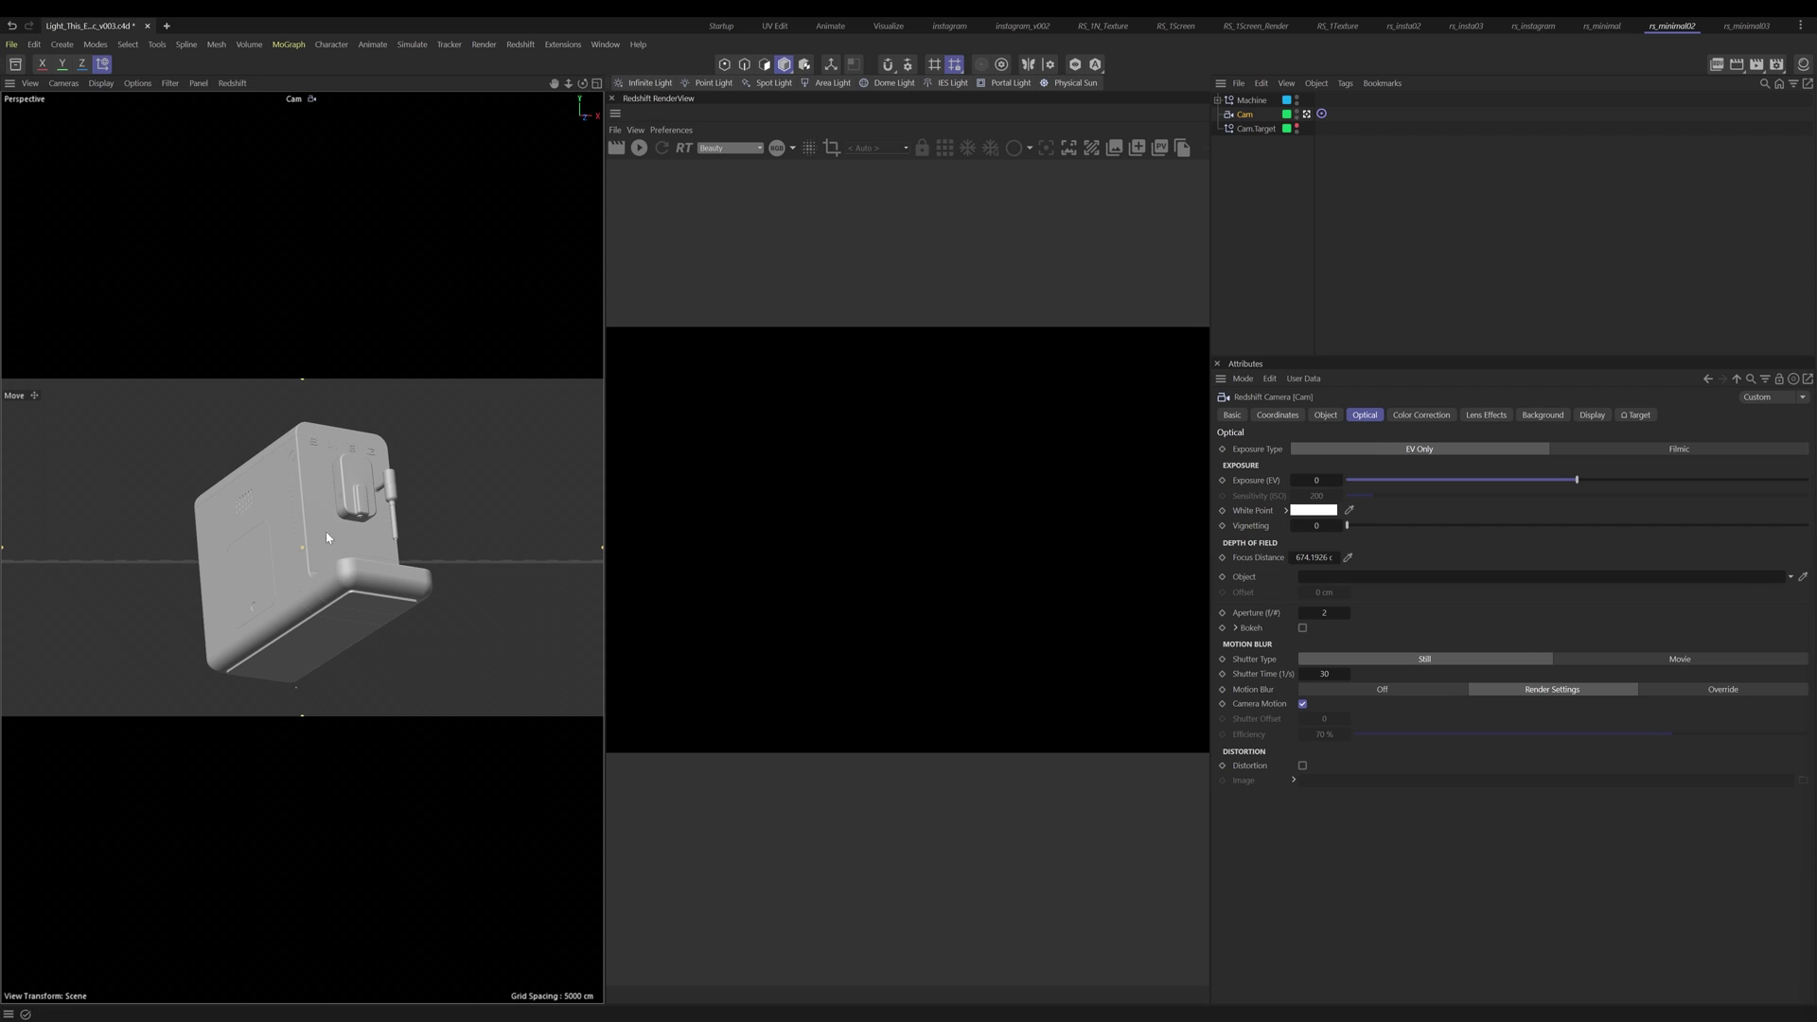
Step: Examine the camera's placement and aim from the free perspective view, and open the Cam object's projection and sensor properties
middle_click(346, 543)
middle_click(350, 751)
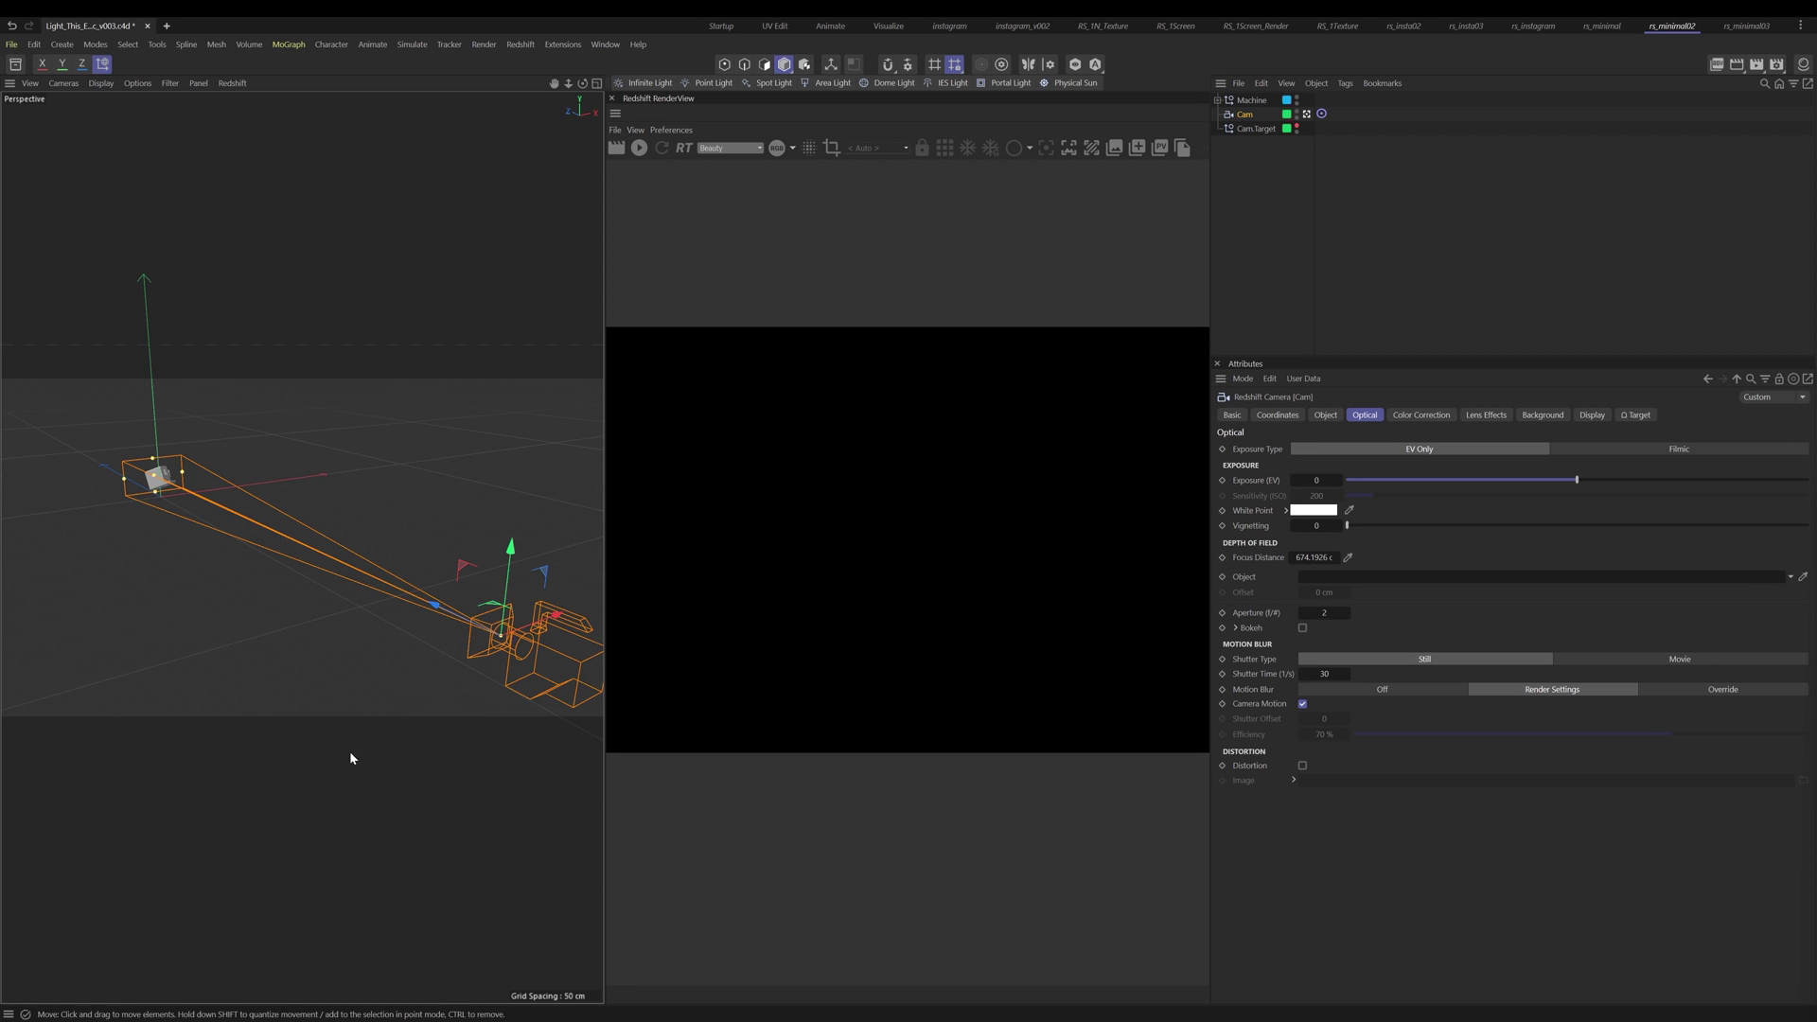
left_click_drag(366, 597, 297, 585, "alt")
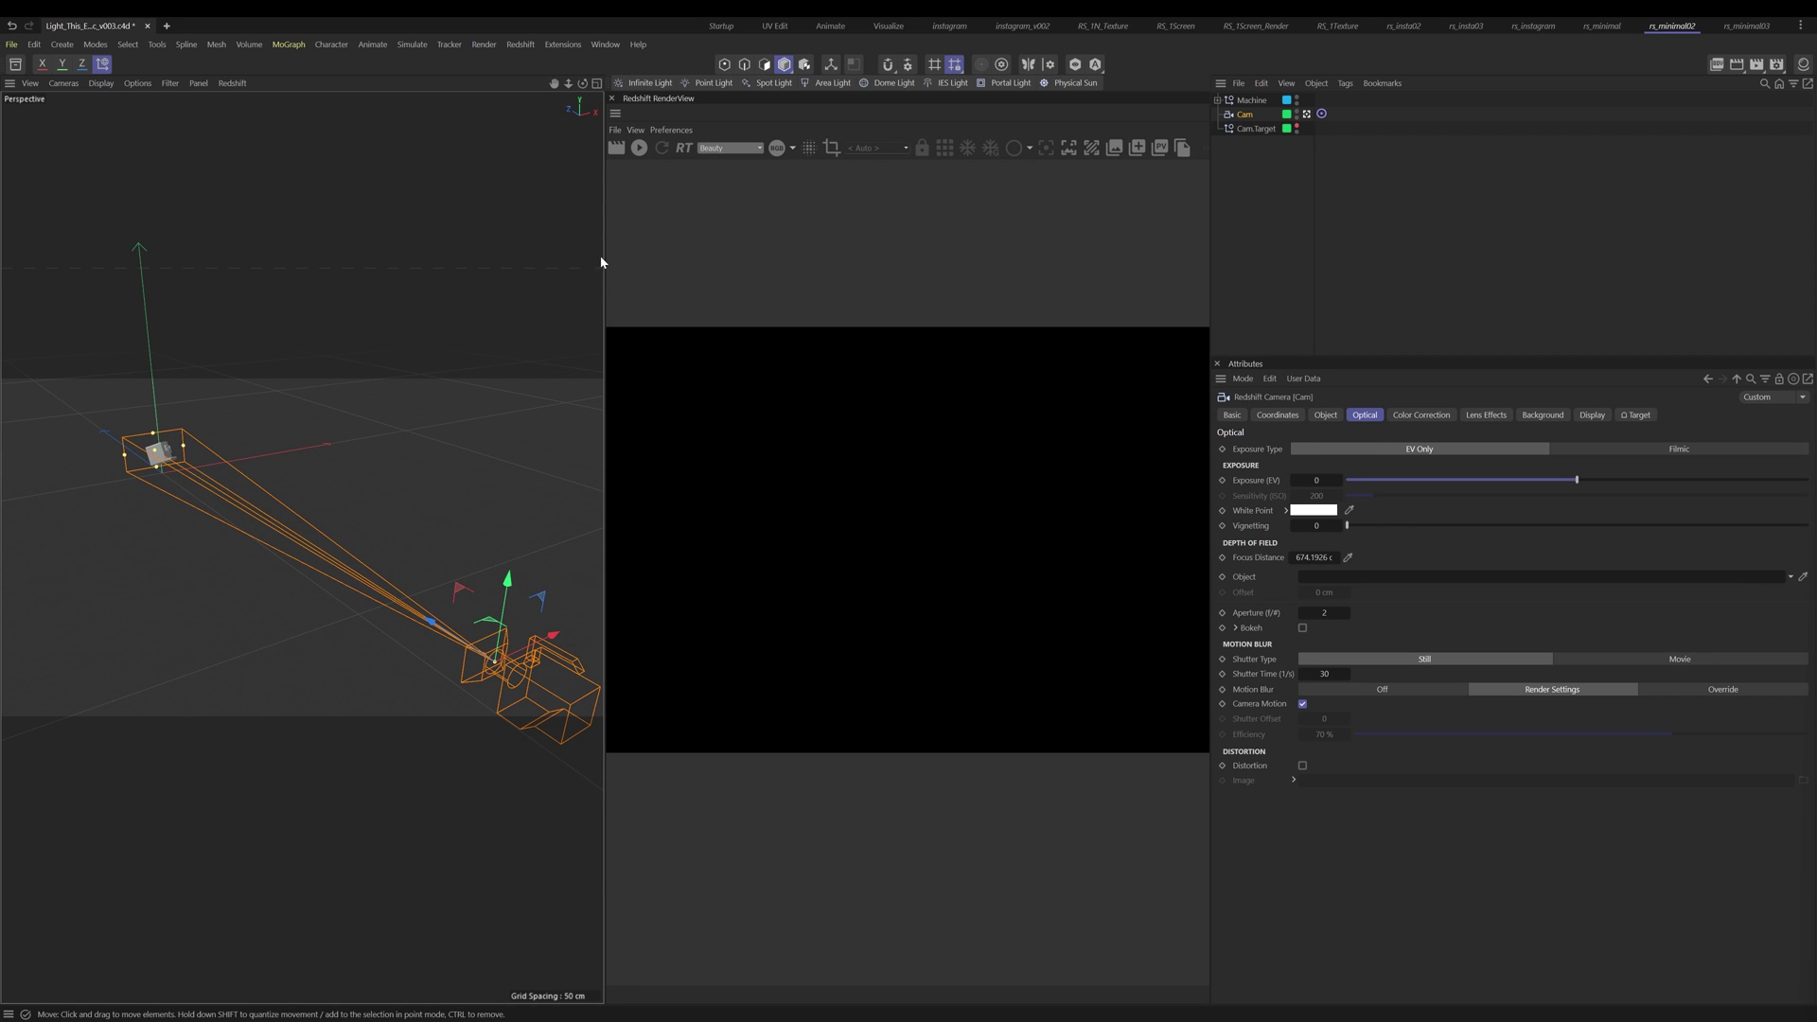
left_click_drag(609, 271, 1007, 320)
middle_click_drag(593, 680, 543, 619, "alt")
left_click_drag(542, 619, 540, 647, "alt")
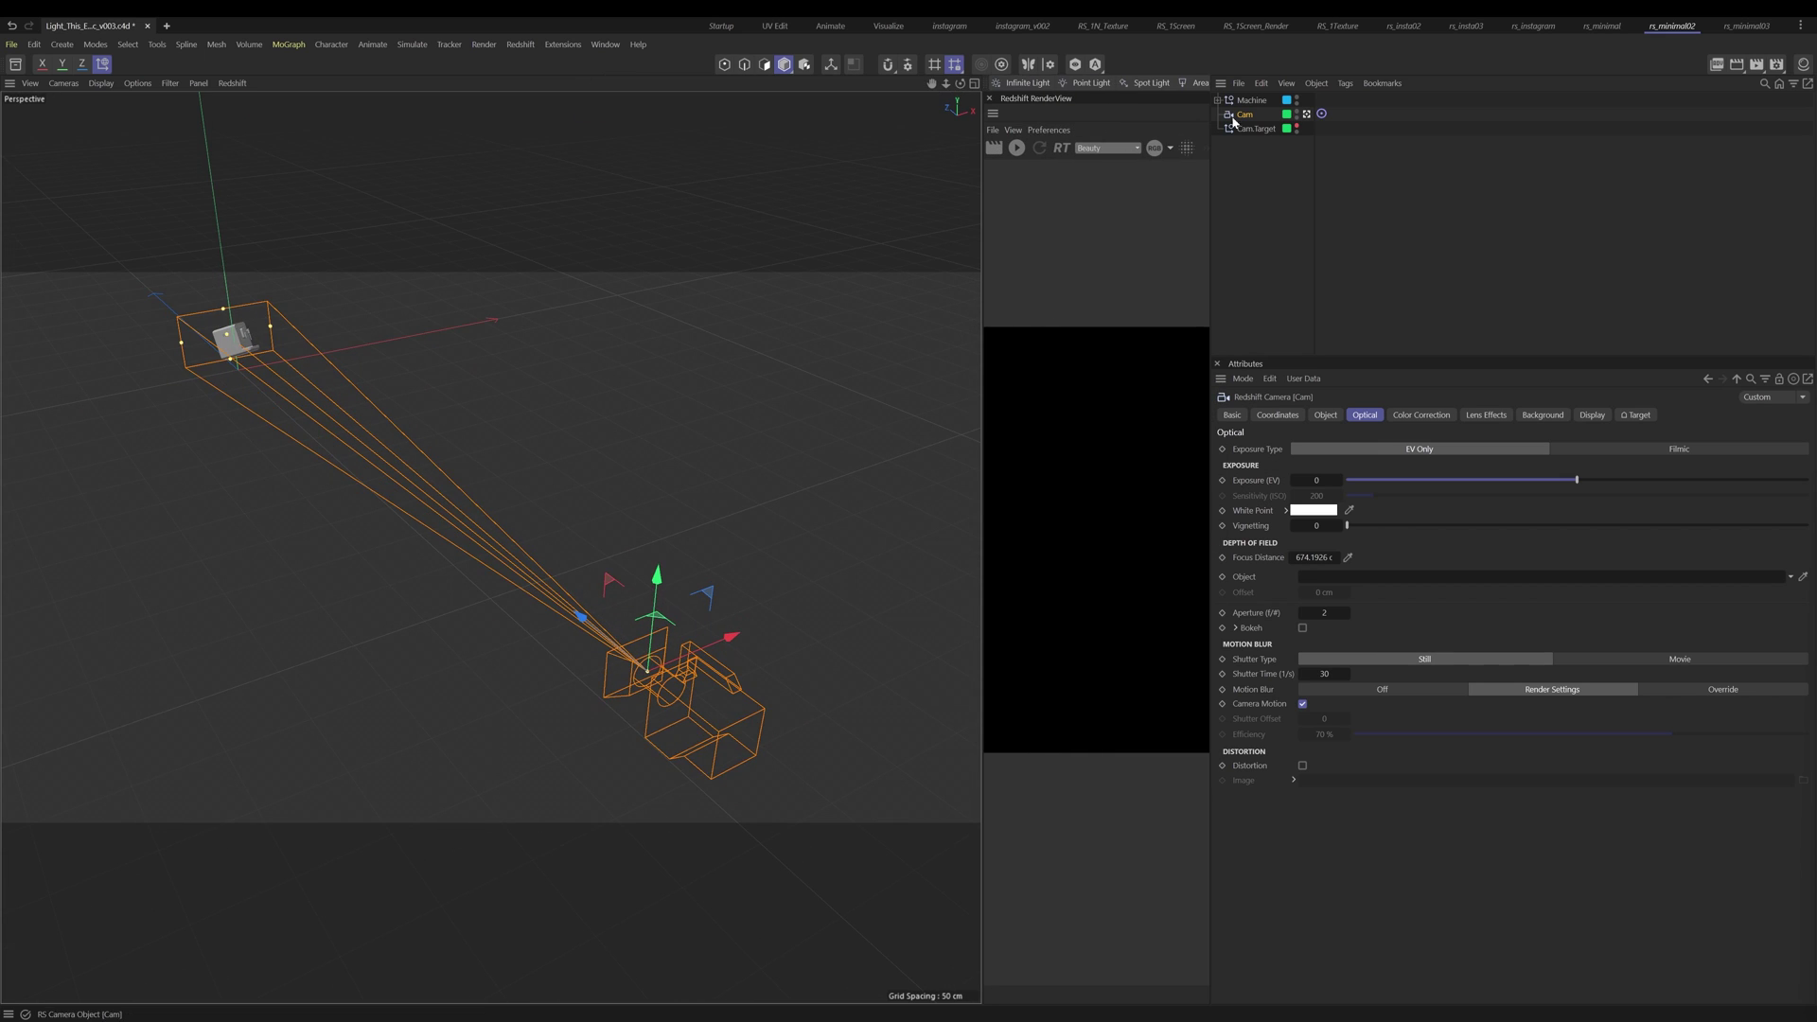
left_click(1327, 415)
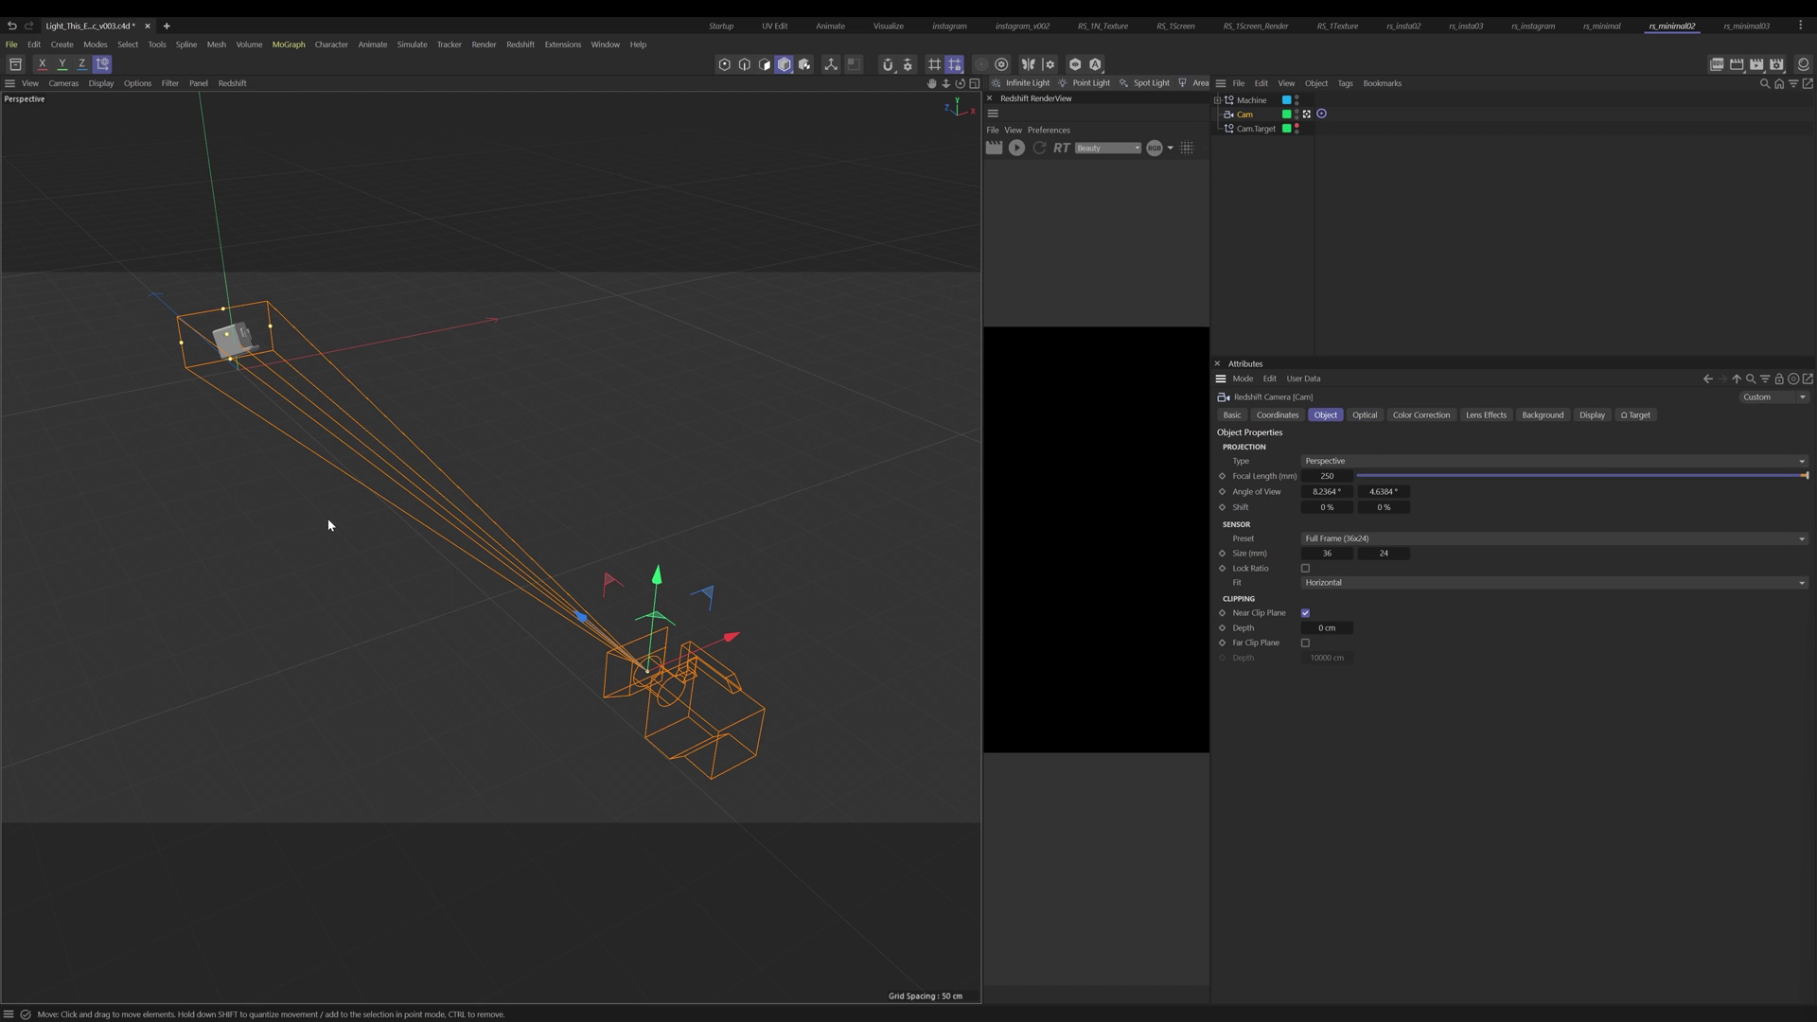
Step: Inspect the coffee machine inside the camera's frustum from several angles, then return to the camera view and narrow the viewport beside the render view
middle_click_drag(328, 520, 348, 523, "alt")
left_click_drag(349, 523, 553, 565, "alt")
middle_click_drag(553, 564, 665, 573, "alt")
right_click_drag(282, 556, 377, 500, "alt")
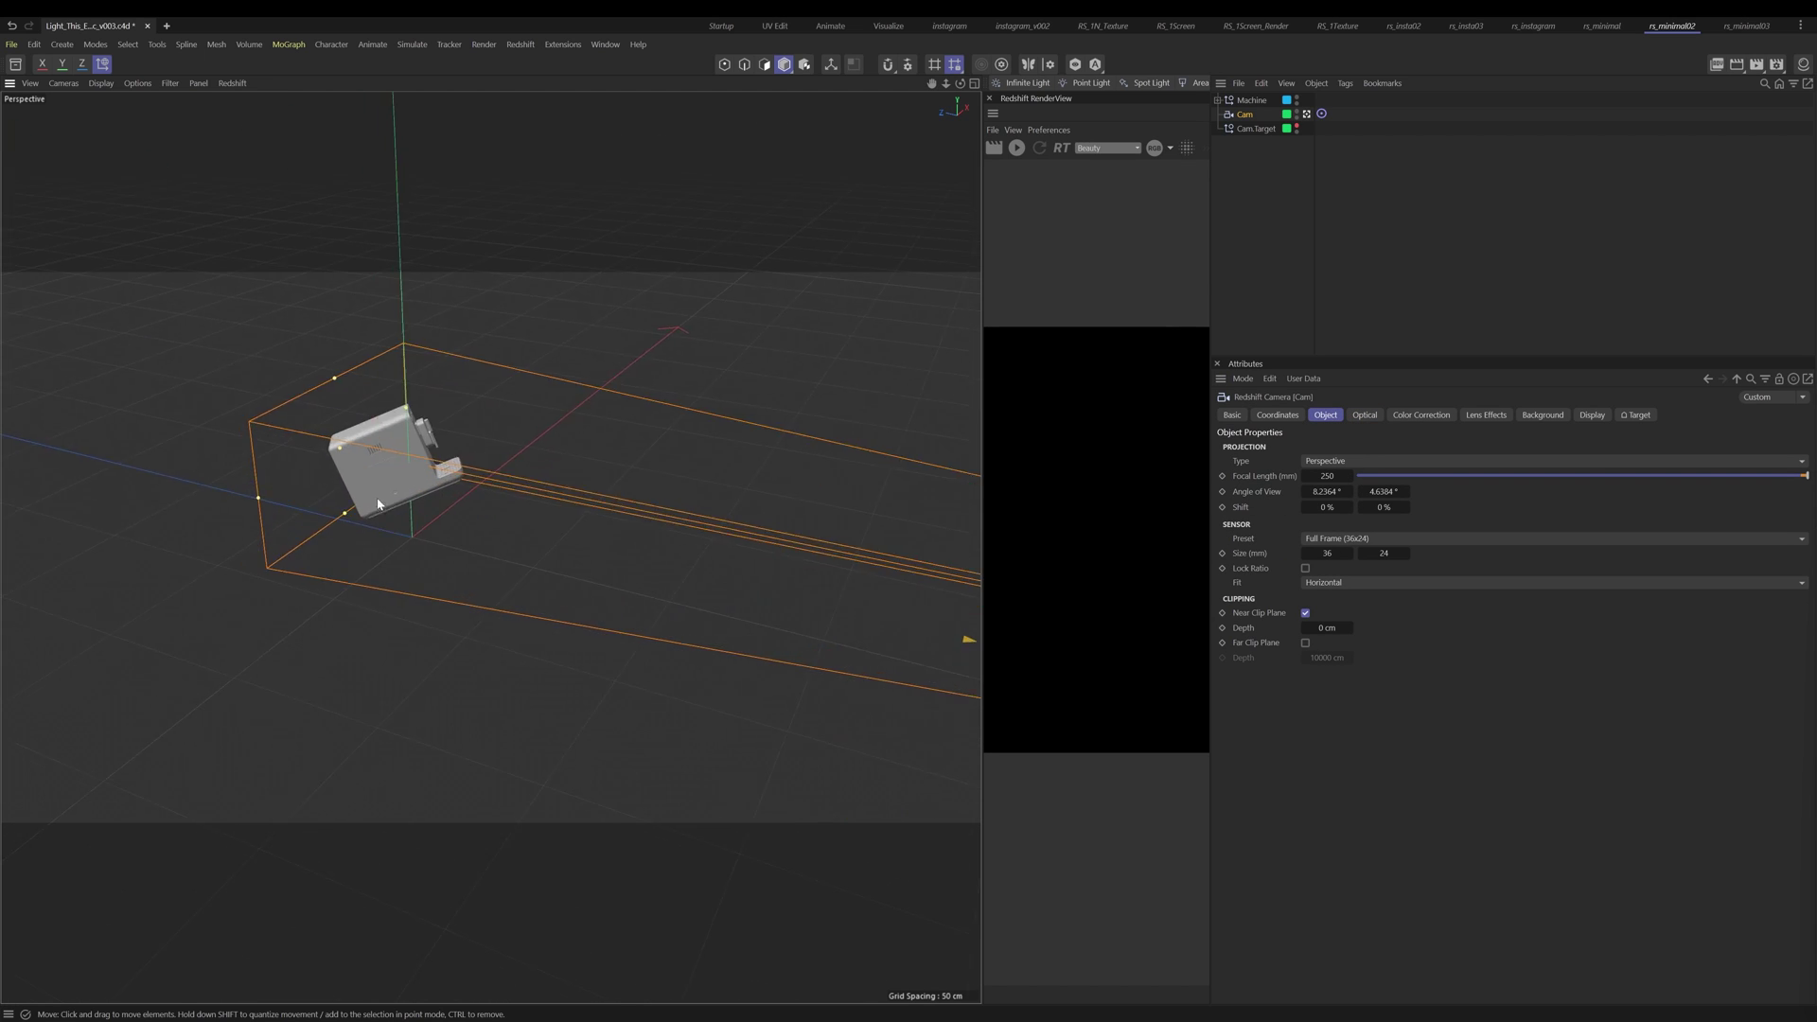
middle_click_drag(378, 505, 372, 579, "alt")
left_click_drag(365, 528, 340, 575, "alt")
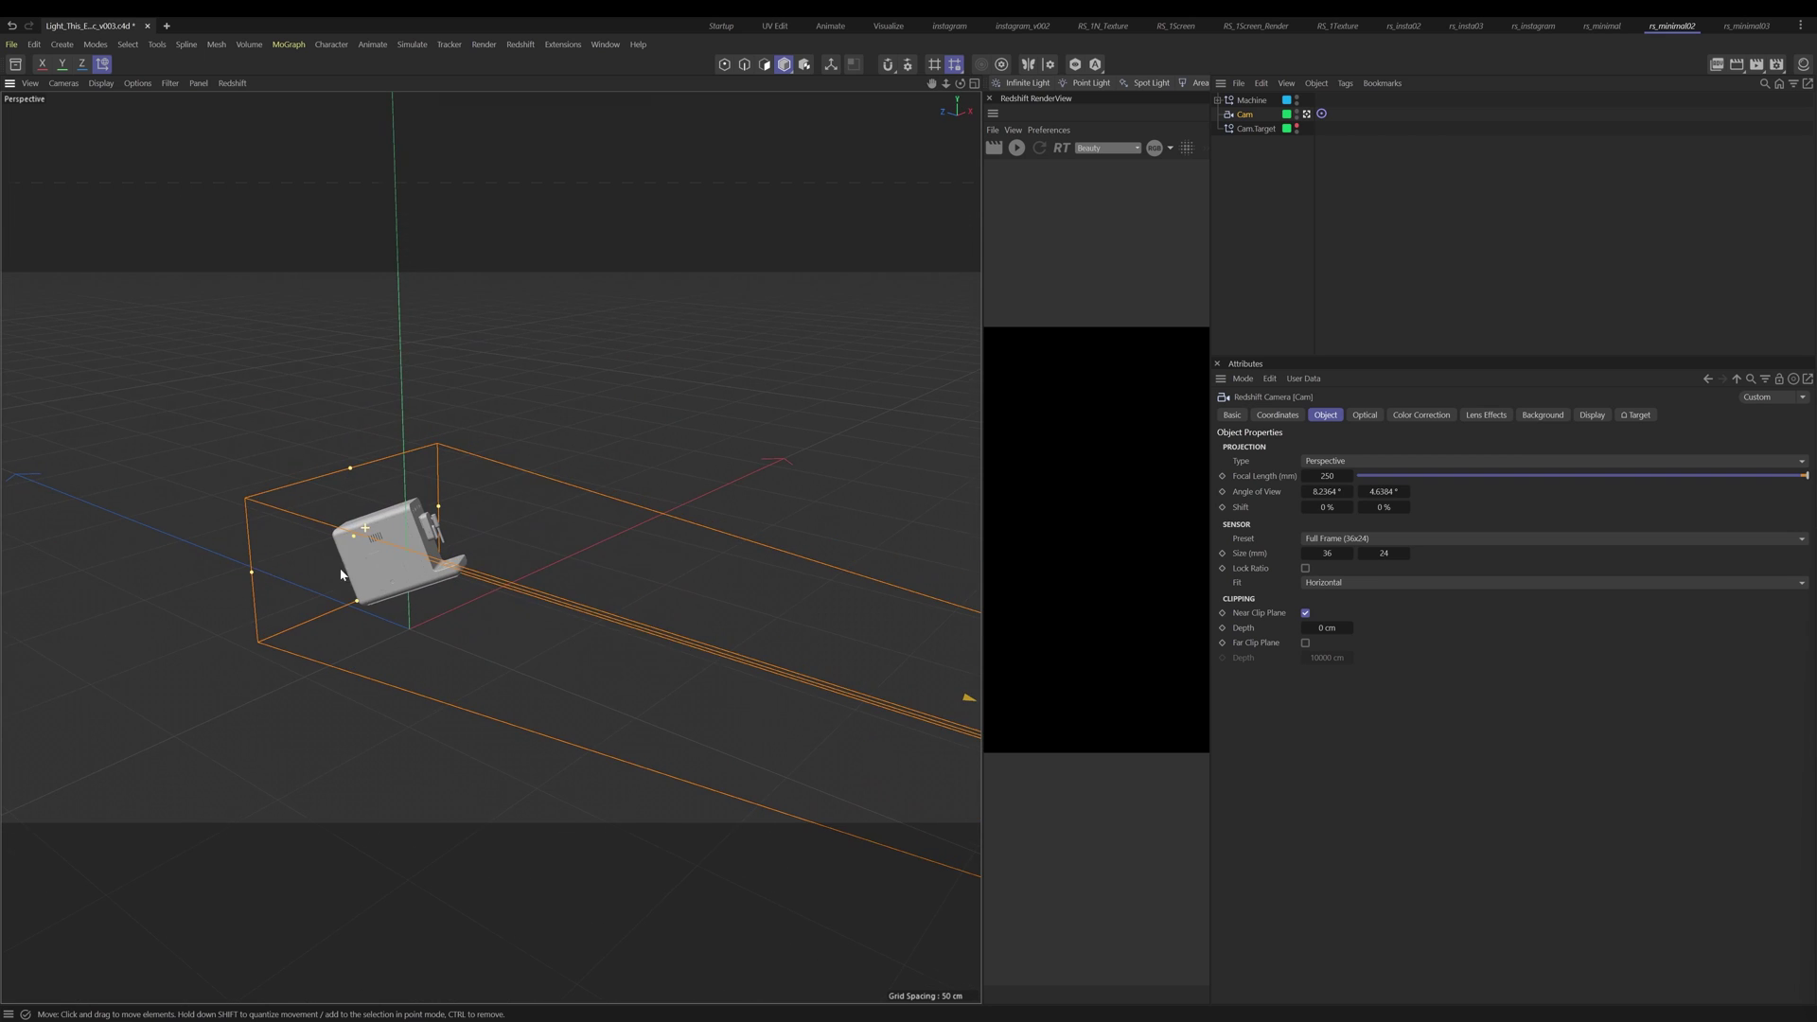
right_click_drag(341, 574, 422, 606, "alt")
left_click_drag(410, 619, 157, 561, "alt")
left_click_drag(569, 587, 361, 620, "alt")
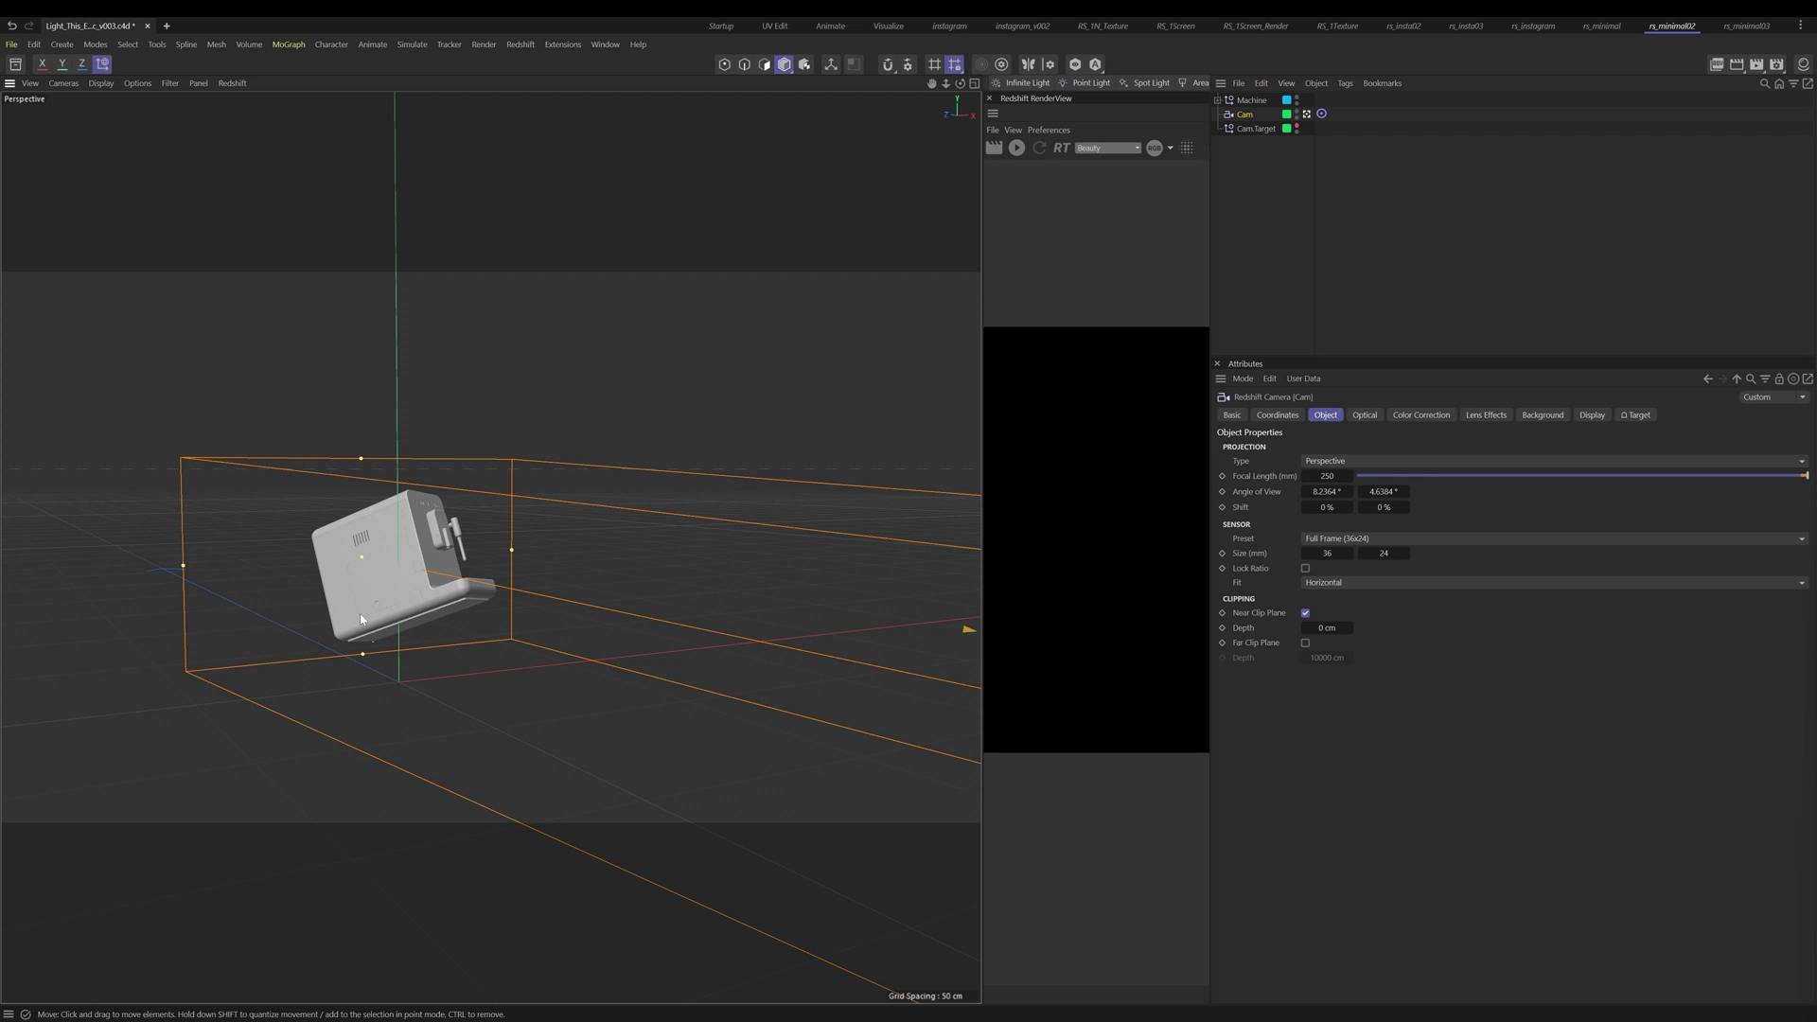
left_click_drag(454, 638, 410, 580, "alt")
middle_click_drag(410, 579, 401, 598, "alt")
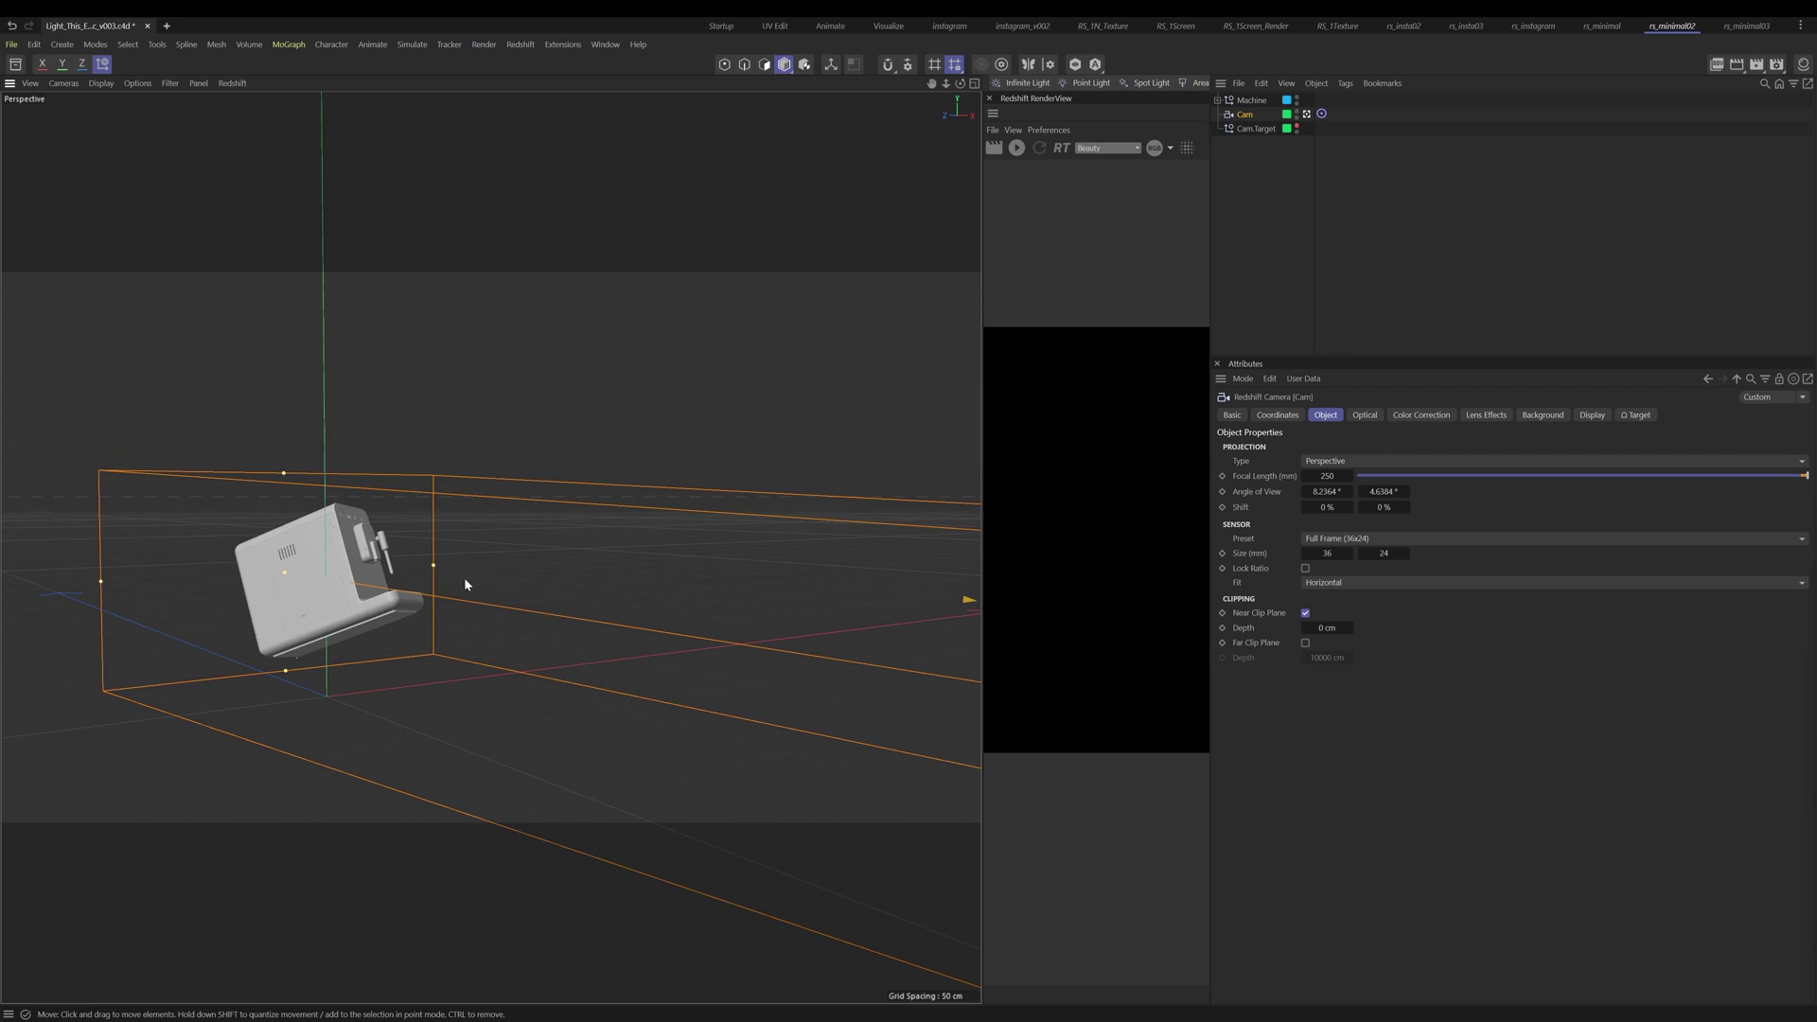
right_click_drag(464, 577, 384, 622, "alt")
middle_click(424, 637)
middle_click(330, 479)
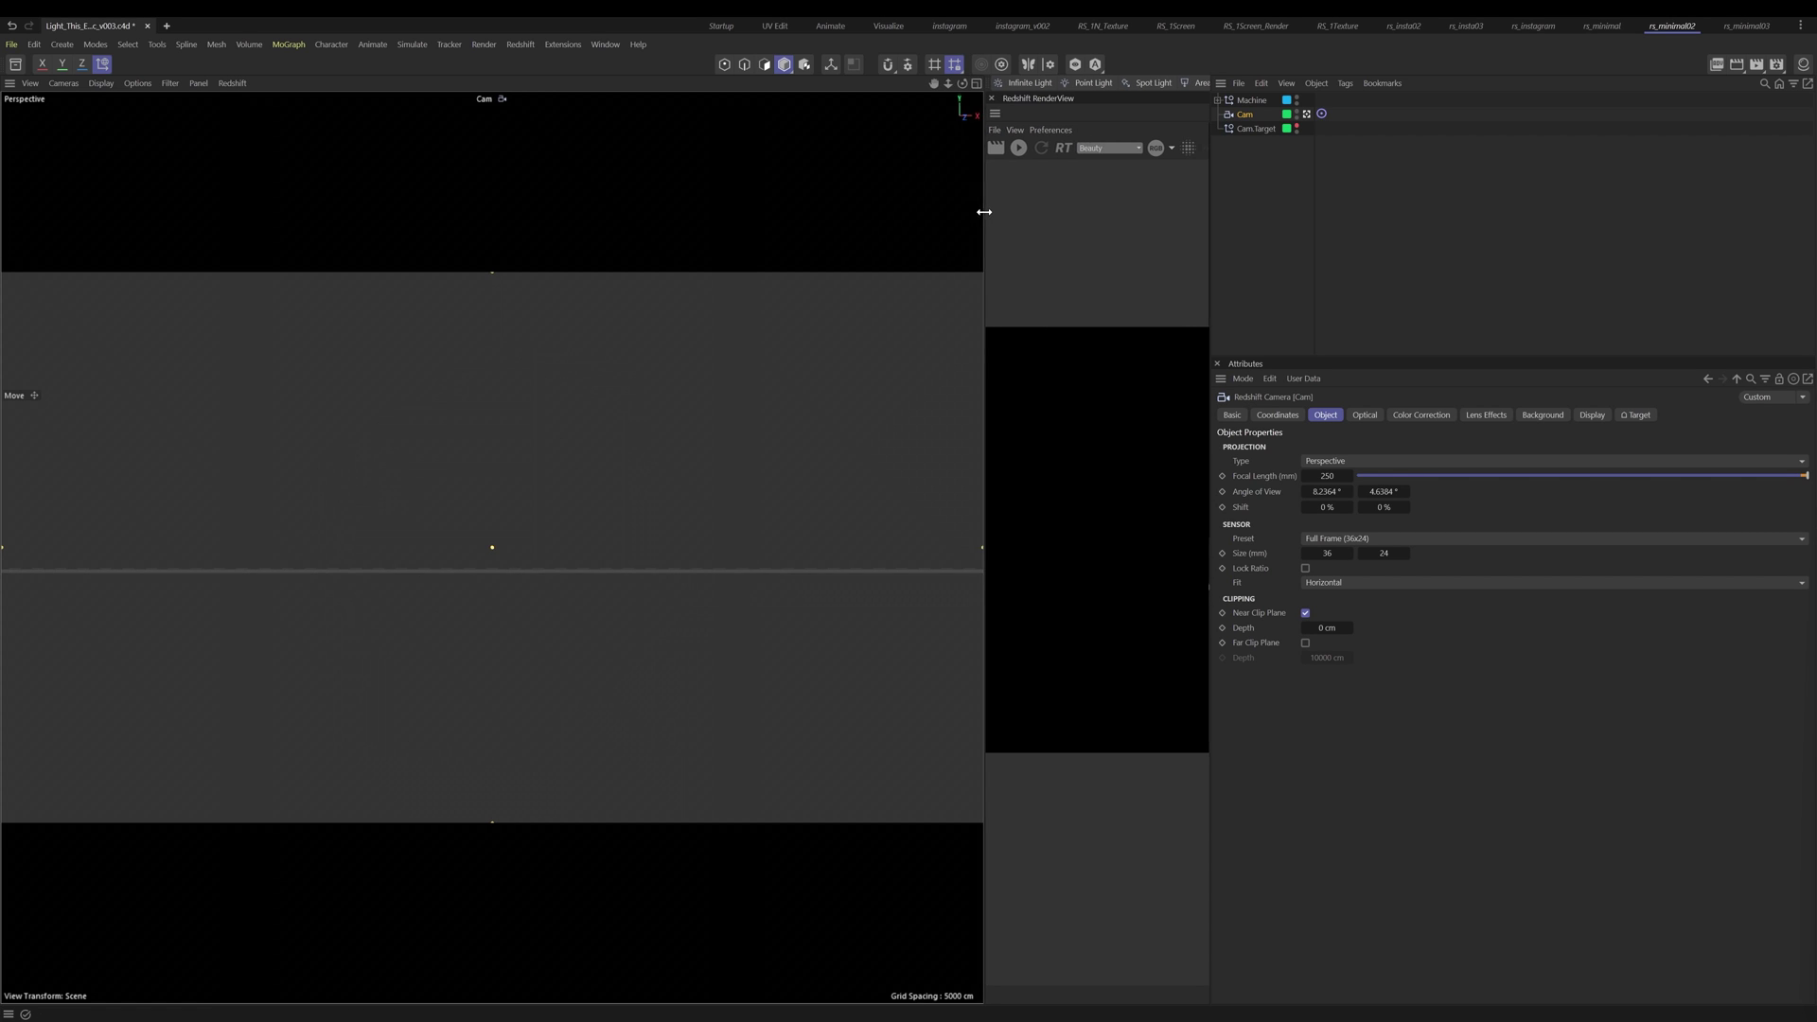
left_click_drag(982, 213, 809, 210)
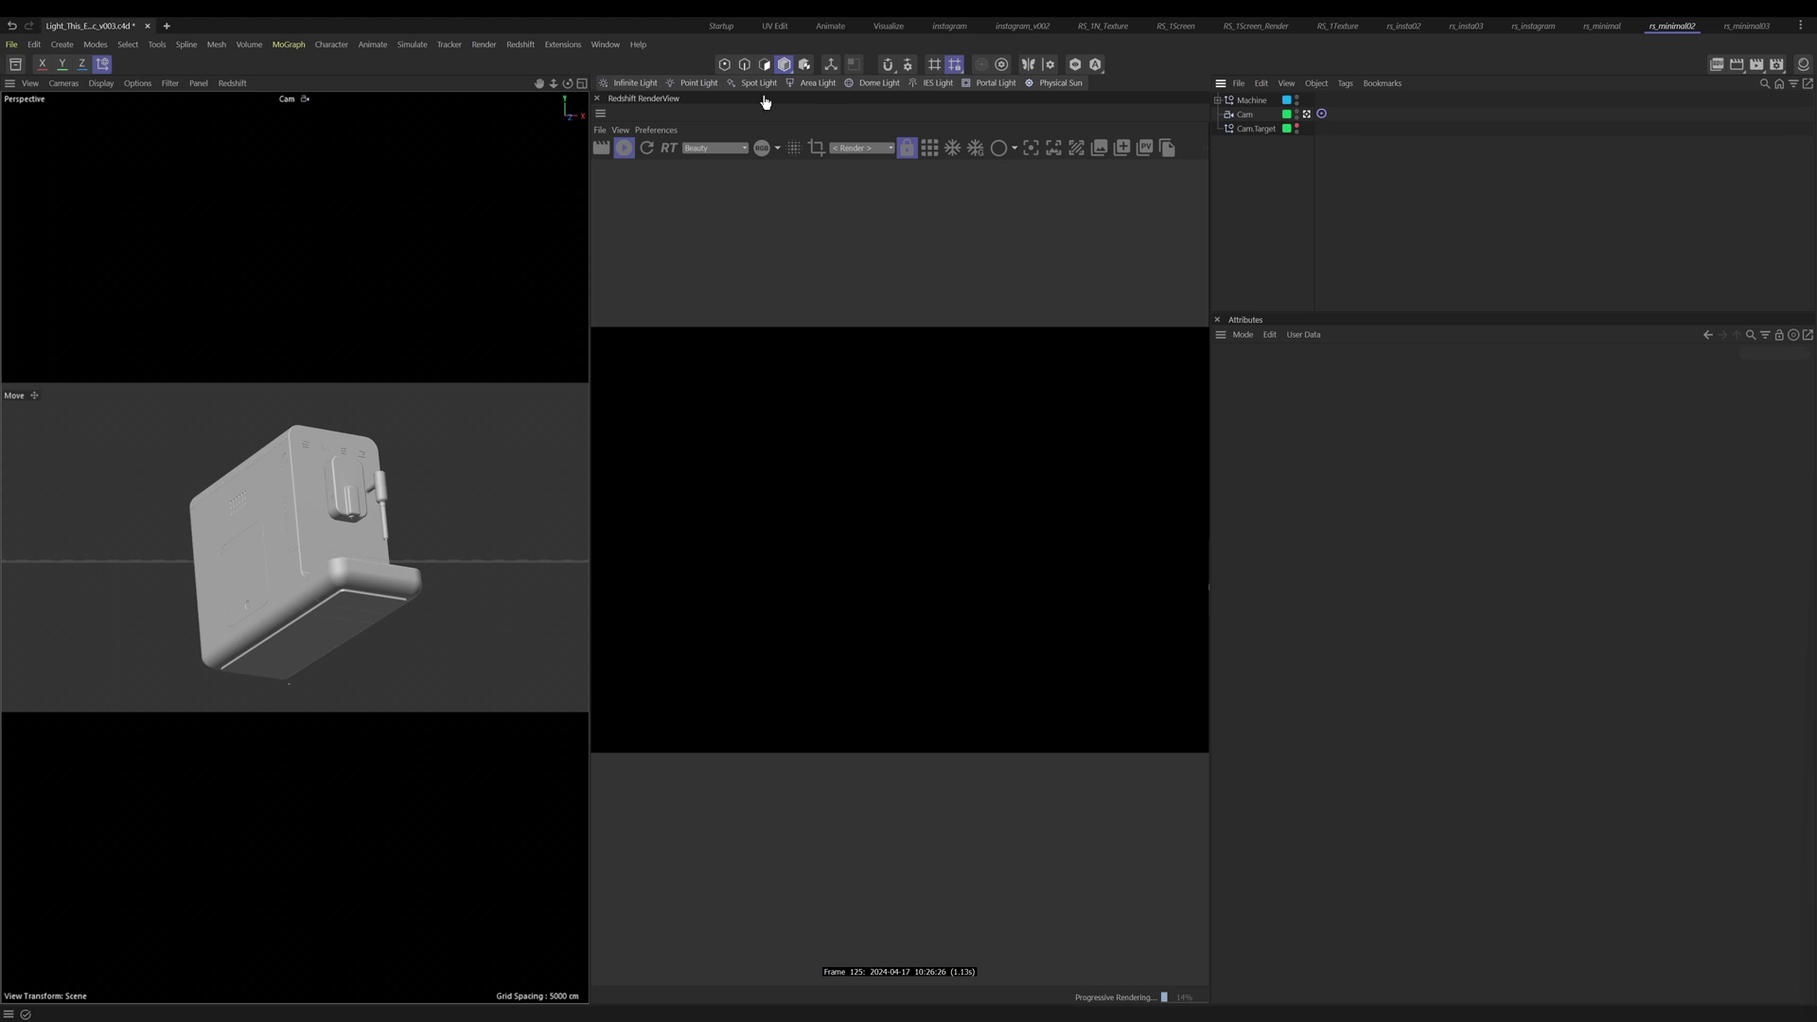
Step: Add a Redshift dome light and set its color to the saved pale blue swatch (RGB 166, 219, 224)
left_click(869, 83)
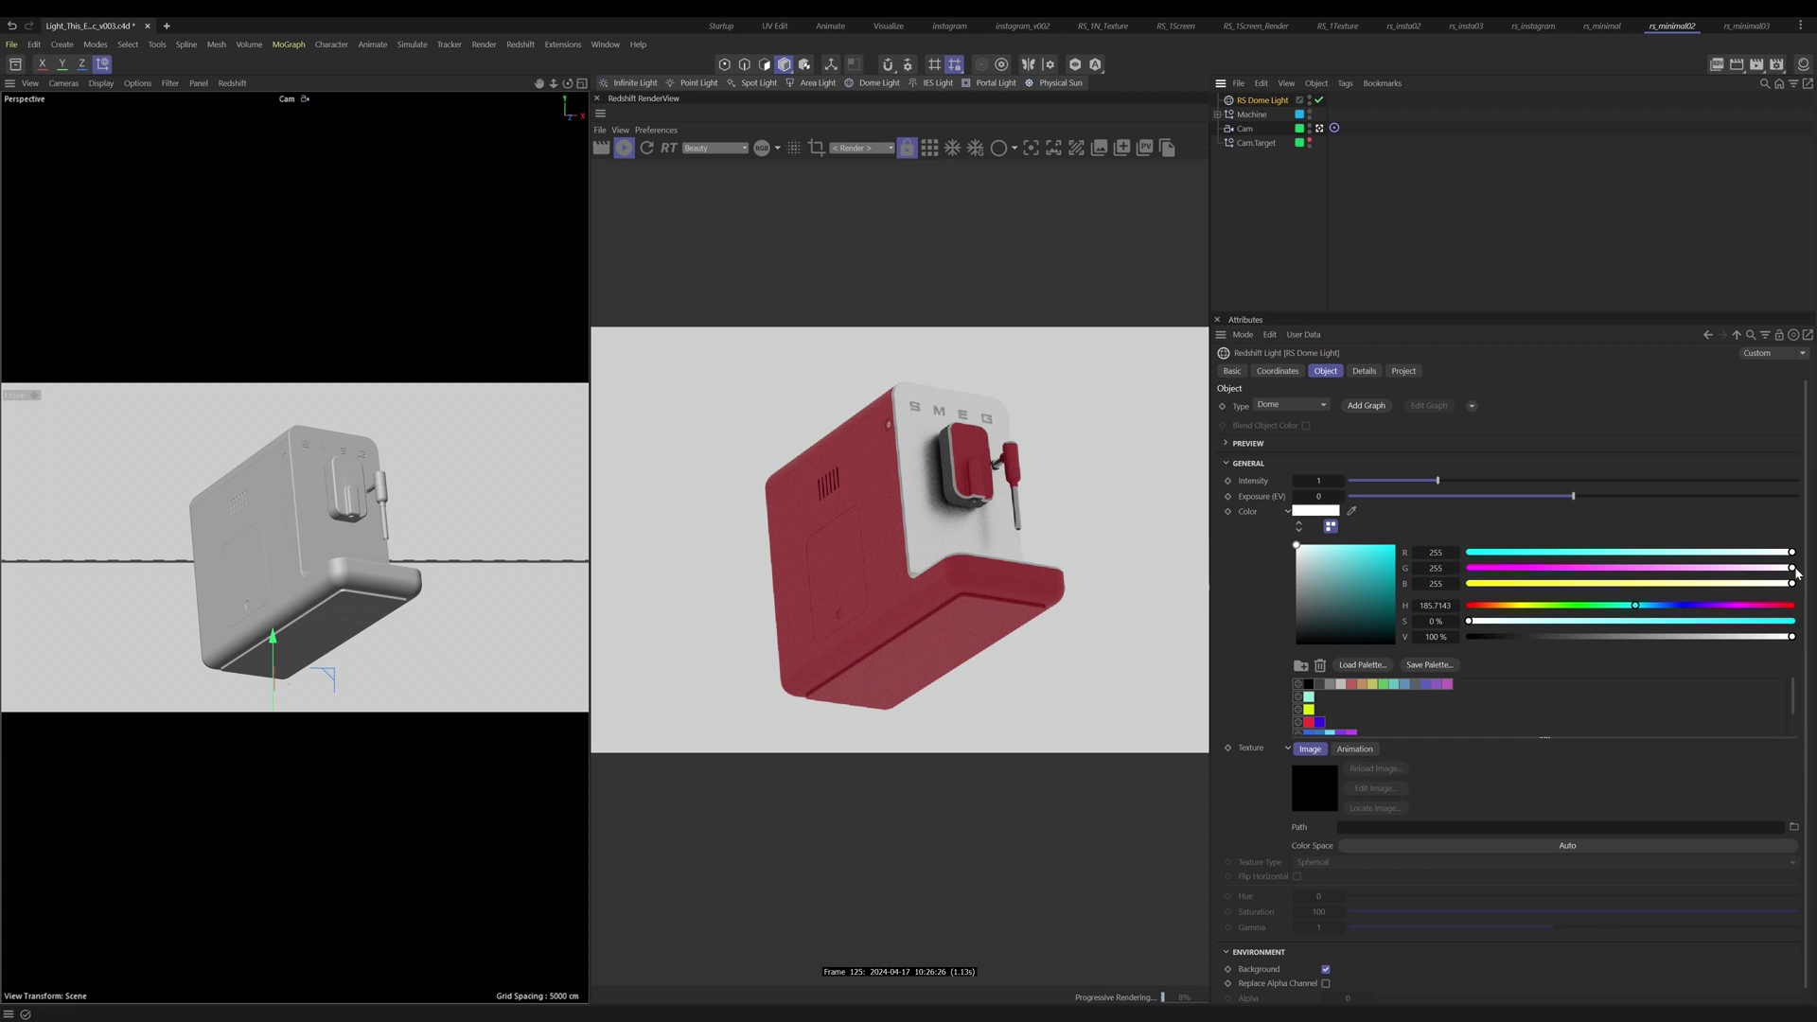
scroll(1808, 560, "down", 1)
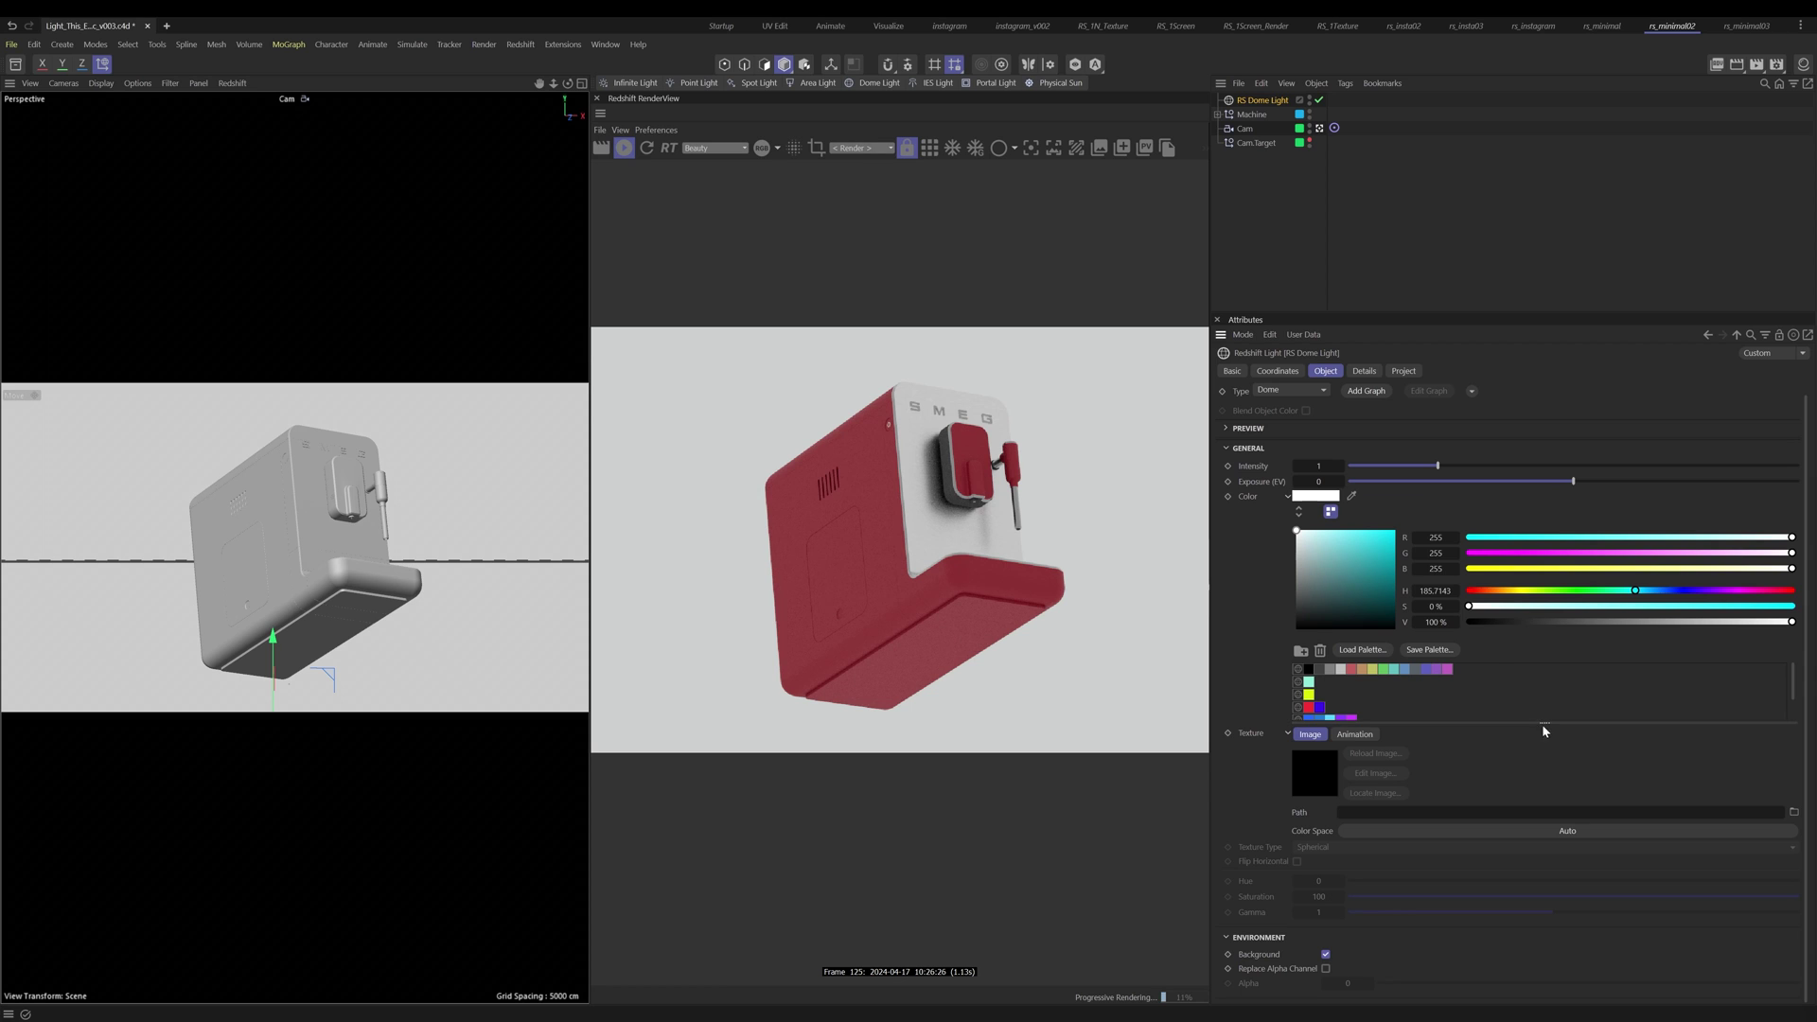
left_click_drag(1544, 726, 1596, 793)
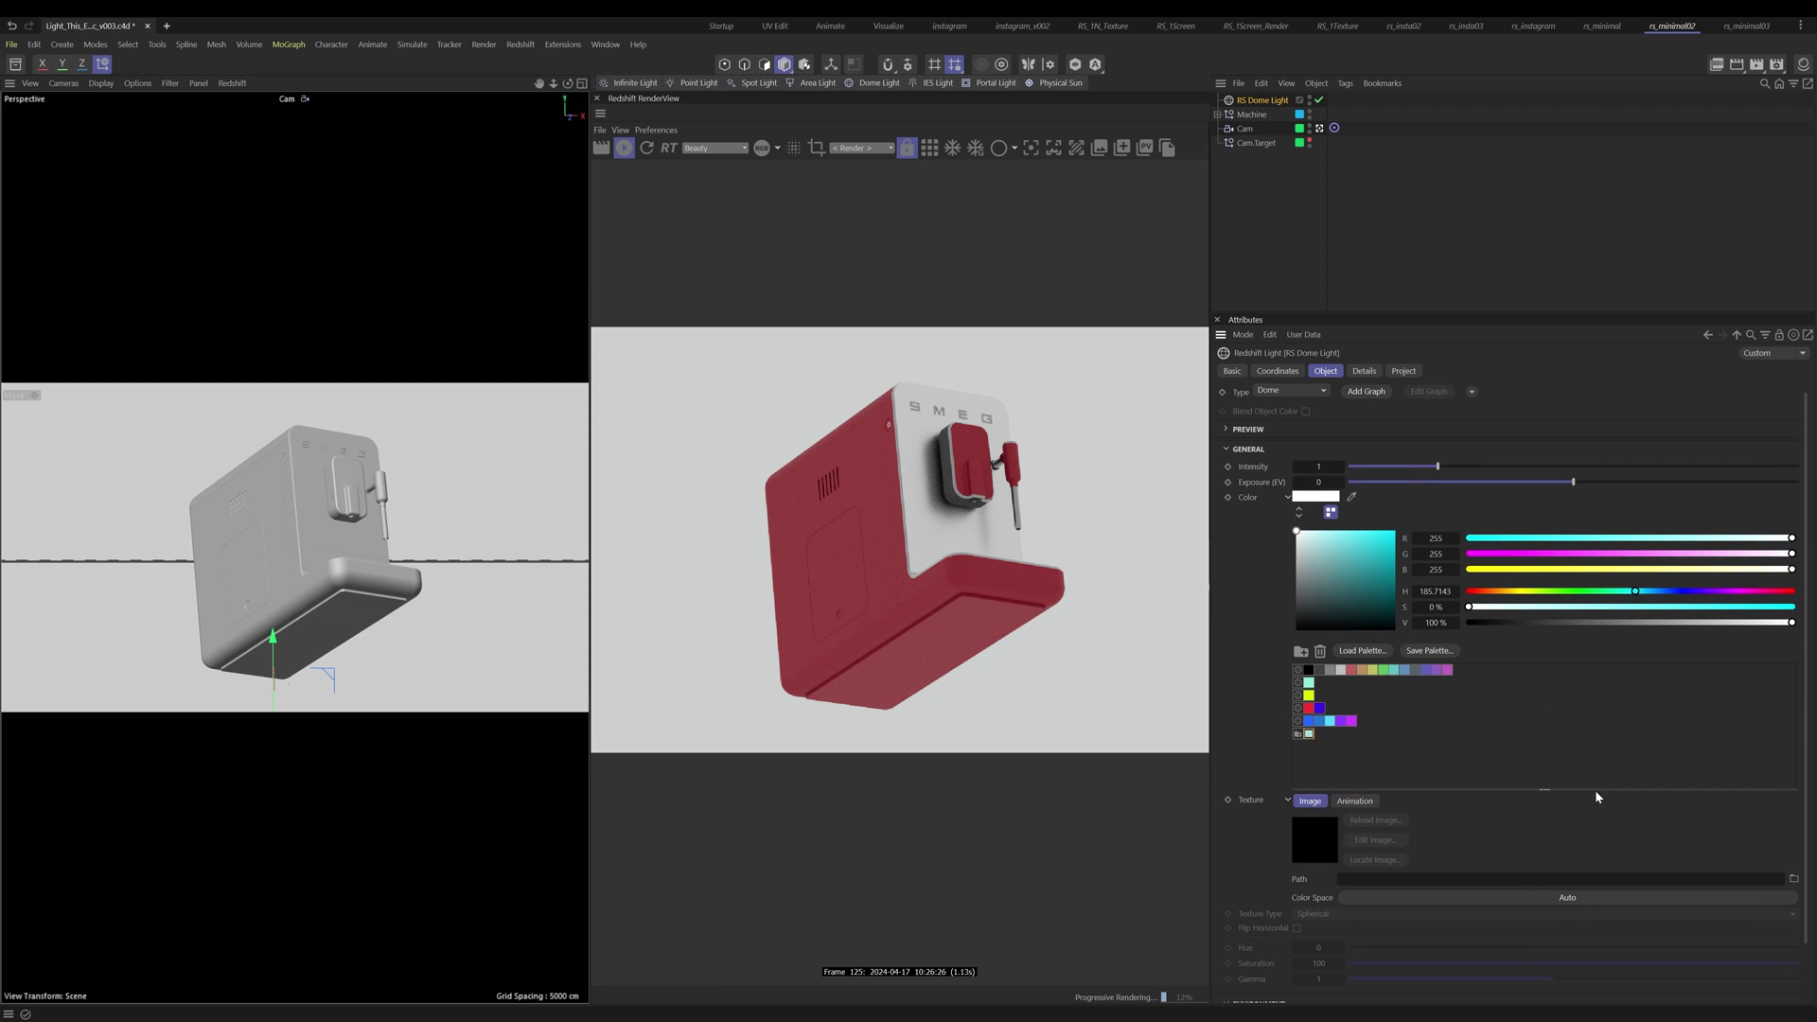
left_click(1310, 735)
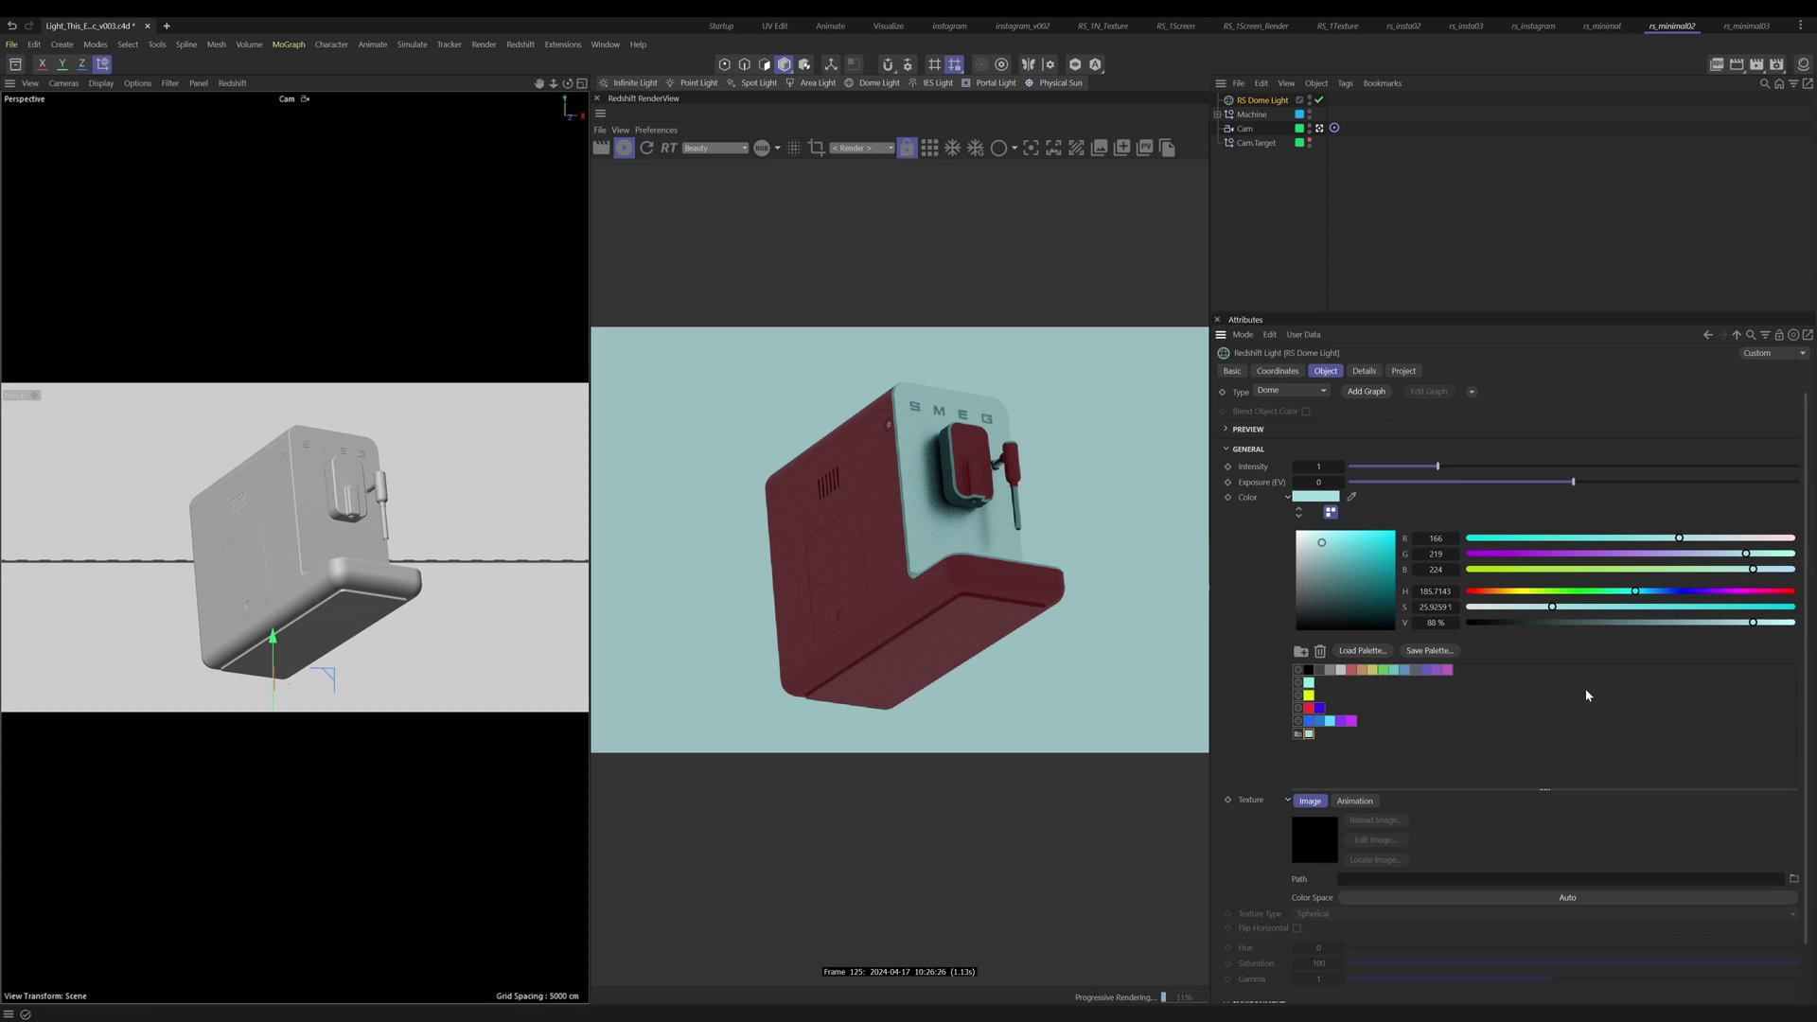
left_click(1329, 516)
Step: Set the dome light's reflection, transmission and volume contributions to 0
left_click(1364, 372)
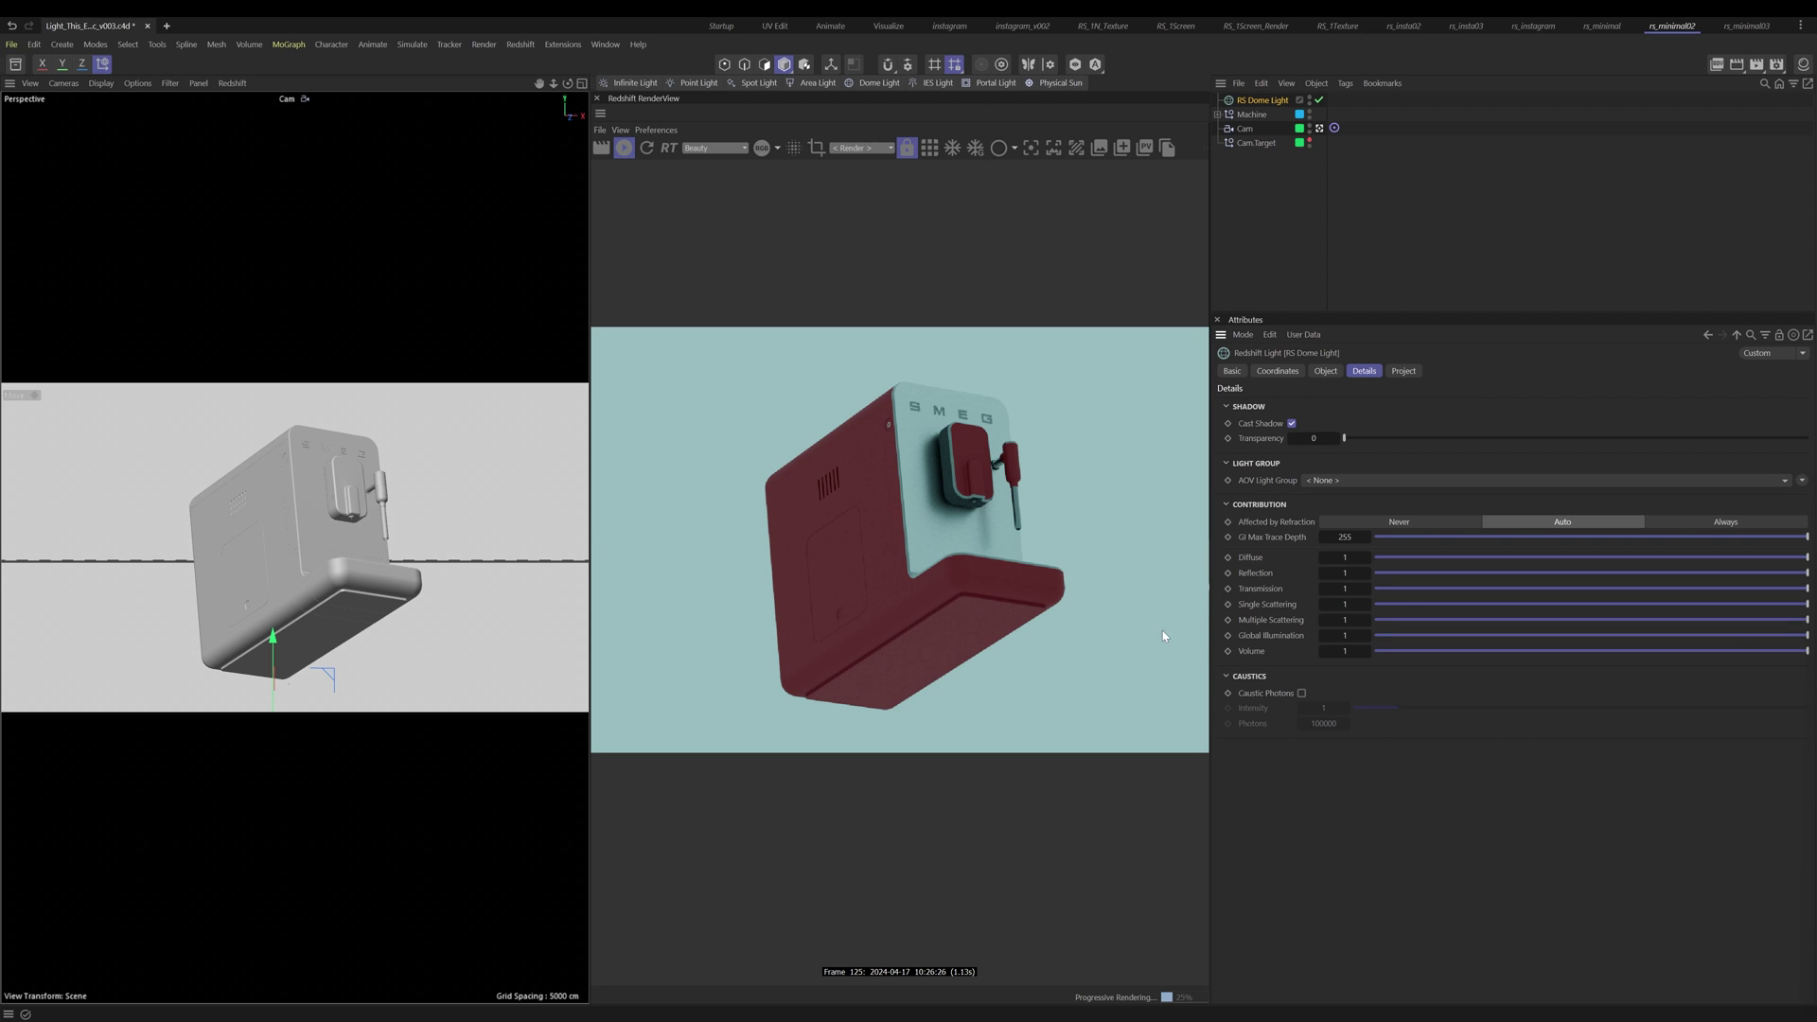
left_click(1344, 573)
type("0")
key("Tab")
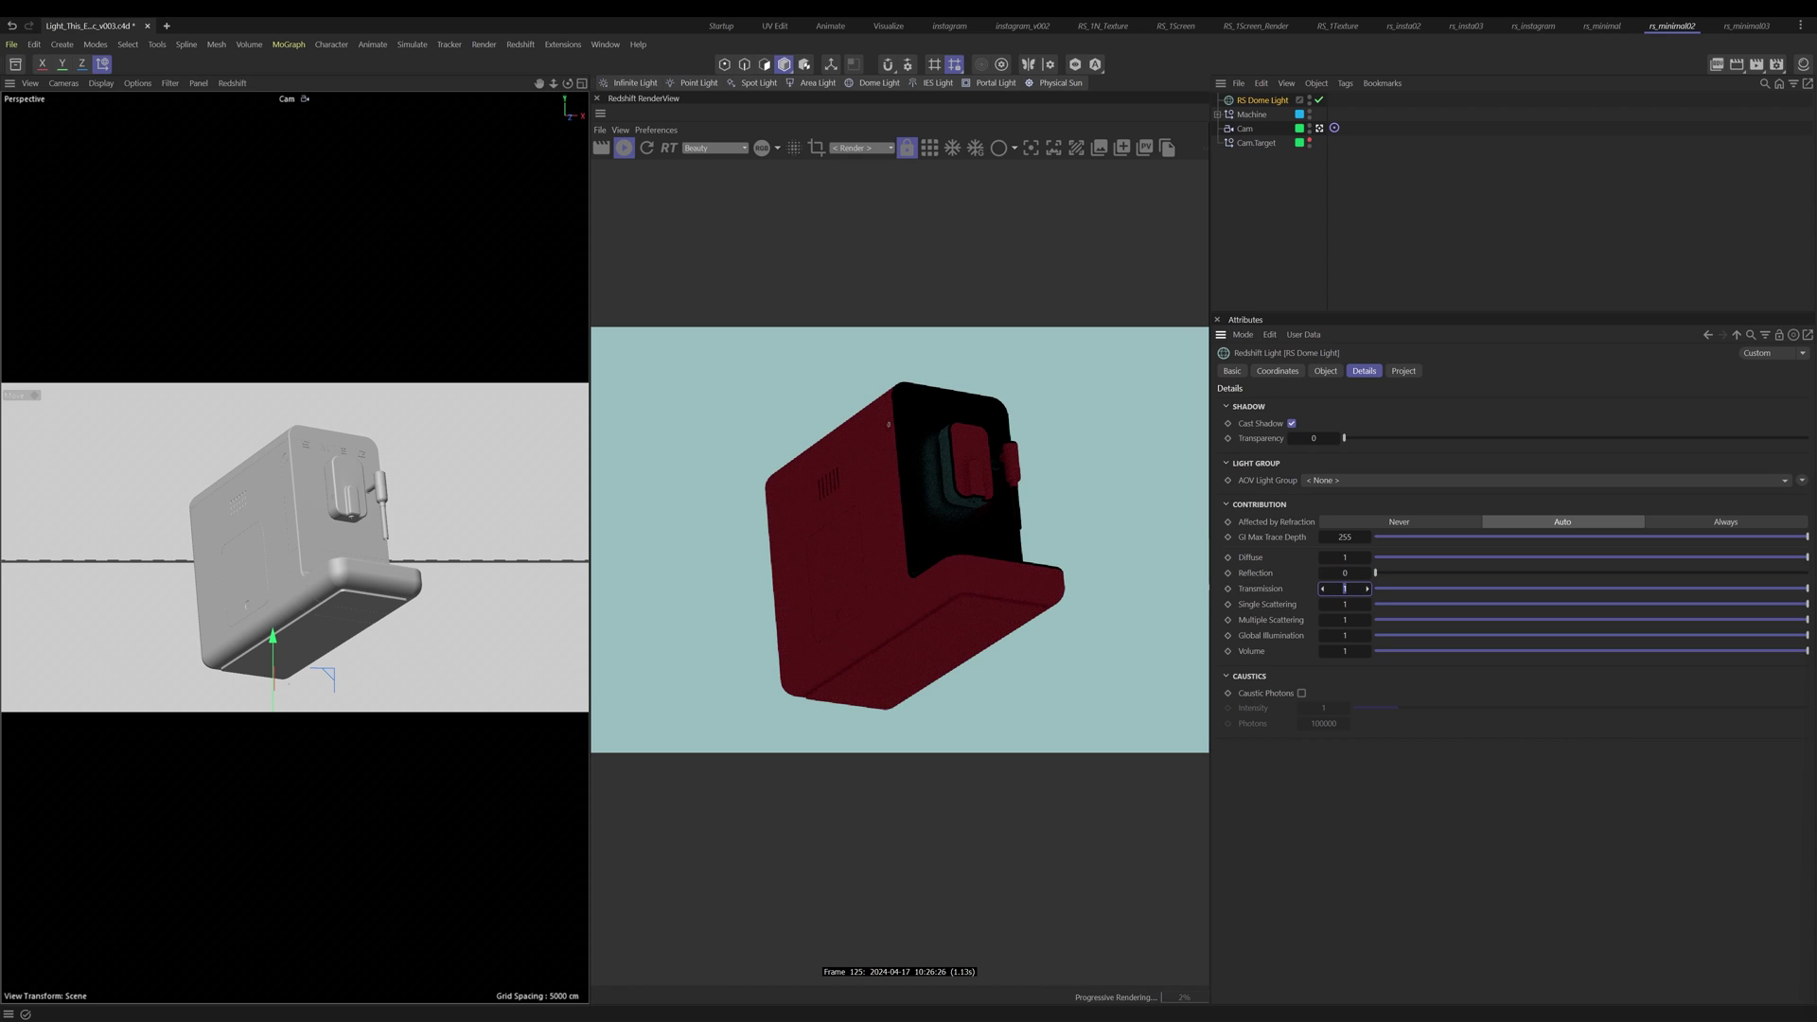
type("0")
key("Return")
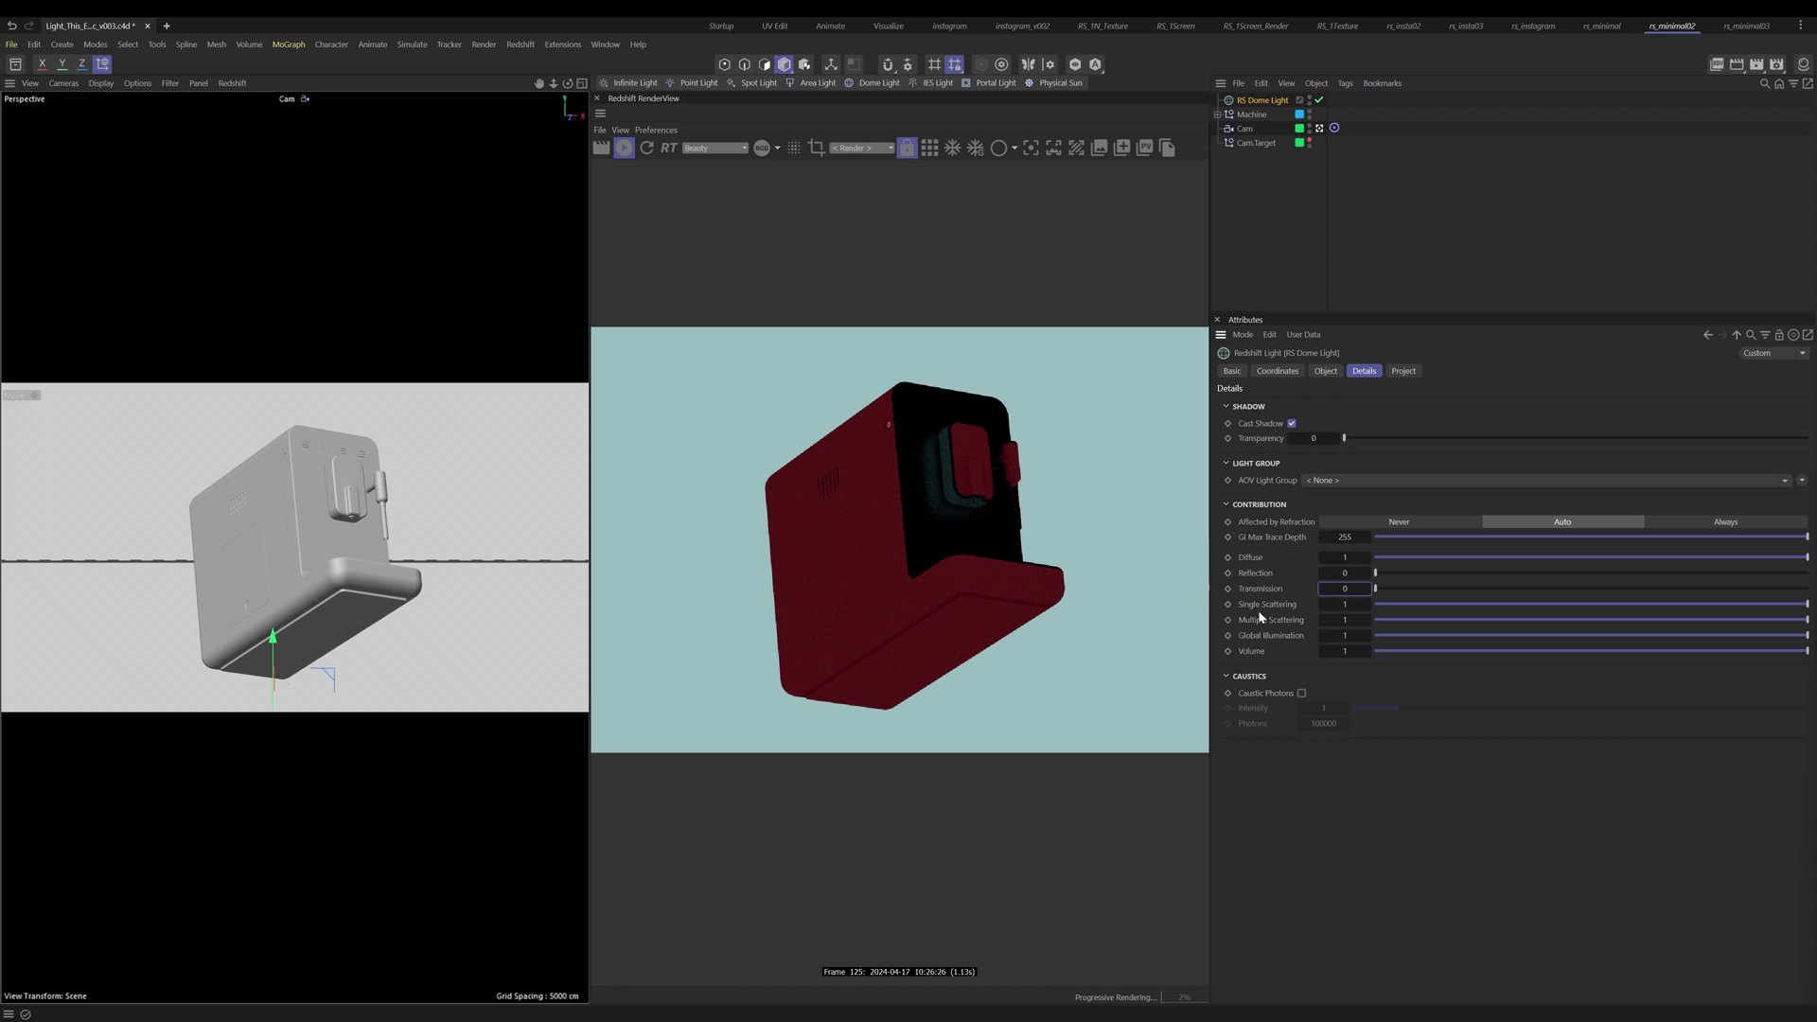
left_click(1345, 651)
type("0")
key("Return")
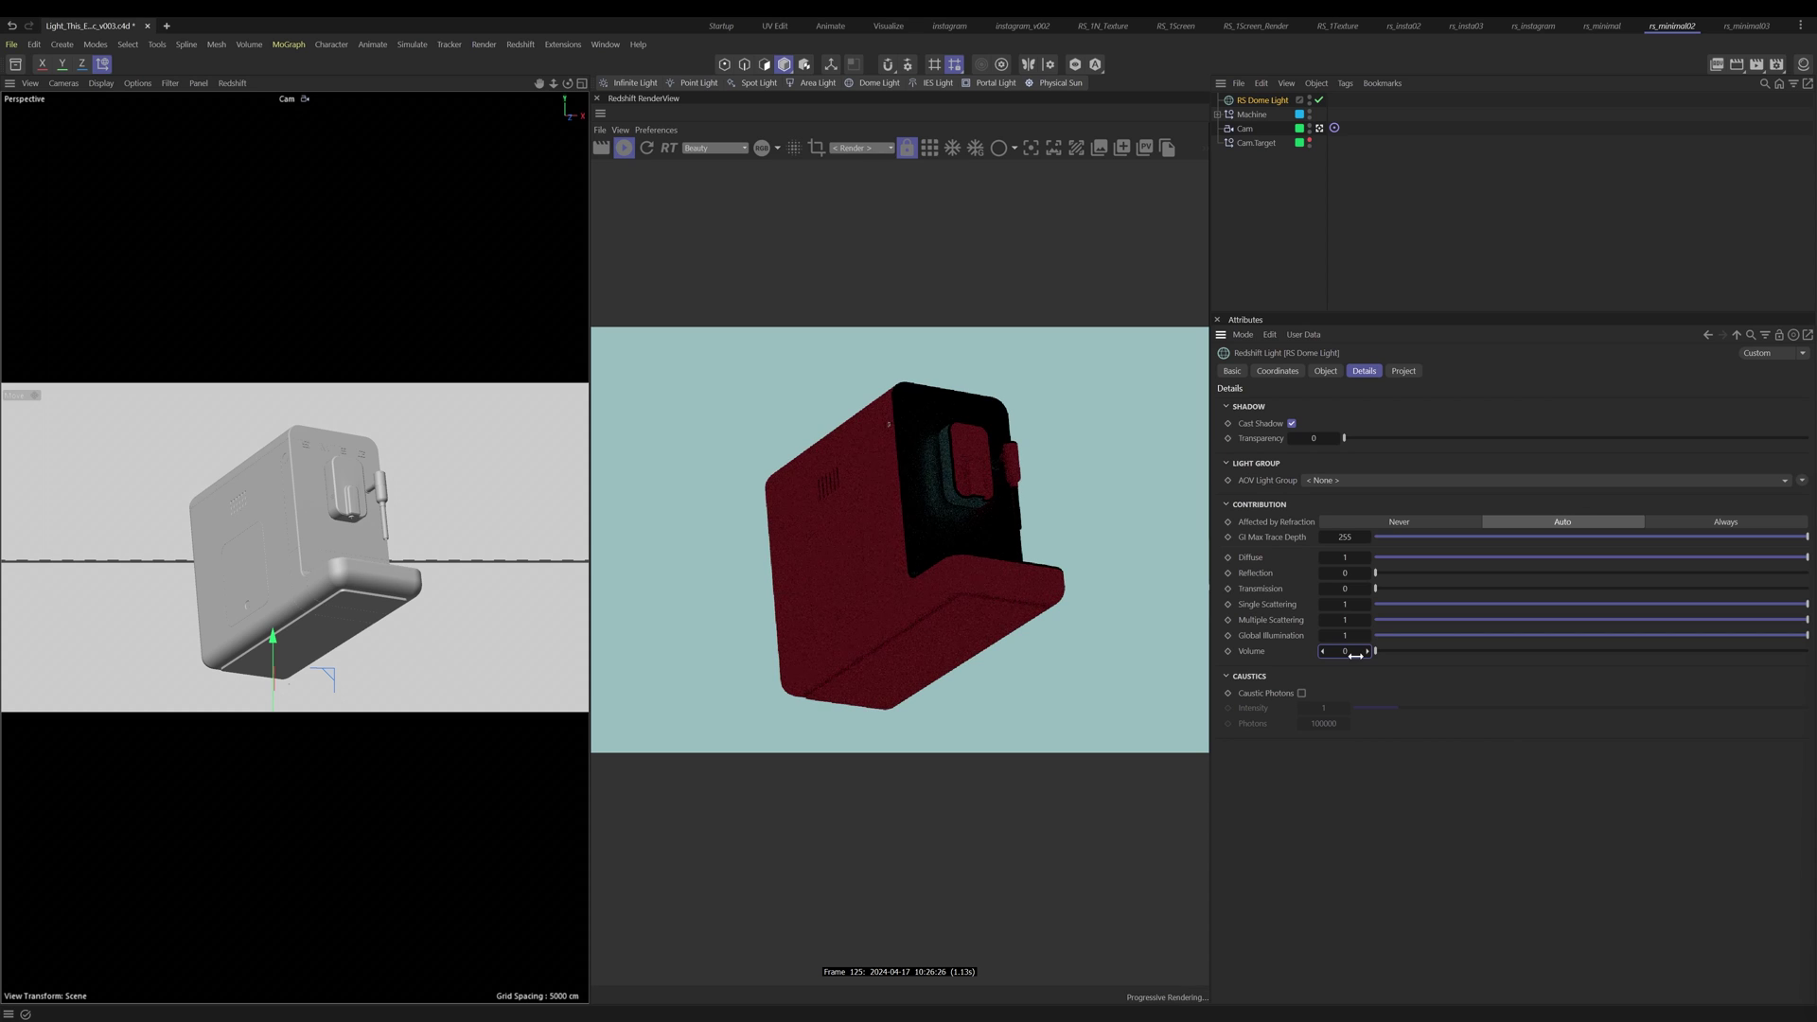
Step: Try a lower diffuse contribution on the dome light and restore it to 1
left_click_drag(1473, 558, 1374, 565)
type("1")
key("Return")
Step: Lower the dome light's exposure to about -2.1 EV and deselect the light
left_click(1328, 372)
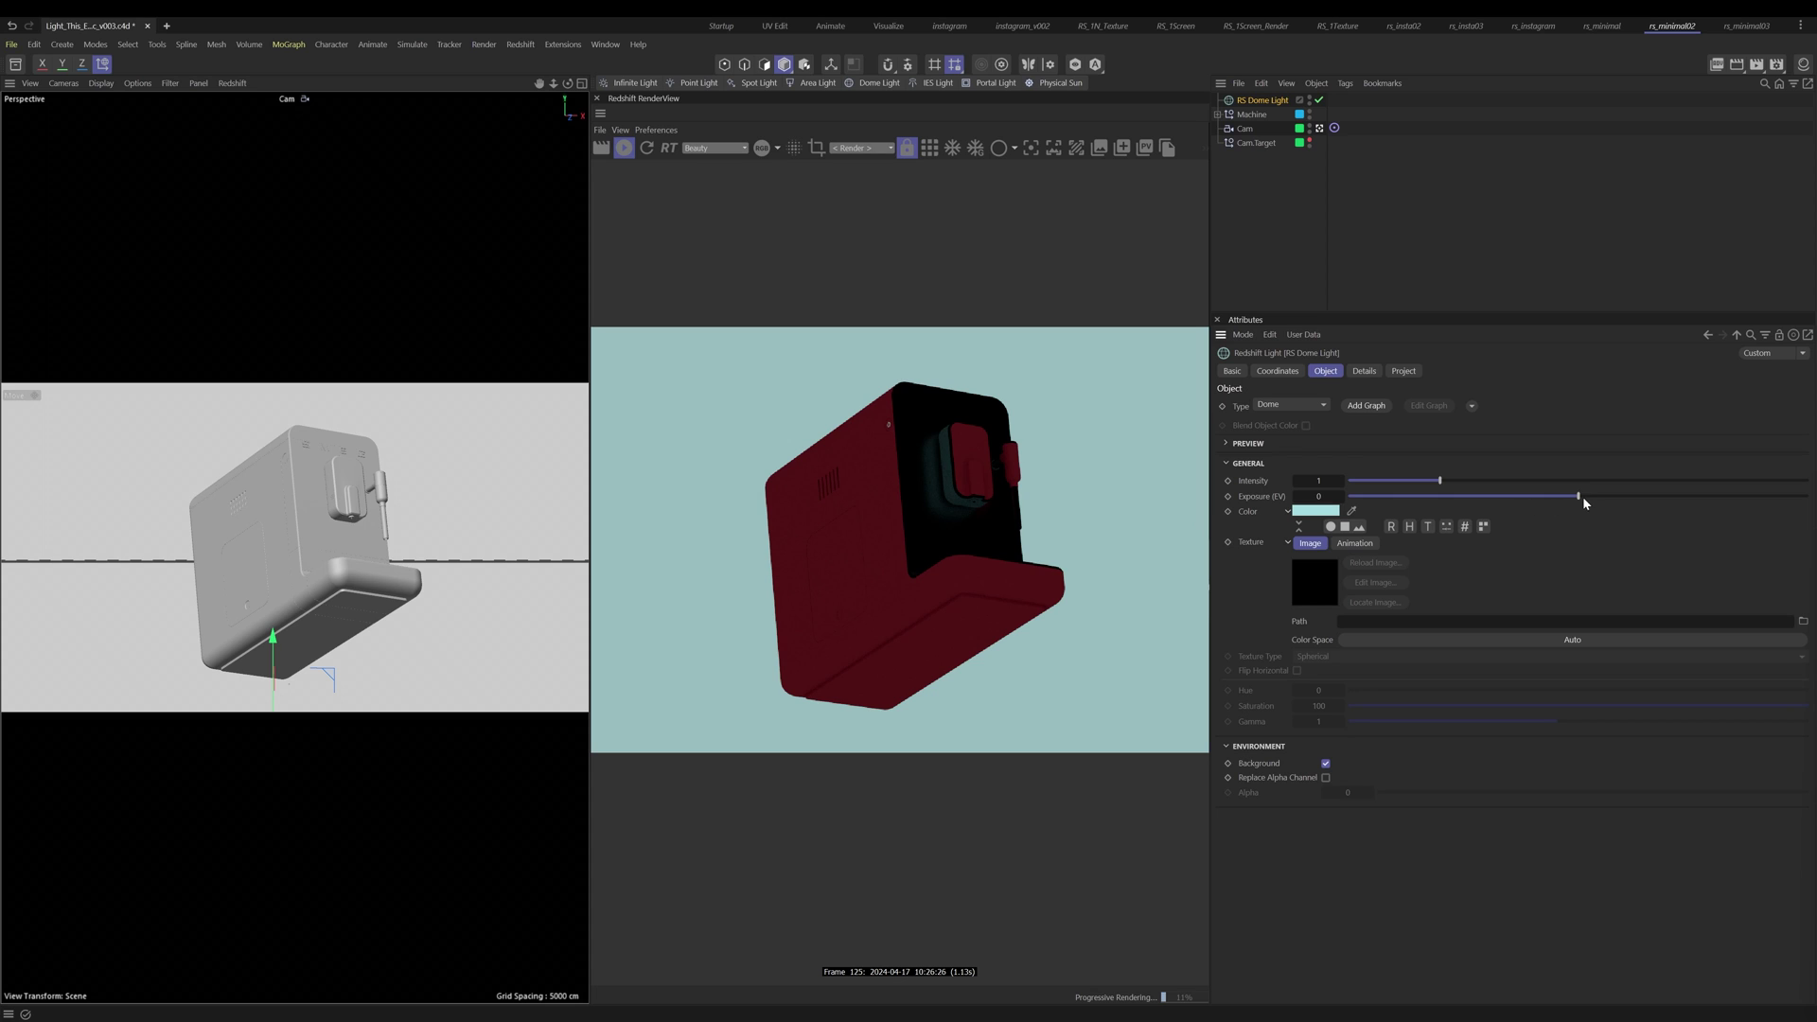
left_click_drag(1583, 498, 1522, 510)
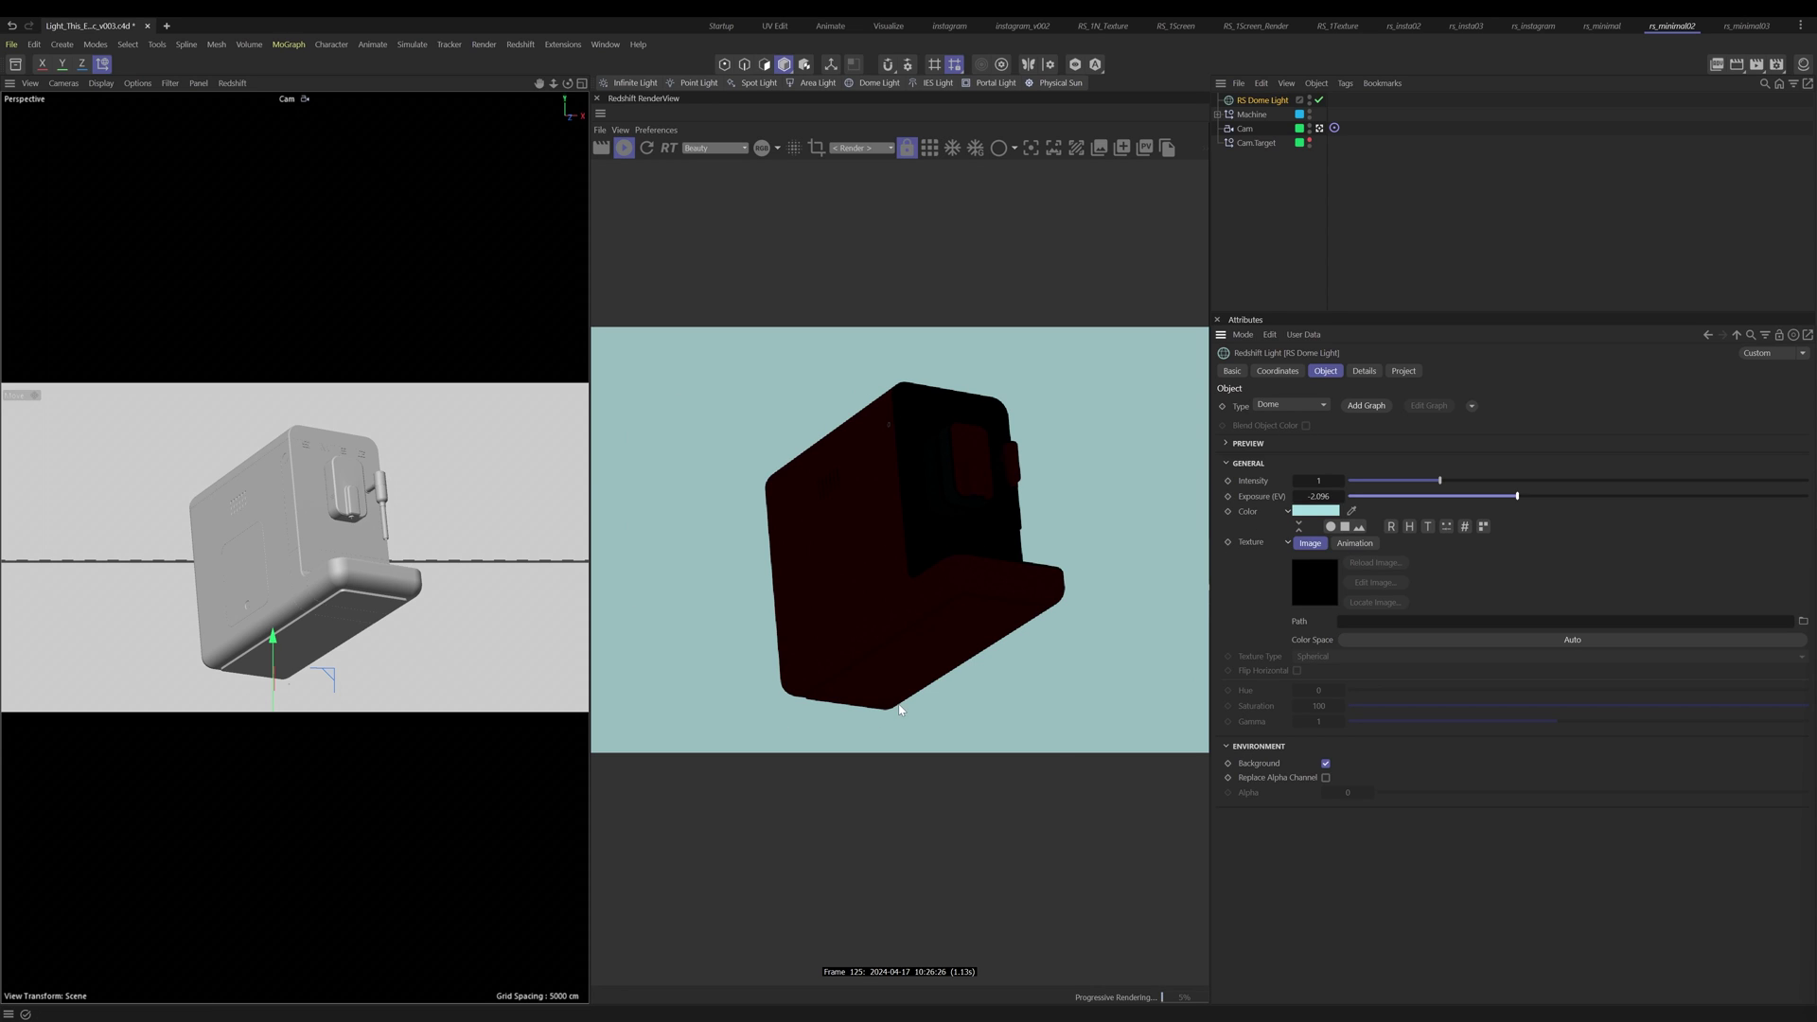
left_click(1274, 235)
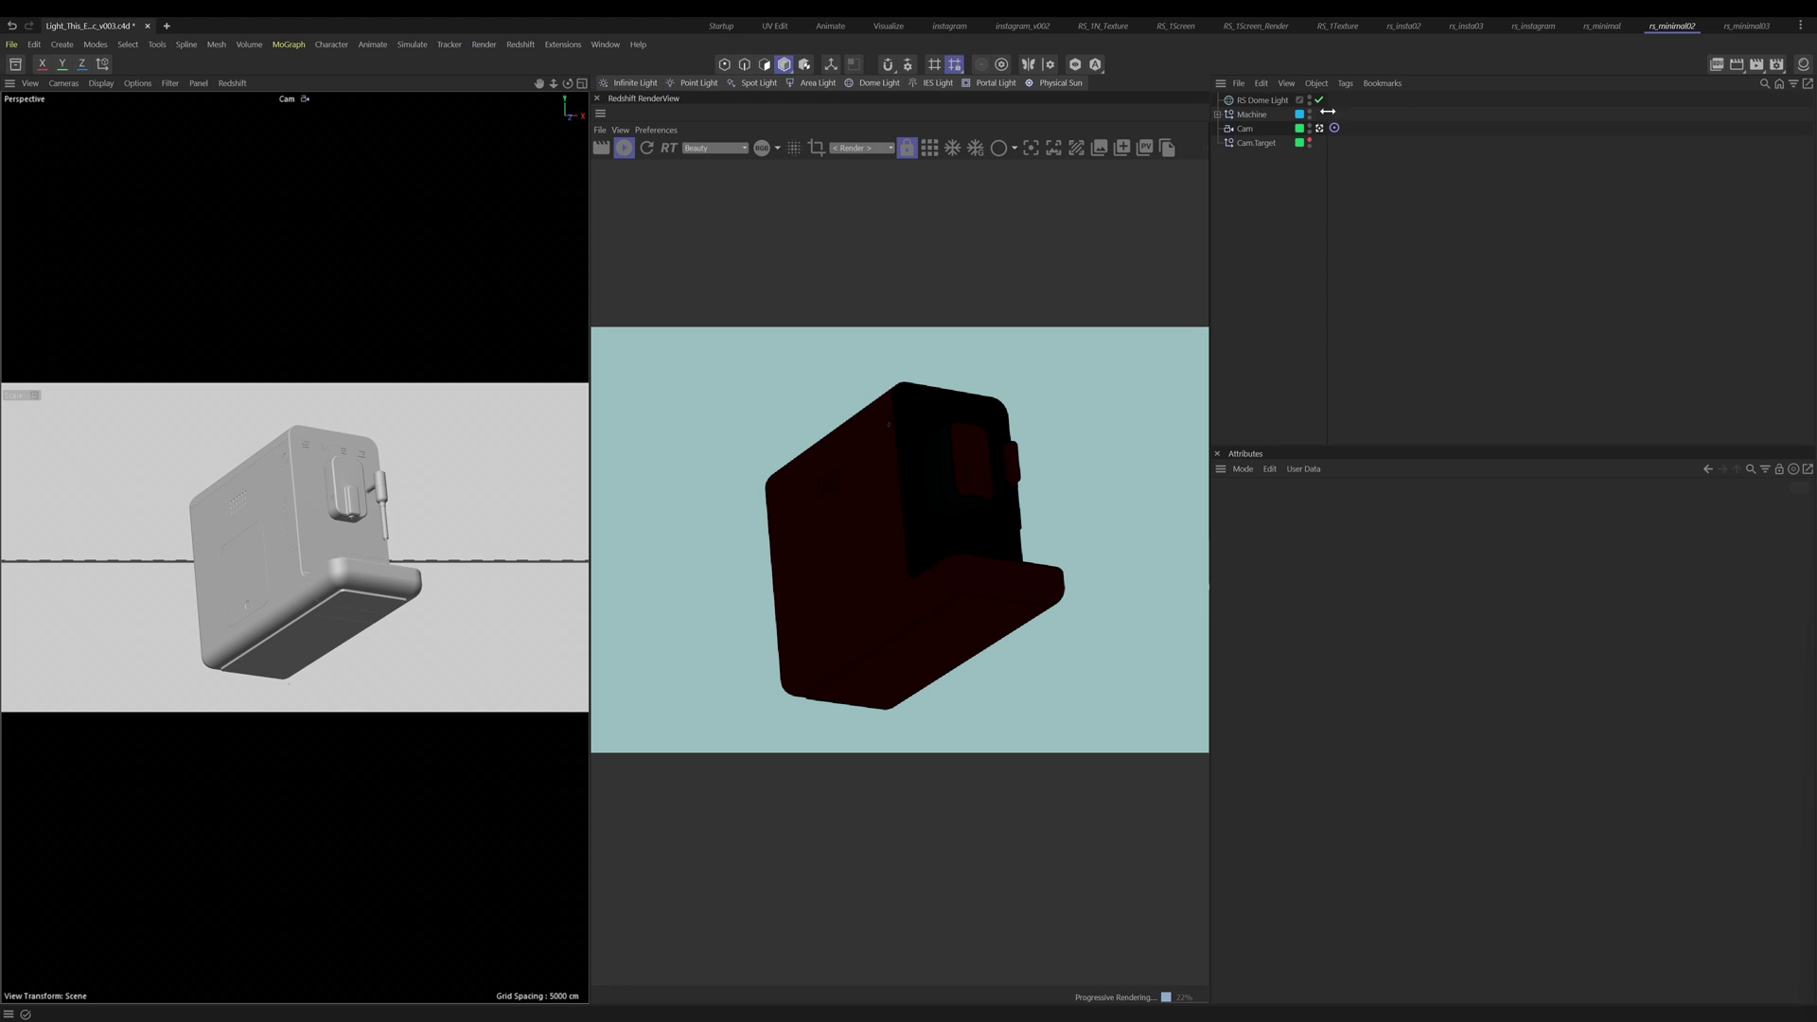
Step: Add a Redshift area light and give it a target tag with its own target null
left_click(814, 83)
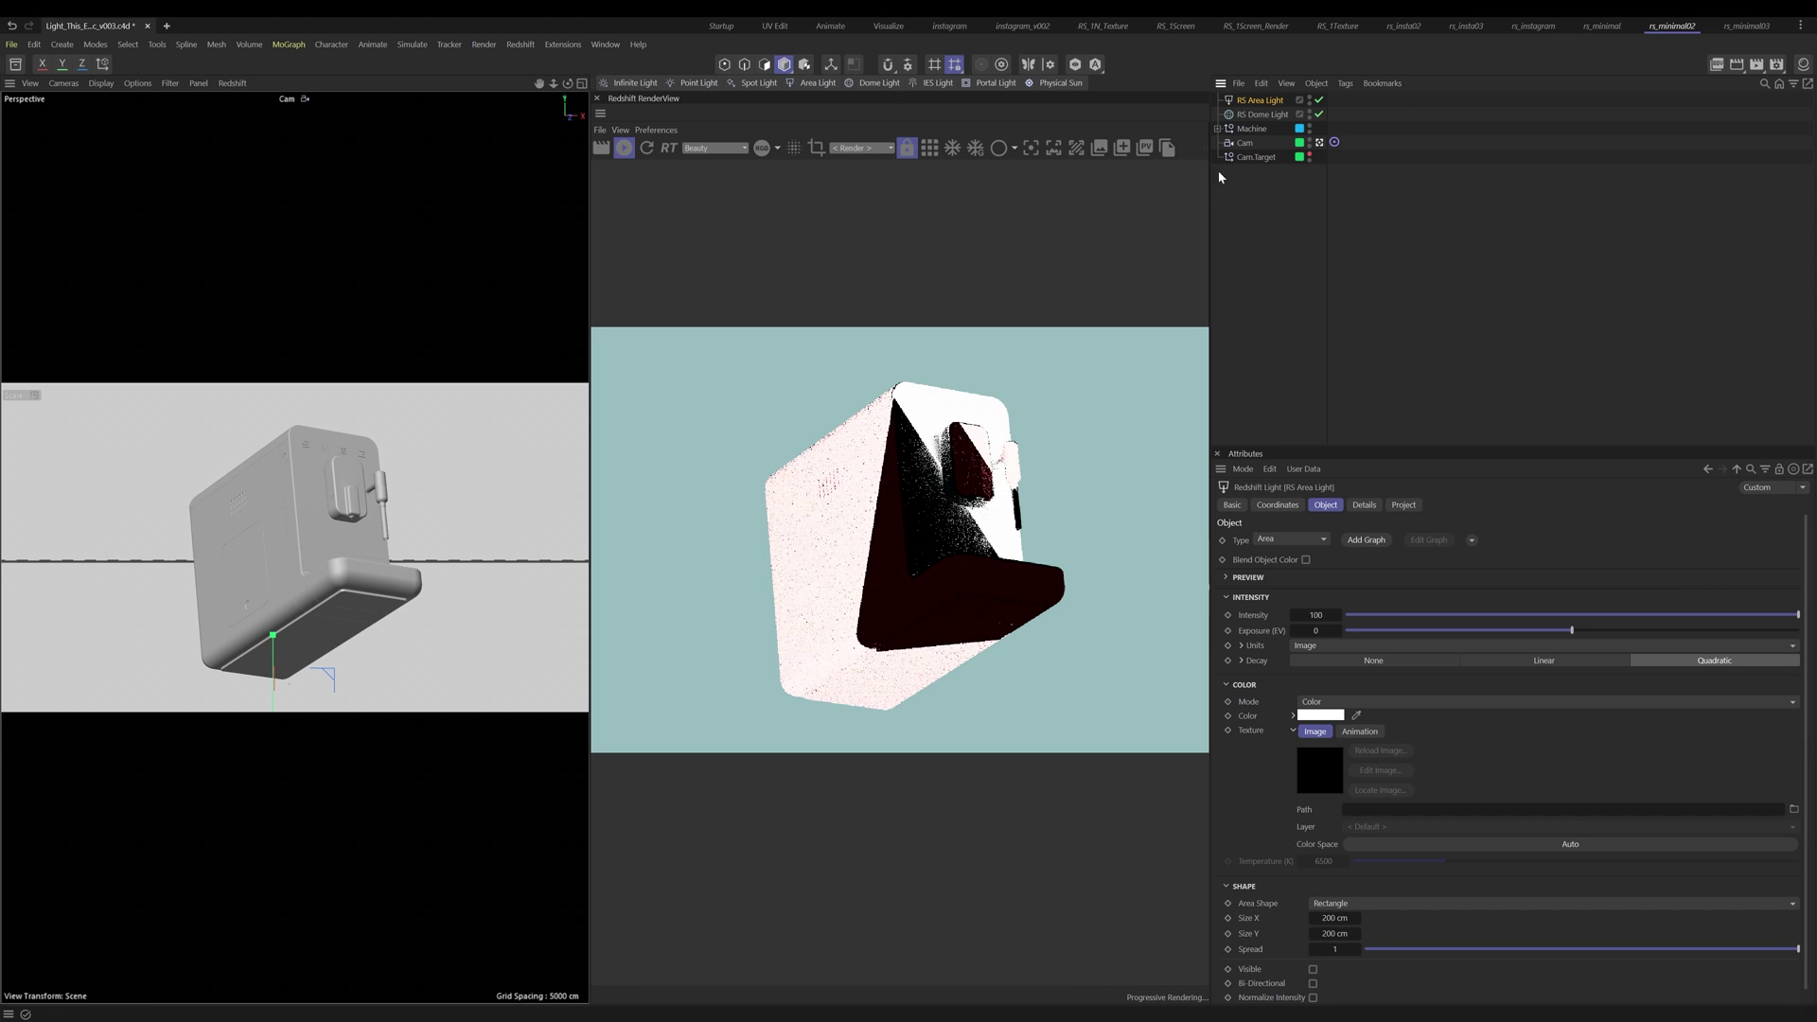
left_click(1473, 542)
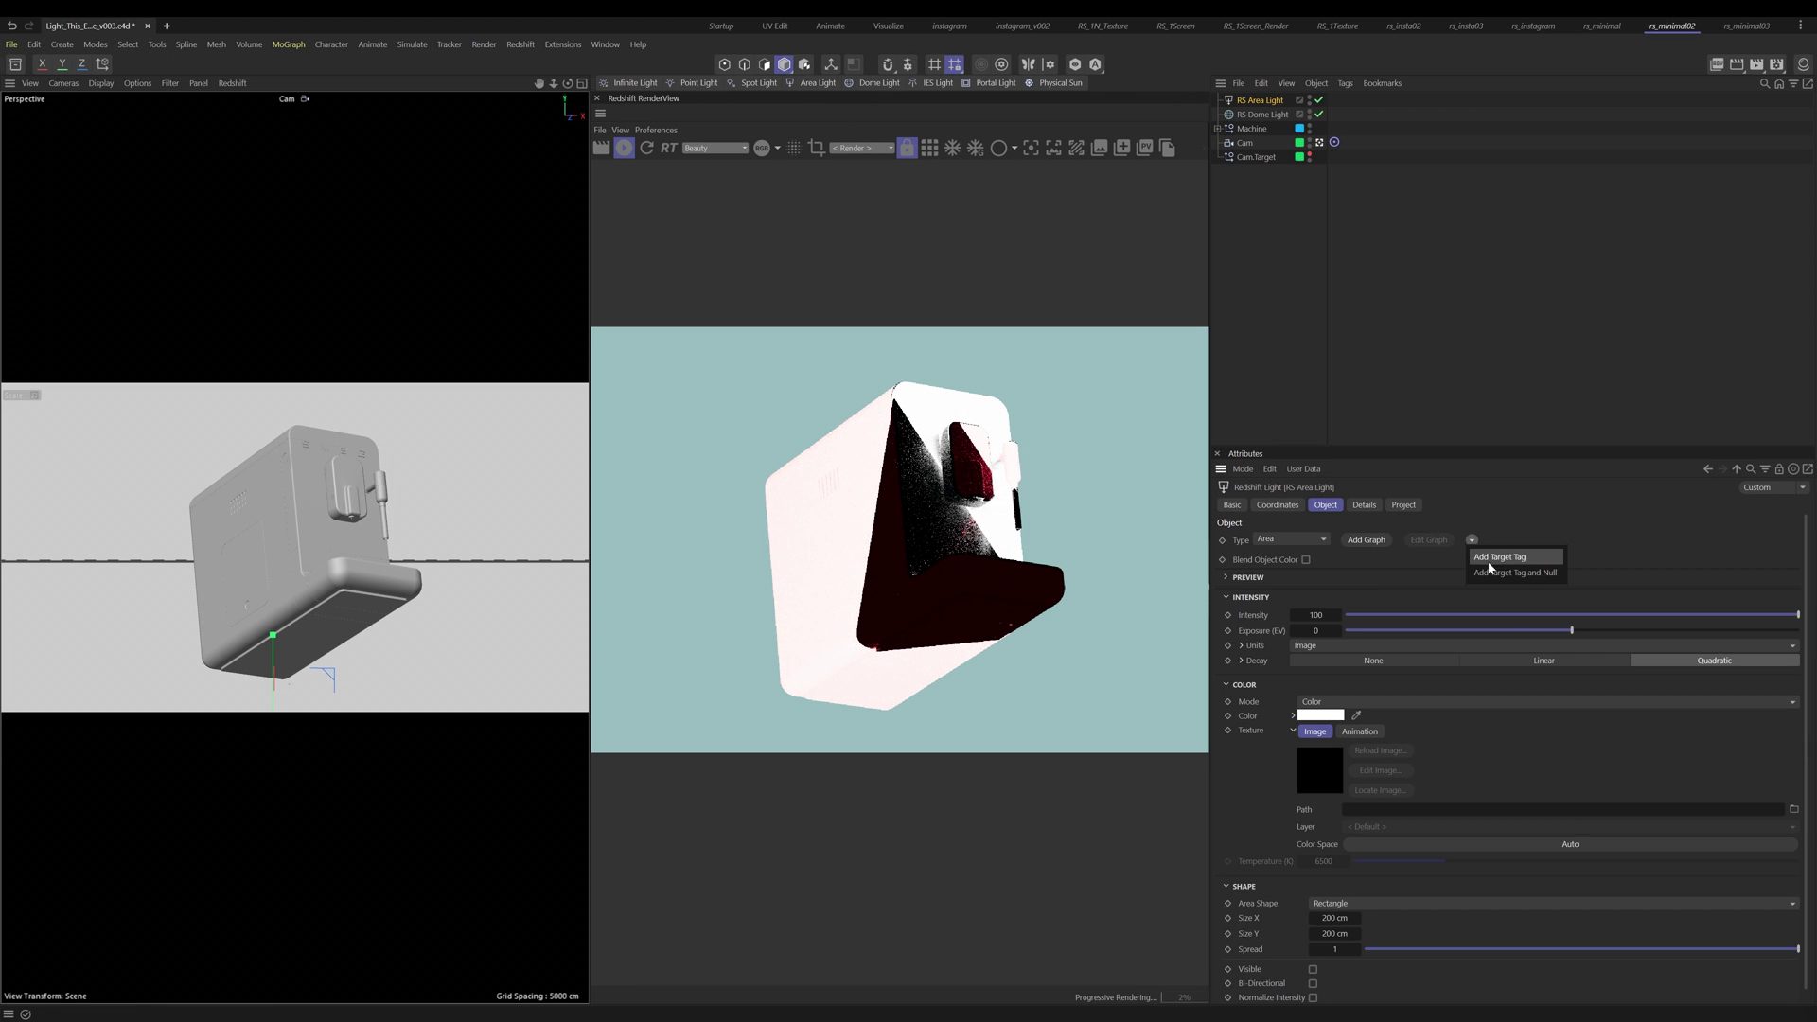
left_click(1502, 570)
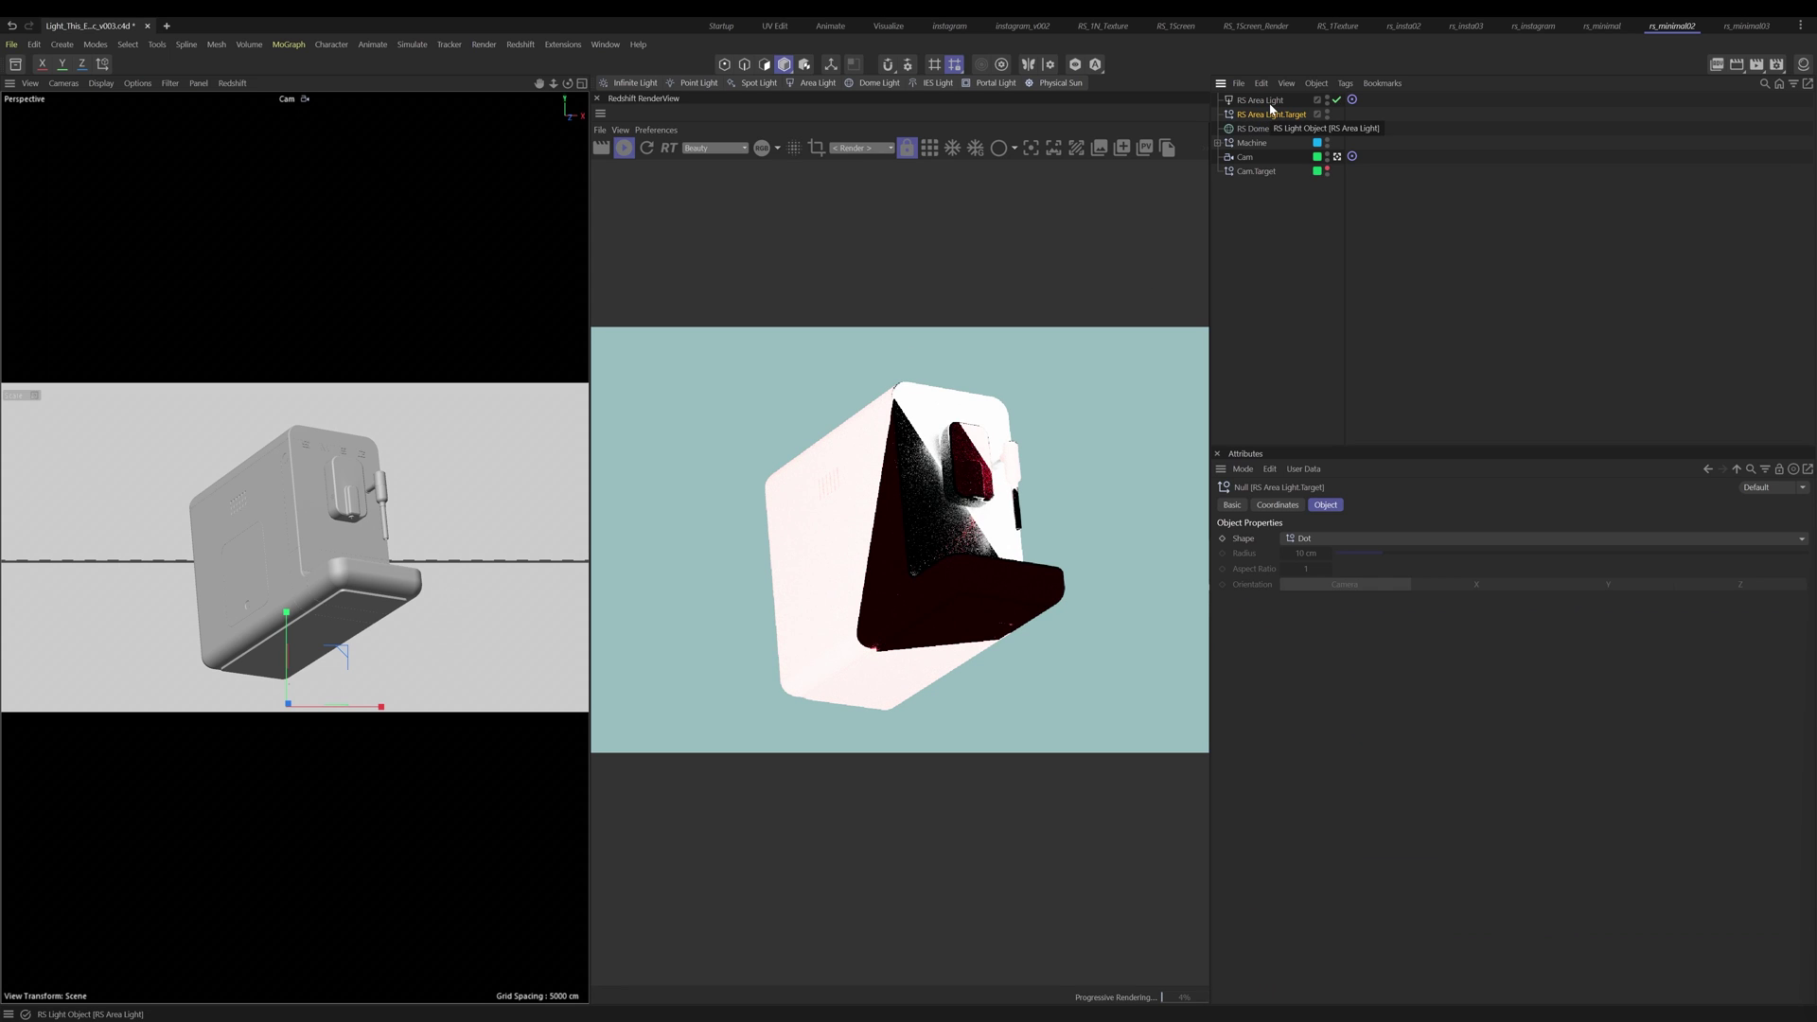
key("ctrl+z")
Step: Select the area light in the split perspective view and move it up and out in front of the coffee machine
middle_click(322, 639)
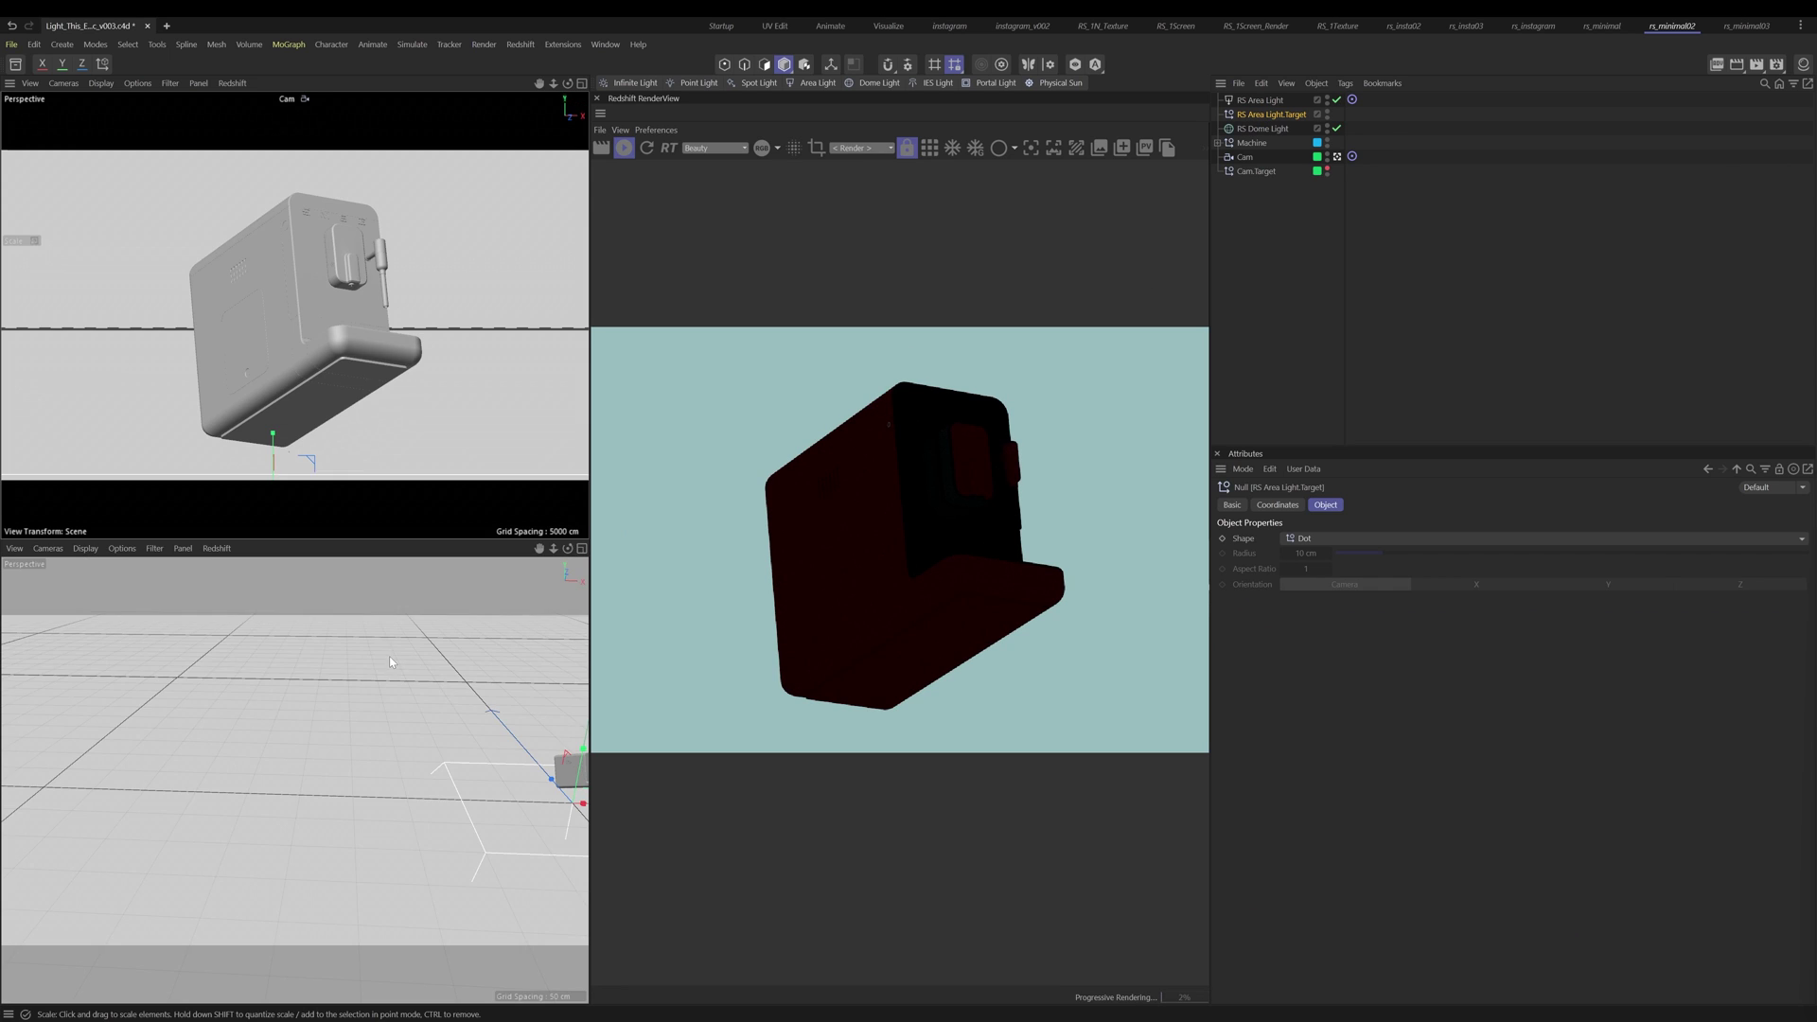
middle_click_drag(399, 751, 206, 748, "alt")
left_click_drag(207, 748, 289, 748, "alt")
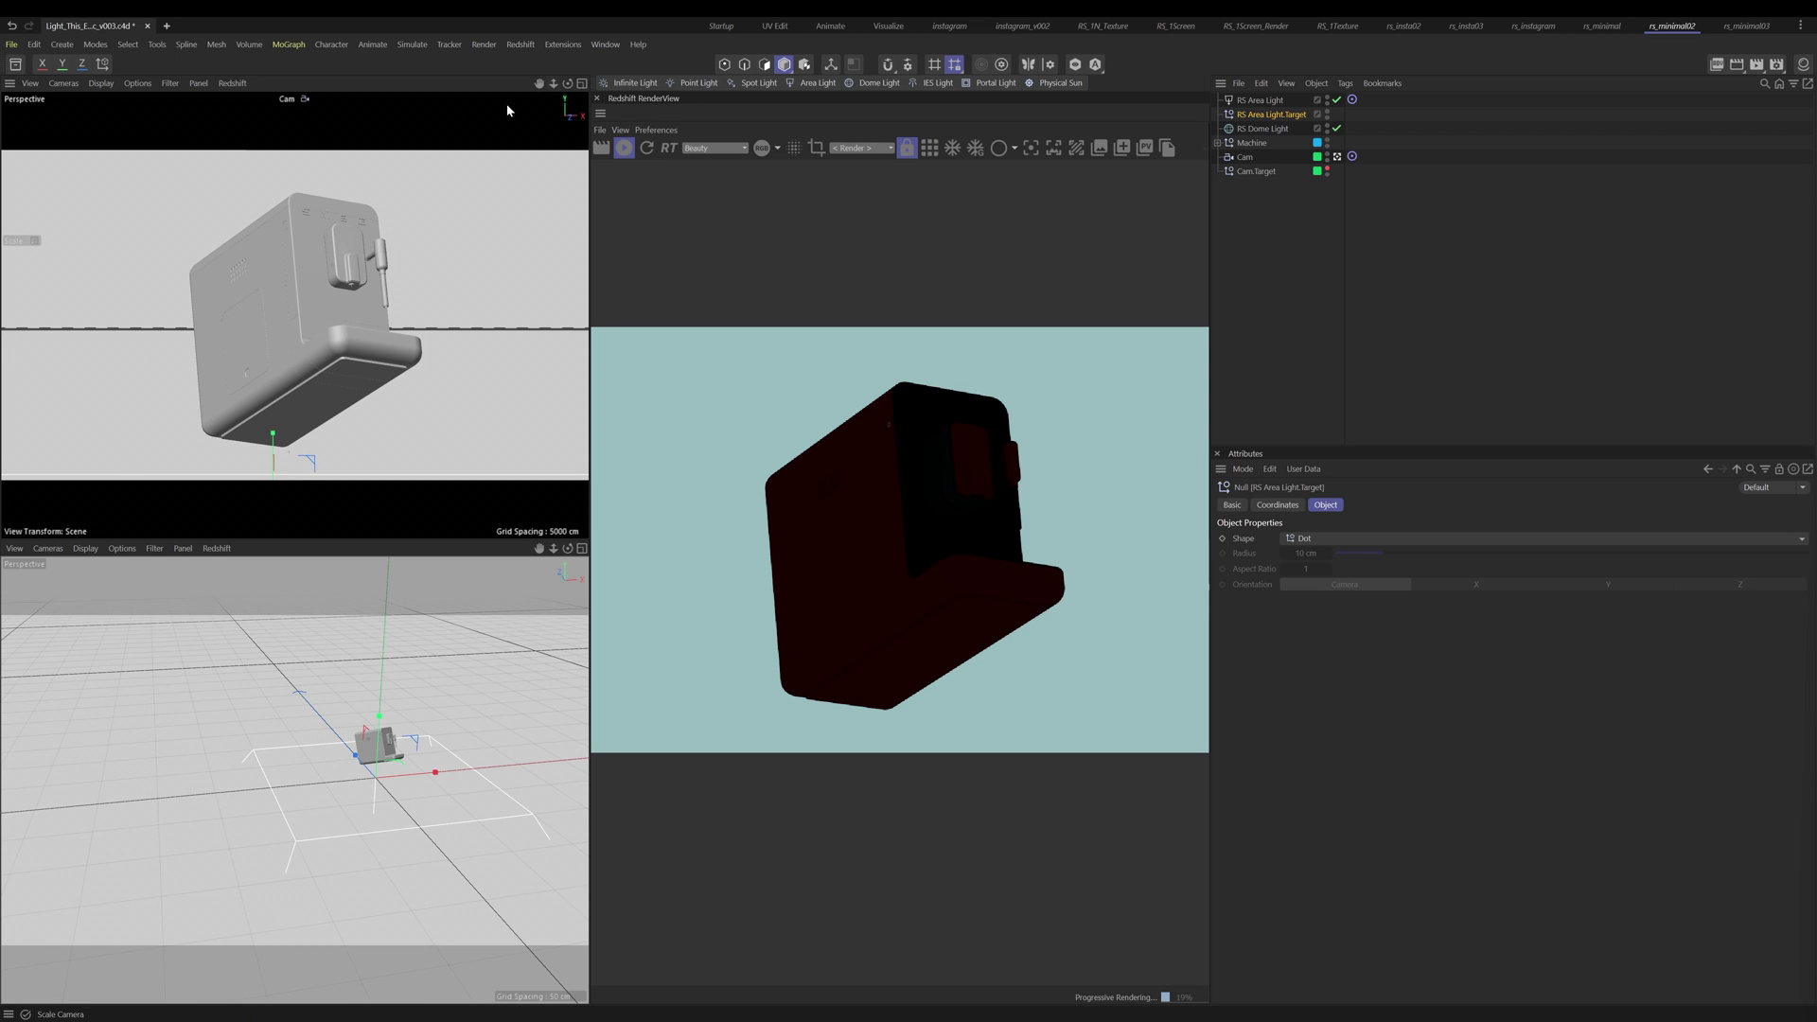
left_click(1261, 105)
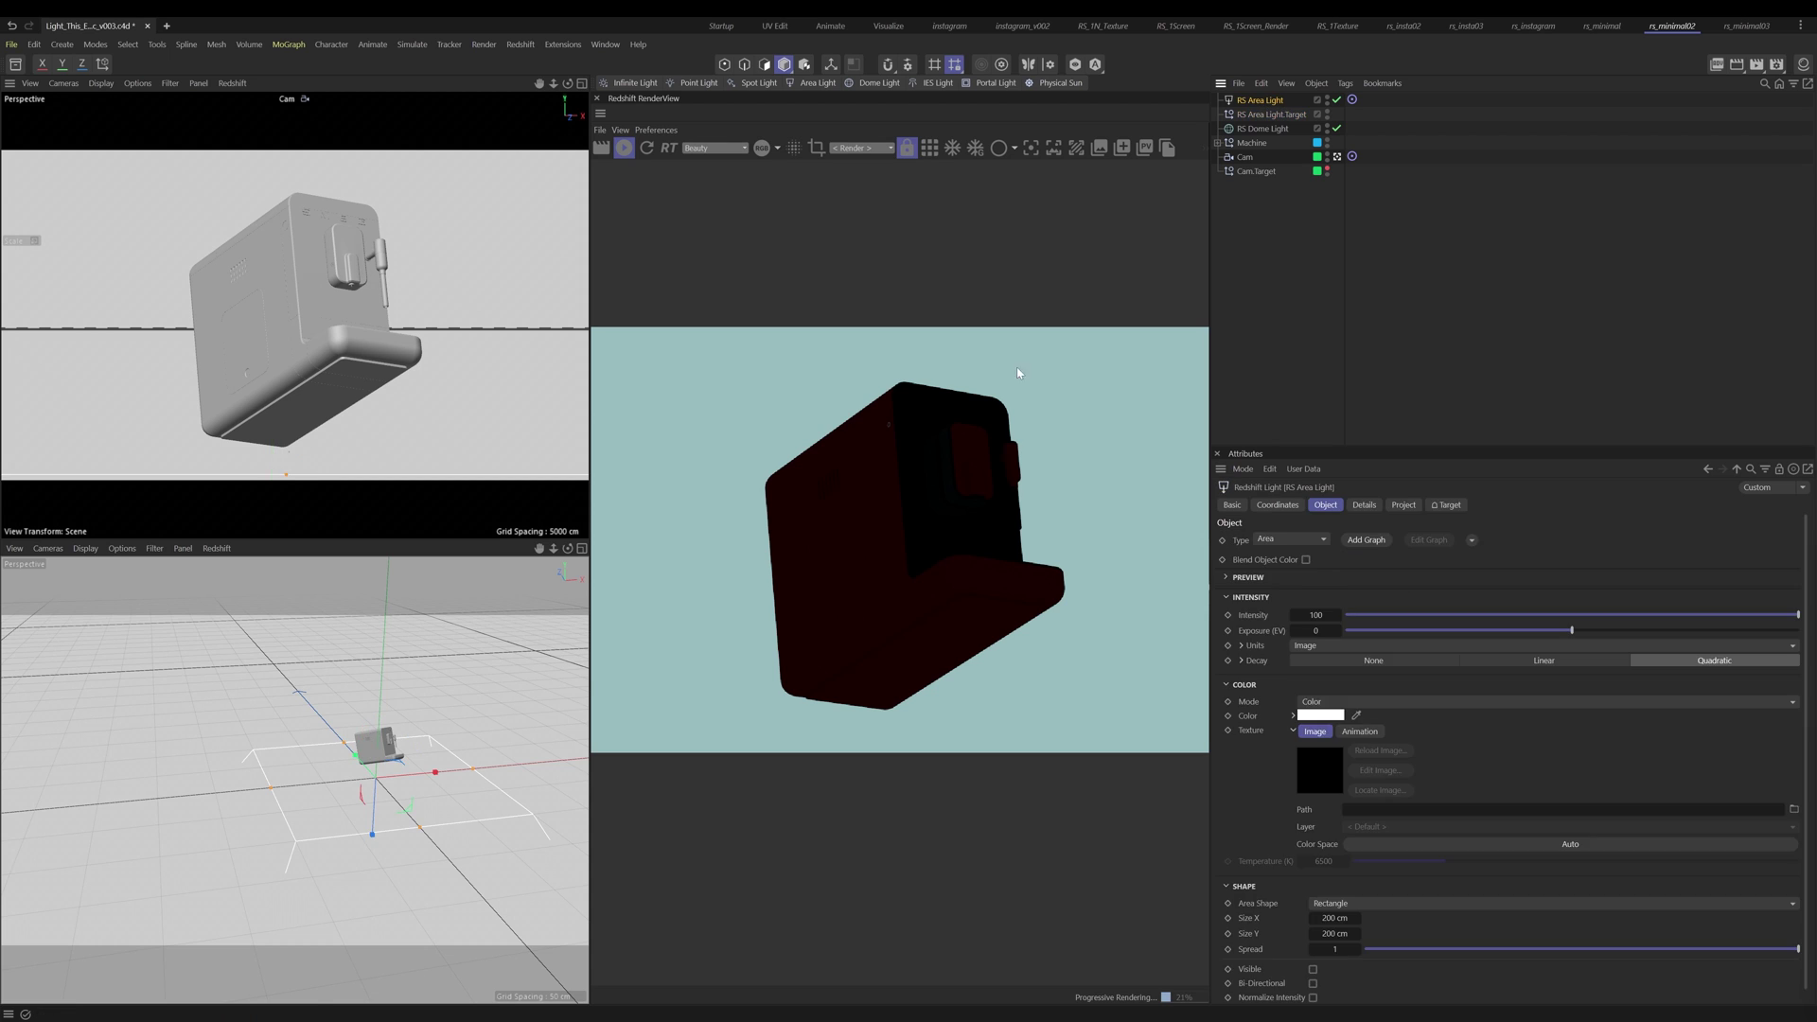
key("e")
left_click_drag(405, 842, 513, 674, "alt")
left_click_drag(452, 727, 361, 780, "alt")
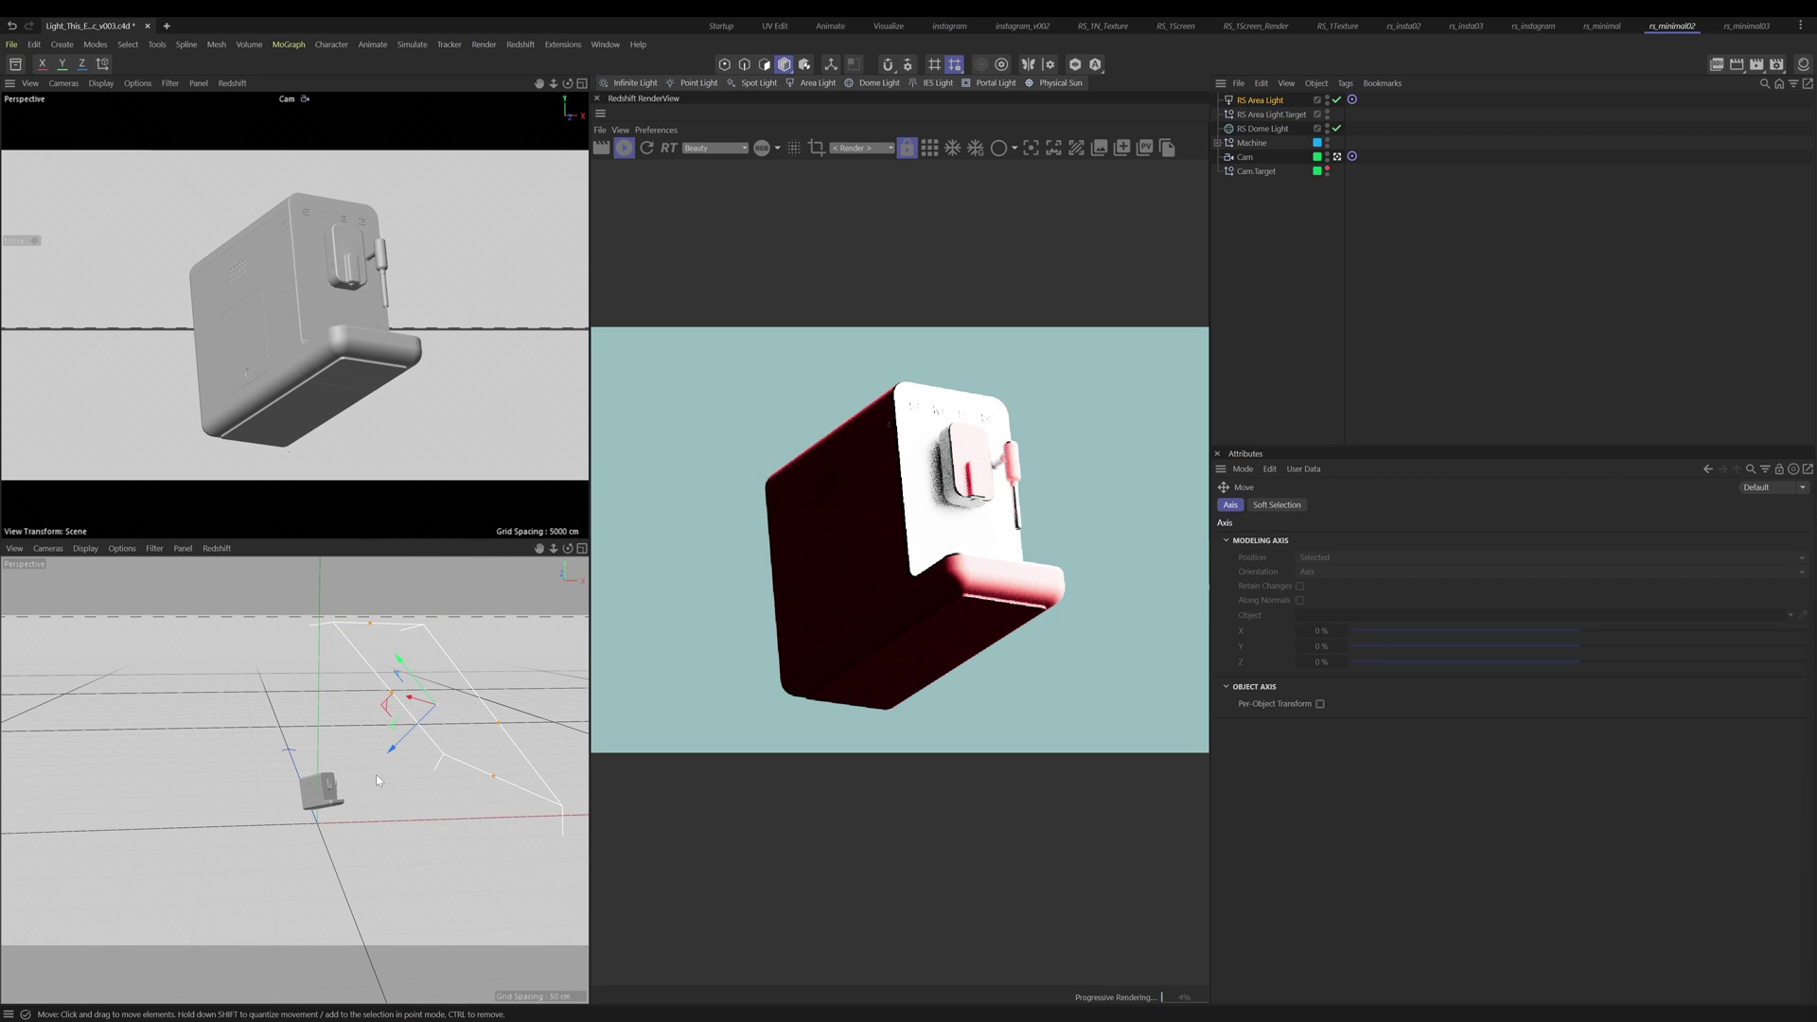
Step: Switch to world axes and raise the area light slightly above its current position
key("w")
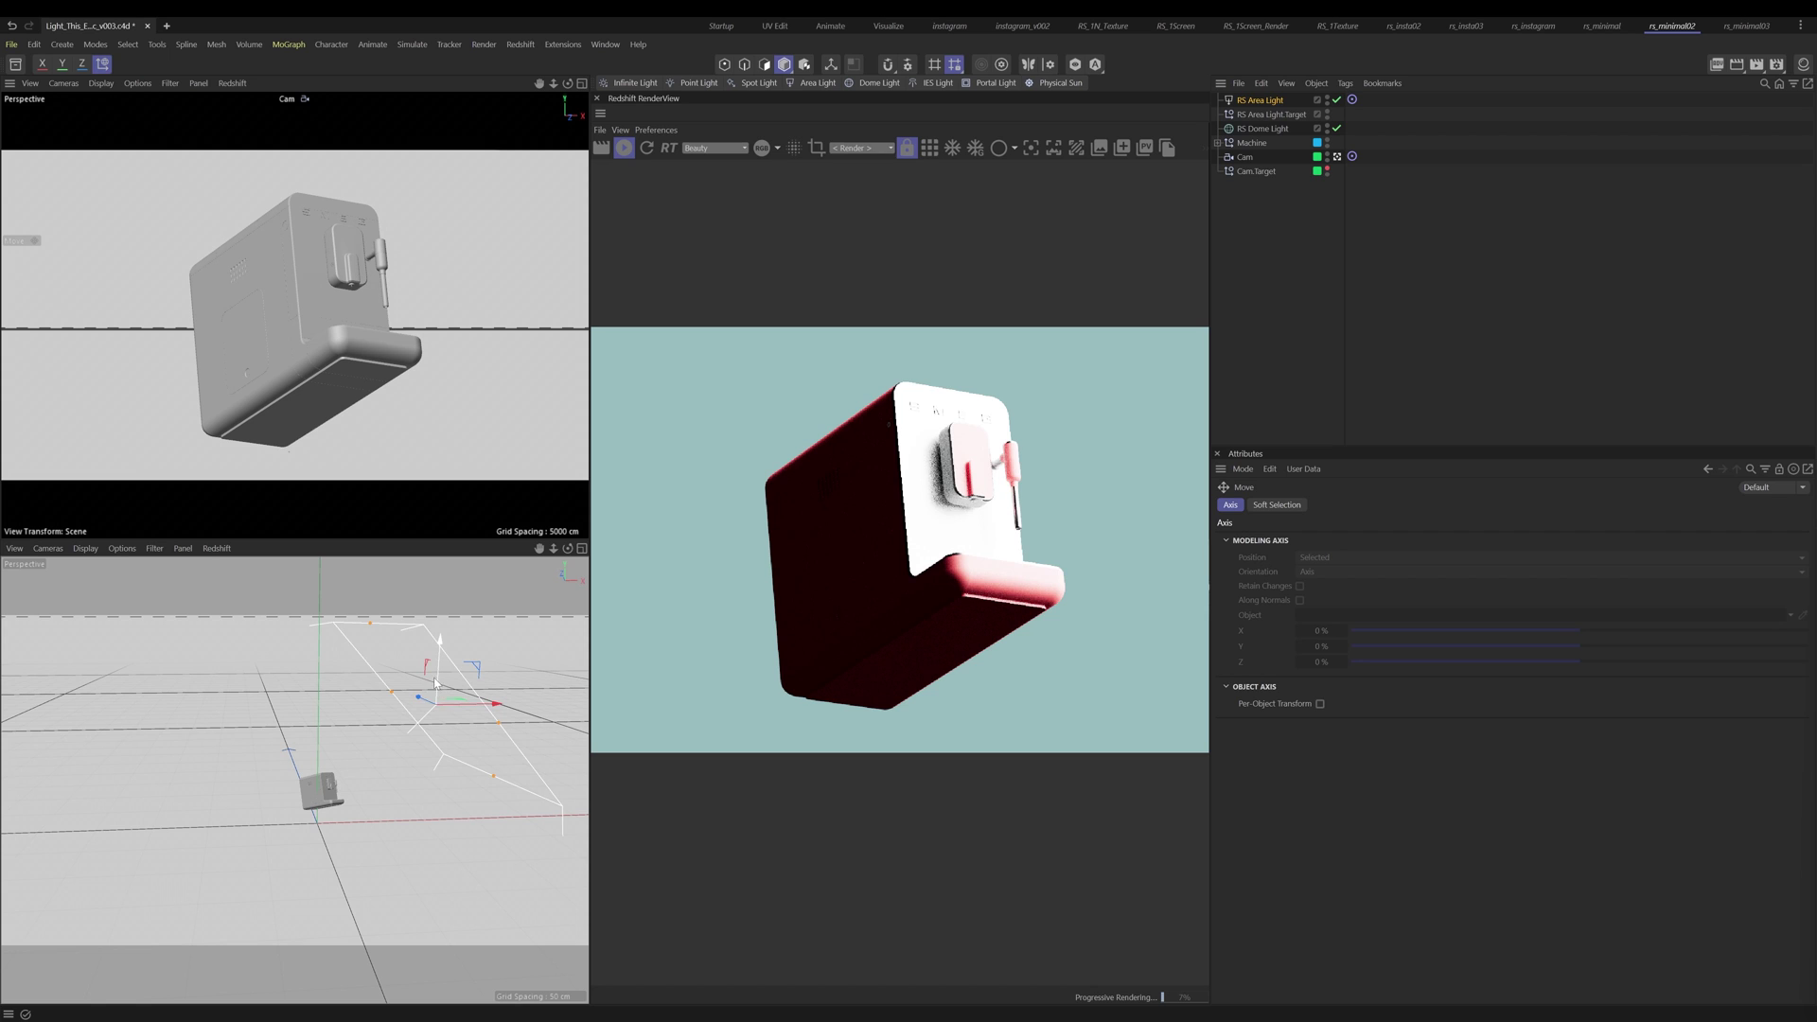
left_click_drag(435, 681, 502, 653)
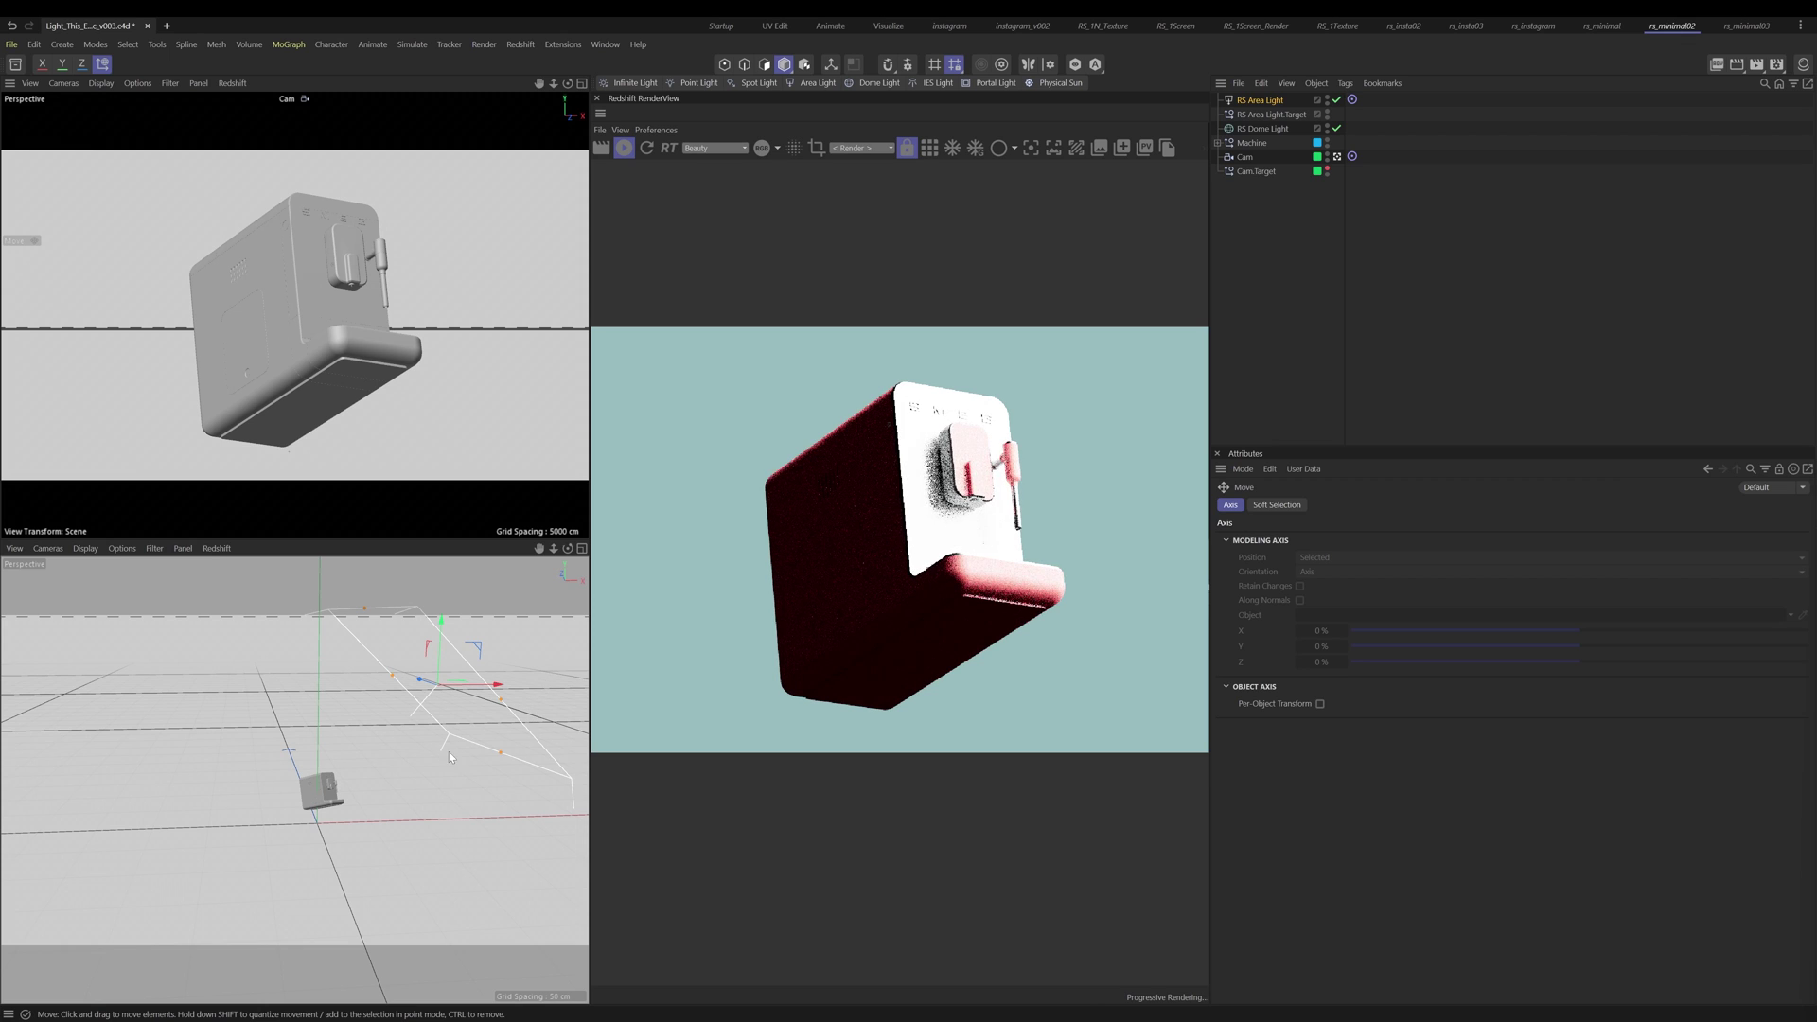
mouse_move(367, 765)
left_mouse_down("alt")
mouse_move(337, 805)
mouse_move(392, 823)
mouse_move(257, 746)
mouse_move(360, 746)
left_mouse_up("alt")
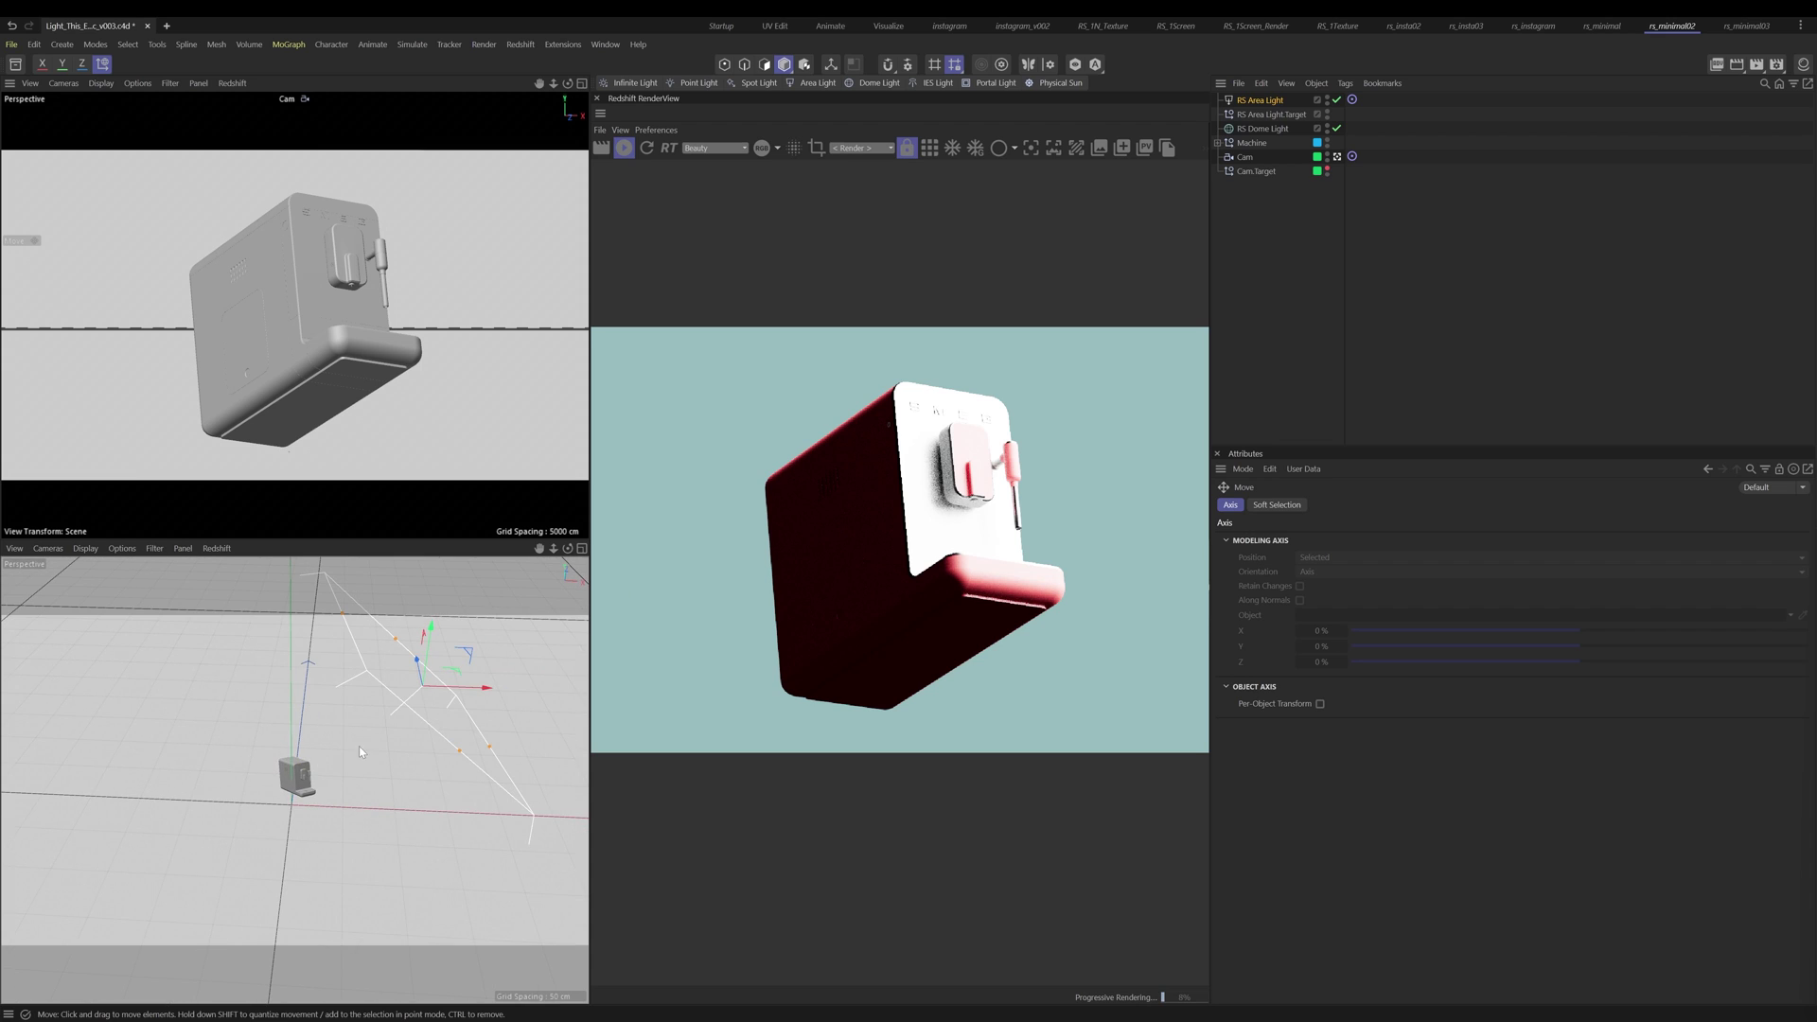
Step: Load pingo_Flat_2.hdr from the Textures folder as the area light's image texture
left_click(1264, 101)
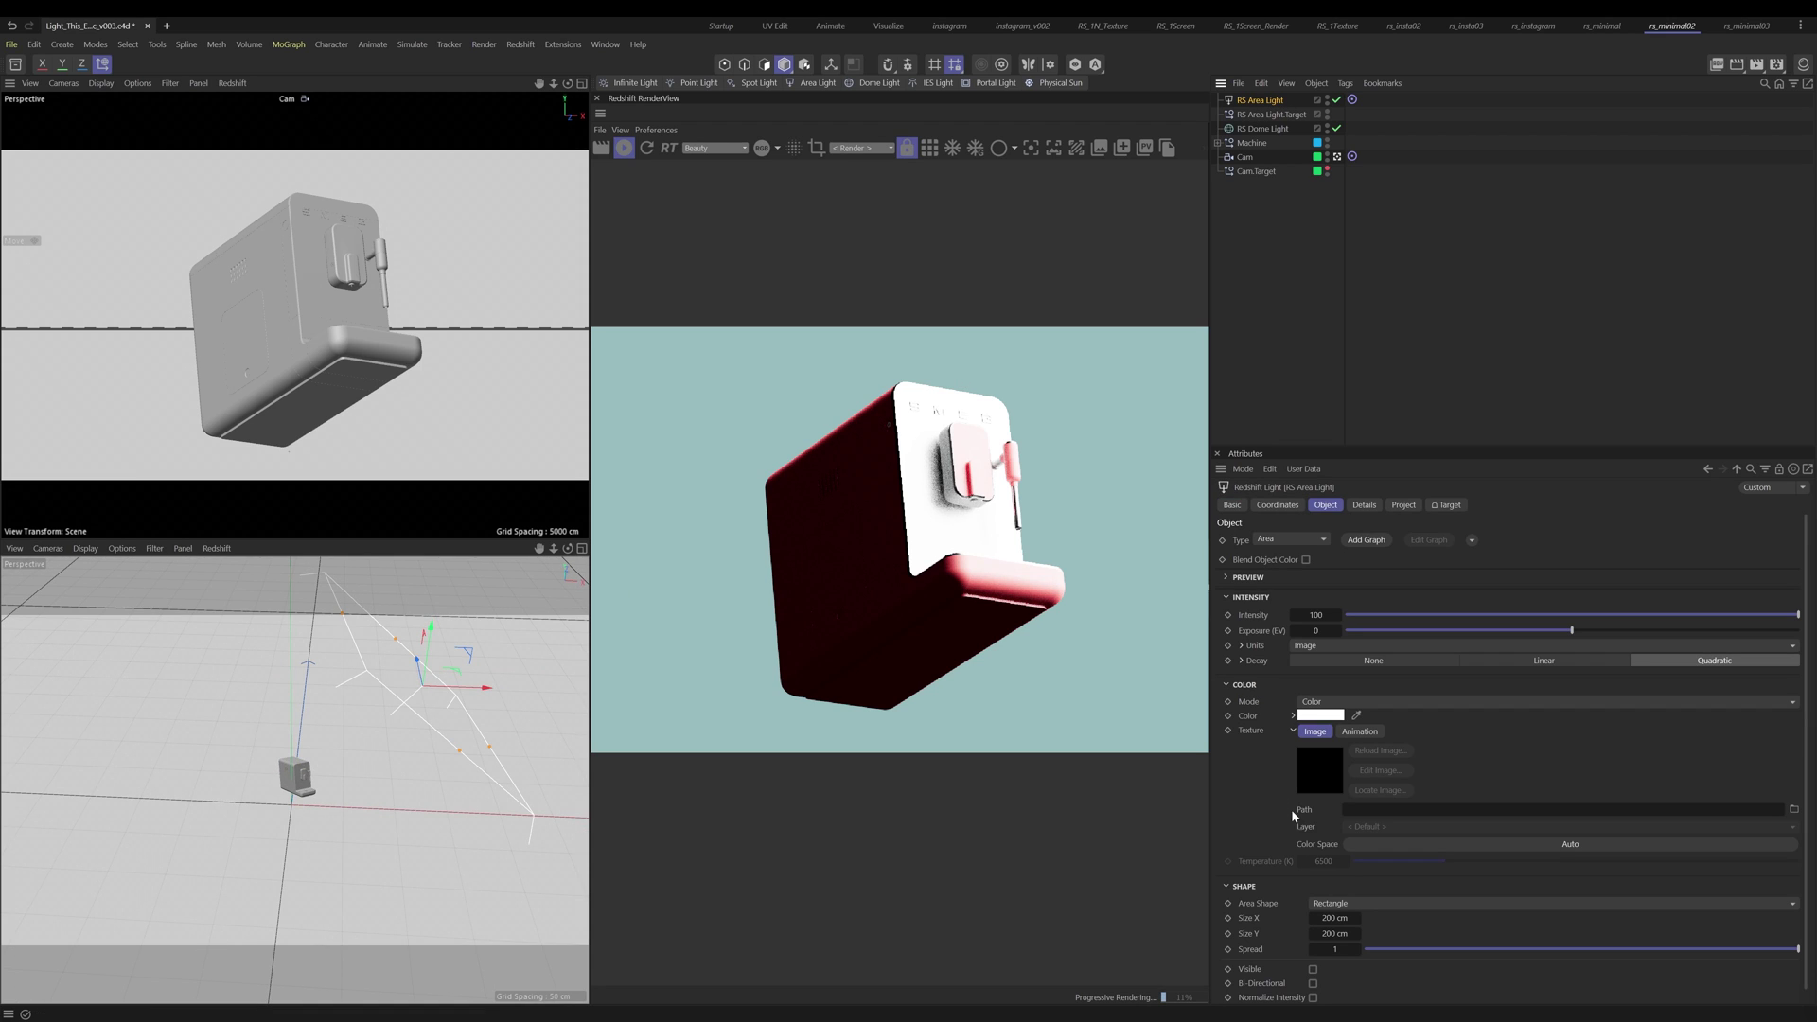
left_click(1794, 811)
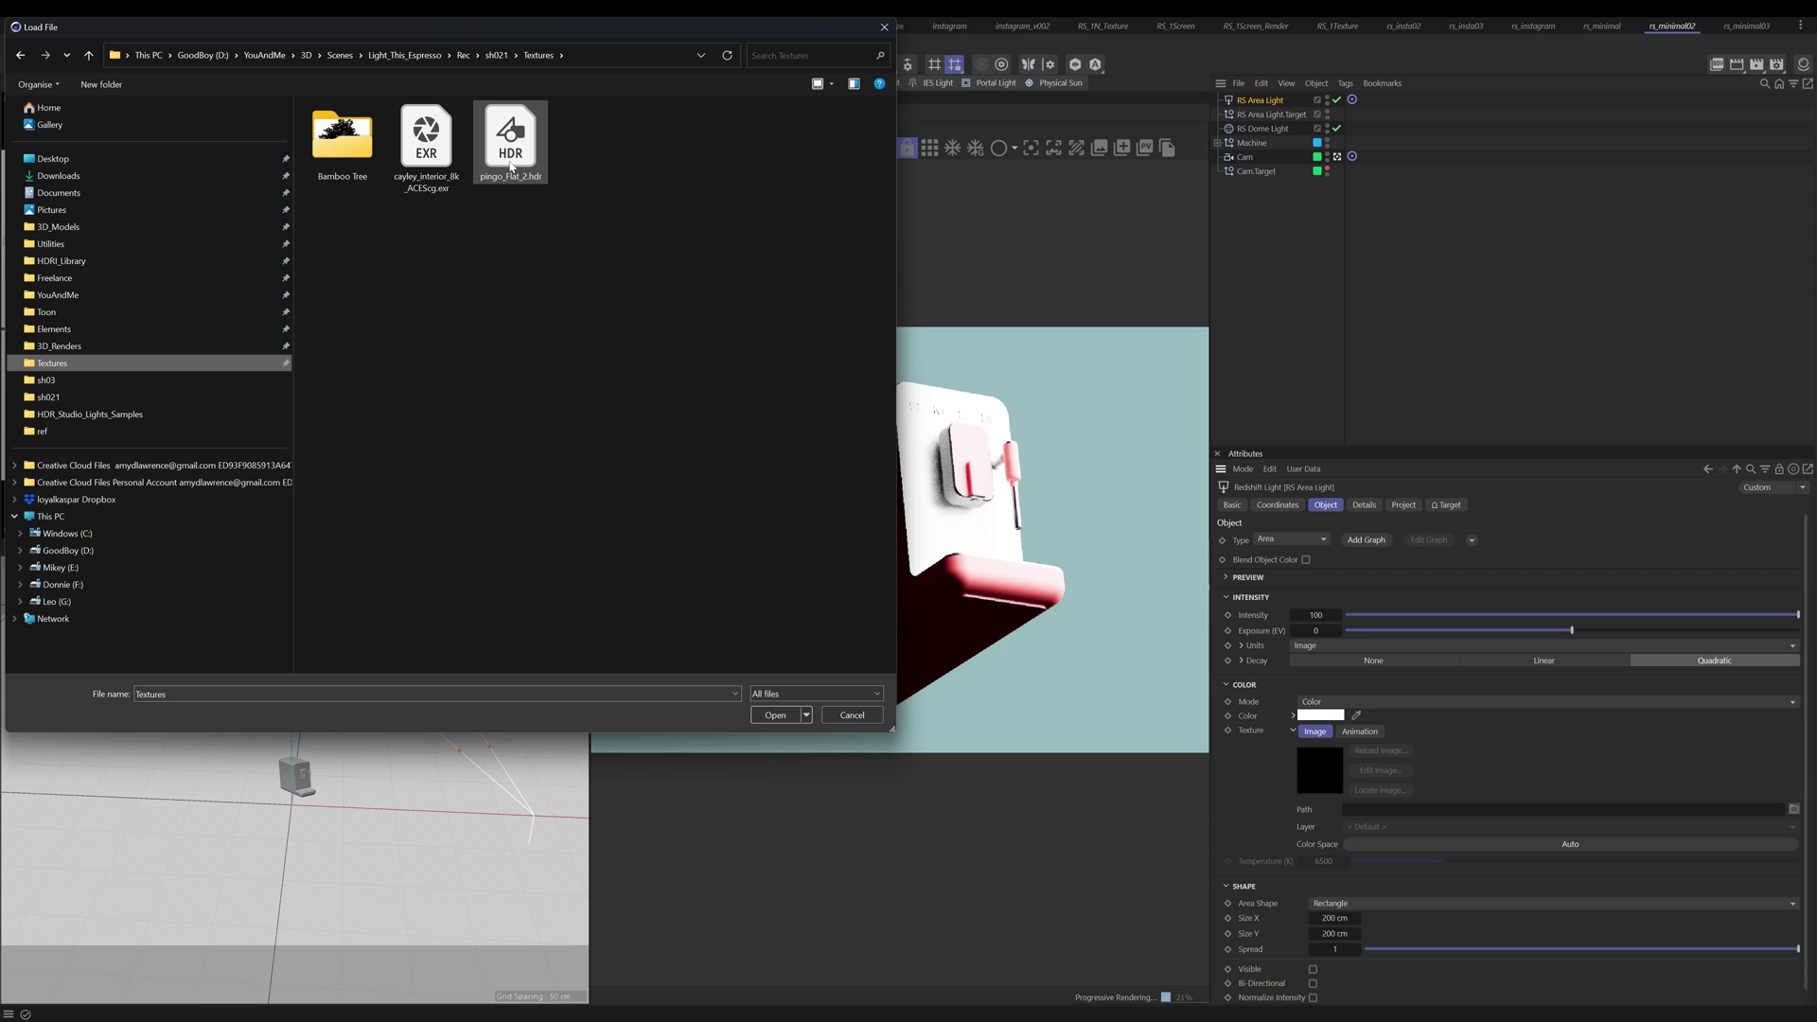
double_click(511, 165)
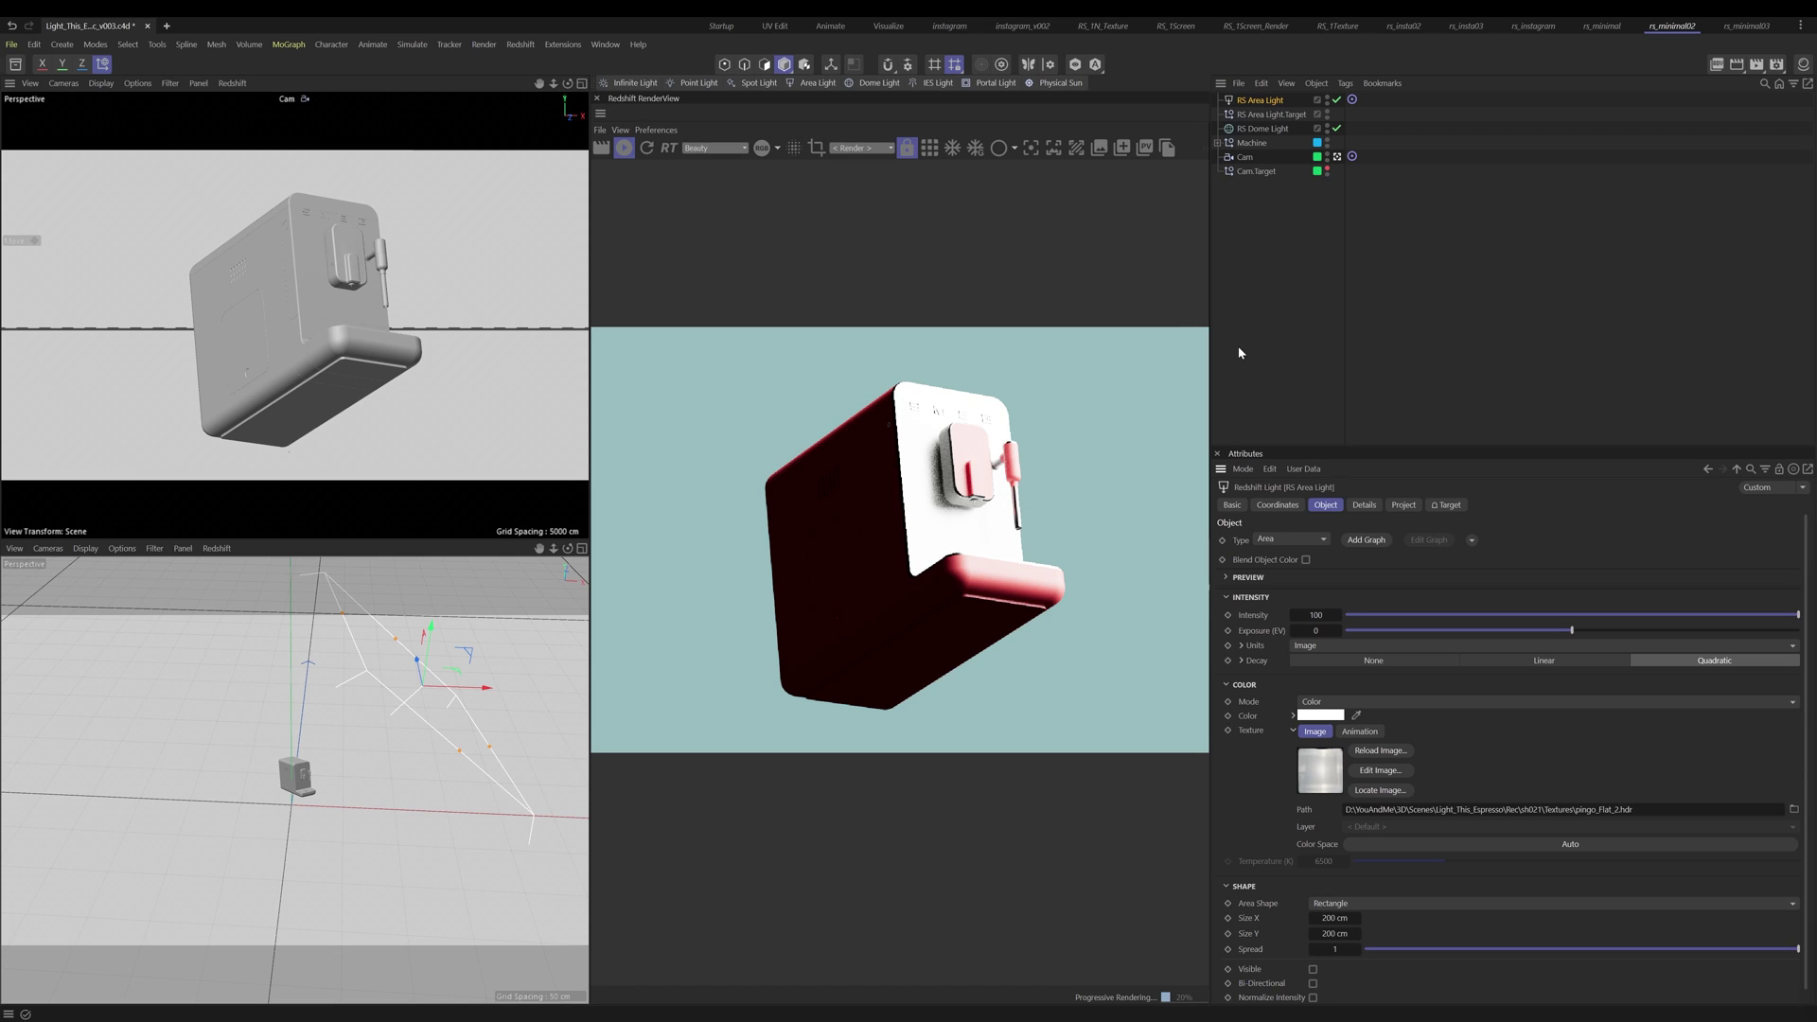
Step: Switch the area light's color mode to Color and Temperature and set its temperature to 6000 K
left_click(1311, 706)
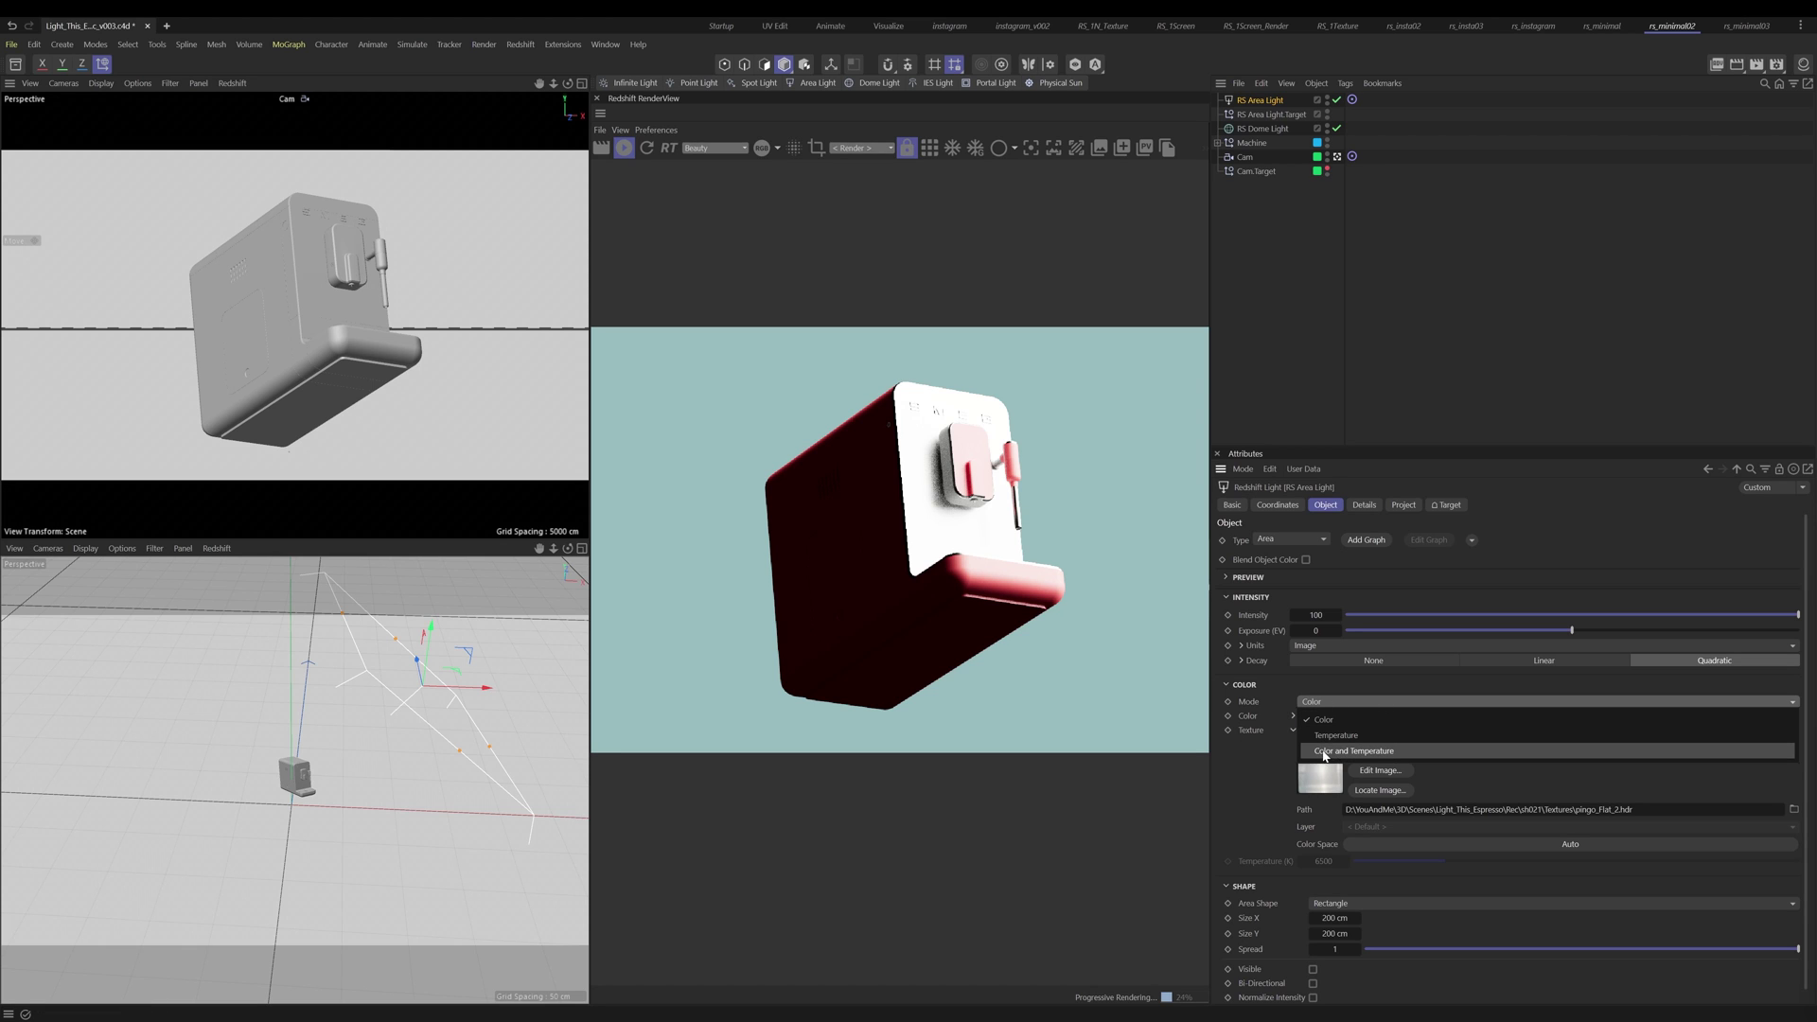
left_click(1330, 757)
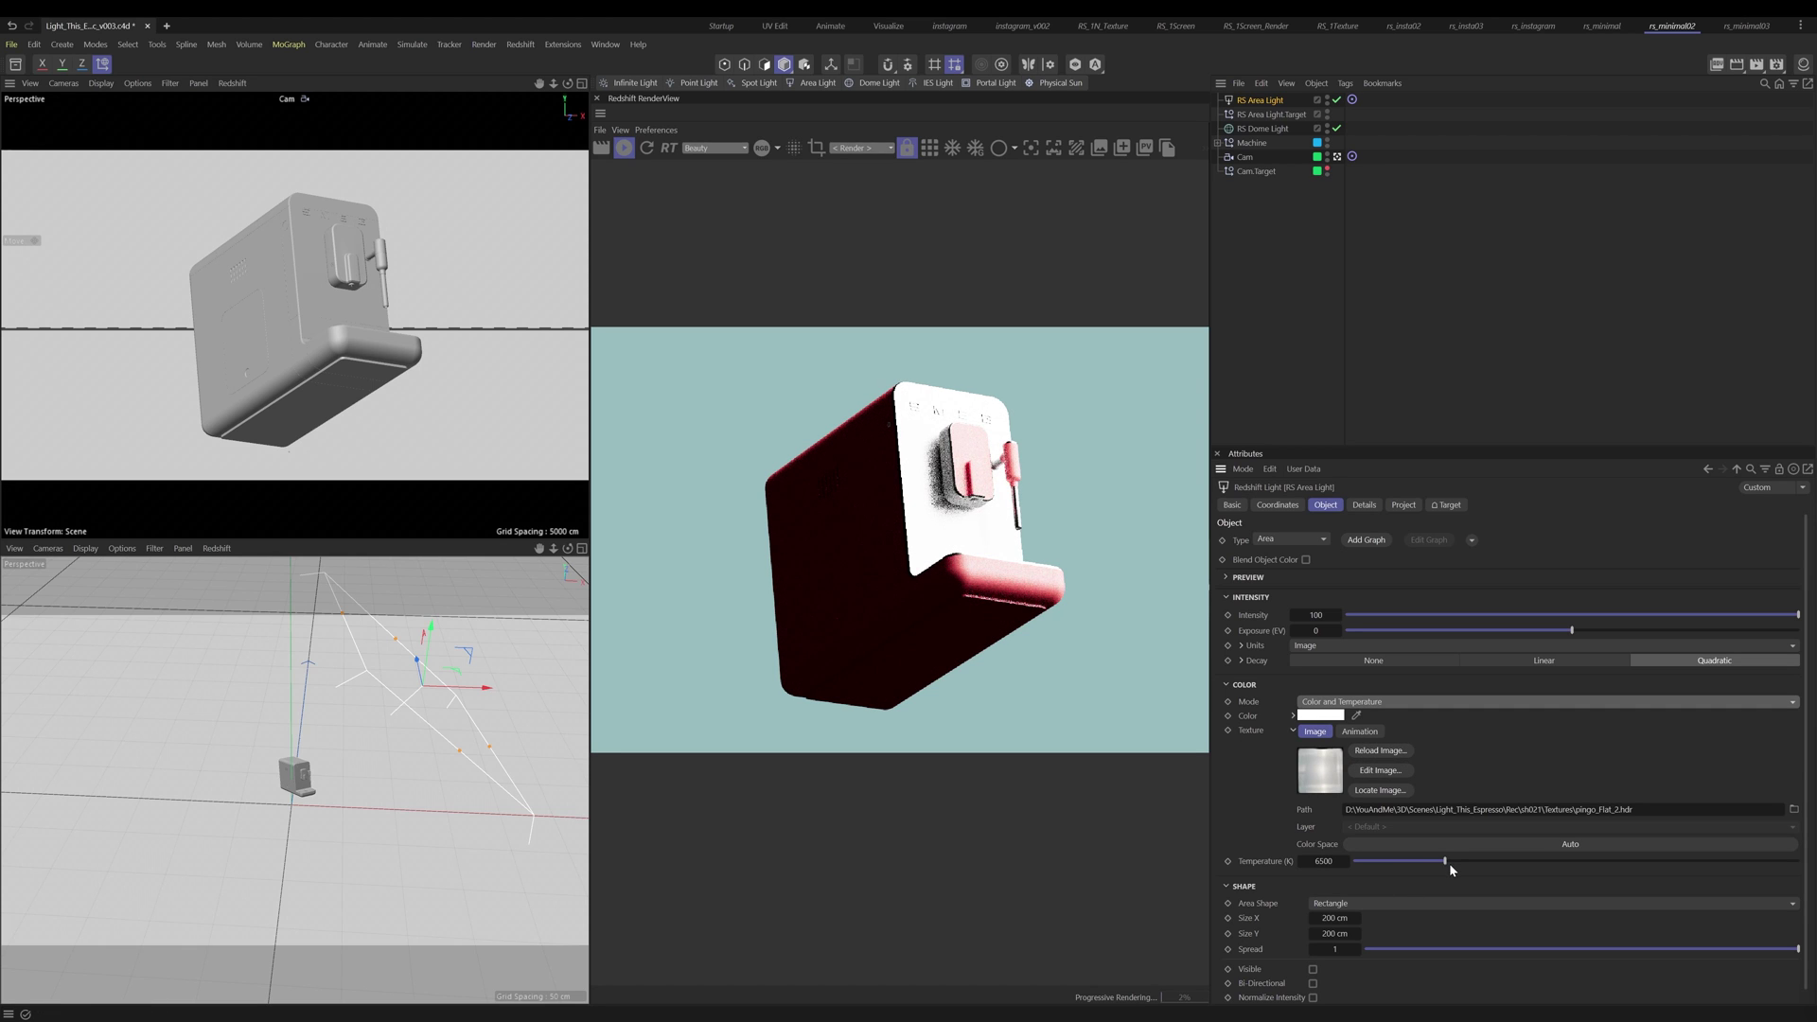
mouse_move(1448, 863)
left_mouse_down()
mouse_move(1370, 866)
mouse_move(1453, 864)
mouse_move(1431, 865)
left_mouse_up()
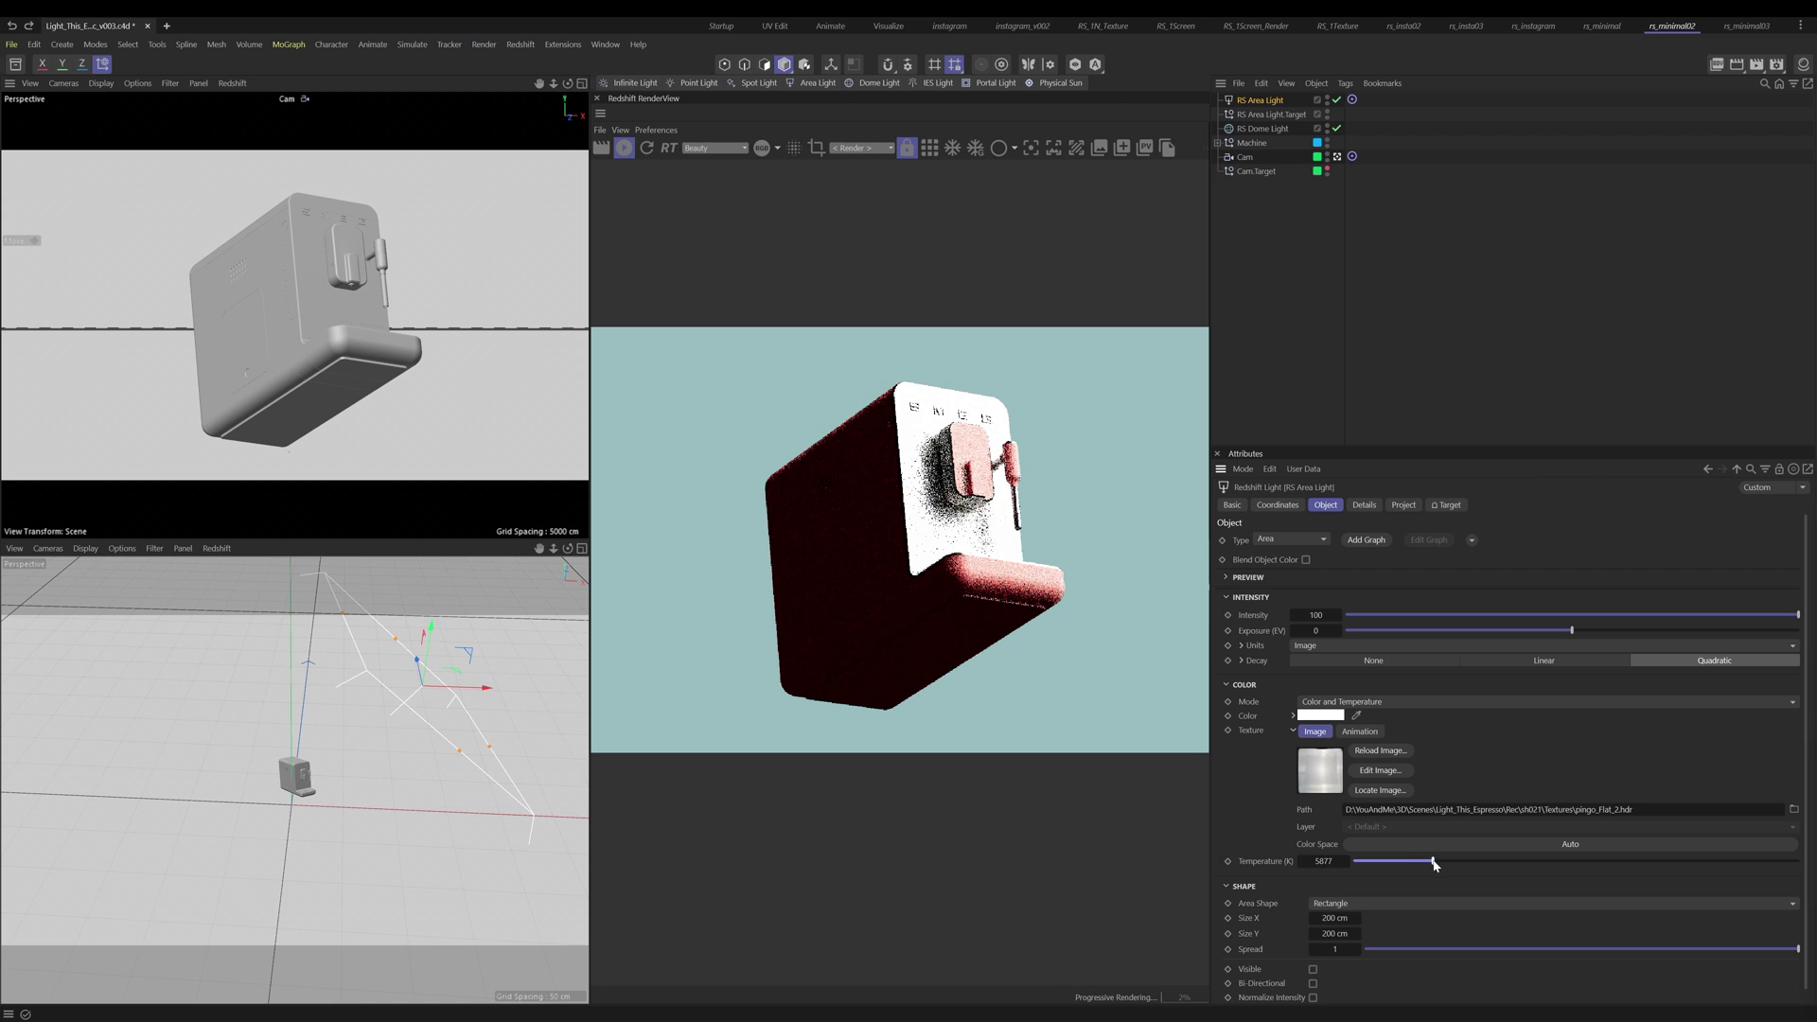
left_click(1316, 863)
type("6")
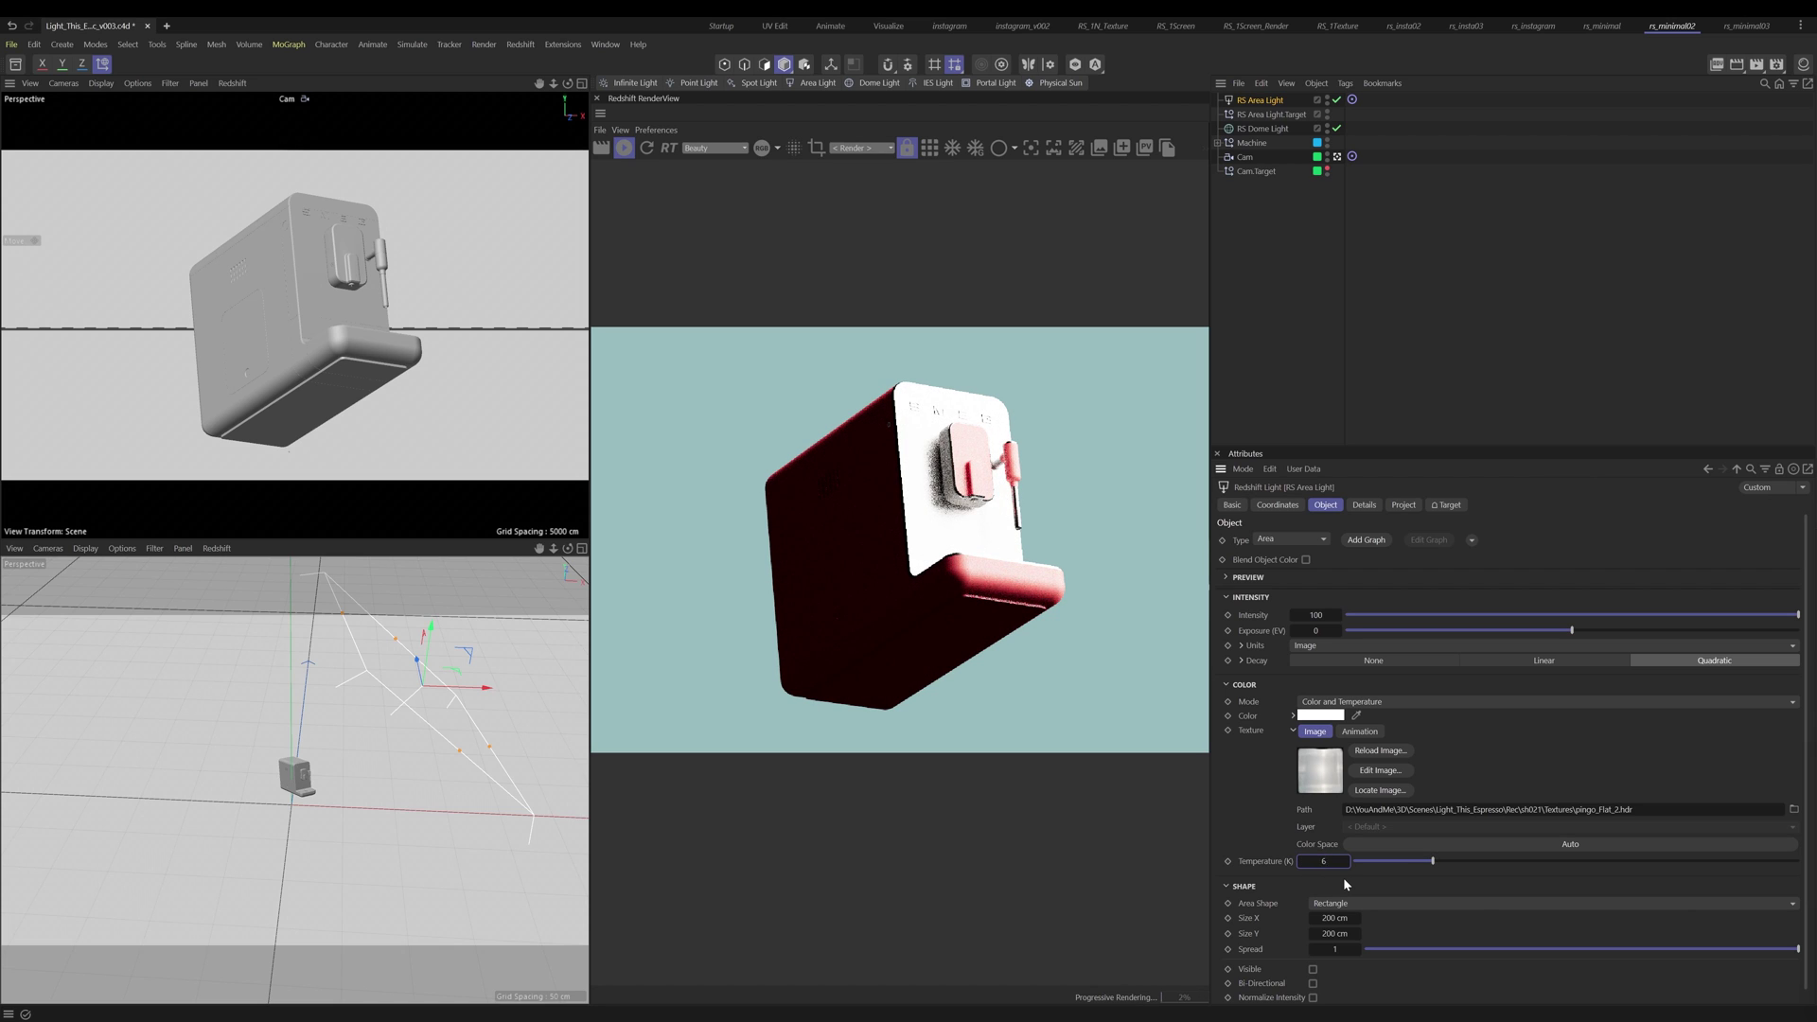
type("00")
key("Return")
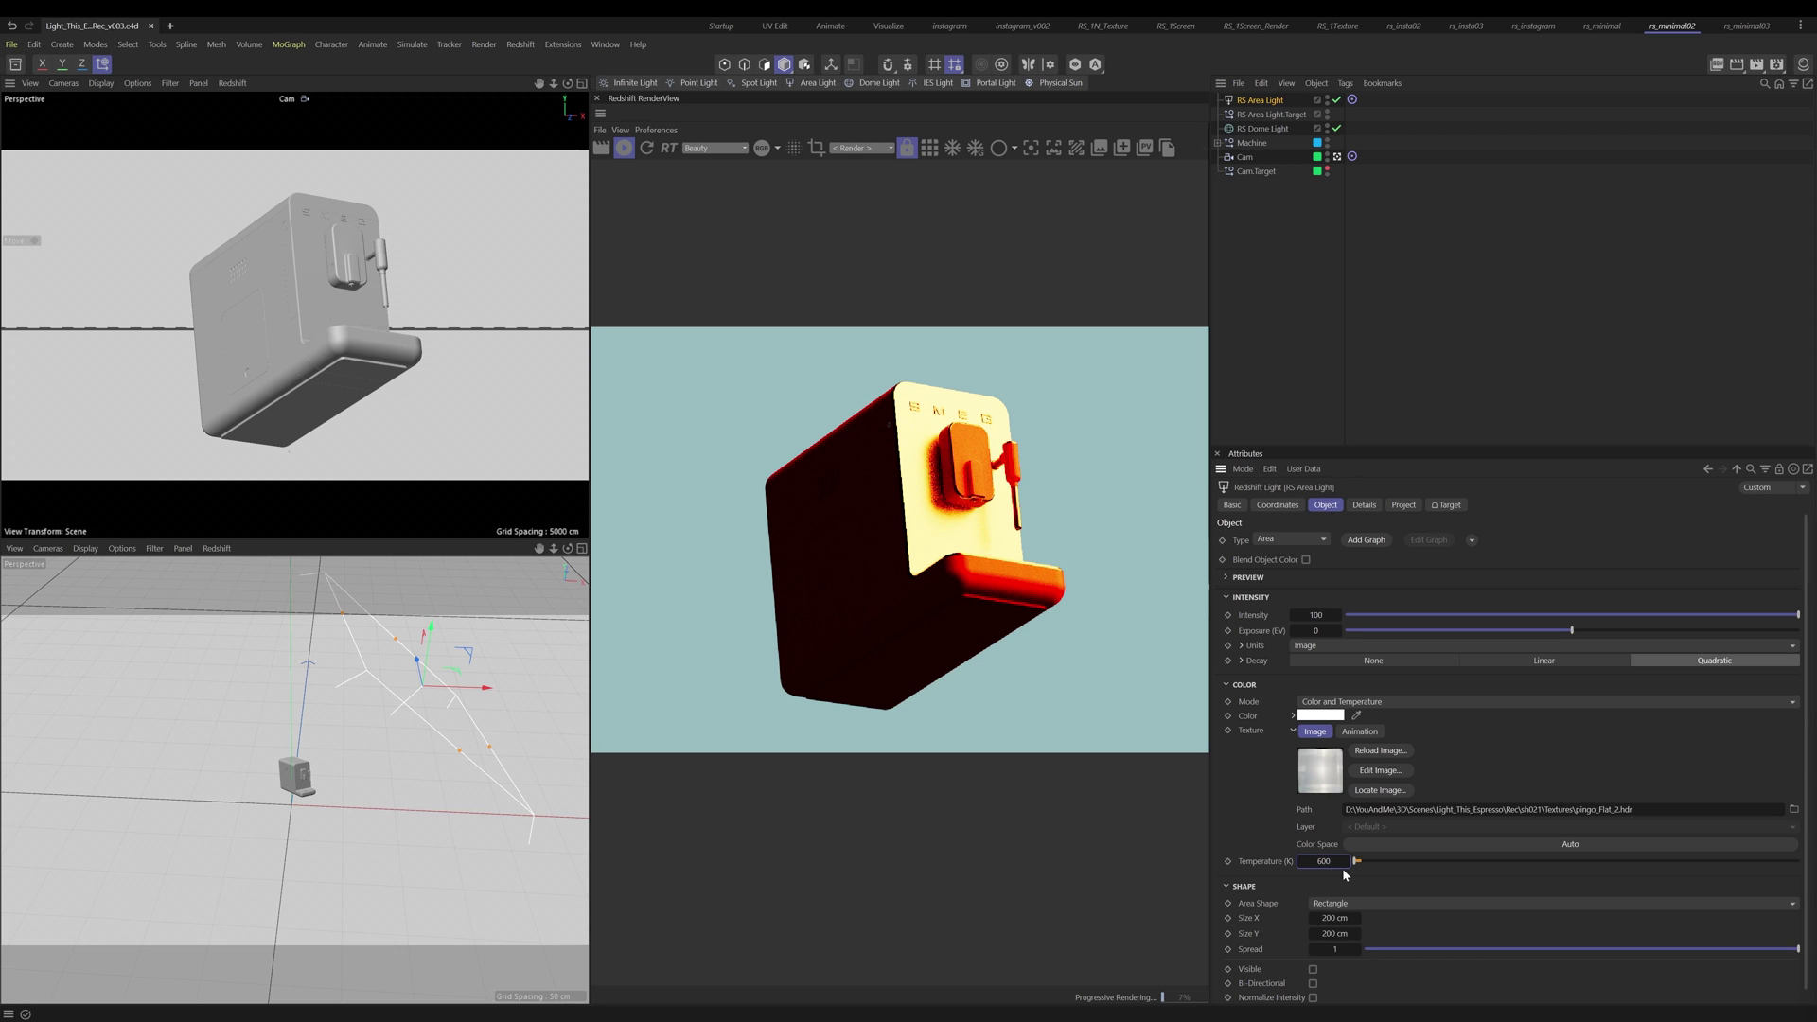
type("0")
key("Return")
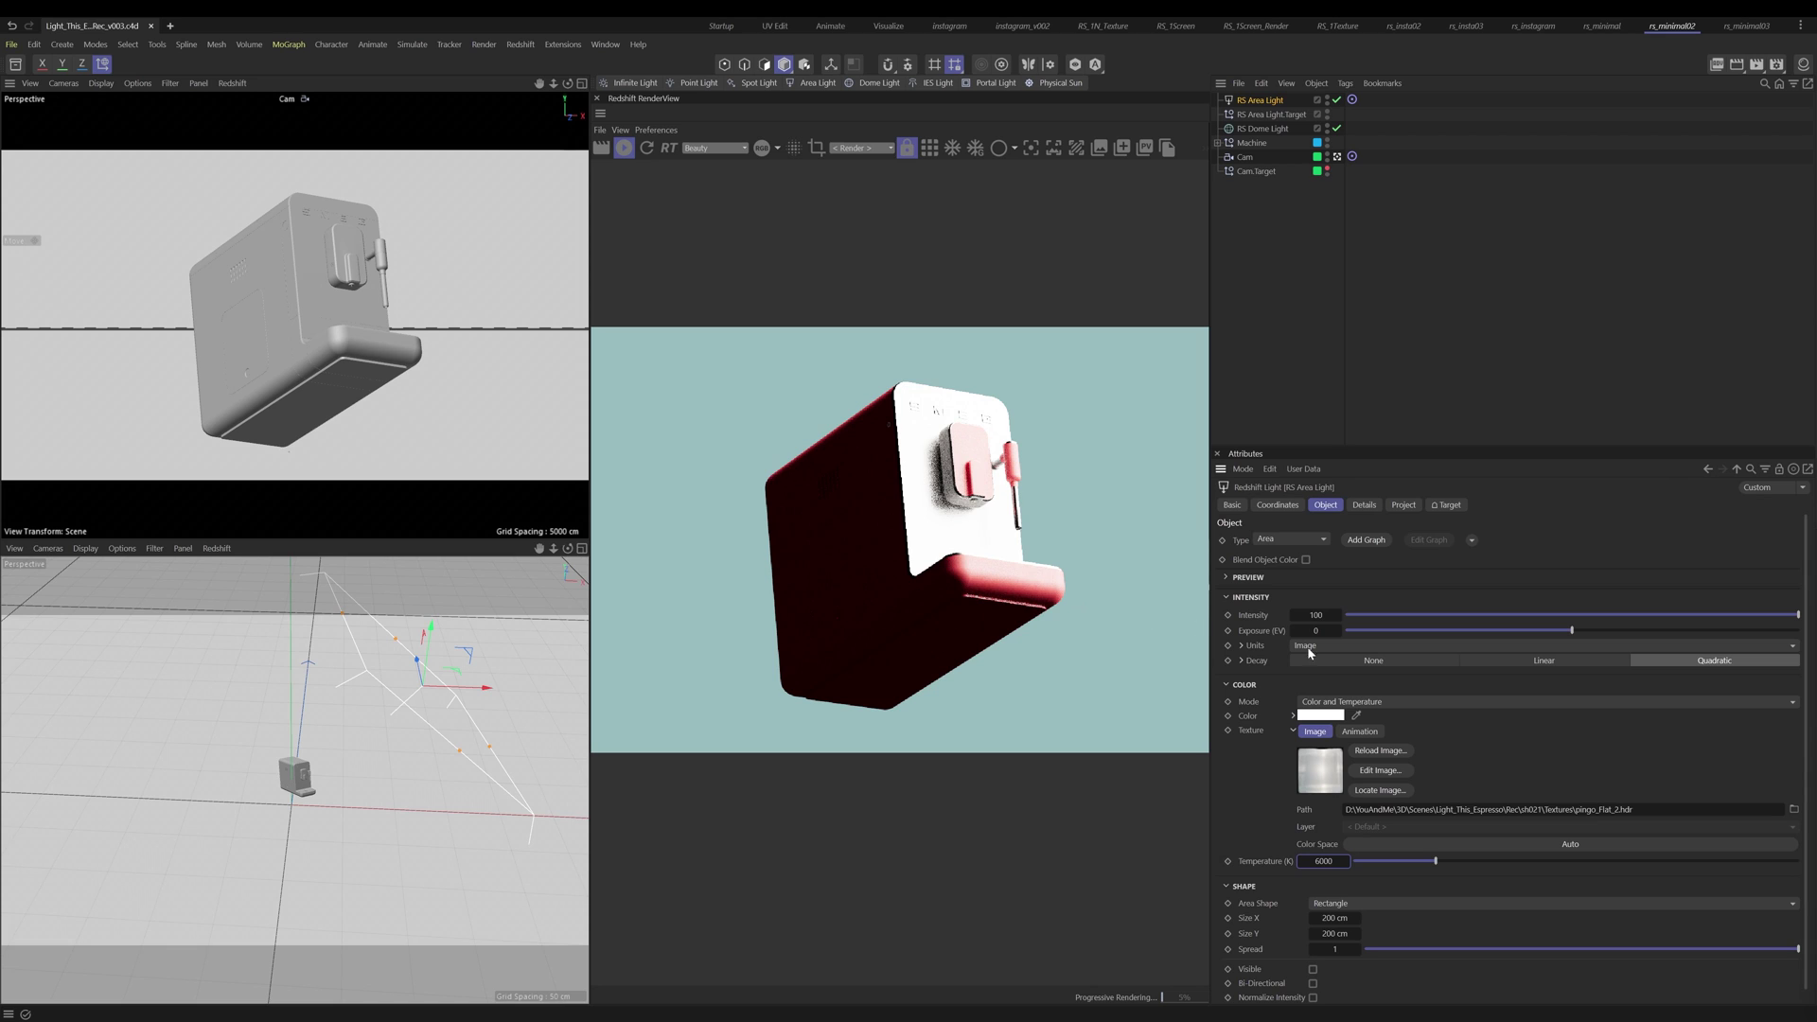
Step: Set the area light's intensity to 10
left_click(1323, 617)
type("10")
key("Return")
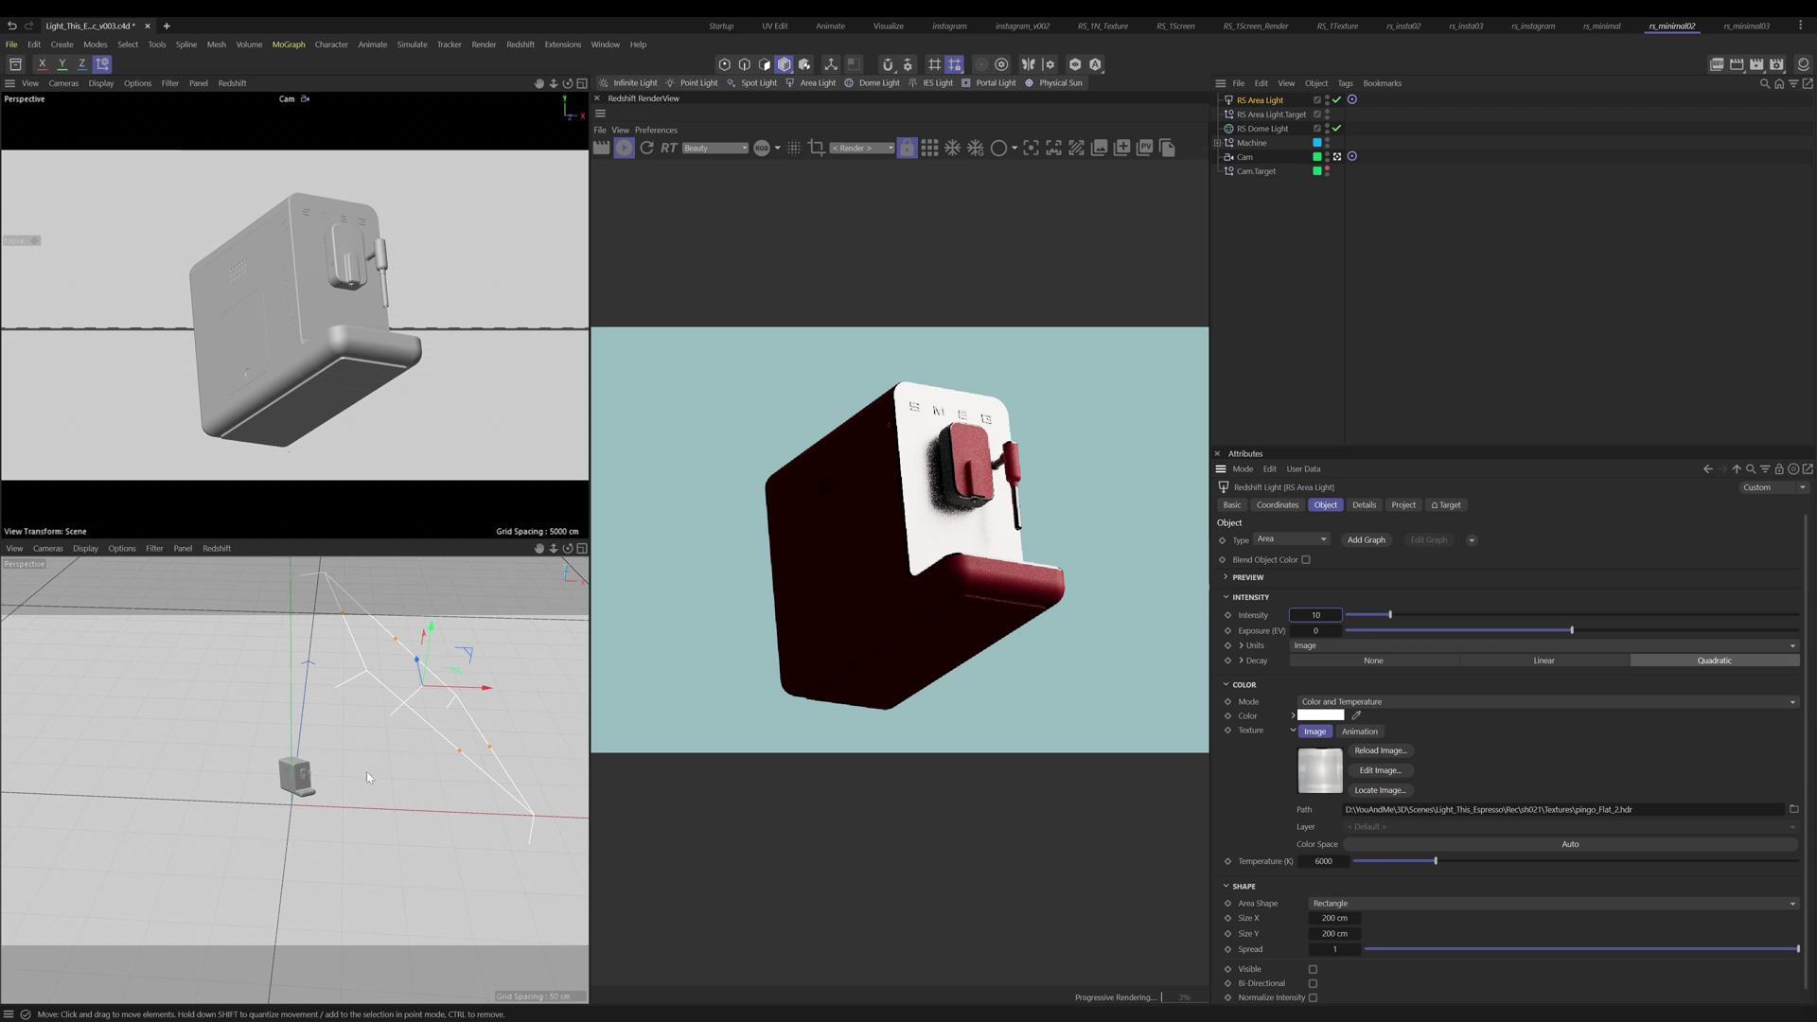
Step: Compare the render with the dome light on and off, leaving the dome light disabled to isolate the area light
mouse_move(367, 771)
left_mouse_down("alt")
mouse_move(310, 763)
mouse_move(344, 753)
left_mouse_up("alt")
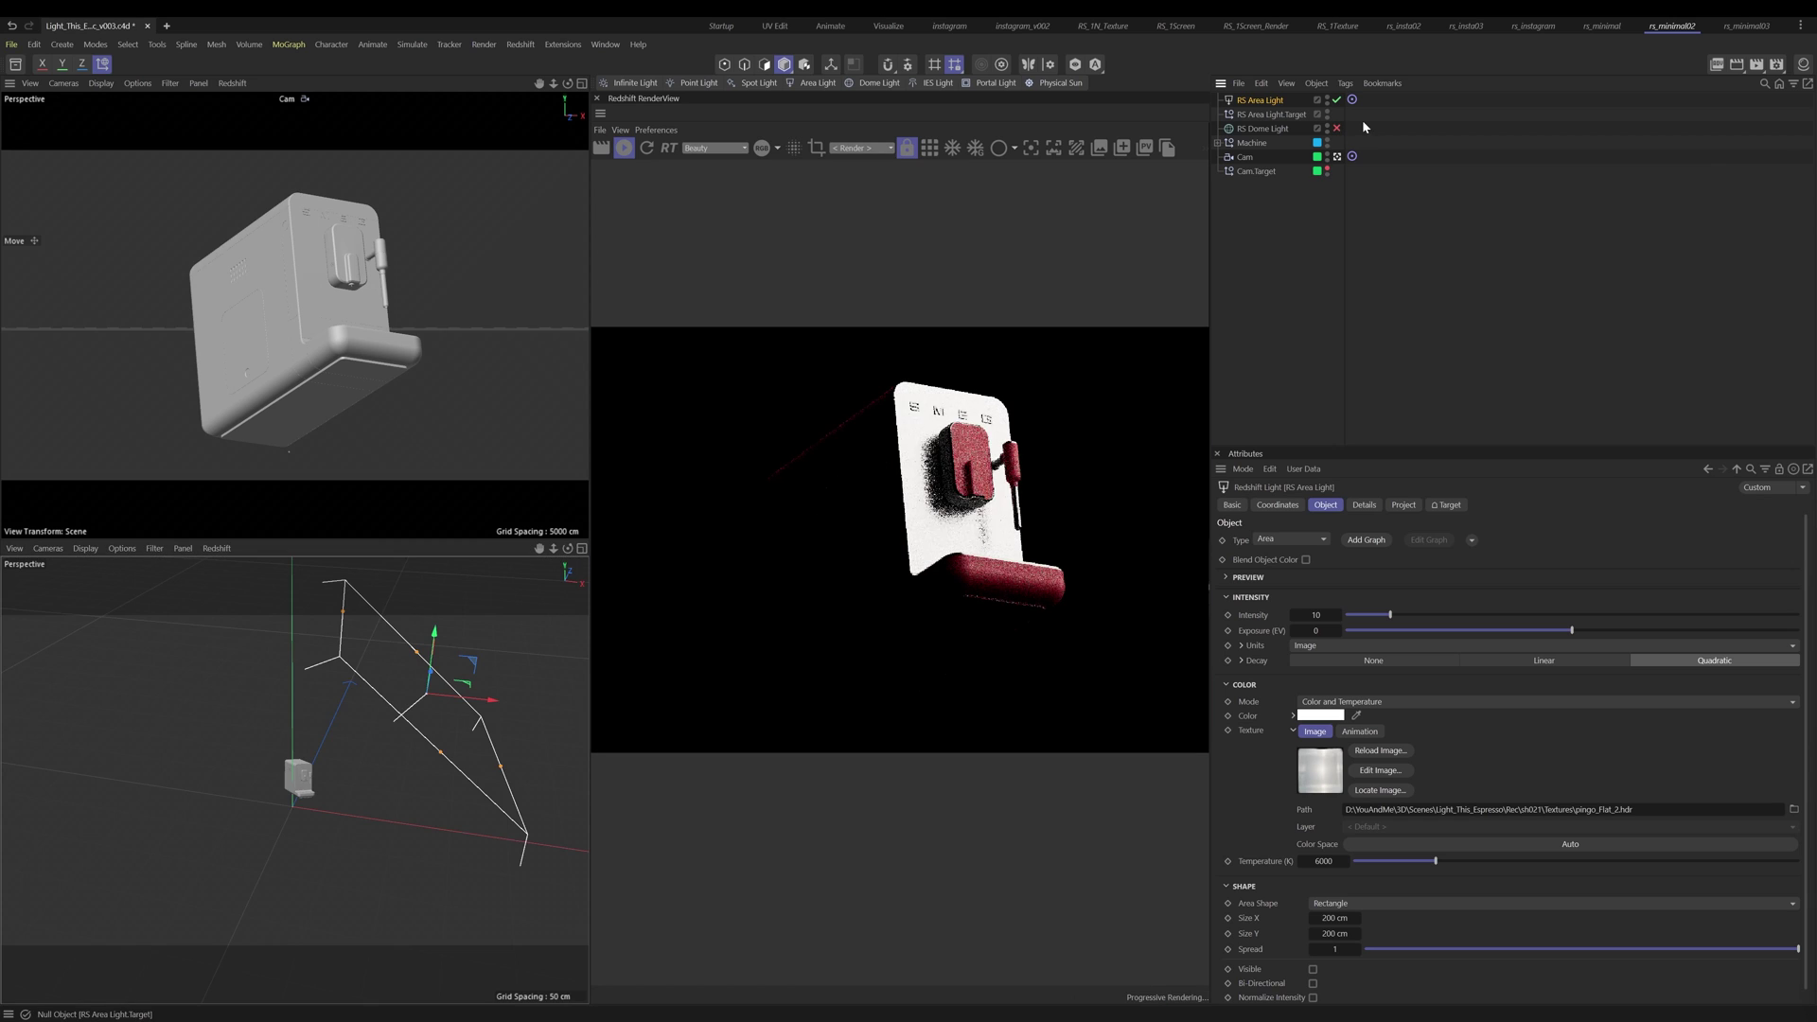
mouse_move(404, 749)
left_mouse_down("alt")
mouse_move(382, 770)
mouse_move(390, 750)
left_mouse_up("alt")
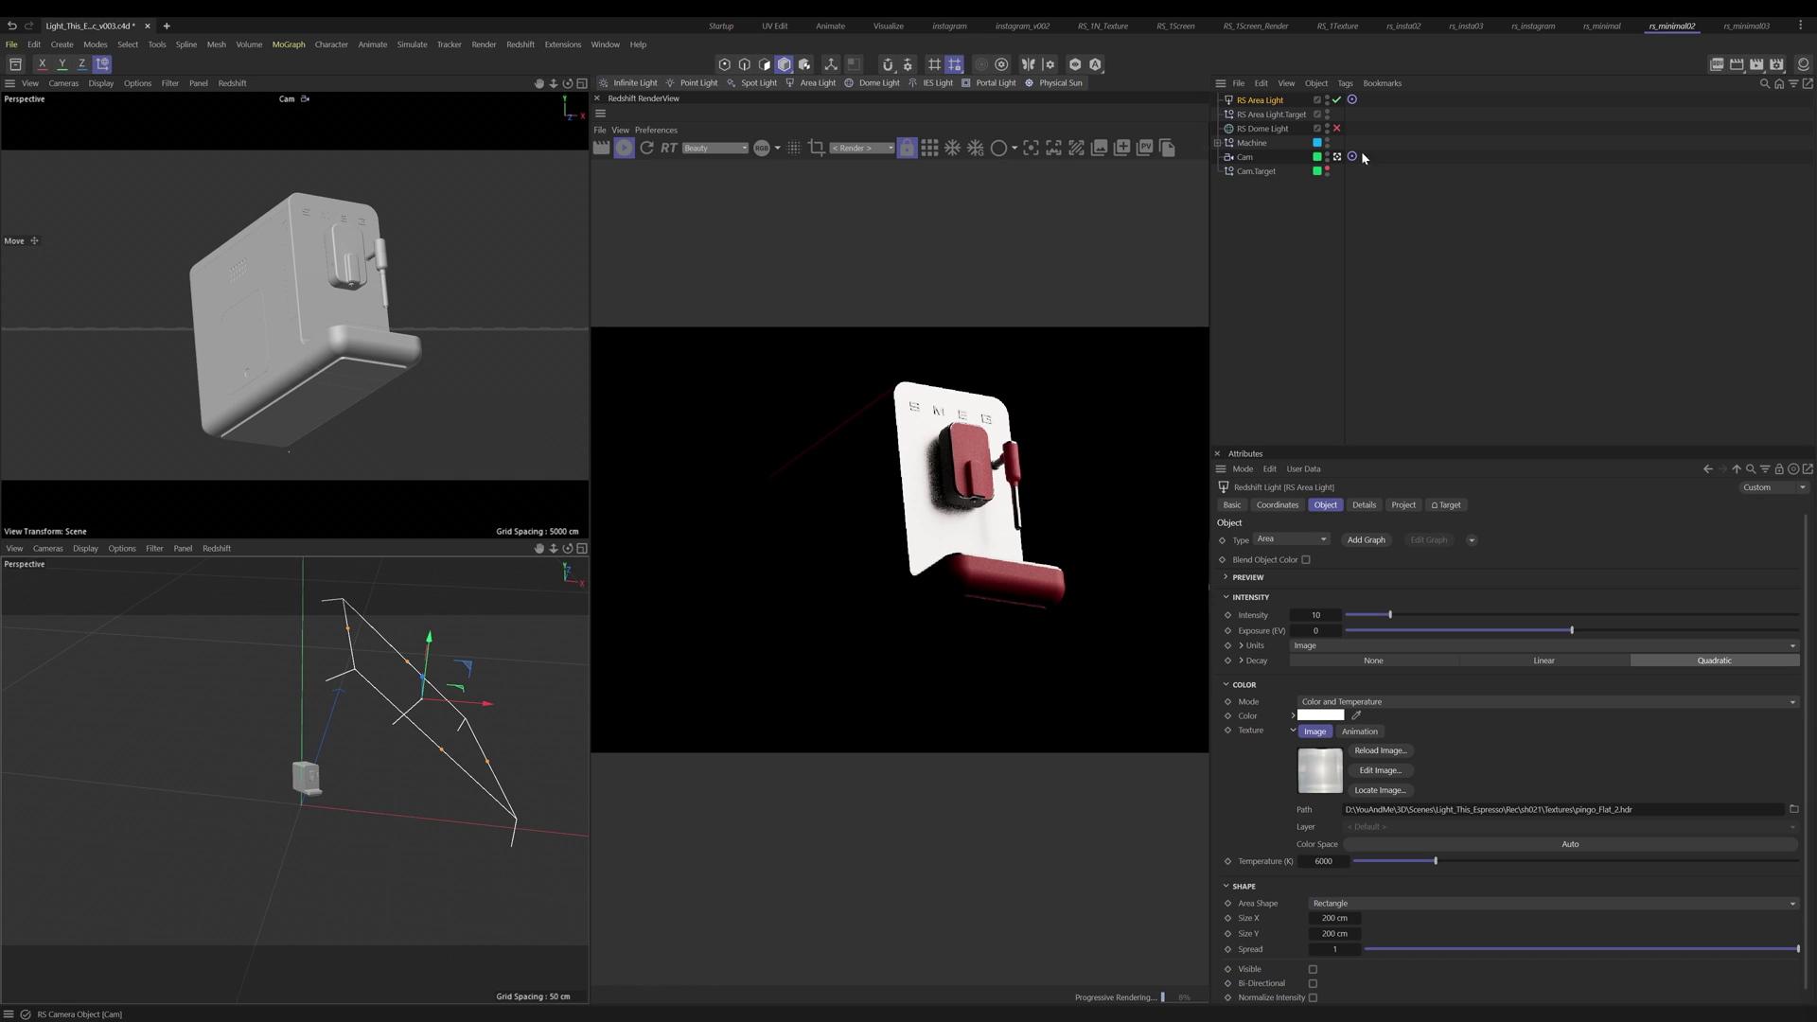
left_click(1336, 128)
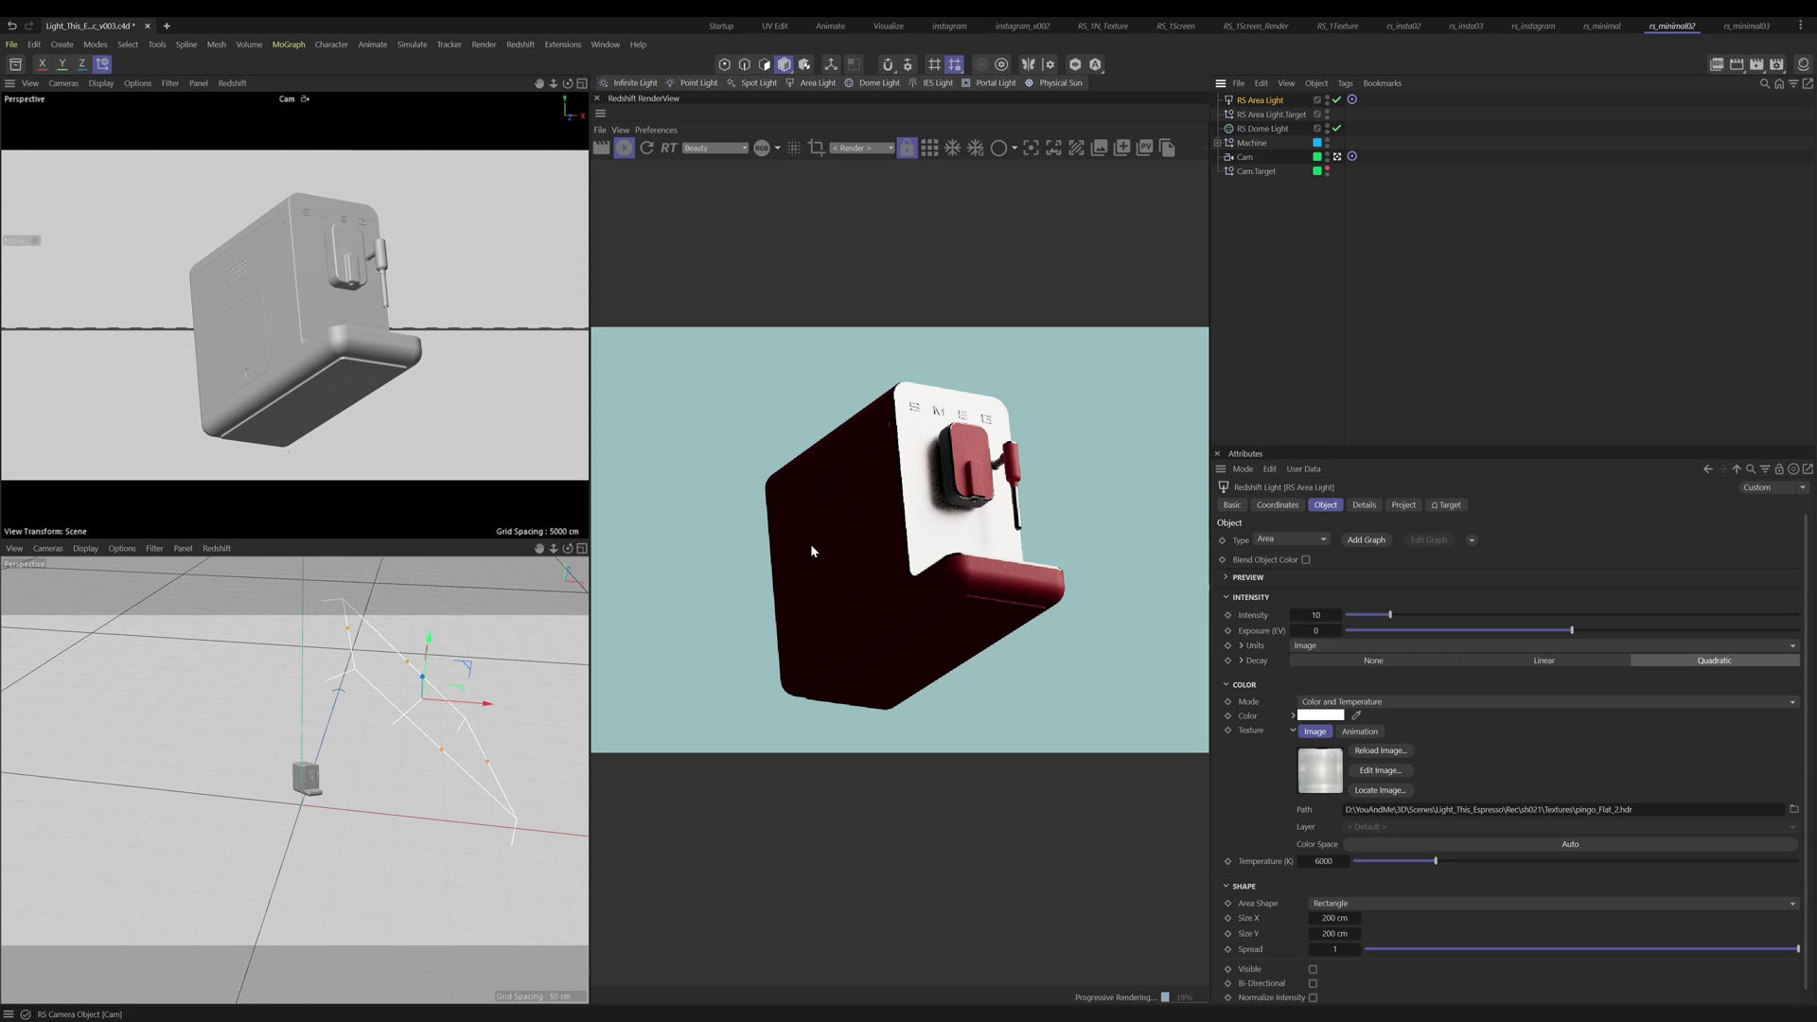
left_click(1336, 128)
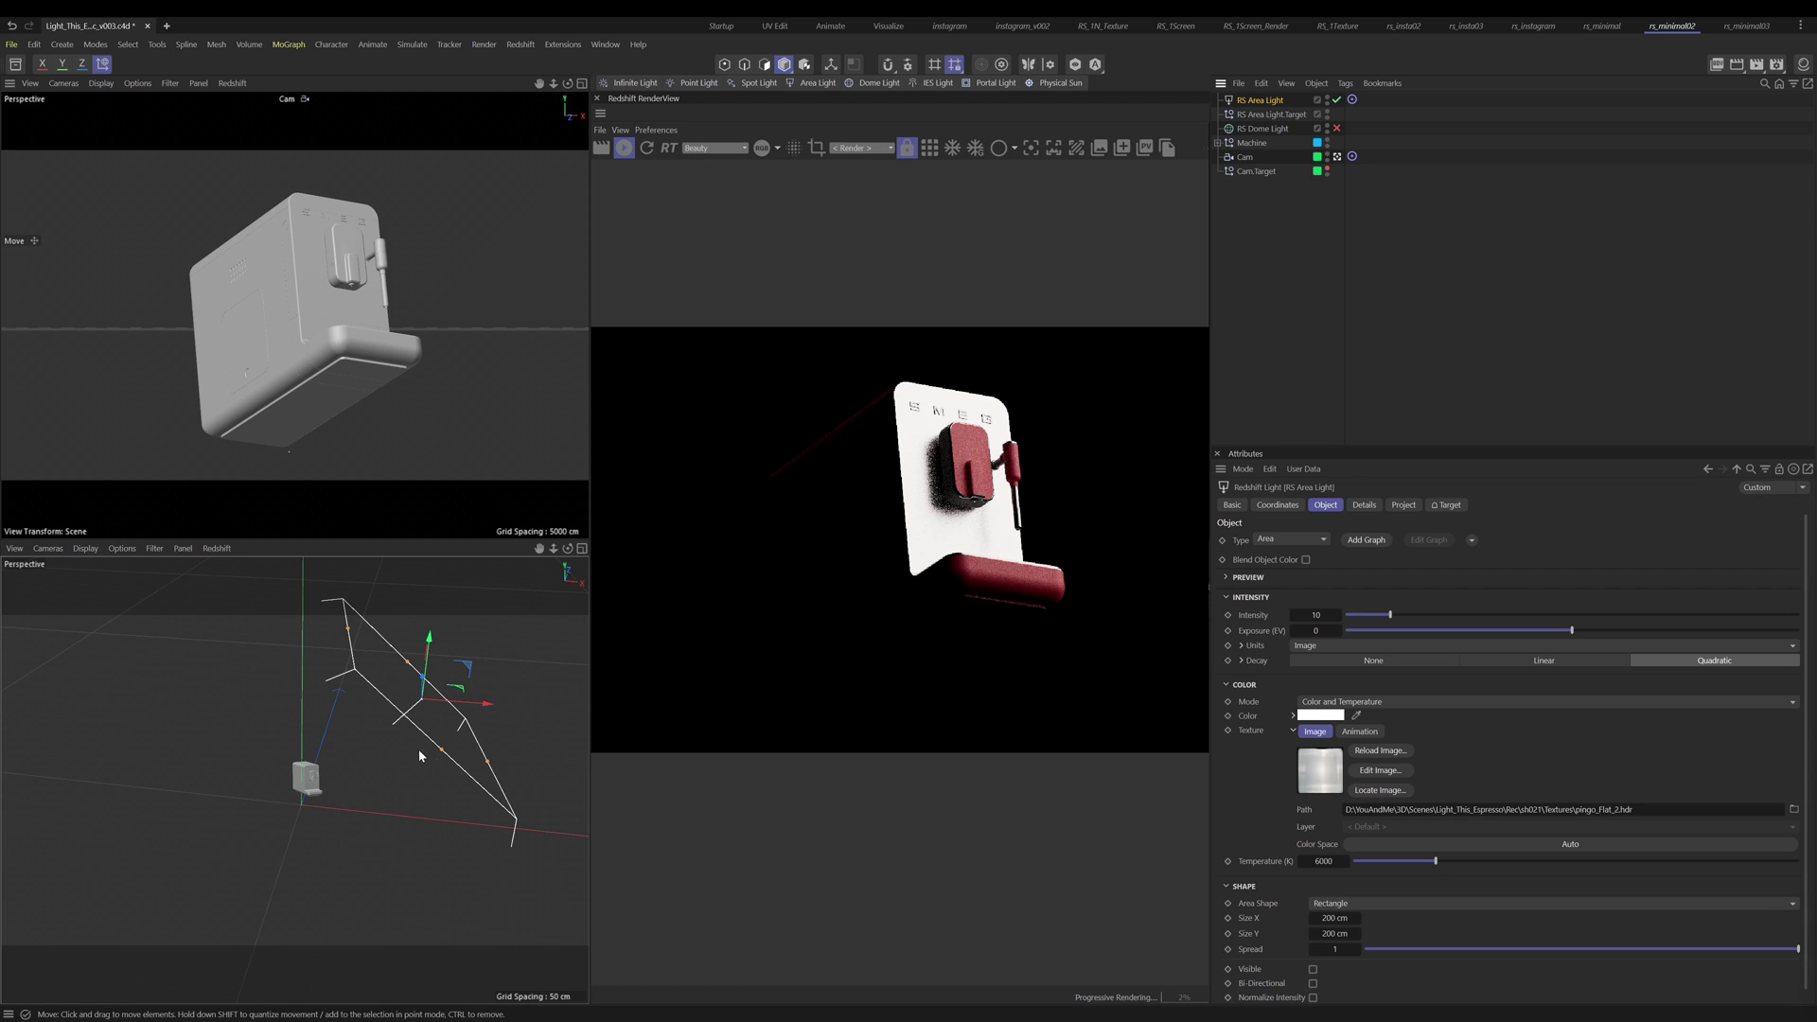
Step: Lower the area light in front of the coffee machine and reposition its target null near the machine's base
left_click_drag(418, 747, 453, 716, "alt")
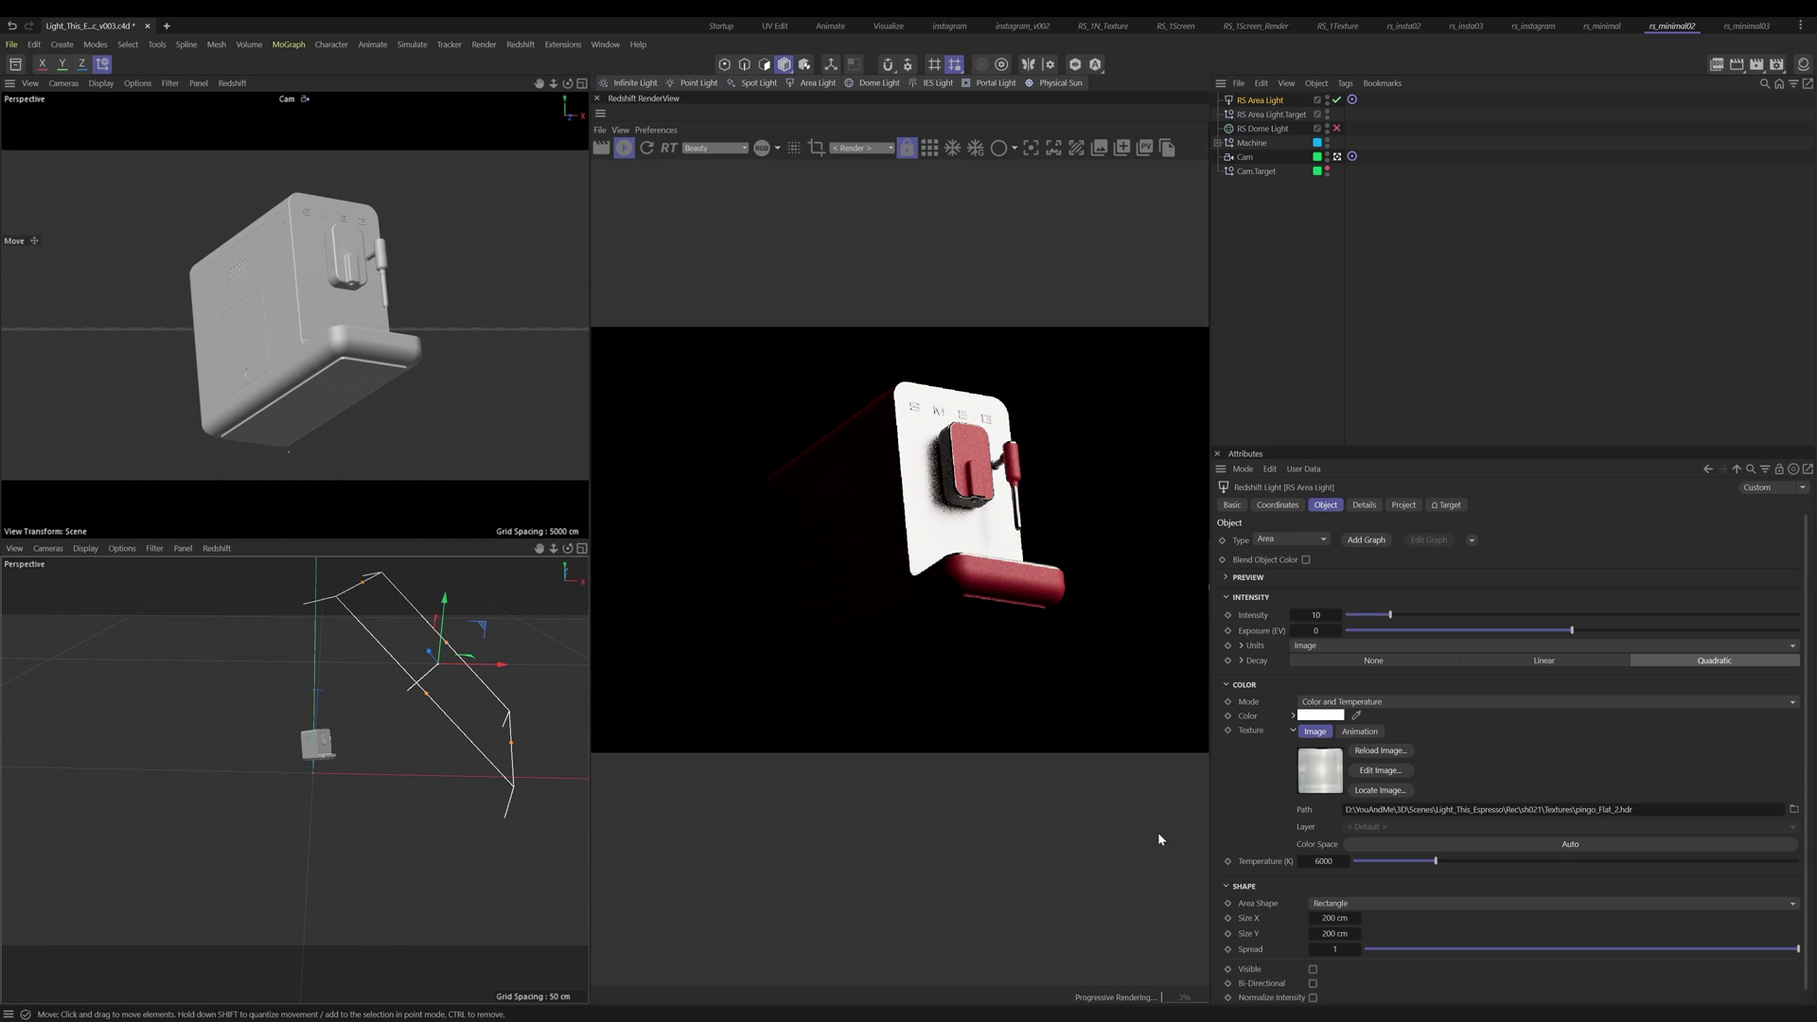
left_click_drag(483, 625, 481, 719)
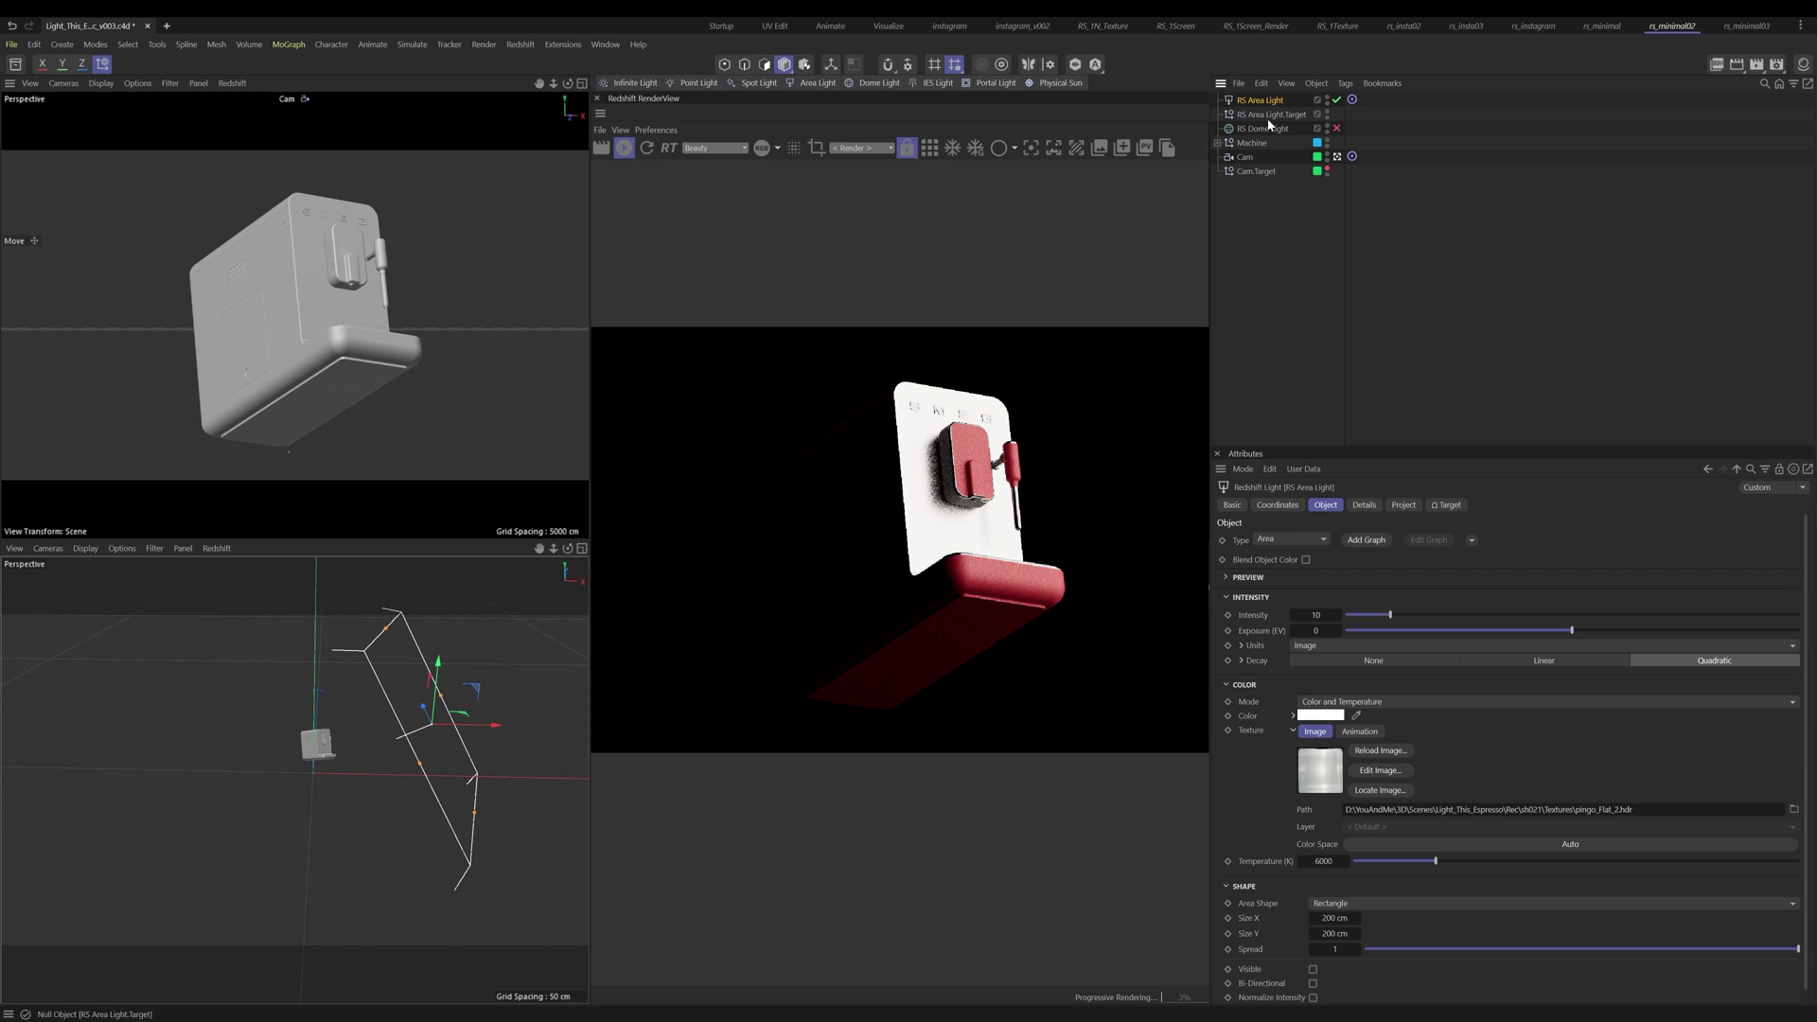
left_click(1303, 115)
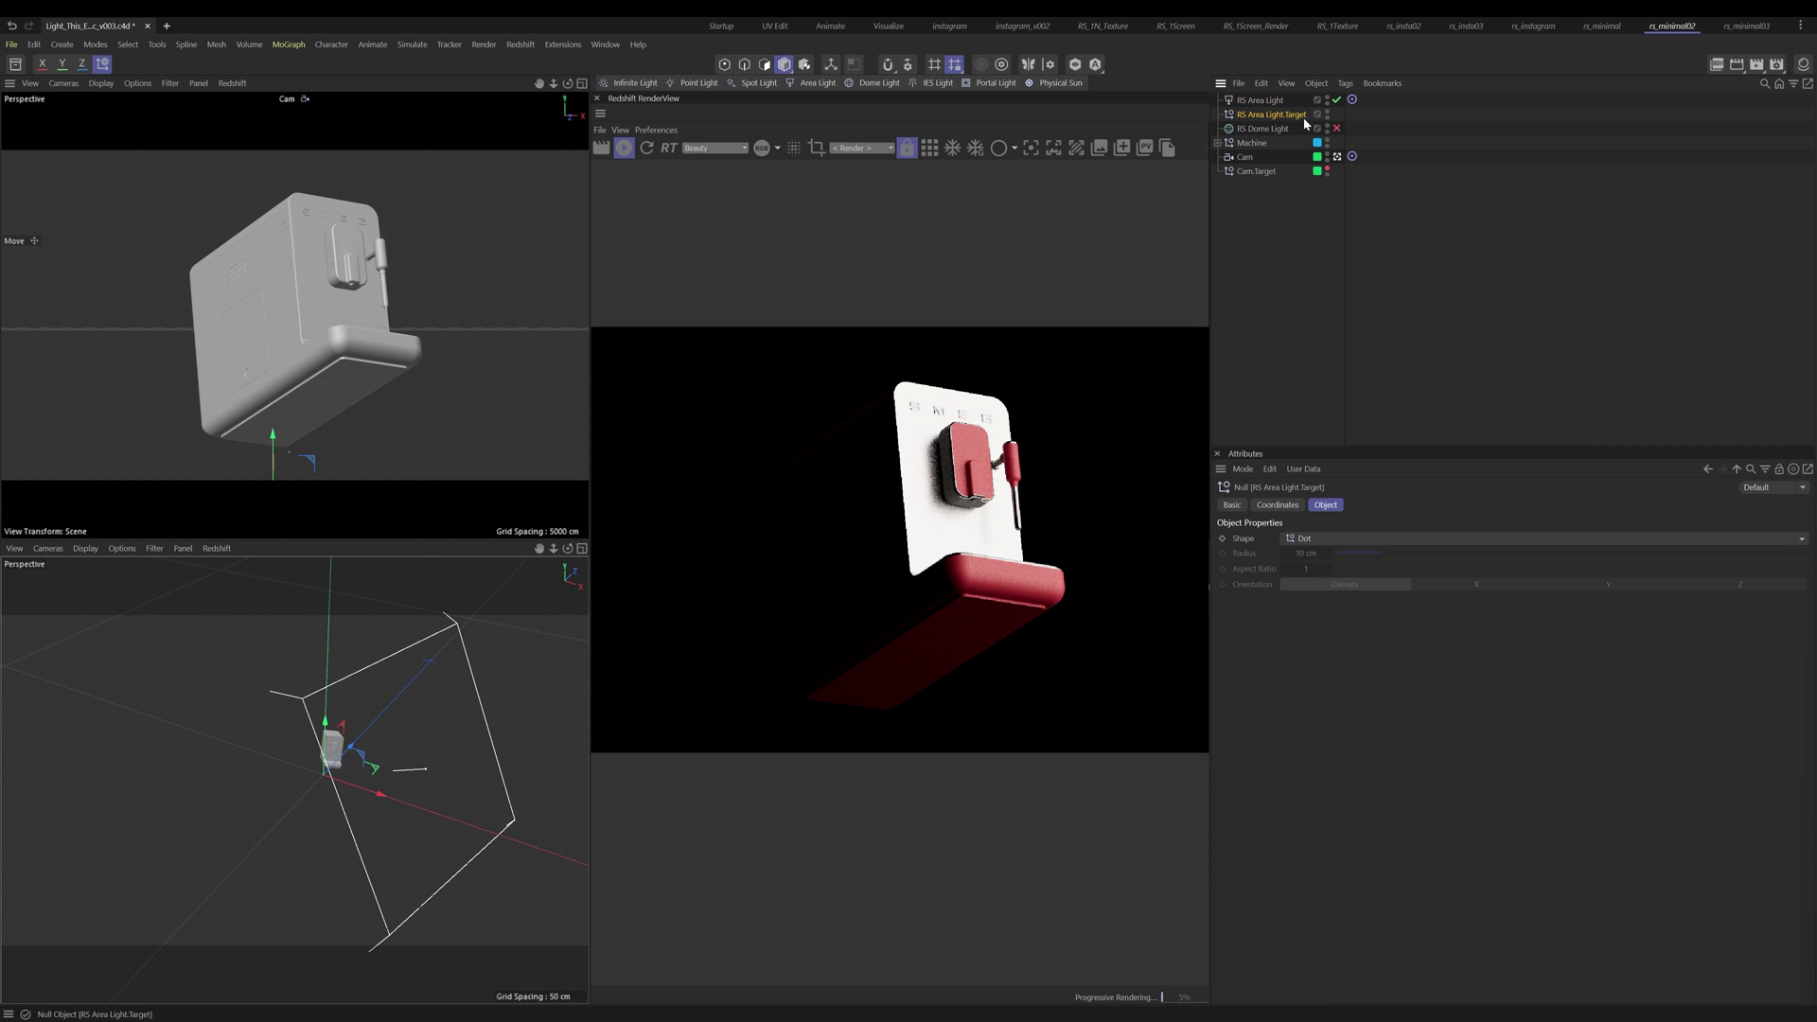
left_click_drag(250, 762, 348, 804)
left_click(1261, 101)
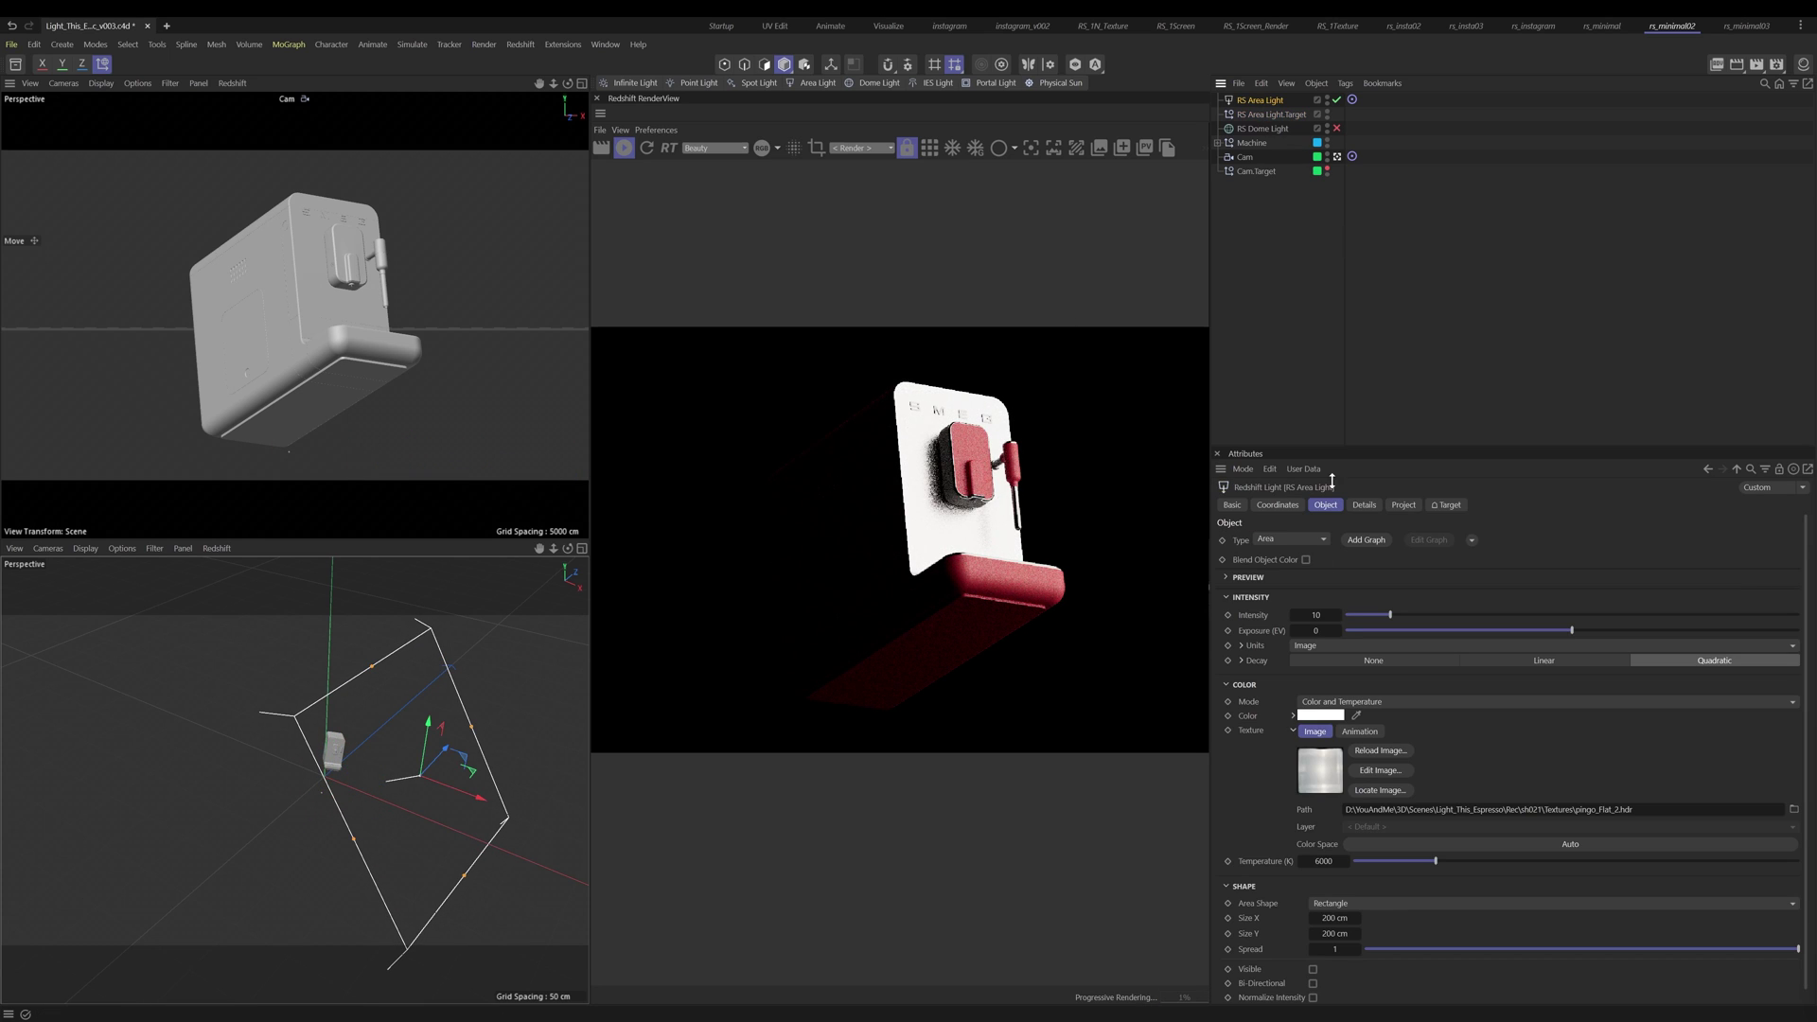
left_click(1271, 116)
left_click_drag(475, 657, 576, 728, "alt")
Step: Move the area light farther from the coffee machine, adjusting its height and shifting it toward the camera side
left_click(1293, 102)
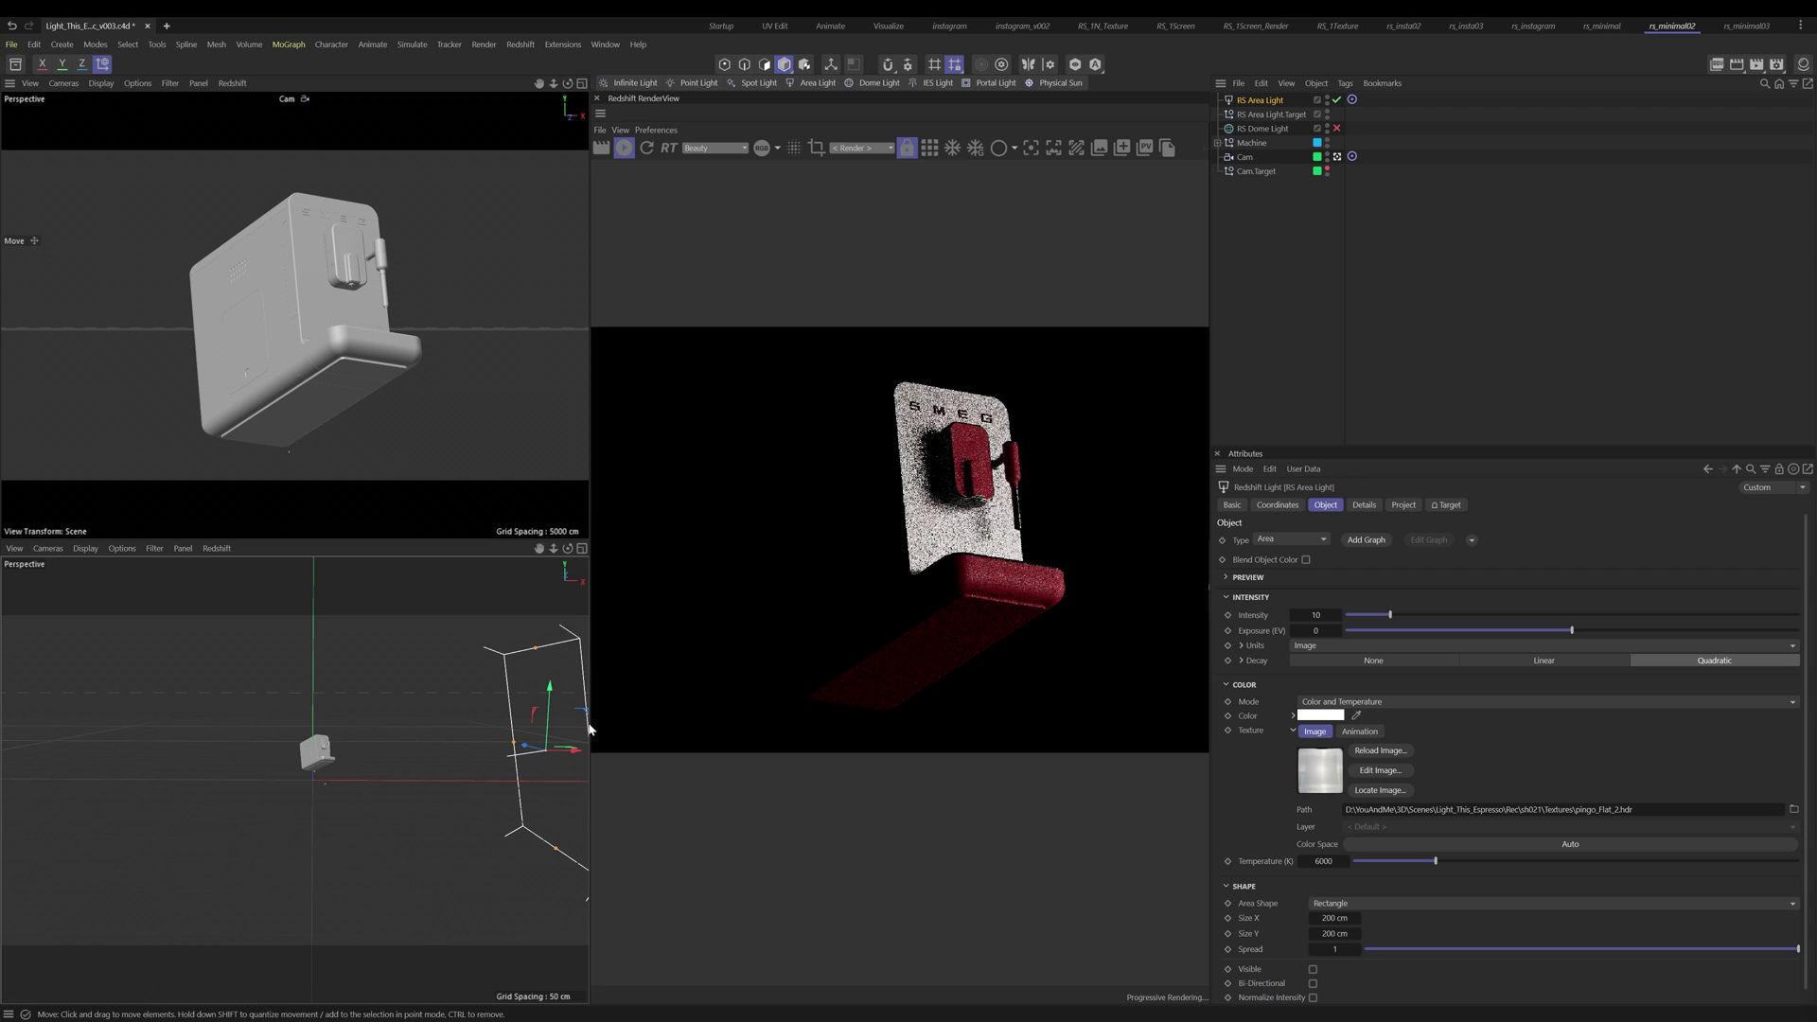
middle_click_drag(378, 747, 360, 753, "alt")
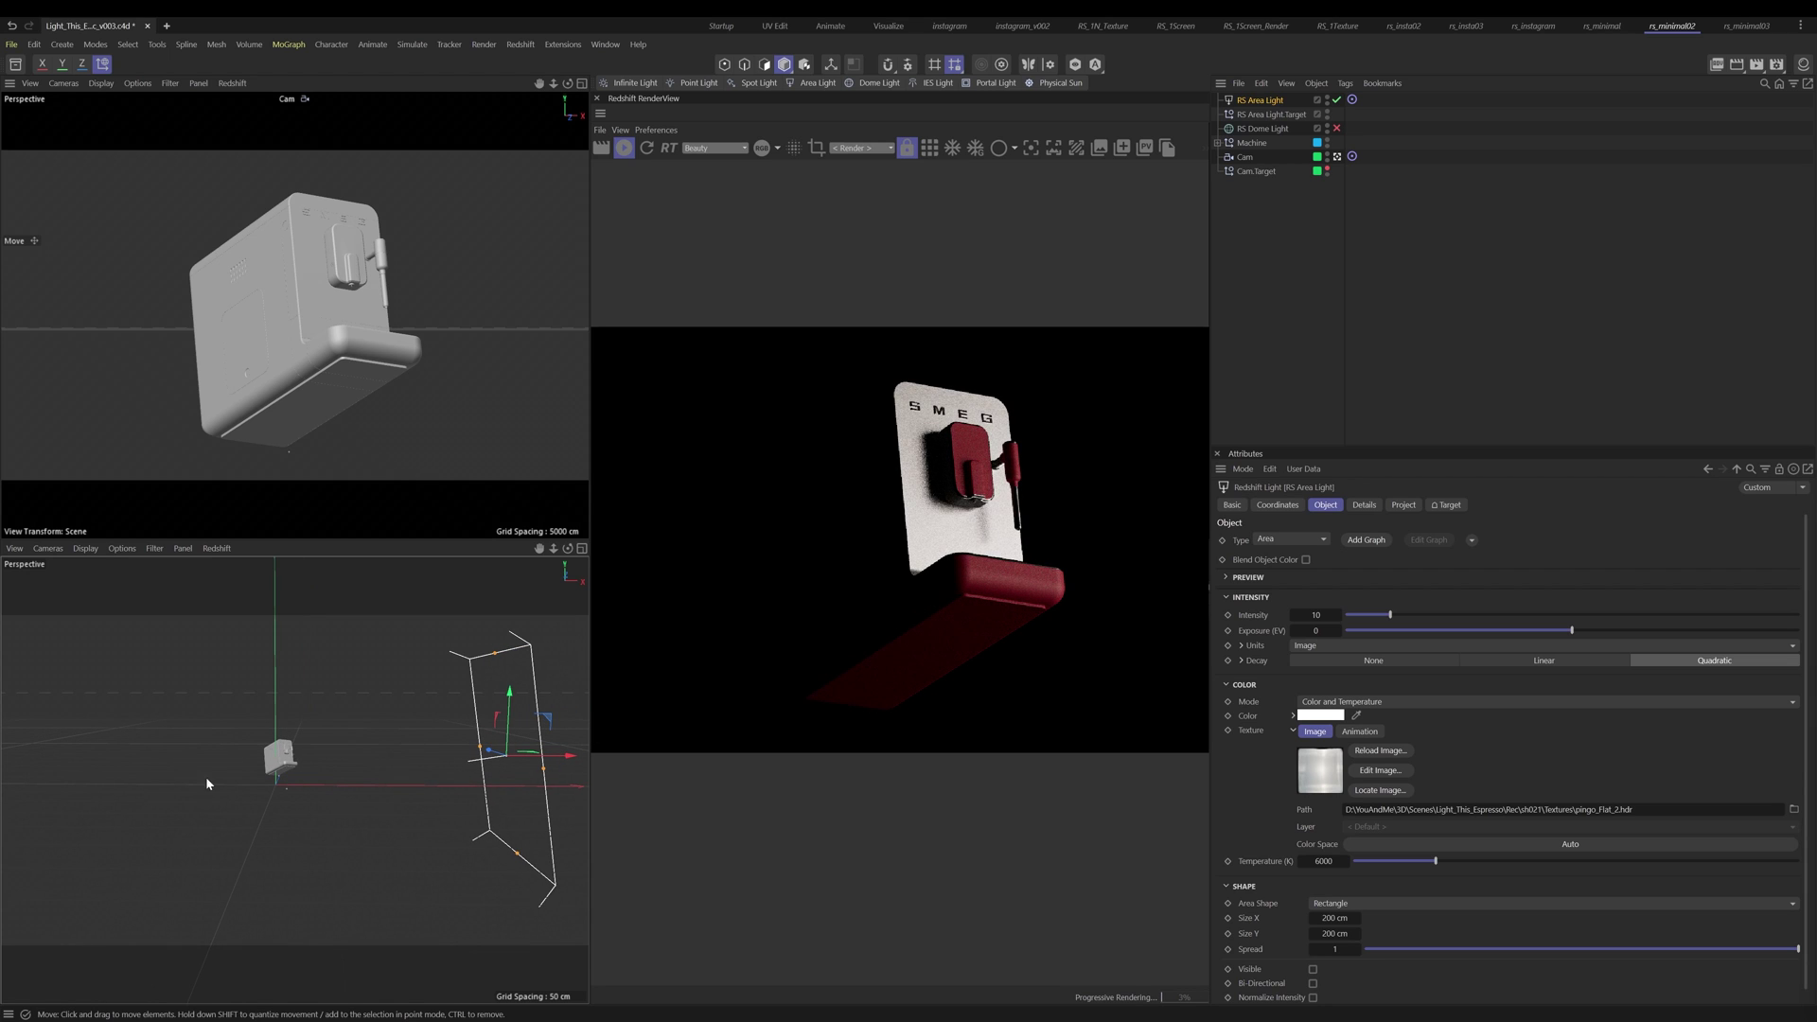
left_click_drag(507, 713, 507, 698)
left_click_drag(471, 782, 530, 785, "alt")
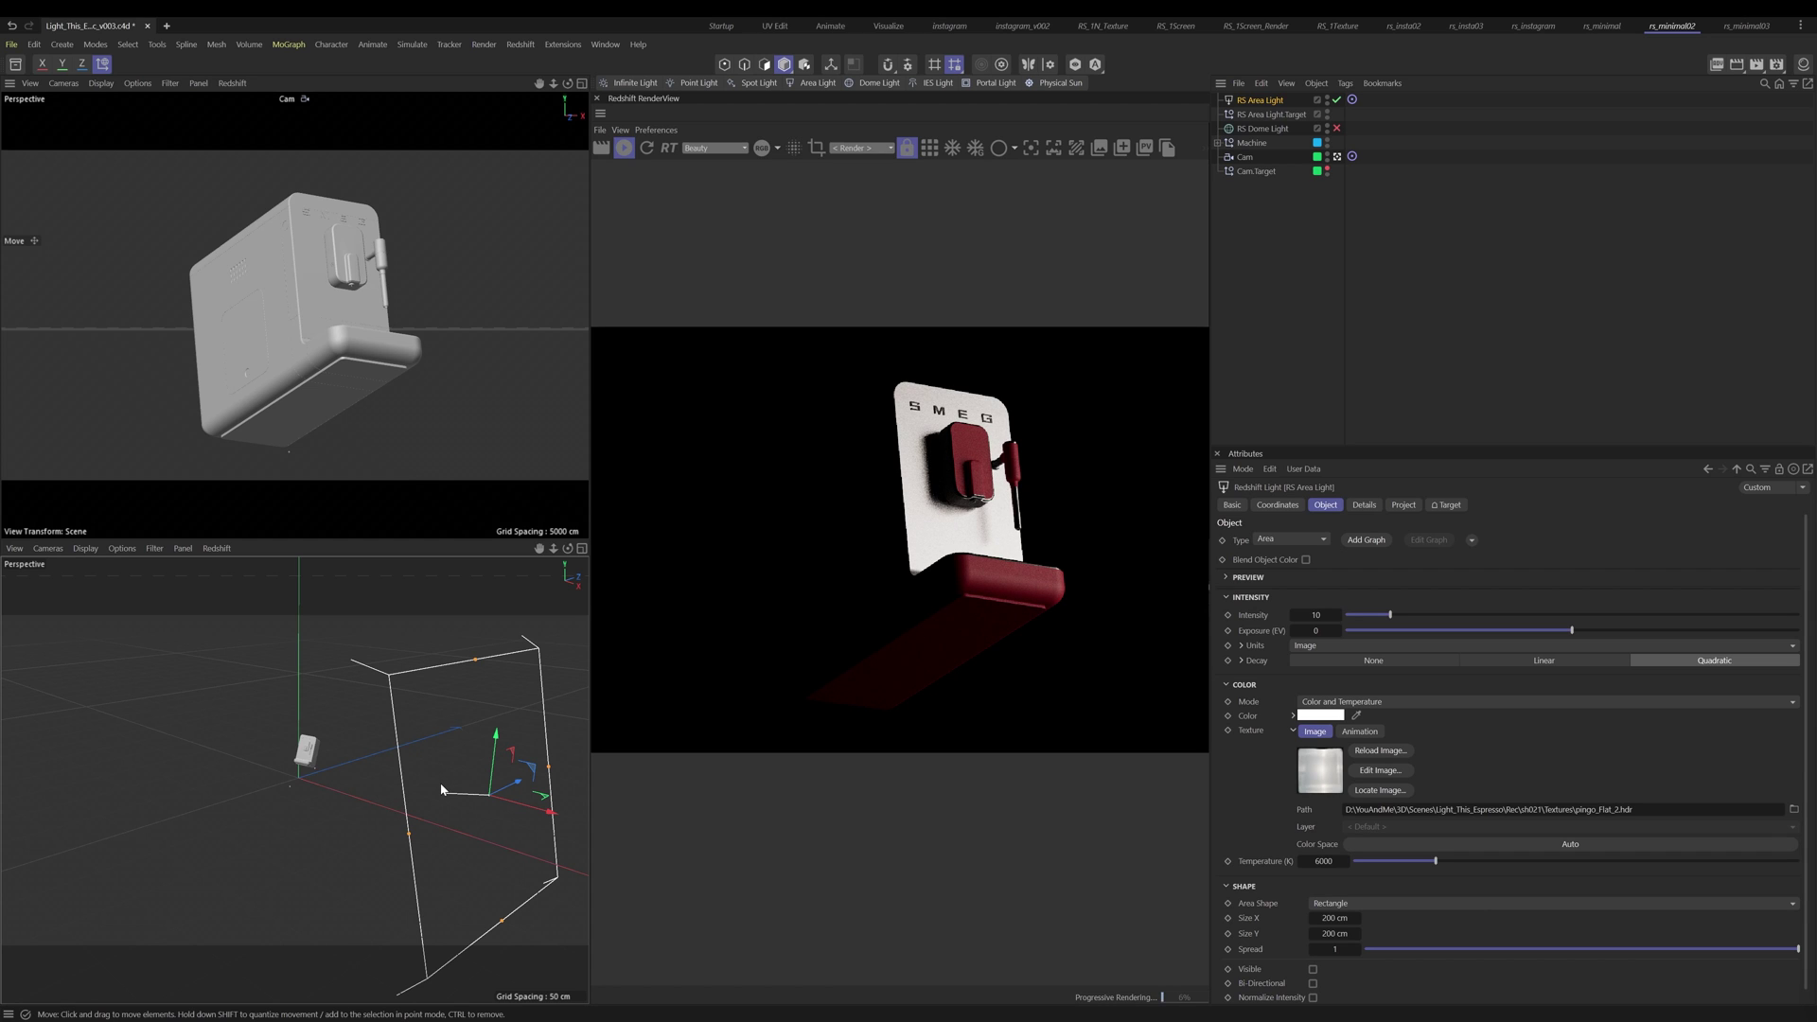
left_click_drag(355, 773, 389, 766, "alt")
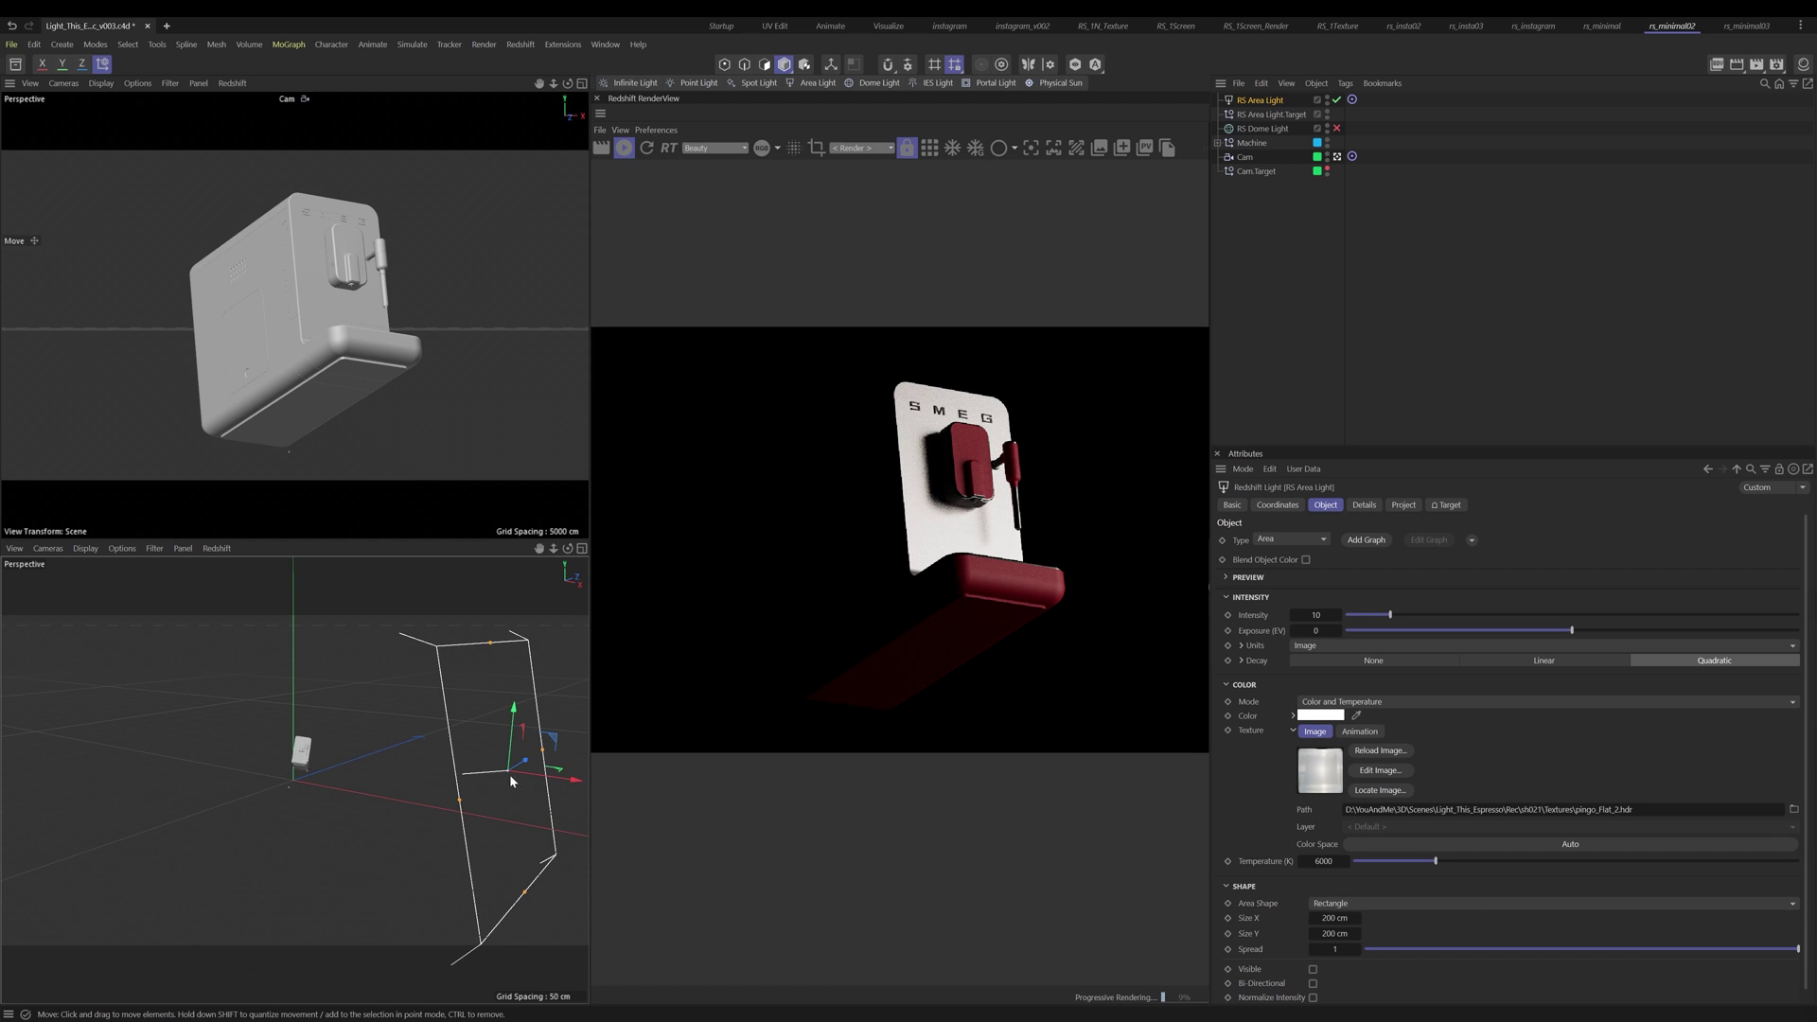
left_click_drag(510, 772, 500, 822)
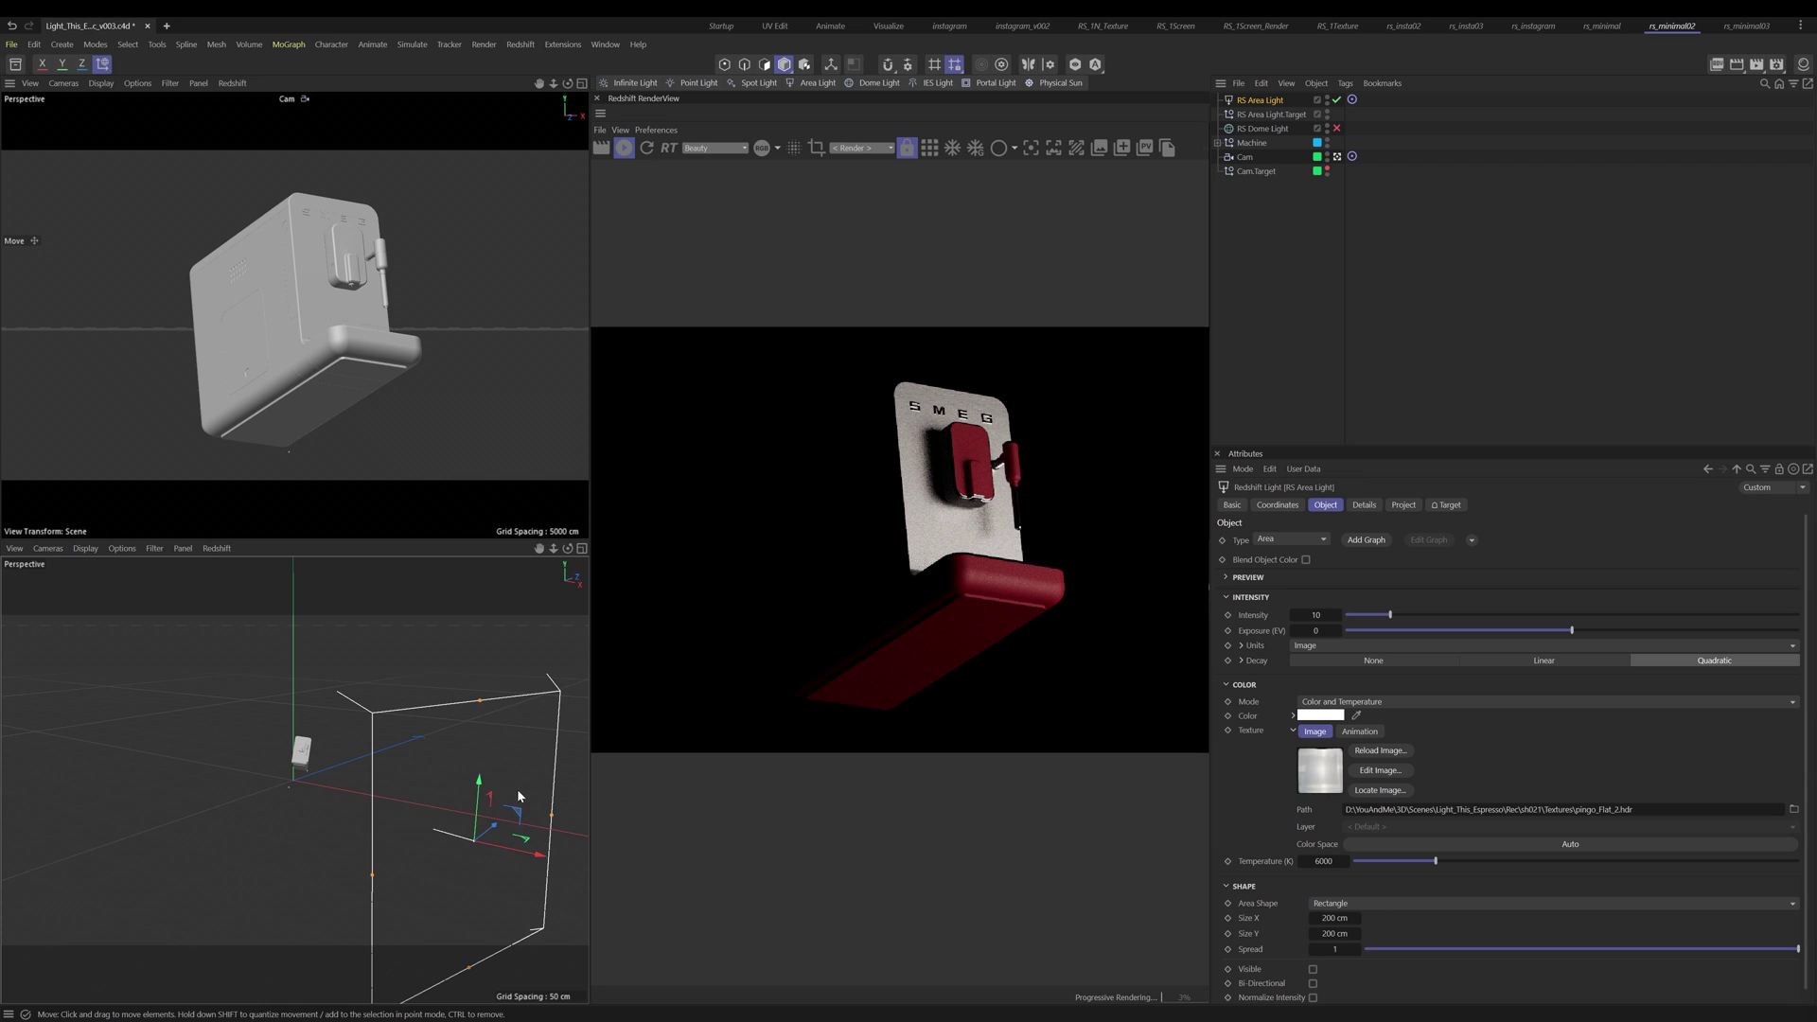
Step: Rename the area light to KeyLight and its target null to KeyLight.Target
double_click(1248, 99)
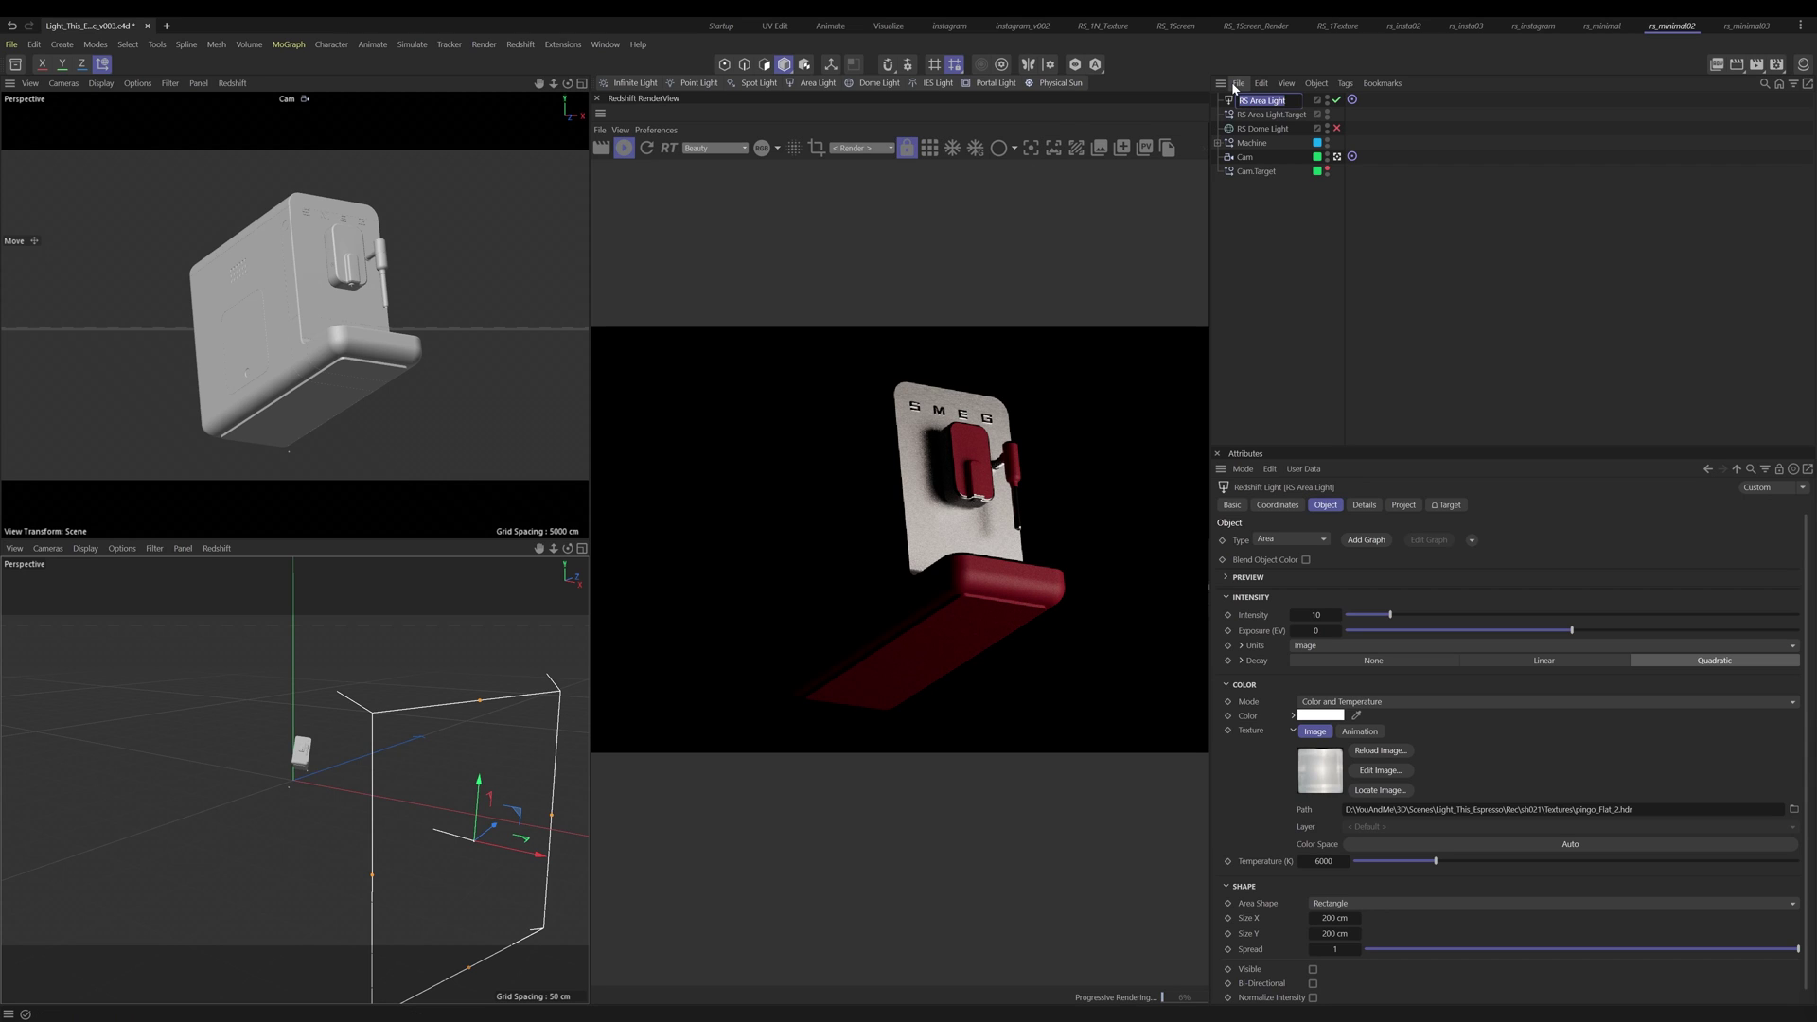
type("KeyLight")
key("Return")
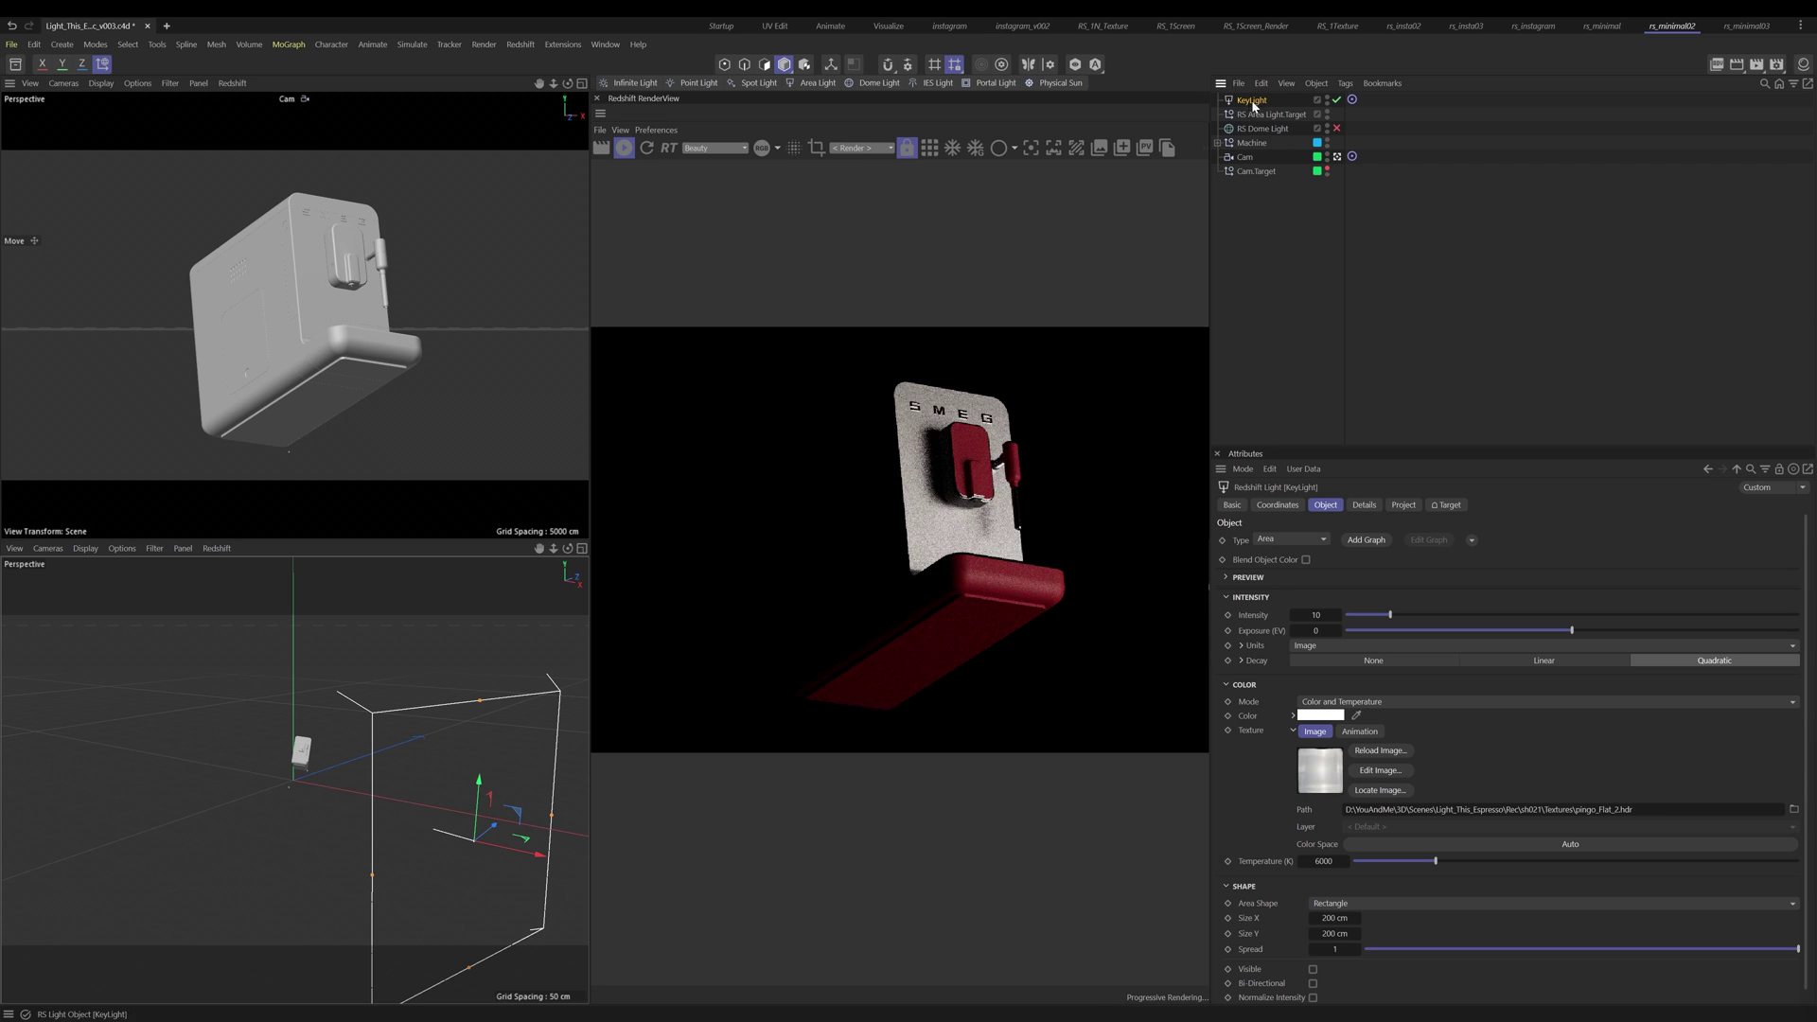
left_click(1267, 115)
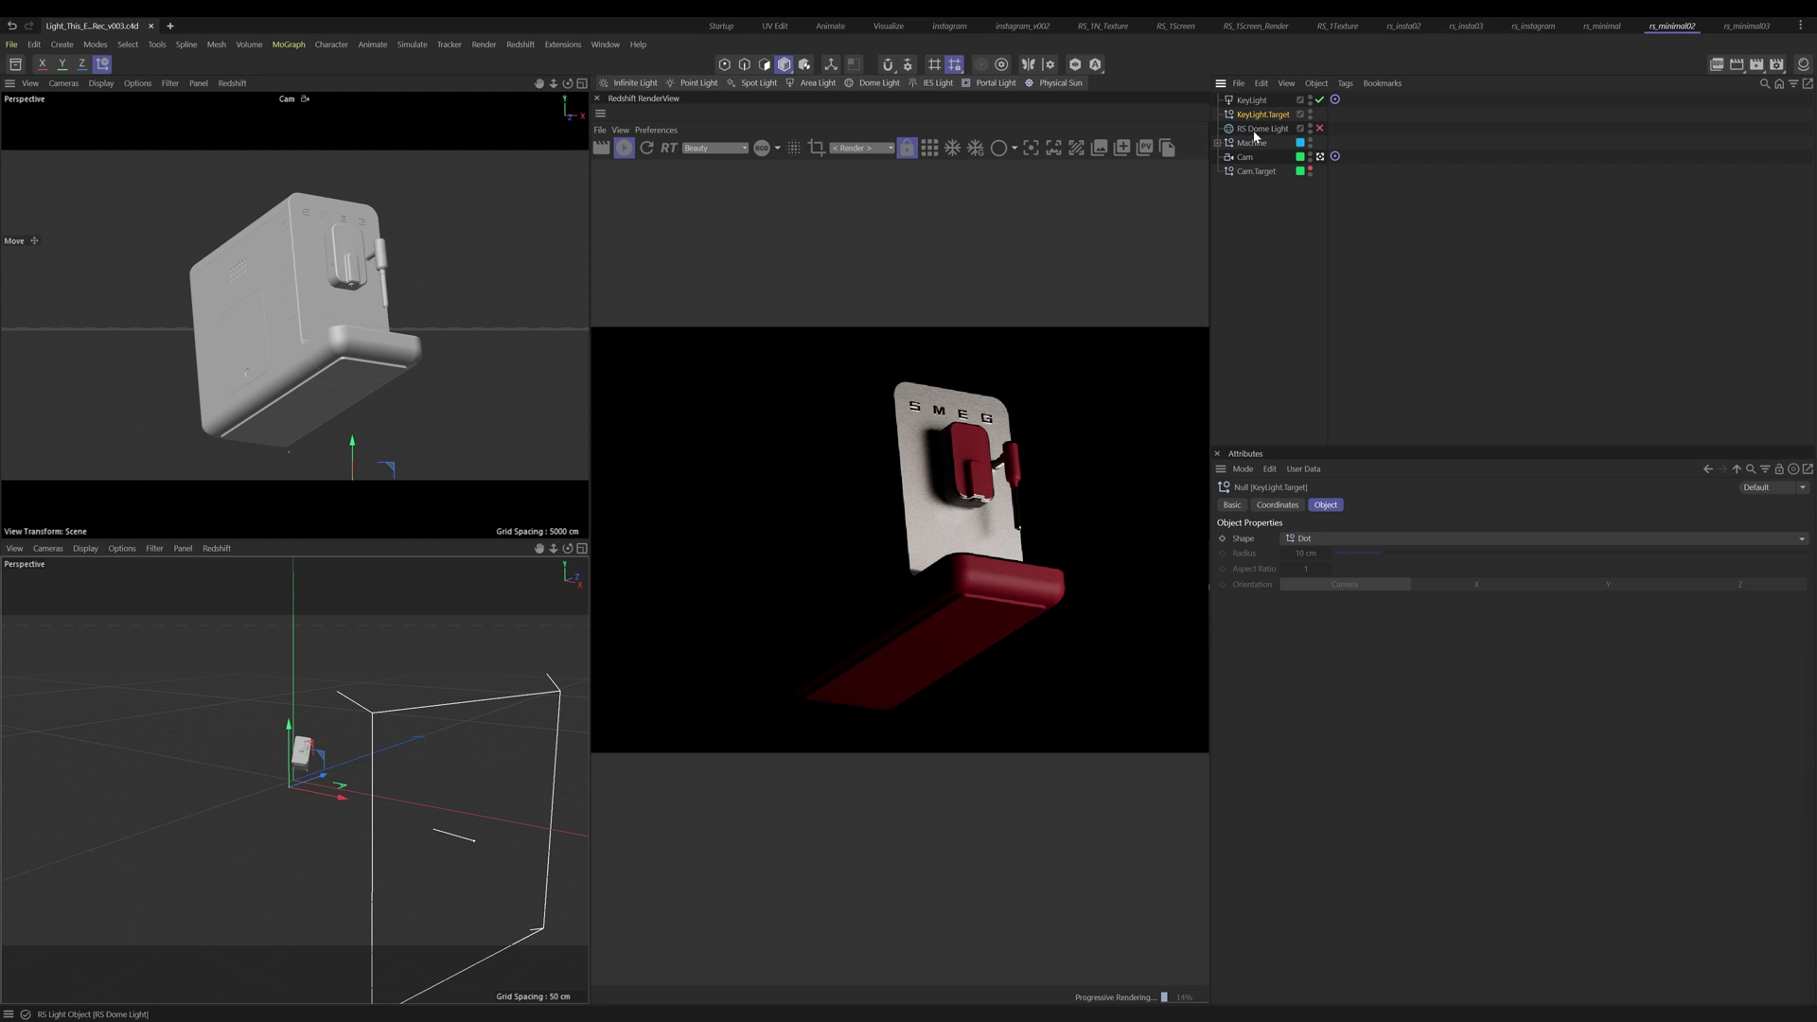
Step: Duplicate KeyLight below its target null, name the copy KeyLight_Top, and save the scene
left_click(1252, 102)
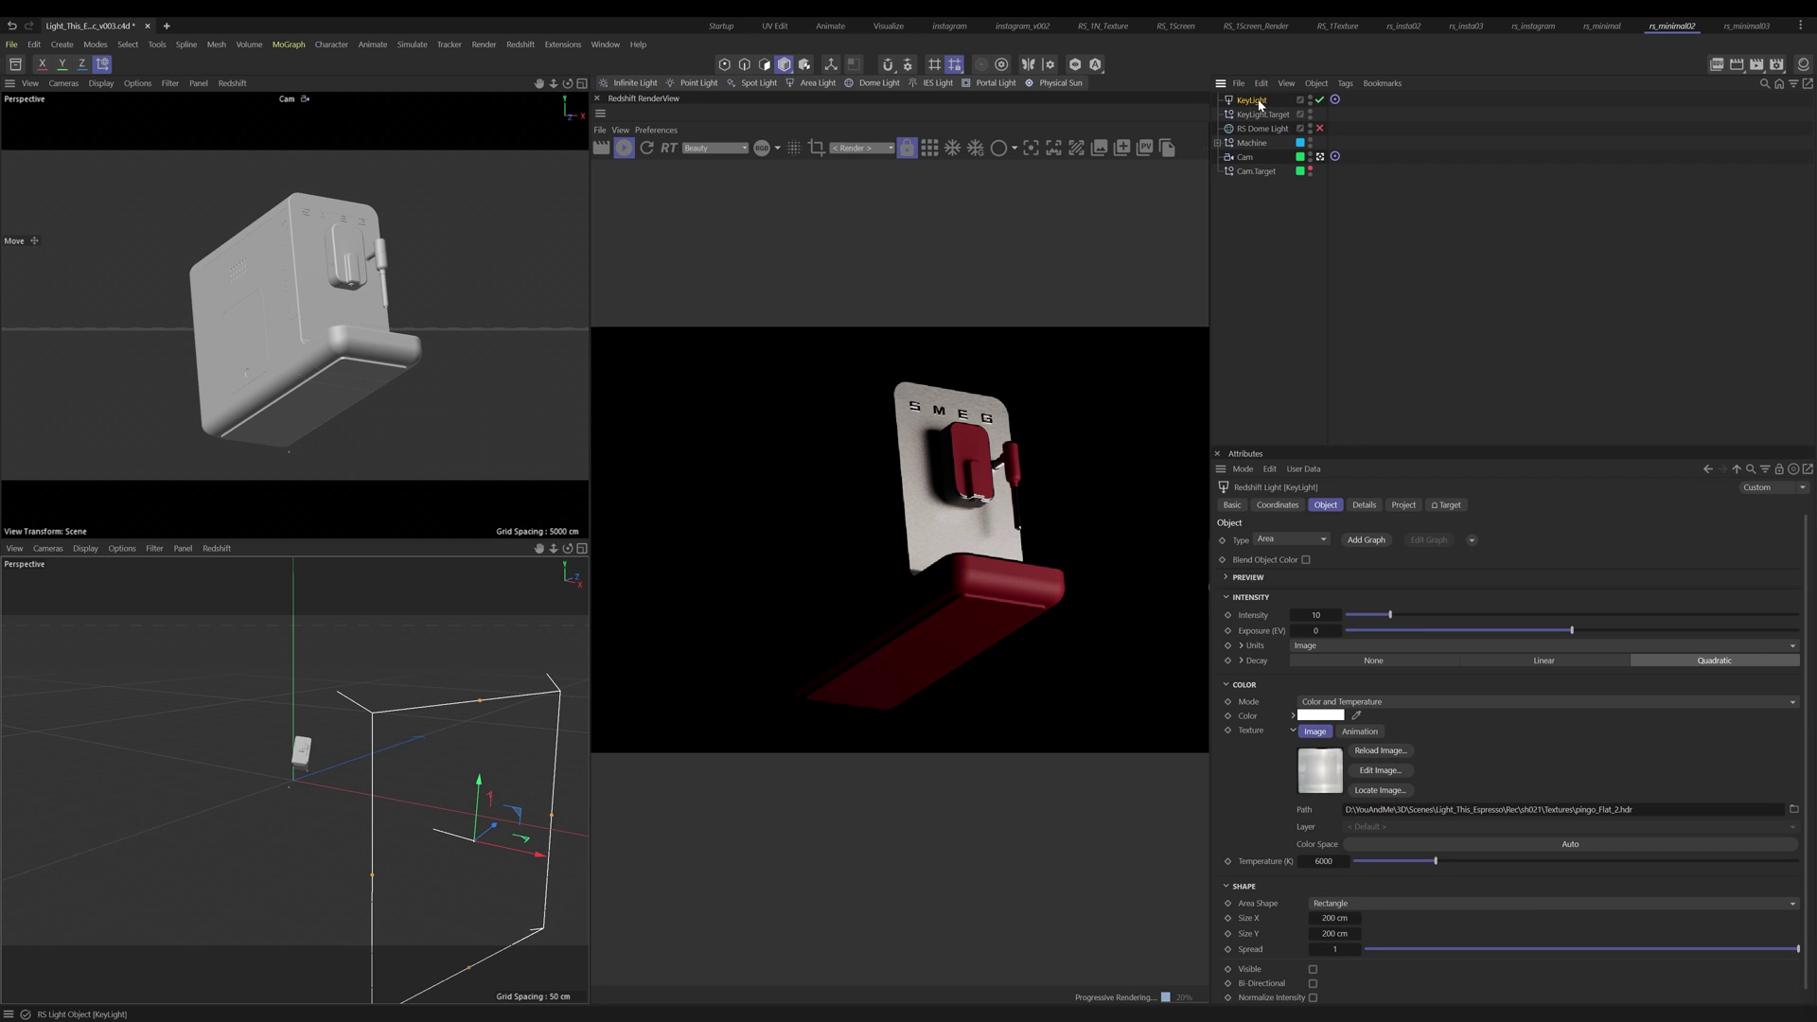
left_click_drag(1253, 102, 1257, 124, "ctrl")
double_click(1257, 128)
key("Right")
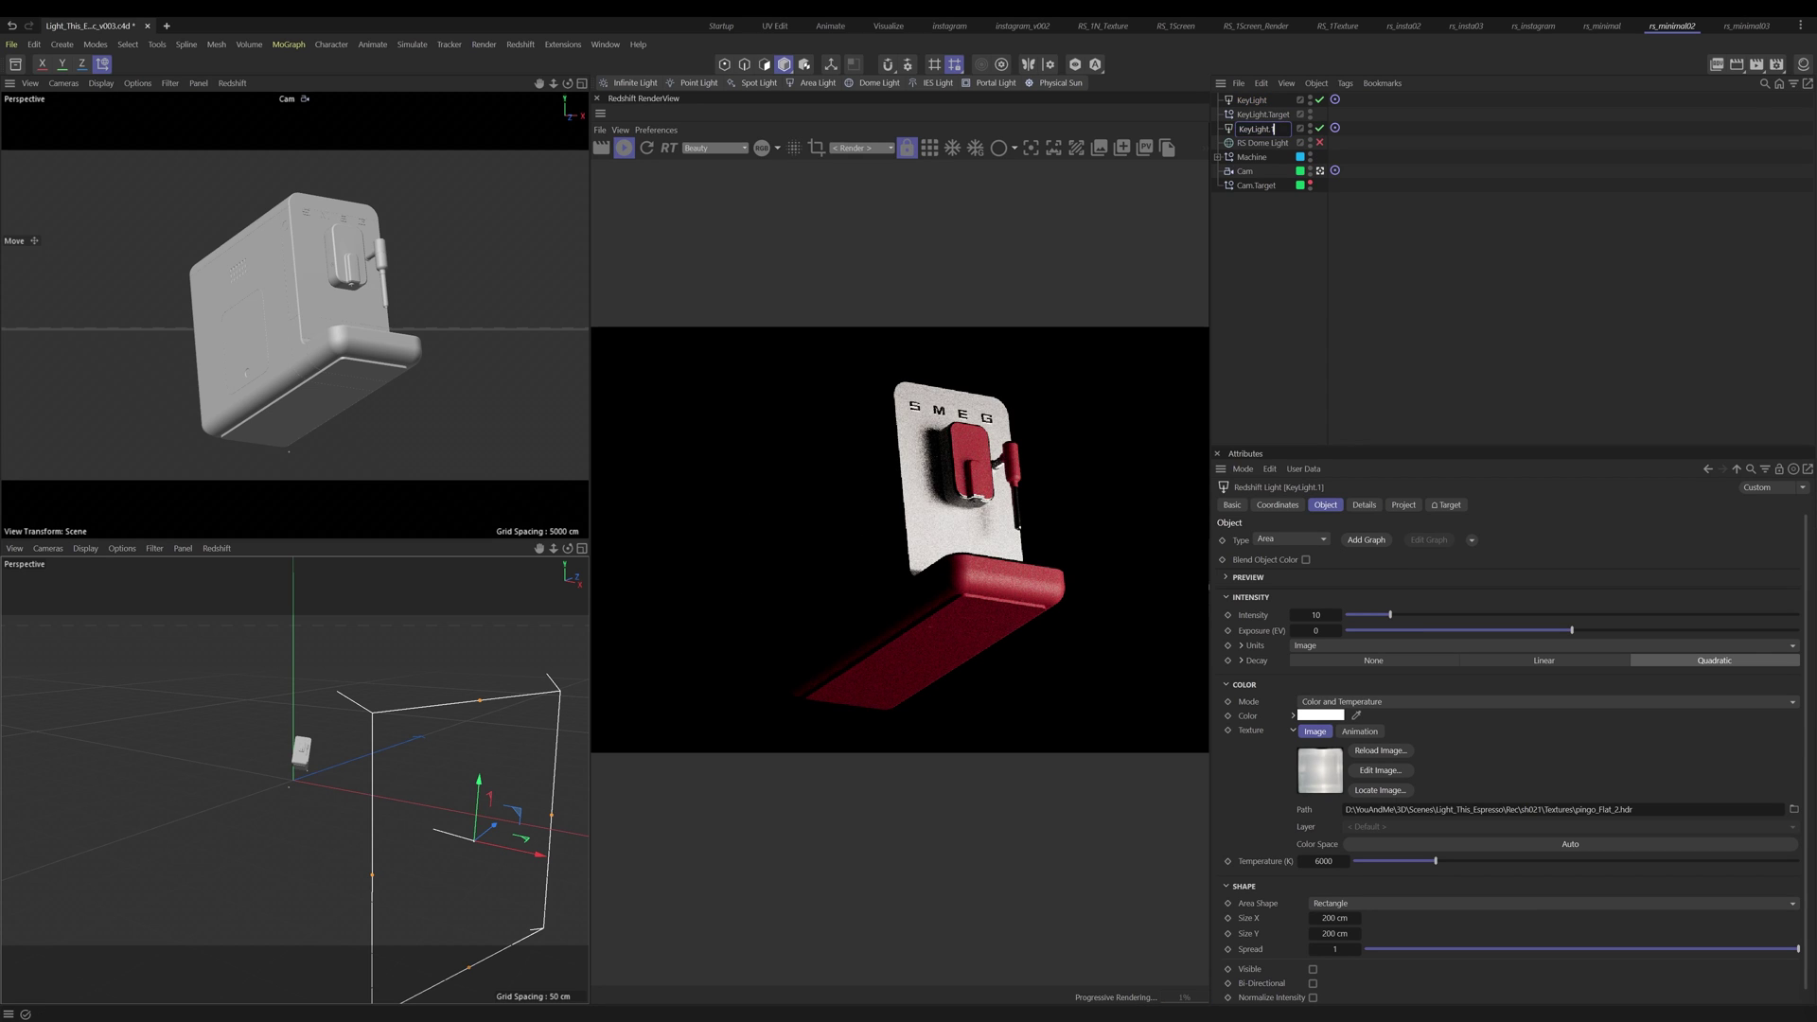
type("_Top")
key("Return")
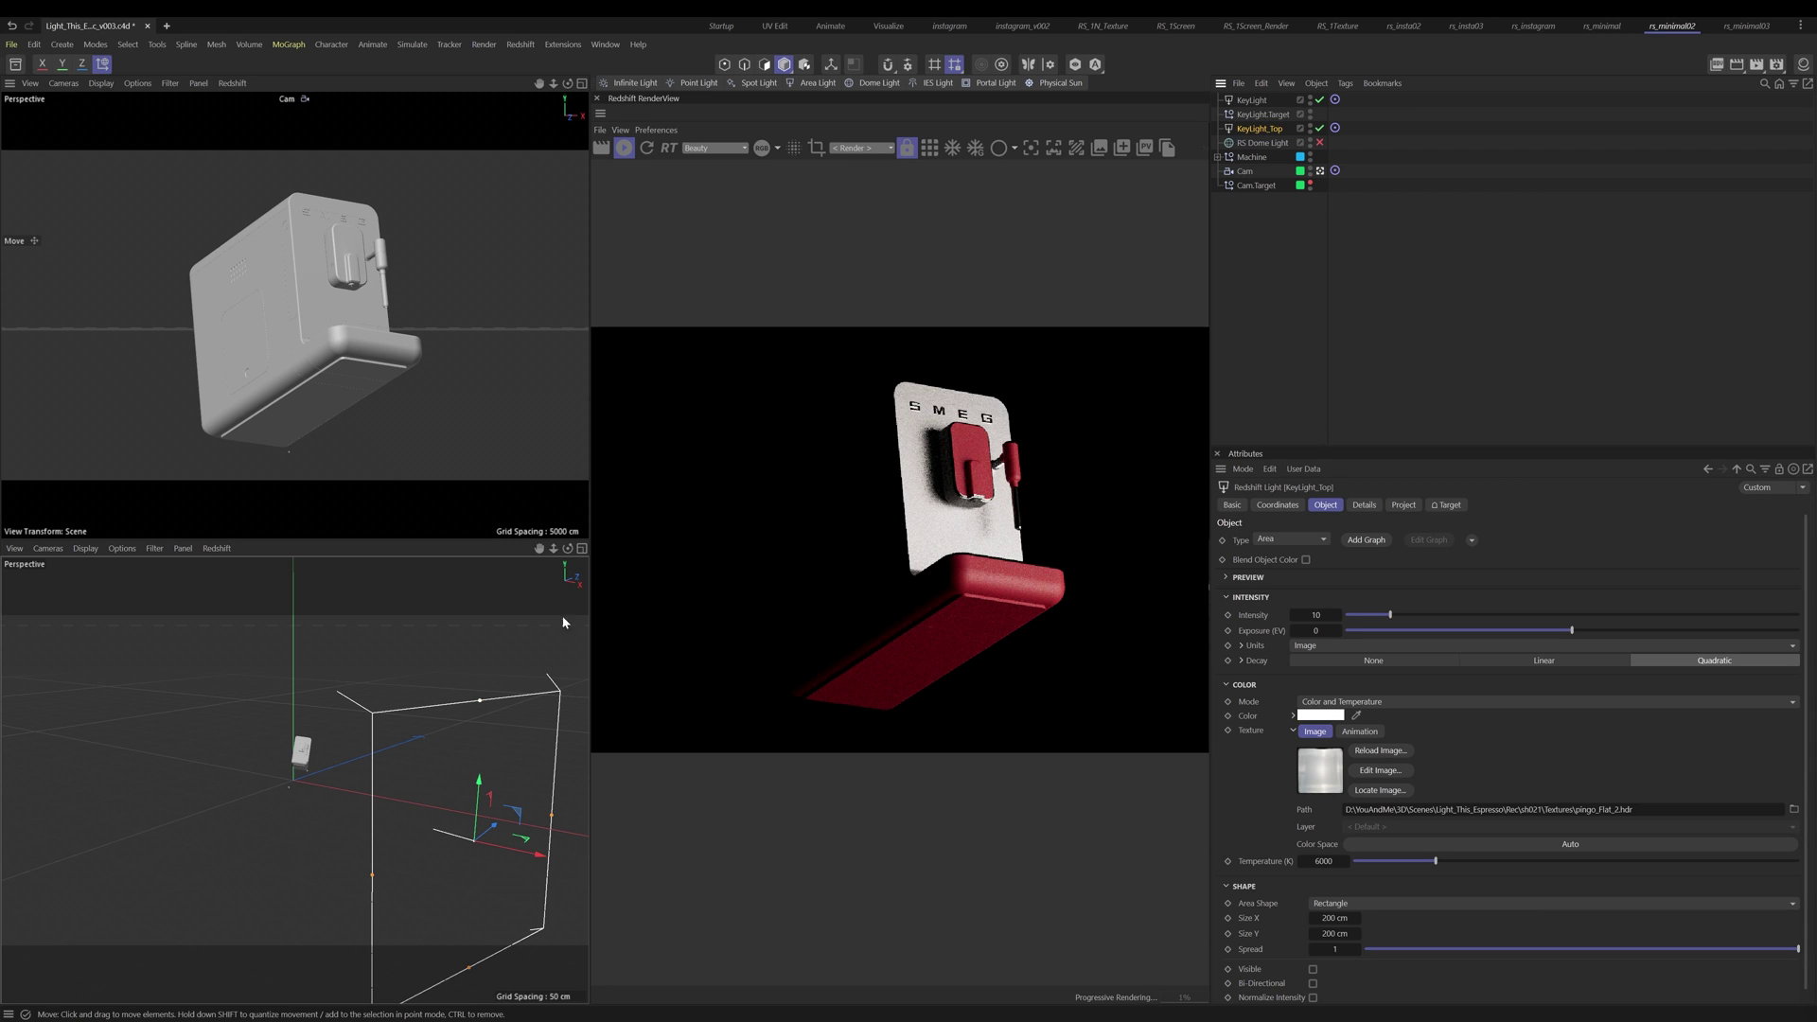
key("ctrl+s")
Step: Move KeyLight_Top to the opposite side of the coffee machine in the top view and disable KeyLight
key("F2")
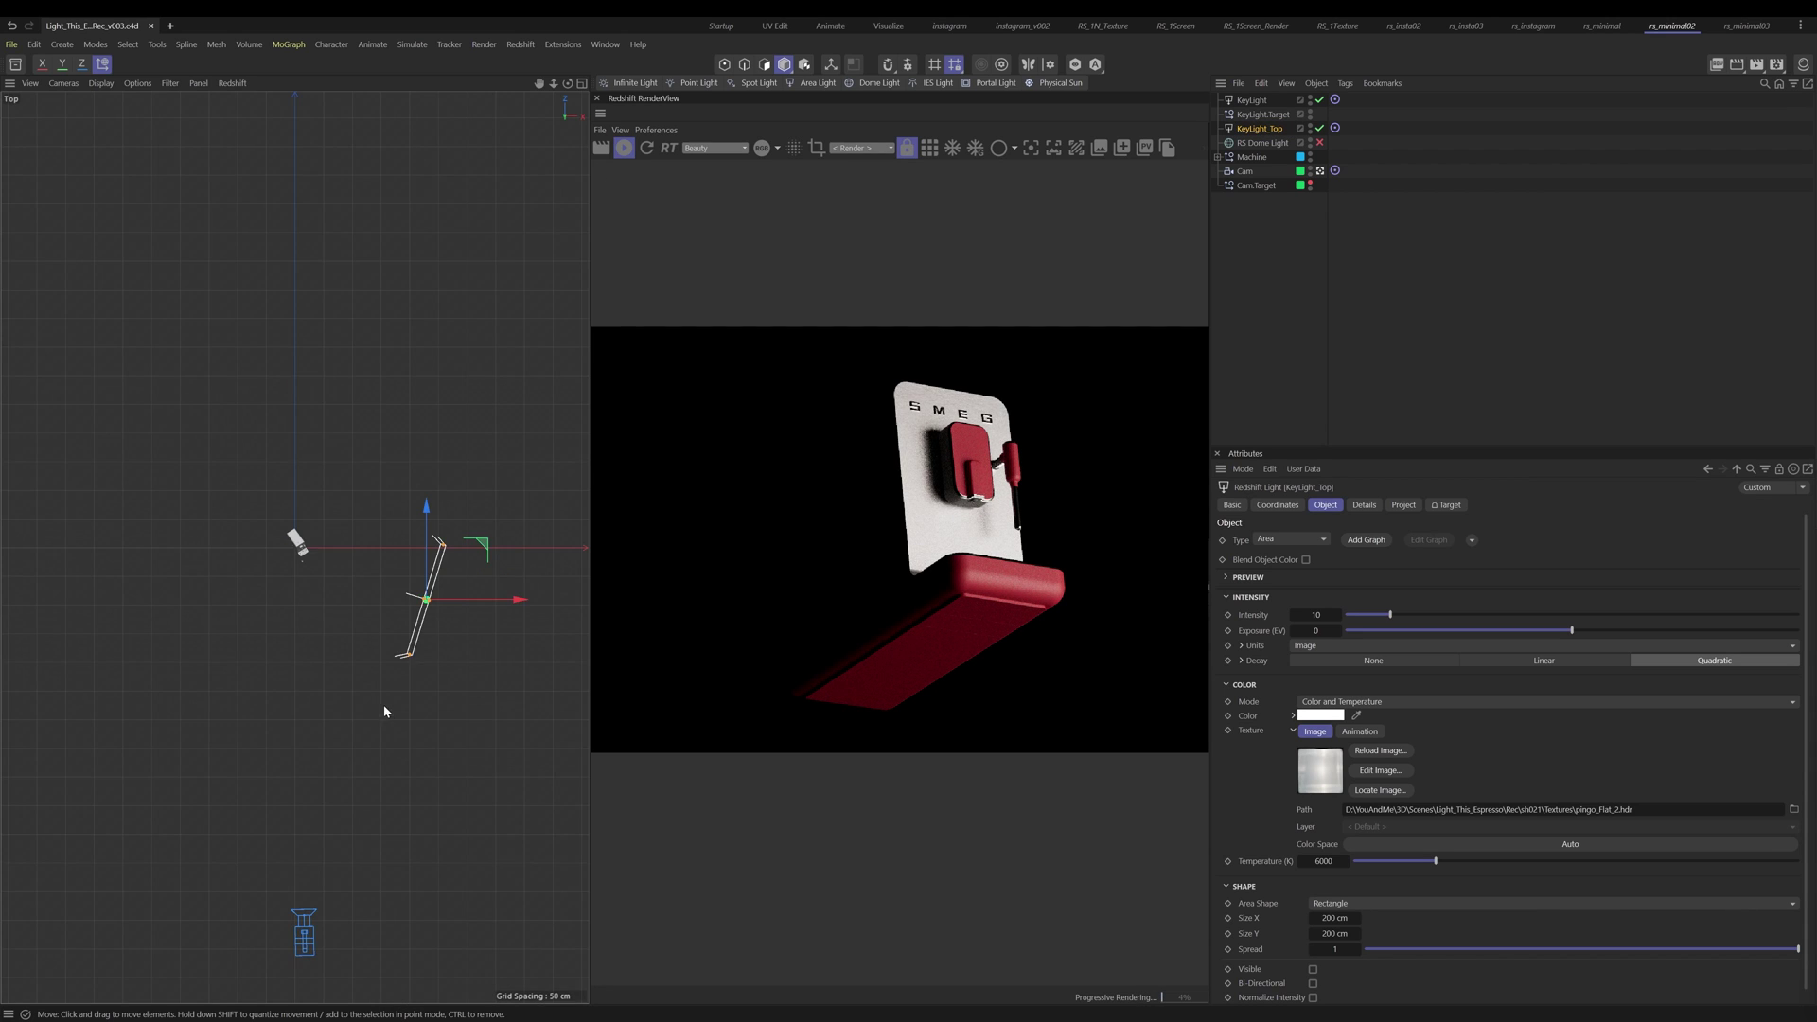
left_click_drag(479, 564, 295, 470)
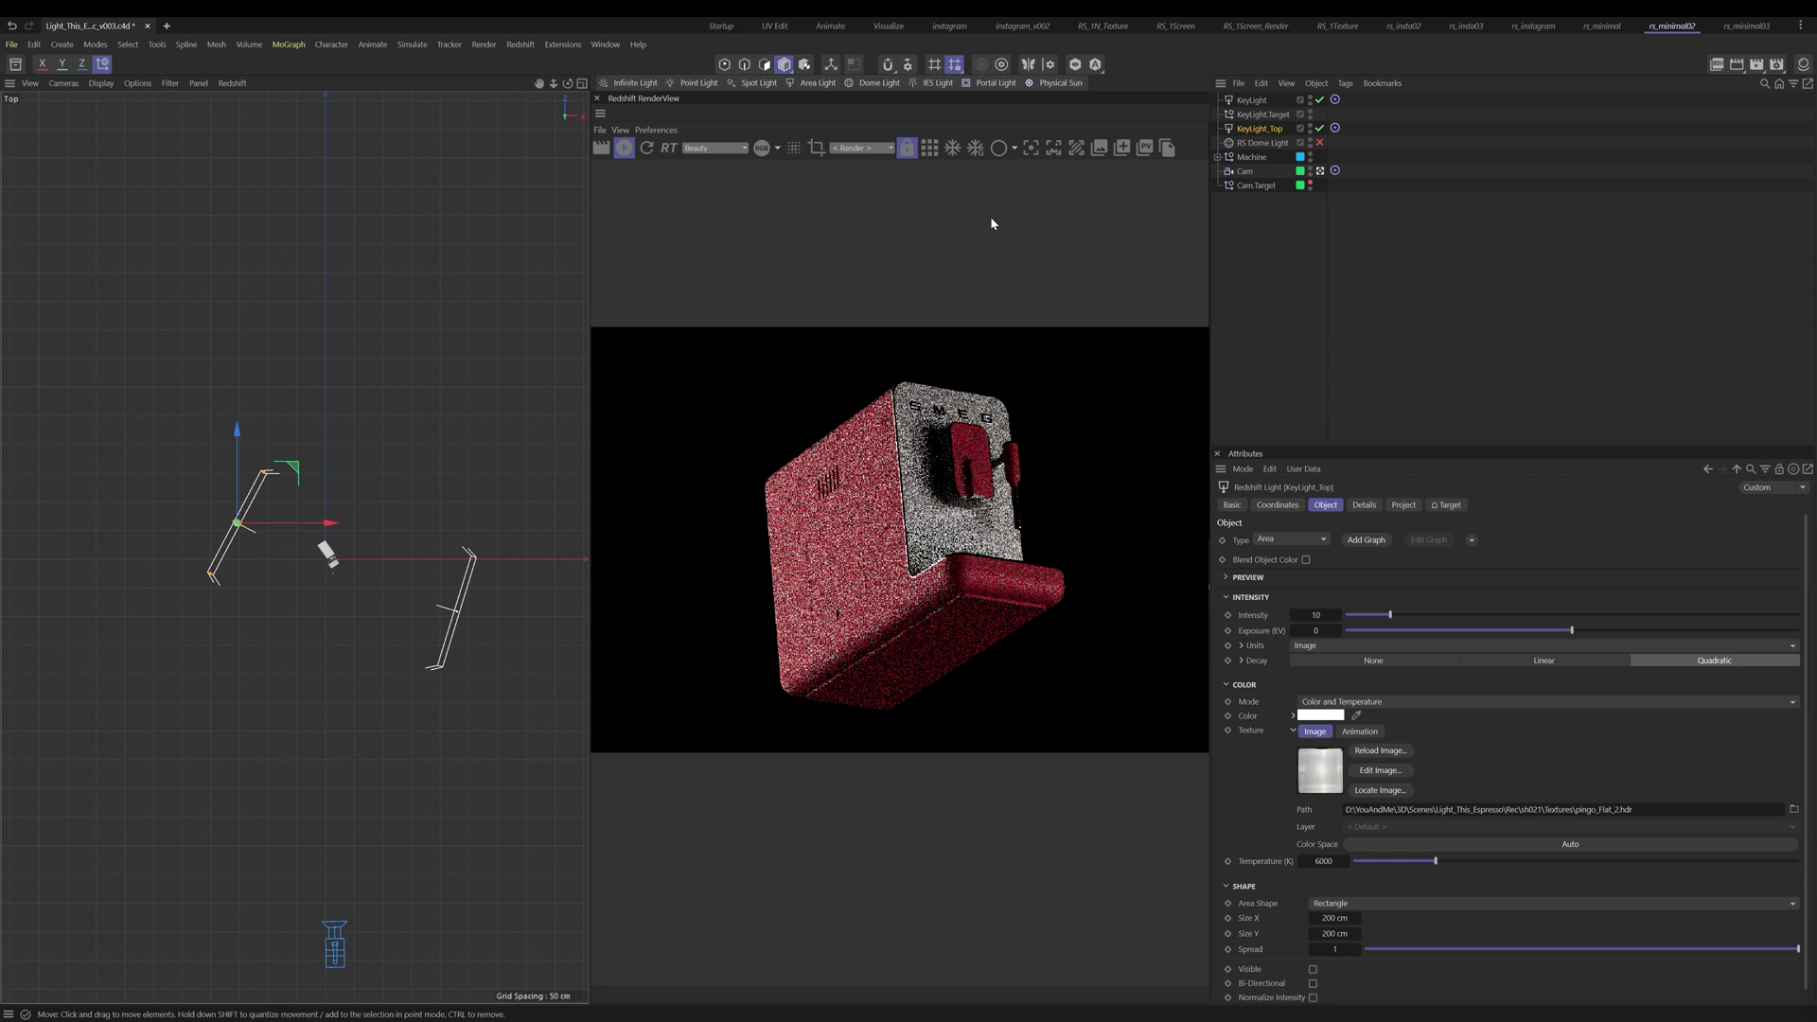
left_click(1321, 100)
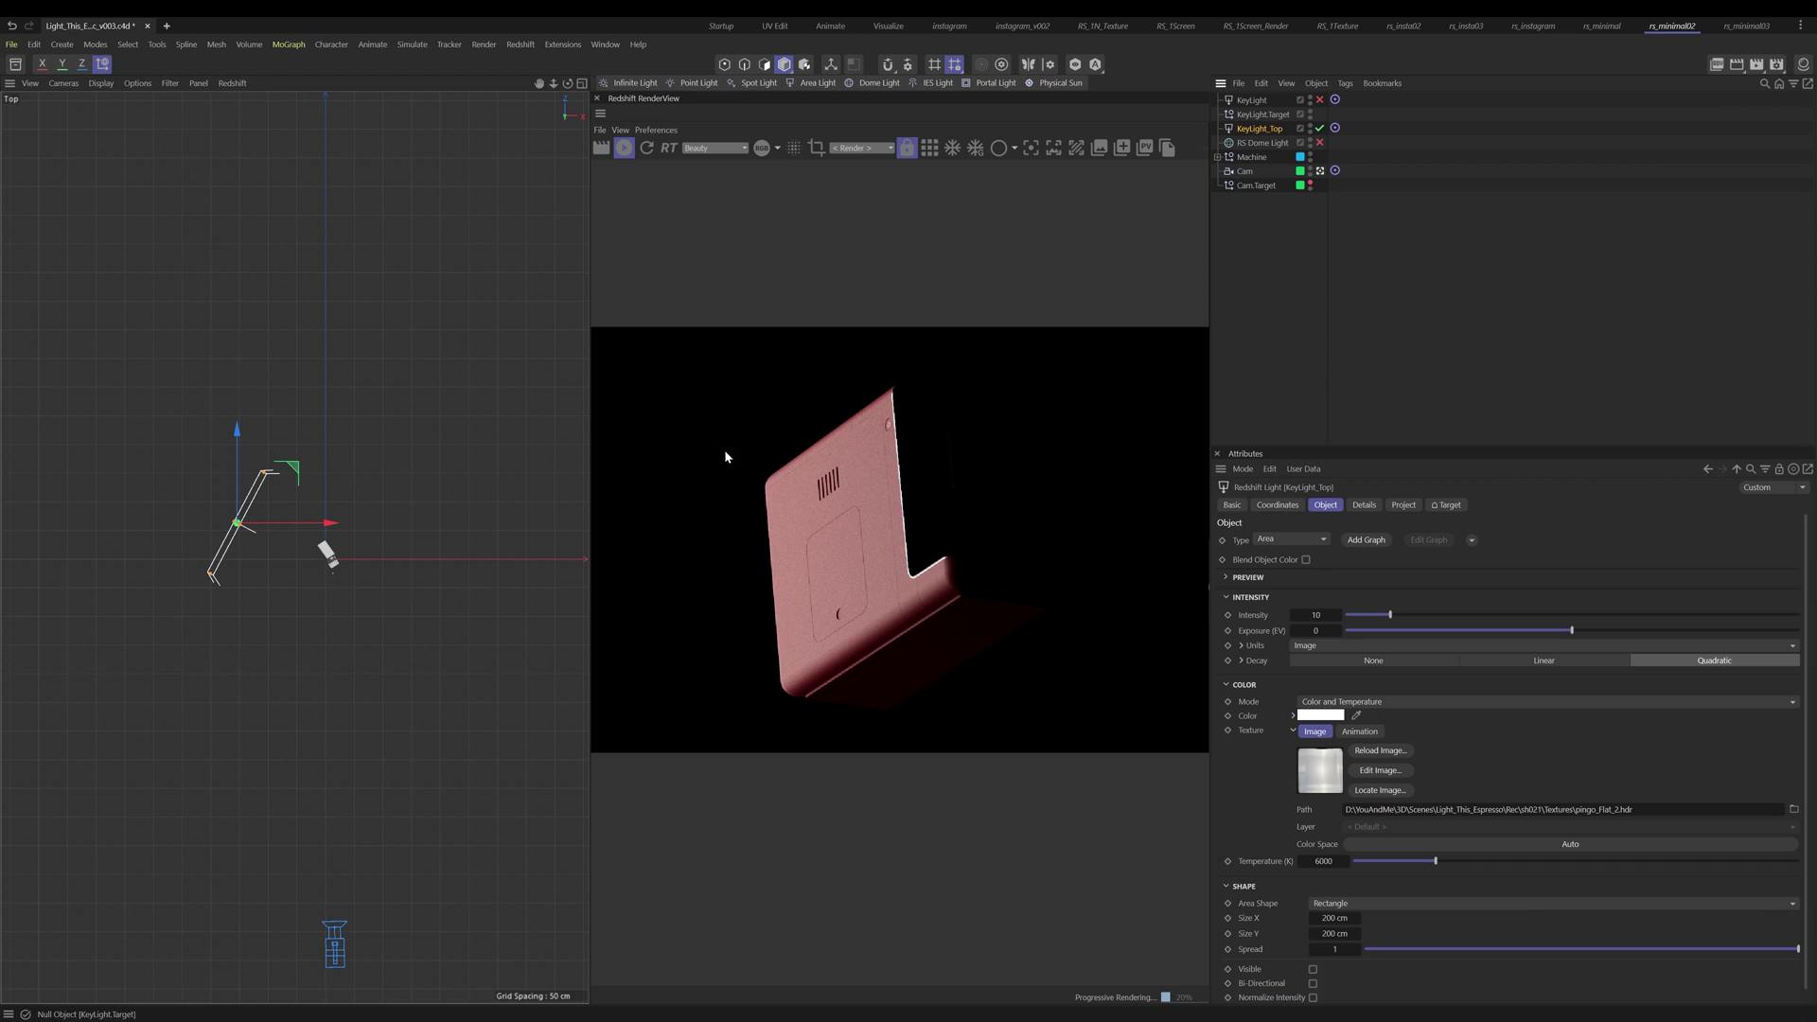
Step: Move KeyLight_Top farther behind the machine and raise it, to about X -225, Y 171, Z 136 cm
left_click(1286, 509)
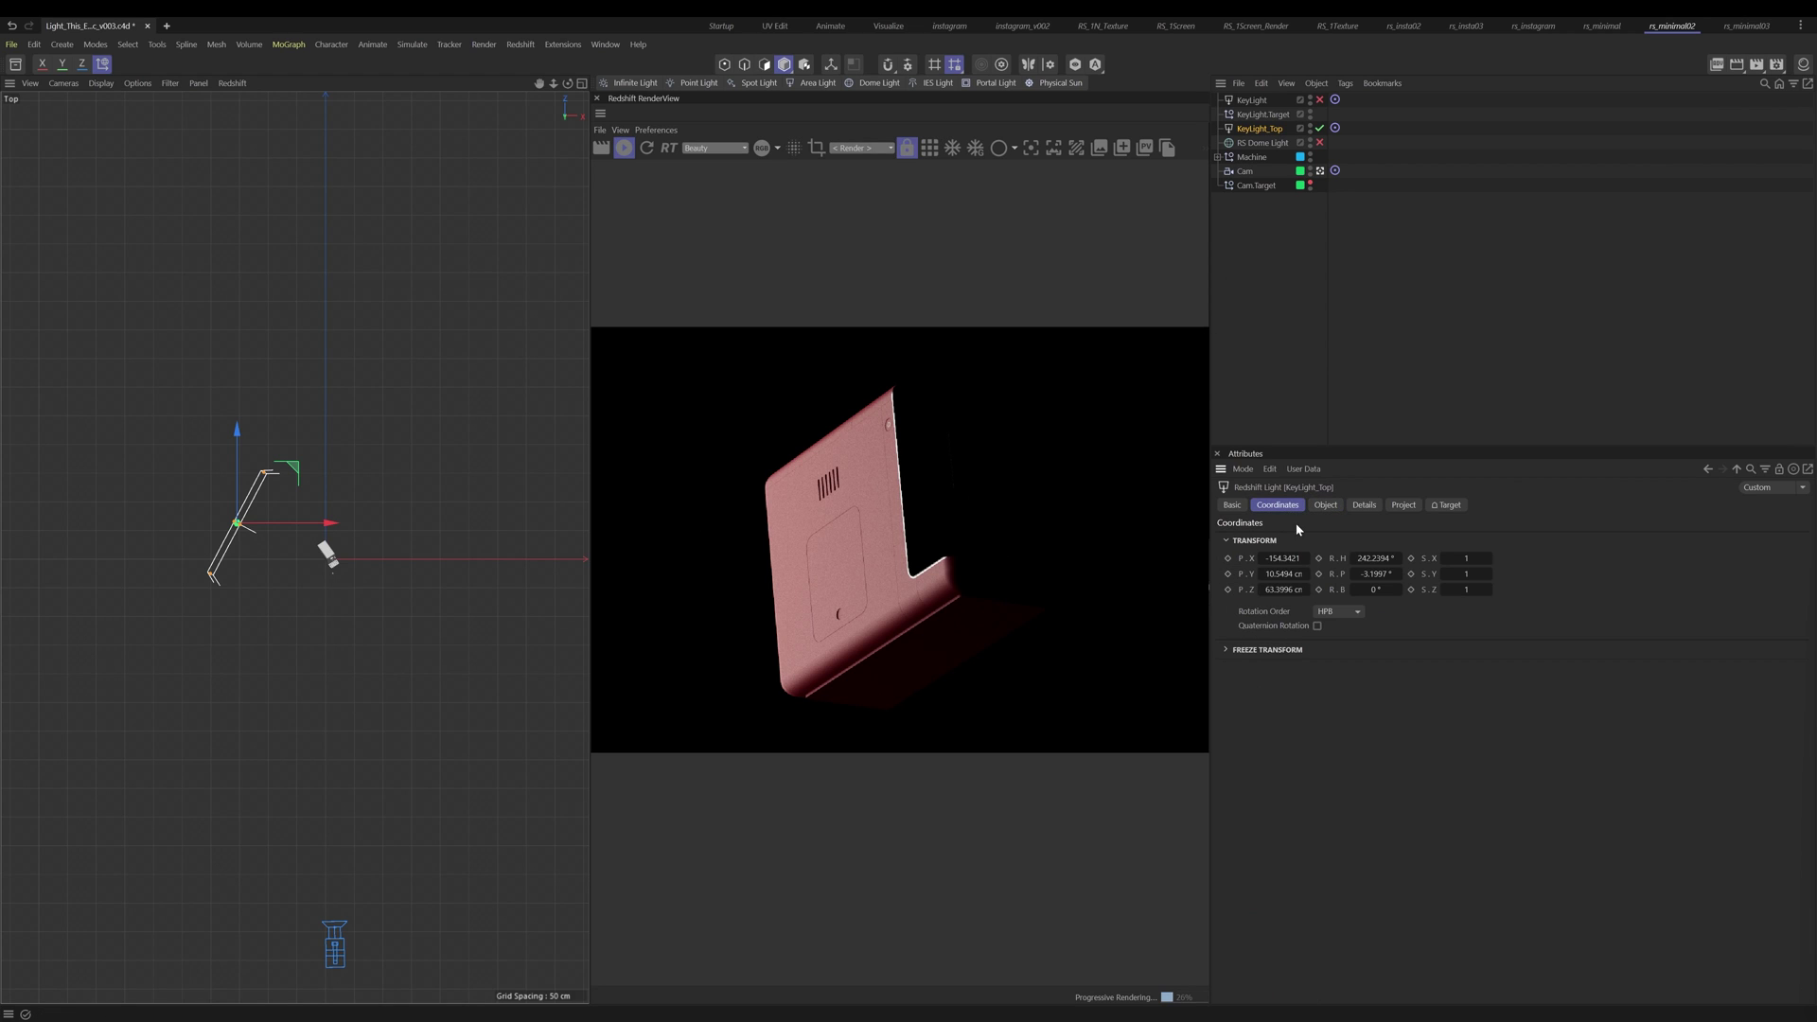
mouse_move(282, 472)
left_mouse_down()
mouse_move(290, 439)
mouse_move(254, 461)
left_mouse_up()
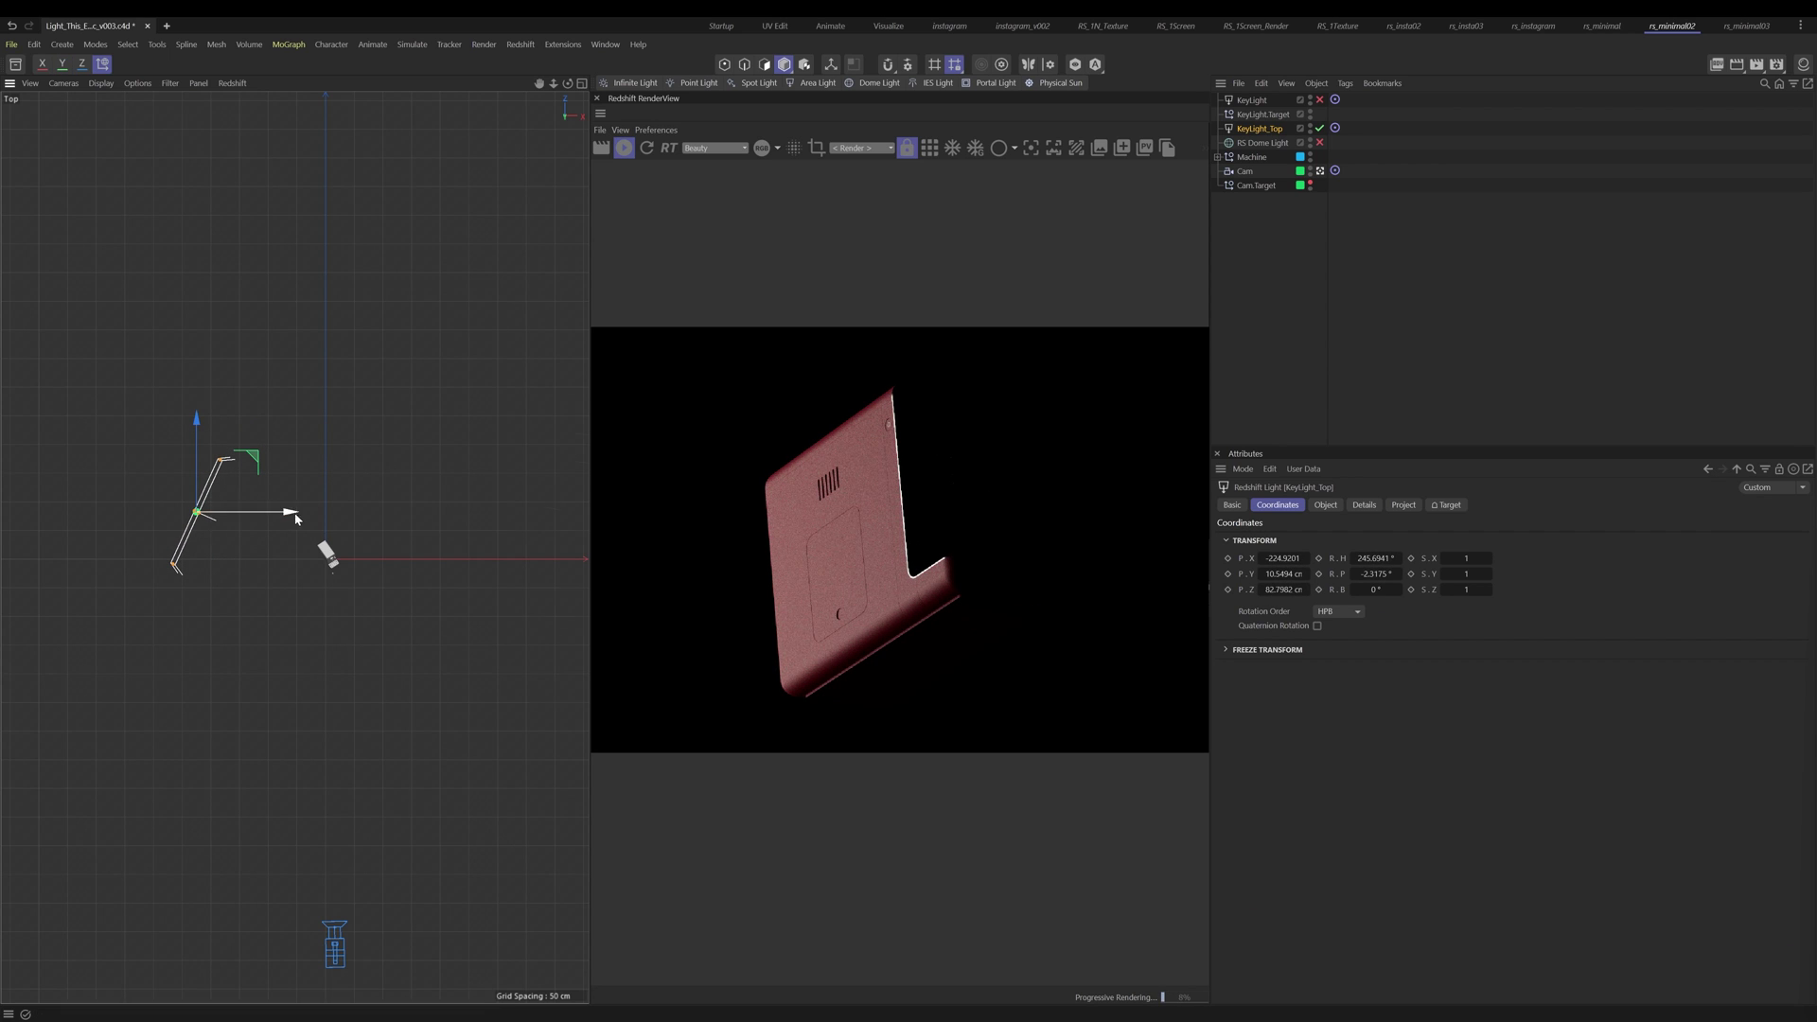
key("F1")
left_click_drag(276, 527, 265, 487)
left_click_drag(275, 471, 286, 468)
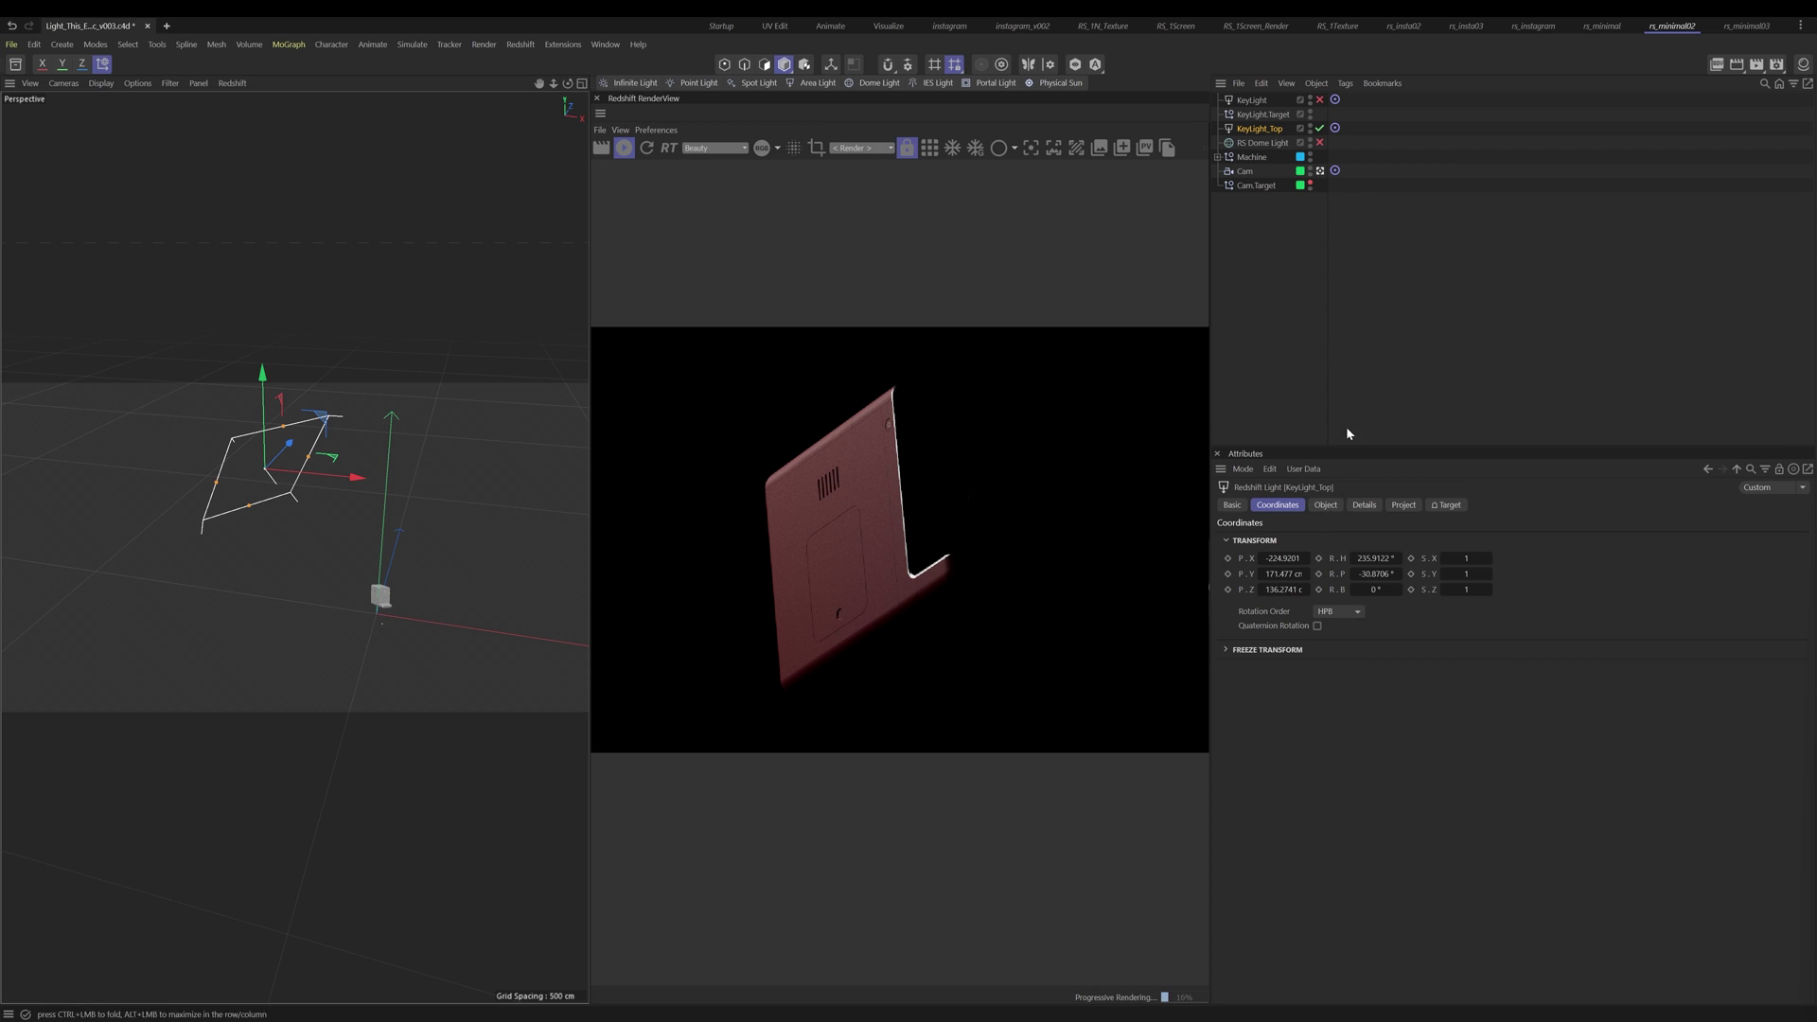
Step: Increase KeyLight_Top's intensity slightly and scale the light down in the perspective view
left_click(1329, 507)
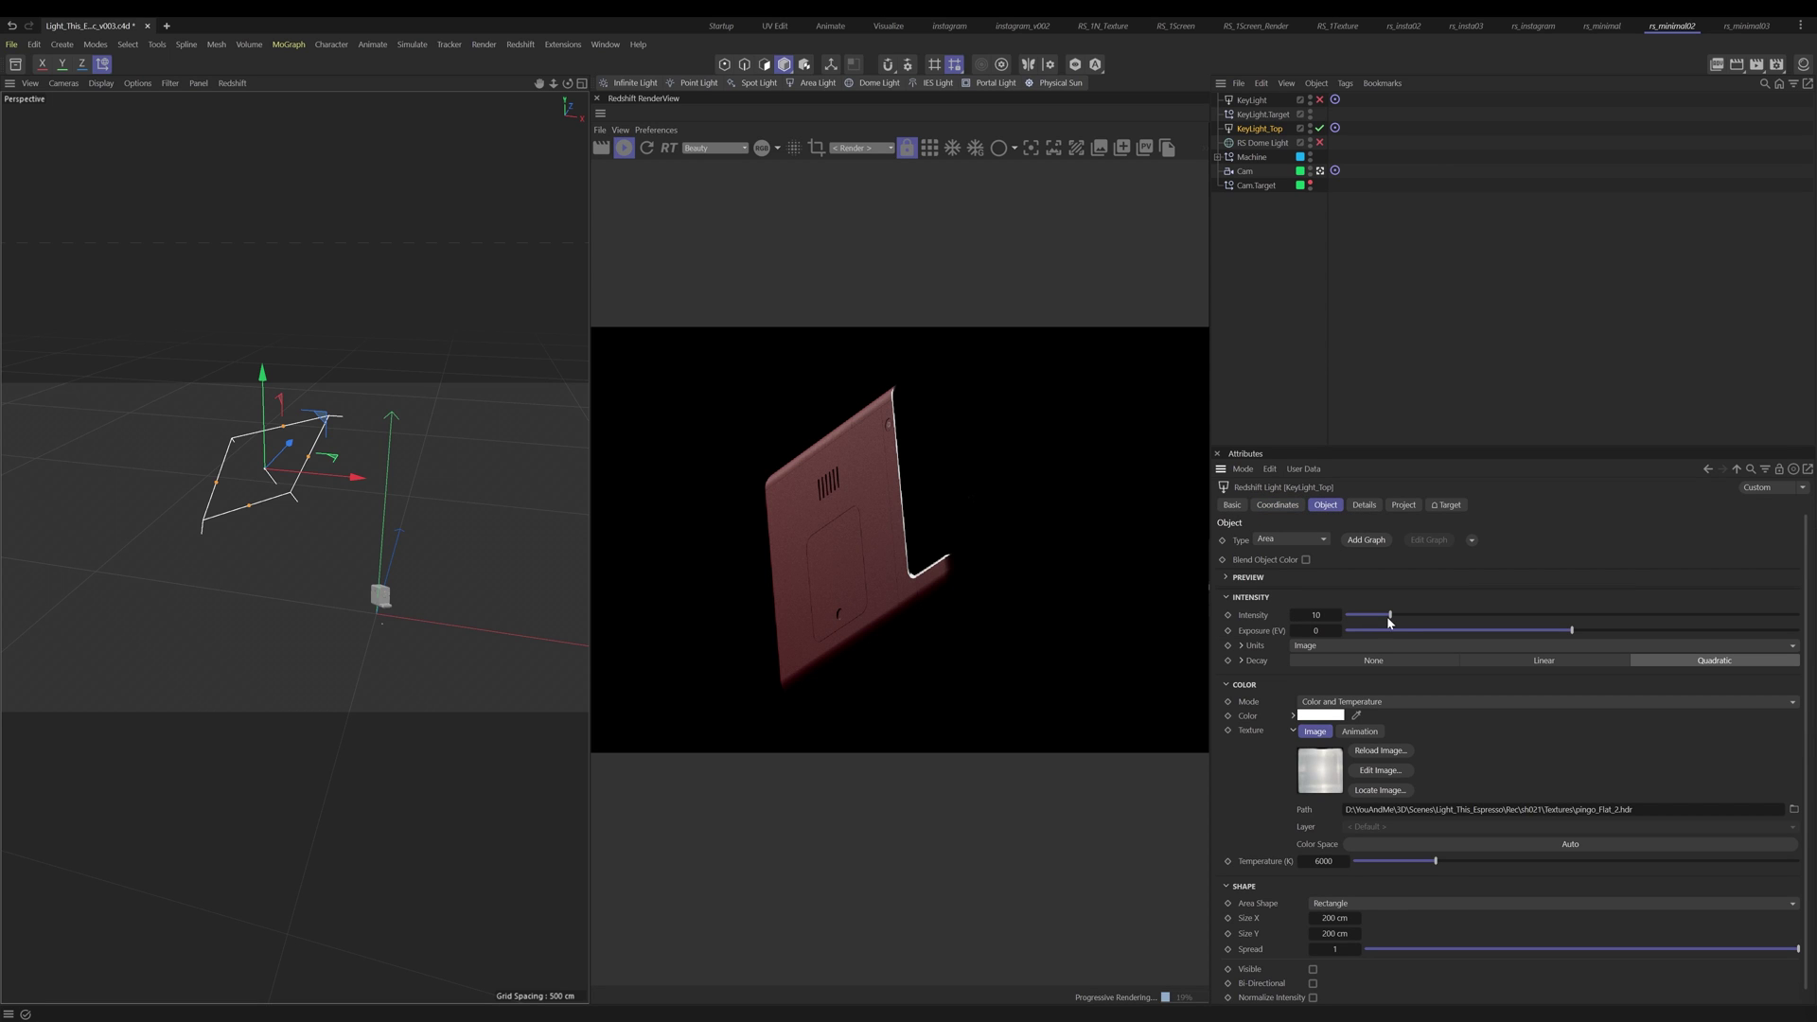
left_click_drag(1405, 615, 1427, 622)
key("t")
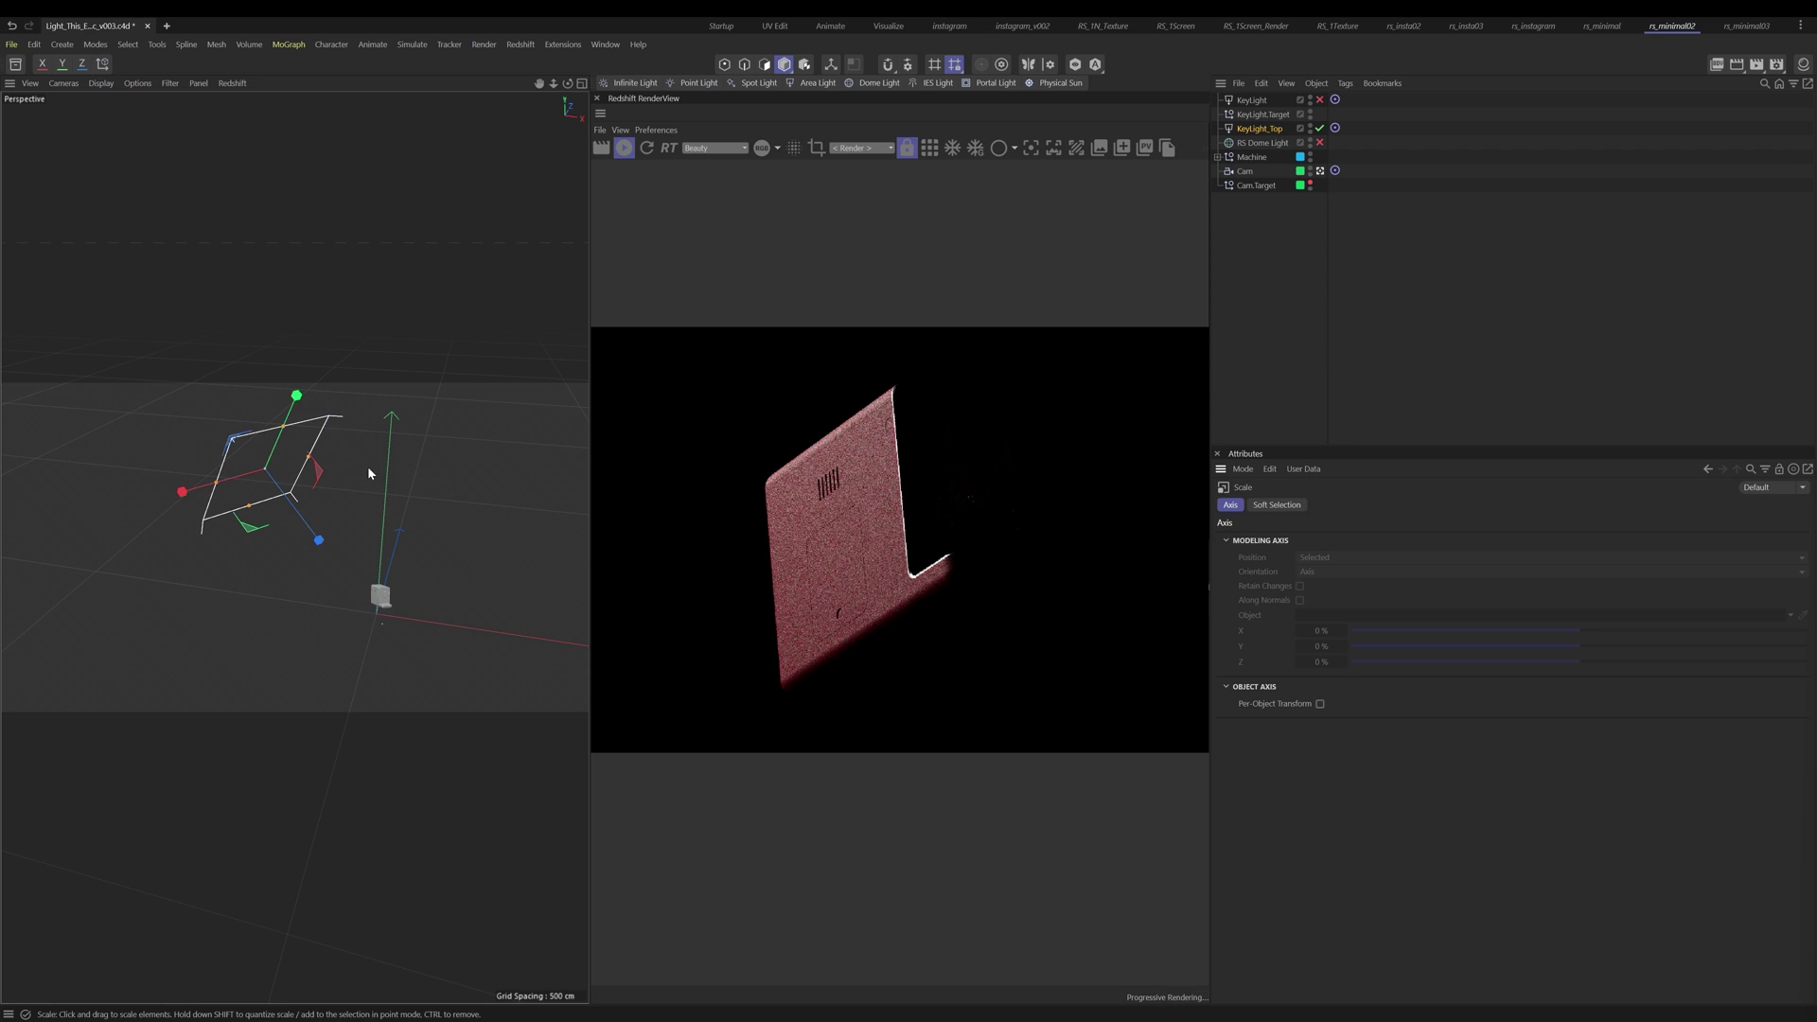
left_click_drag(284, 482, 88, 555)
middle_click_drag(296, 539, 367, 576, "alt")
key("e")
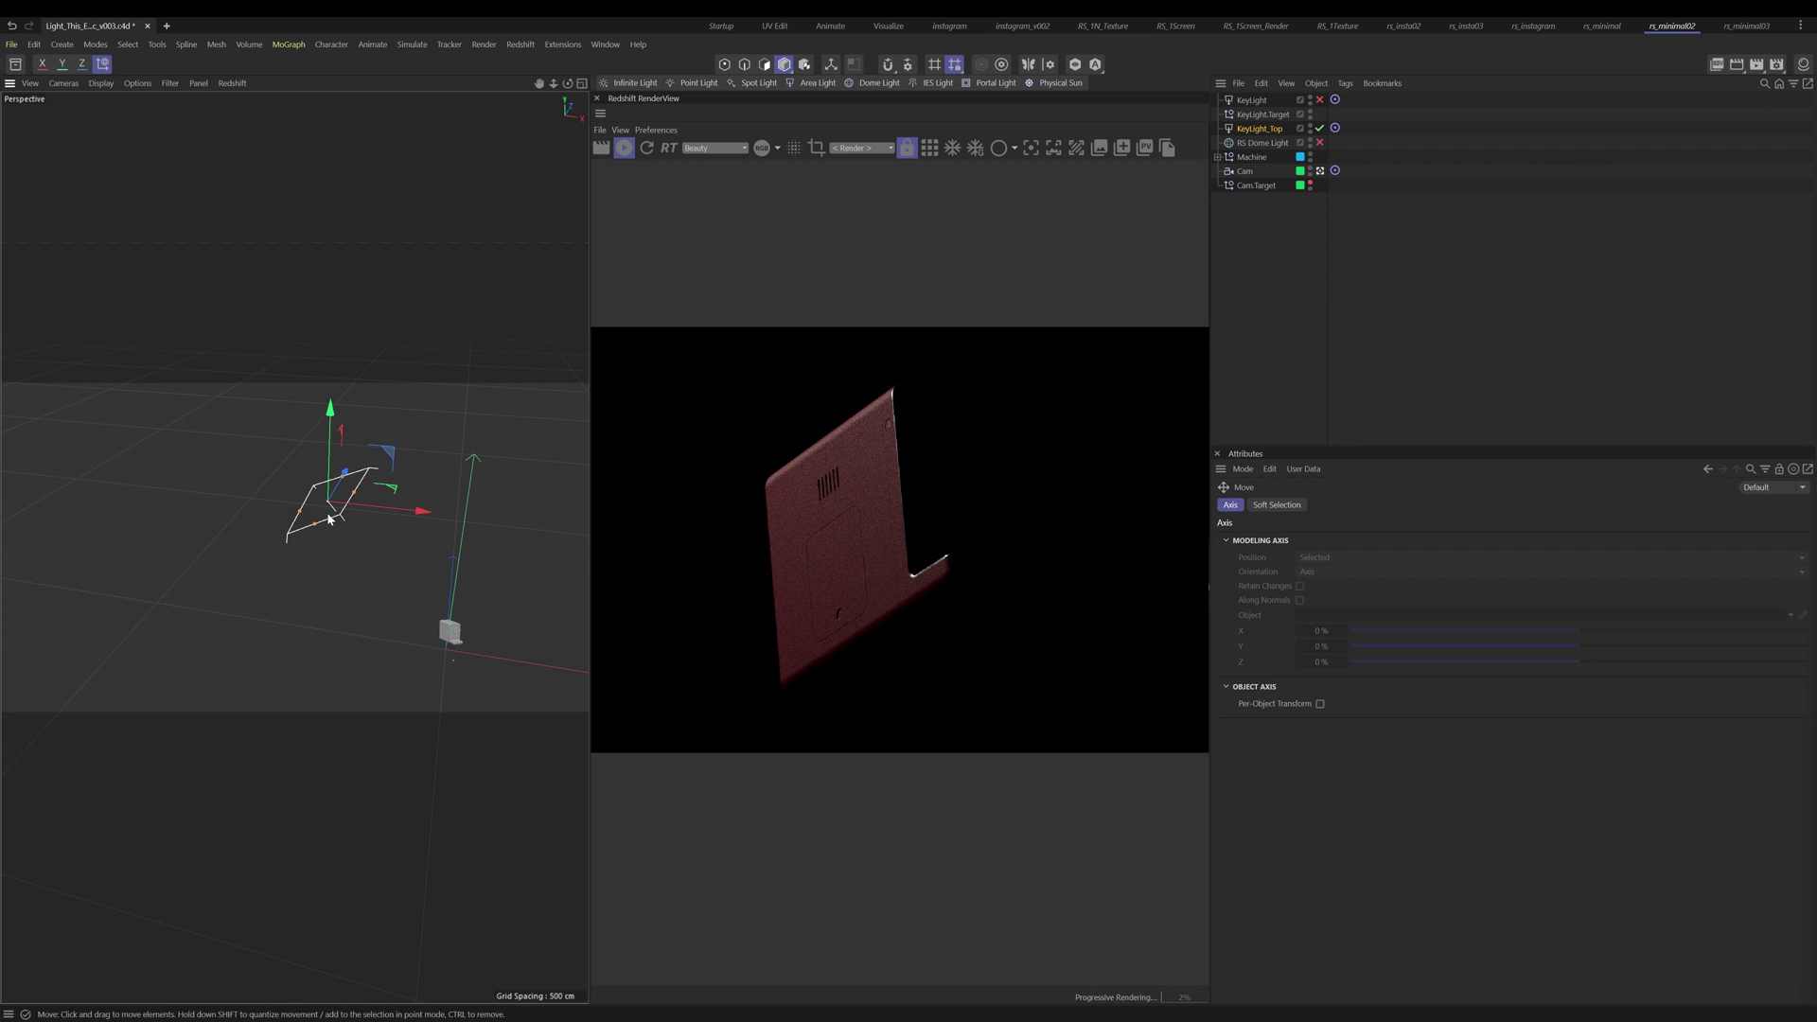
Step: Raise KeyLight_Top's intensity to about 18.83 and move the light to about X -221, Y 178, Z 127 cm
left_click(1273, 130)
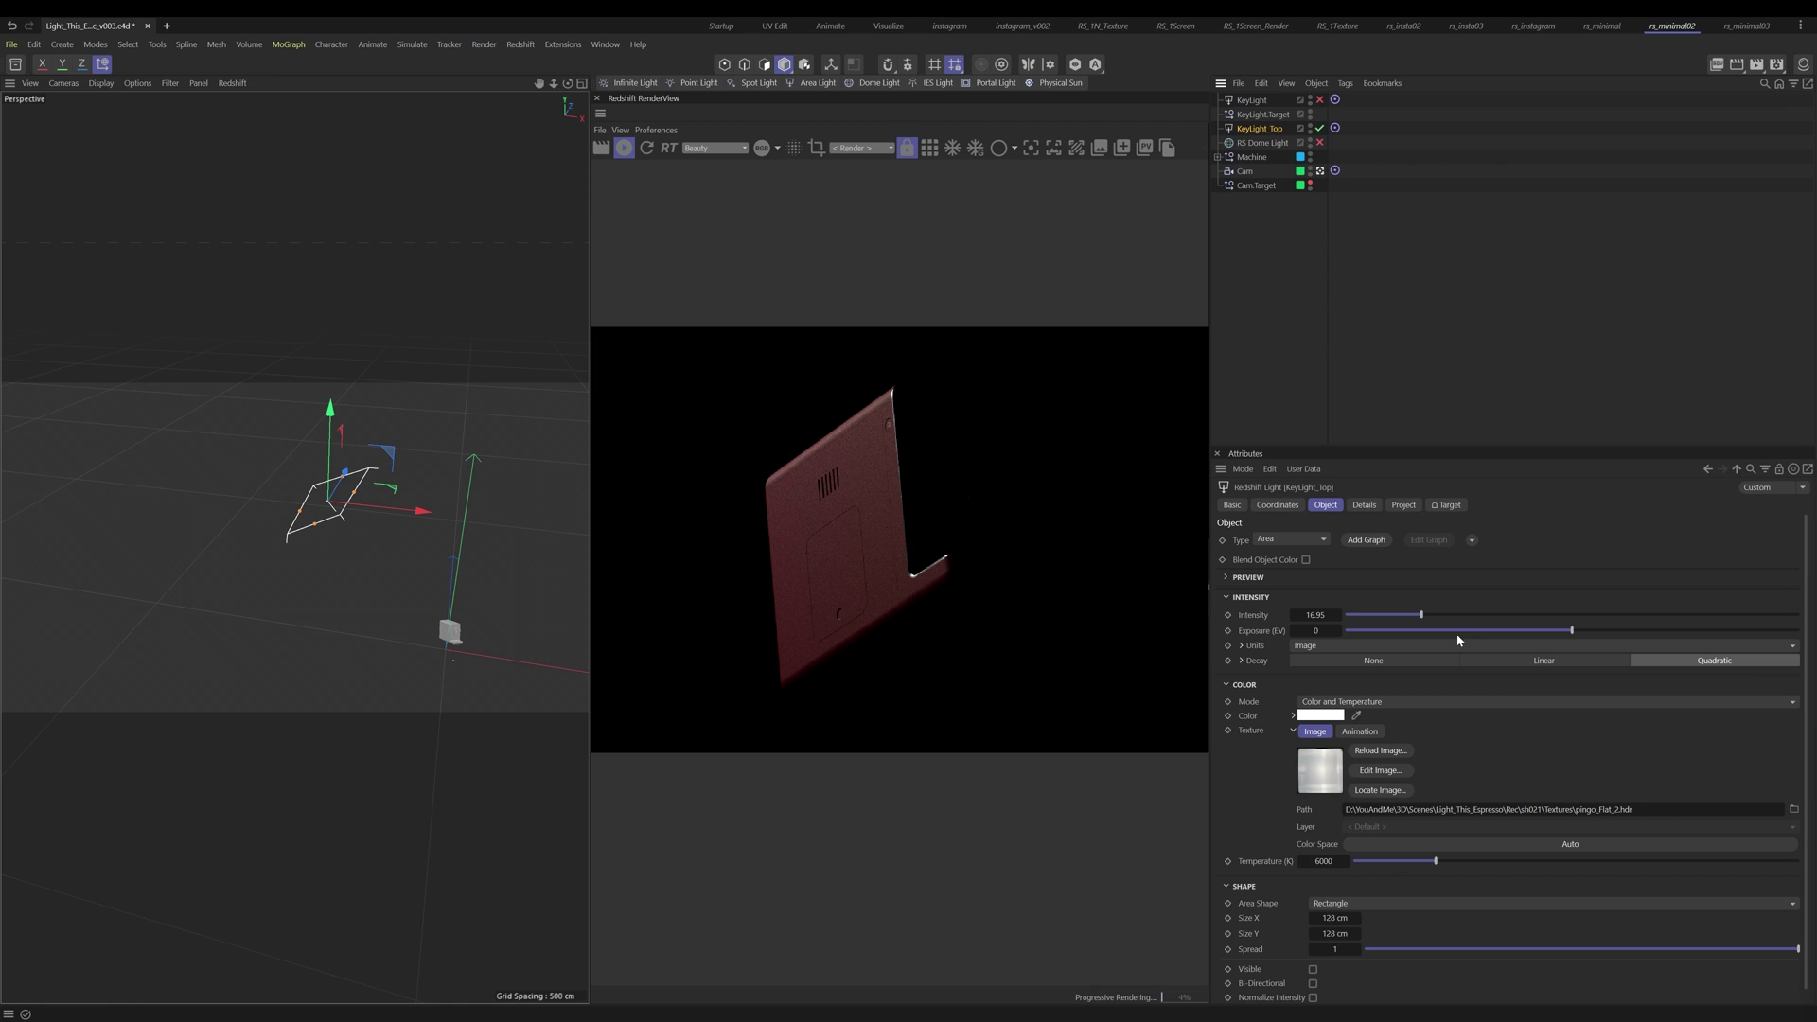
left_click_drag(1425, 615, 1430, 615)
left_click_drag(374, 490, 402, 453)
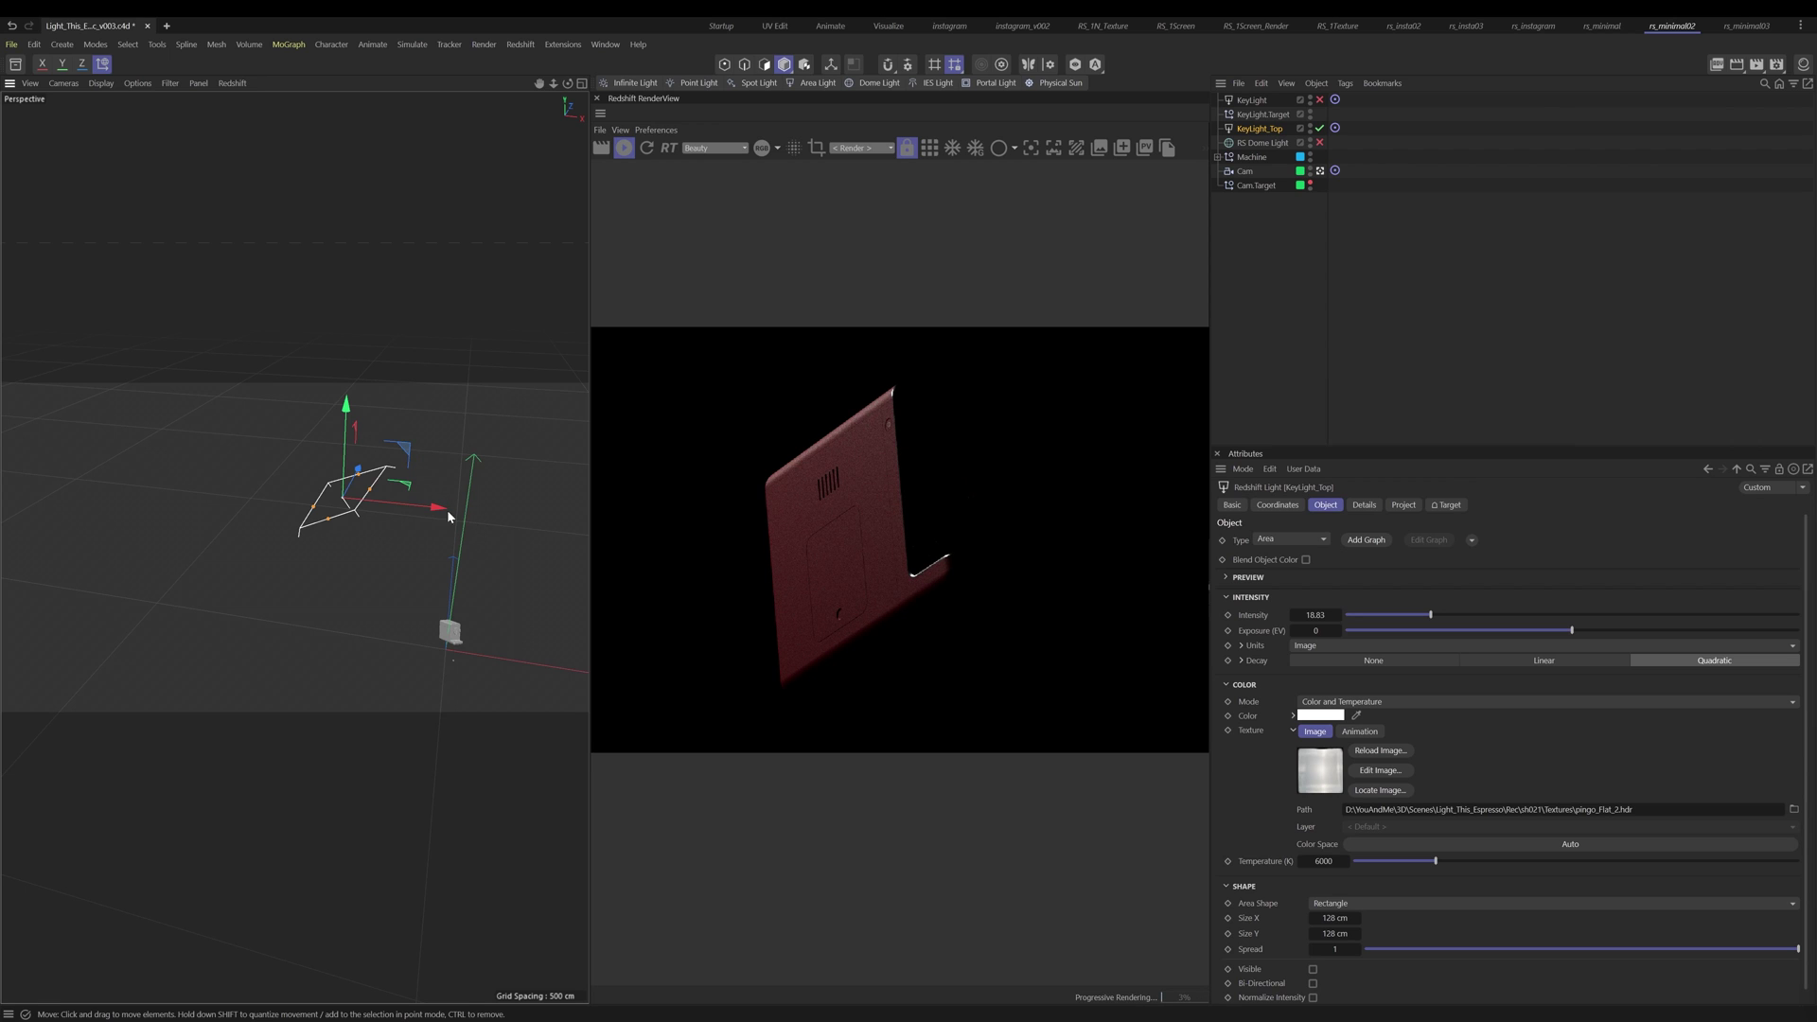
left_click_drag(447, 509, 371, 549, "alt")
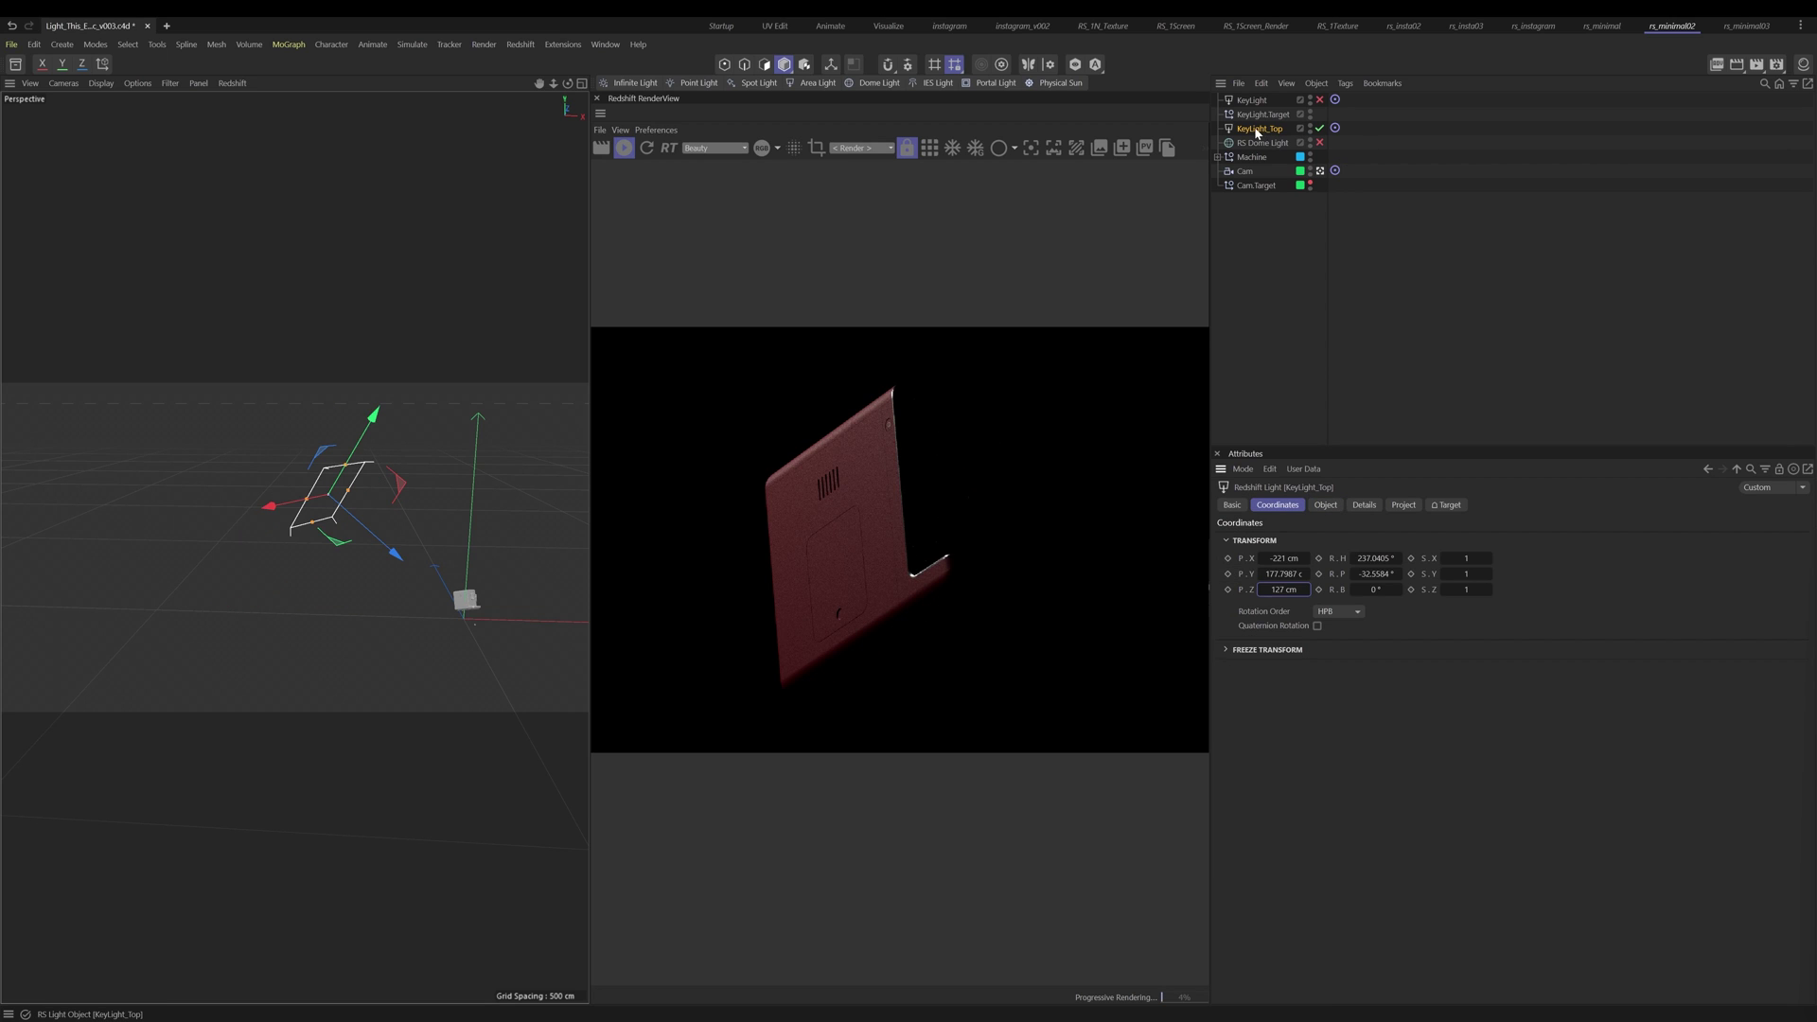
Step: Re-enable KeyLight so both key lights illuminate the machine, and save the scene
left_click(1334, 509)
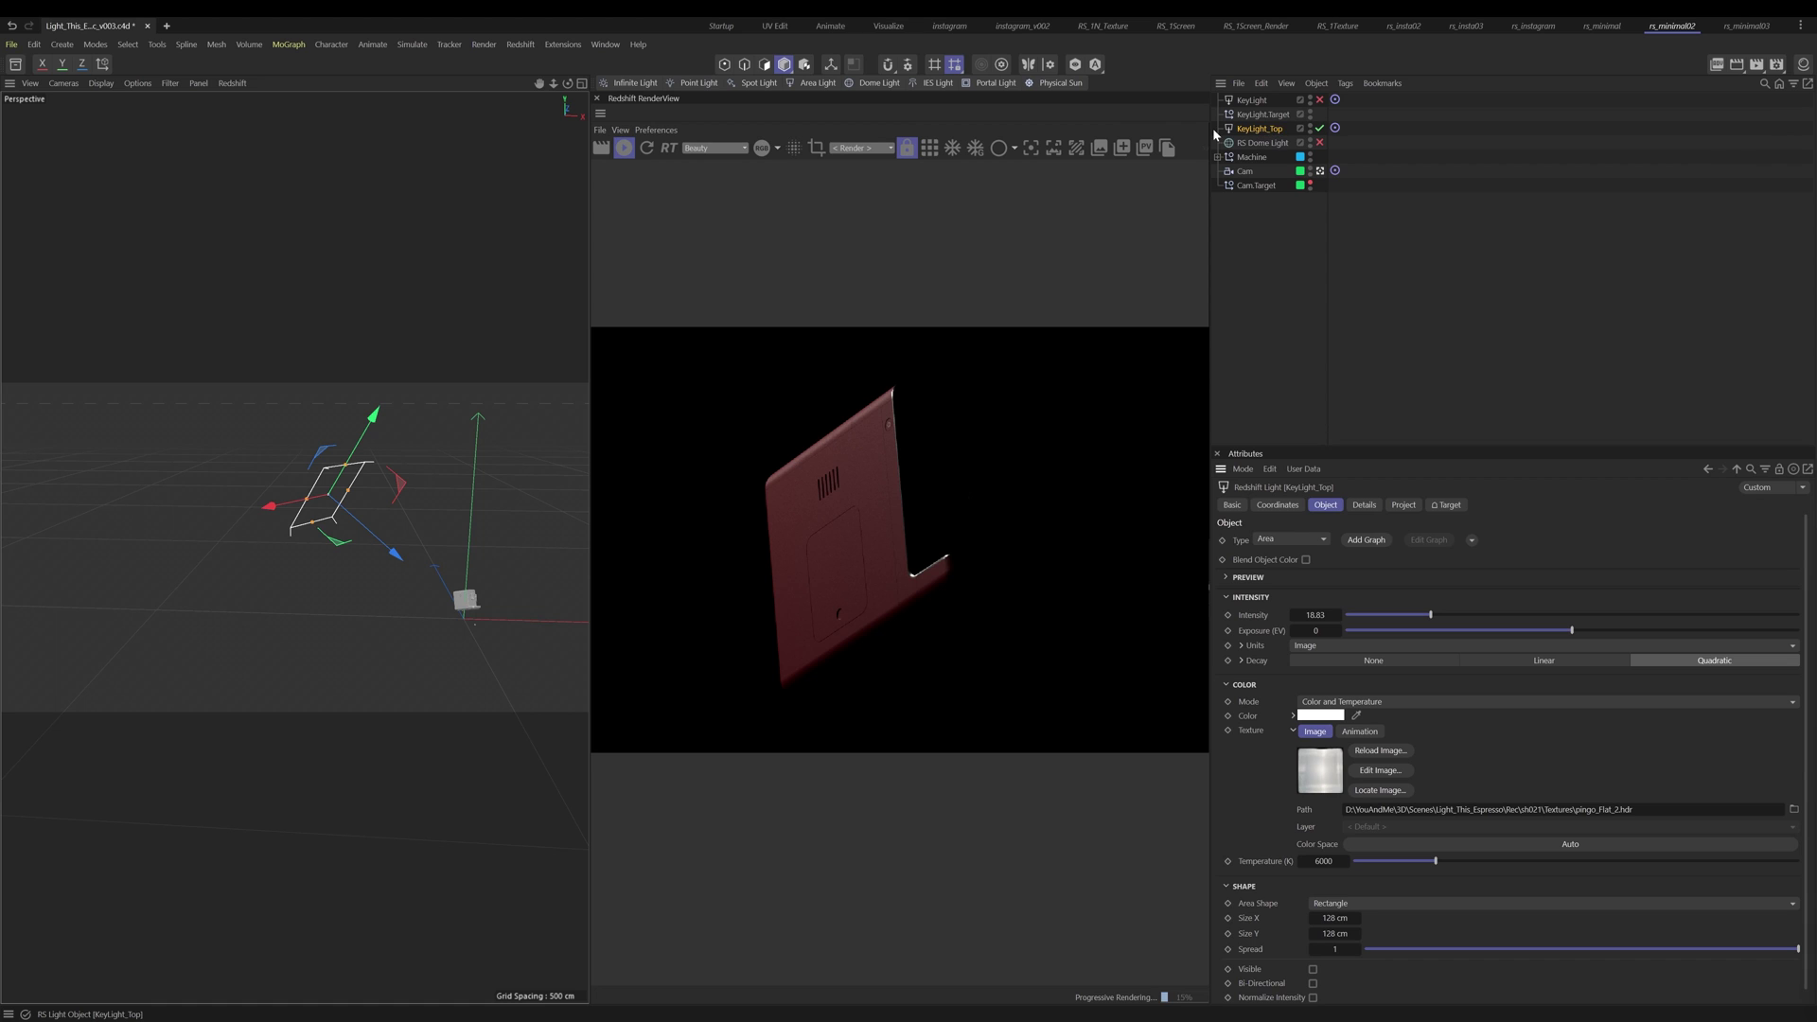
left_click(1321, 99)
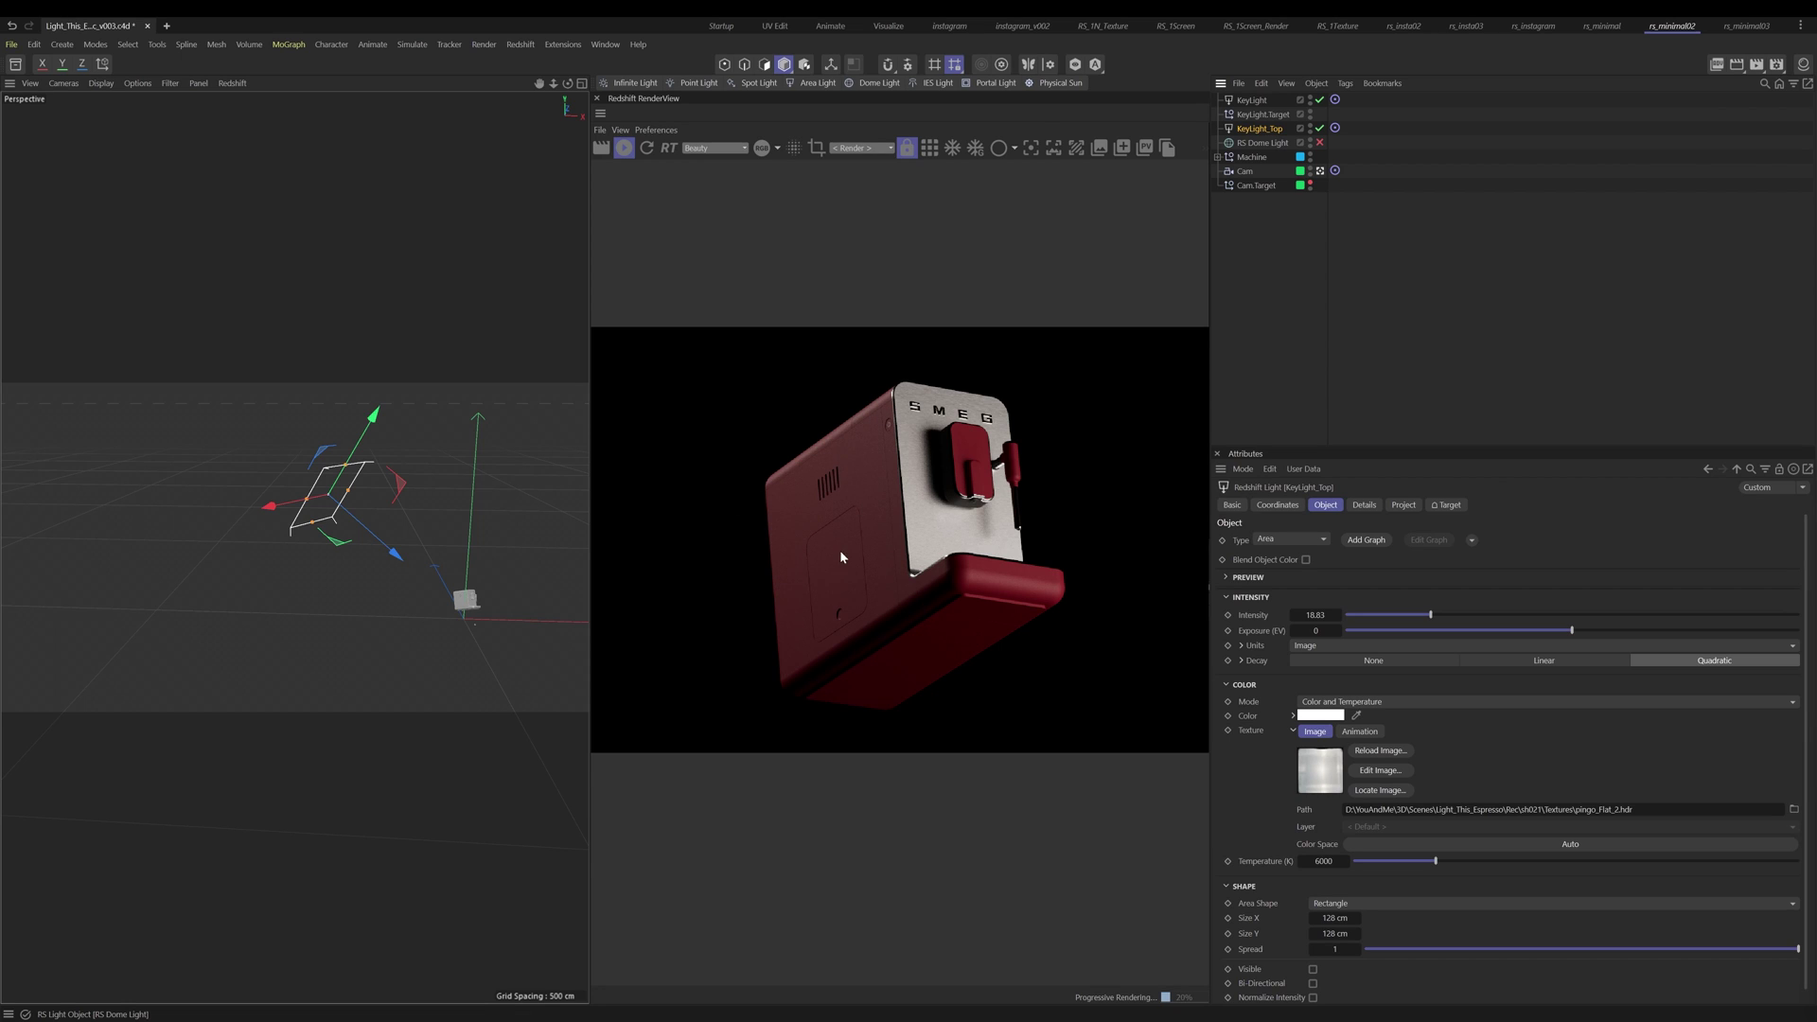
key("ctrl+s")
Step: Duplicate KeyLight_Top directly below itself and name the copy WarmLight_Btm
left_click_drag(1247, 129, 1252, 138, "ctrl")
double_click(1255, 143)
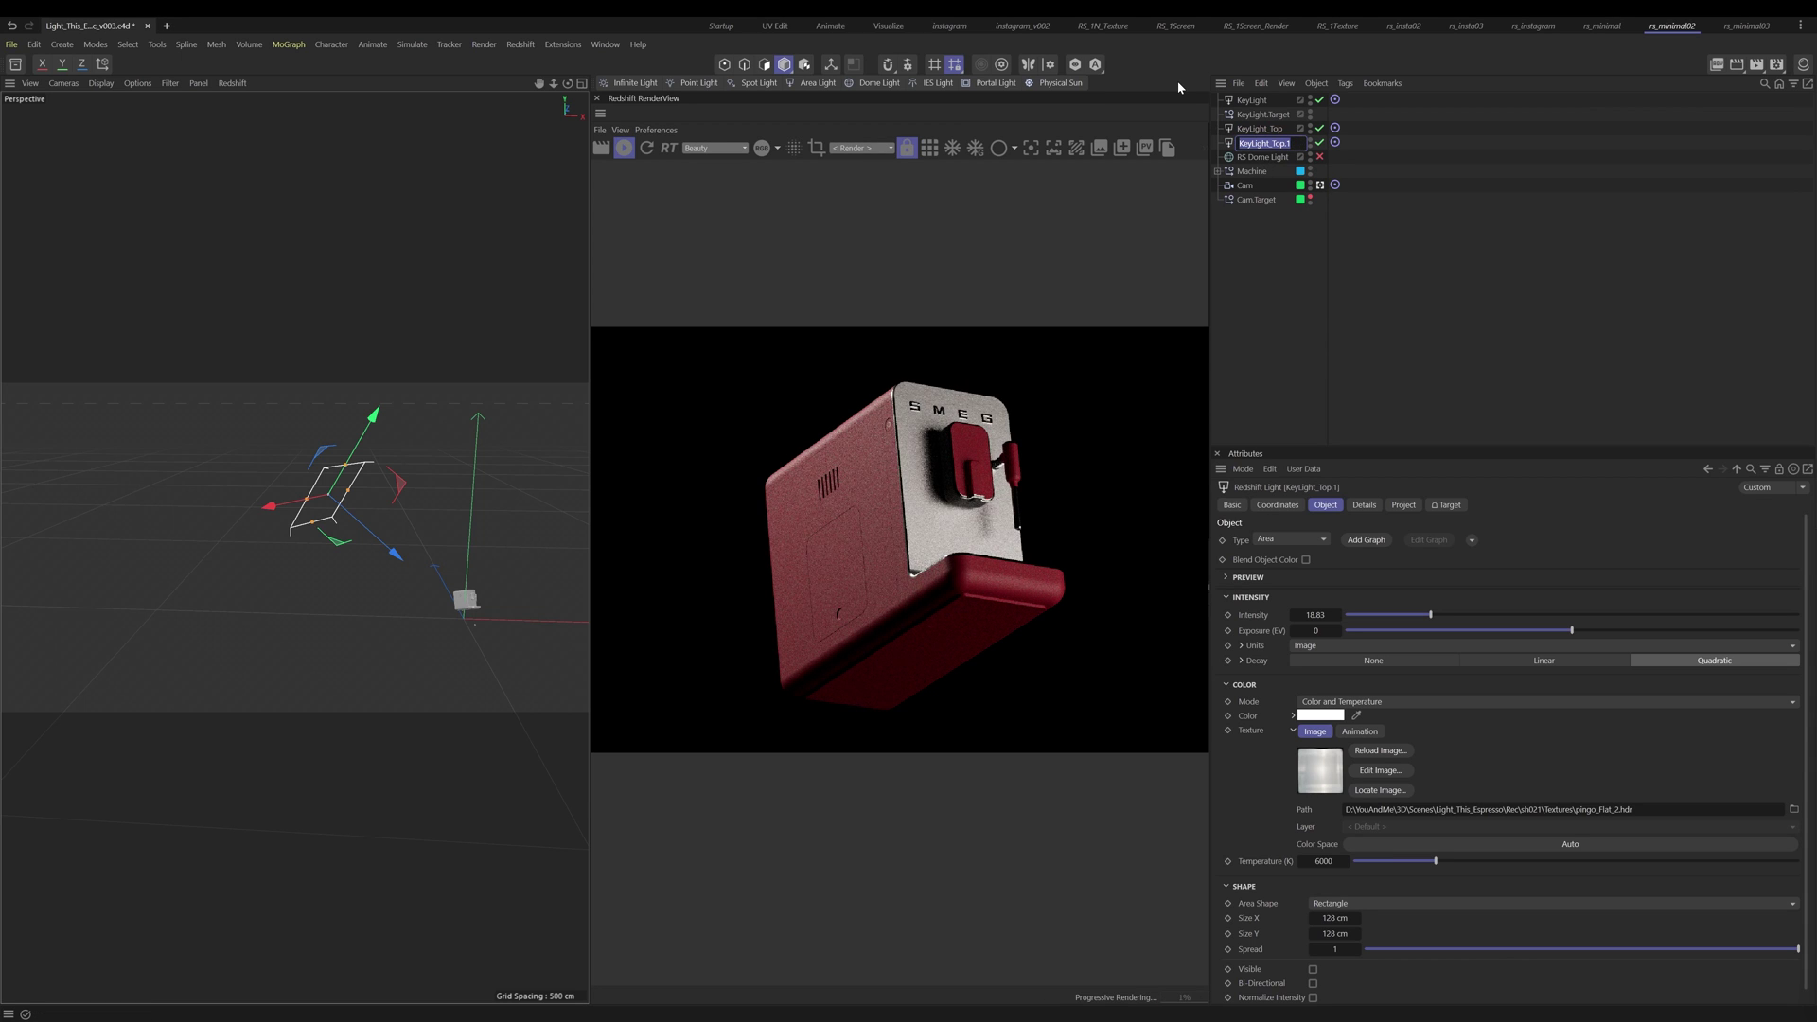
type("WarmLight_Btm")
key("Return")
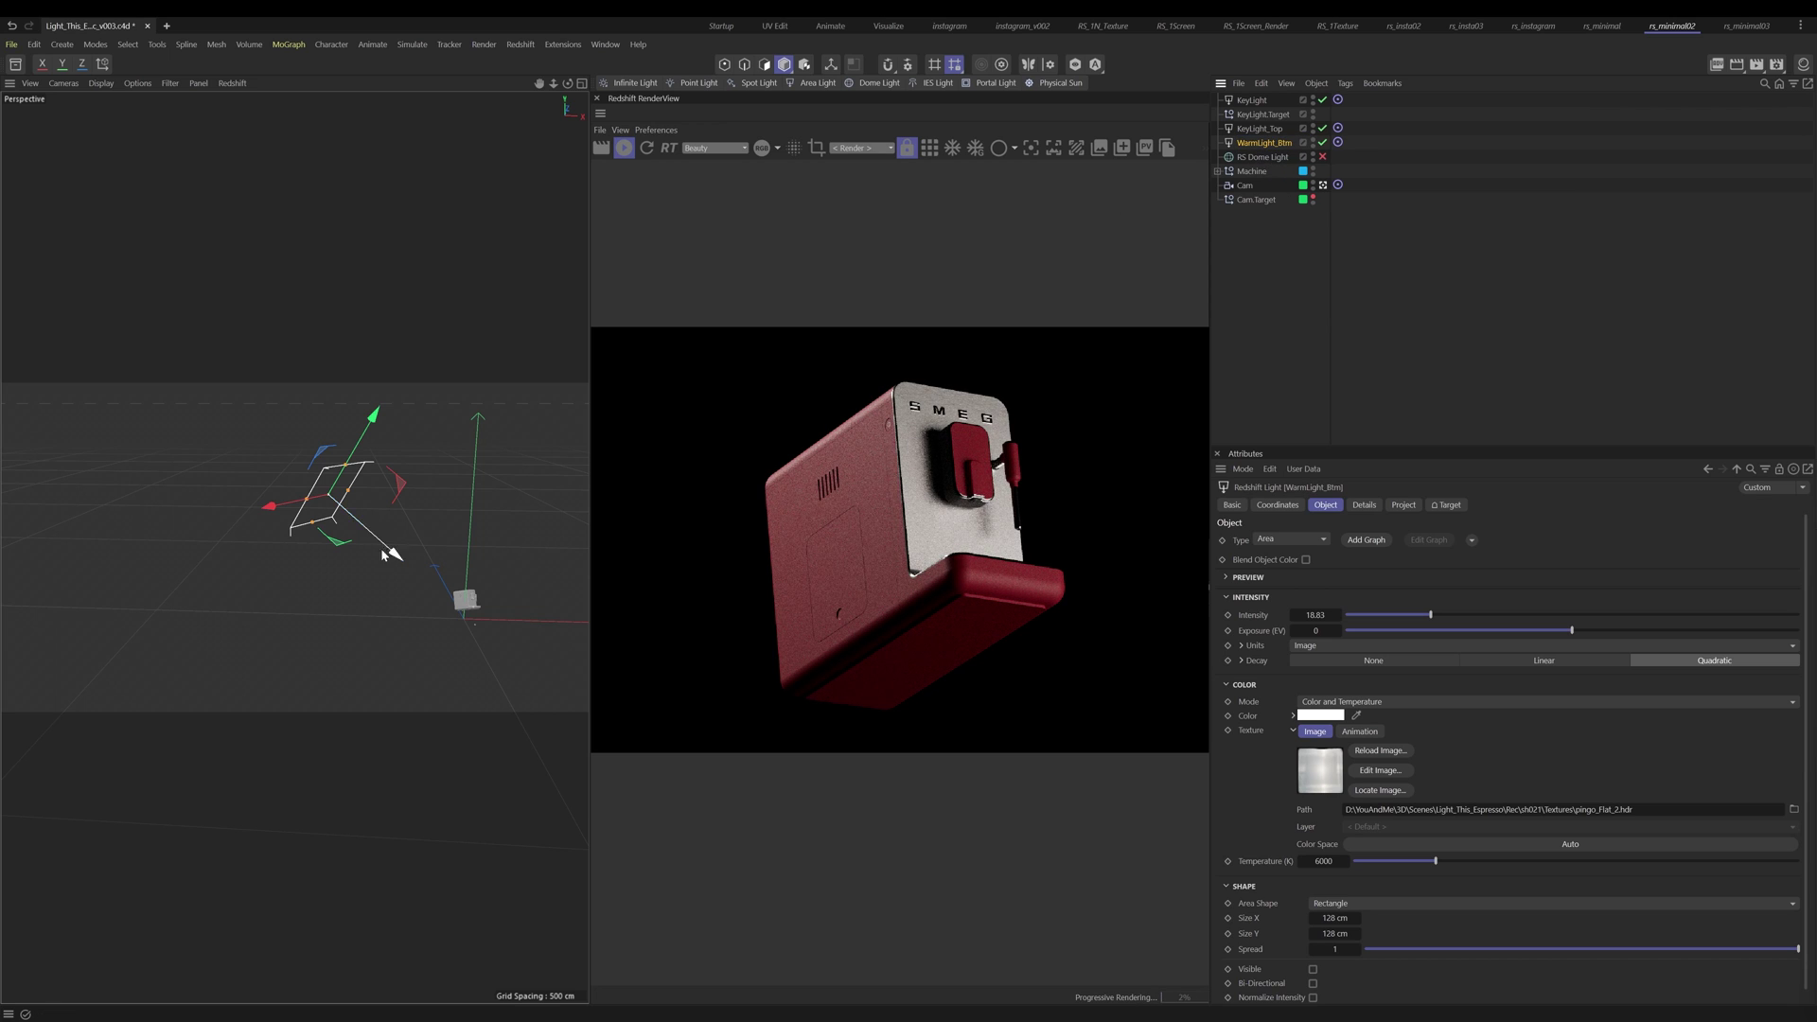
Step: Lower WarmLight_Btm beneath the level of the coffee machine and disable KeyLight and KeyLight_Top
middle_click_drag(374, 558, 460, 544, "alt")
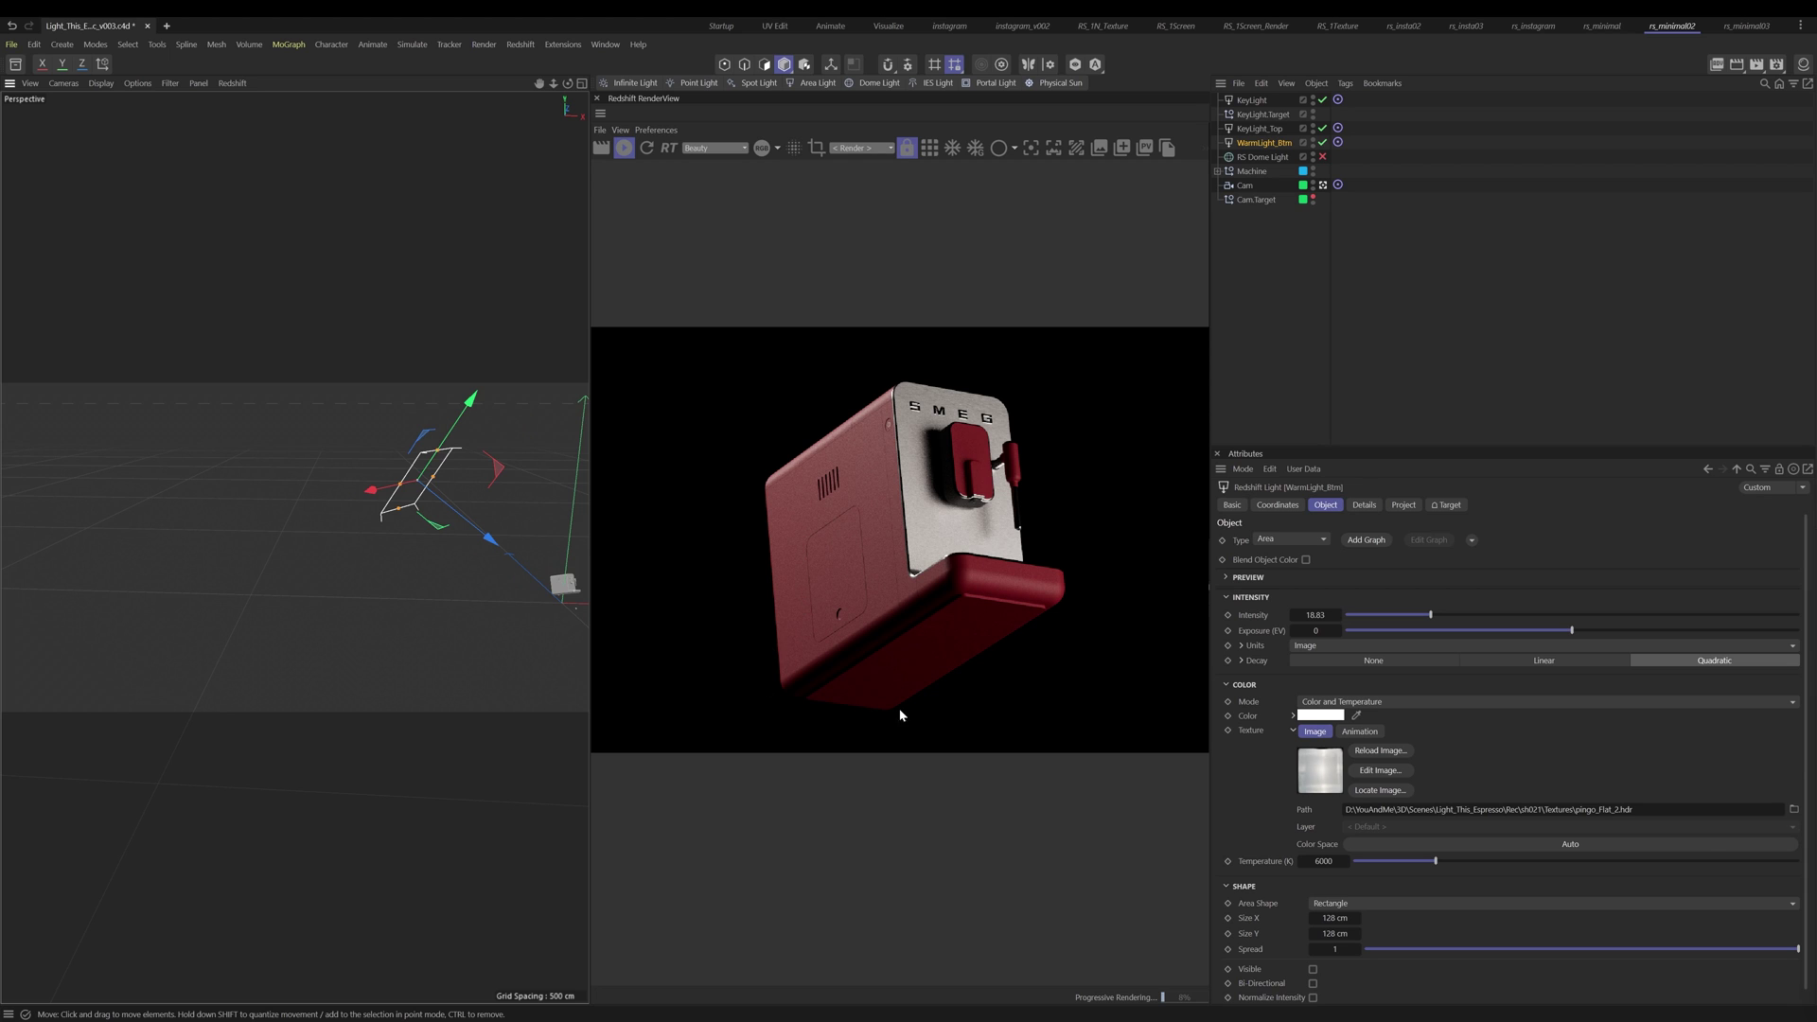
middle_click_drag(350, 556, 330, 549, "alt")
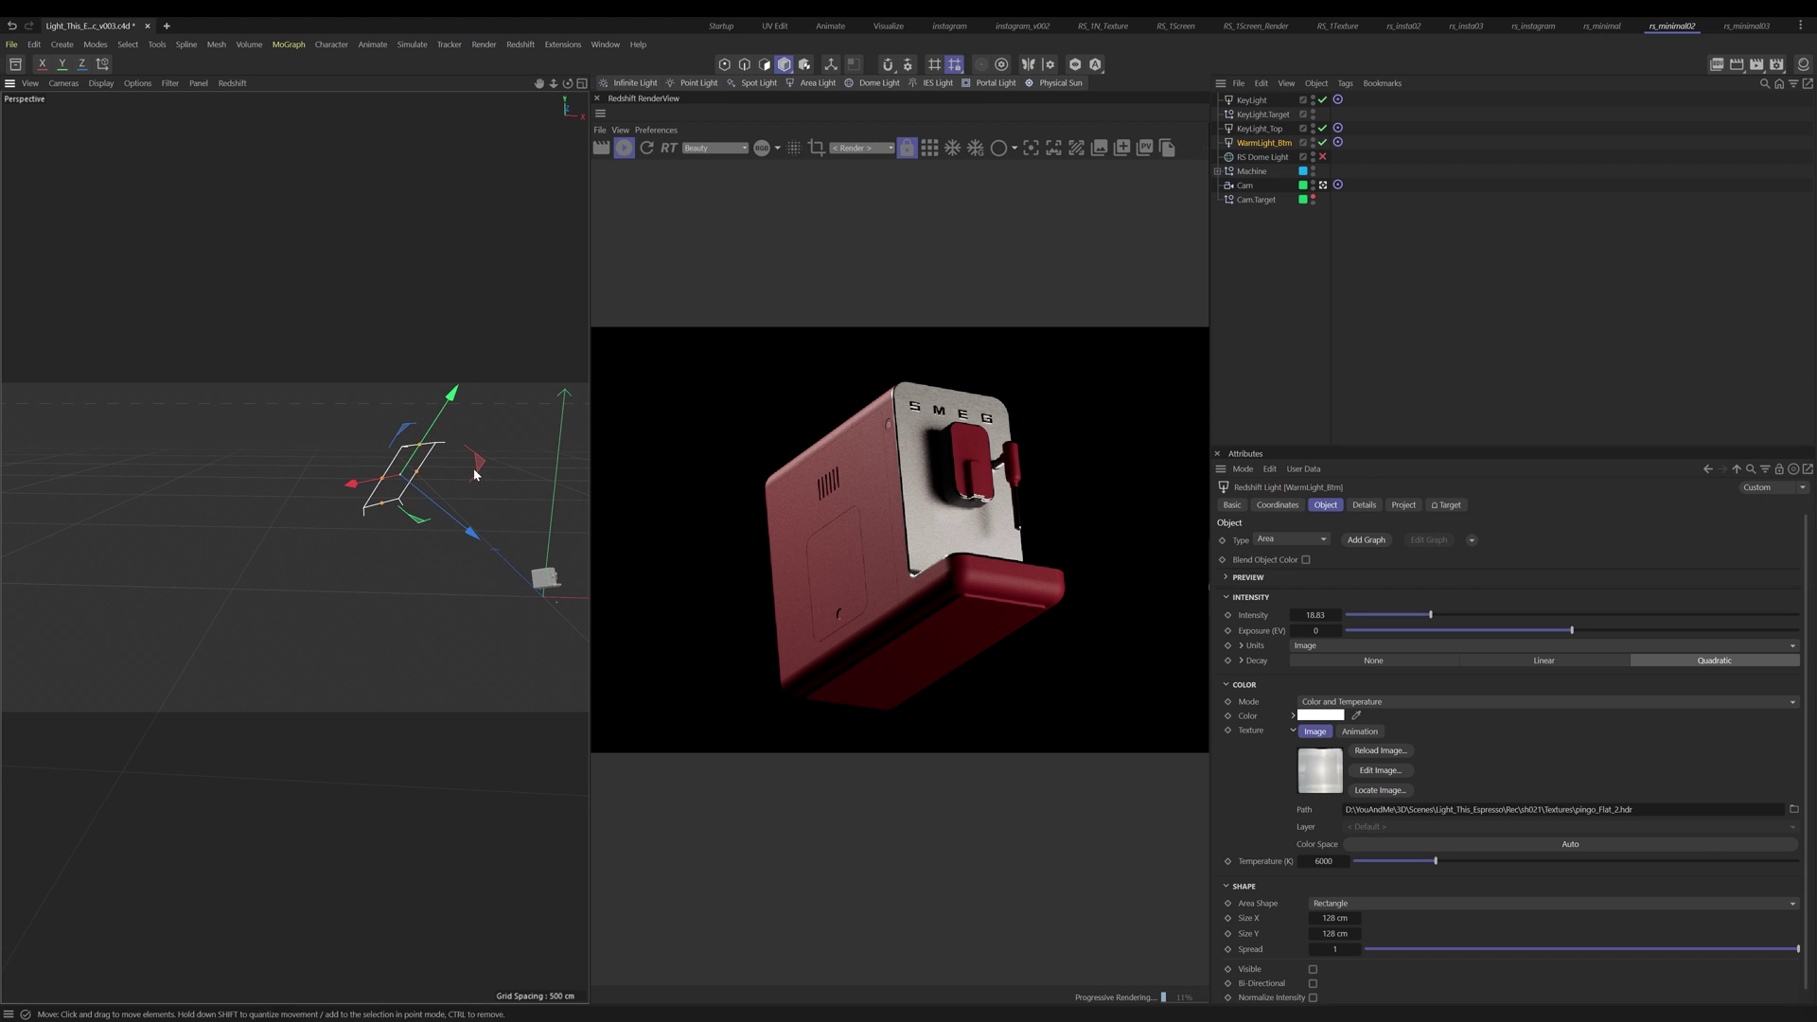
left_click_drag(477, 468, 485, 647)
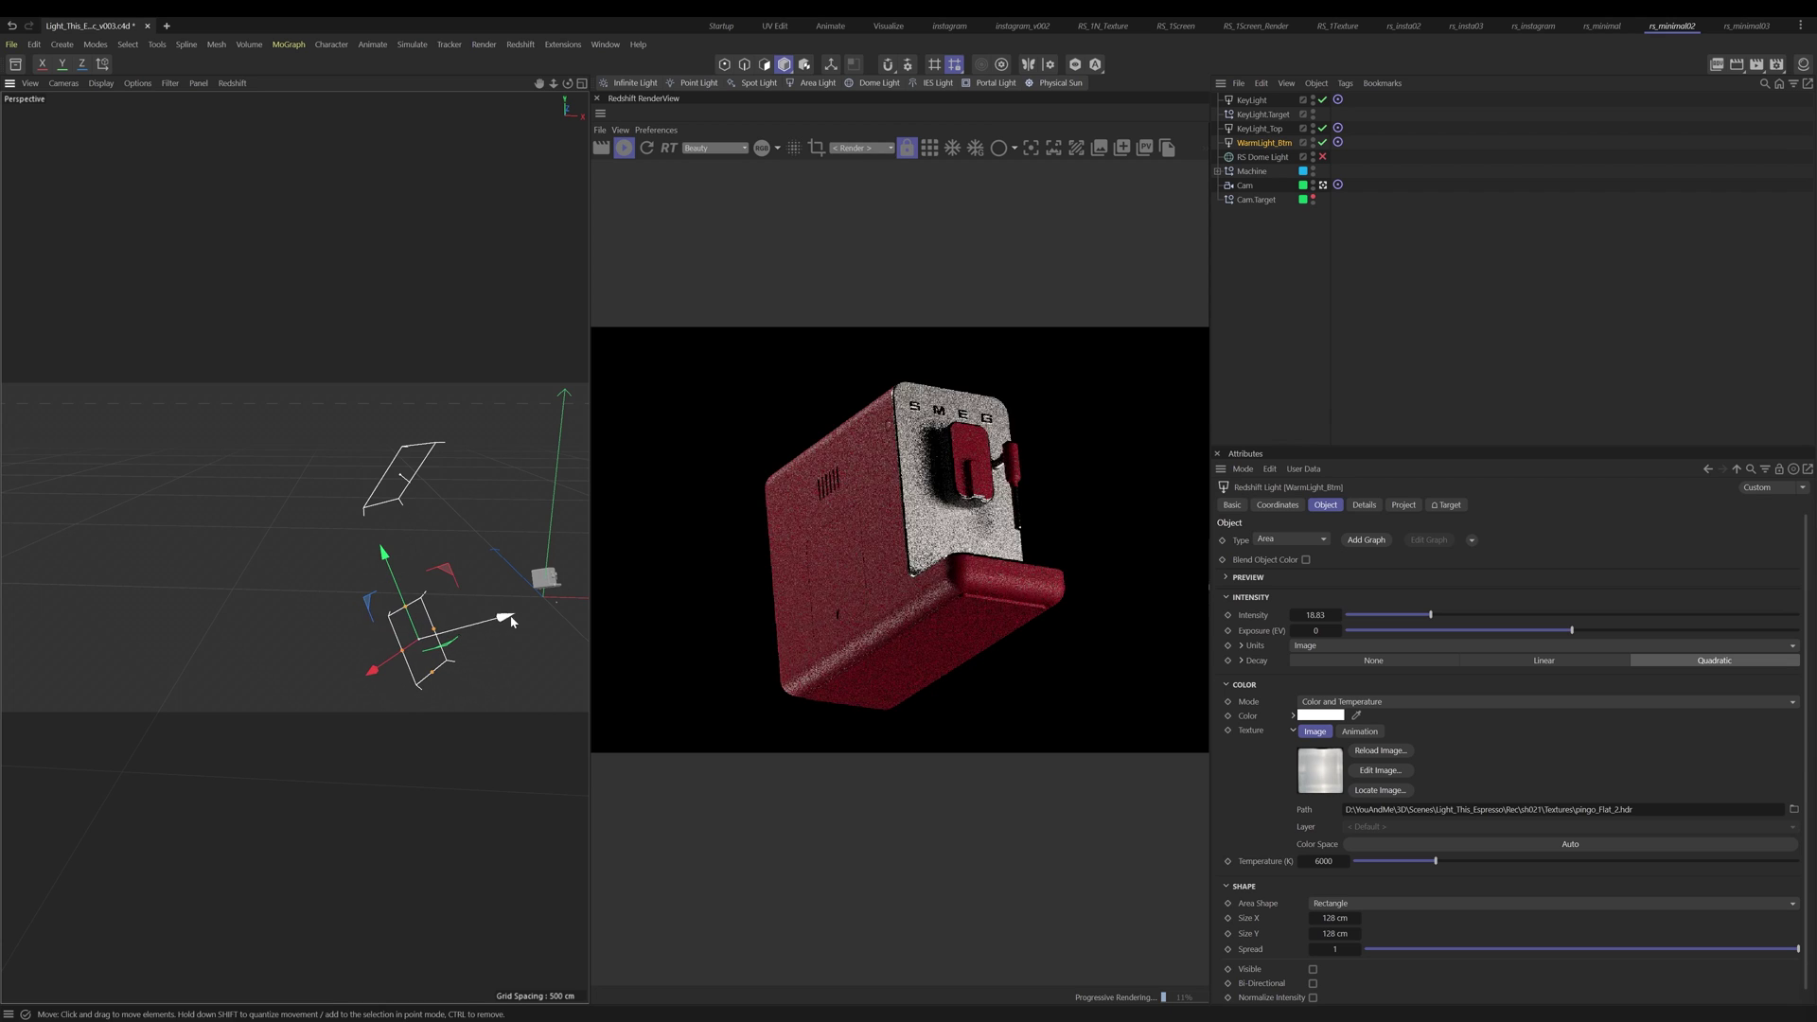
left_click(1324, 100)
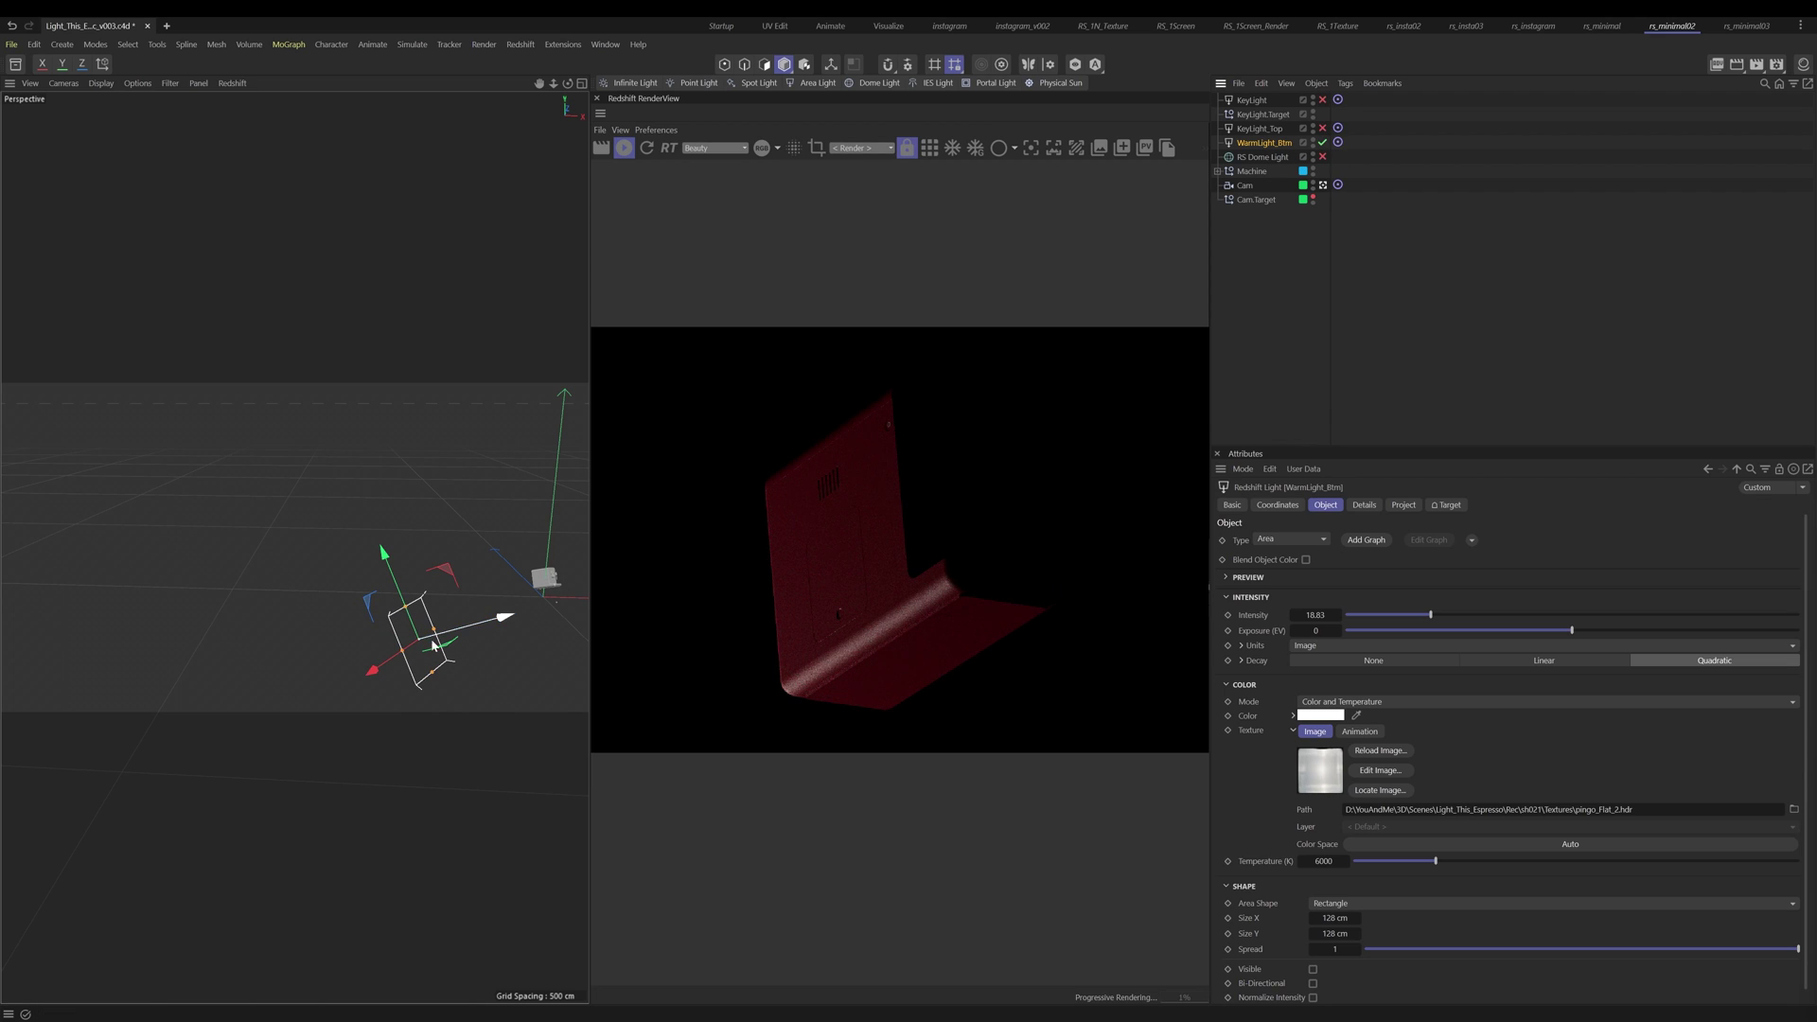
Step: Duplicate the KeyLight.Target null below WarmLight_Btm and name the copy WarmLight.Target
left_click_drag(460, 635, 489, 555, "alt")
middle_click_drag(489, 554, 394, 570, "alt")
right_click_drag(394, 570, 571, 600, "alt")
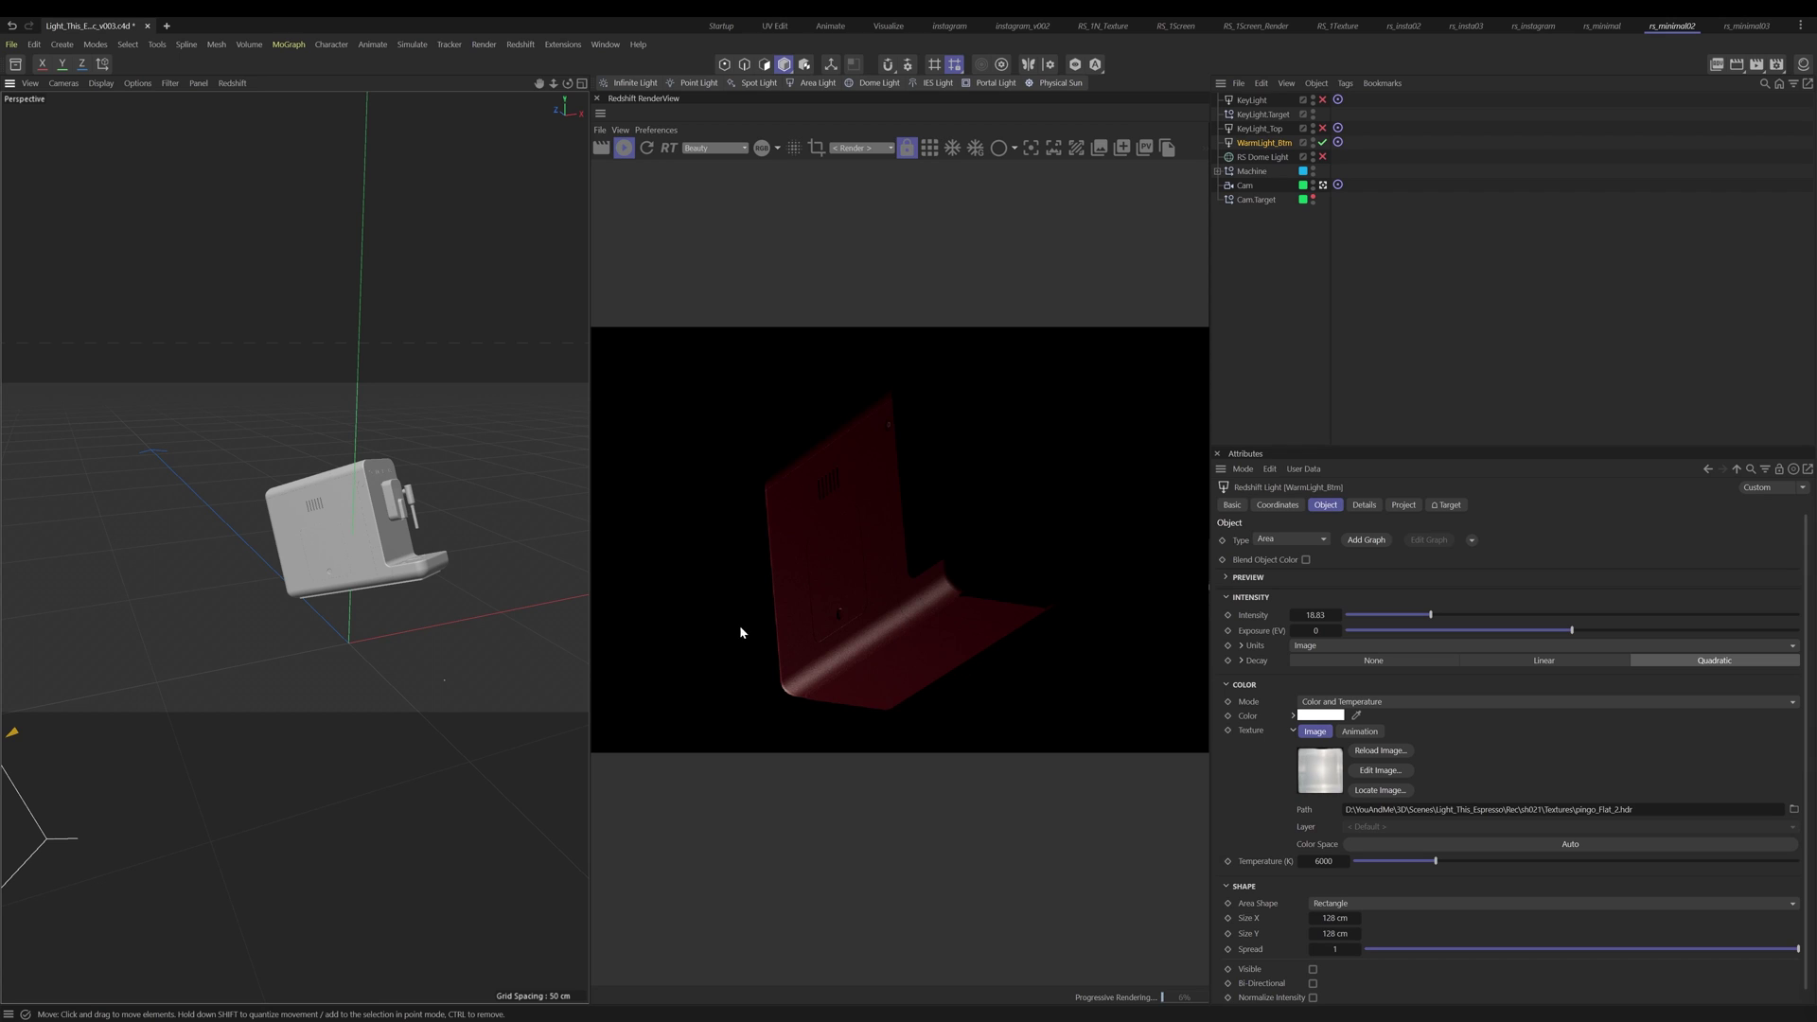
left_click(1262, 130)
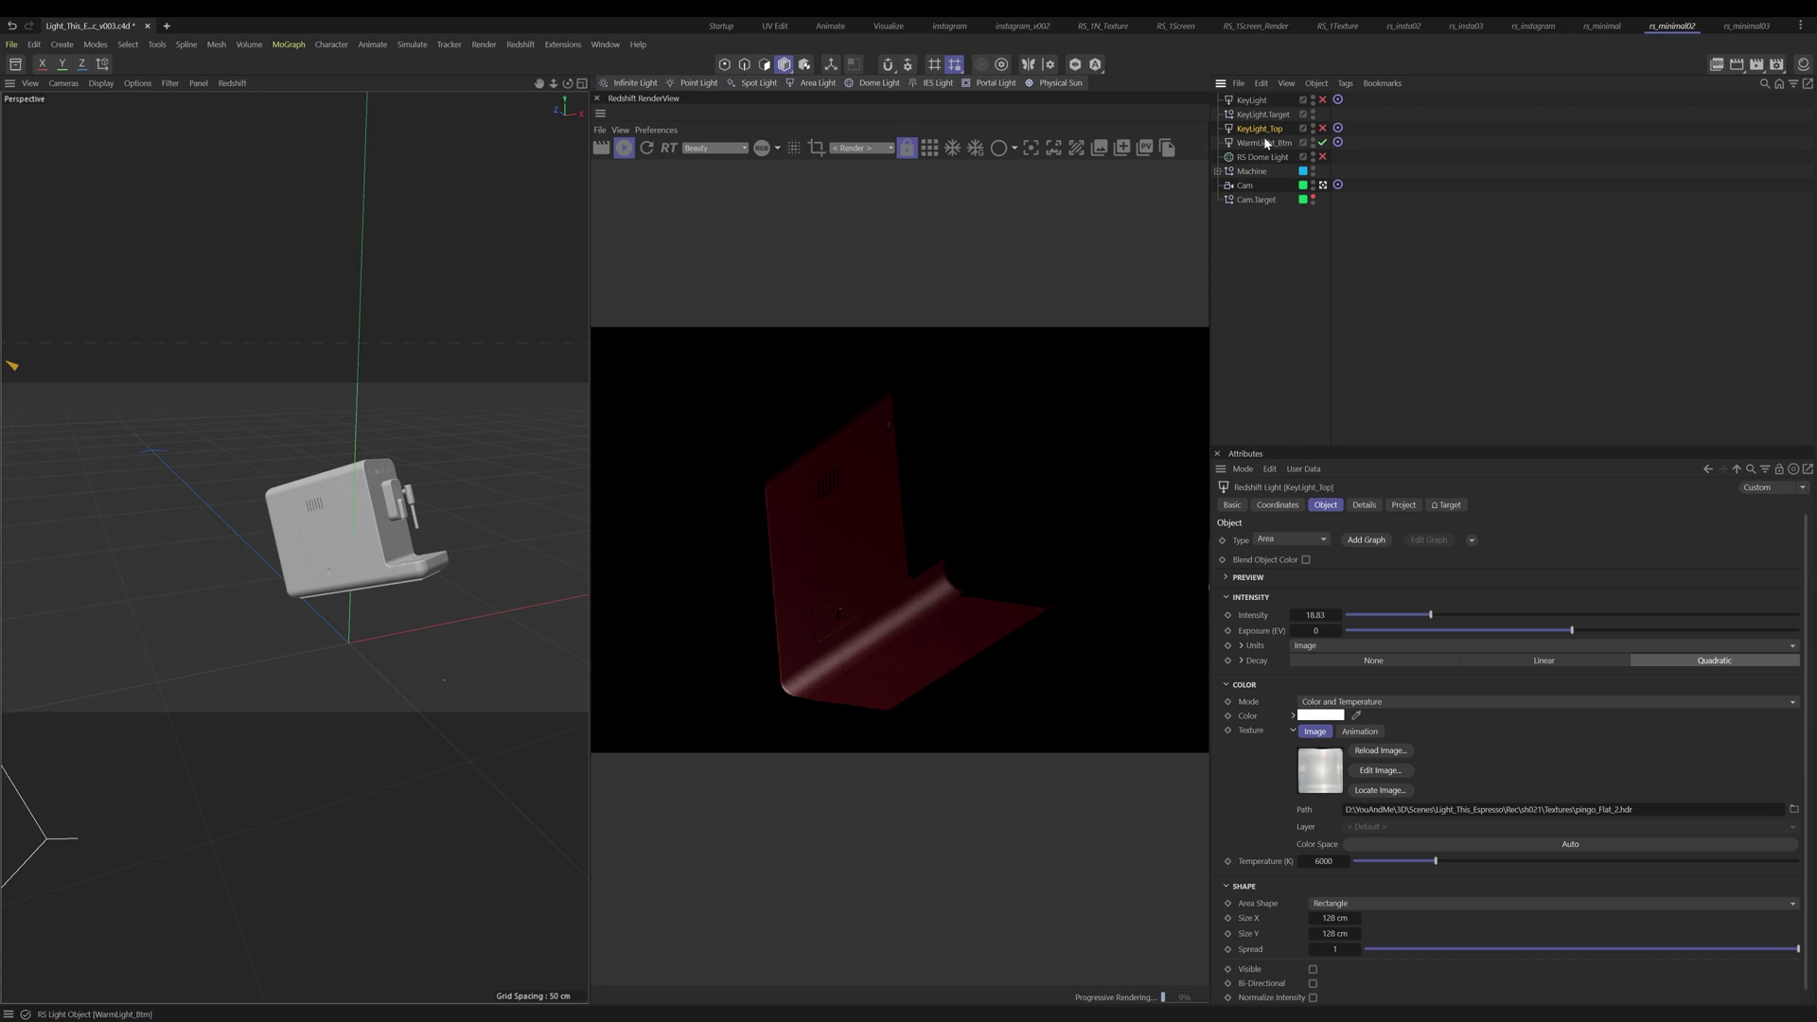
left_click(1255, 115)
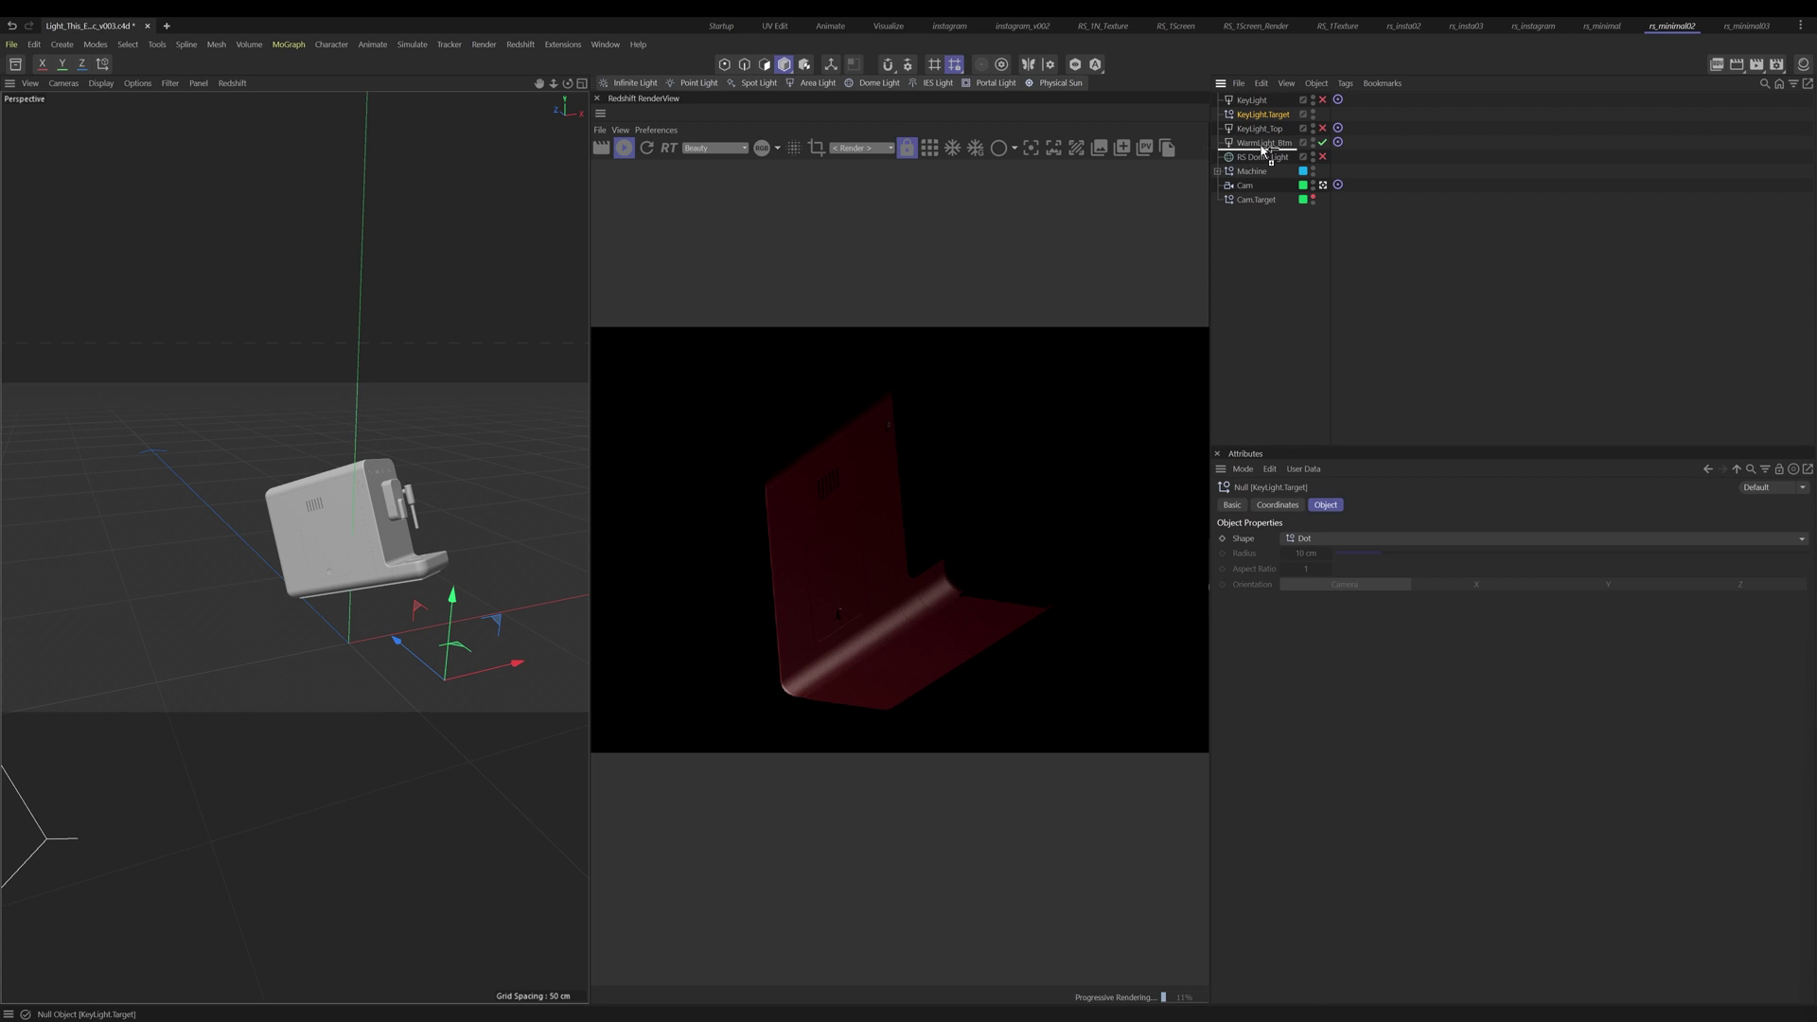
left_click_drag(1264, 150, 1264, 152, "ctrl")
double_click(1262, 157)
type("Warm")
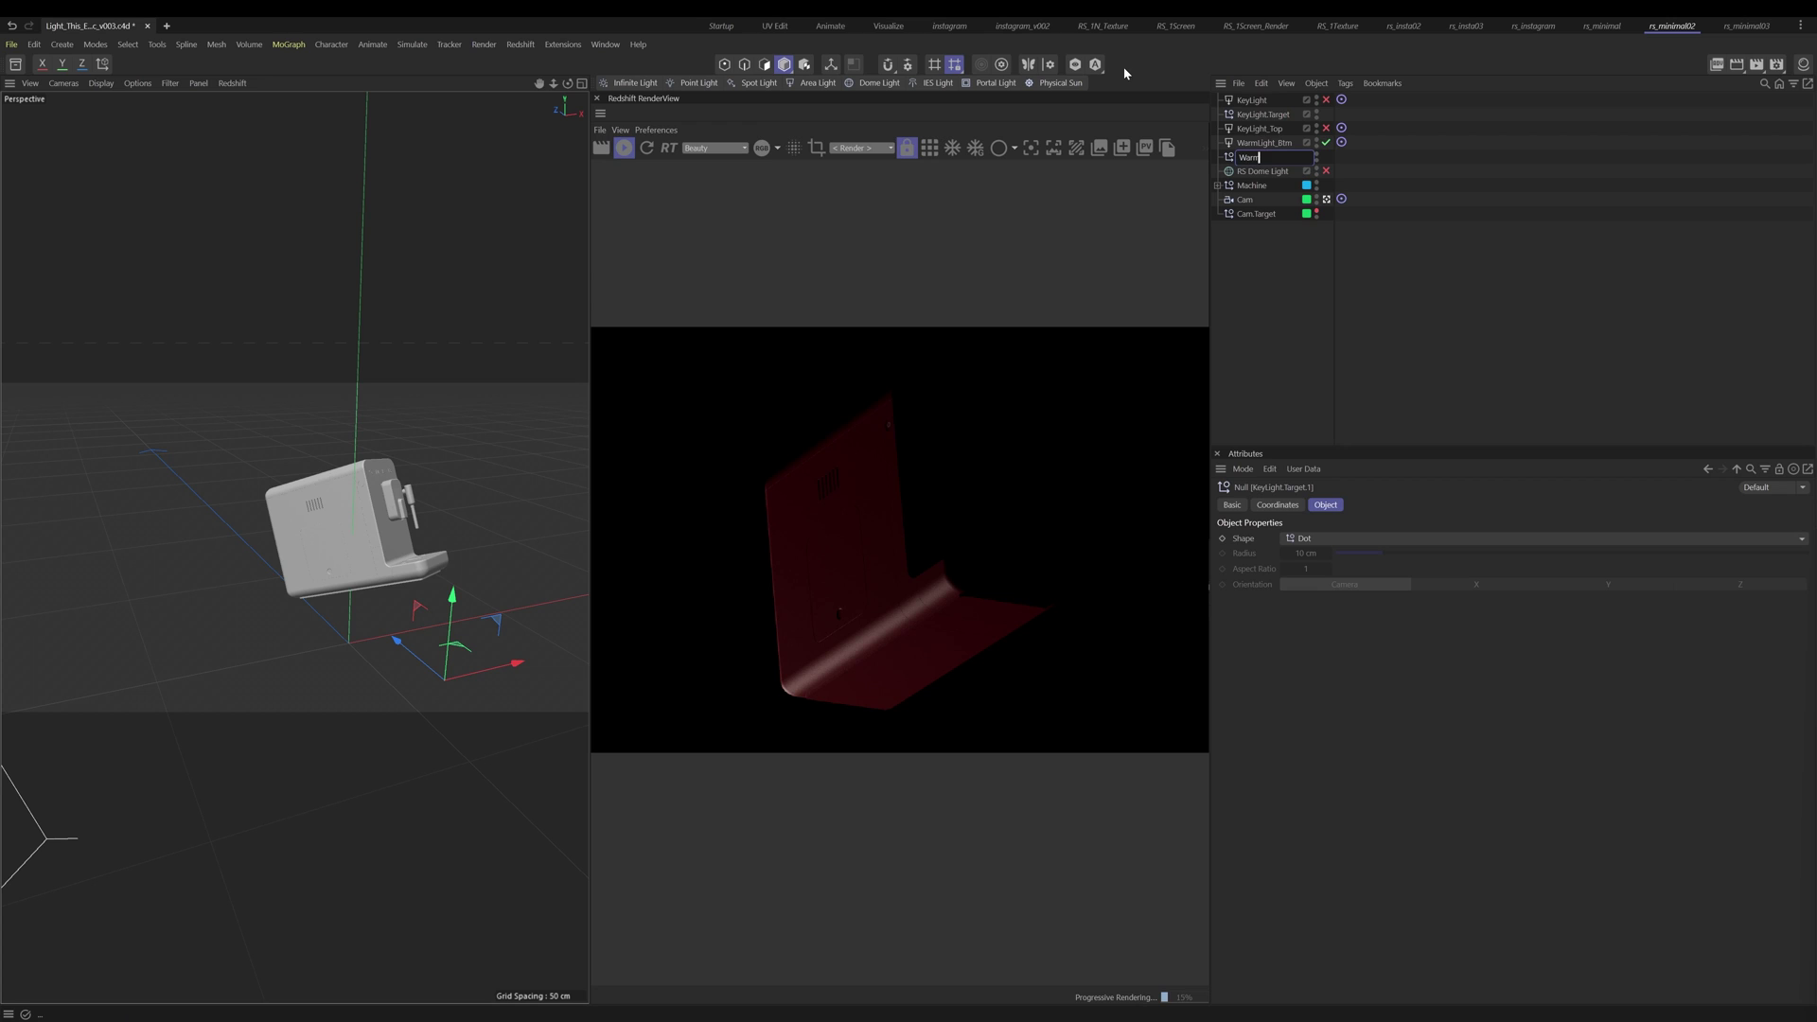
type("Light.Target")
key("Return")
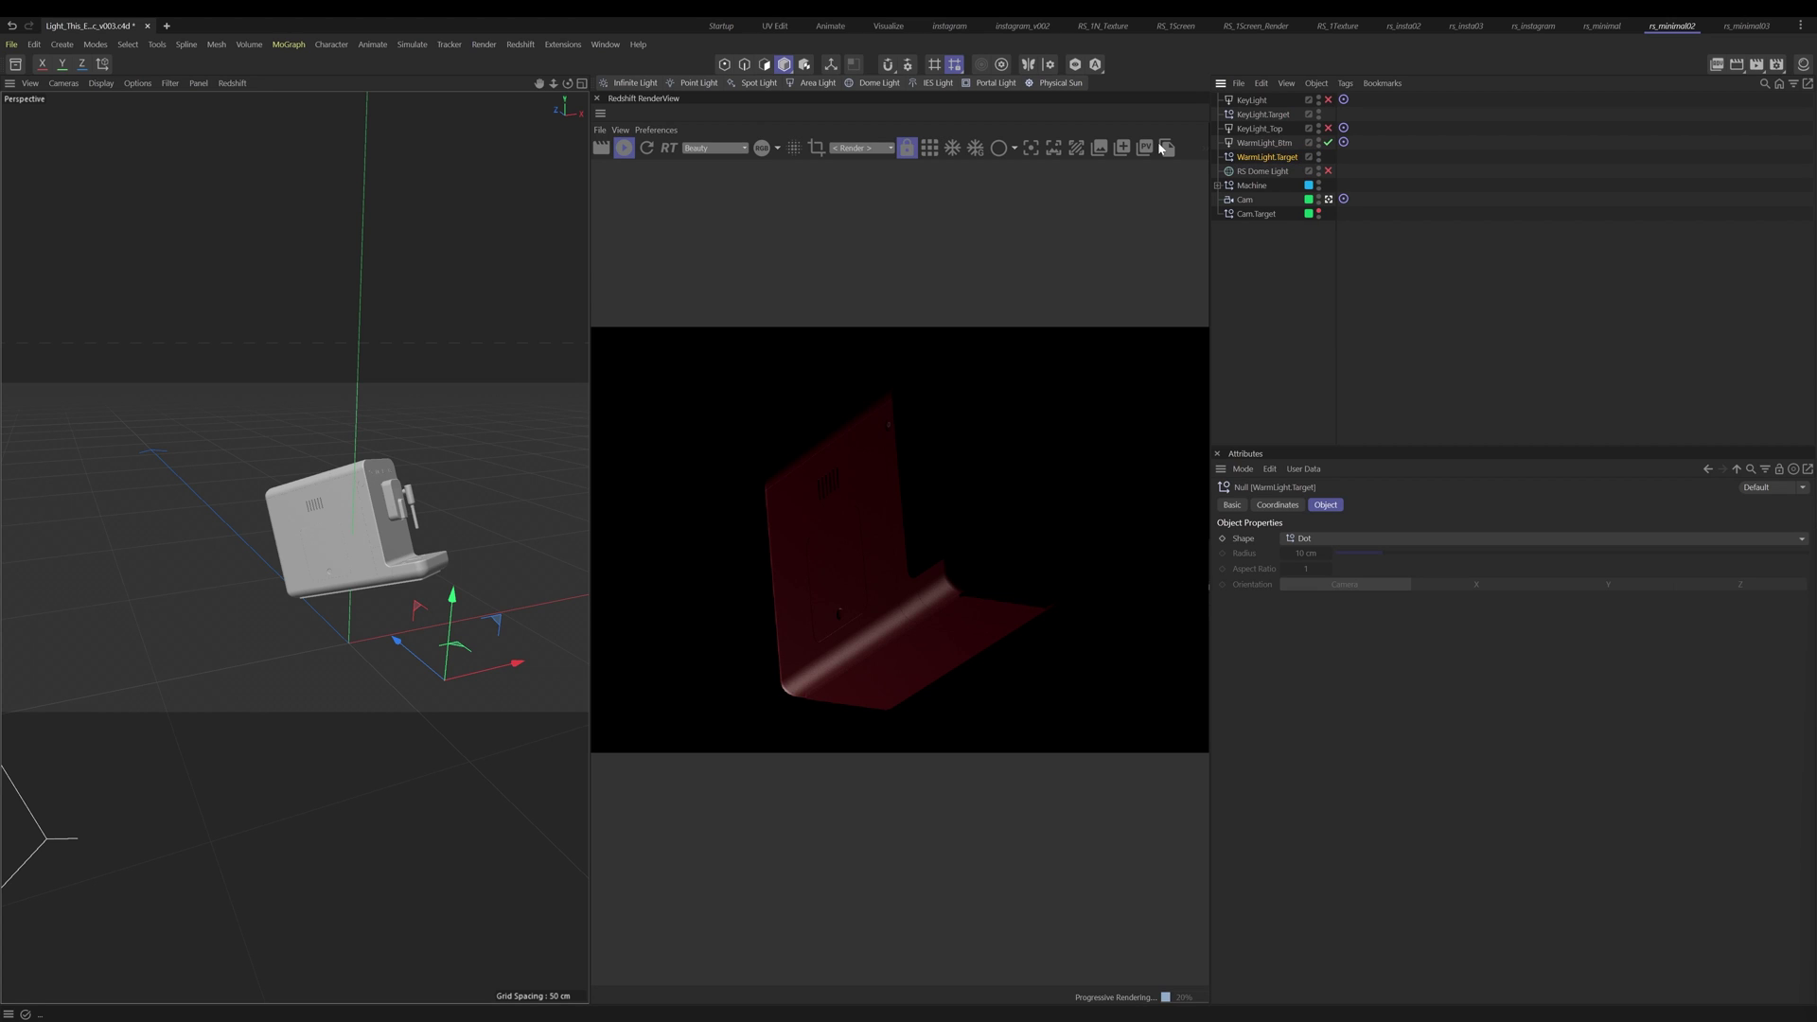
Step: Assign WarmLight.Target as WarmLight_Btm's target object and move the null to the machine's lower rear corner in the front view
left_click(1343, 142)
left_click_drag(1334, 161, 1369, 545)
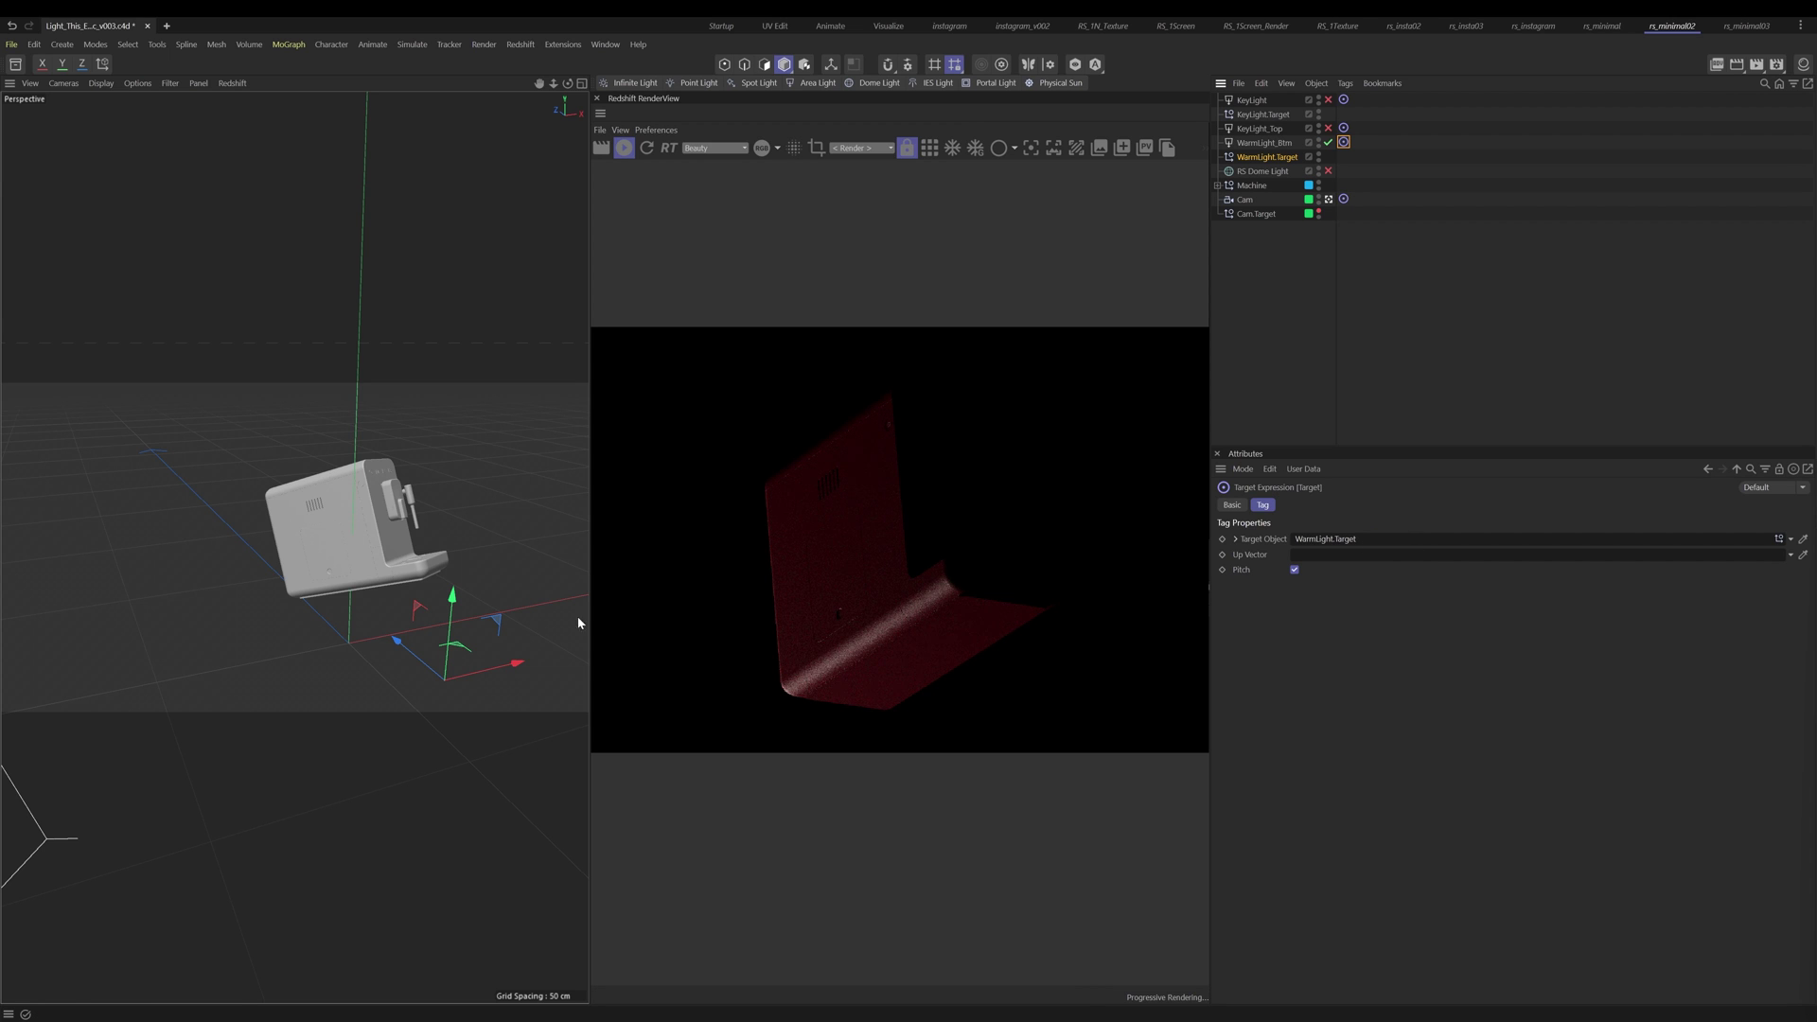
left_click_drag(414, 658, 215, 727)
key("F4")
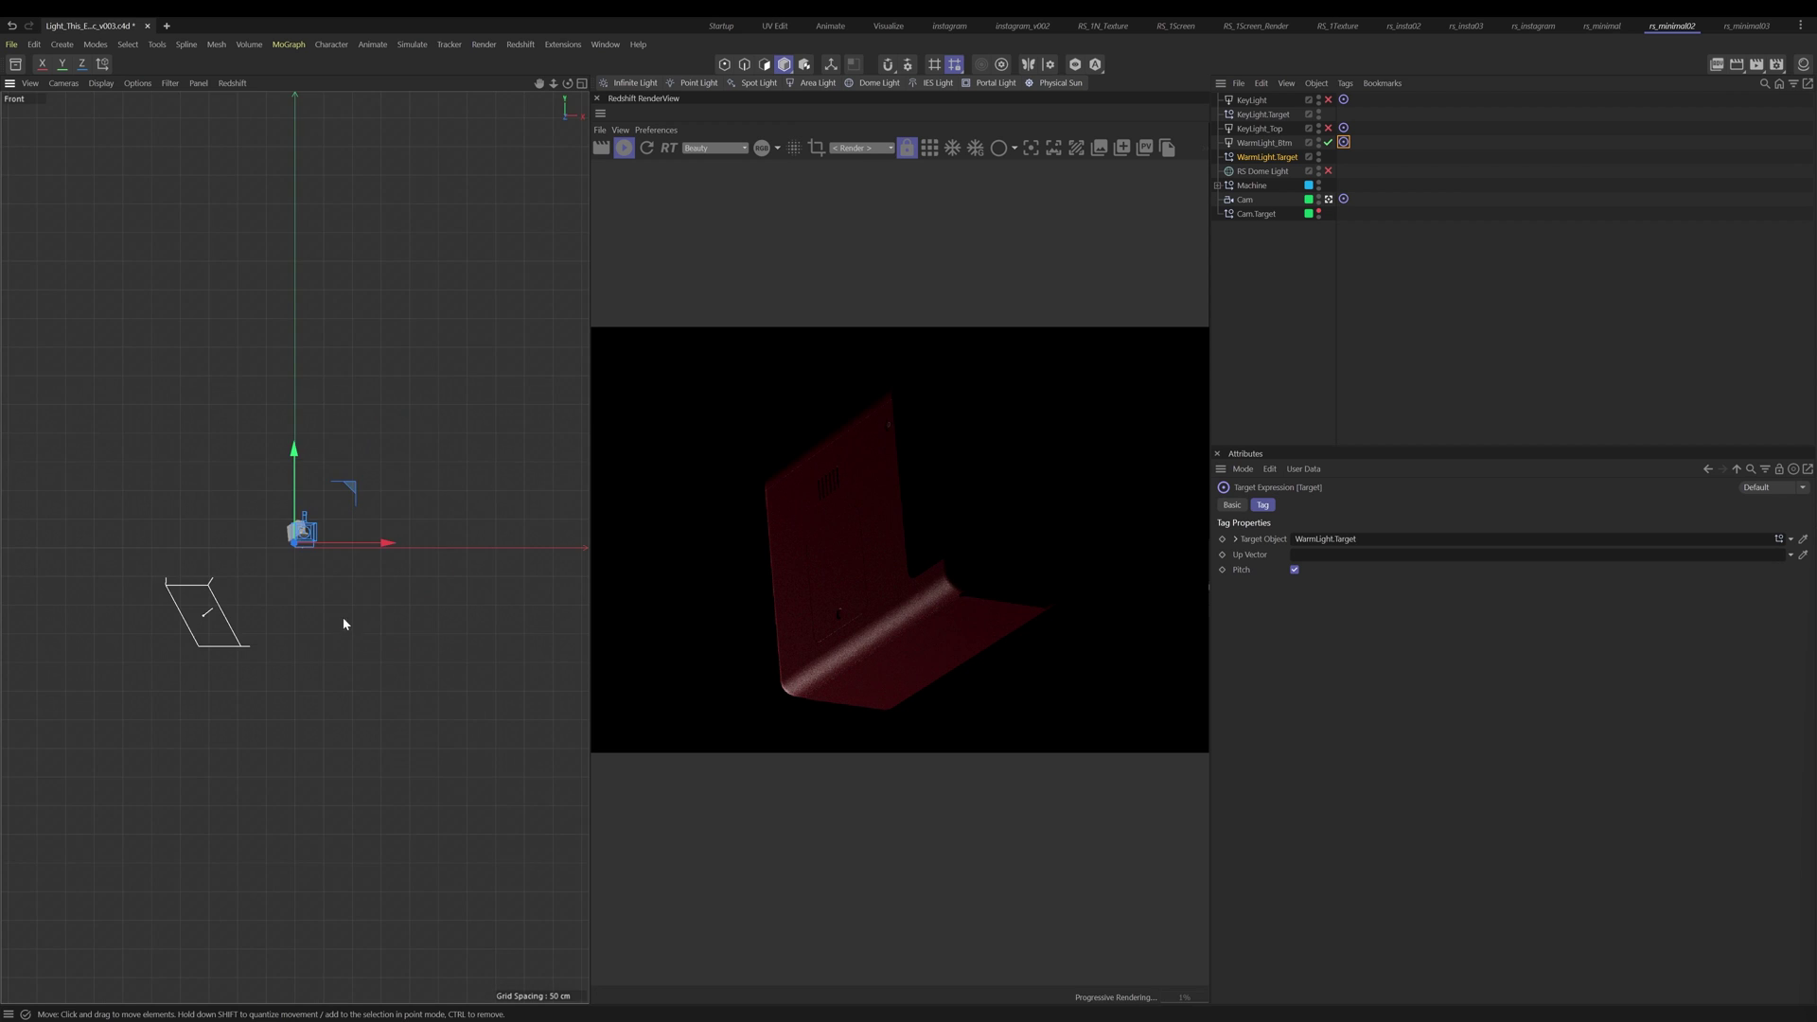
right_click_drag(227, 562, 319, 507, "alt")
middle_click_drag(320, 507, 211, 571, "alt")
right_click_drag(362, 524, 414, 528, "alt")
left_click_drag(432, 580, 356, 528)
left_click_drag(398, 558, 407, 561)
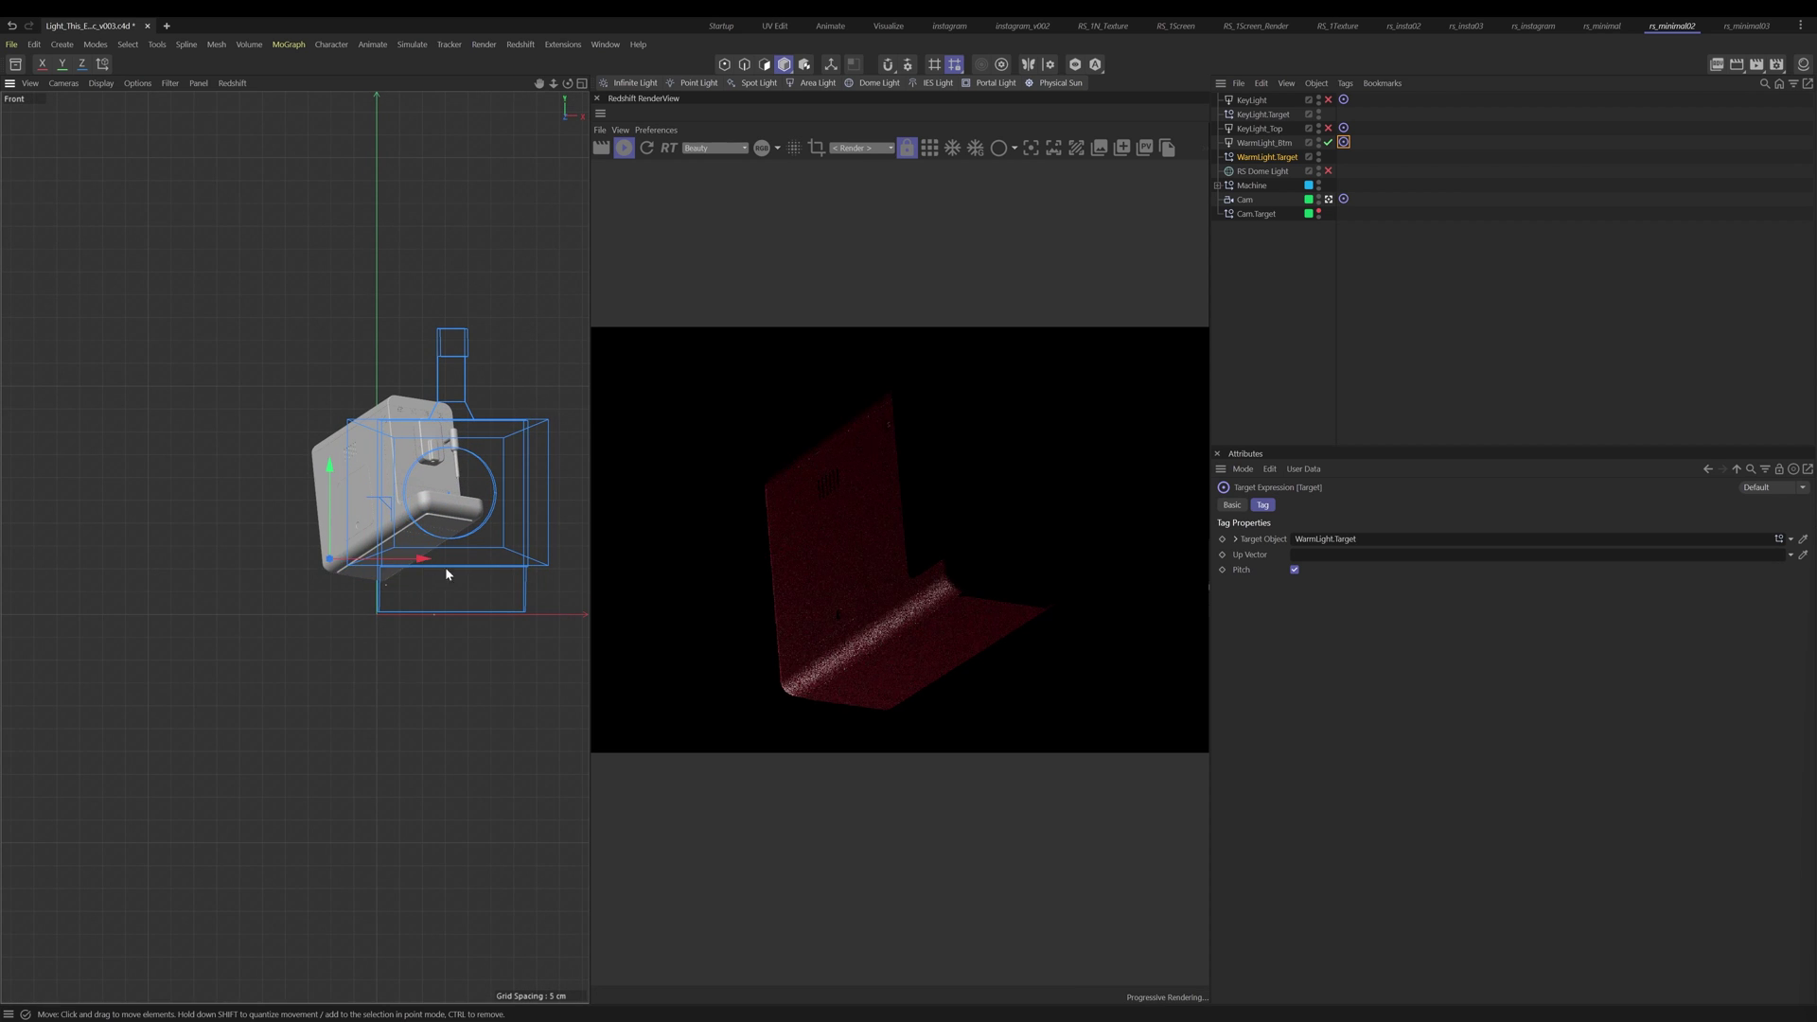
middle_click(445, 566)
middle_click(303, 479)
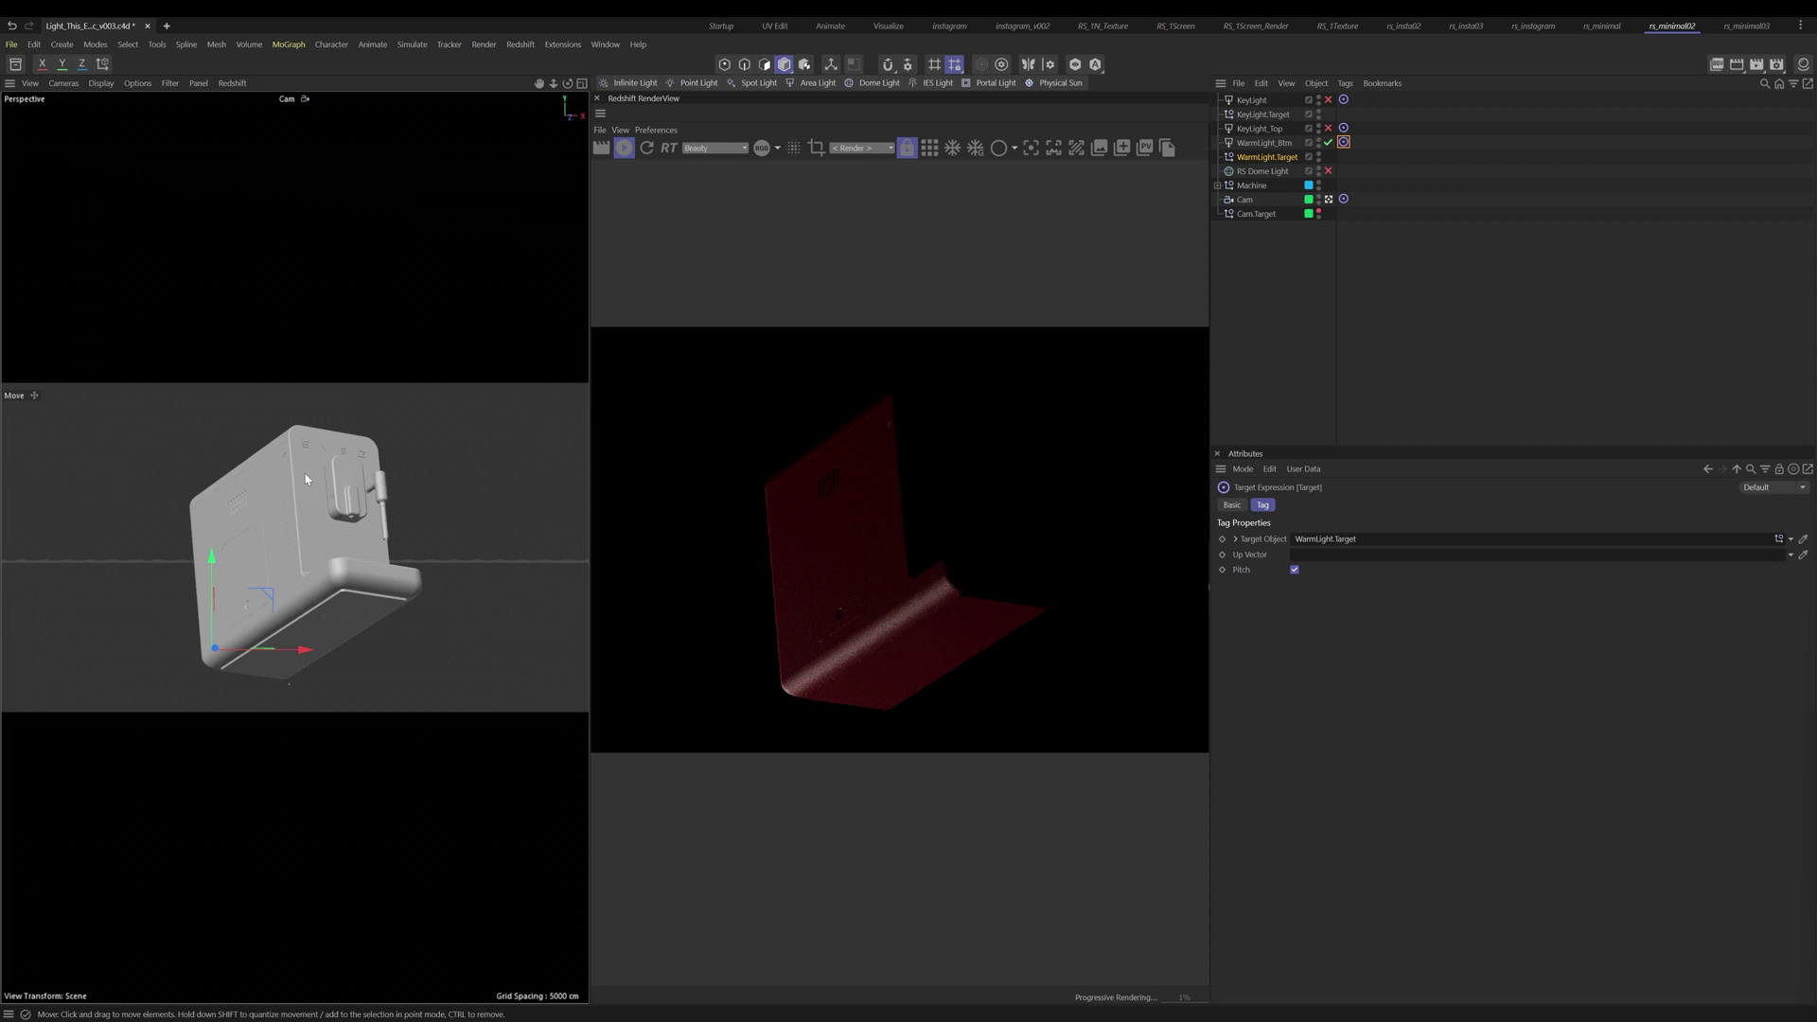
Step: Reduce WarmLight_Btm's spread to about 0.095
left_click(1267, 144)
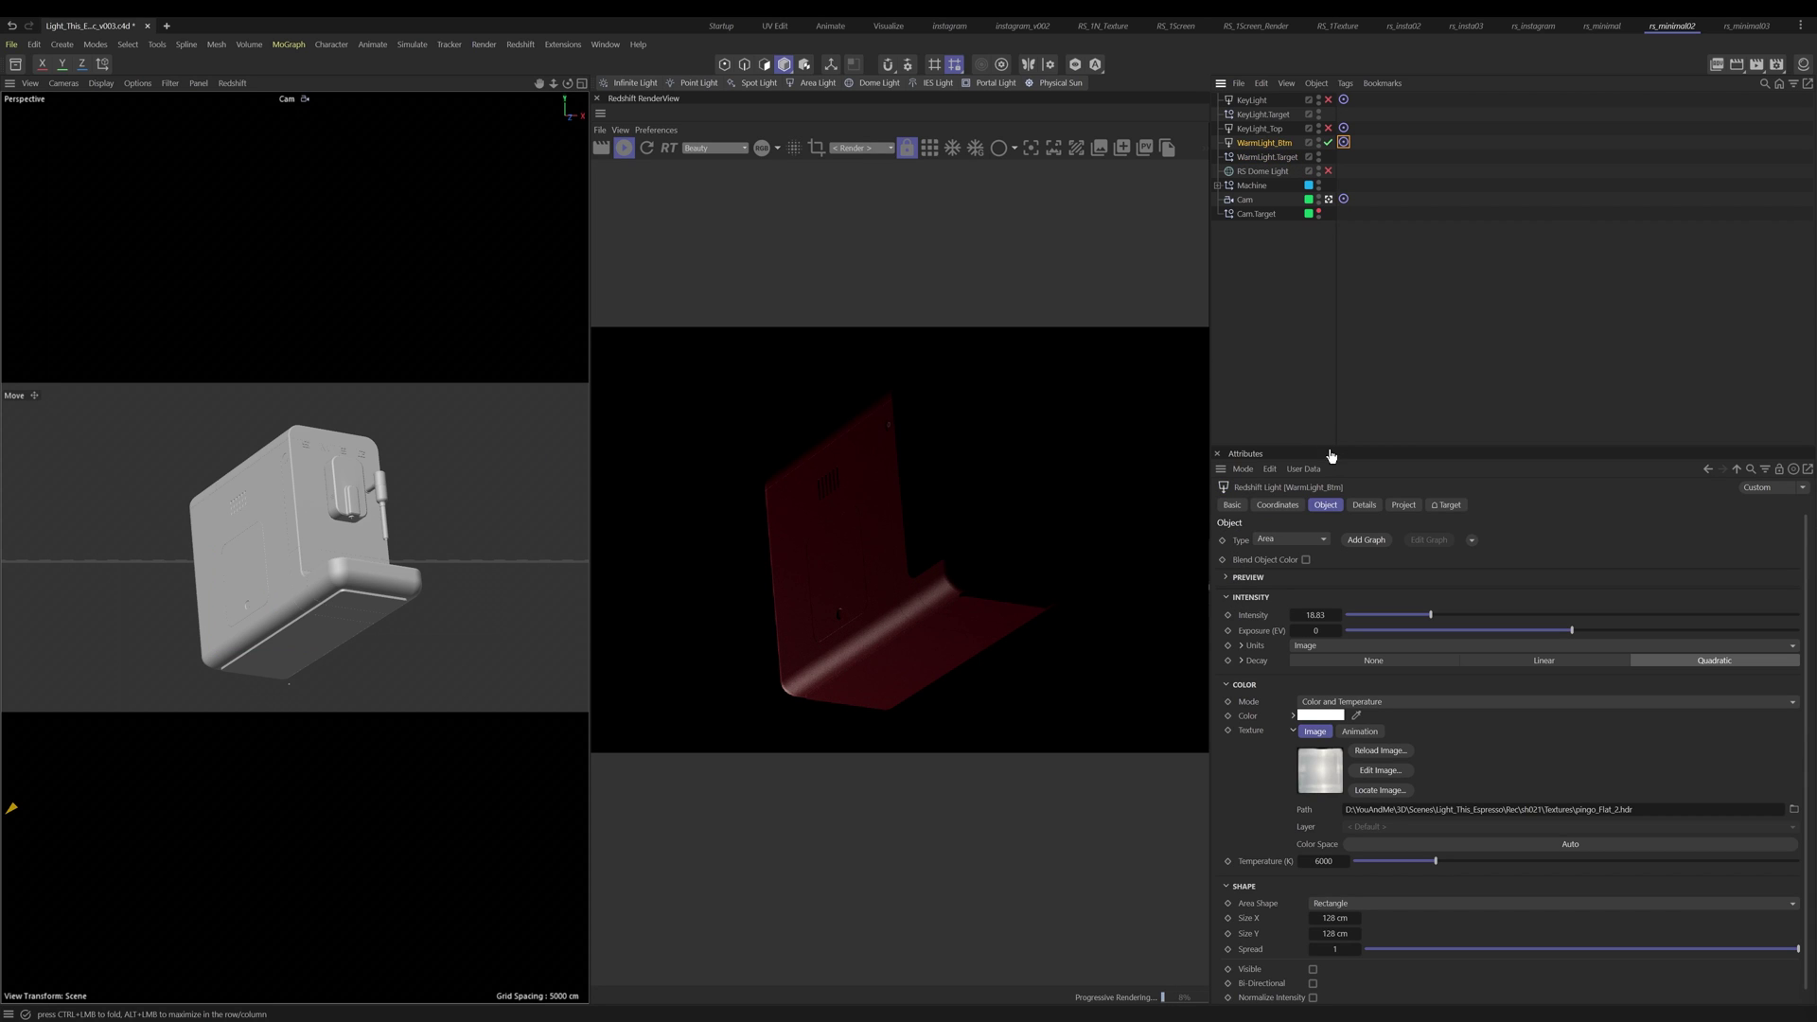
left_click_drag(1332, 446, 1399, 322)
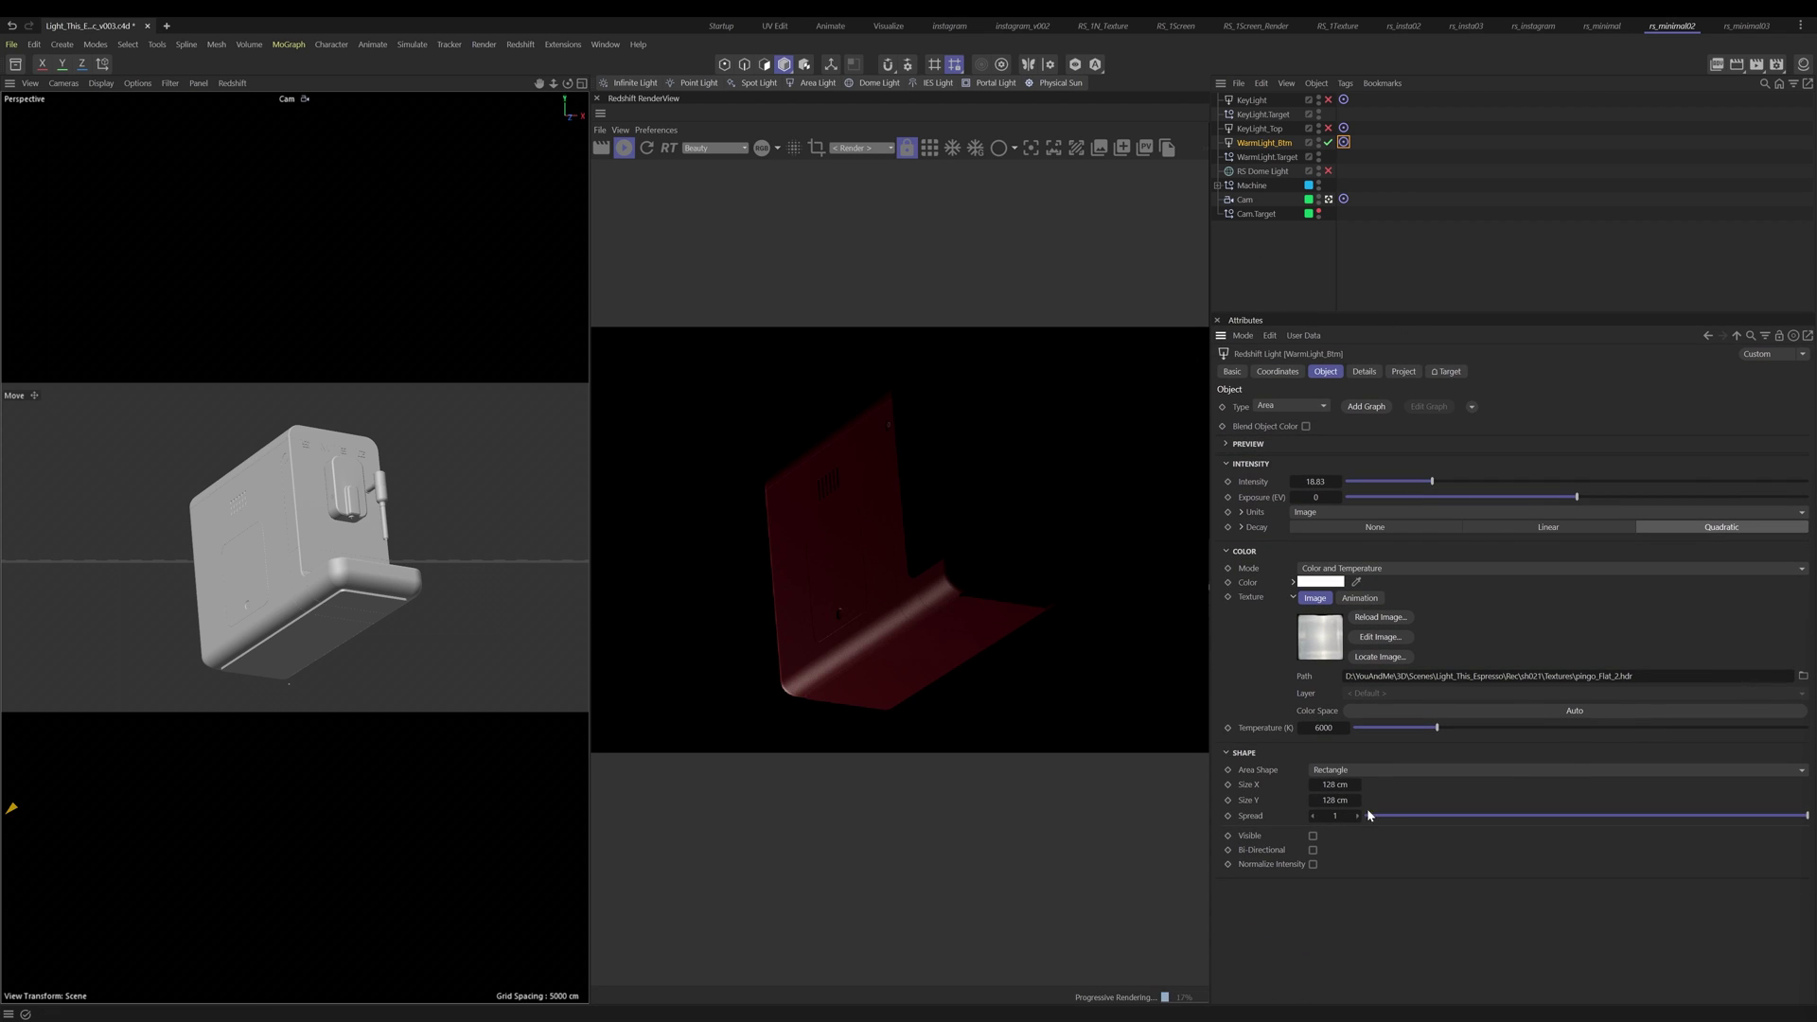
left_click_drag(1701, 816, 1409, 826)
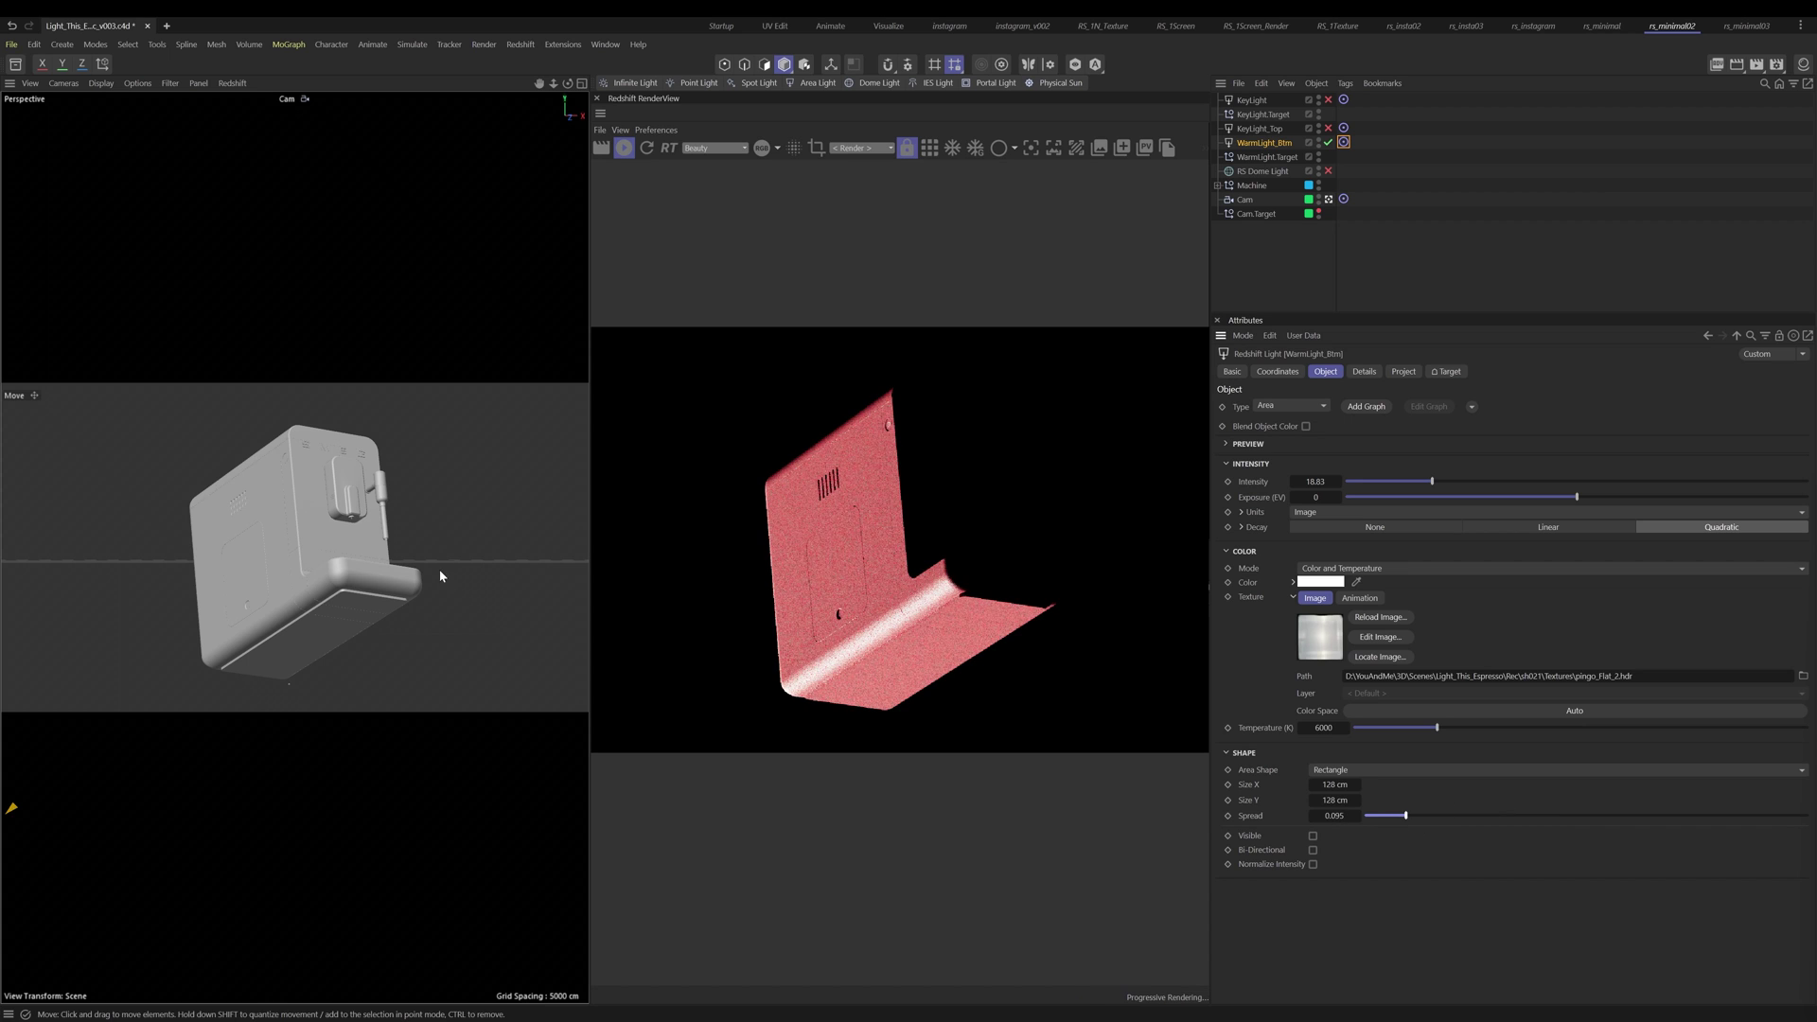
Step: Scale WarmLight_Btm down to about 25 by 25 cm in the free perspective view
middle_click(449, 638)
key("F1")
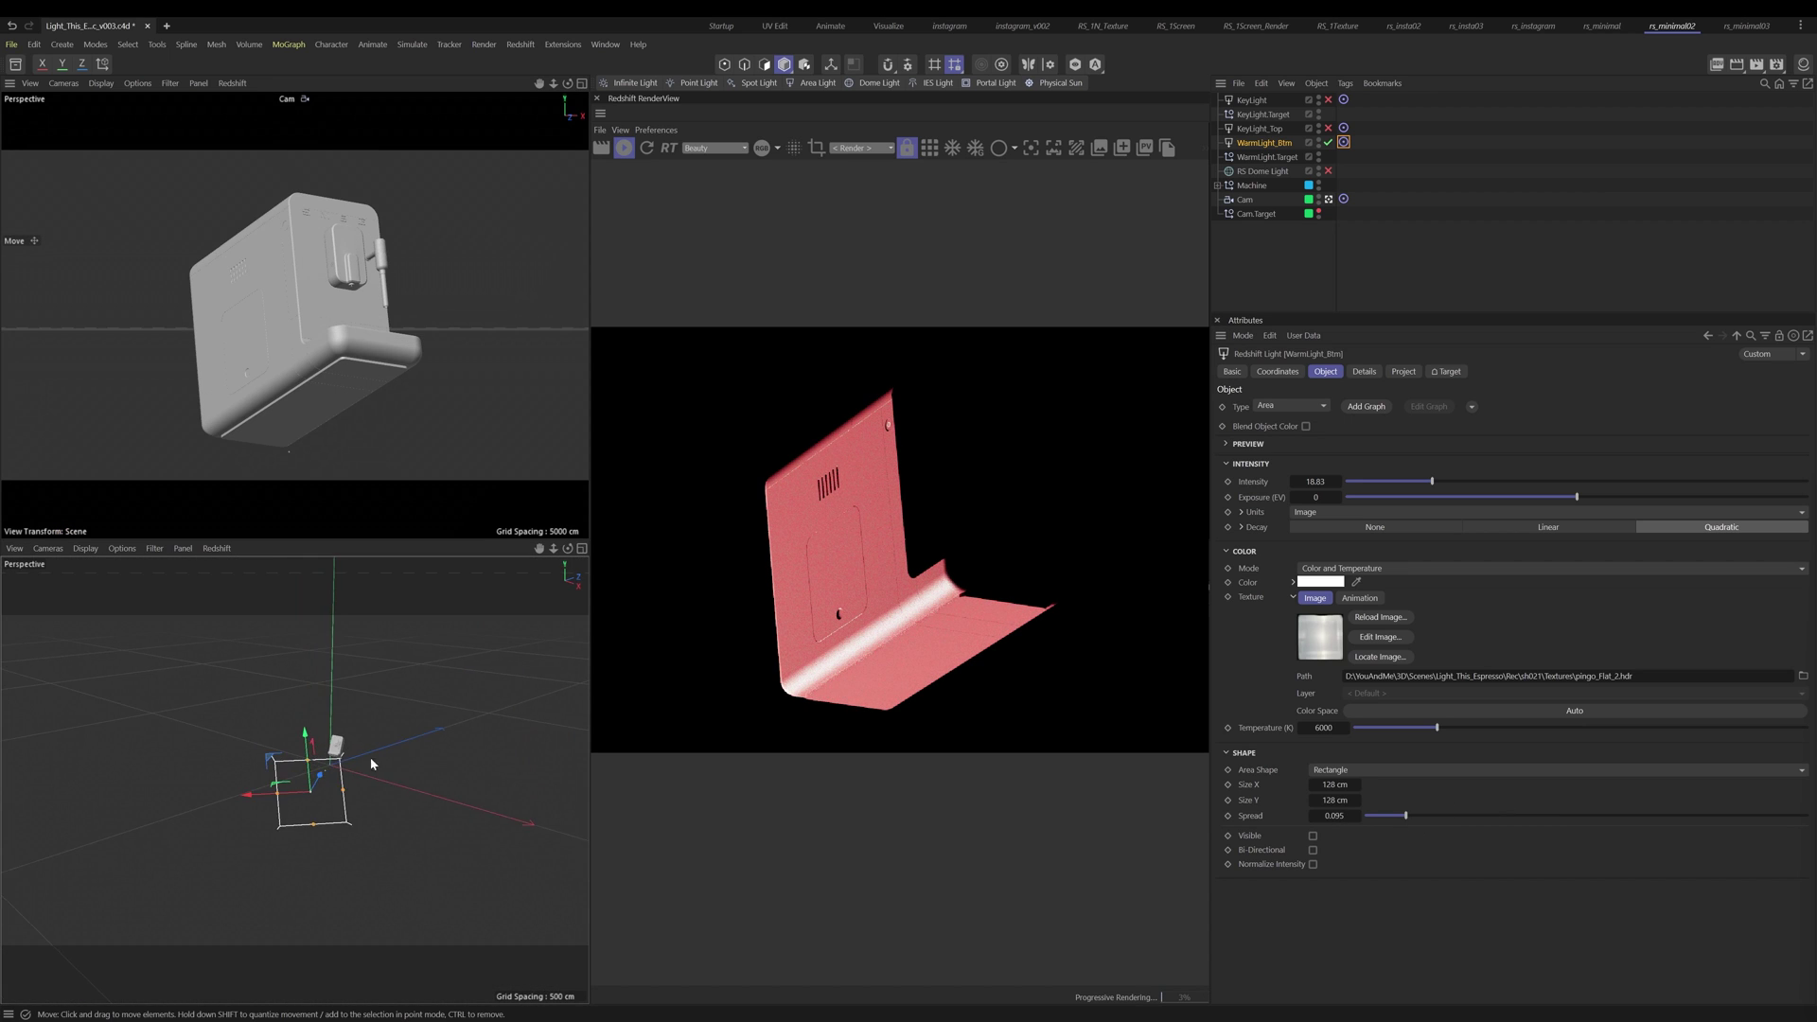
mouse_move(377, 802)
left_mouse_down("alt")
mouse_move(346, 799)
mouse_move(354, 775)
mouse_move(393, 786)
left_mouse_up("alt")
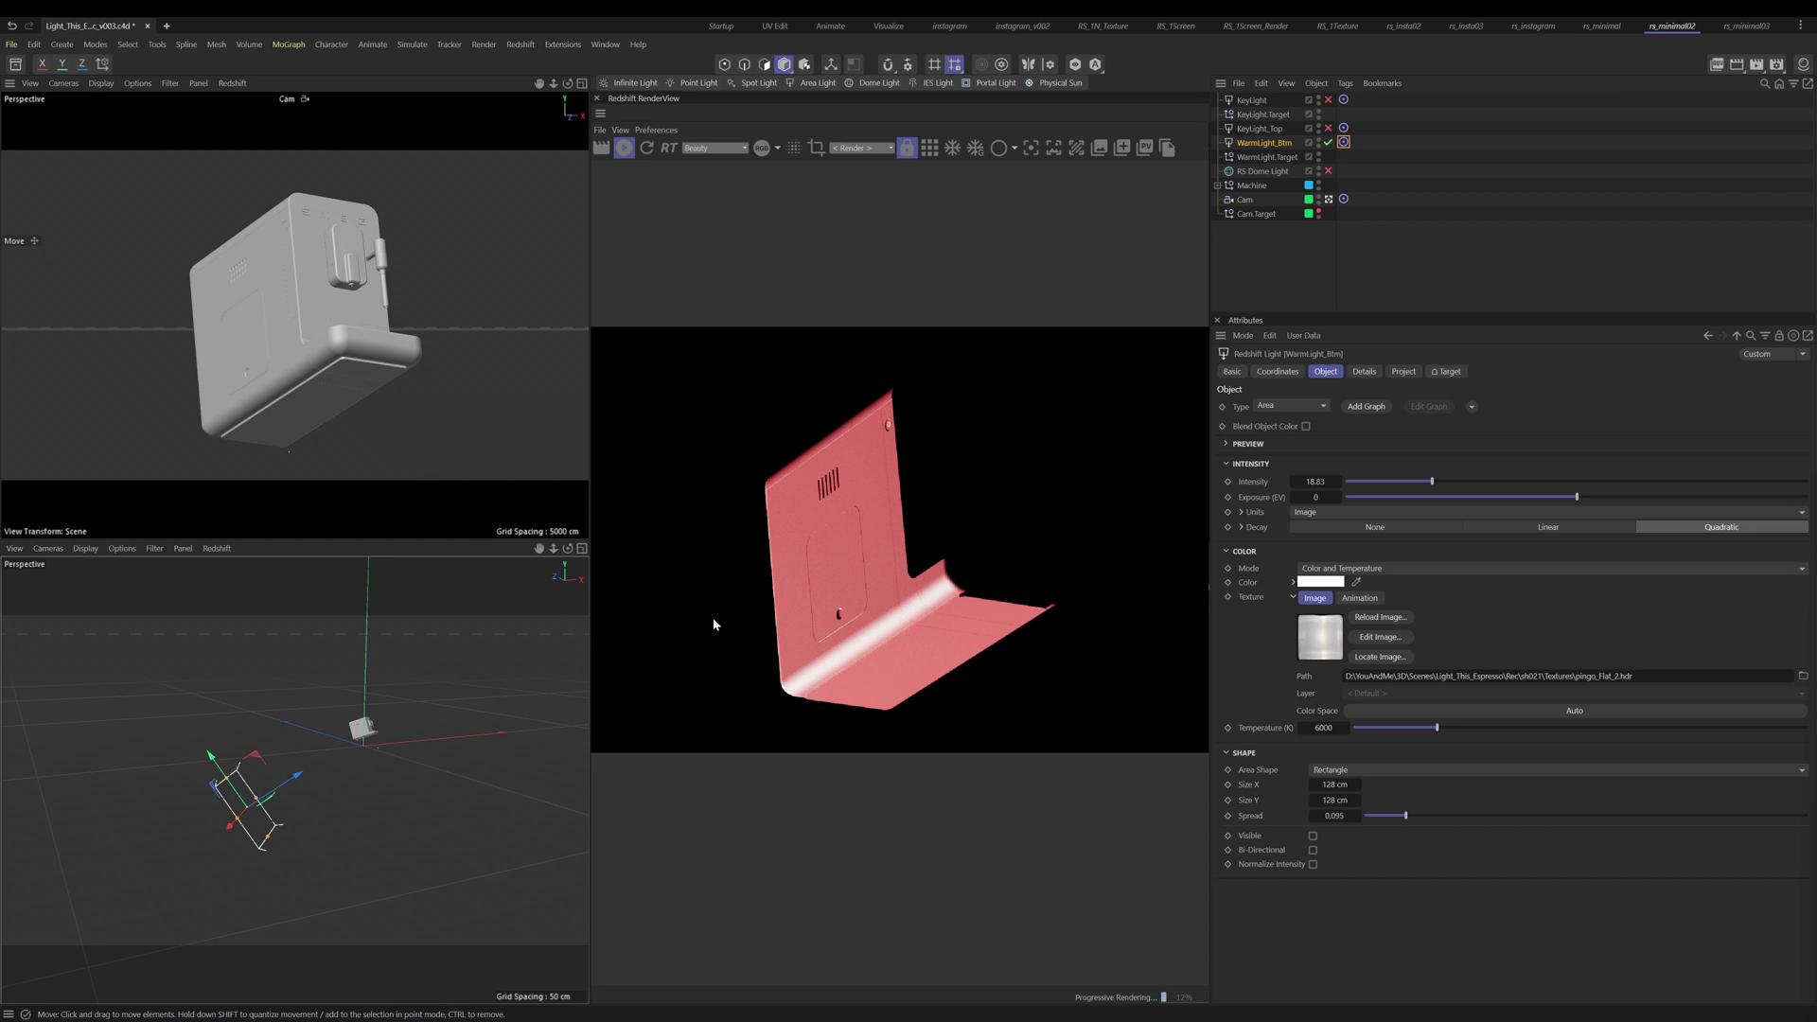
key("t")
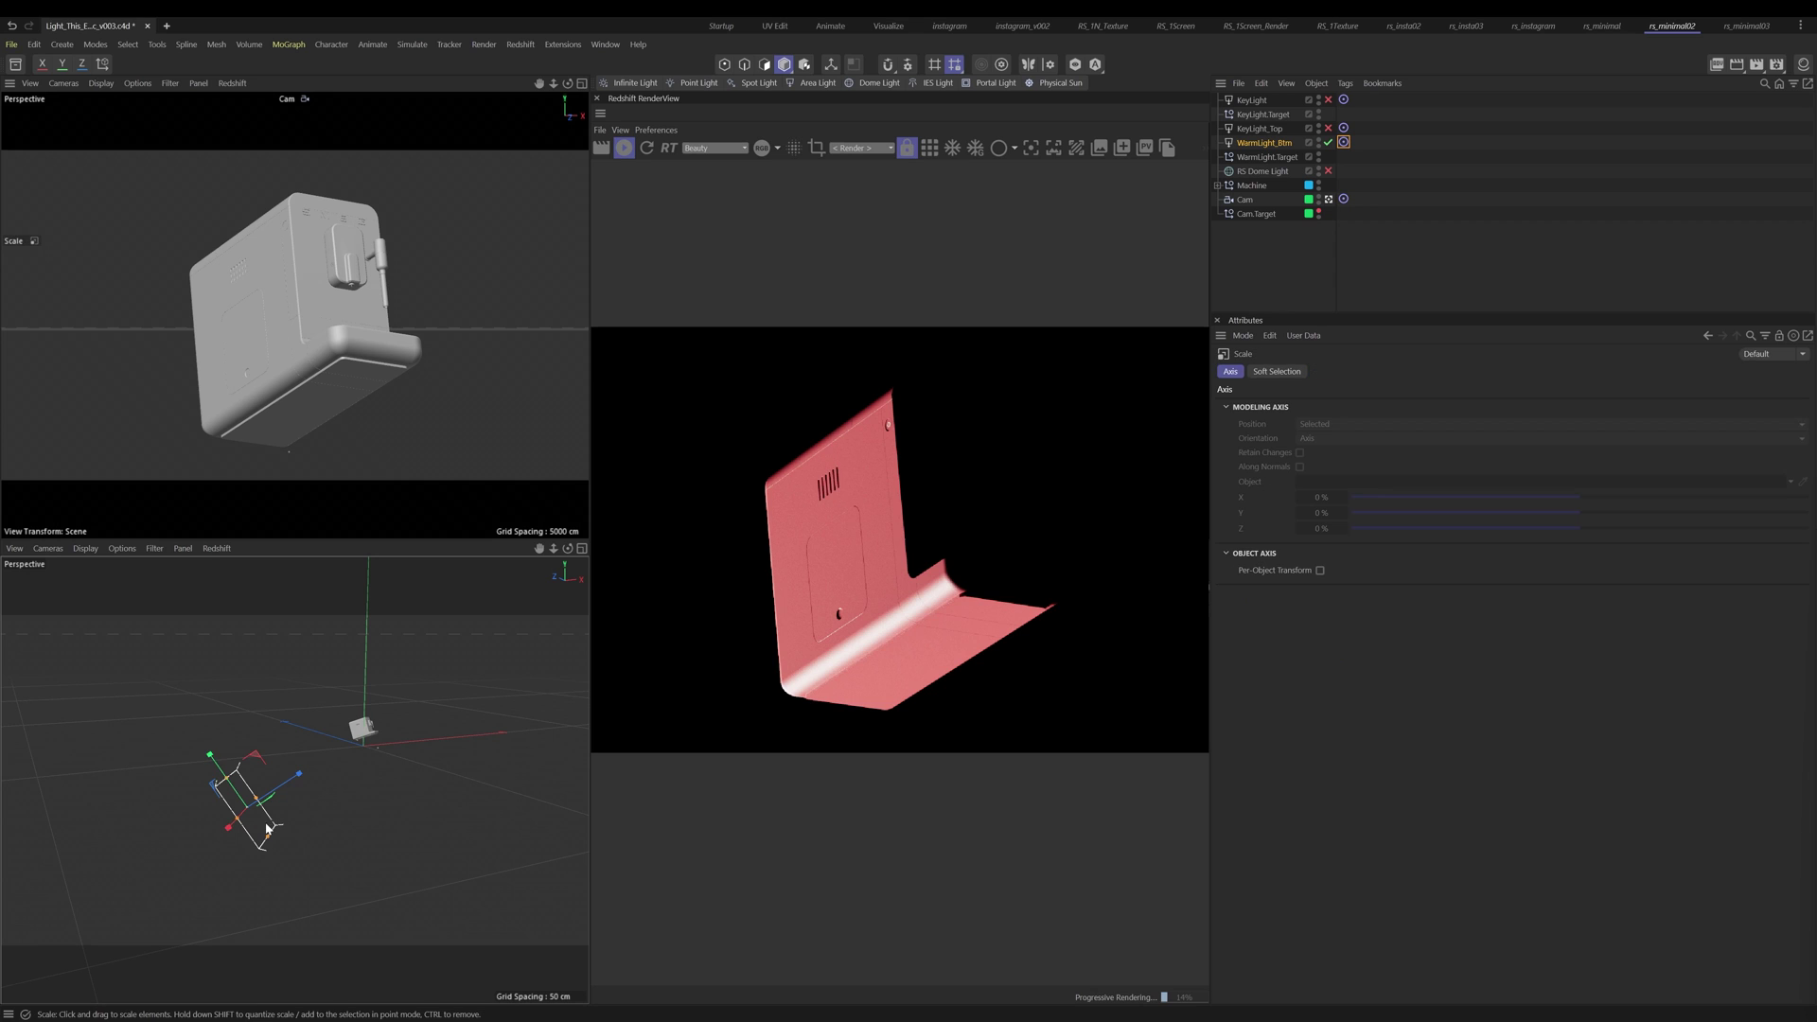
left_click_drag(265, 830, 155, 882)
Step: Move WarmLight_Btm in closer beside the coffee machine and refine its position in the top view
key("e")
left_click_drag(292, 782, 388, 837)
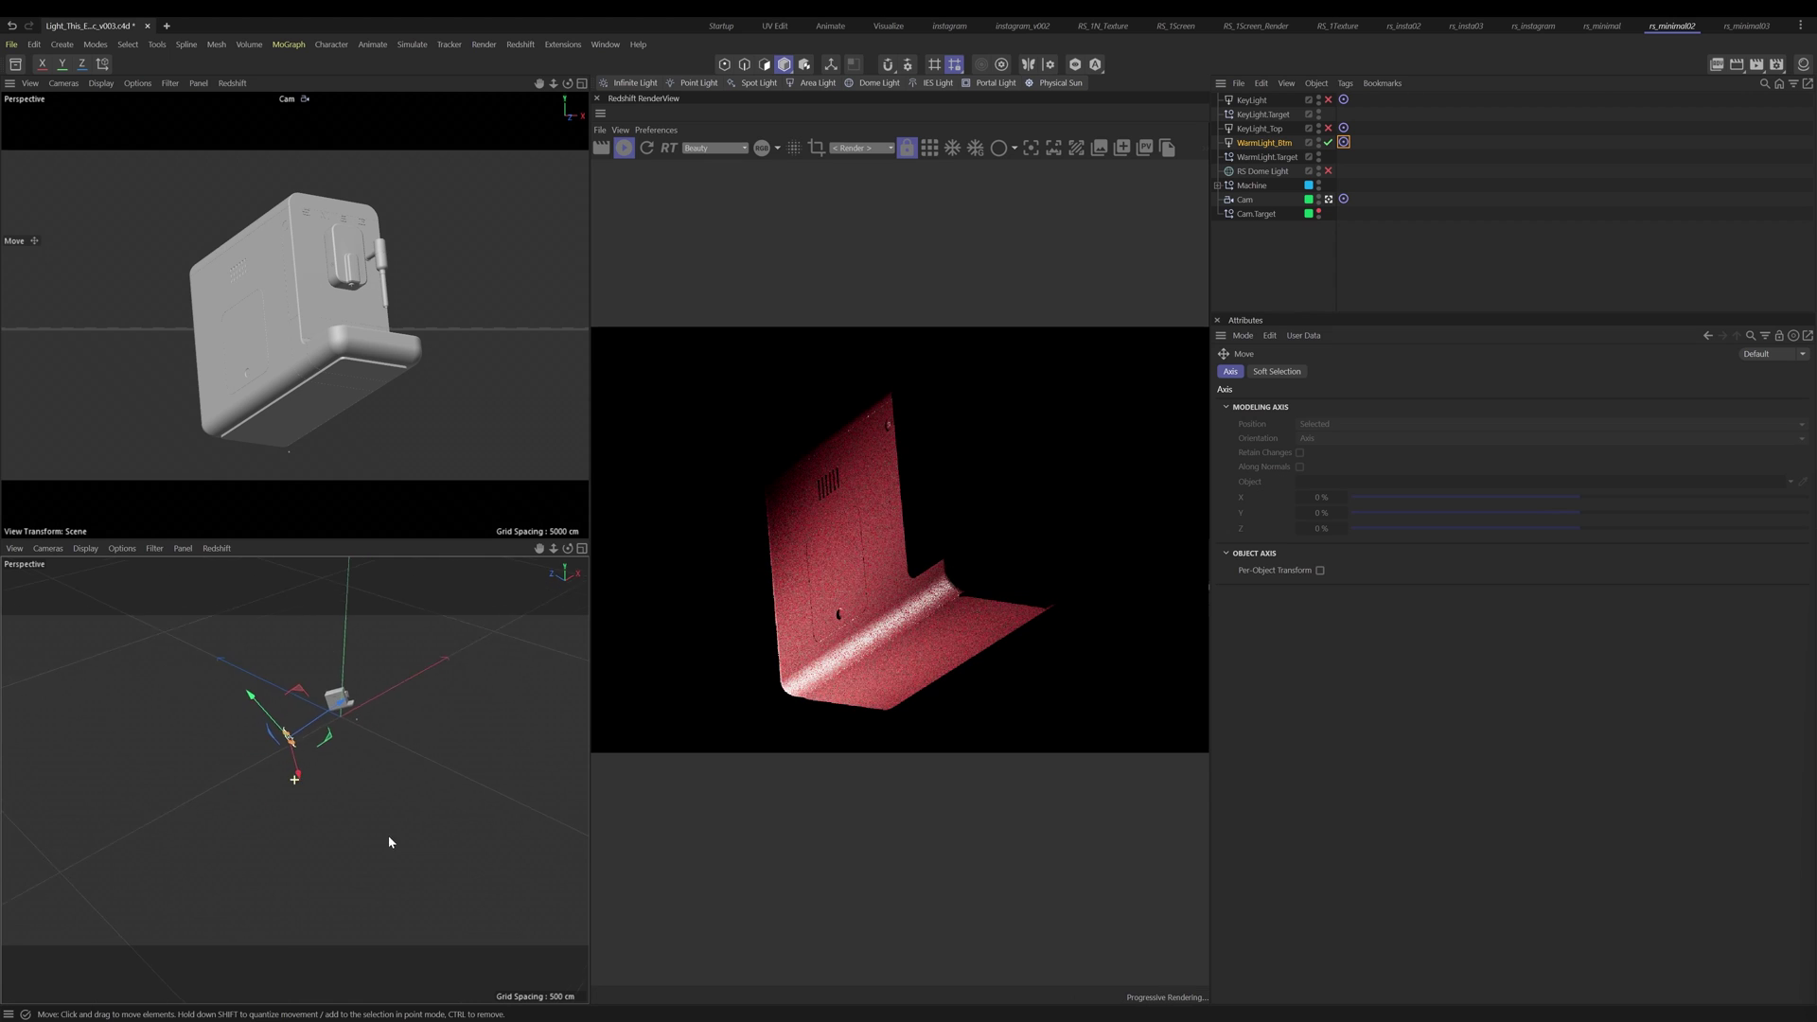
scroll(250, 731, "up", 3)
scroll(310, 741, "up", 3)
left_click_drag(366, 753, 520, 802)
key("F2")
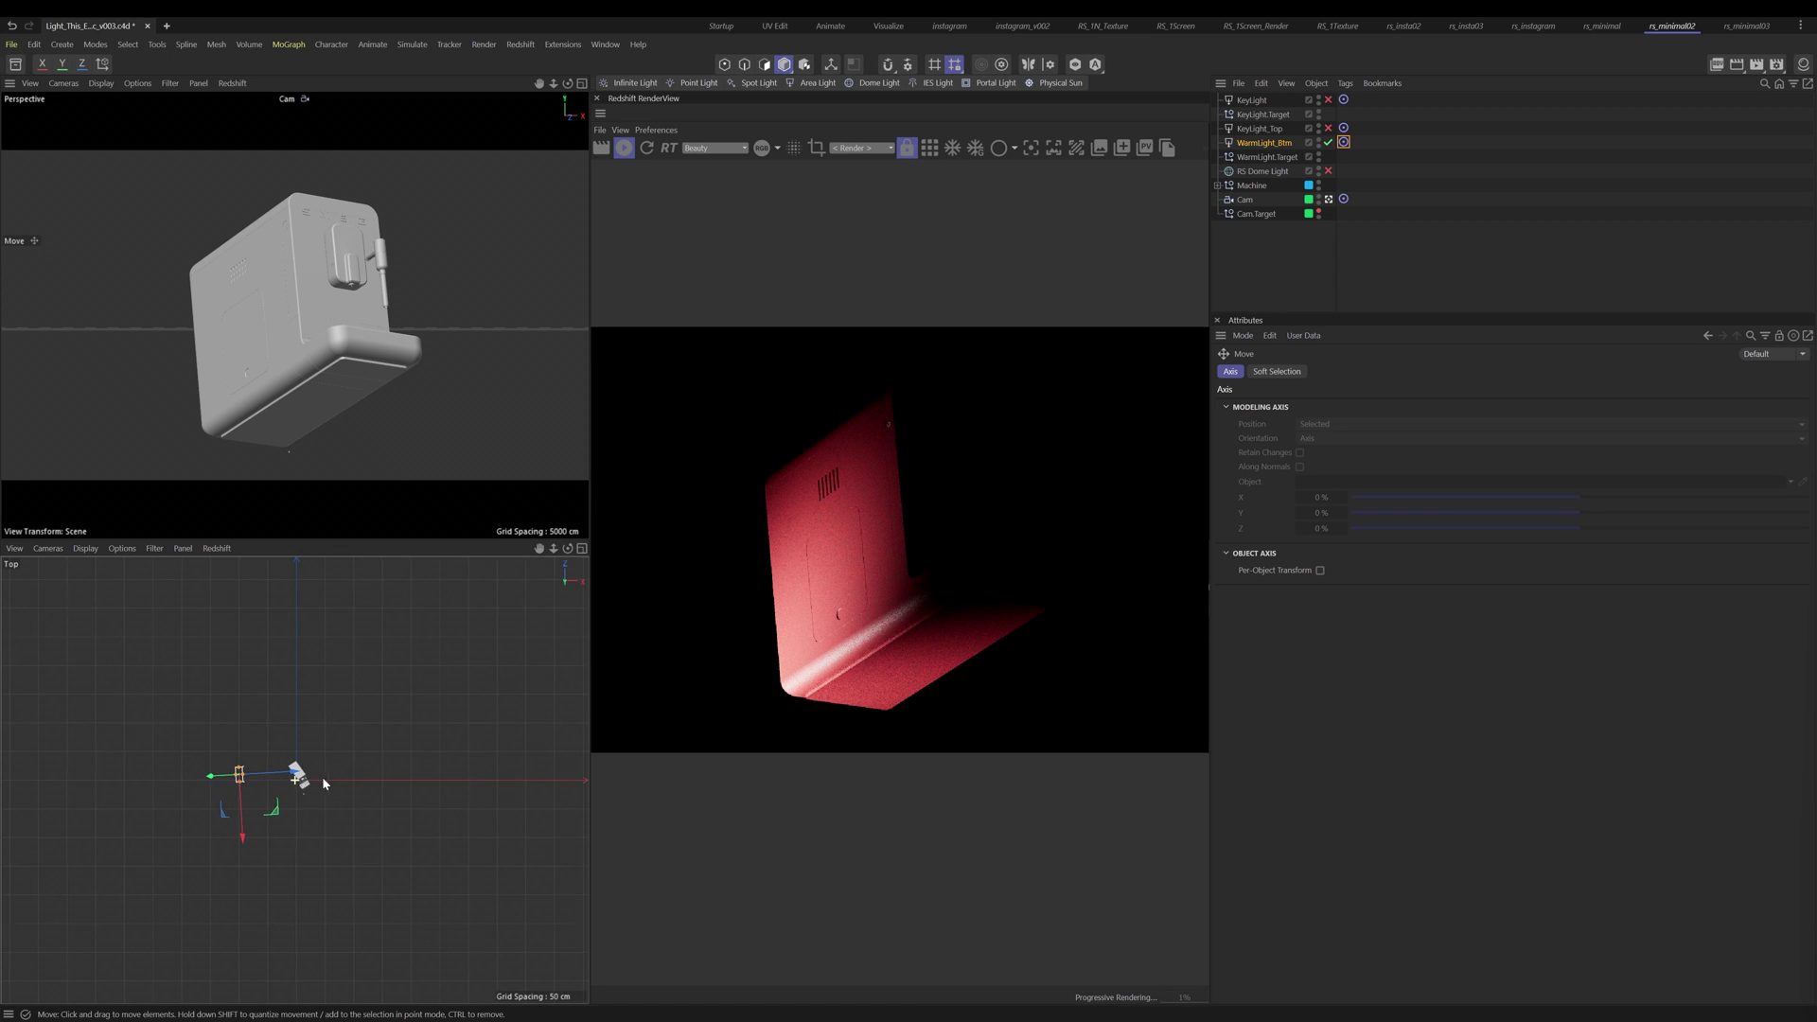
scroll(341, 767, "up", 3)
left_click_drag(225, 804, 275, 811)
left_click_drag(220, 801, 233, 816)
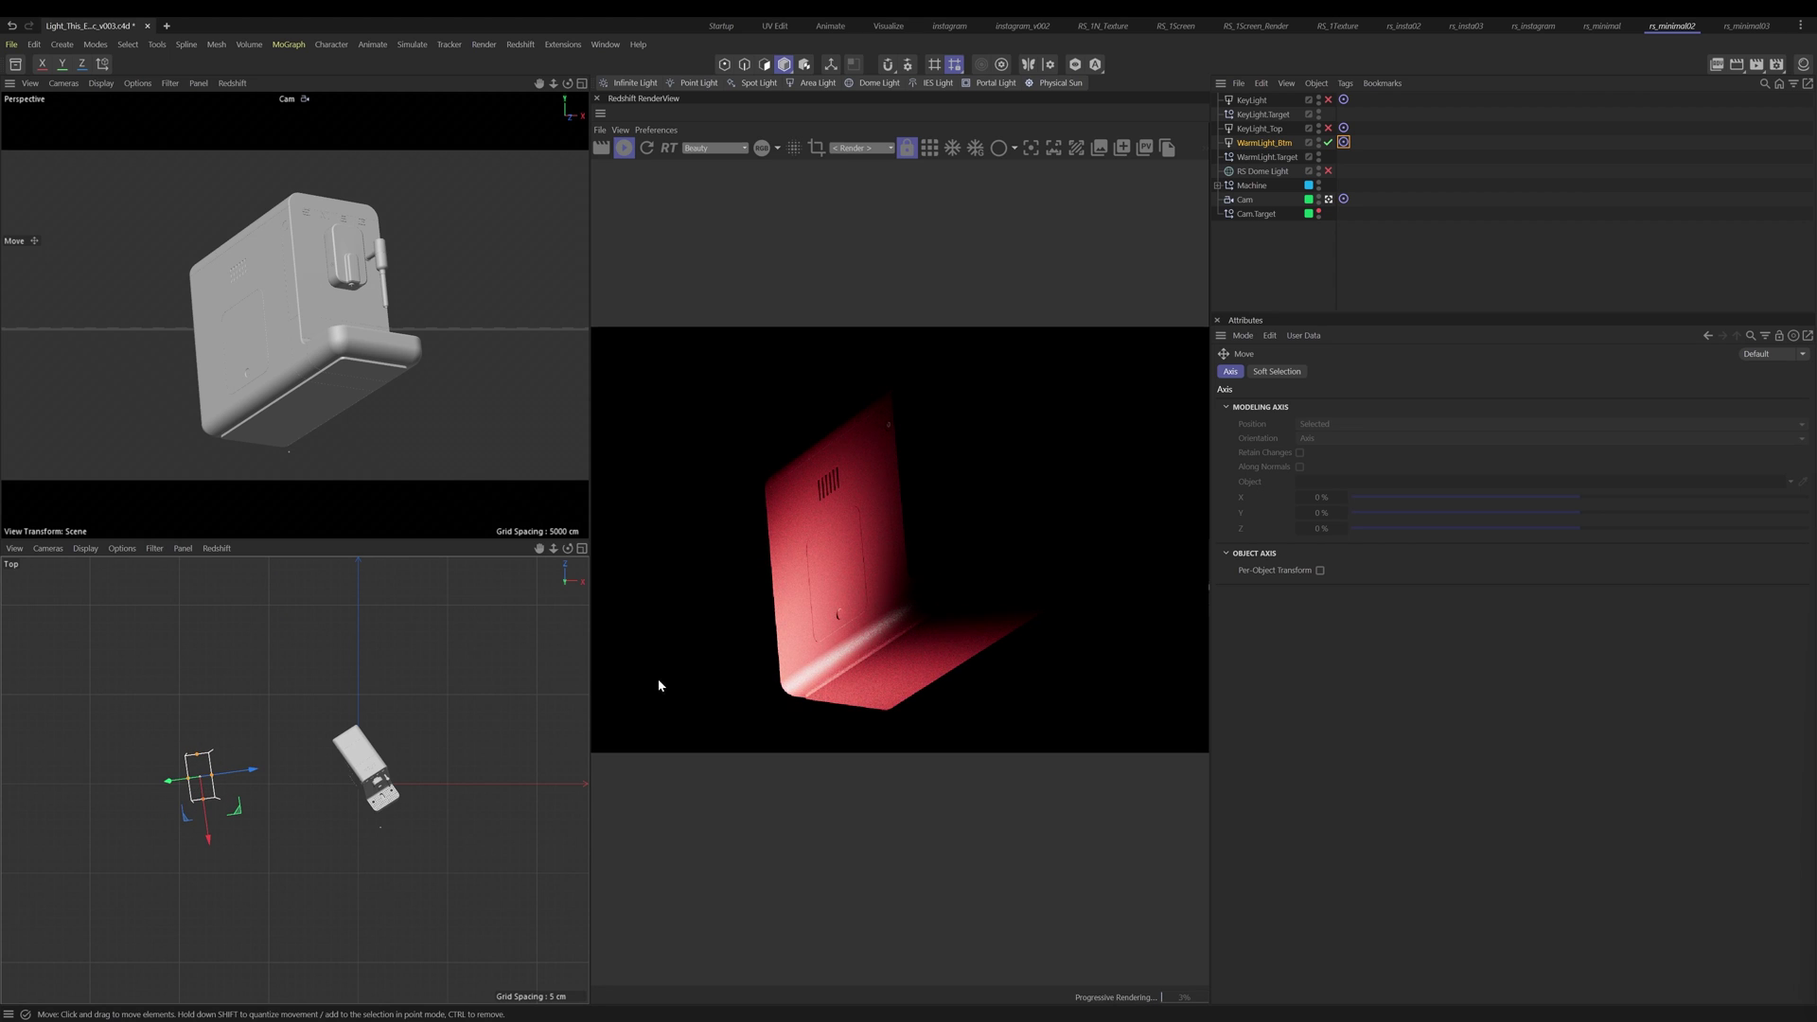
Step: Lower WarmLight_Btm's intensity to about 2.68 and its color temperature to about 2700 K
left_click(1265, 143)
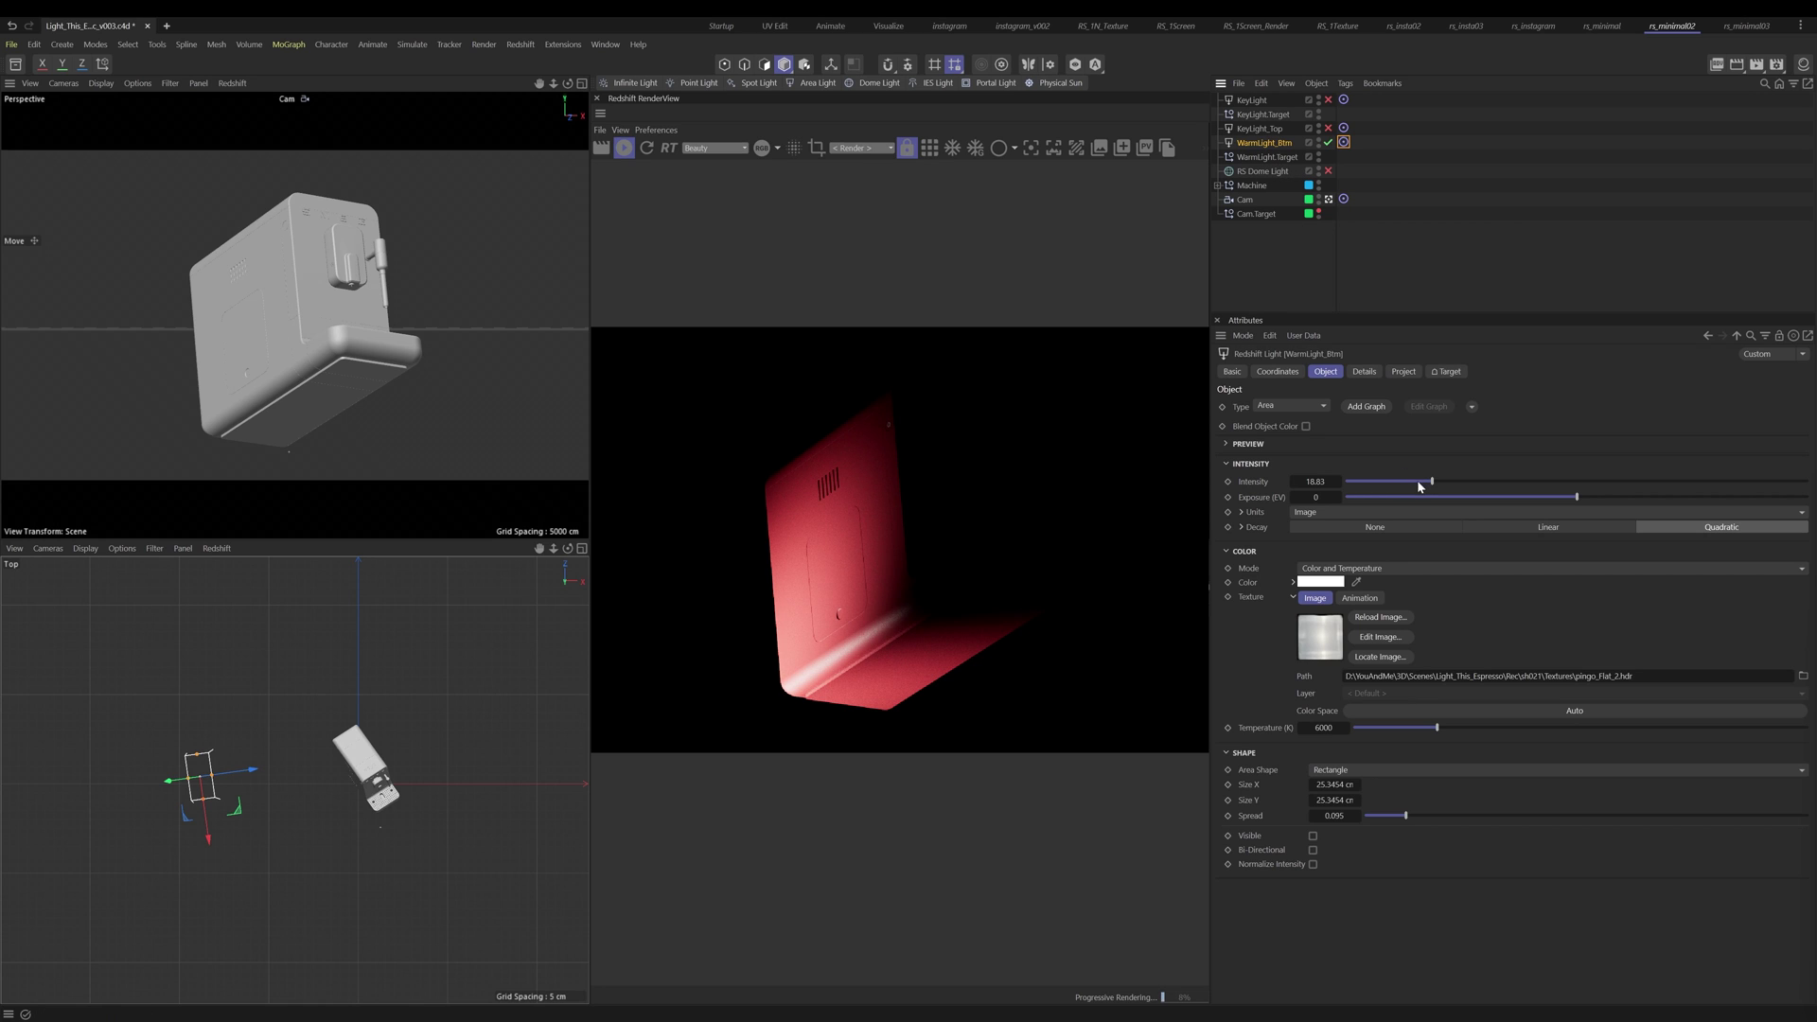
left_click_drag(1418, 482, 1360, 483)
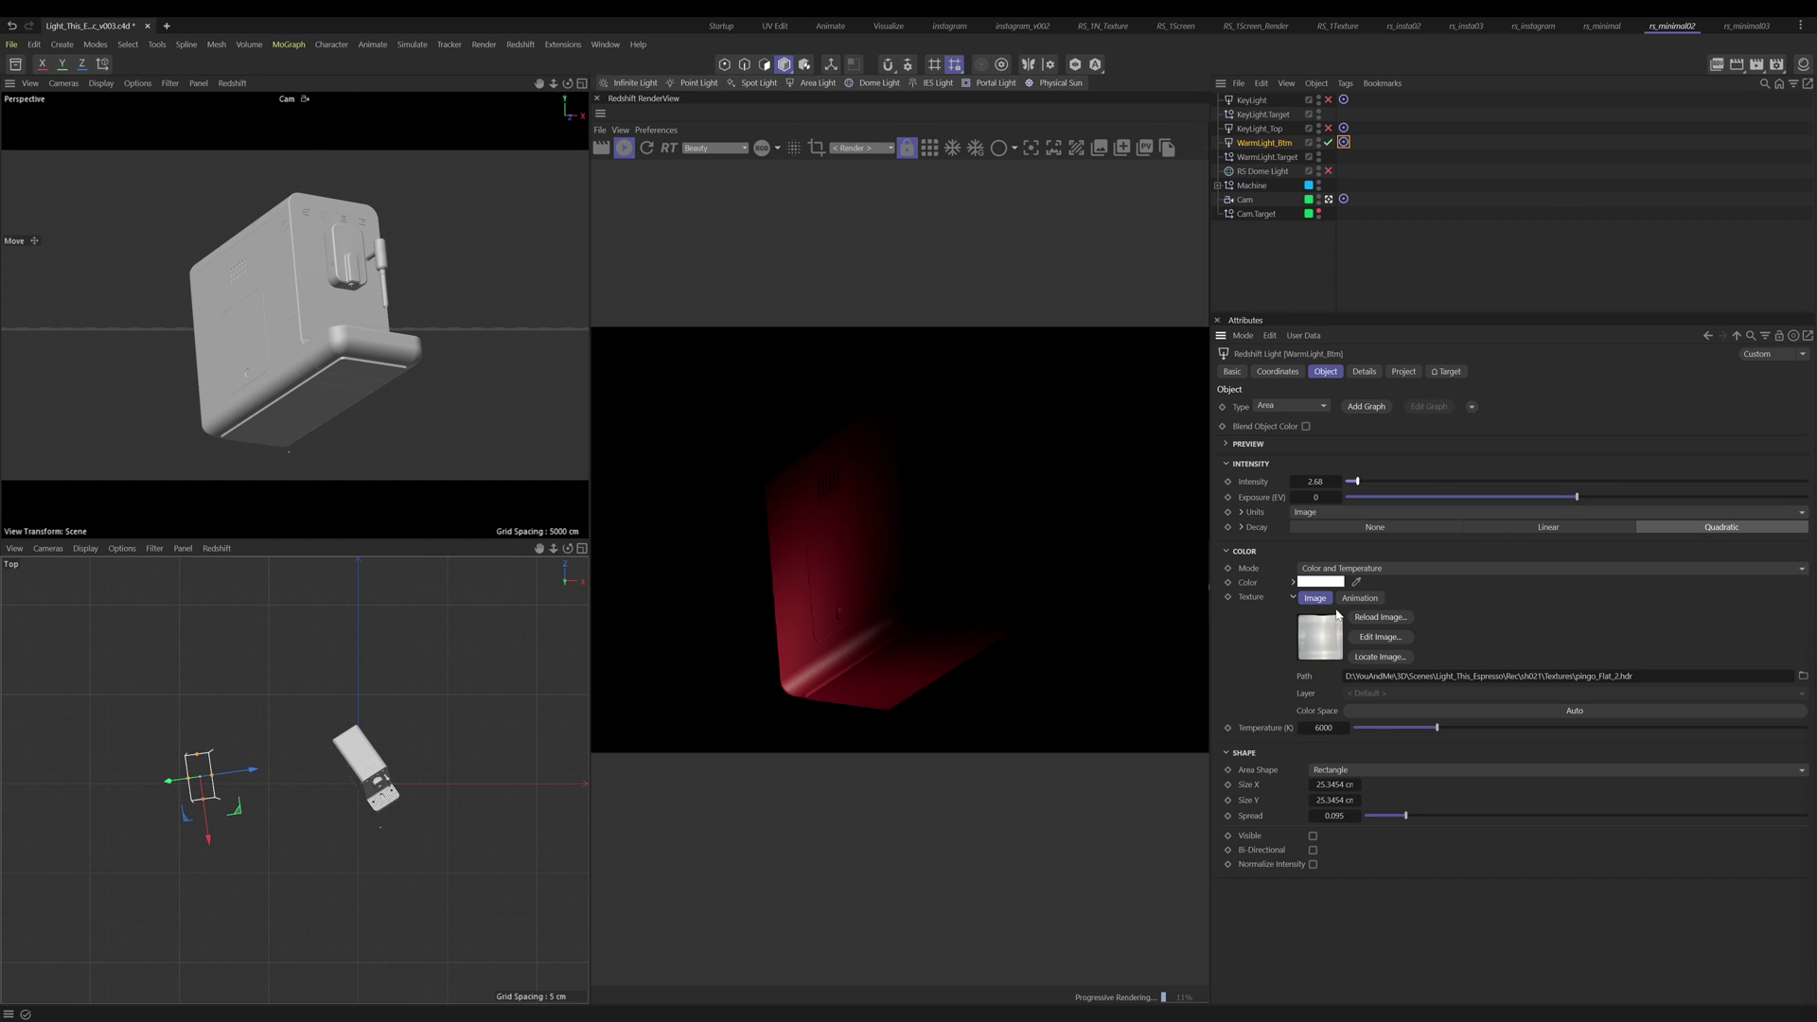
left_click_drag(1440, 733, 1381, 735)
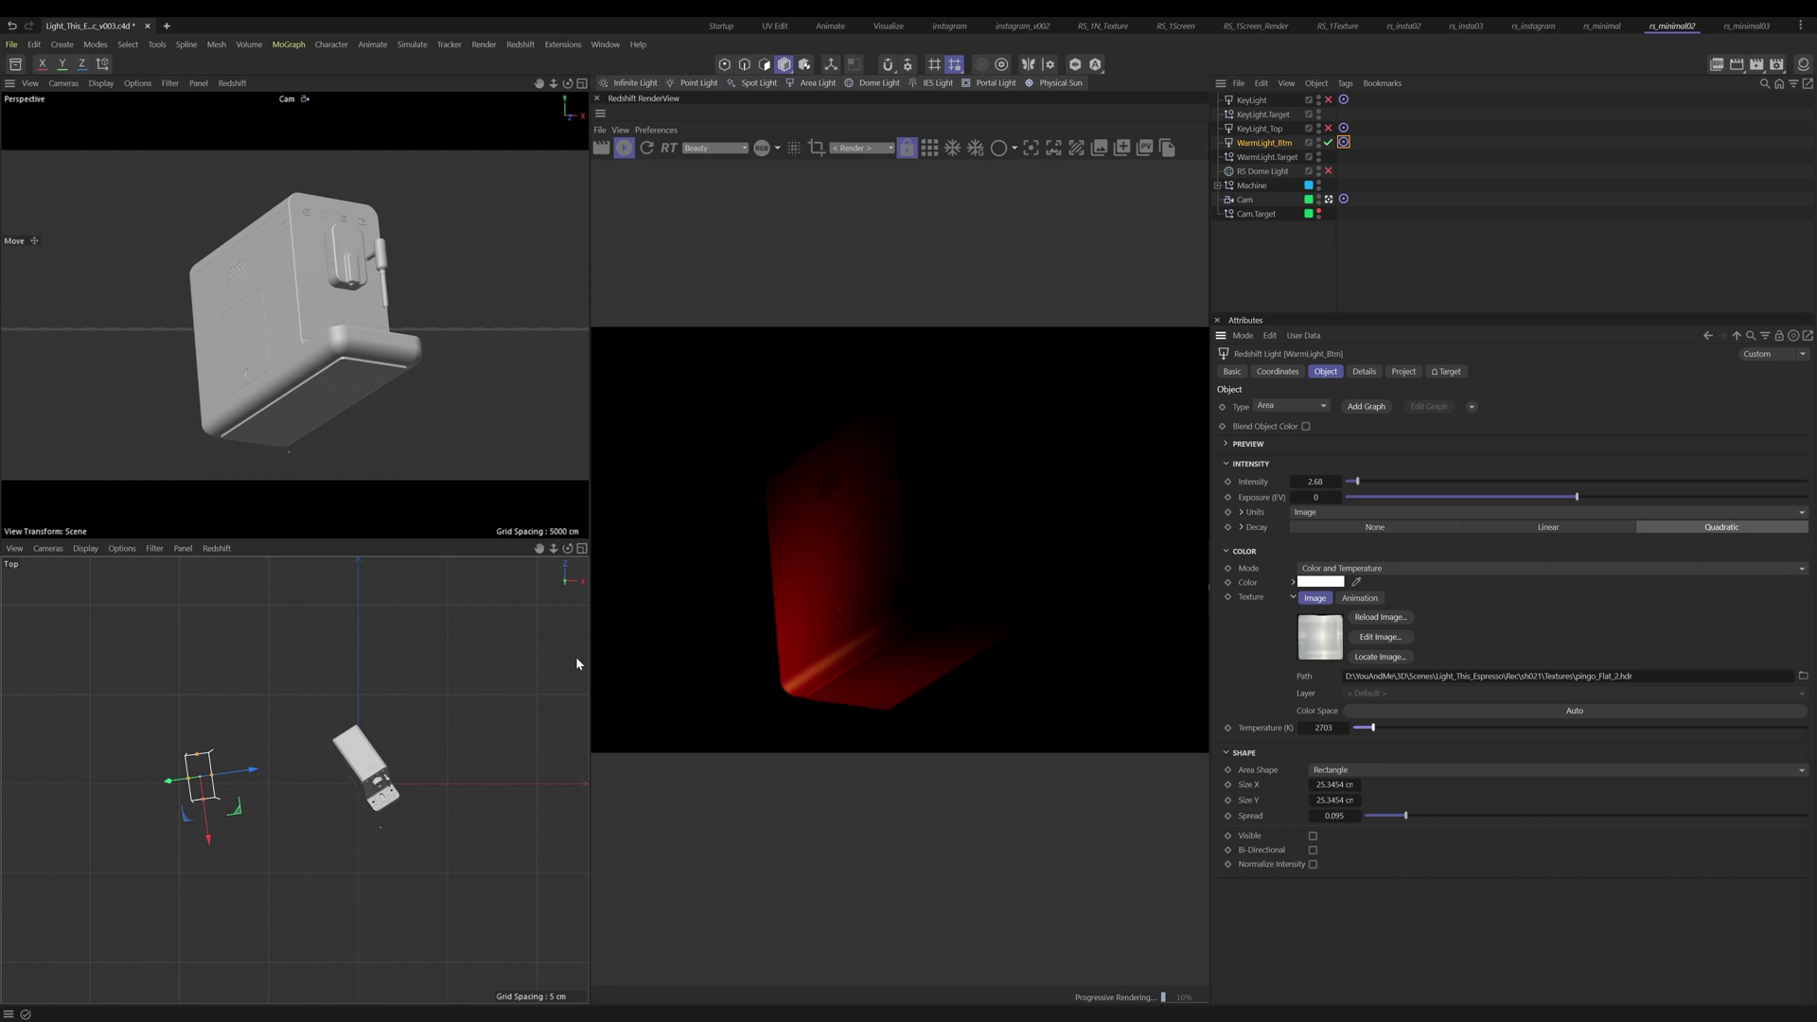
Step: Lower WarmLight.Target to the bottom rear edge of the coffee machine in the free perspective view
key("F1")
left_click_drag(275, 725, 323, 708, "alt")
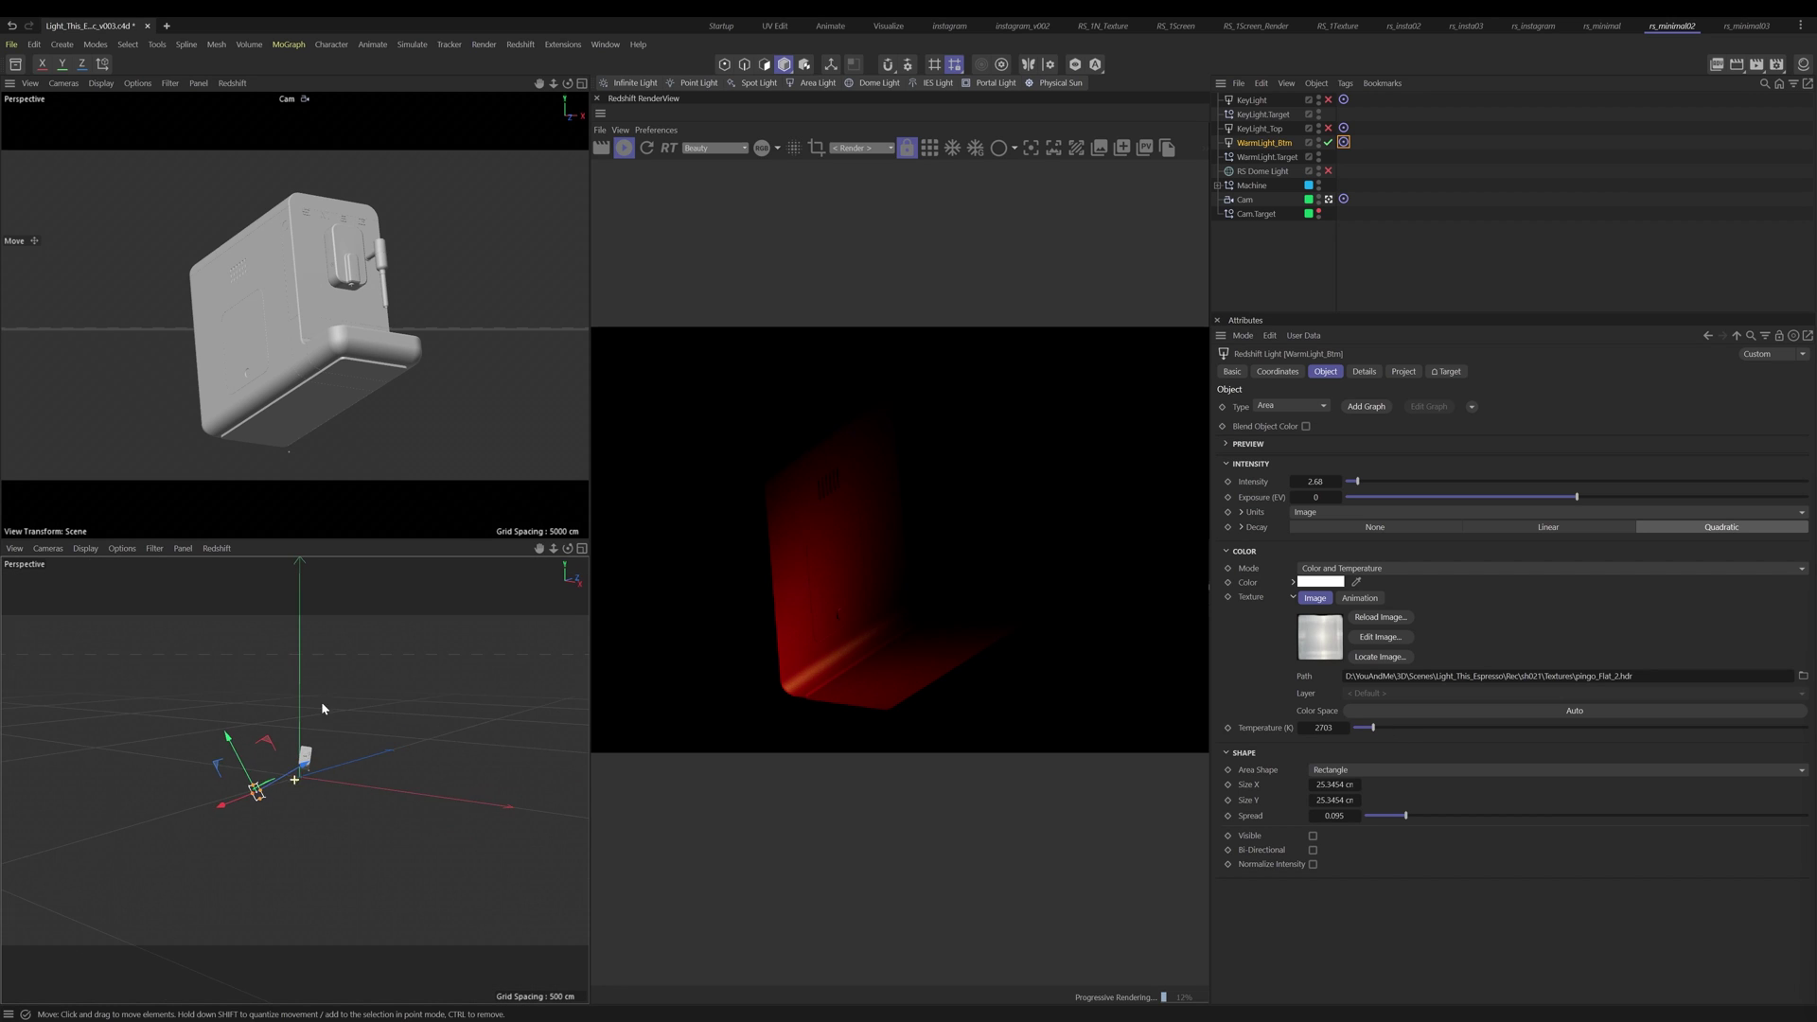
scroll(295, 758, "up", 4)
middle_click_drag(295, 758, 221, 763, "alt")
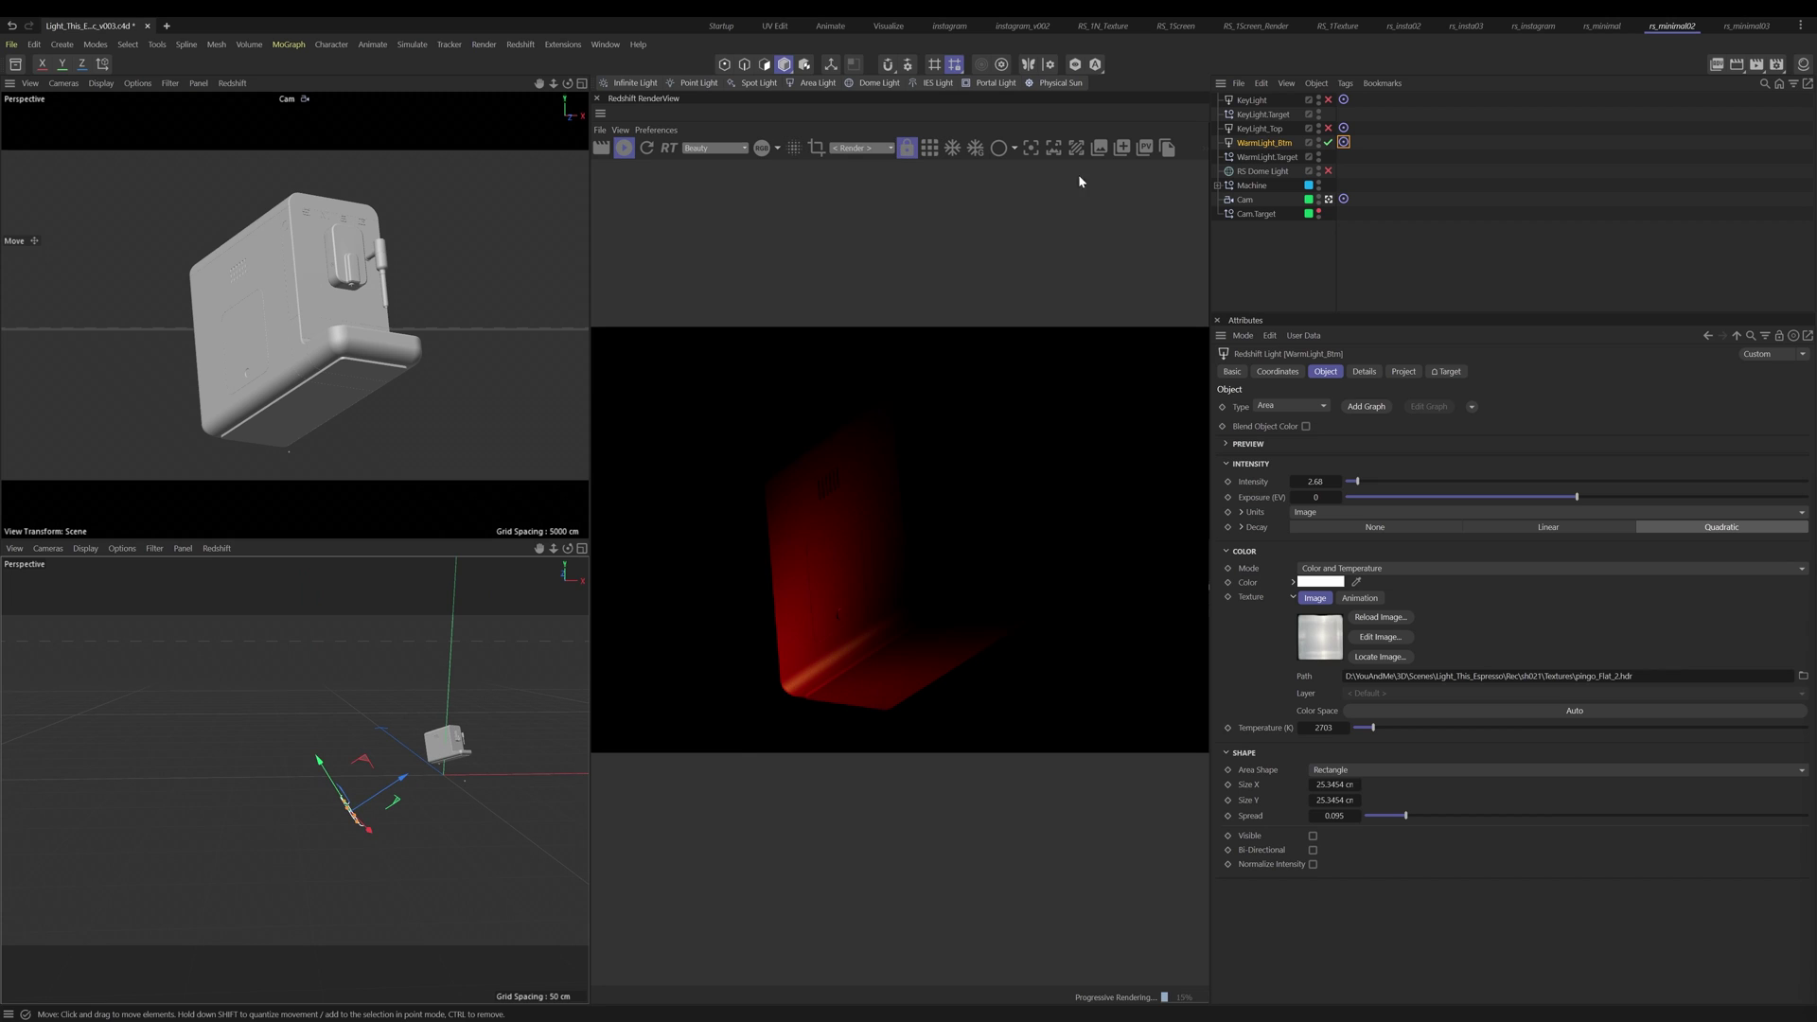
left_click(1266, 157)
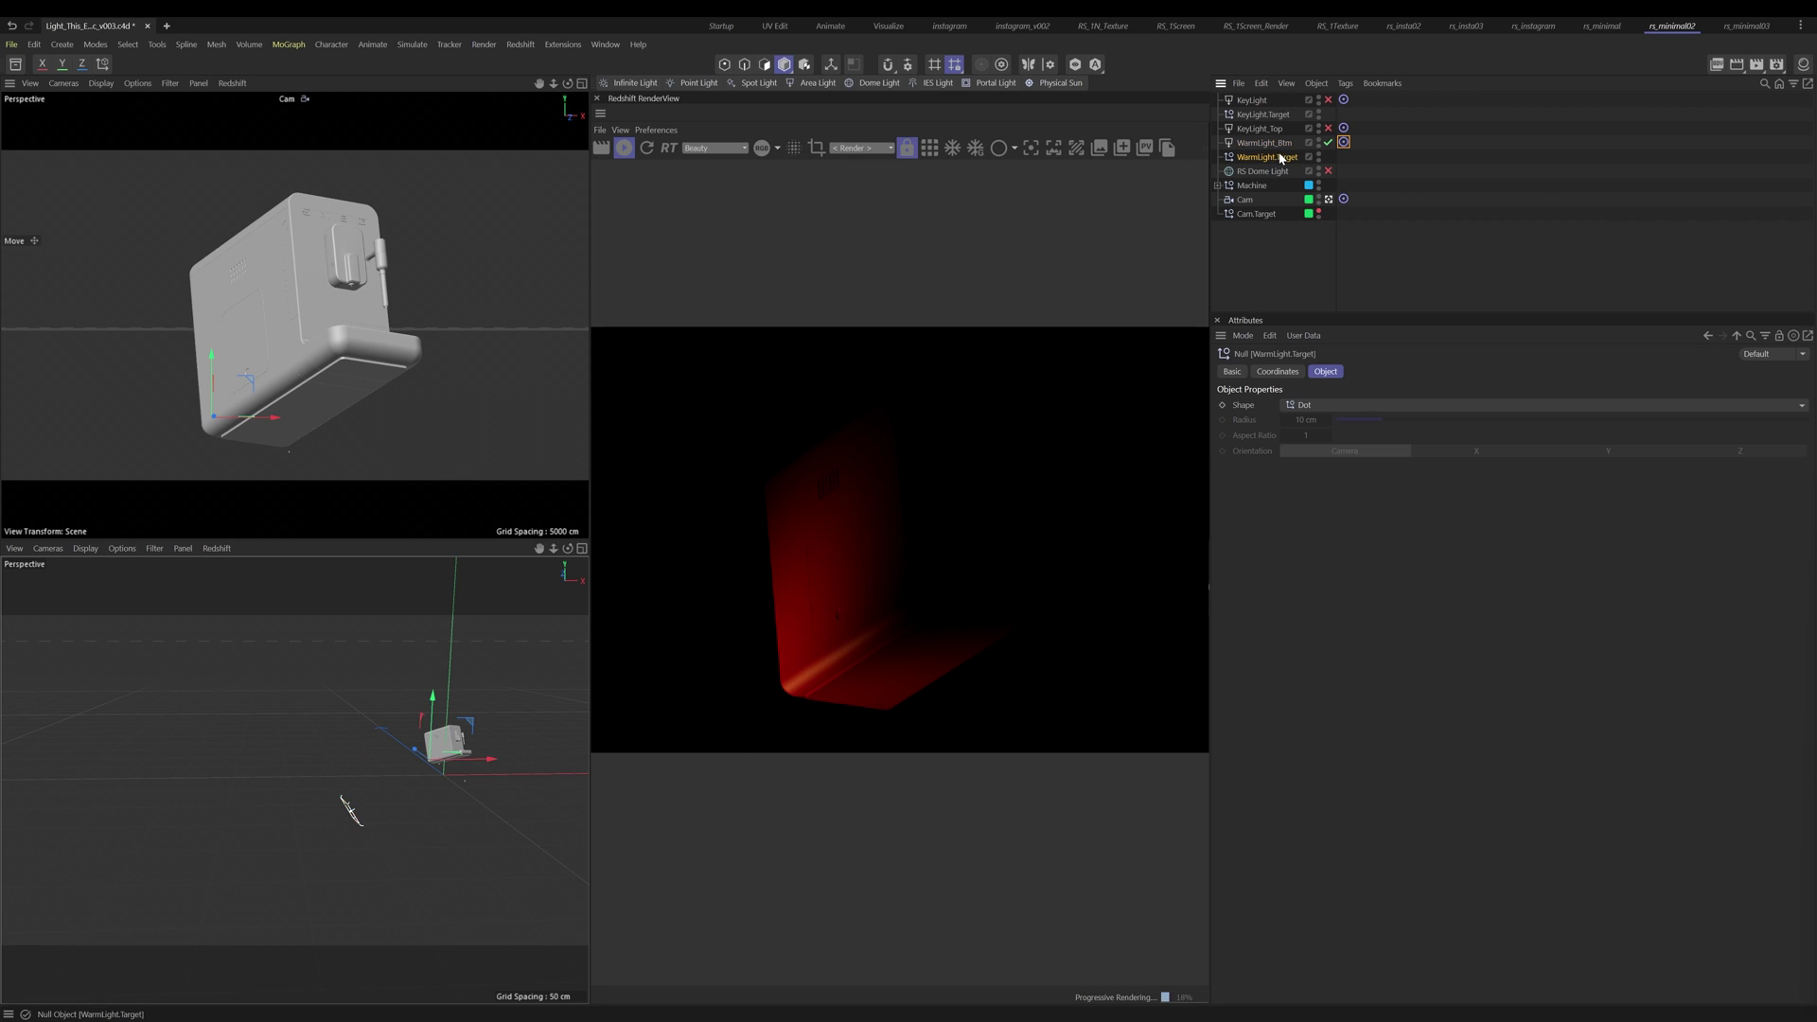
scroll(442, 745, "up", 3)
left_click_drag(442, 745, 454, 758)
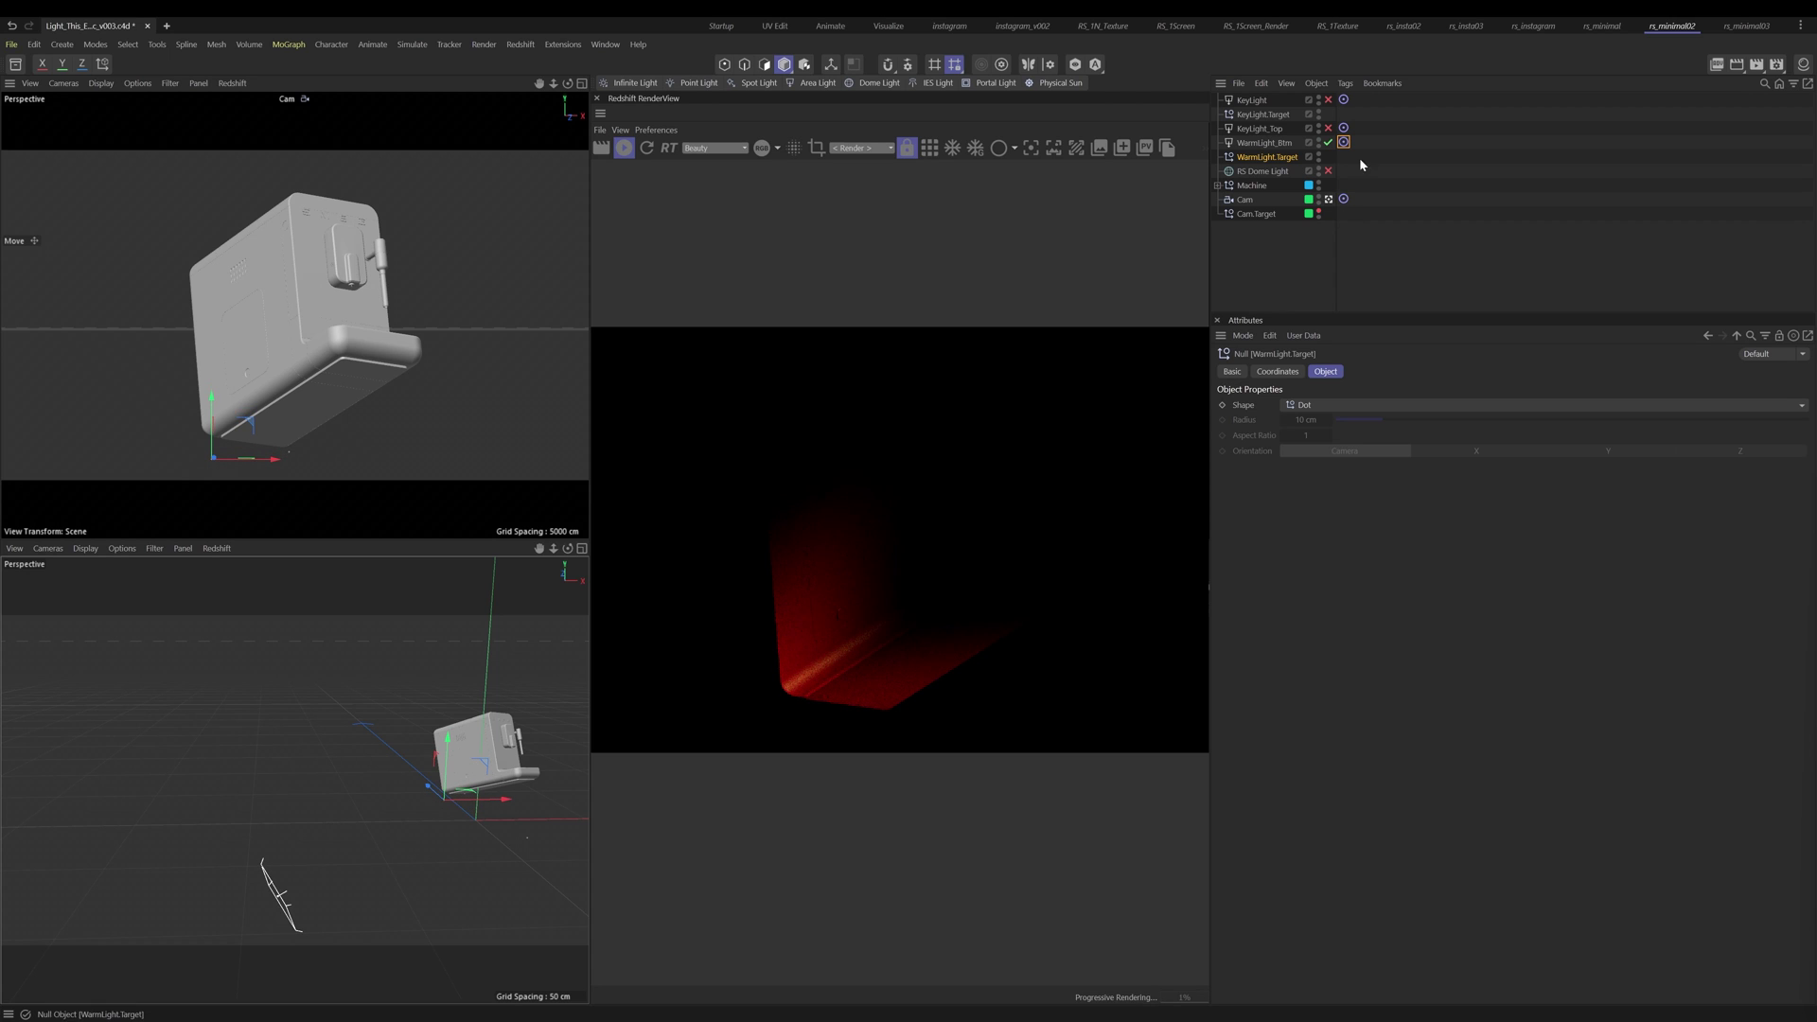
Step: Re-enable the dome light and both key lights, and save the scene
left_click_drag(1329, 171, 1329, 100)
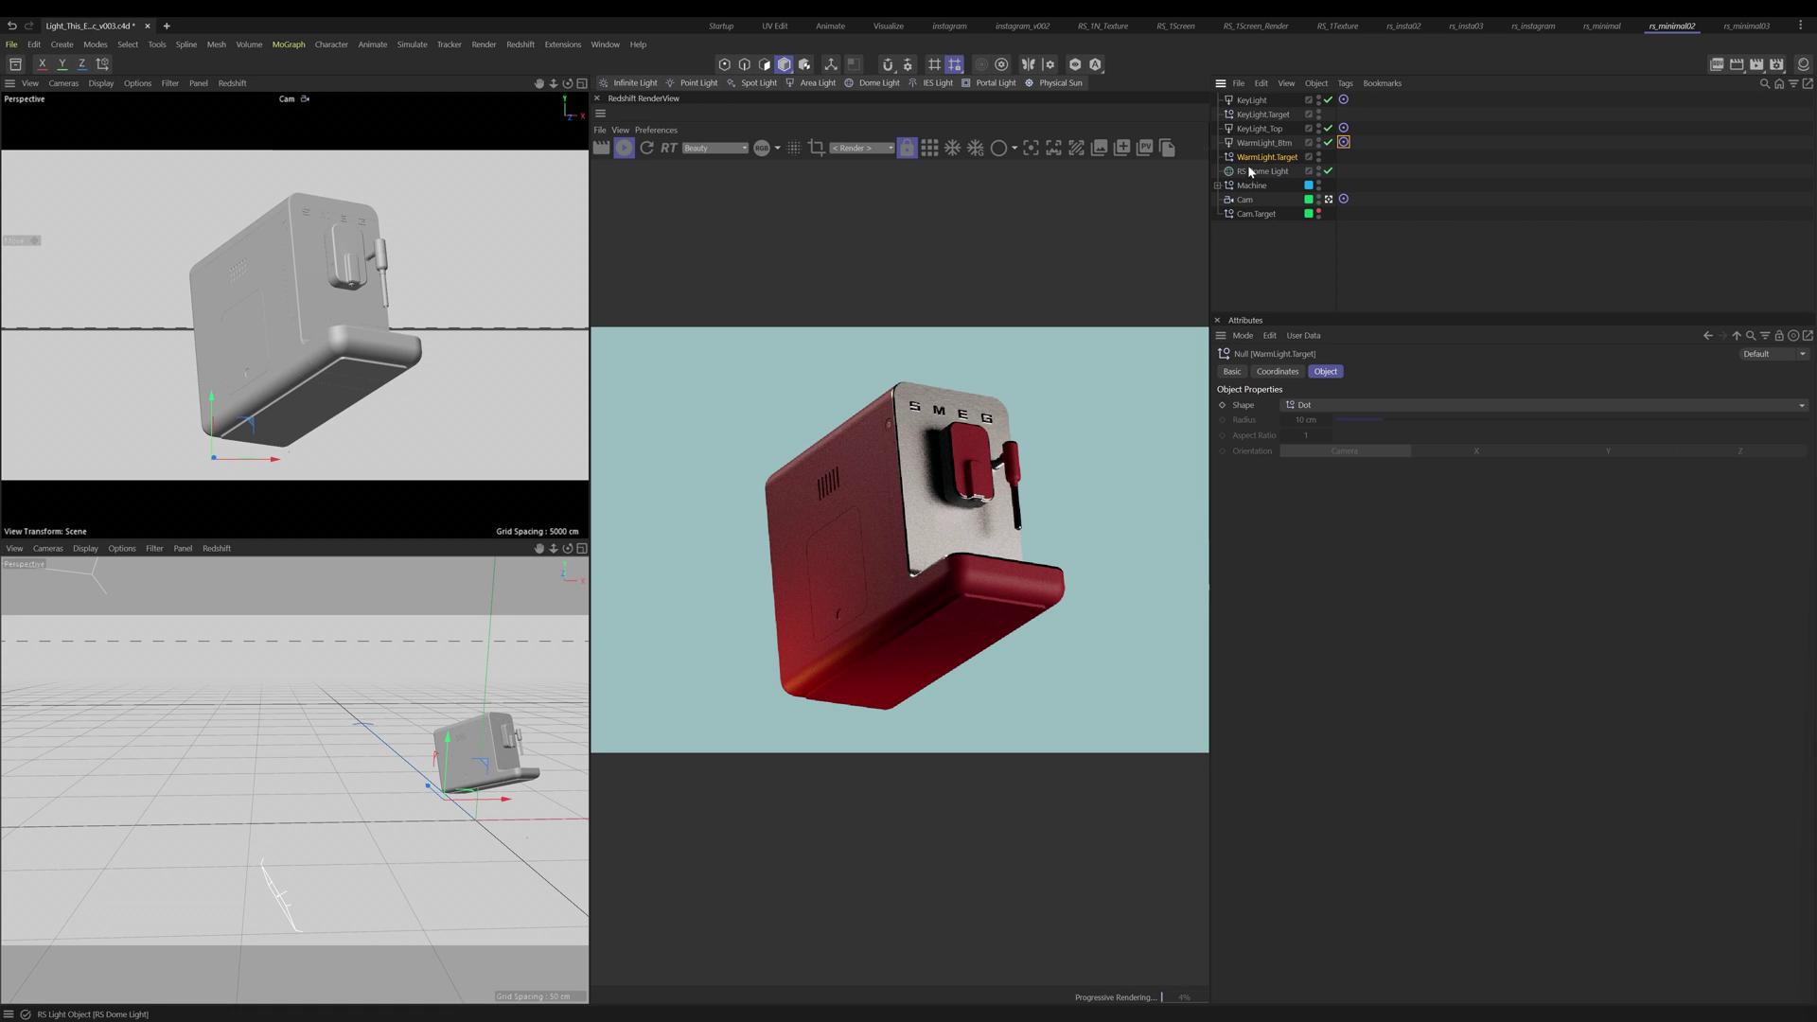
key("ctrl+s")
Step: Duplicate WarmLight_Btm and move the copy to the opposite side of the coffee machine in the top view
key("Up")
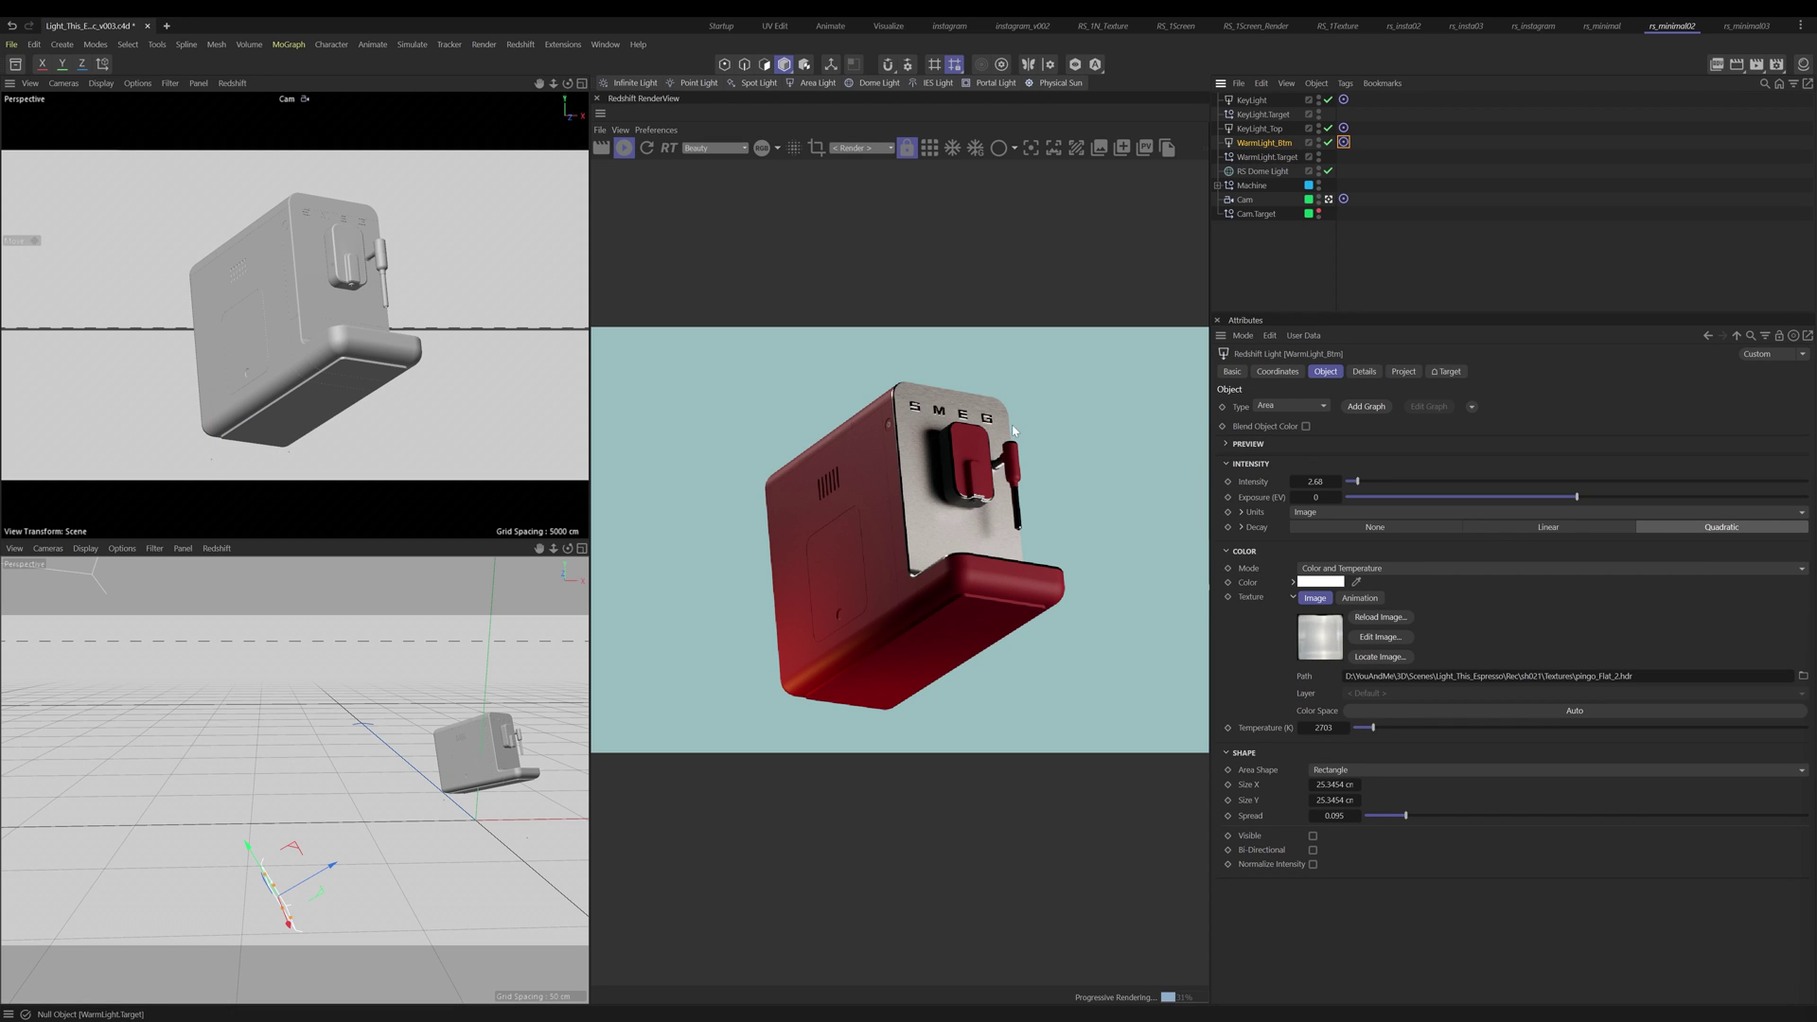
left_click_drag(1254, 144, 1264, 164, "ctrl")
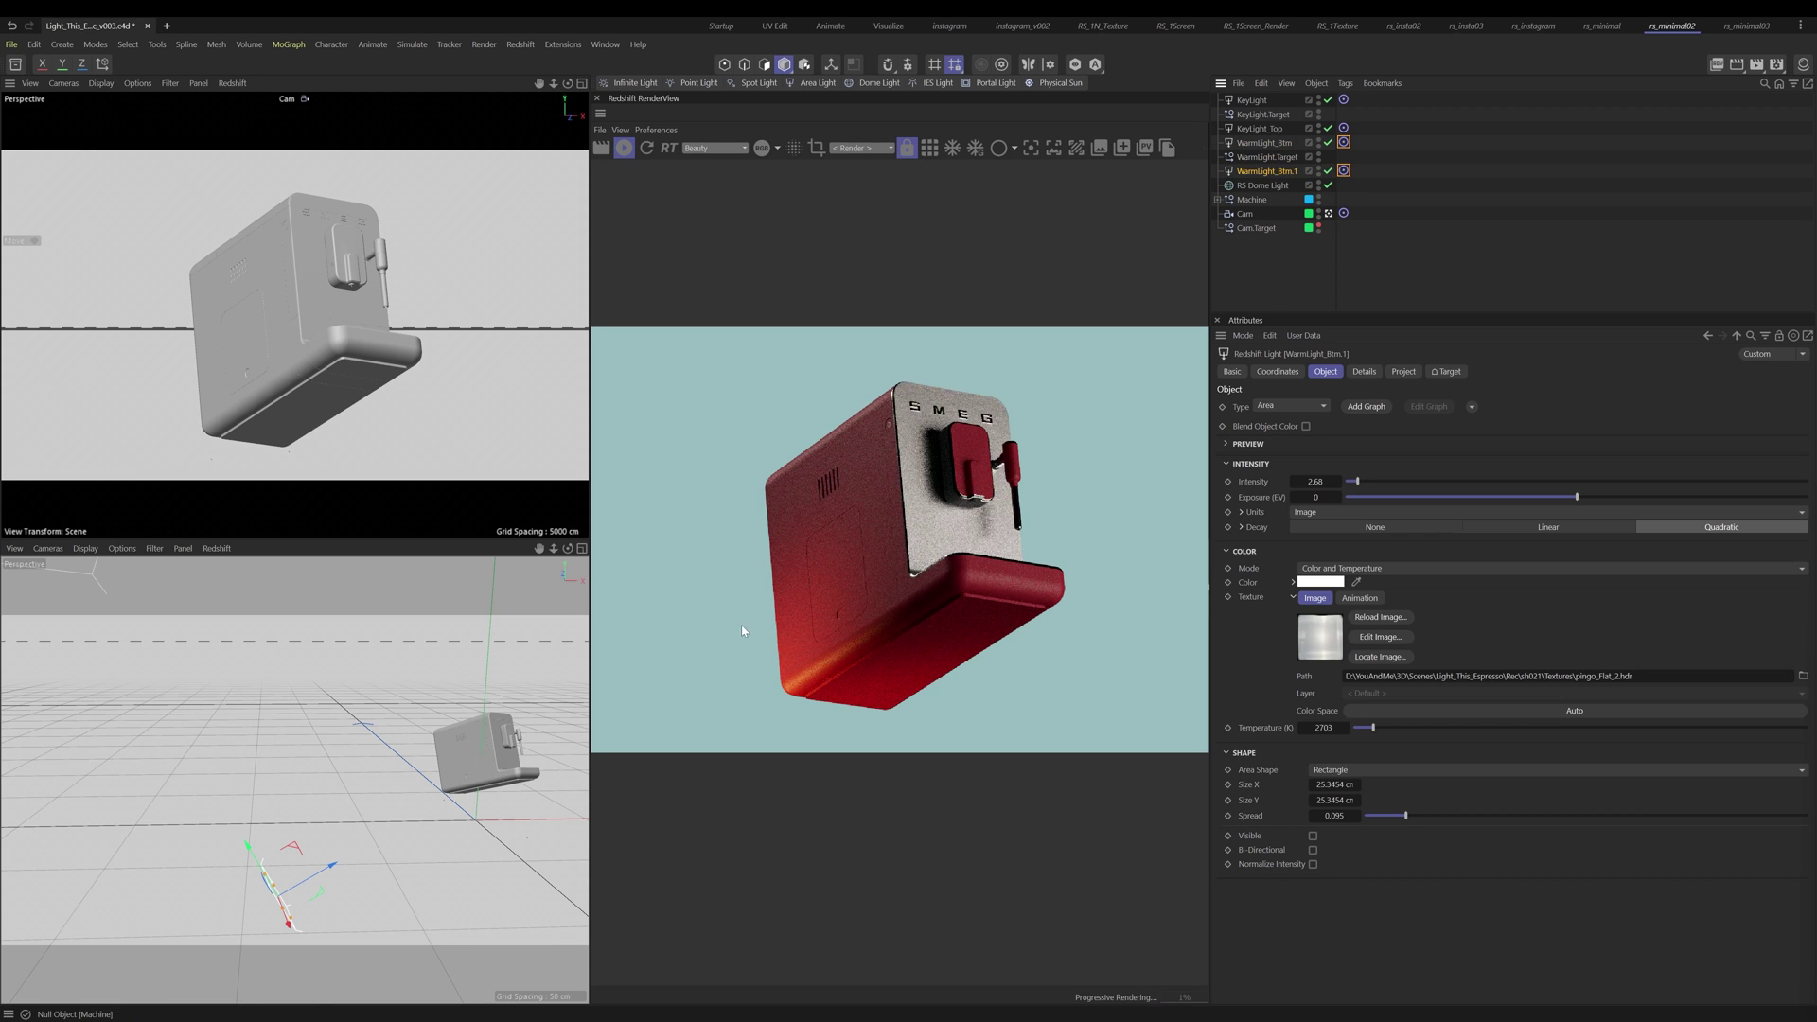
middle_click(371, 861)
key("F2")
middle_click_drag(295, 771, 300, 783, "alt")
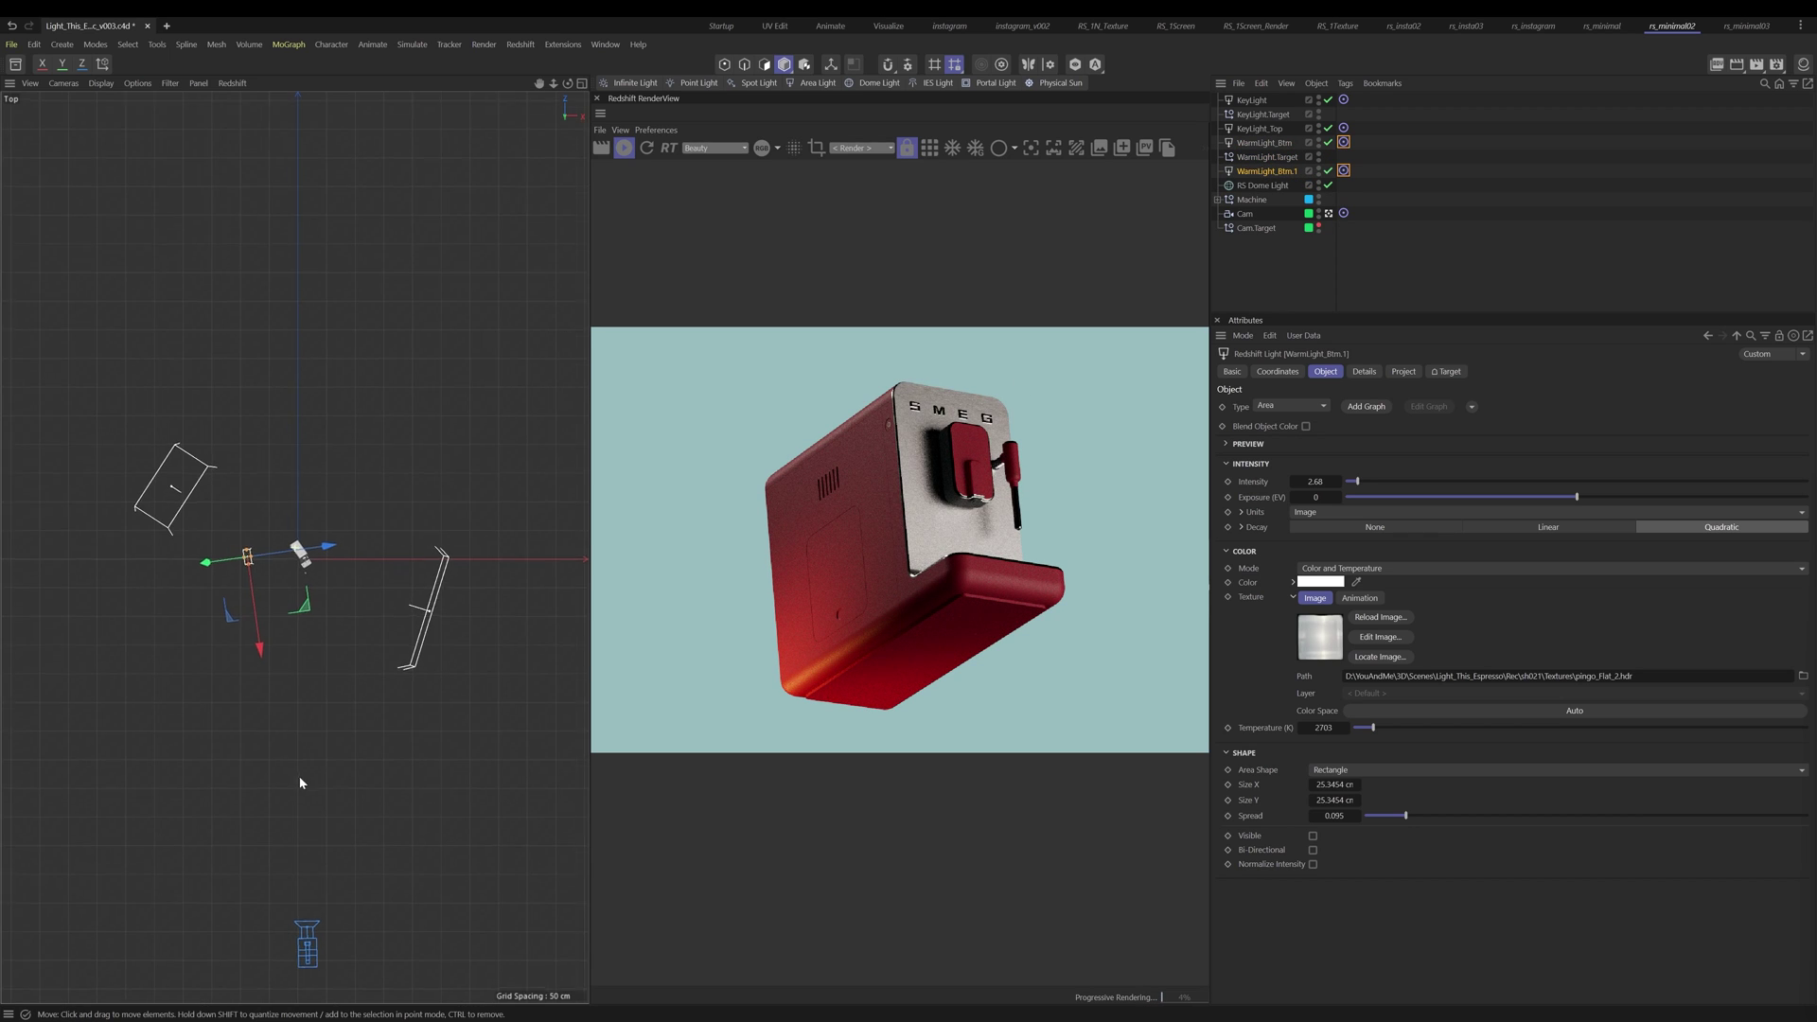
scroll(301, 620, "up", 8)
left_click_drag(251, 524, 457, 527)
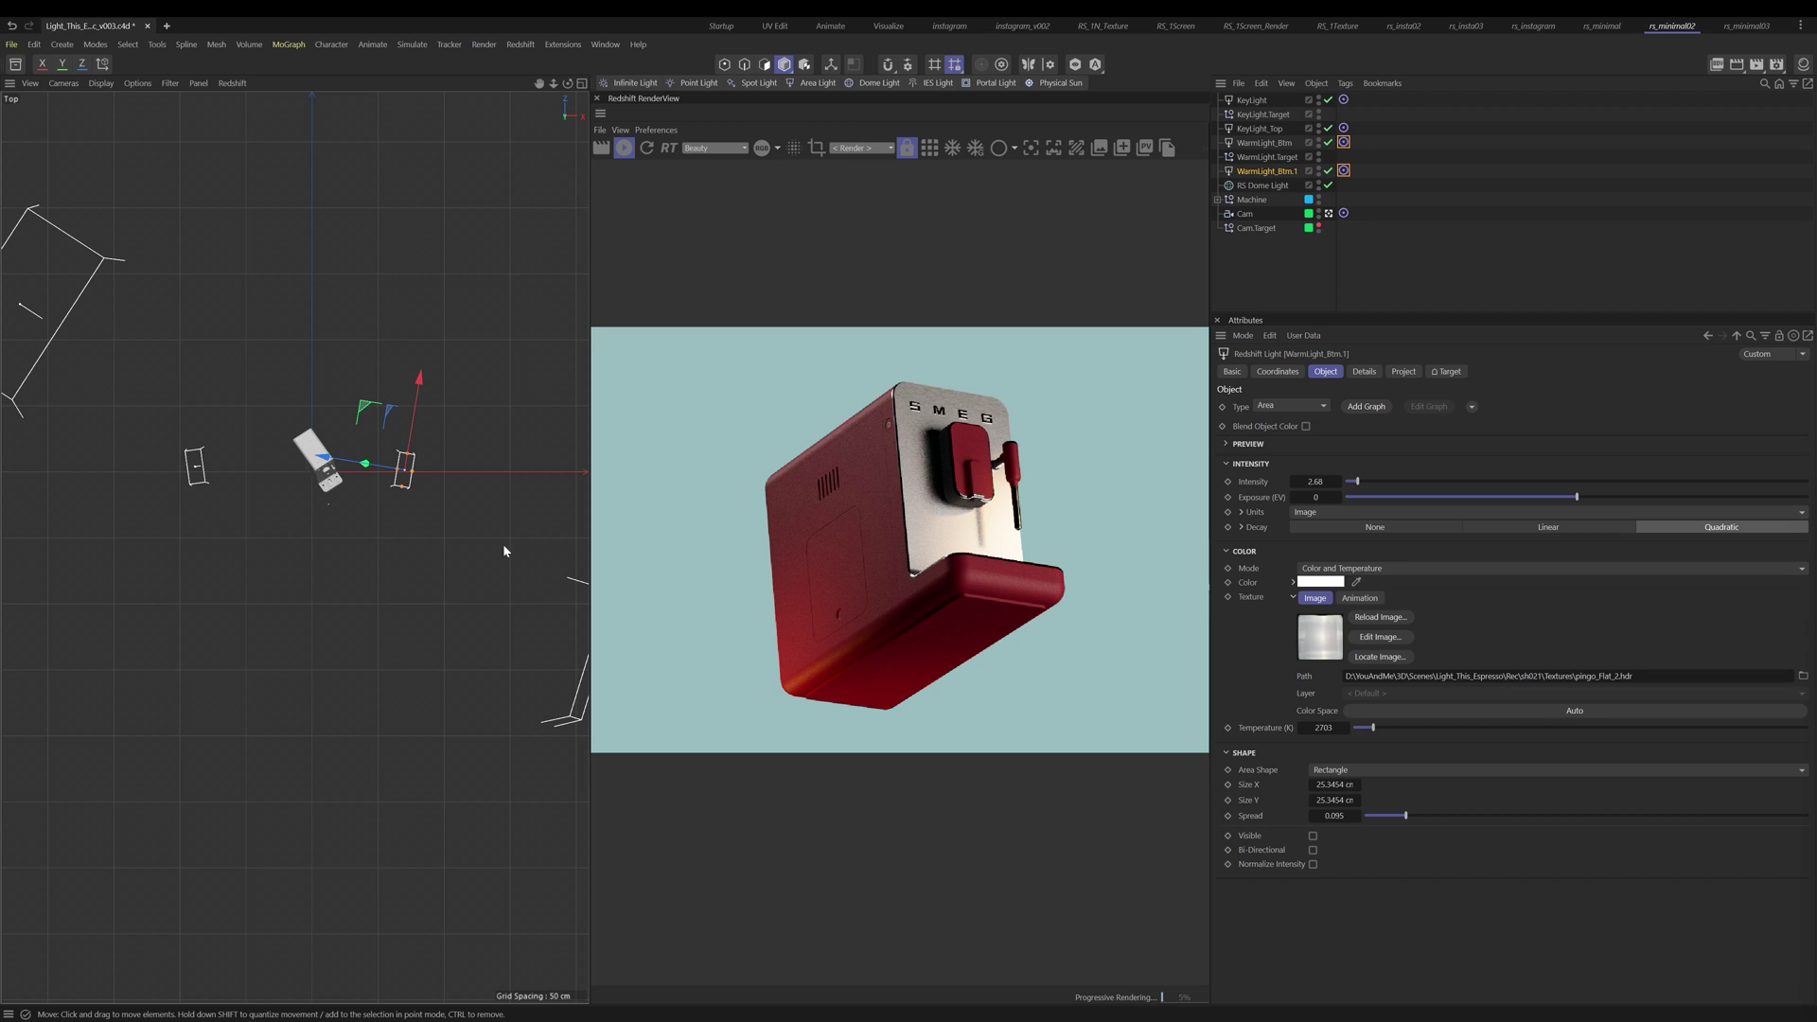
scroll(352, 486, "up", 4)
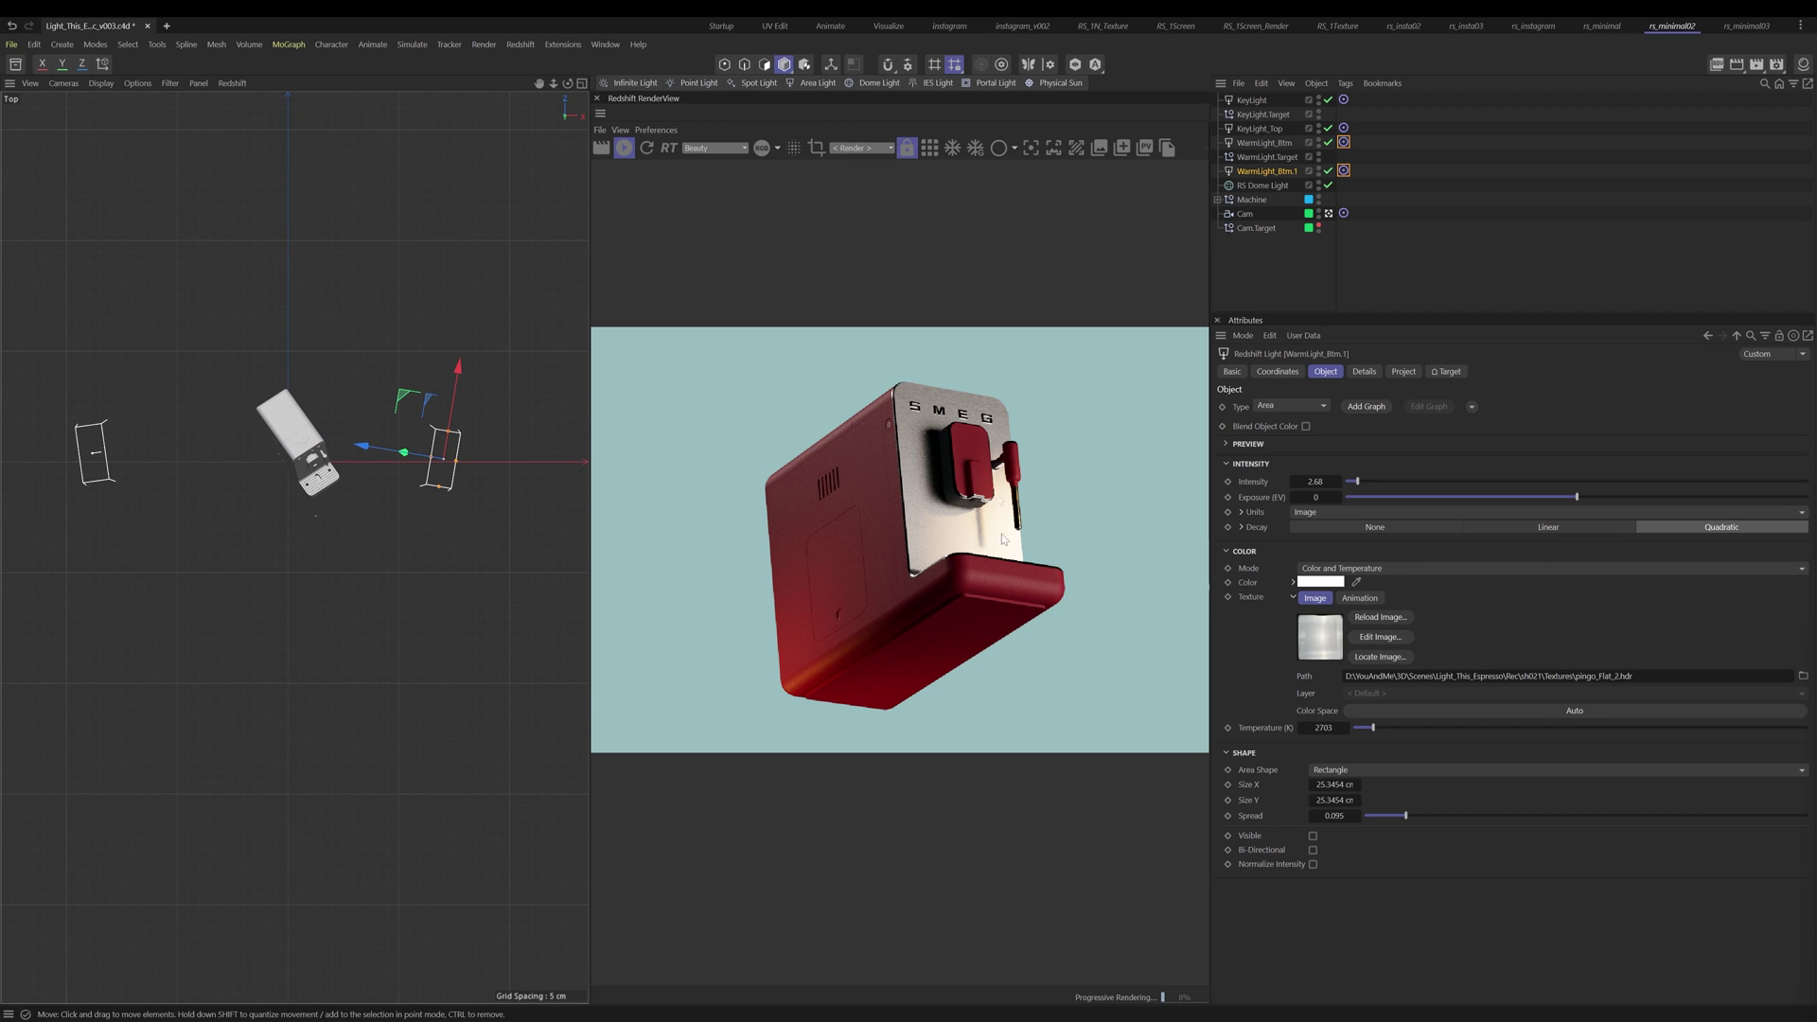
left_click_drag(405, 396, 419, 398)
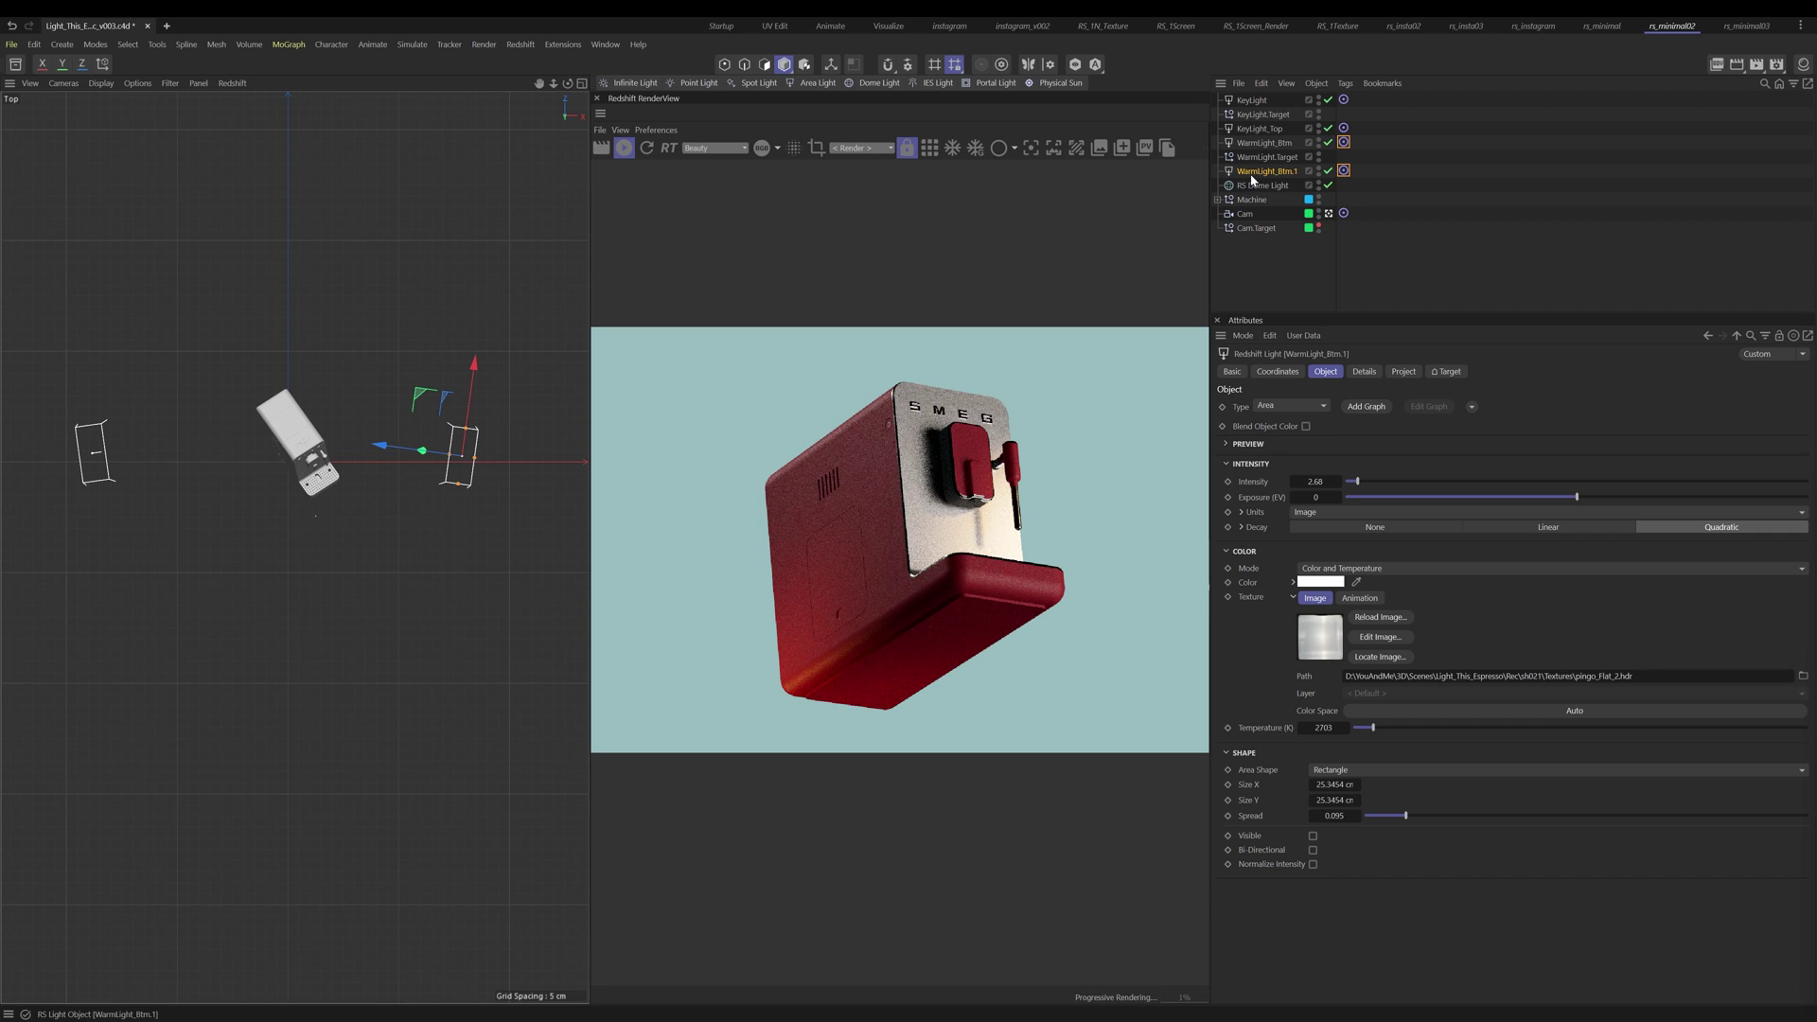
Step: Duplicate WarmLight.Target for the copied warm light and rename that light WarmLight_R
left_click_drag(1254, 165, 1258, 178, "ctrl")
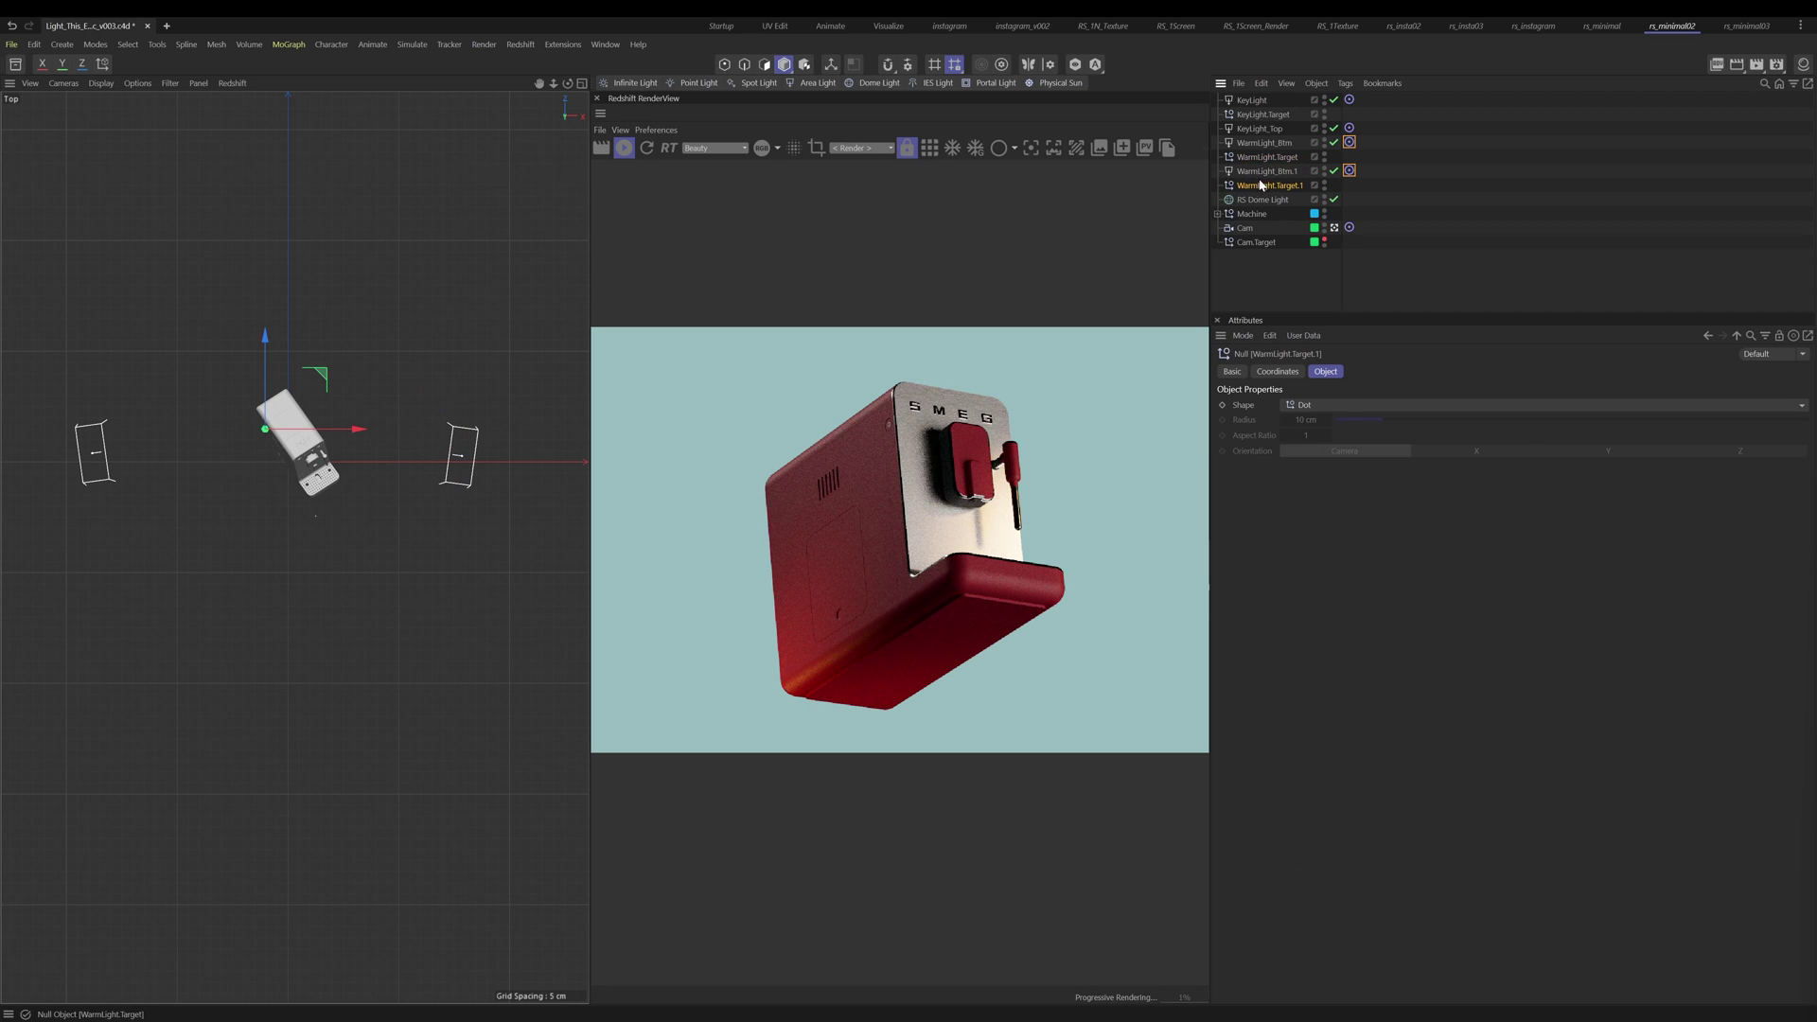
left_click(1349, 171)
double_click(1283, 174)
left_click_drag(1285, 173, 1346, 174)
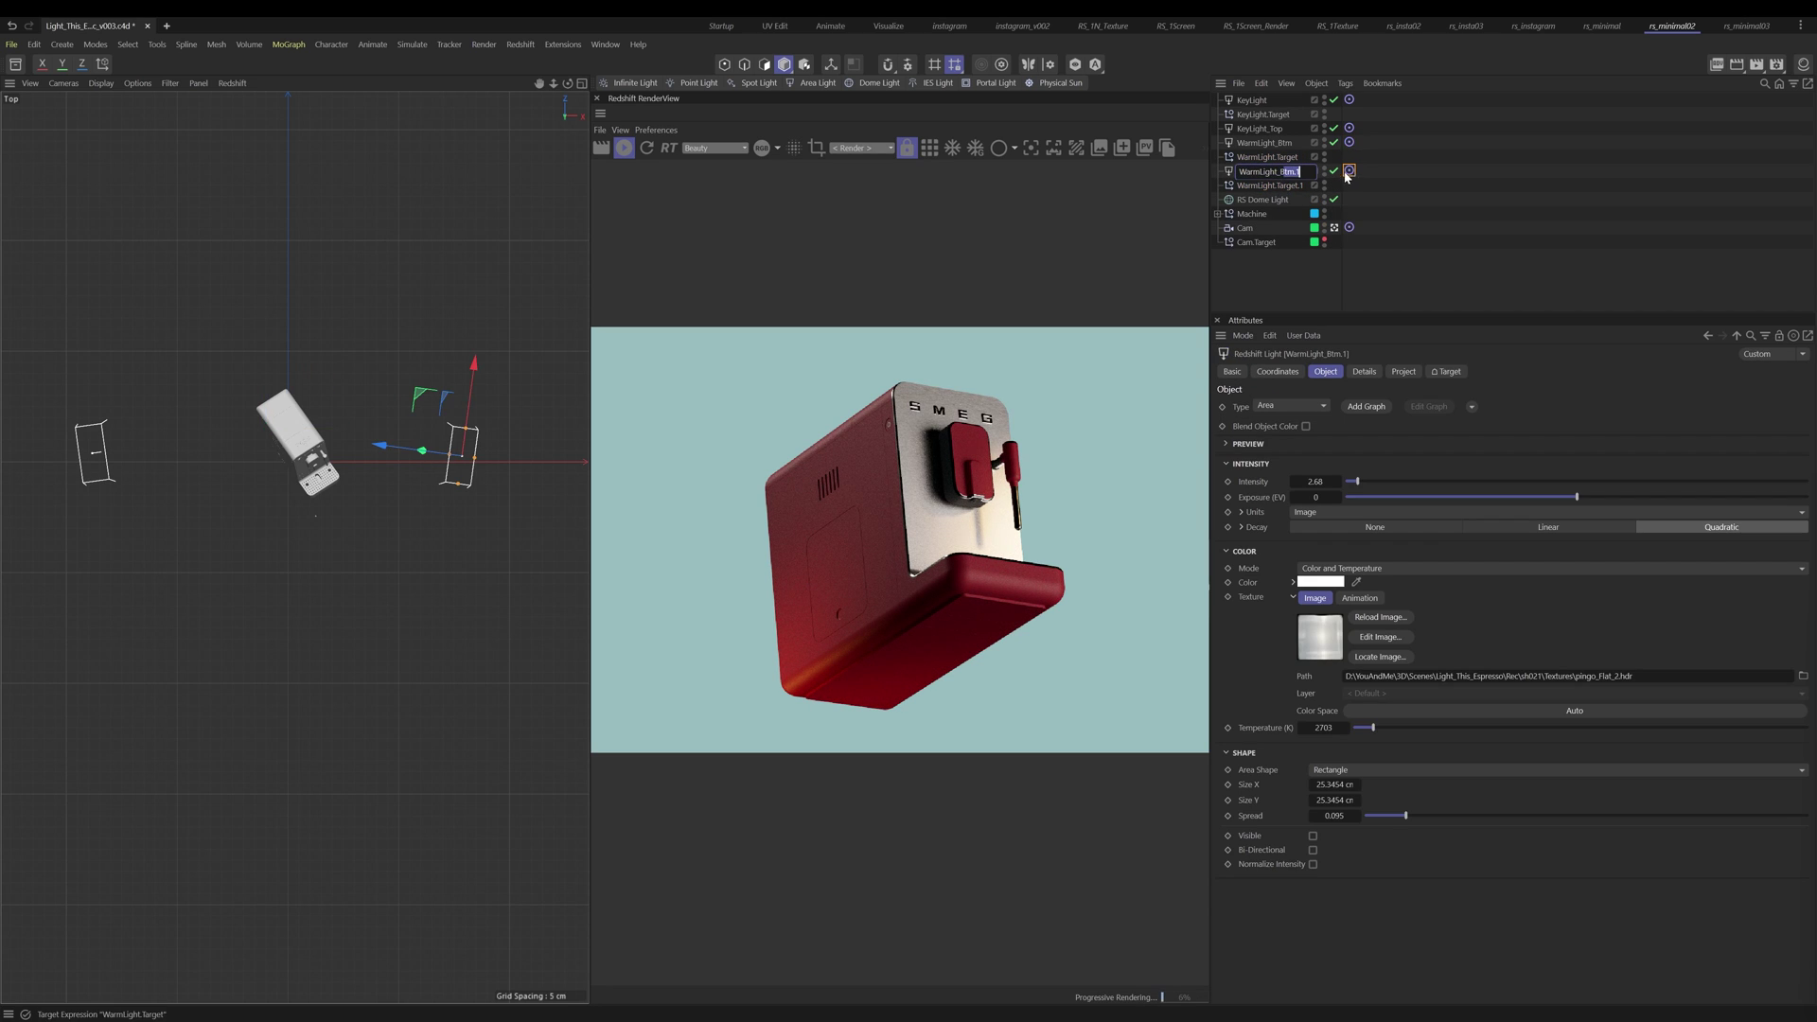
key("BackSpace")
key("BackSpace")
type("R")
key("Return")
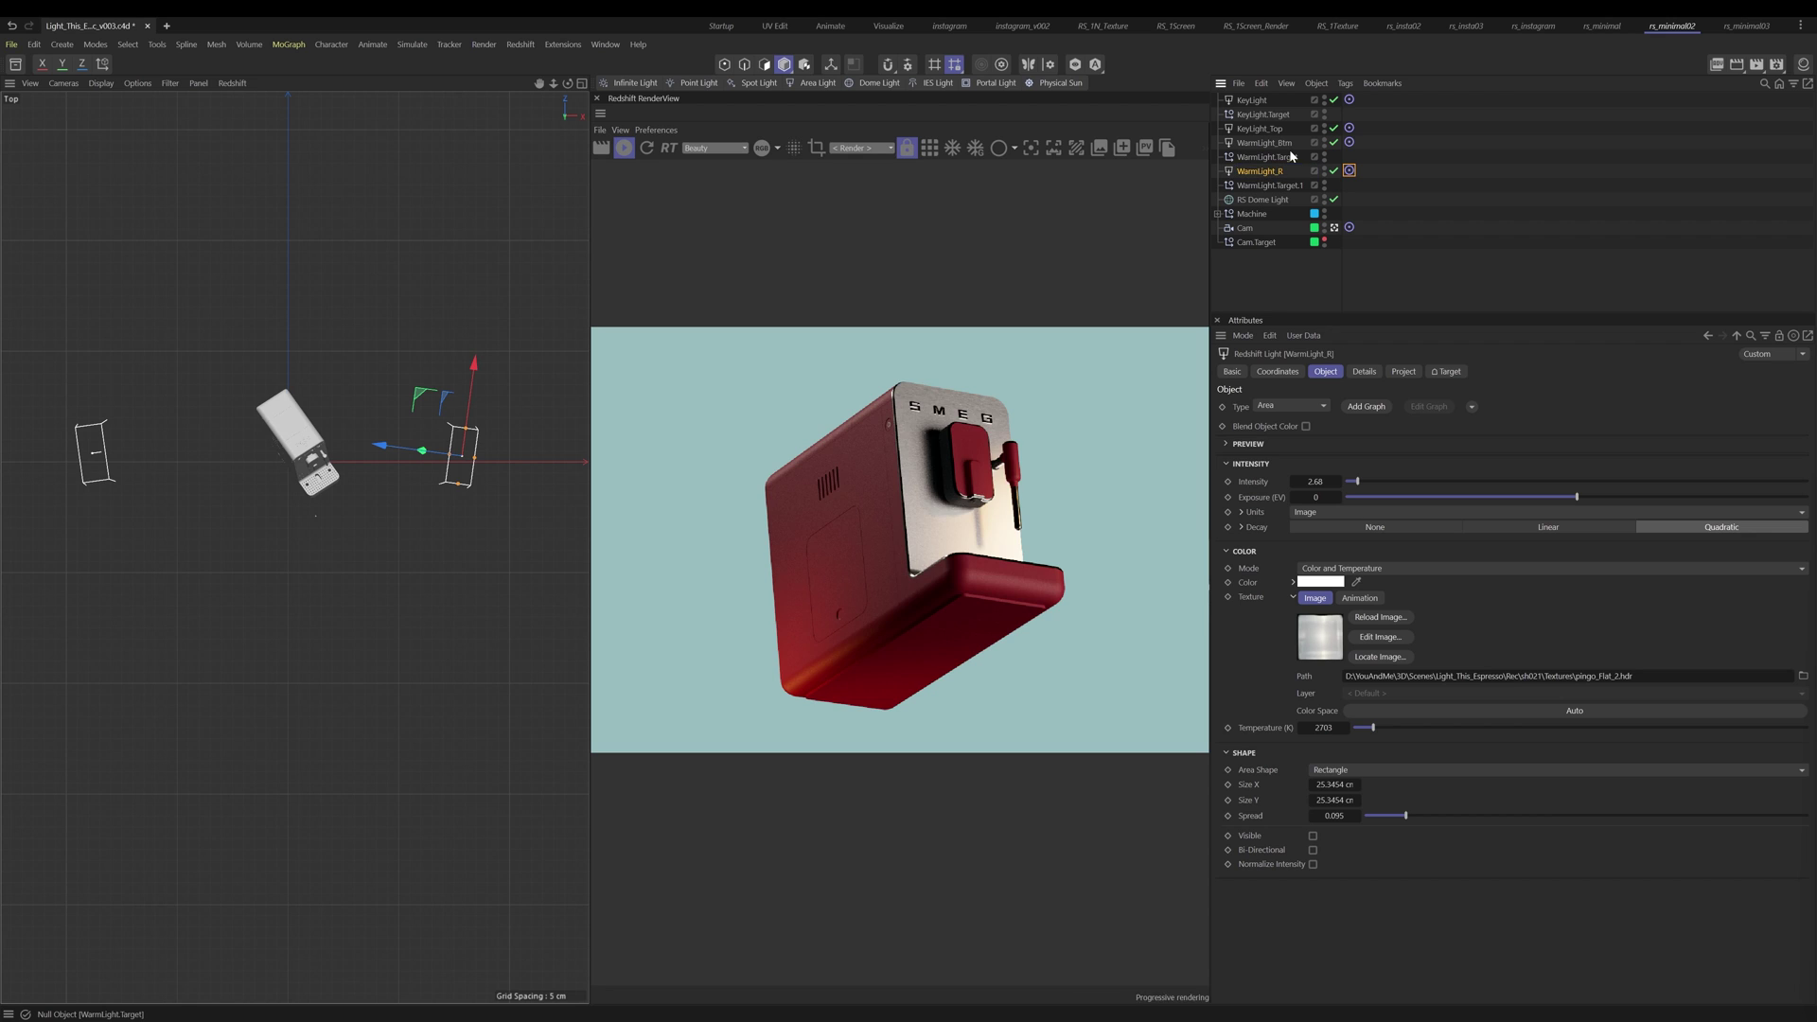
Step: Assign WarmLight.Target.1 as WarmLight_R's target object, then move this target toward the machine's front and raise it to mid-height
left_click(1349, 171)
left_click_drag(1268, 186, 1386, 410)
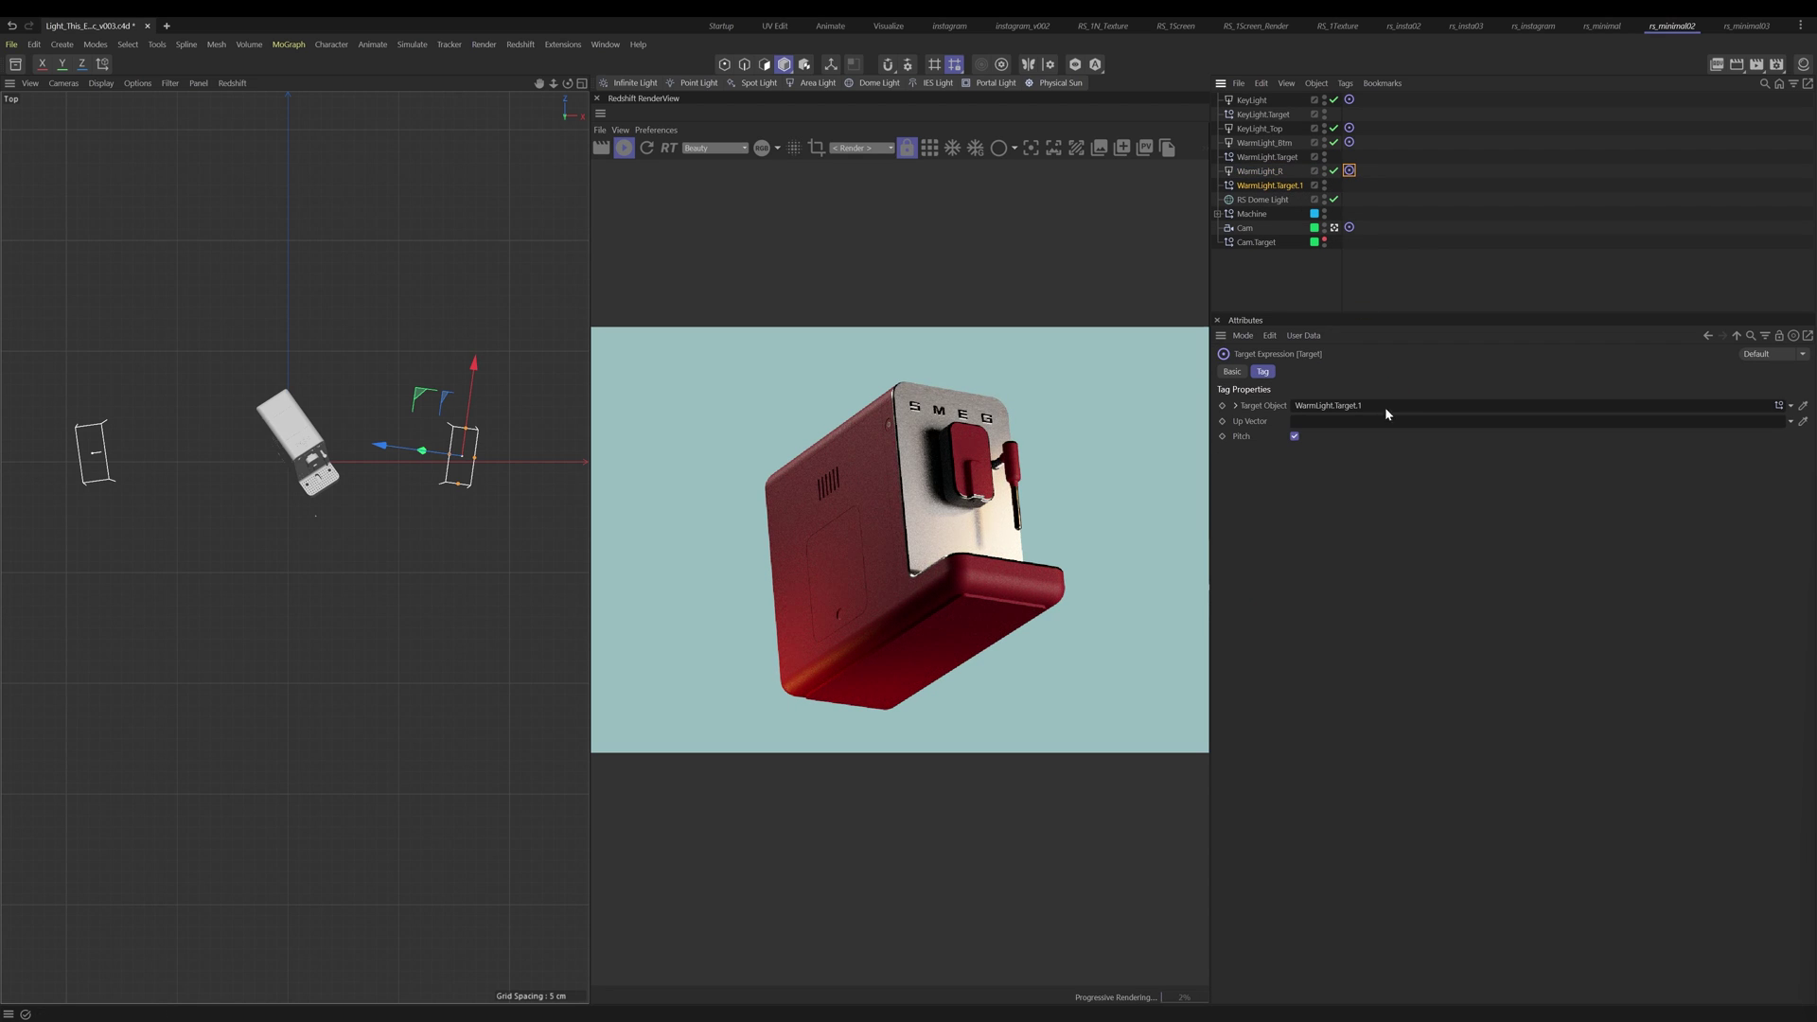
left_click(1274, 187)
left_click_drag(319, 372, 376, 395)
key("F4")
scroll(339, 524, "up", 5)
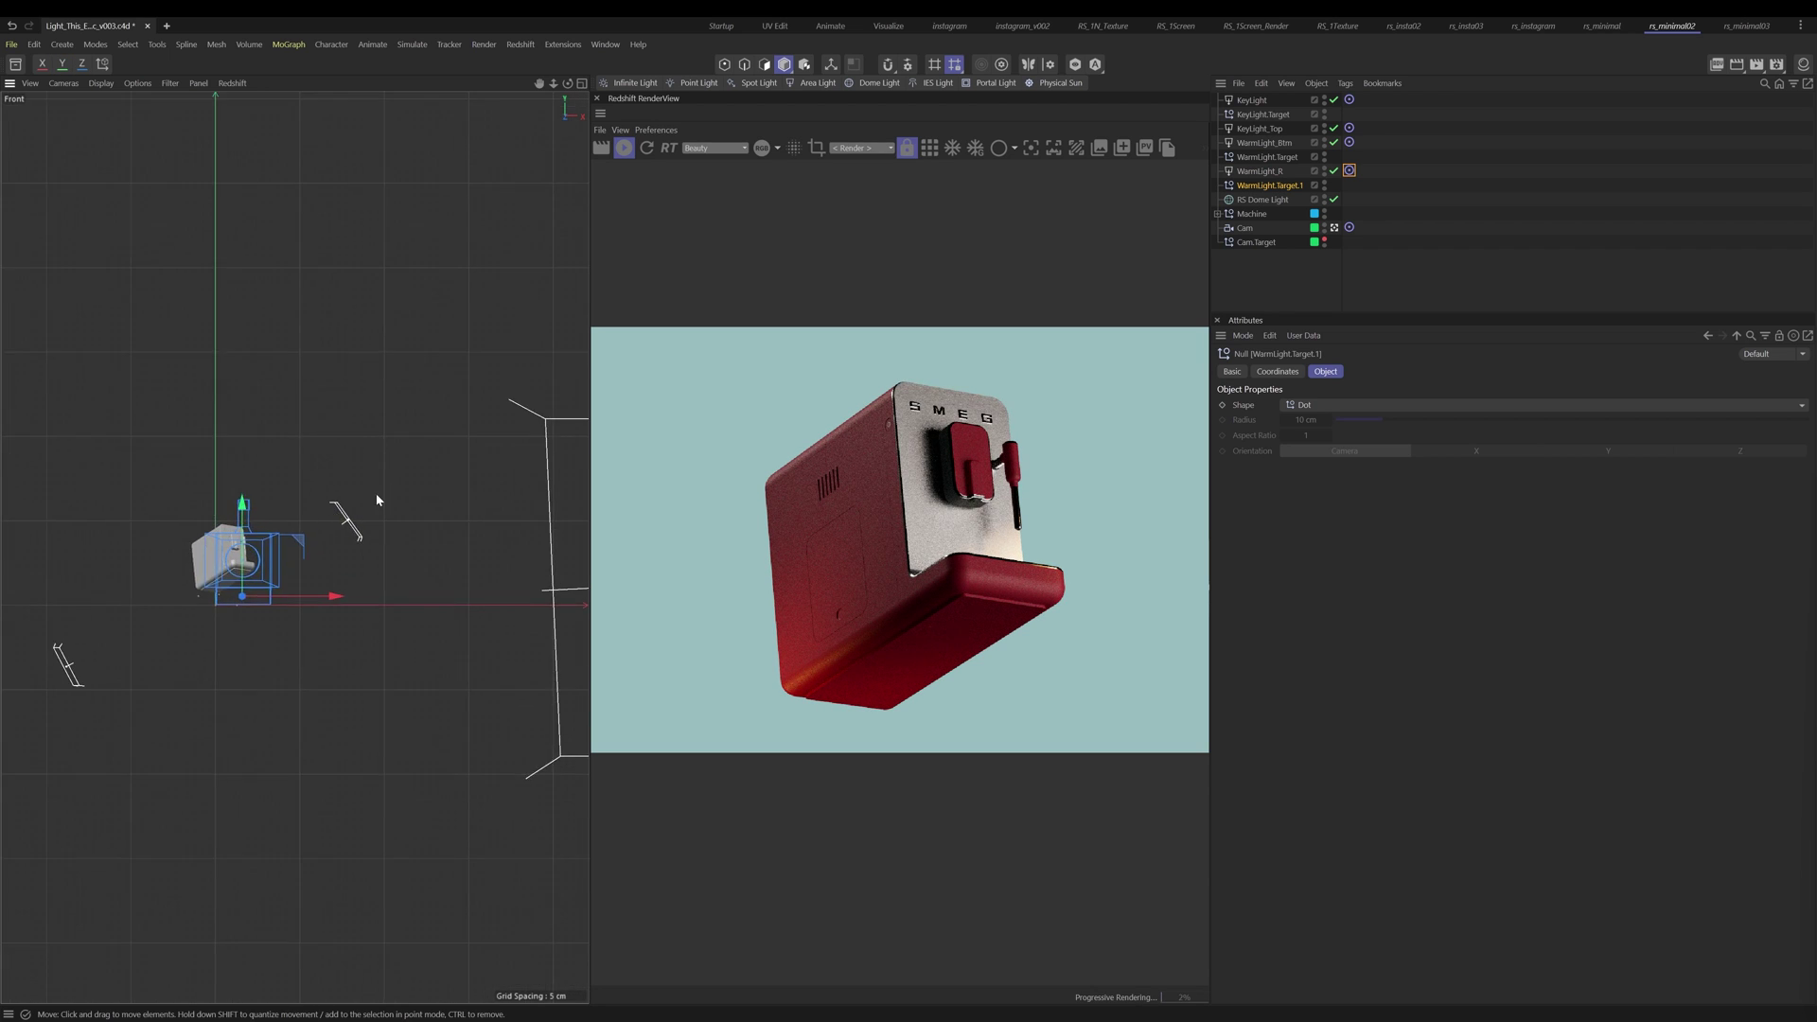
key("F1")
scroll(362, 533, "up", 3)
left_click_drag(362, 533, 257, 547, "alt")
scroll(431, 522, "up", 4)
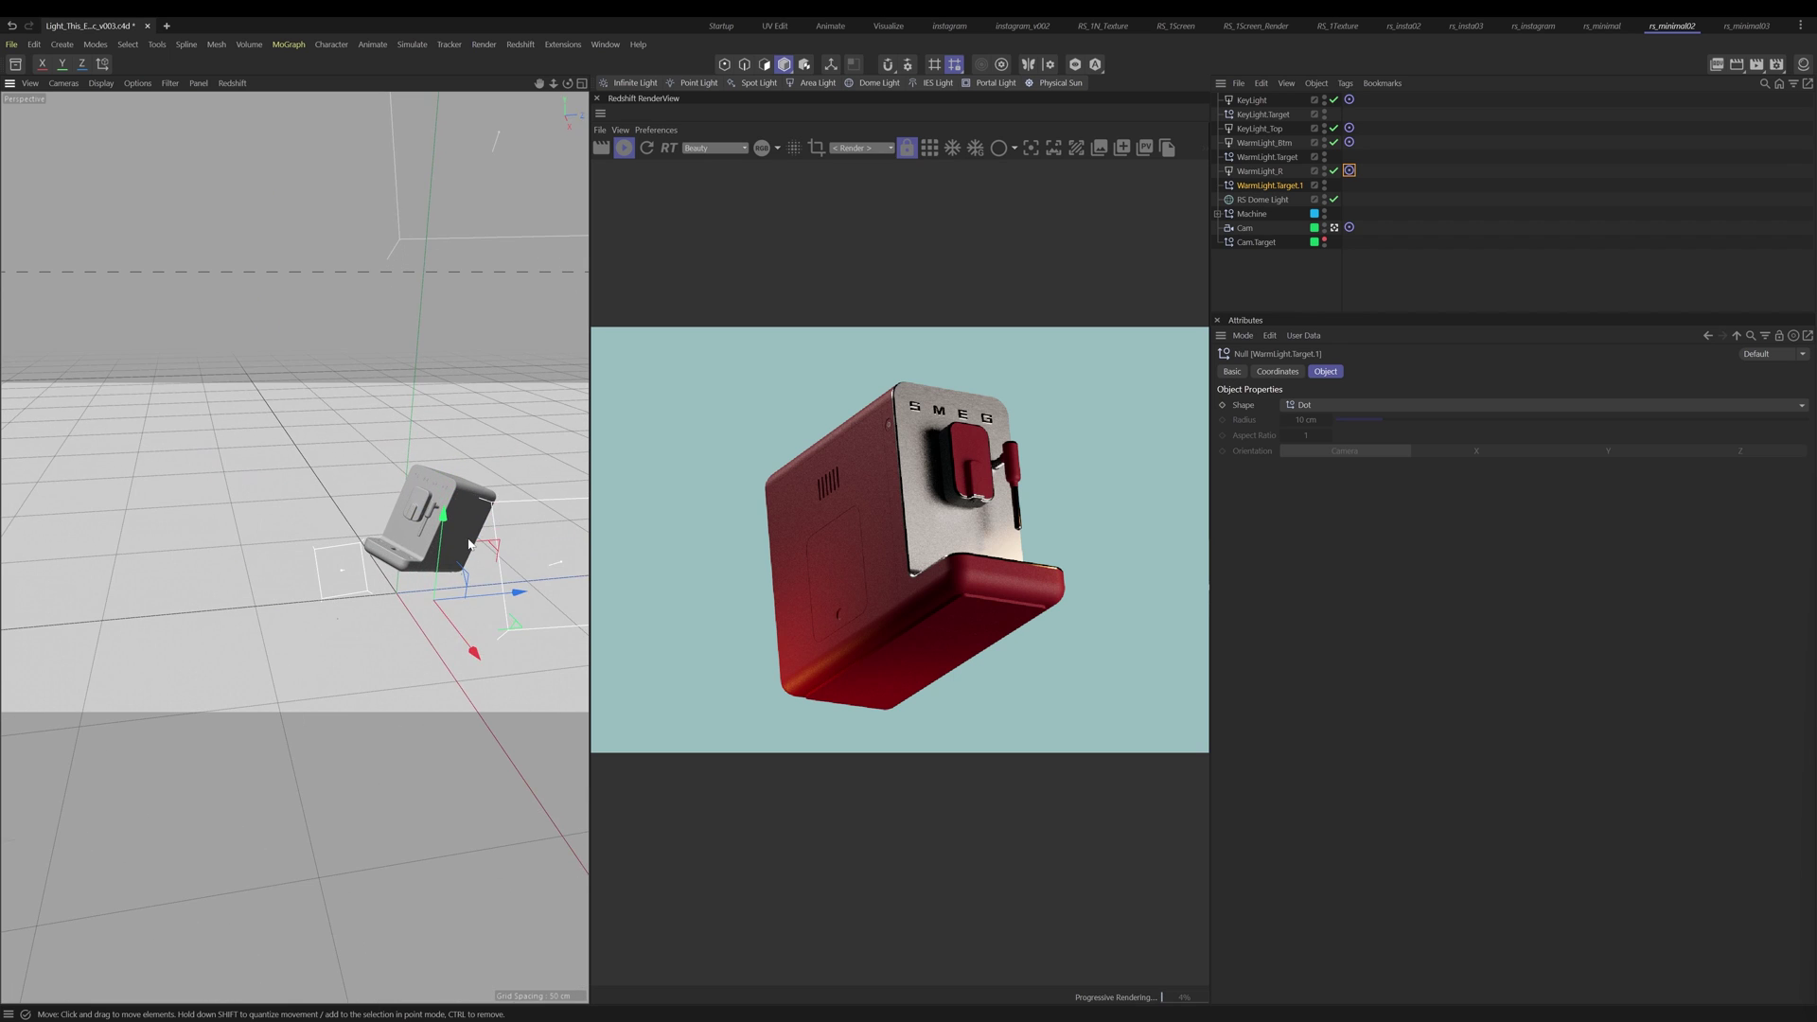
left_click_drag(437, 535, 454, 470)
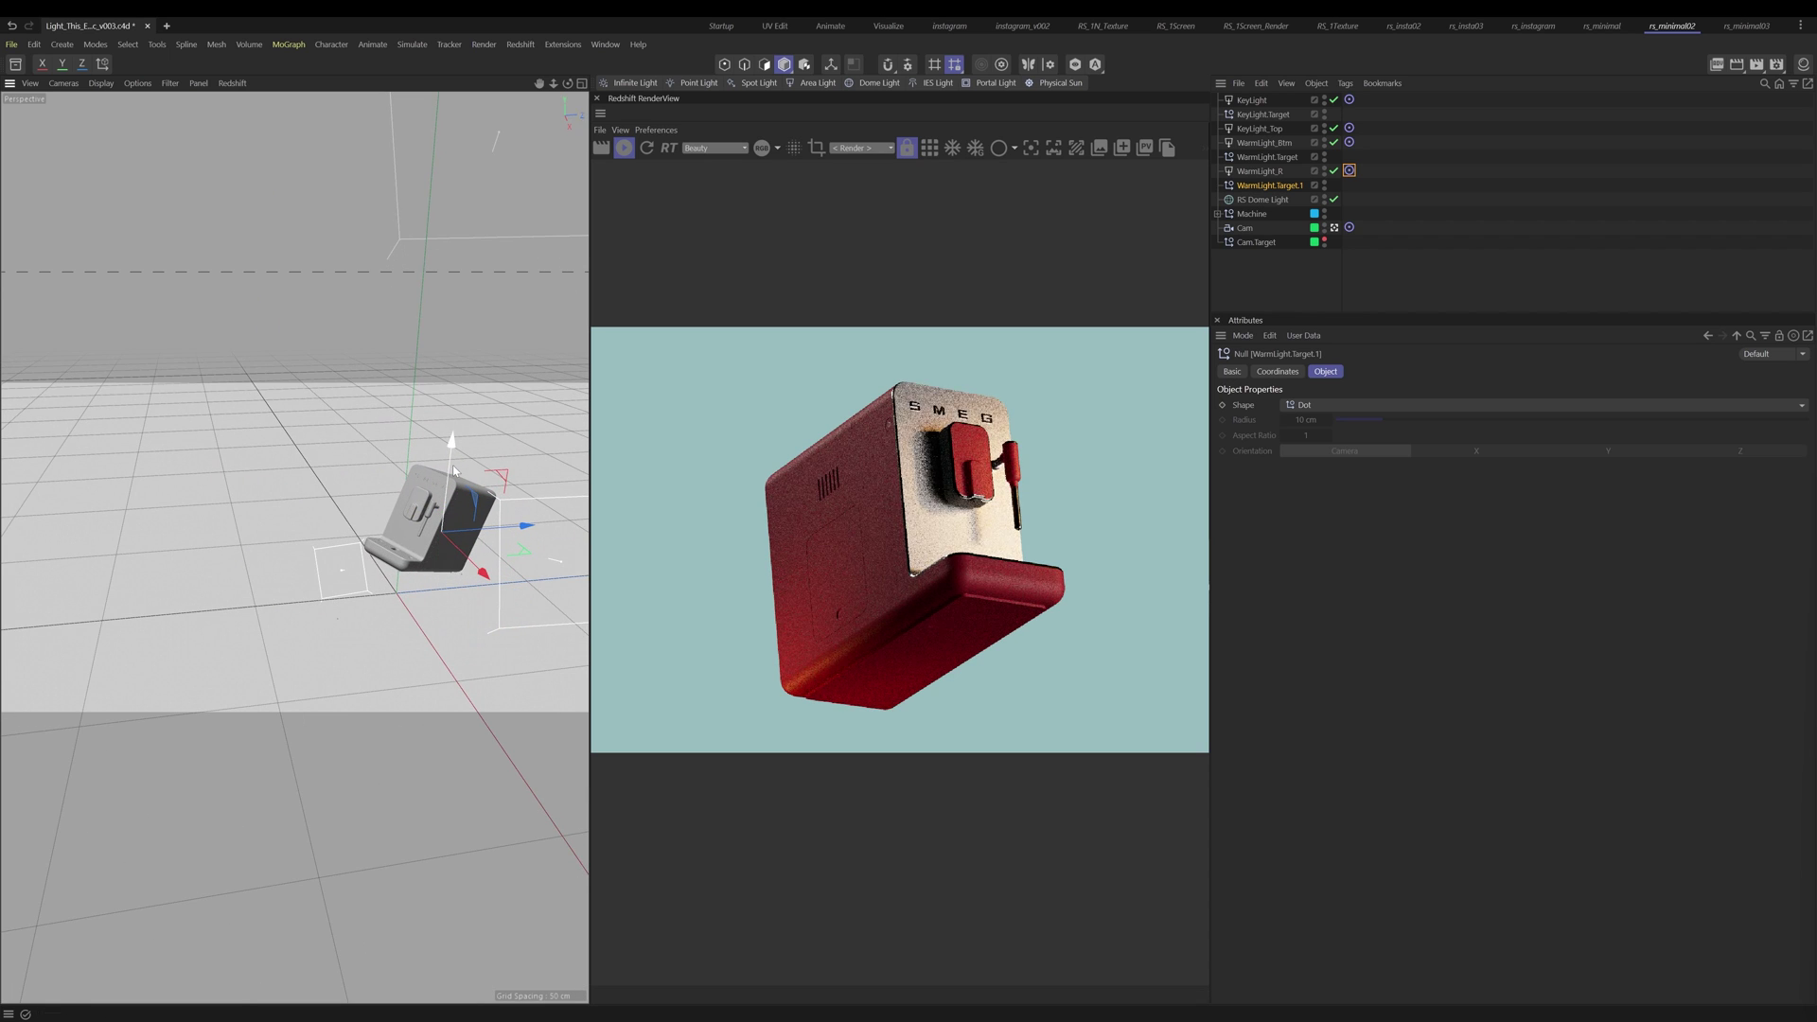
Step: Move WarmLight_R further back in the top view and scale it up to about 29 by 29 cm
left_click(1259, 171)
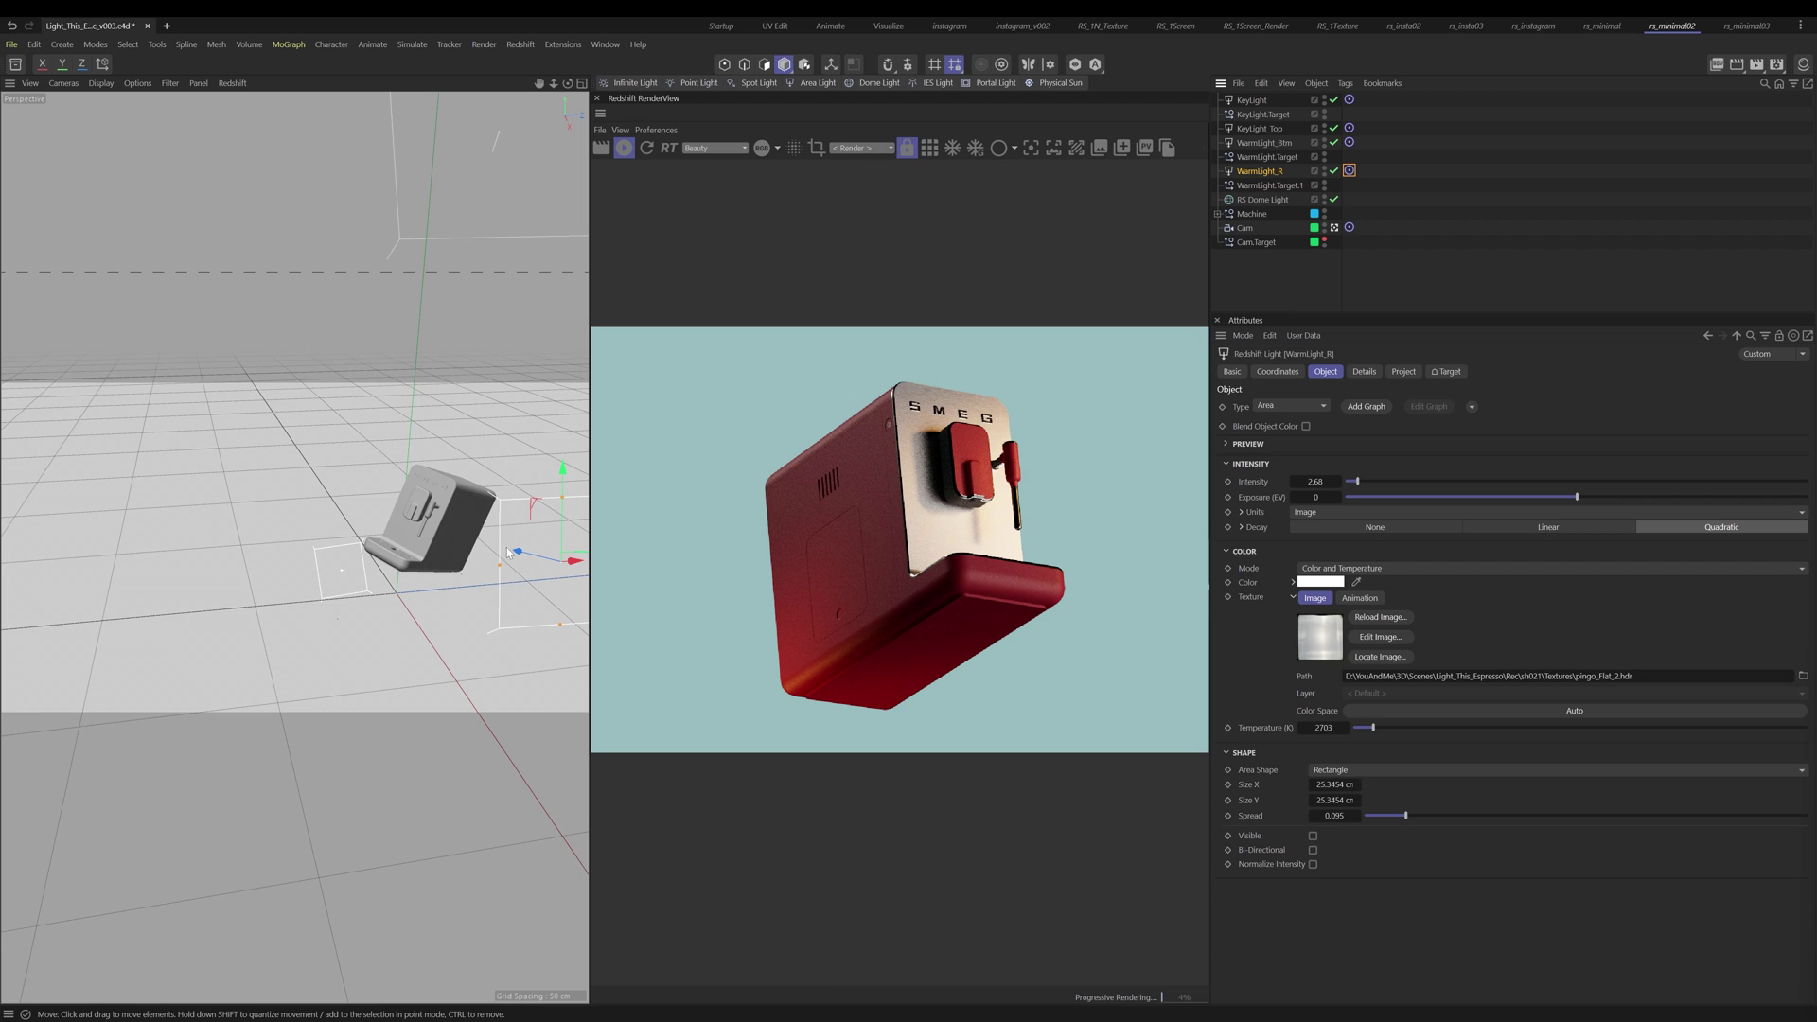
key("F2")
scroll(319, 527, "up", 3)
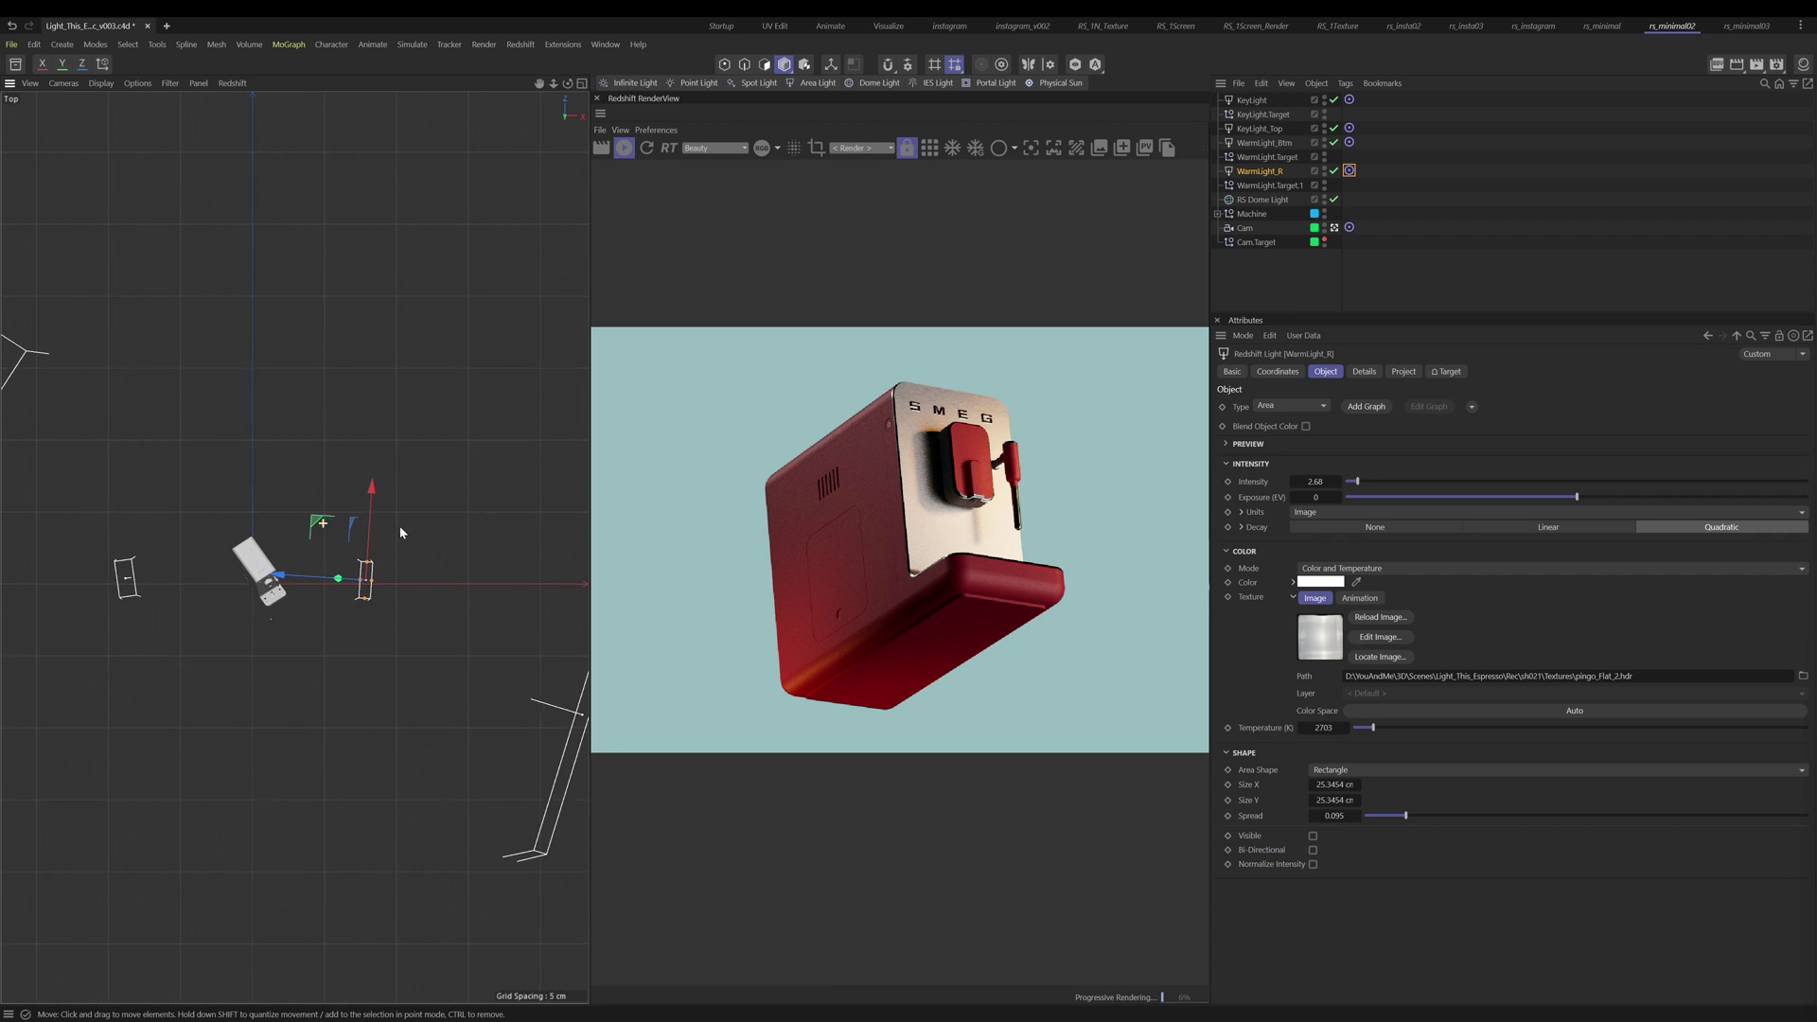
left_click_drag(318, 537, 320, 481)
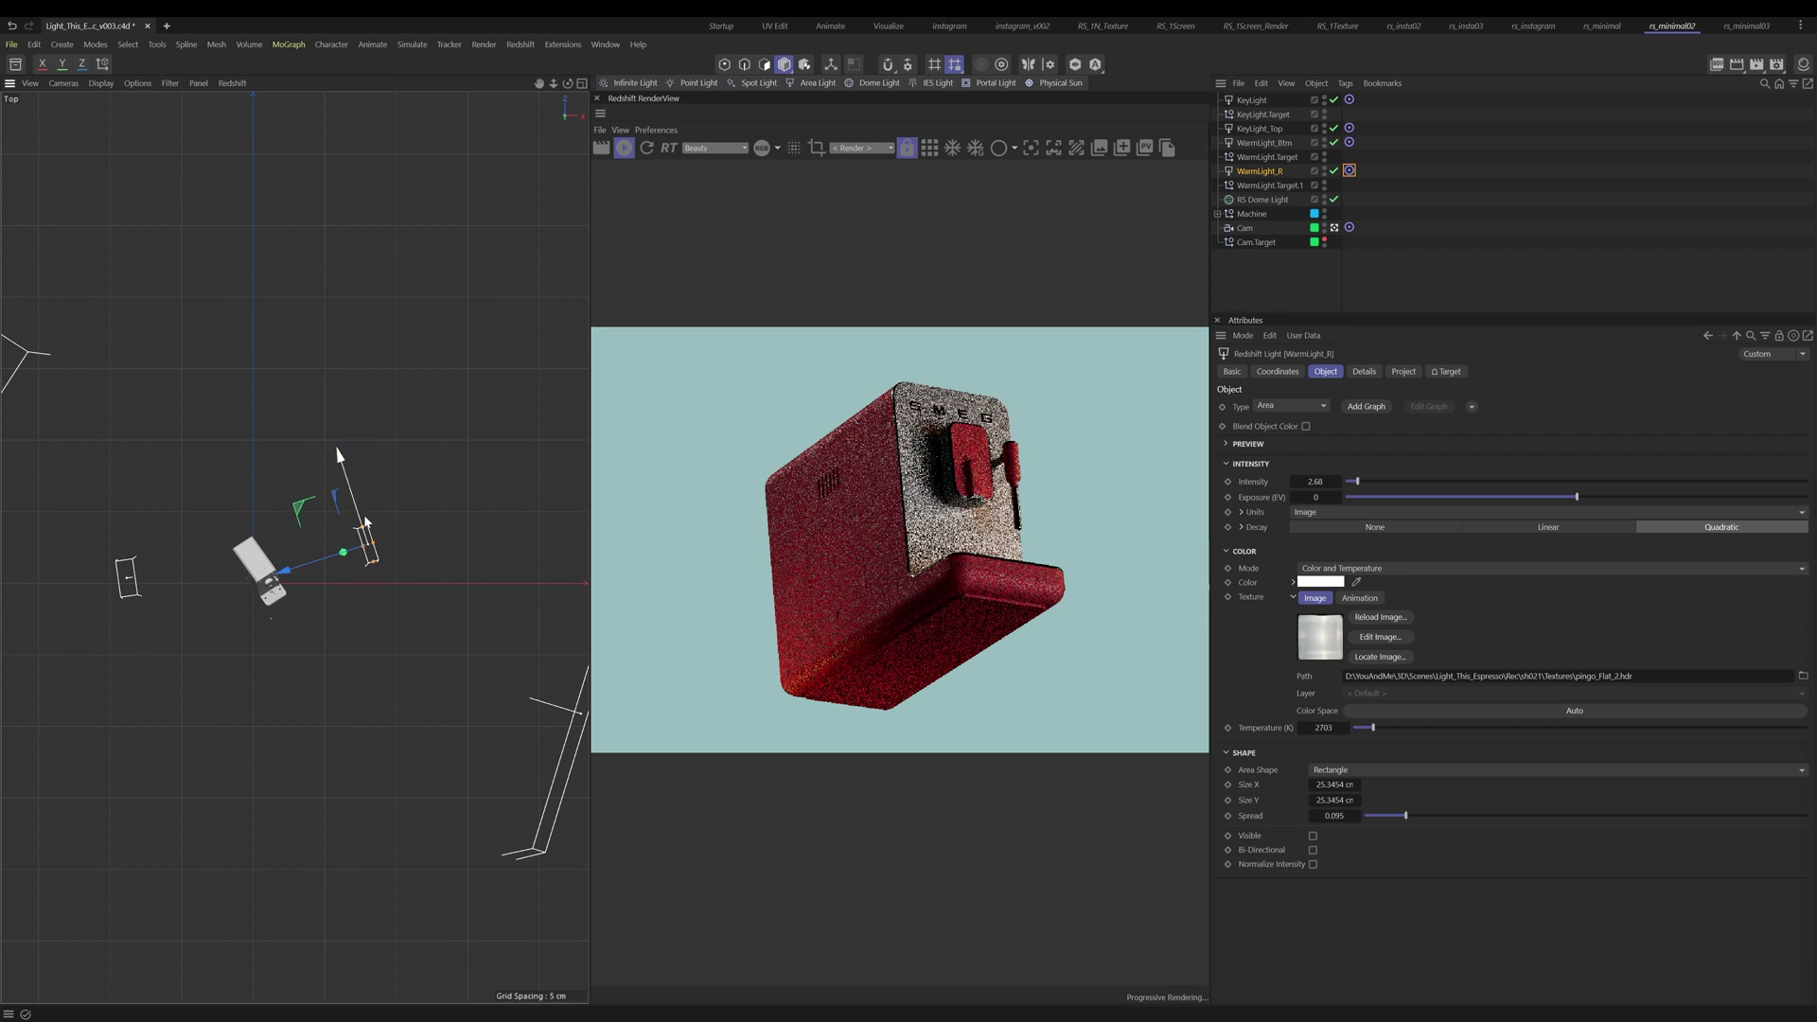
key("t")
left_click_drag(366, 566, 469, 587)
Step: Raise WarmLight_R's intensity to about 14.78 and its spread to about 0.359
left_click(1255, 171)
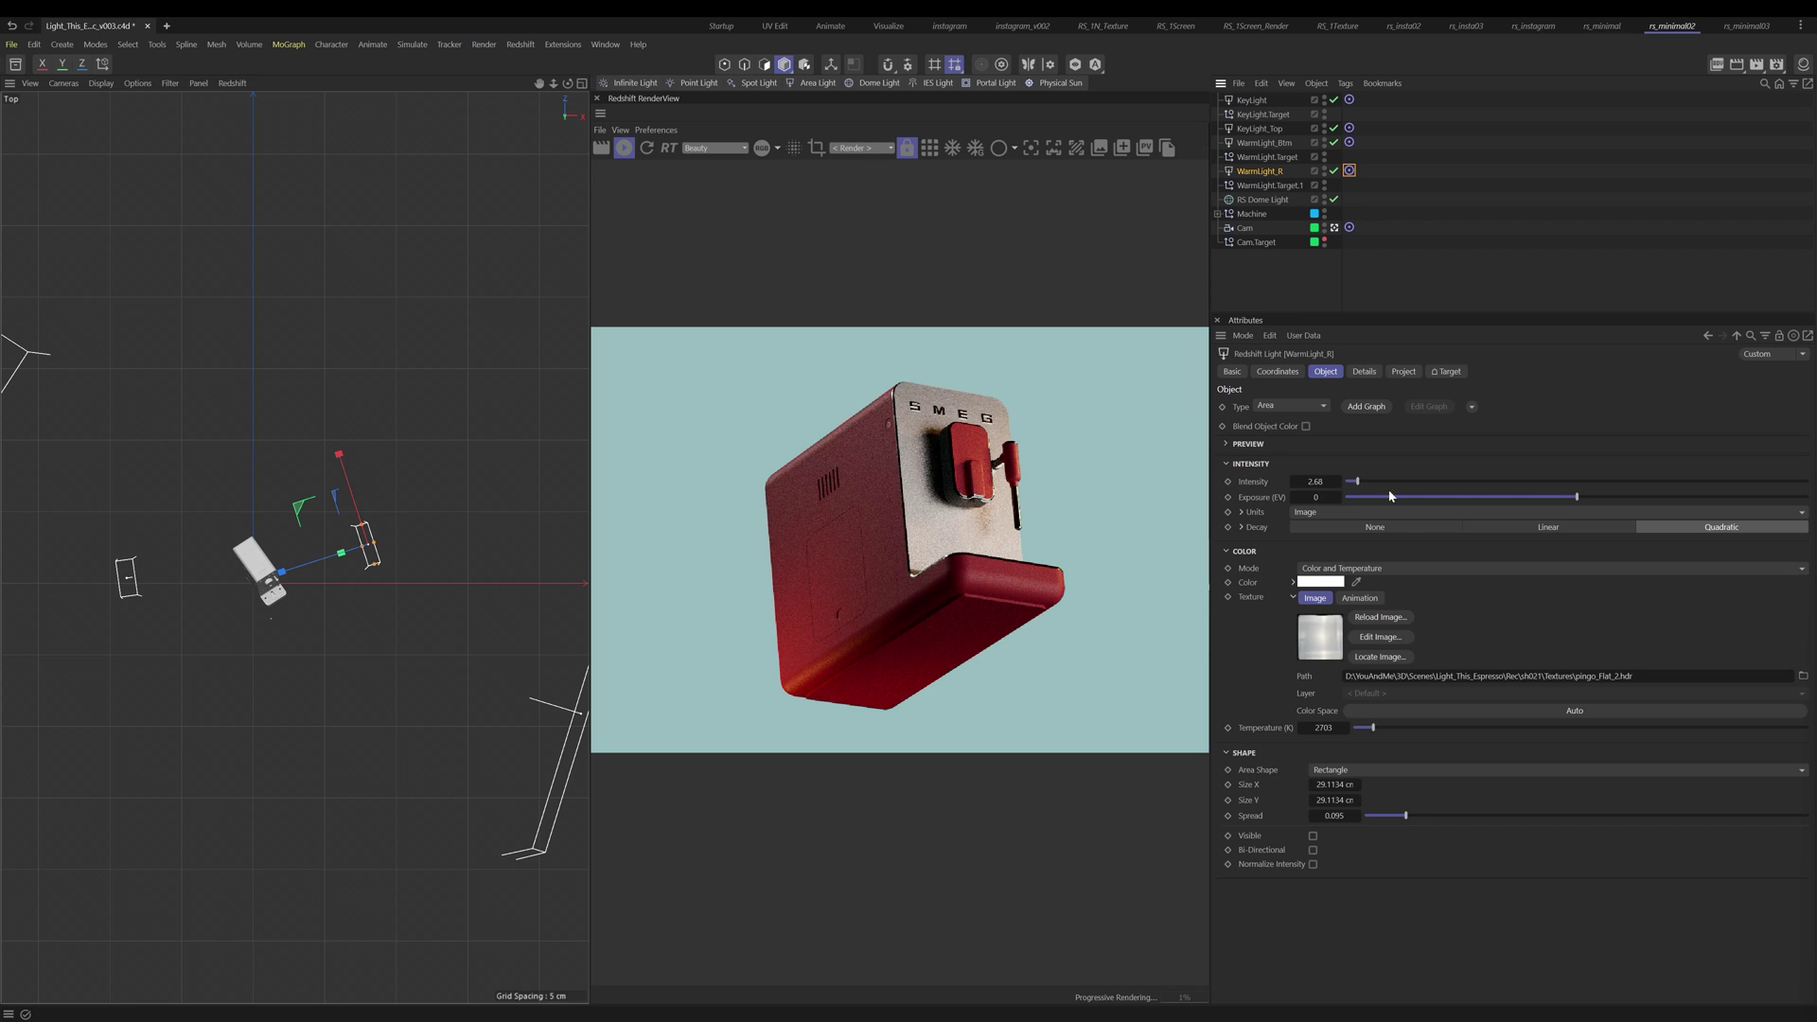
left_click_drag(1392, 482, 1415, 482)
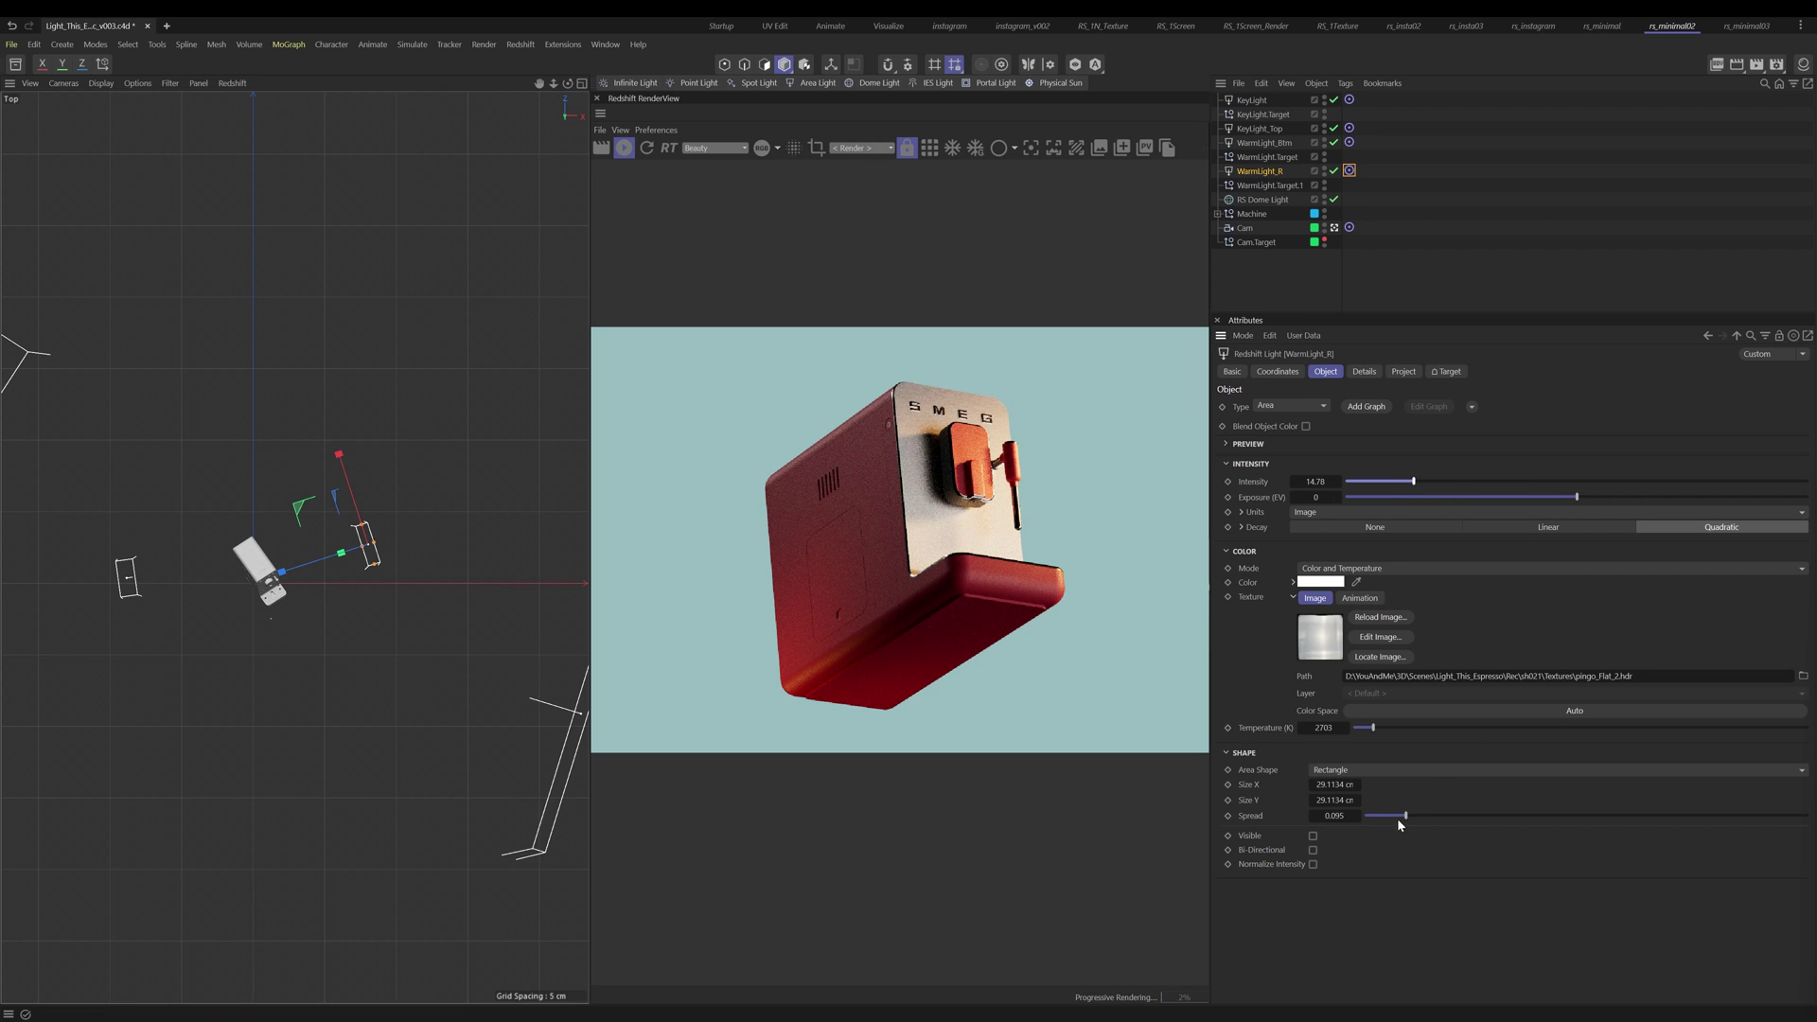
left_click_drag(1408, 816, 1524, 819)
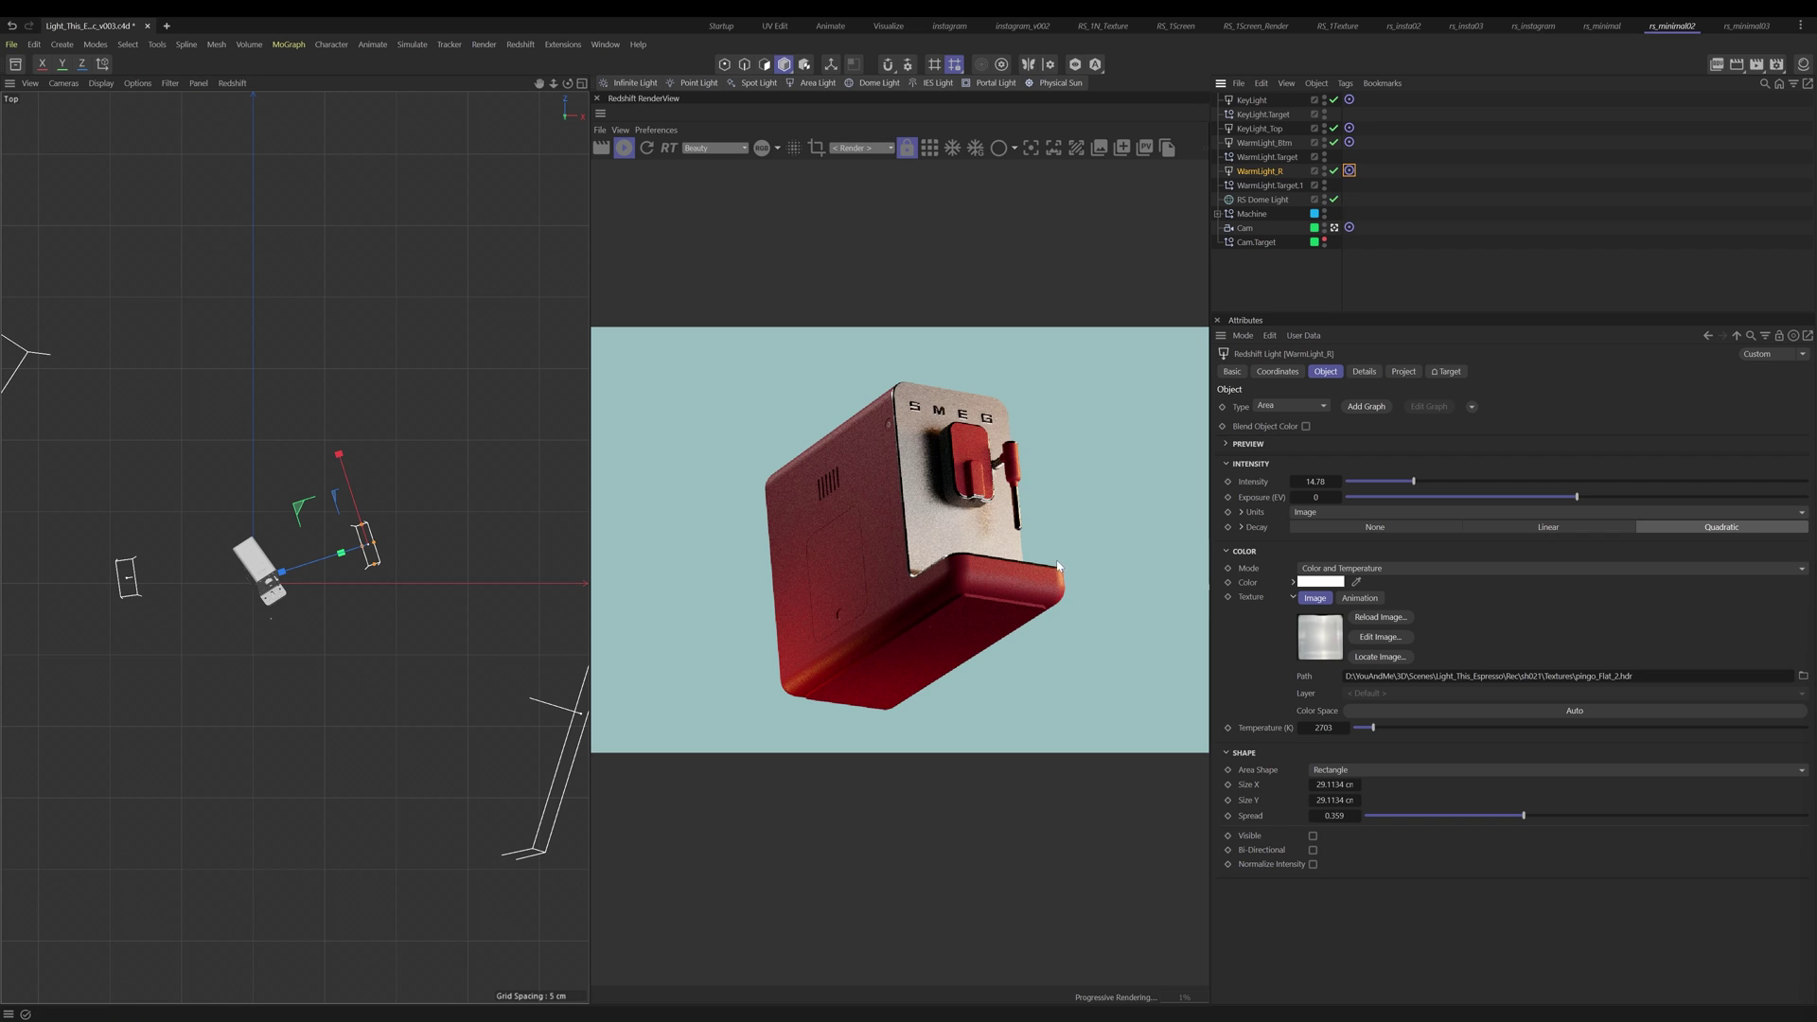
Step: Disable all other lights to isolate WarmLight_R and move it behind the machine's side as a rim light
left_click_drag(1335, 100, 1334, 143)
left_click(1336, 199)
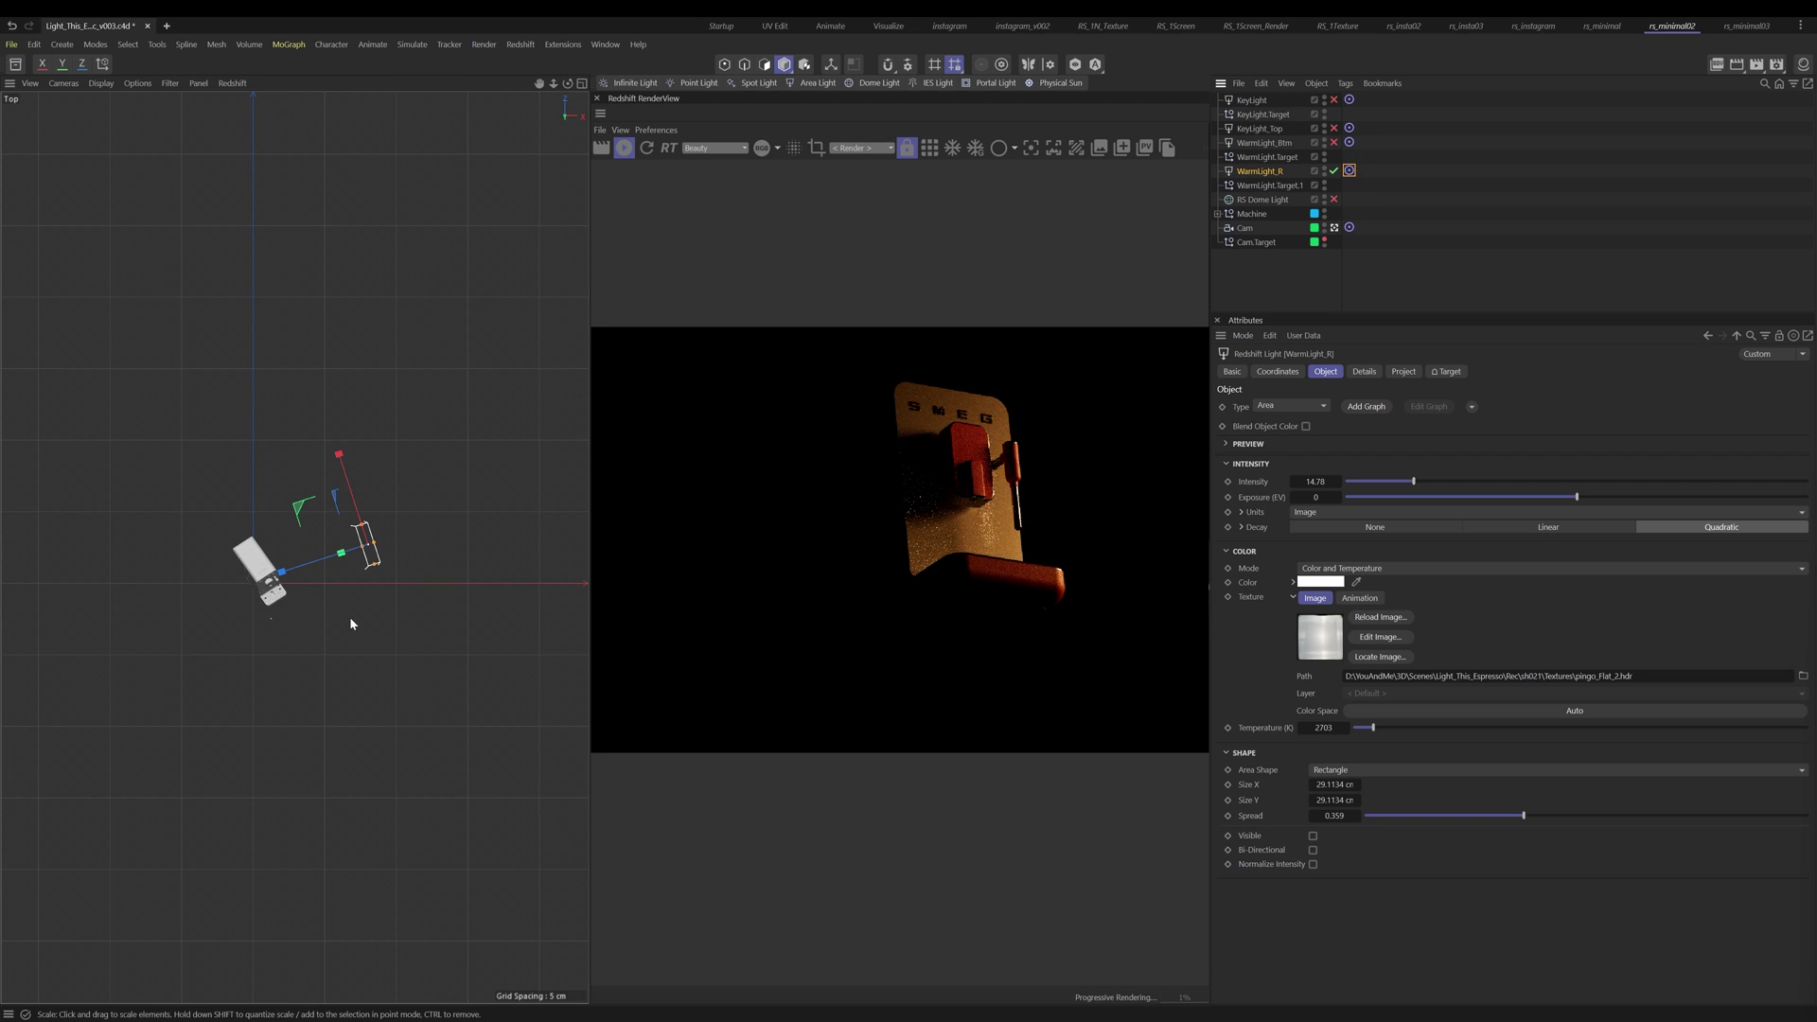
left_click_drag(349, 617, 306, 630, "alt")
key("e")
left_click_drag(302, 526, 278, 485)
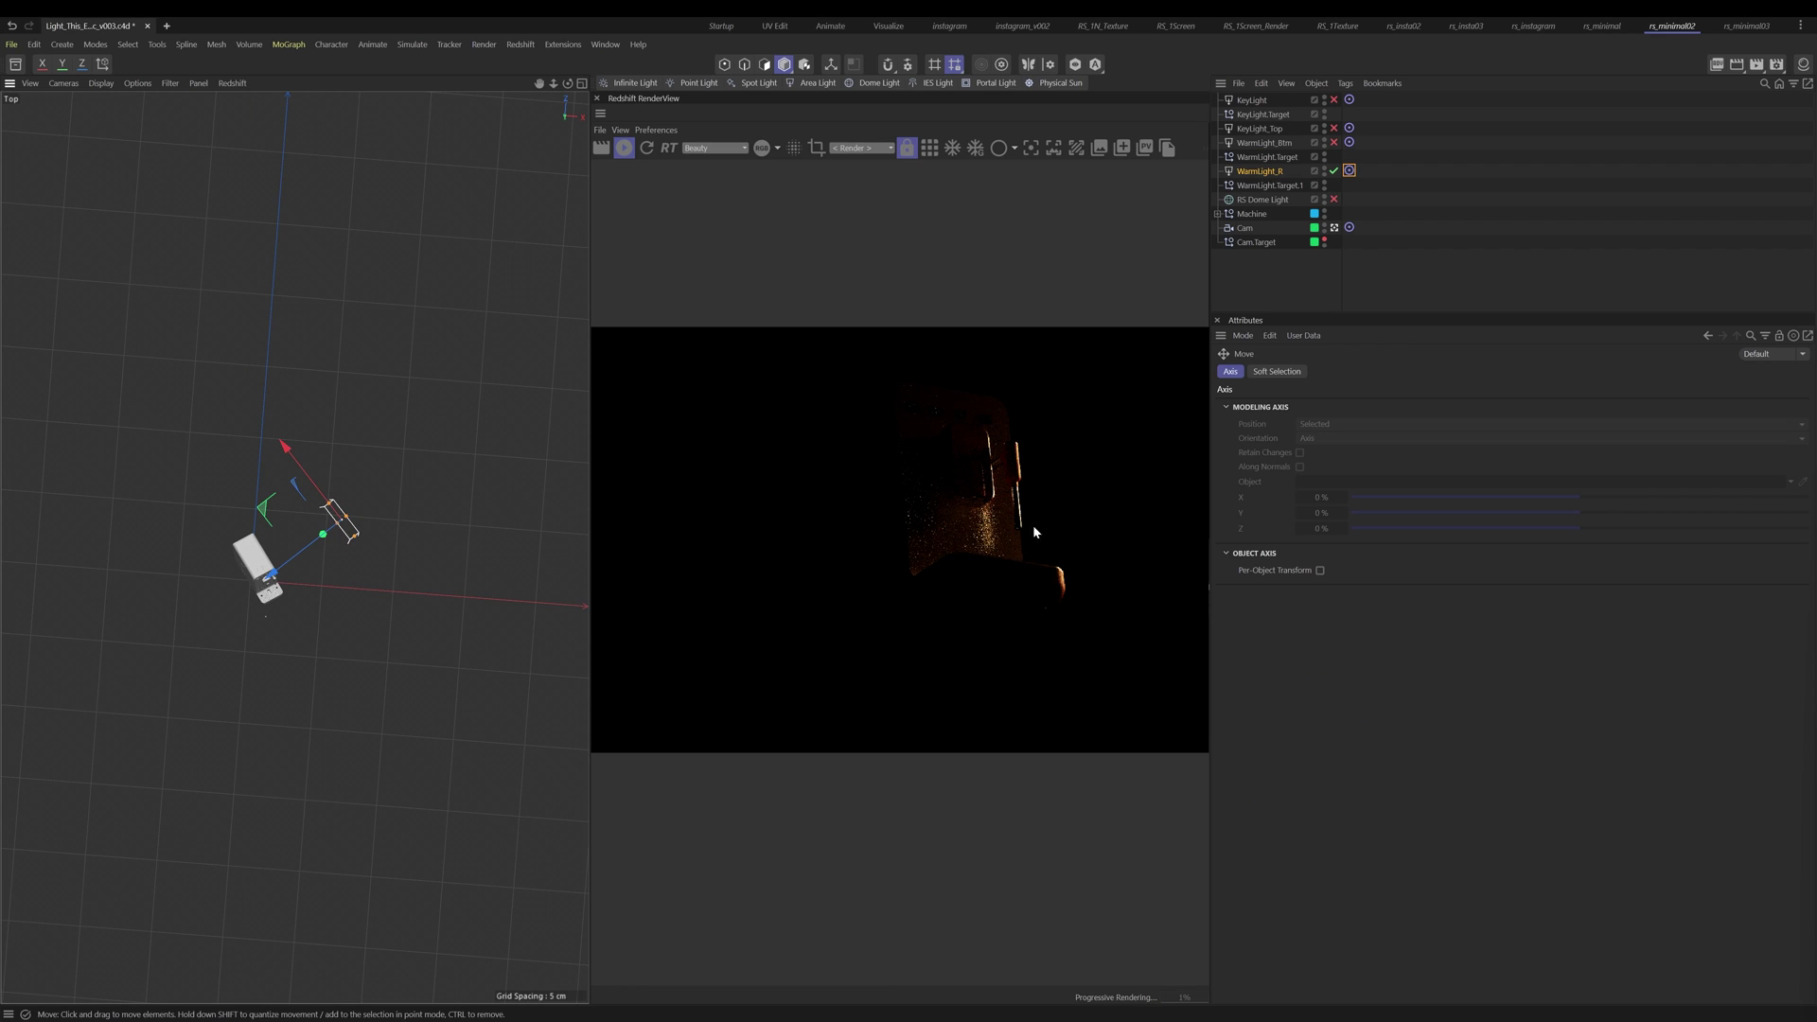
Step: Rename WarmLight_R to WarmLight_Rim and save the scene
double_click(1266, 171)
left_click(1286, 171)
type("im")
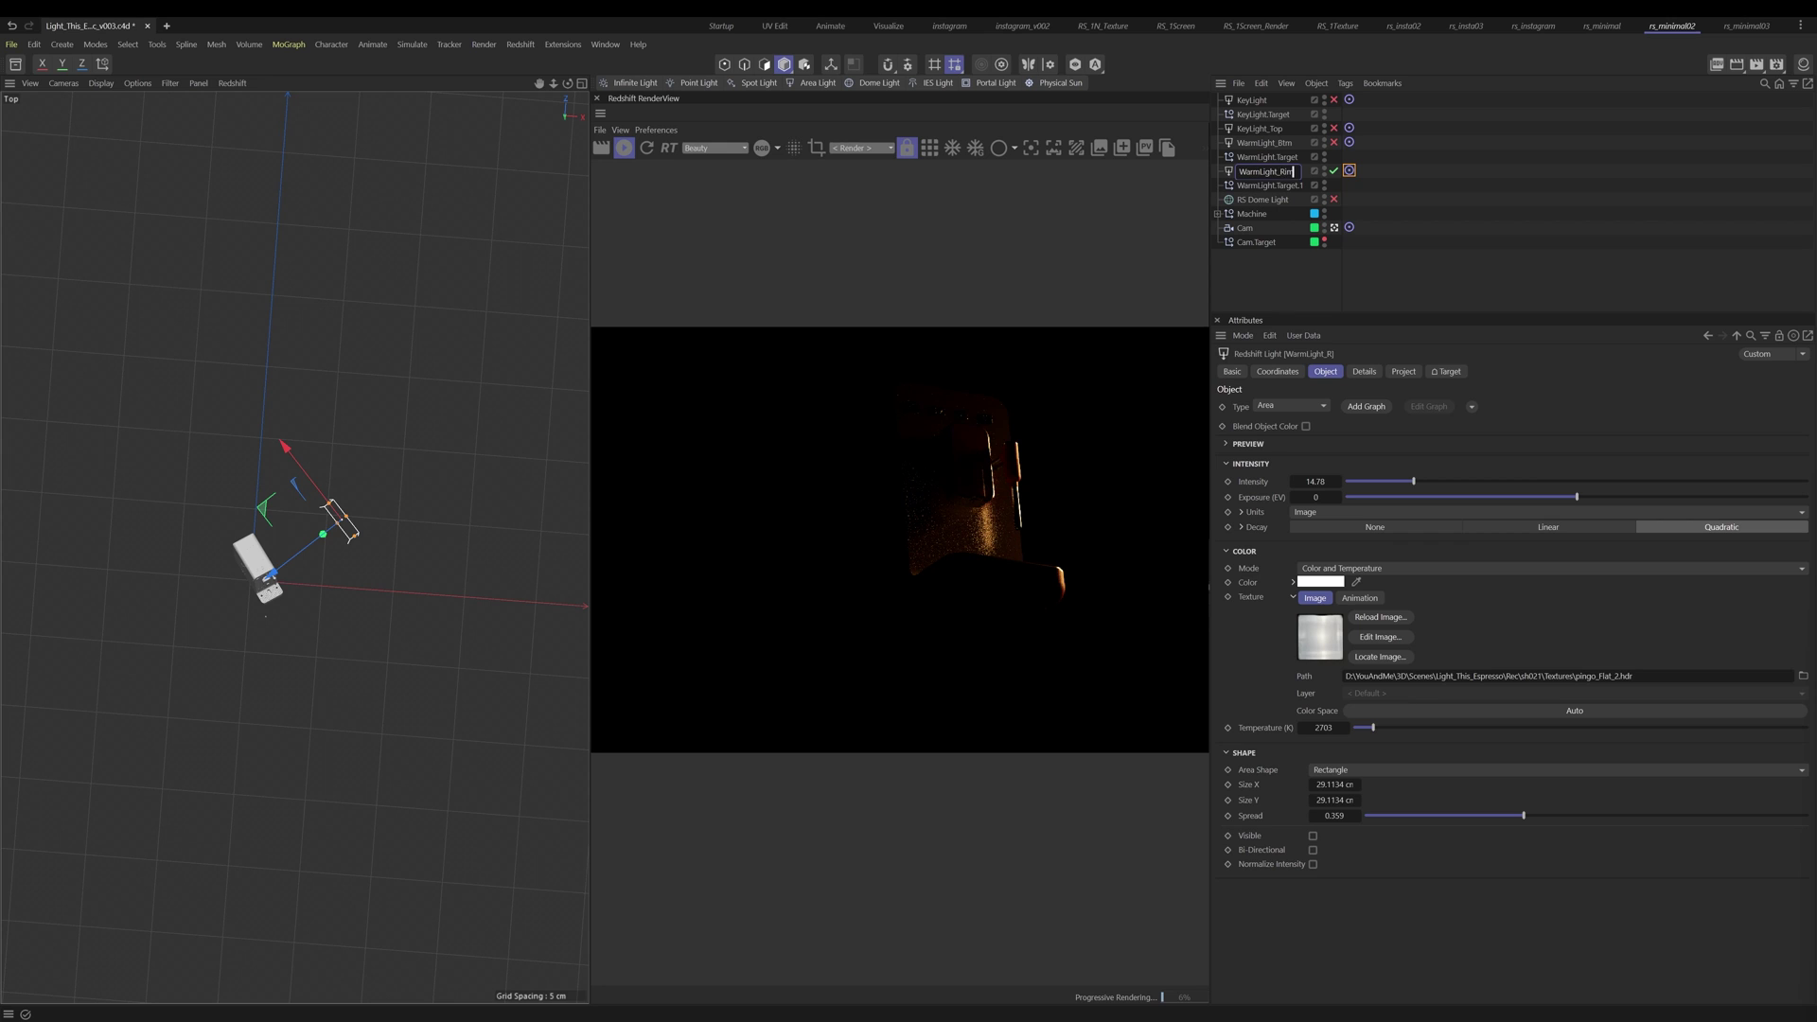
key("Return")
left_click(1322, 270)
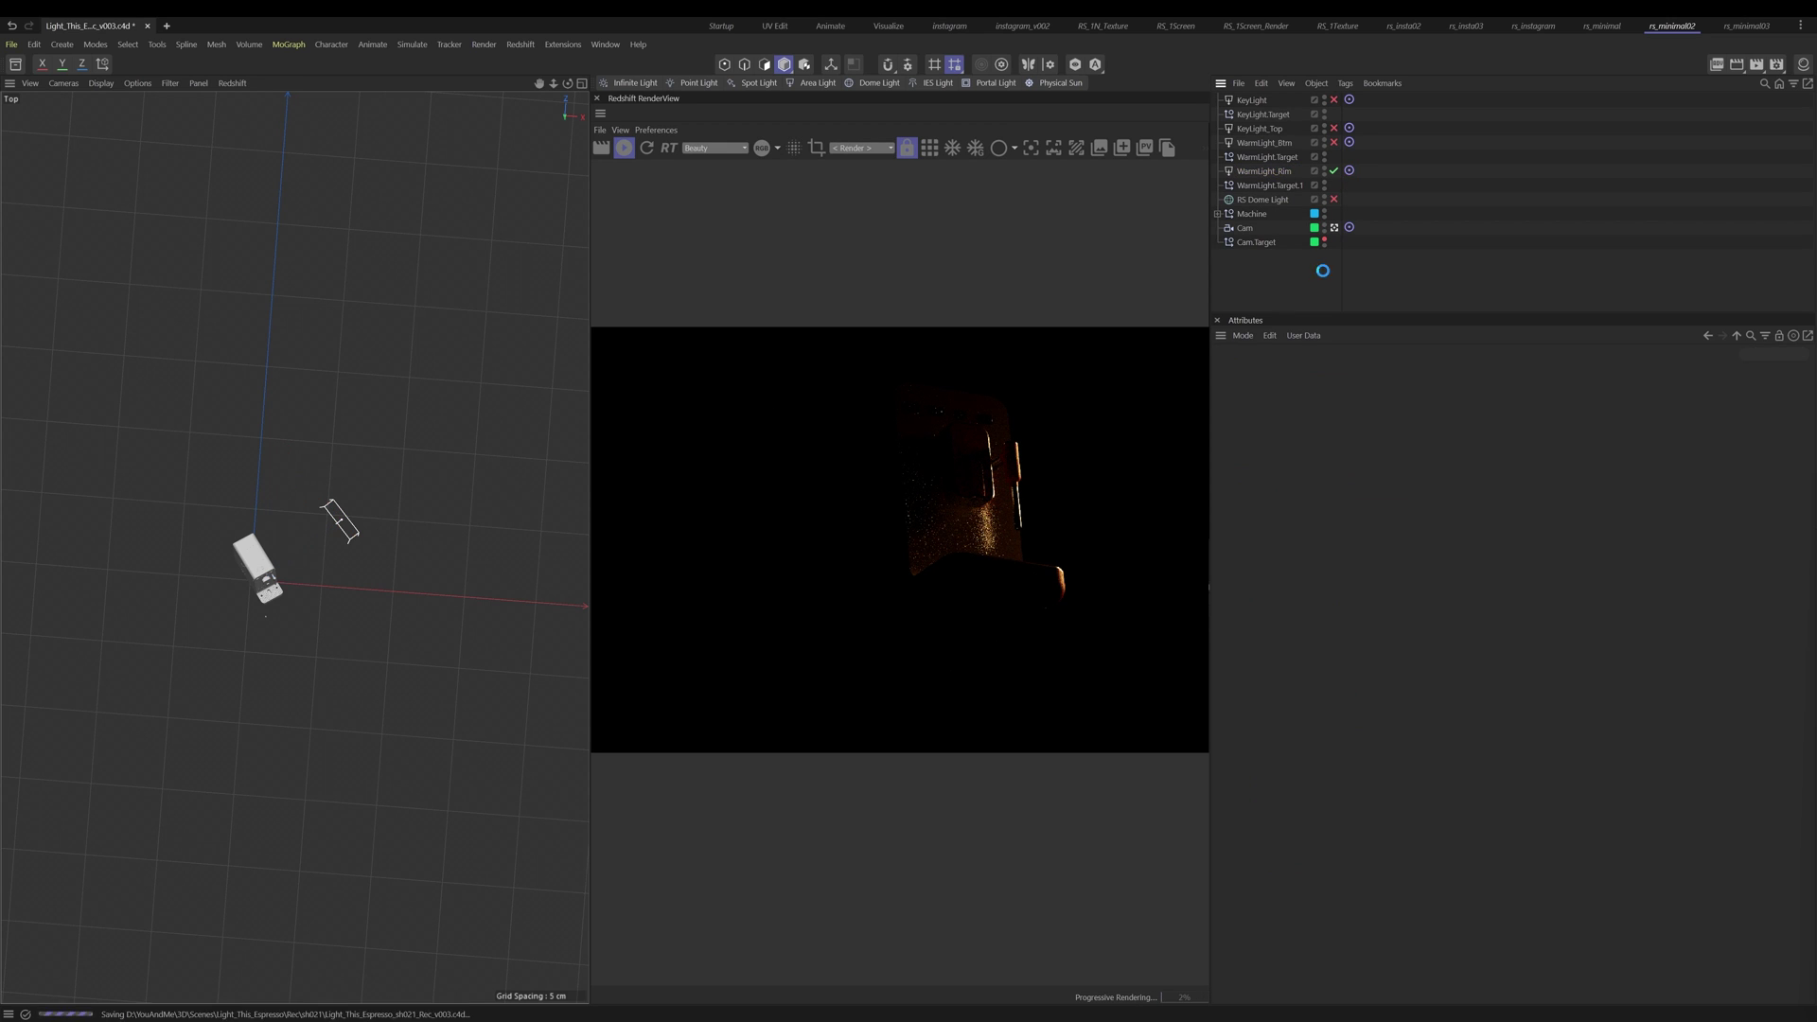
Step: Re-enable the other lights, return to the camera's perspective view and save the scene
left_click_drag(1333, 143, 1335, 100)
left_click(1335, 199)
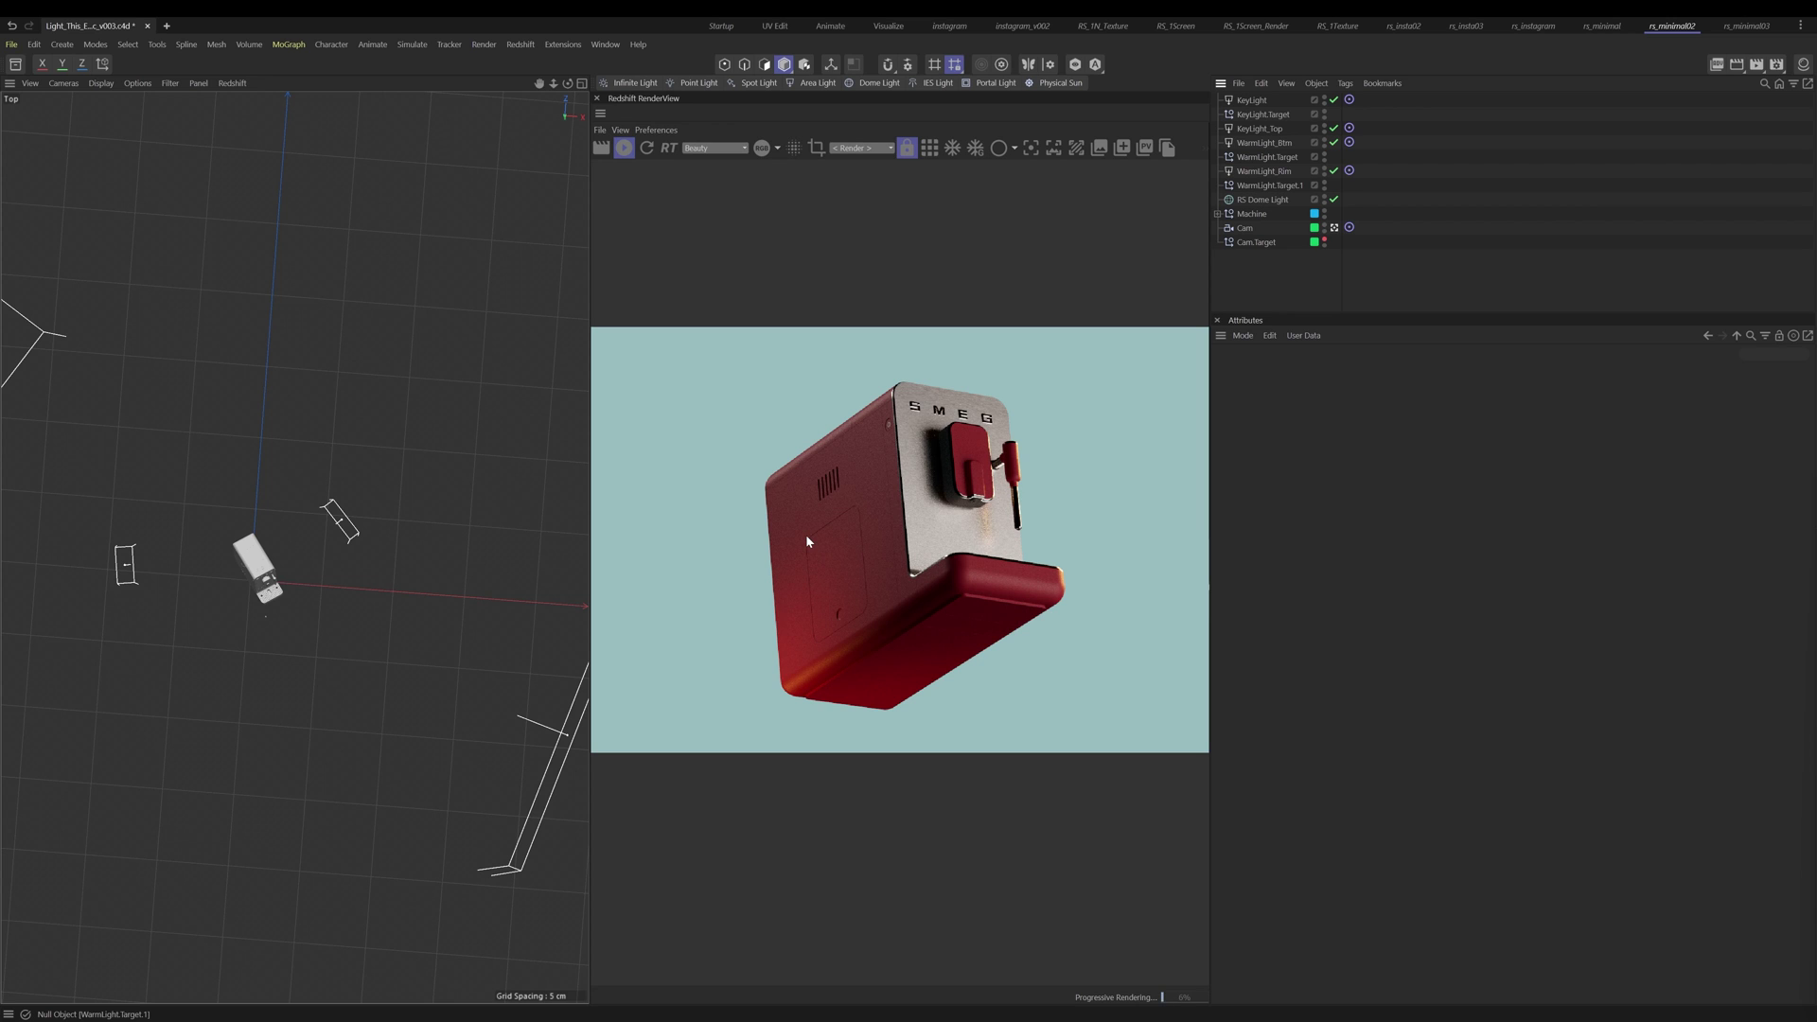
key("F1")
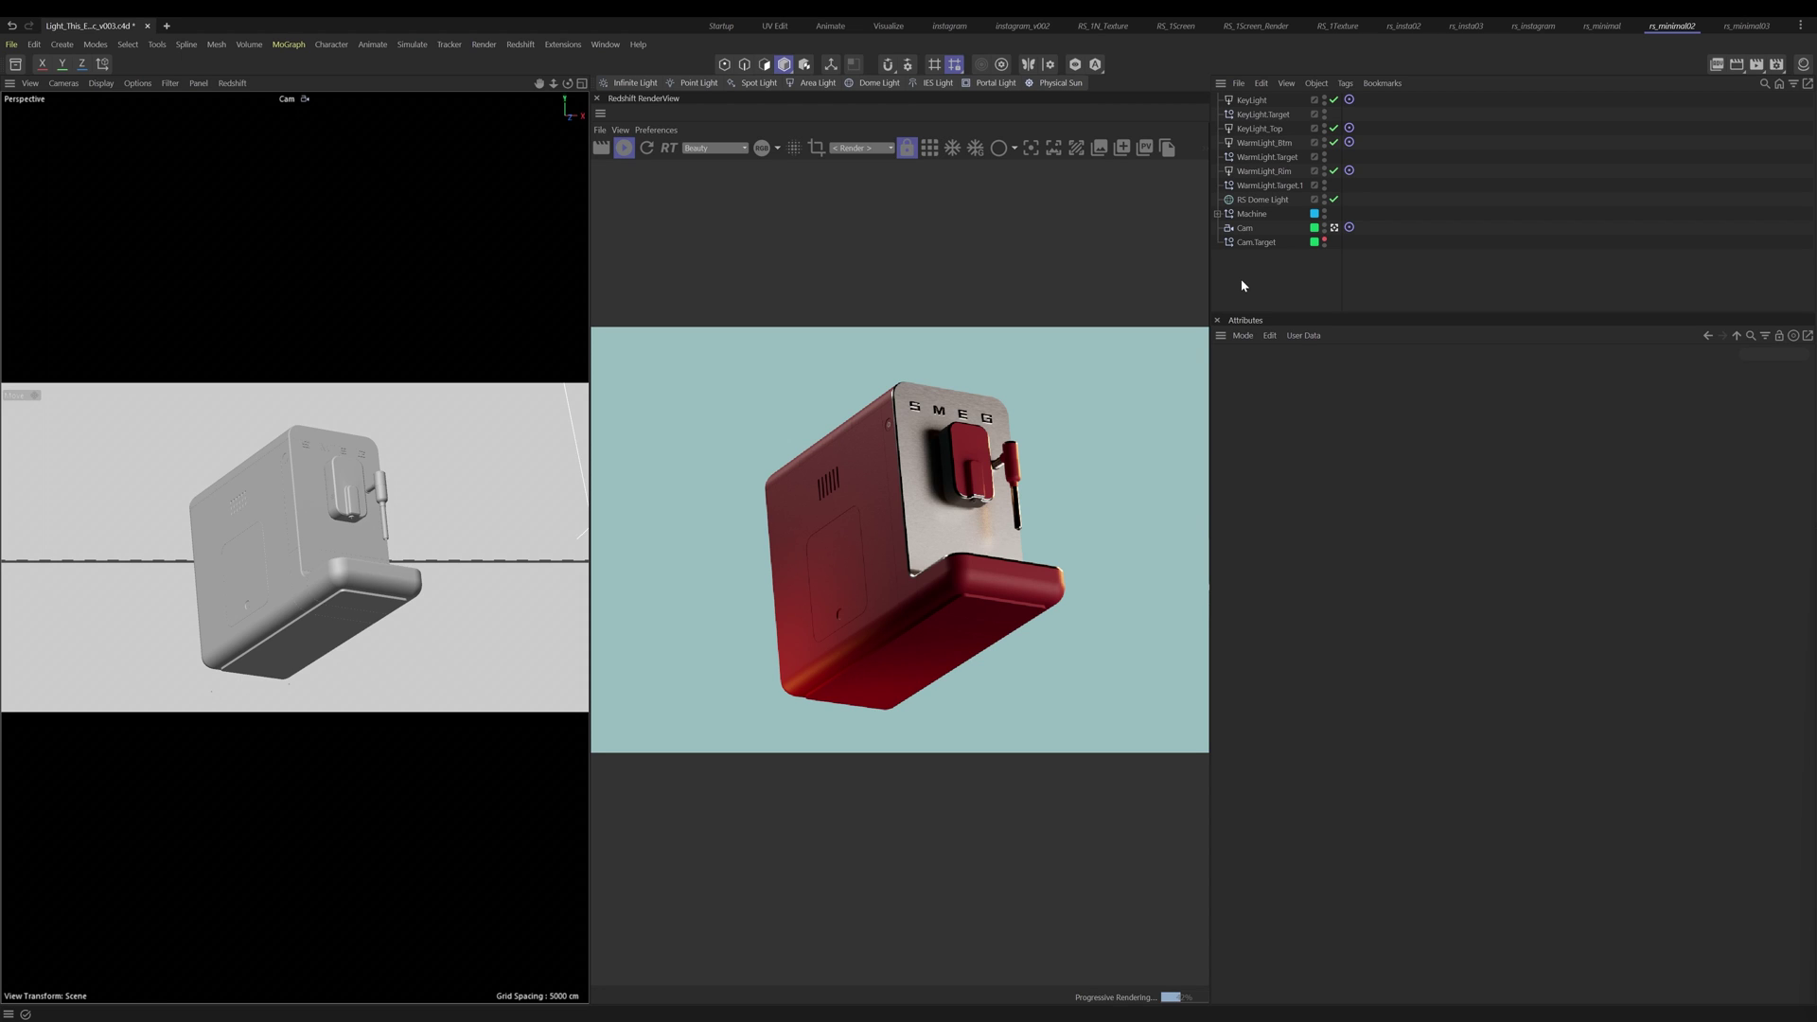
key("ctrl+s")
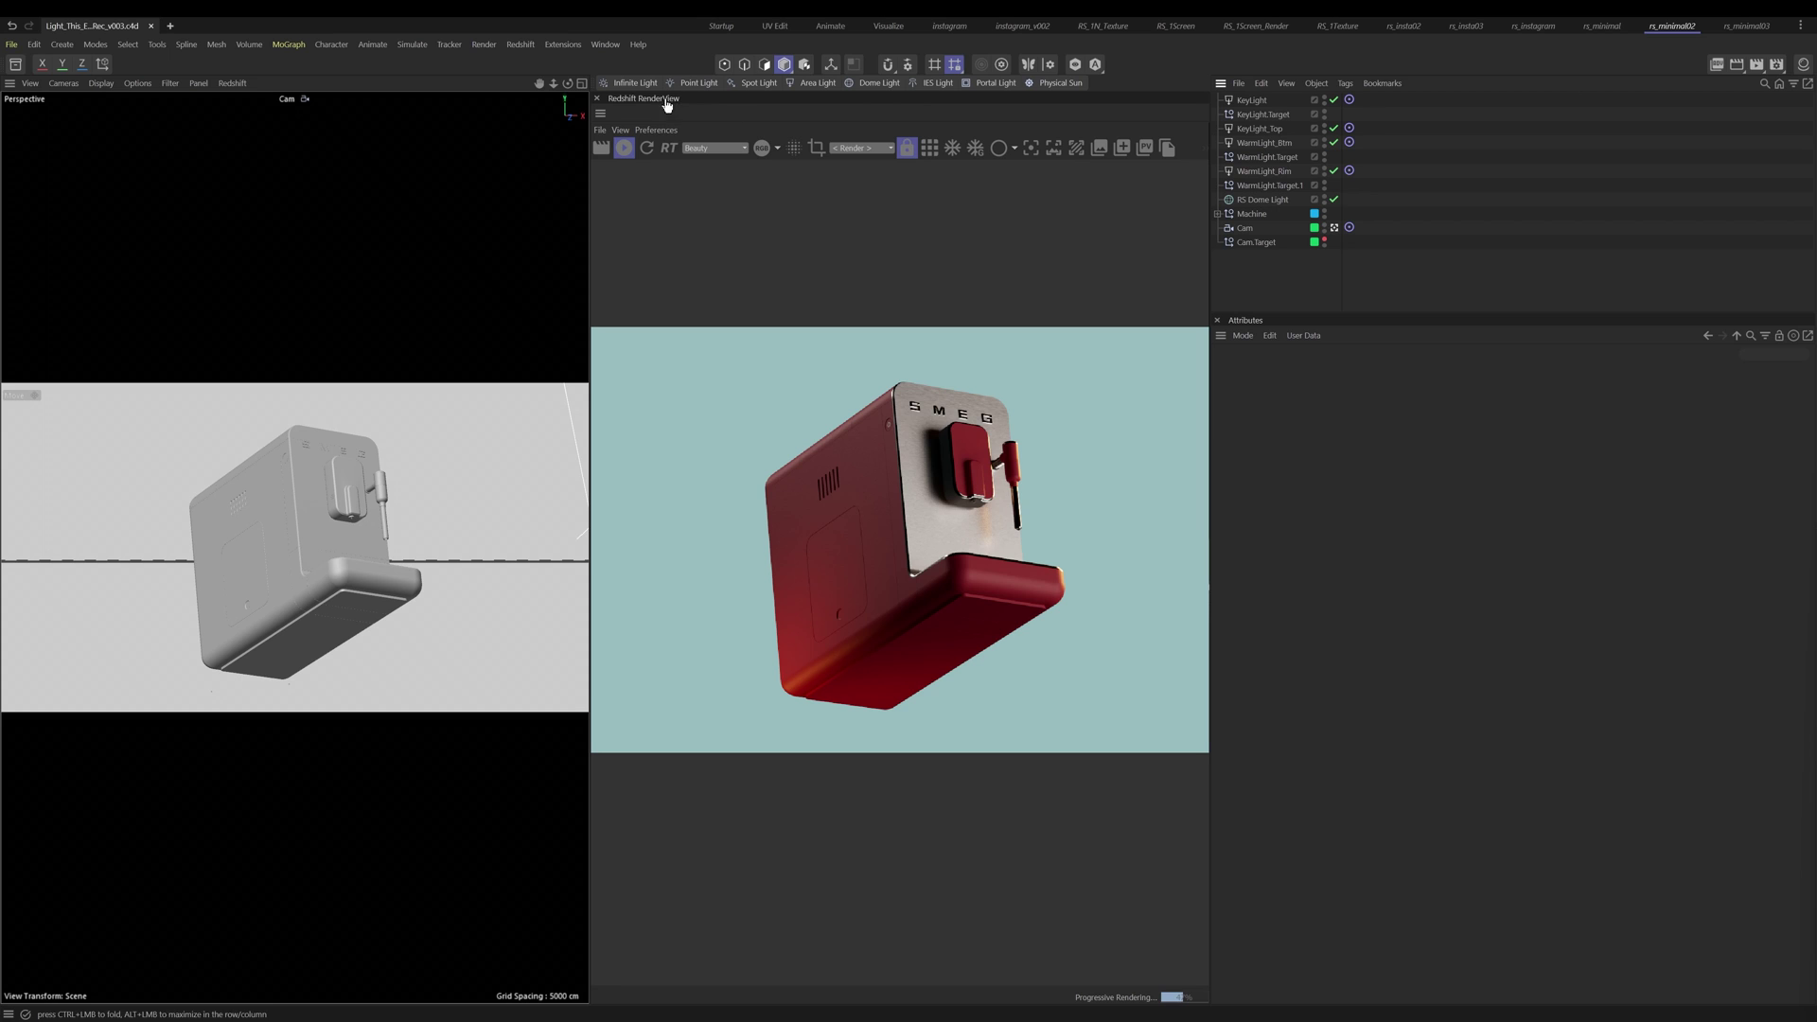
Step: Add a second dome light named Dome_Master with the cayley_interior_8k_ACEScg.exr texture, and close the texture's preview
left_click(873, 83)
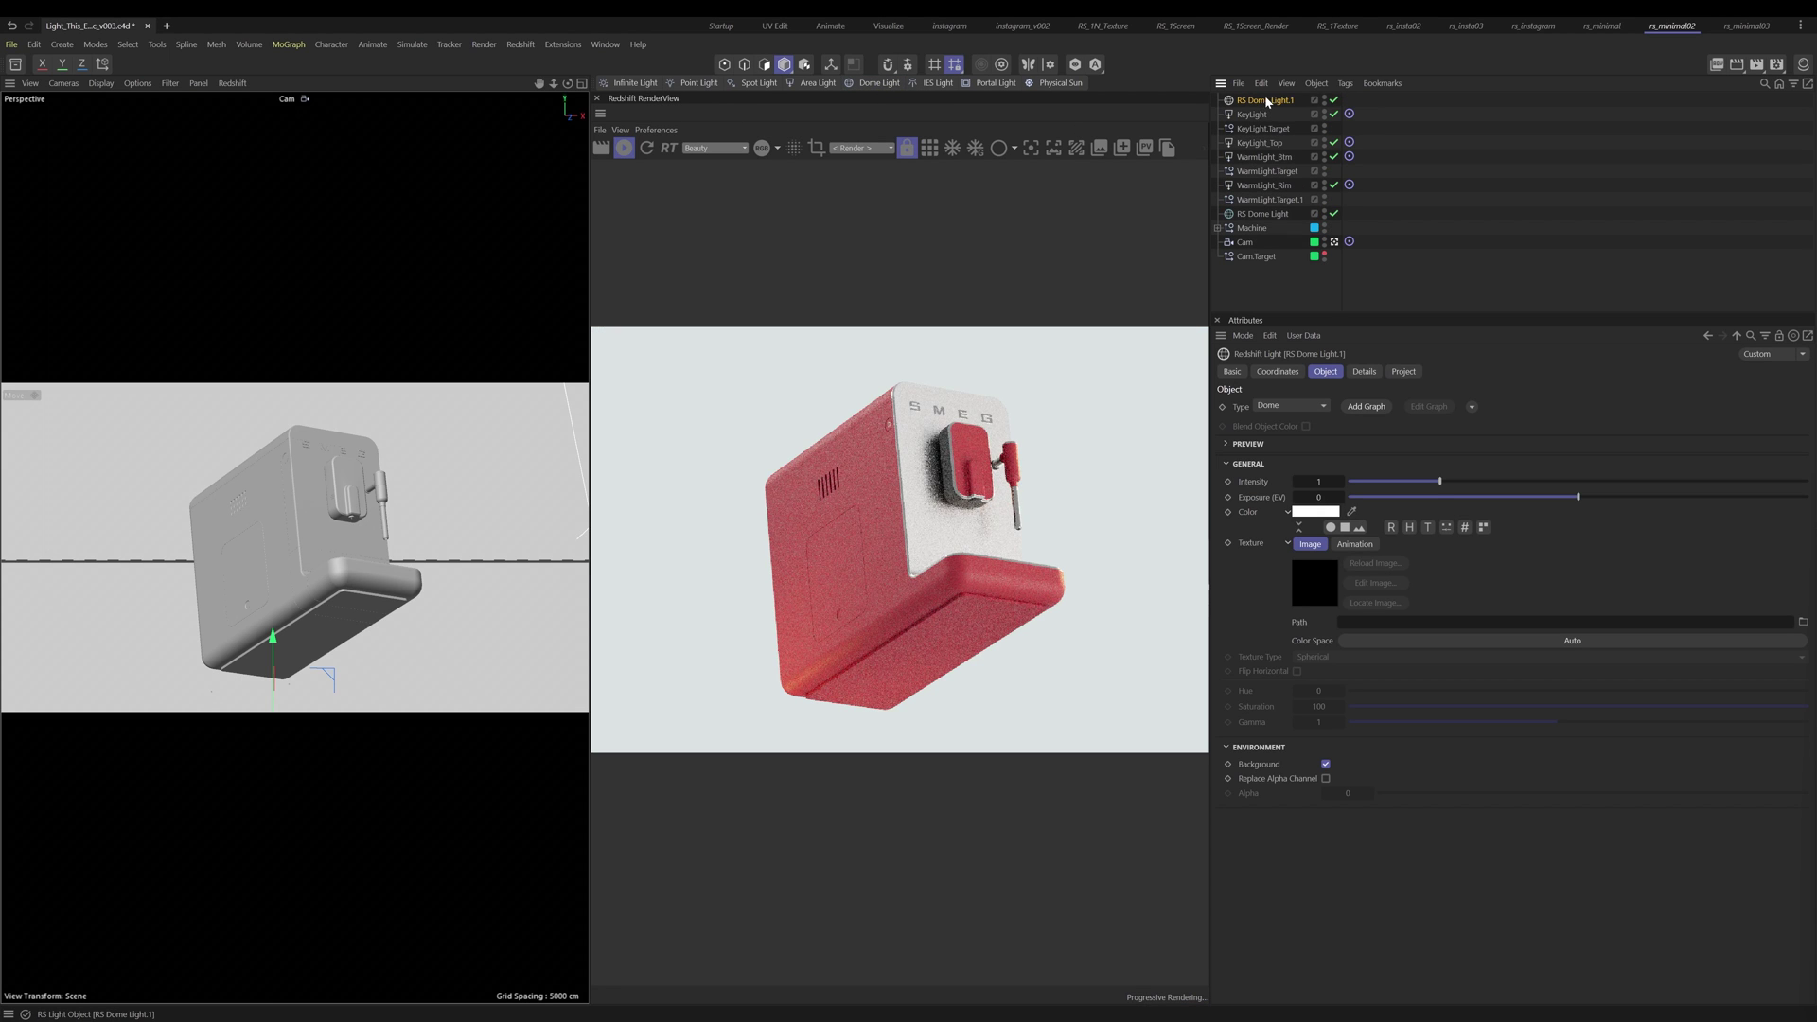
double_click(1266, 99)
type("Dome")
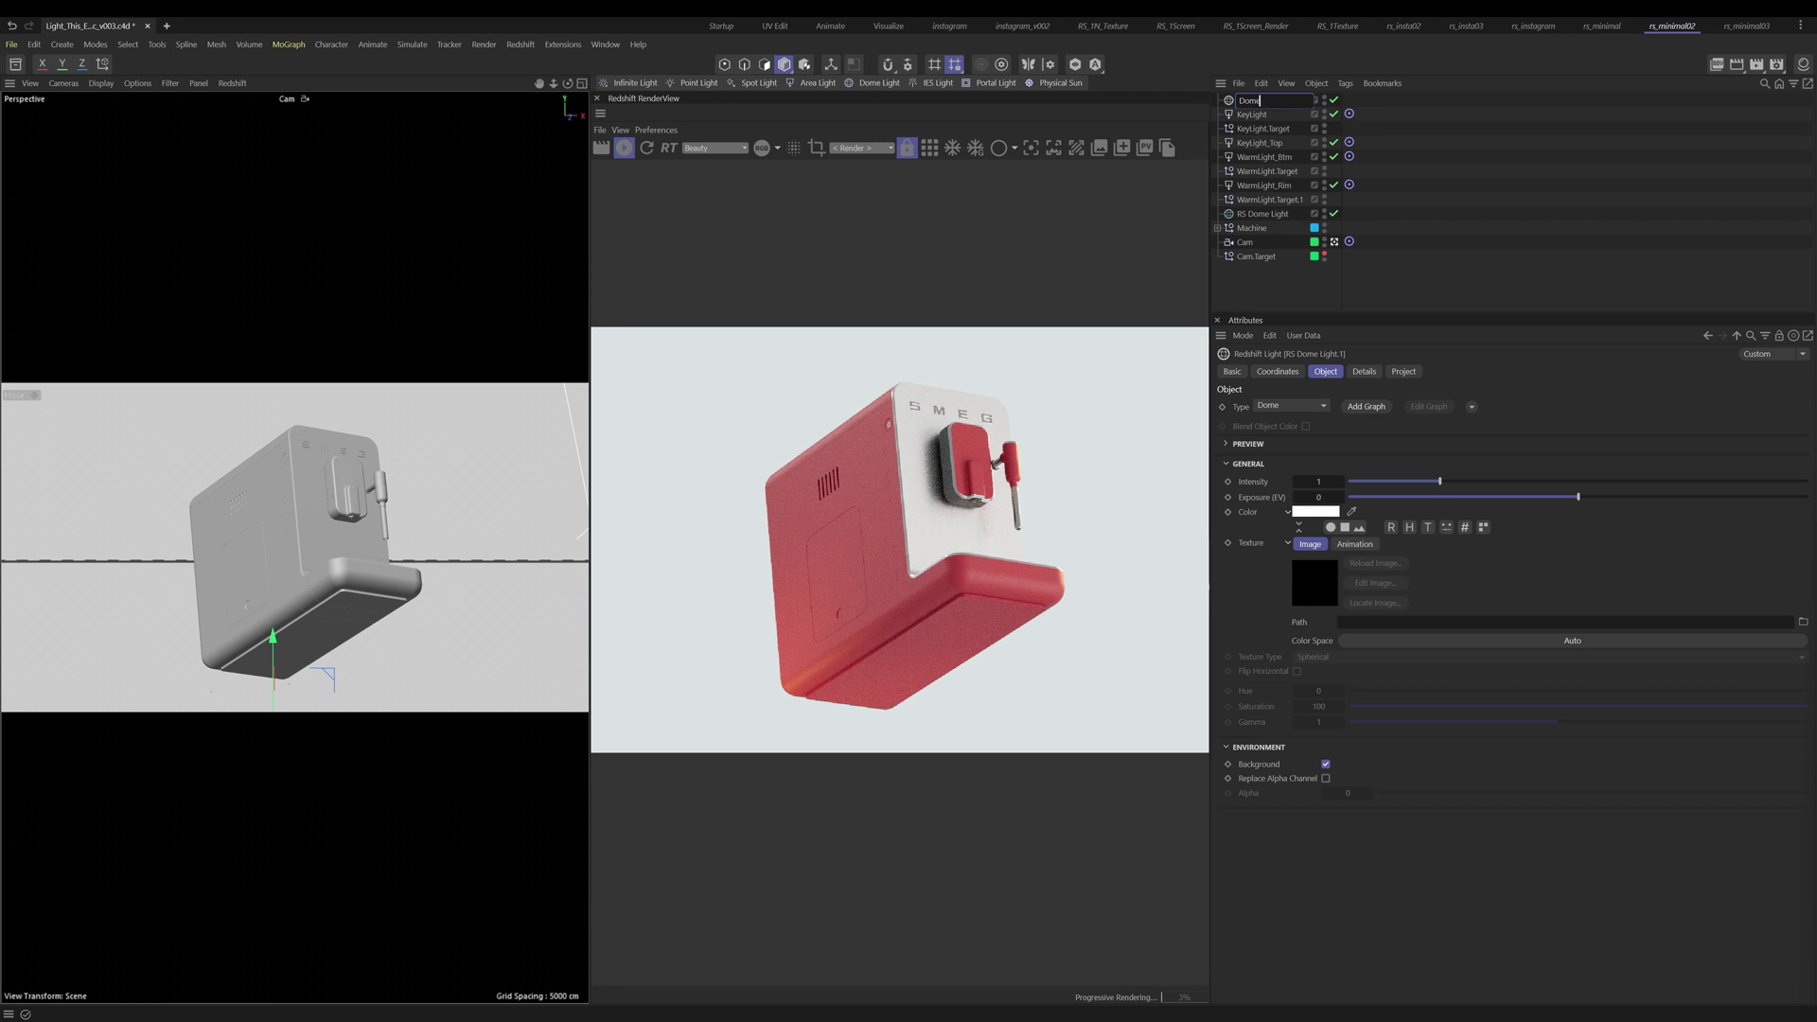
type("_Master")
key("Return")
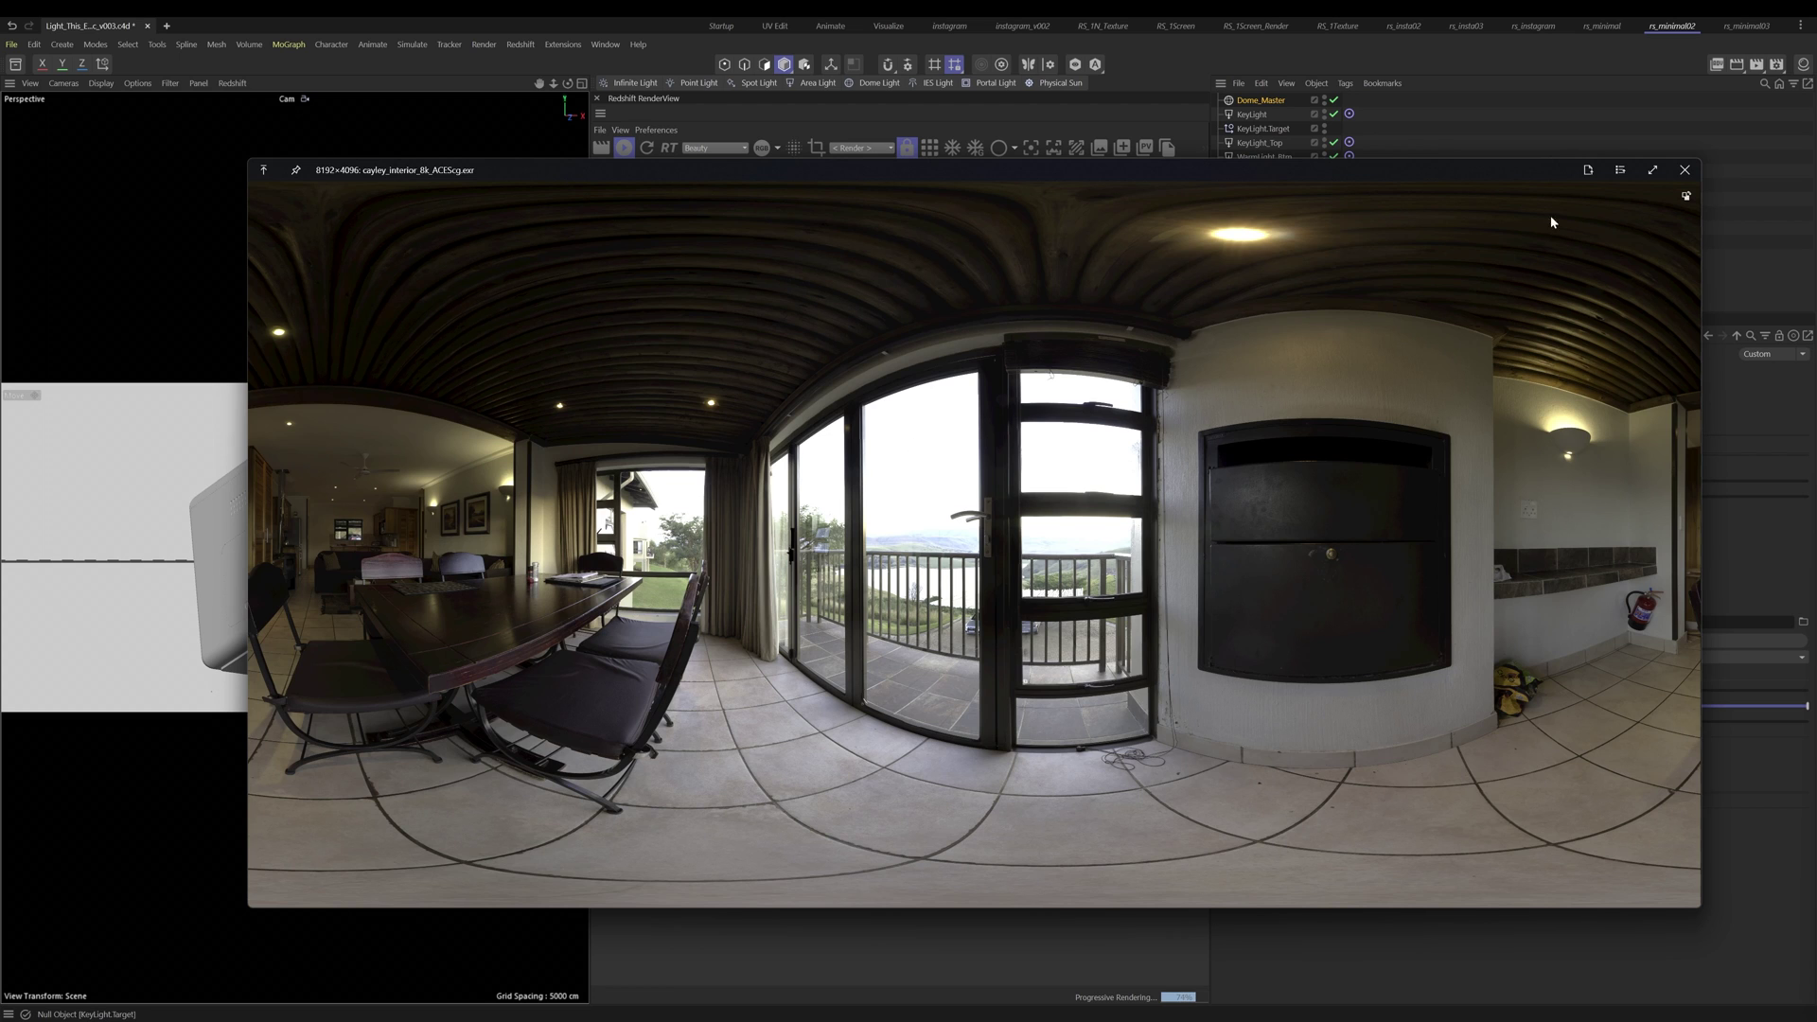
left_click(1685, 170)
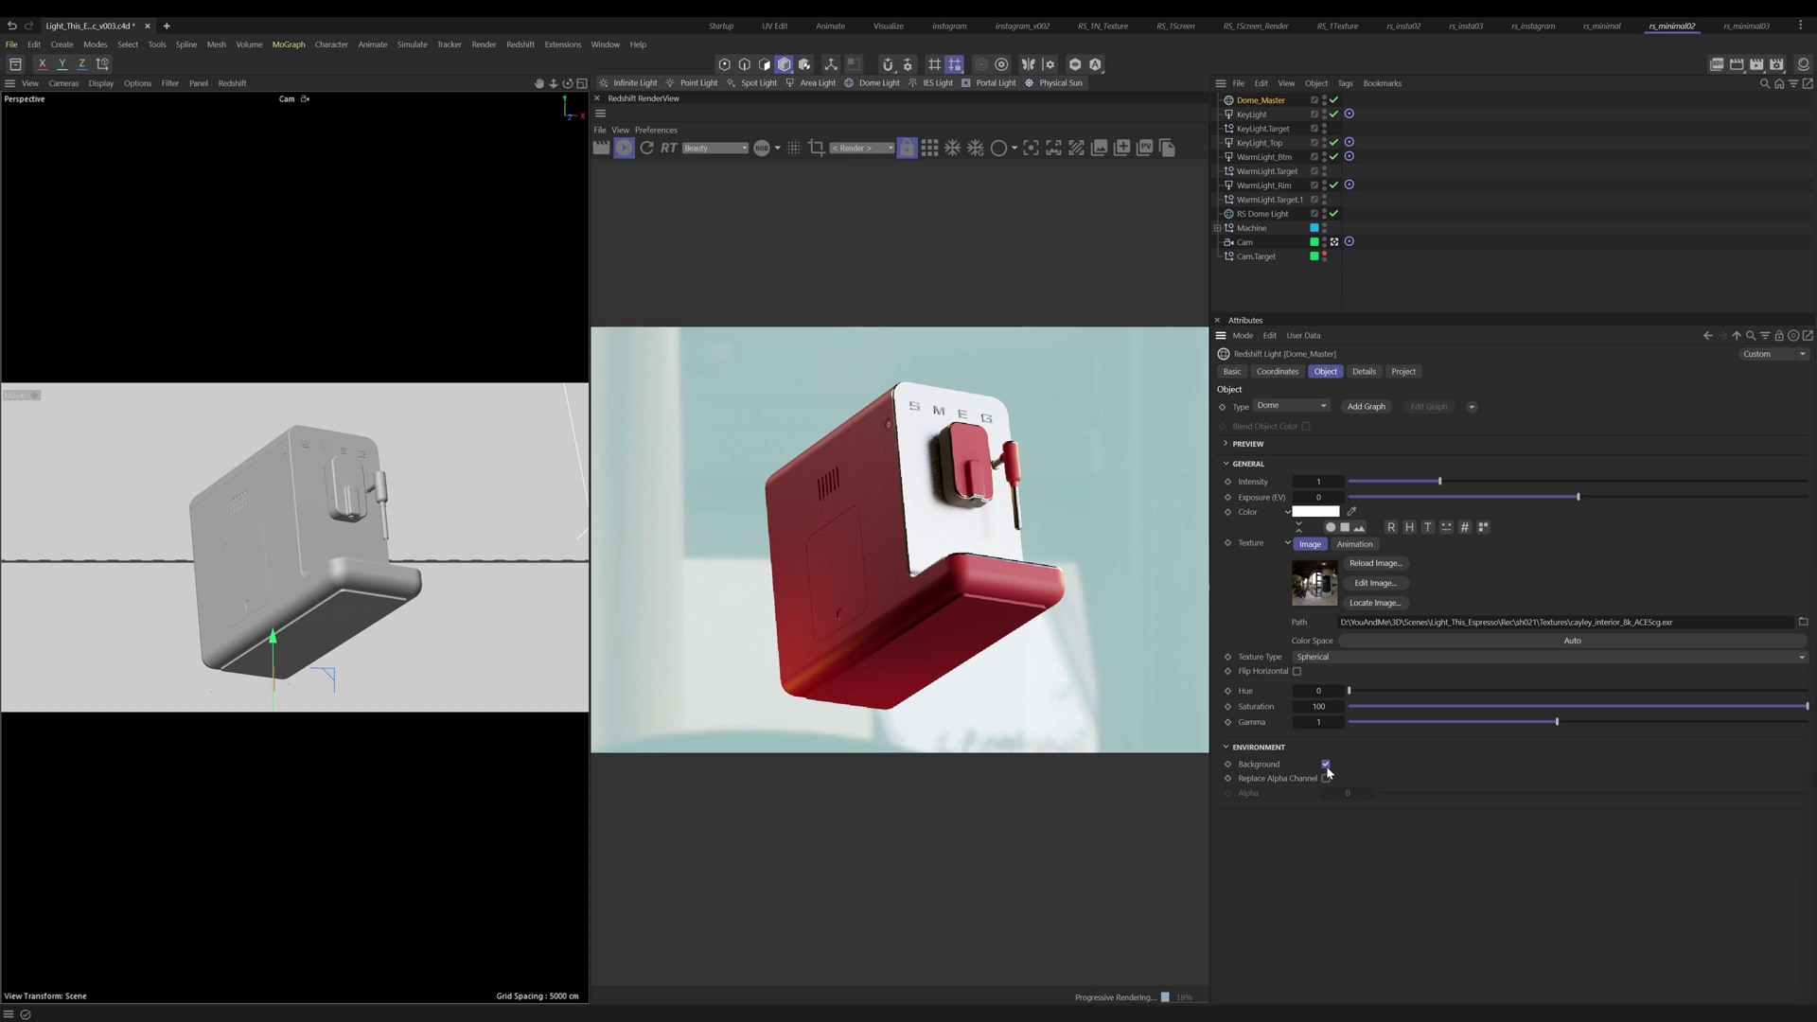
Step: Turn off Dome_Master's background and disable all other lights to isolate it
left_click(1326, 764)
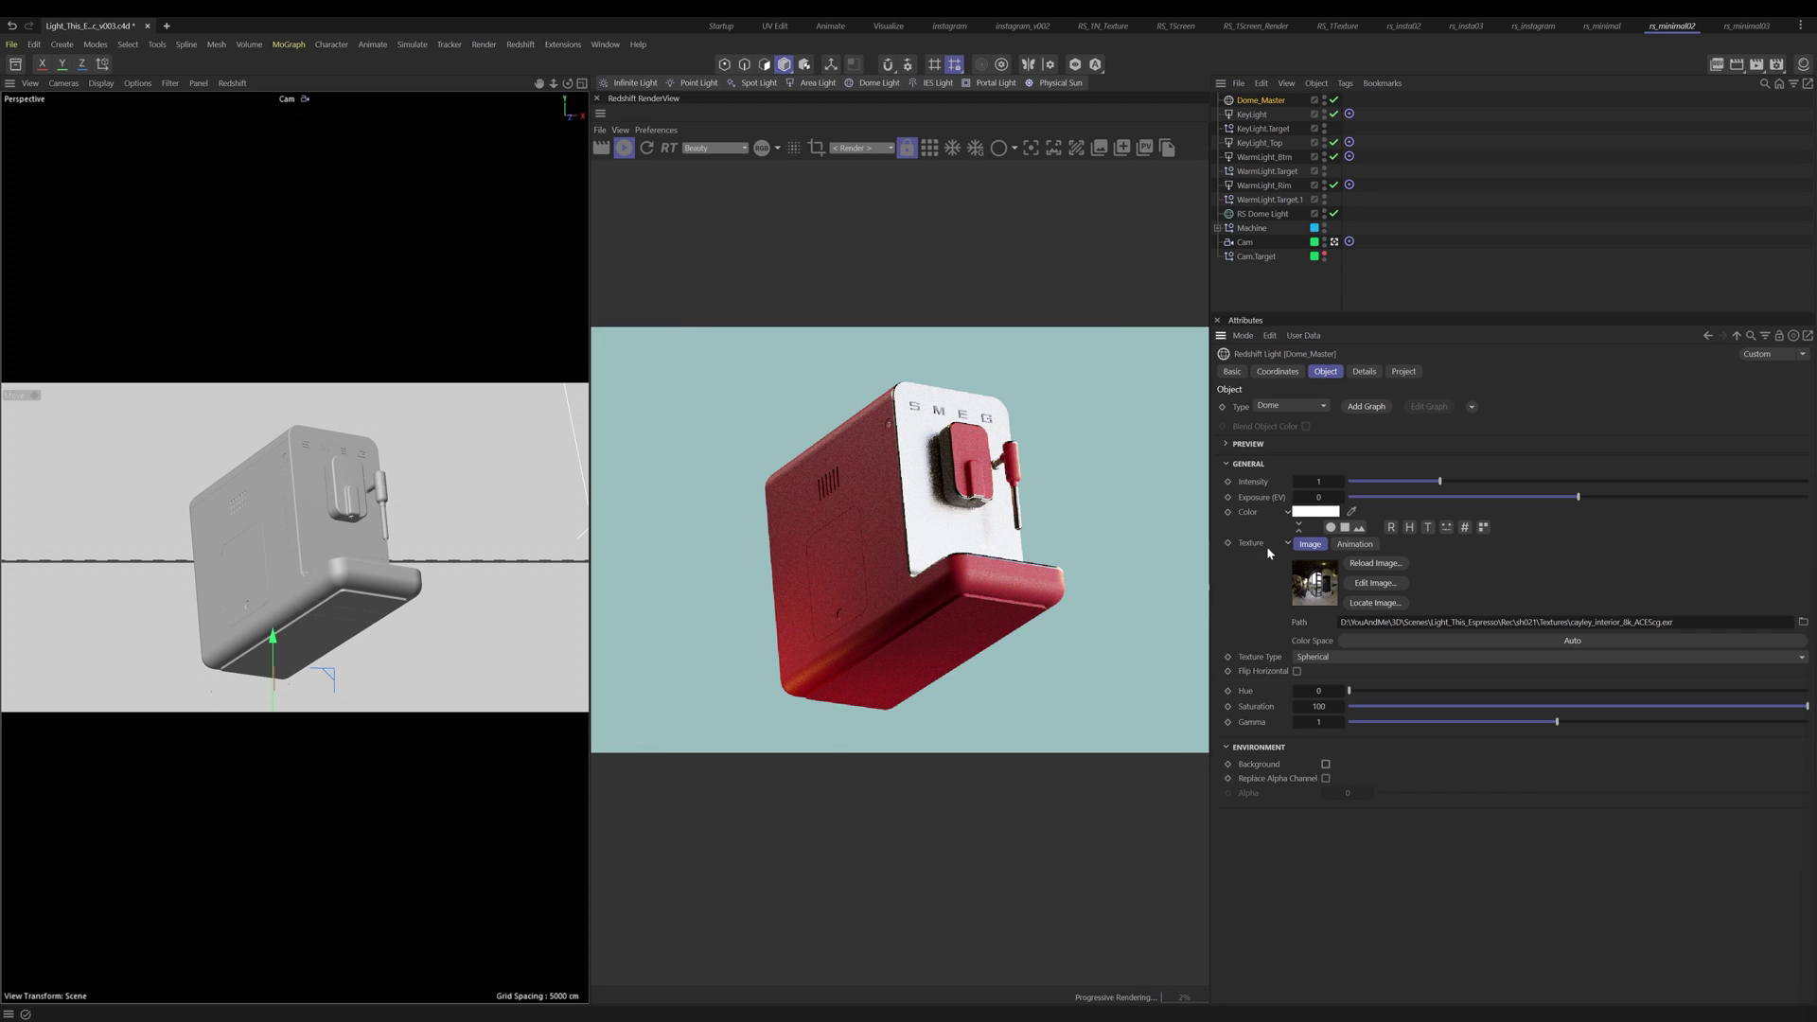
left_click(1283, 374)
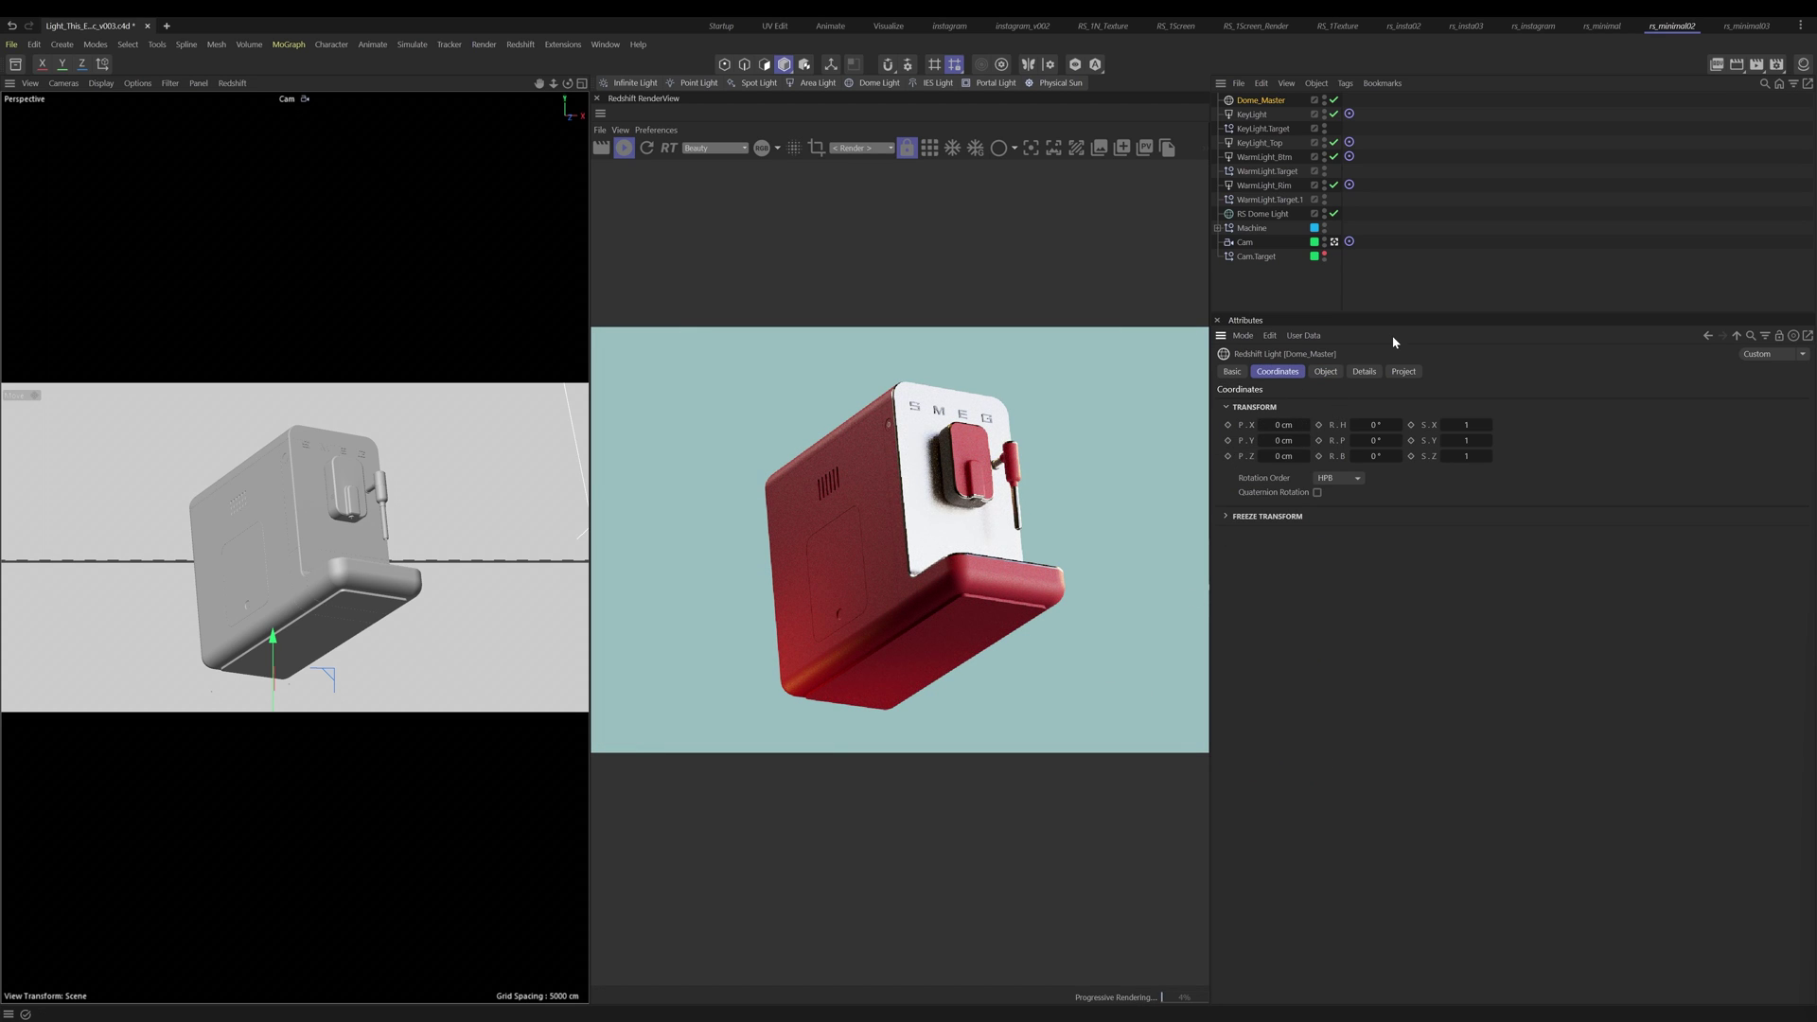
left_click_drag(1334, 113, 1335, 214)
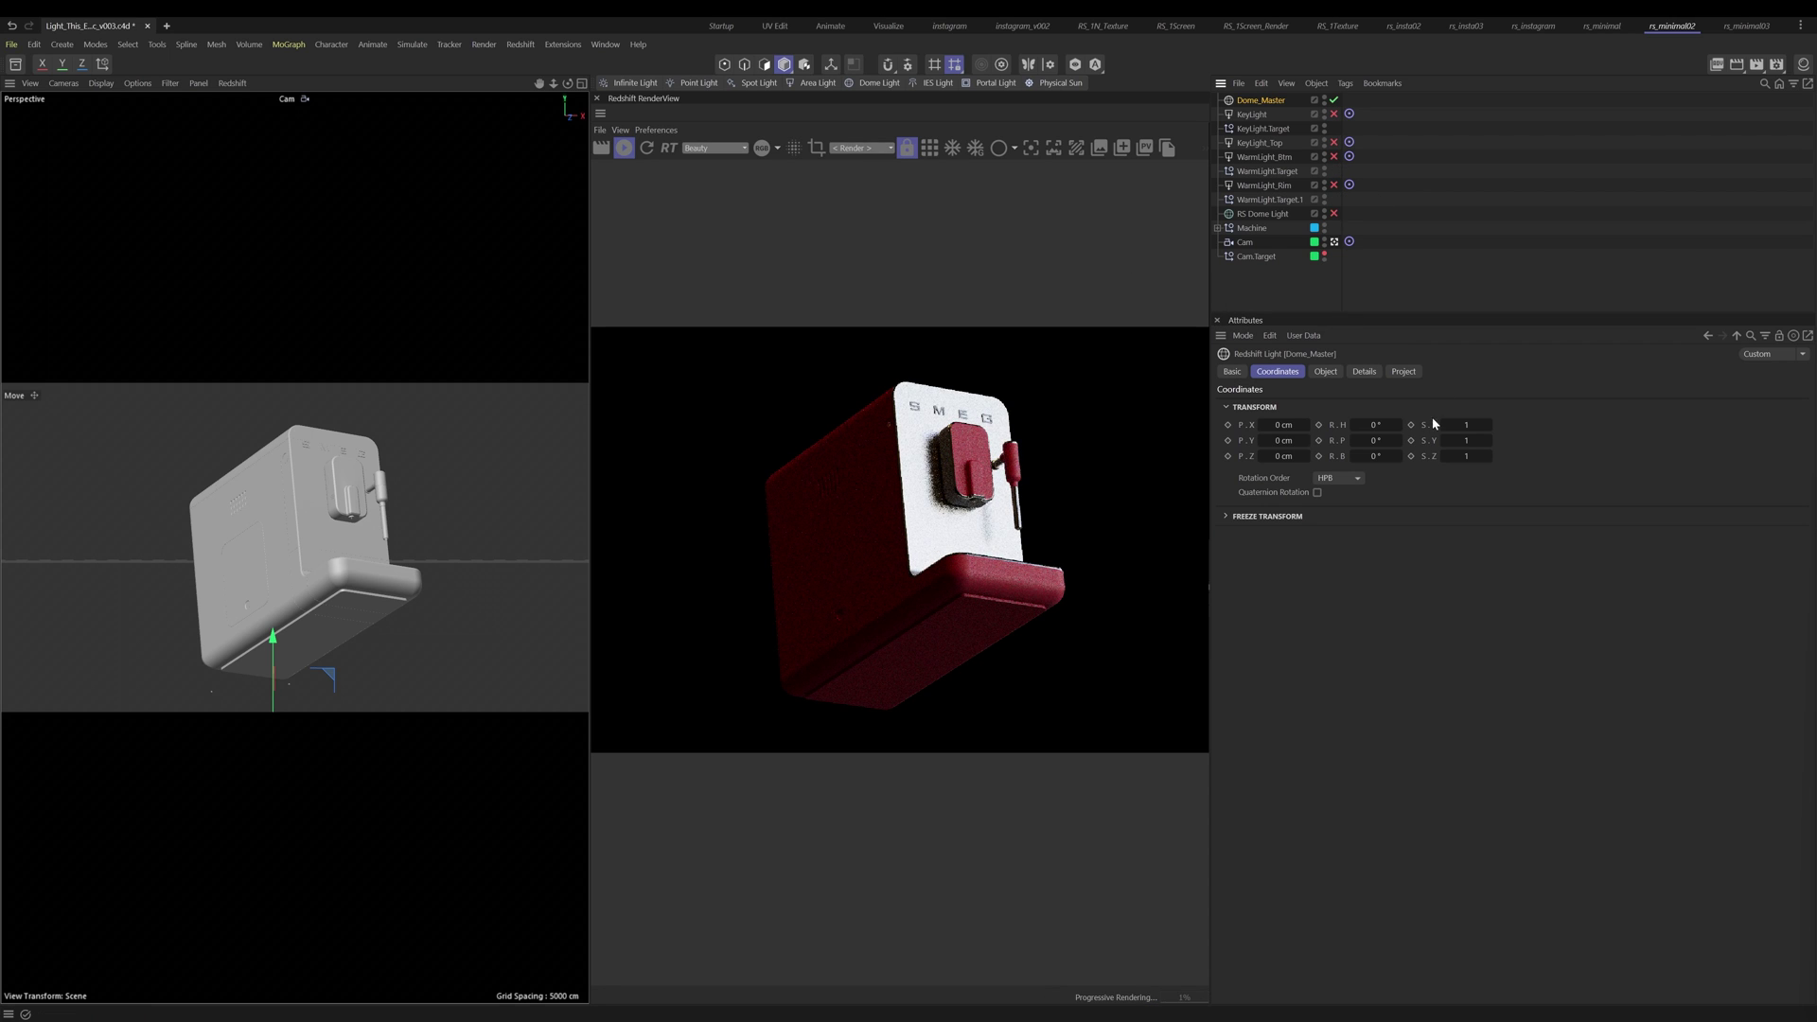
Step: Rotate Dome_Master to heading -66°, pitch 19° and bank -12°, and re-enable the other lights
left_click_drag(1380, 425, 1330, 425)
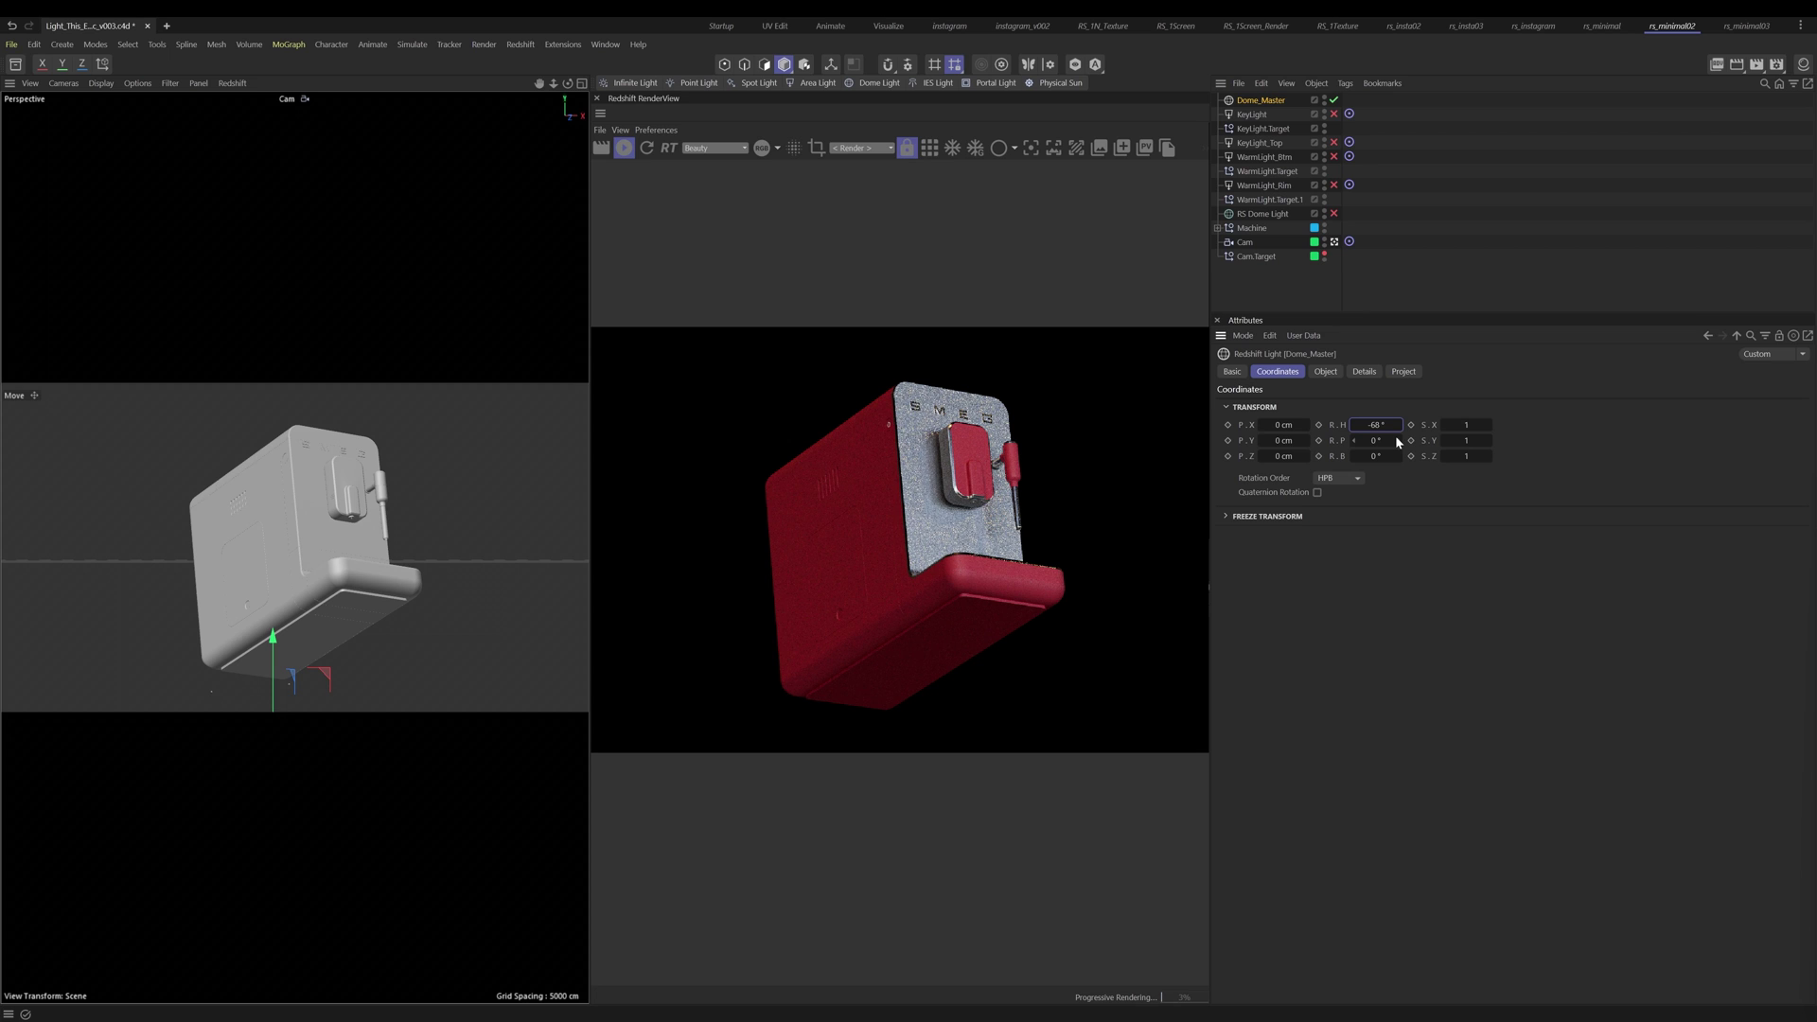
mouse_move(1399, 440)
left_mouse_down()
mouse_move(1417, 454)
mouse_move(1393, 455)
left_mouse_up()
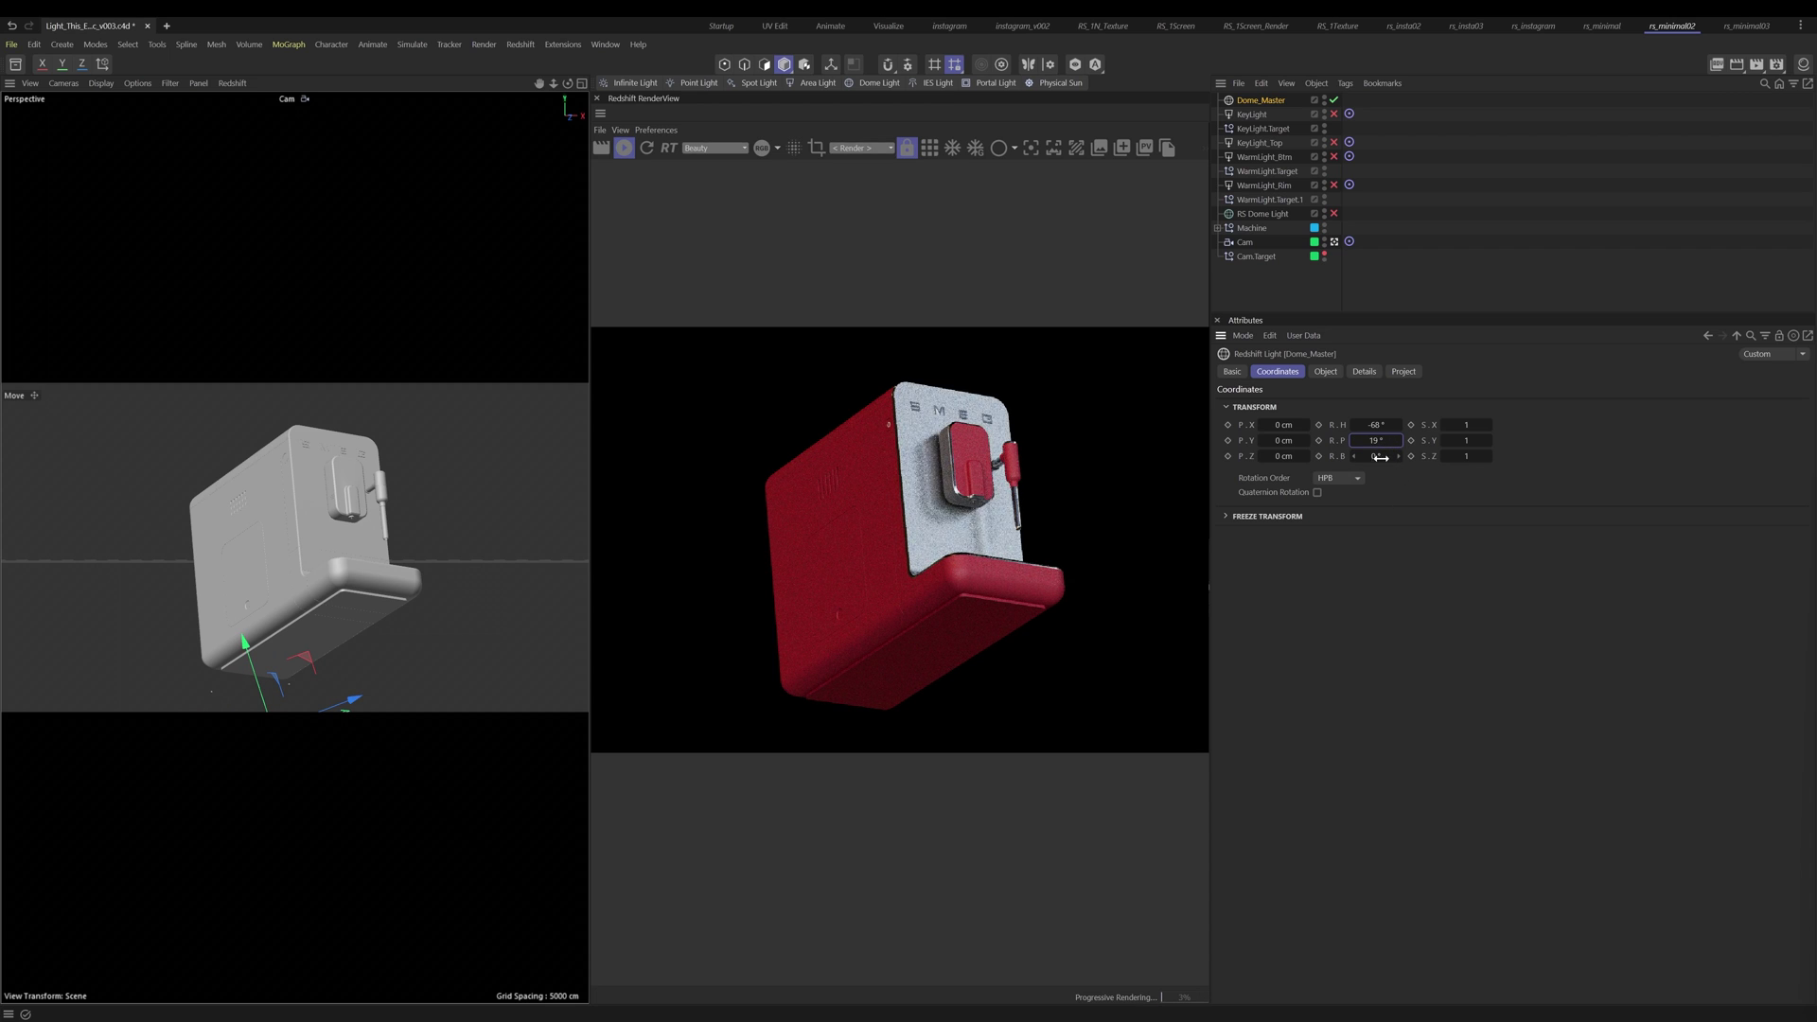
mouse_move(1399, 456)
left_mouse_down()
mouse_move(1349, 457)
mouse_move(1368, 461)
left_mouse_up()
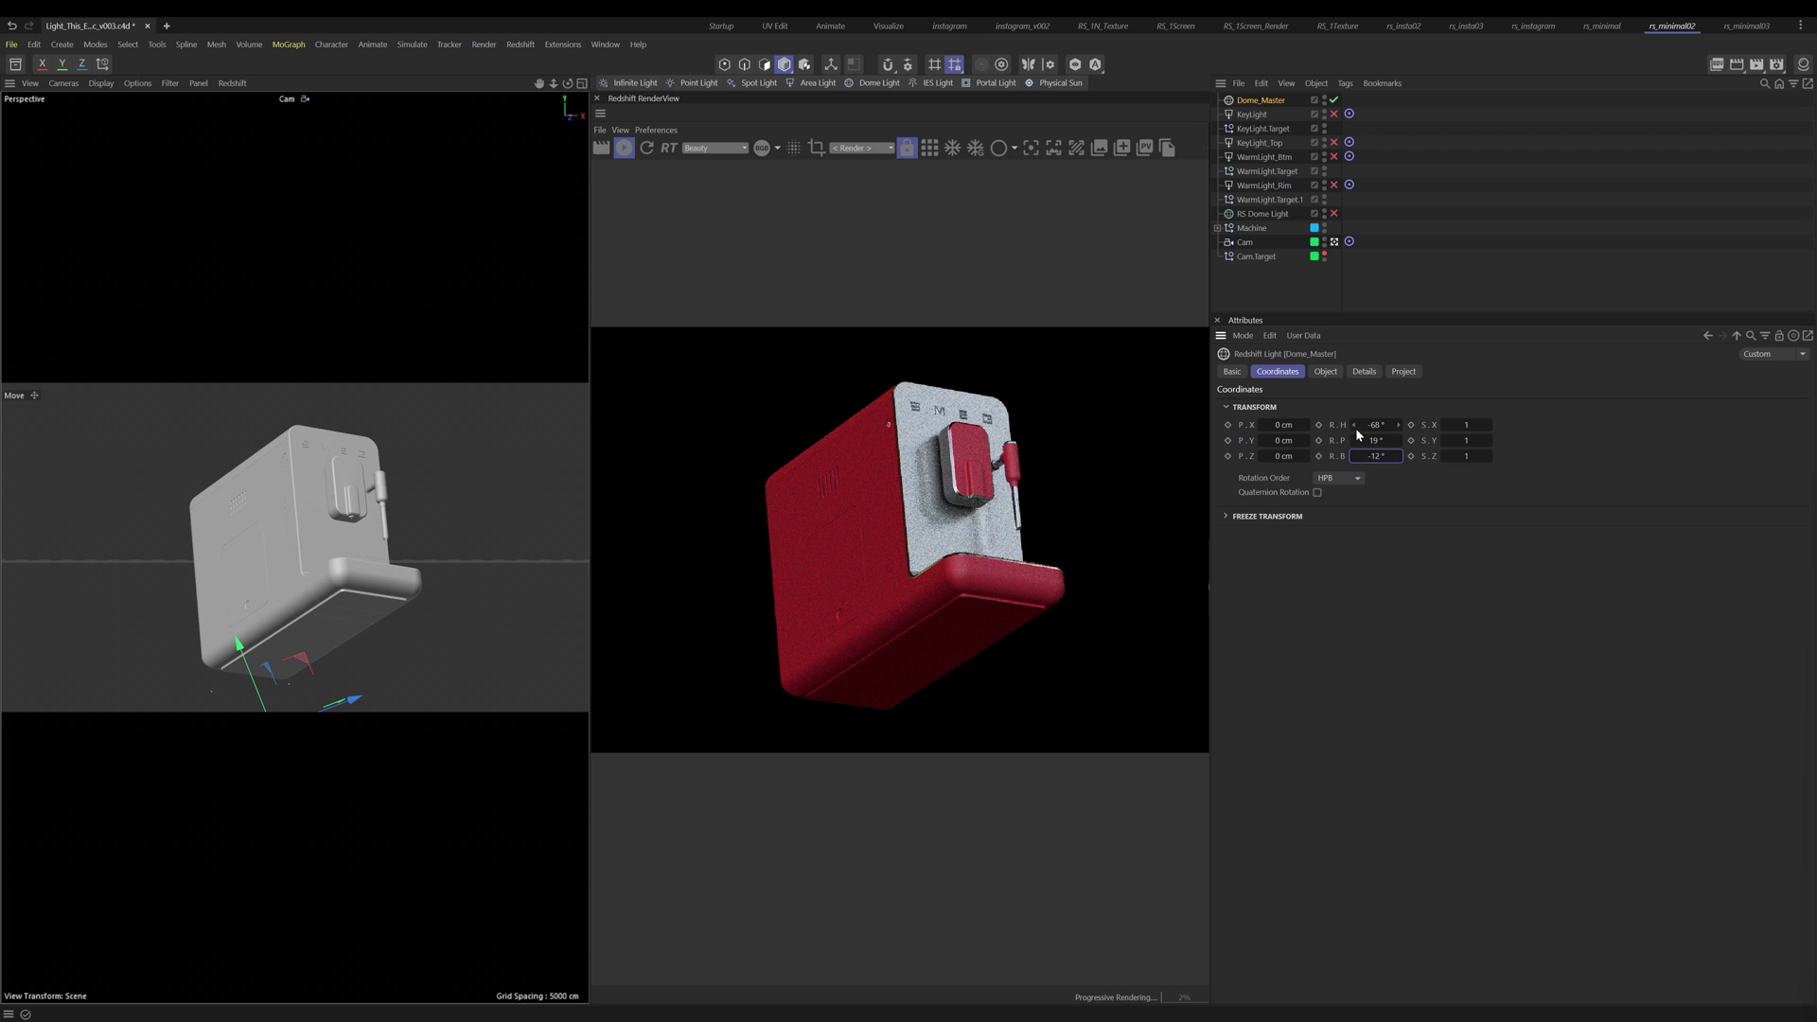
left_click(1354, 428)
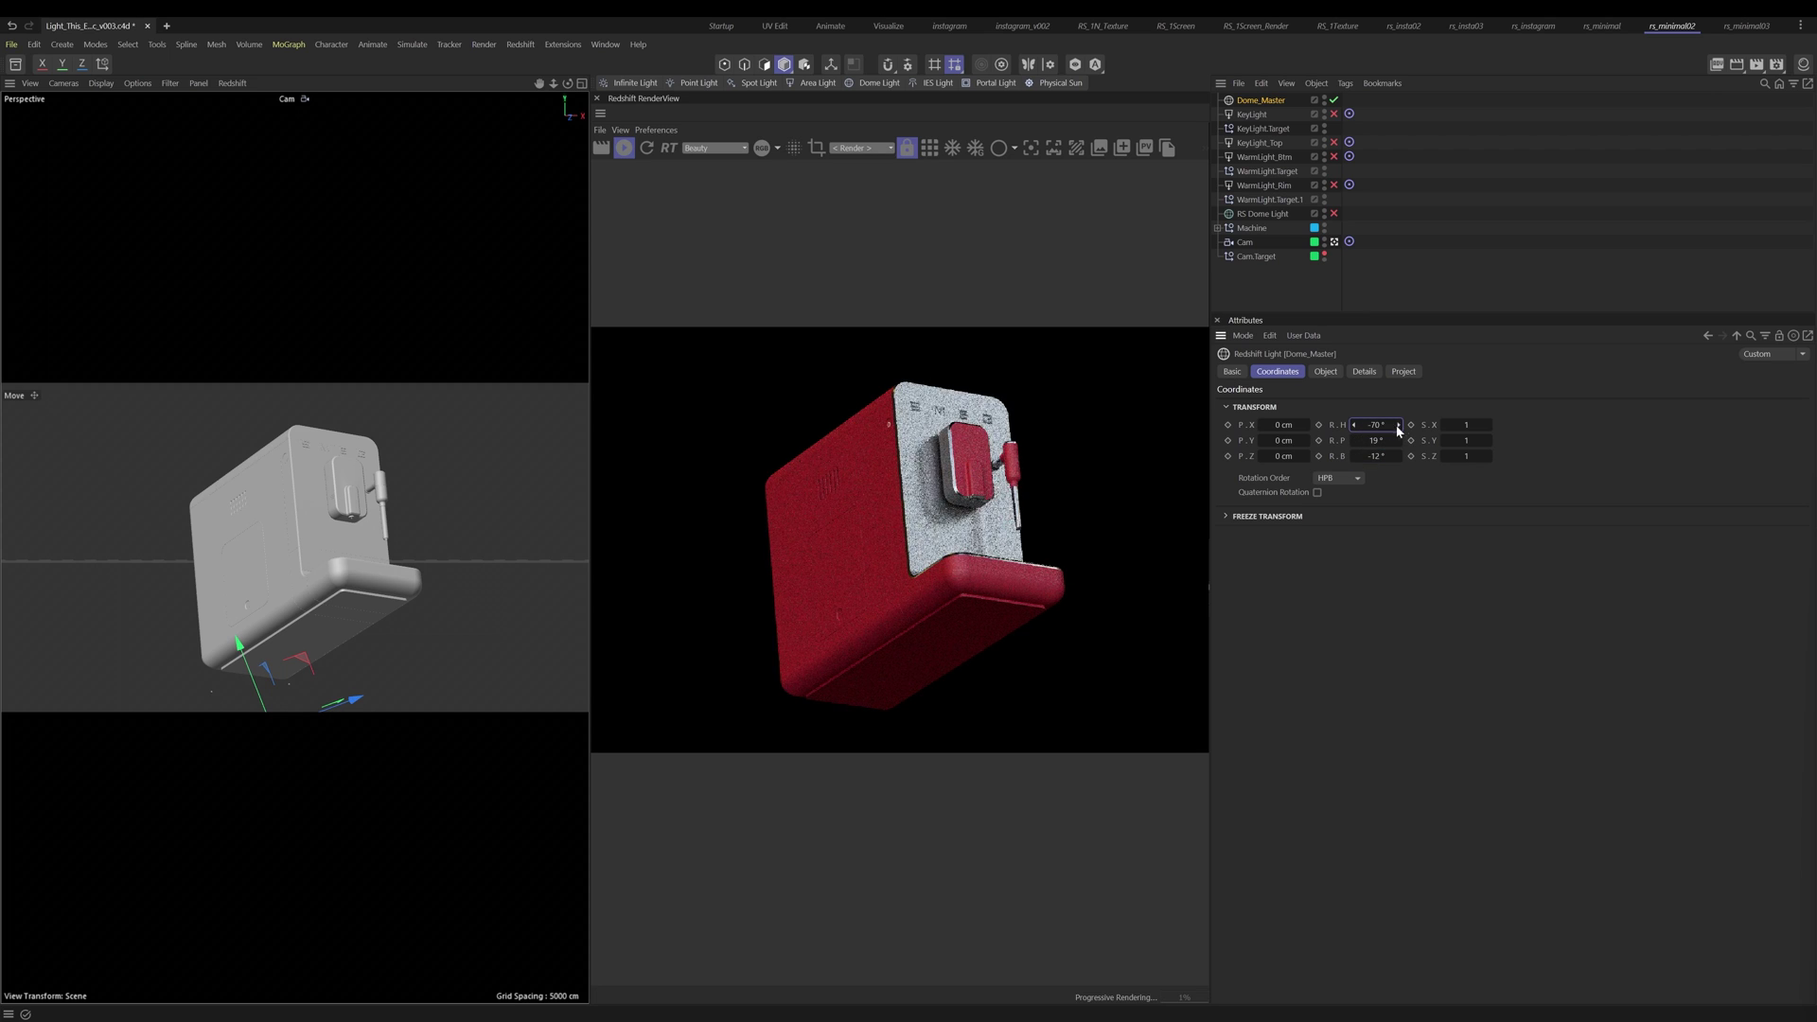
mouse_move(1380, 426)
left_mouse_down()
mouse_move(1395, 431)
mouse_move(1372, 427)
left_mouse_up()
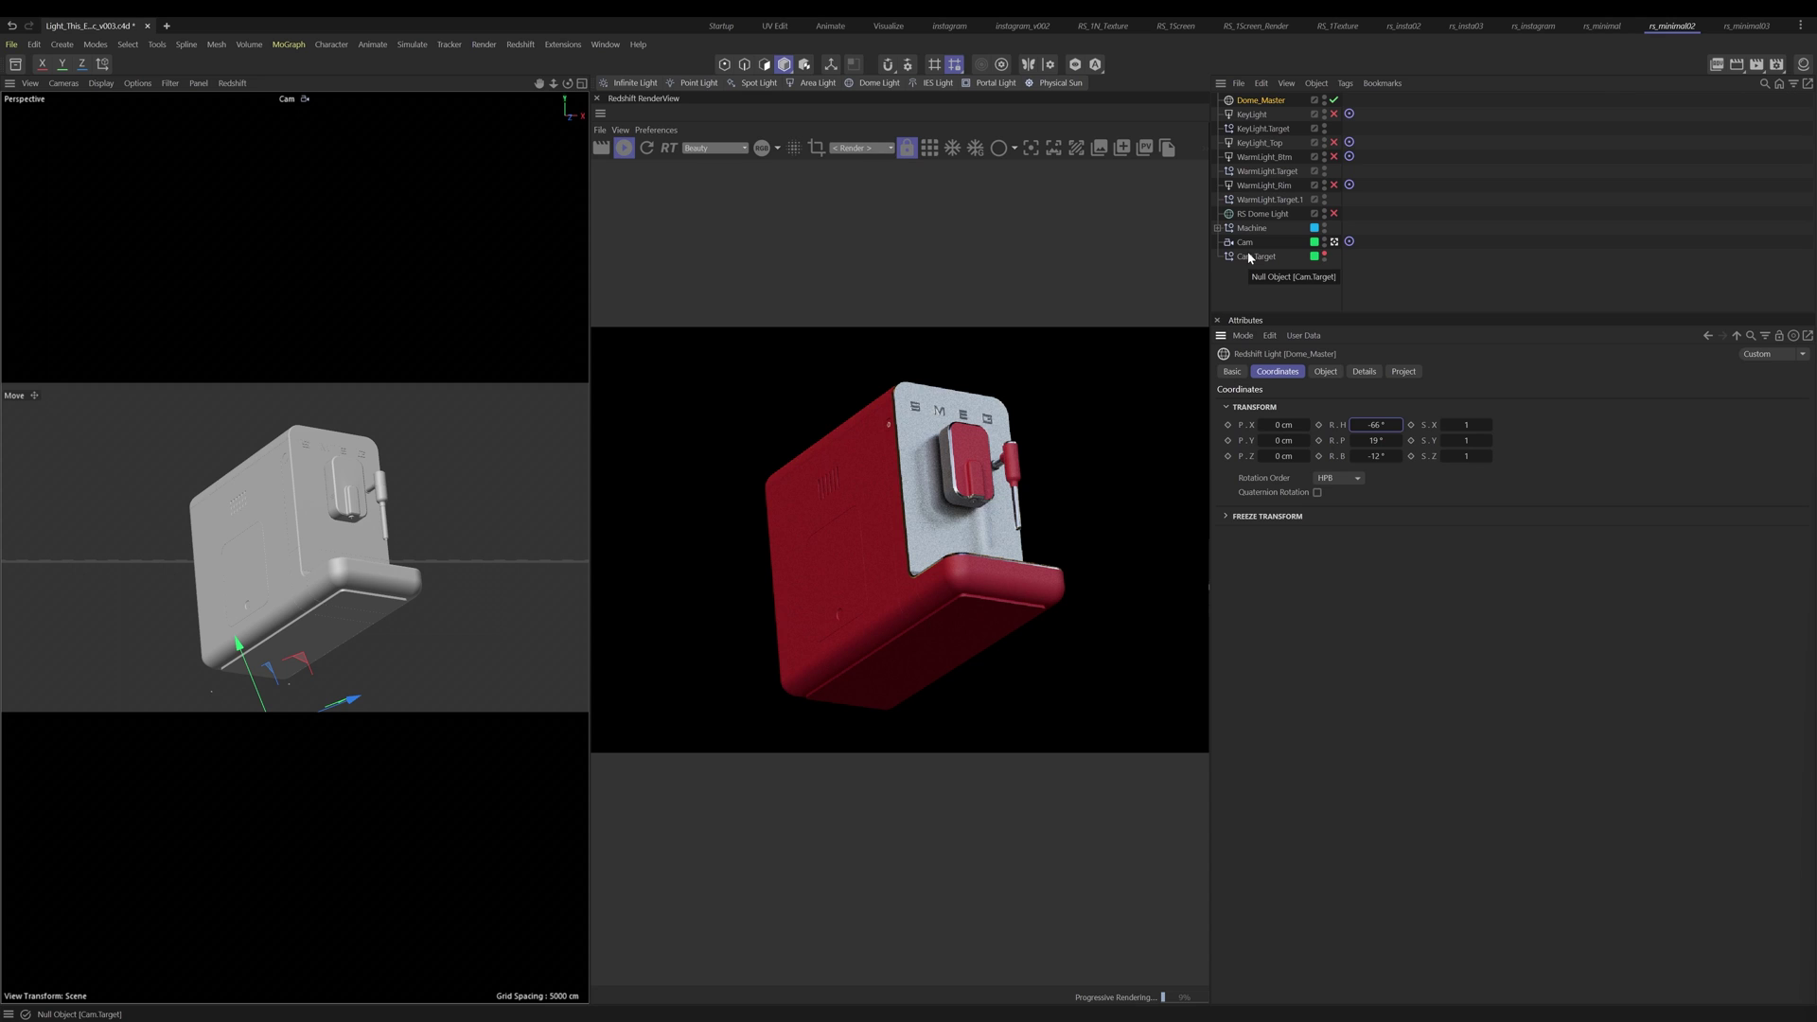
left_click_drag(1334, 114, 1343, 205)
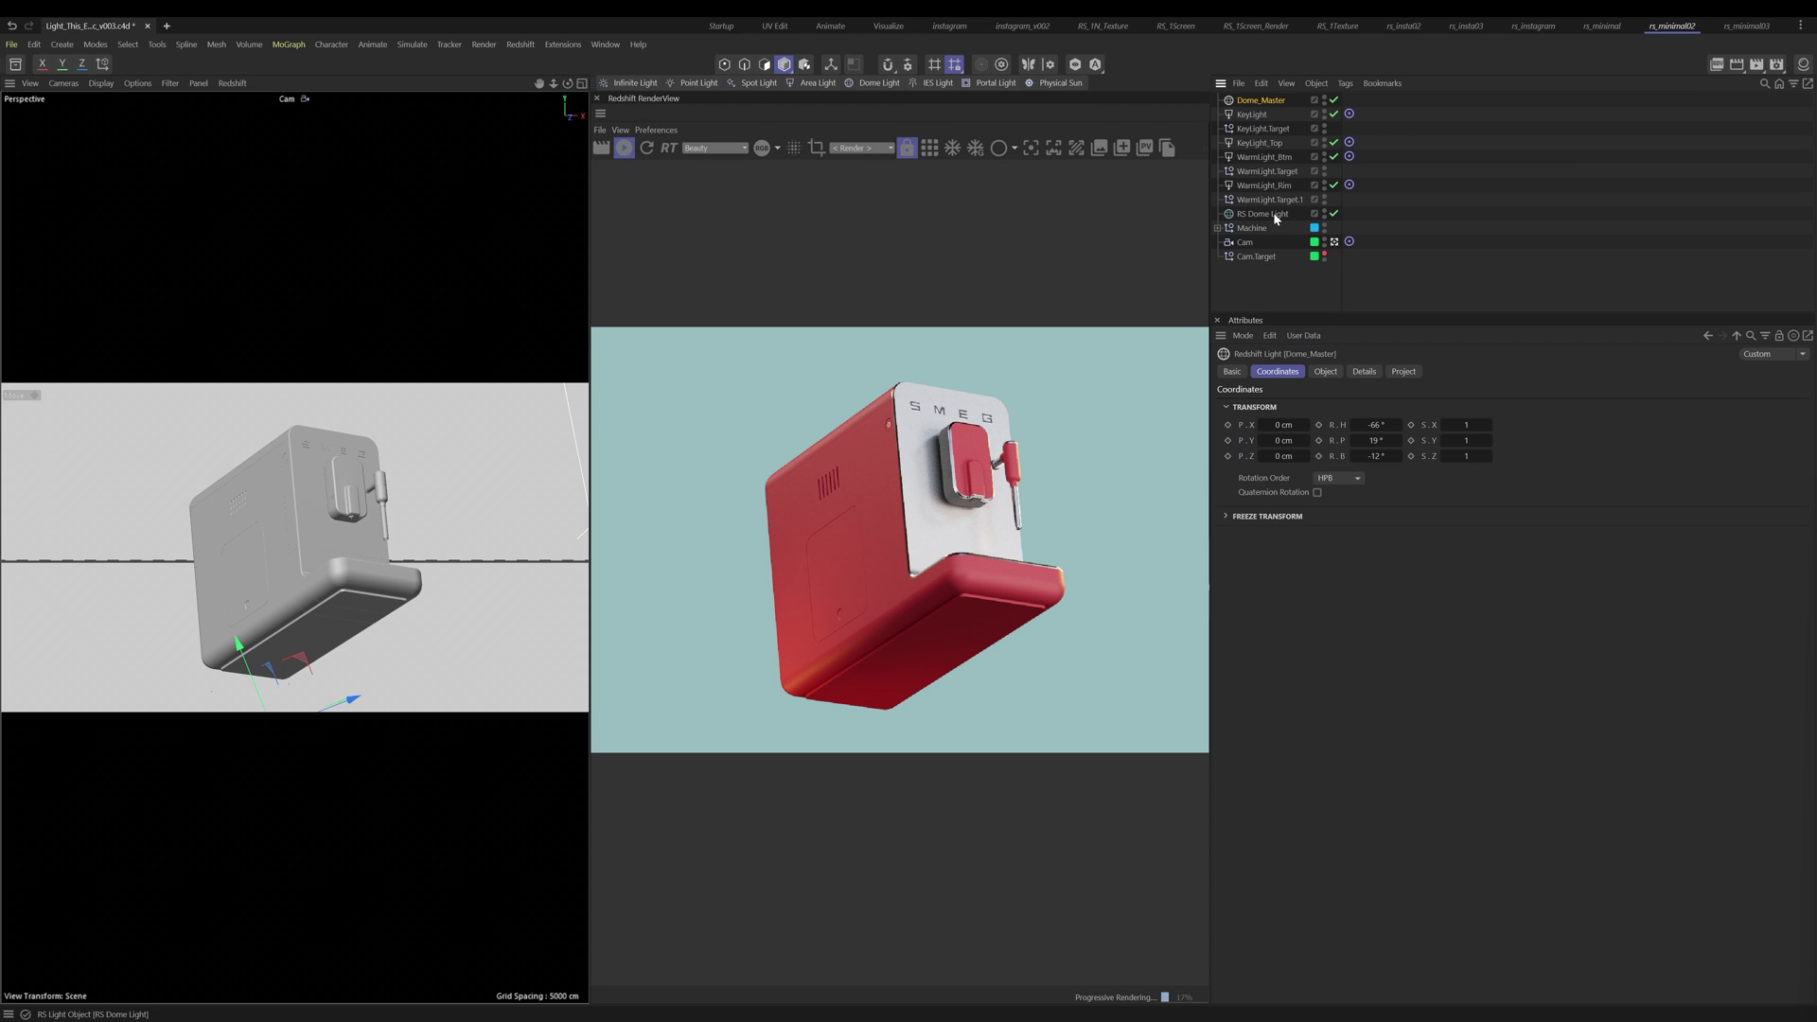
Step: Isolate Dome_ShinyParts and compare the render with and without its contribution
left_click(1251, 114)
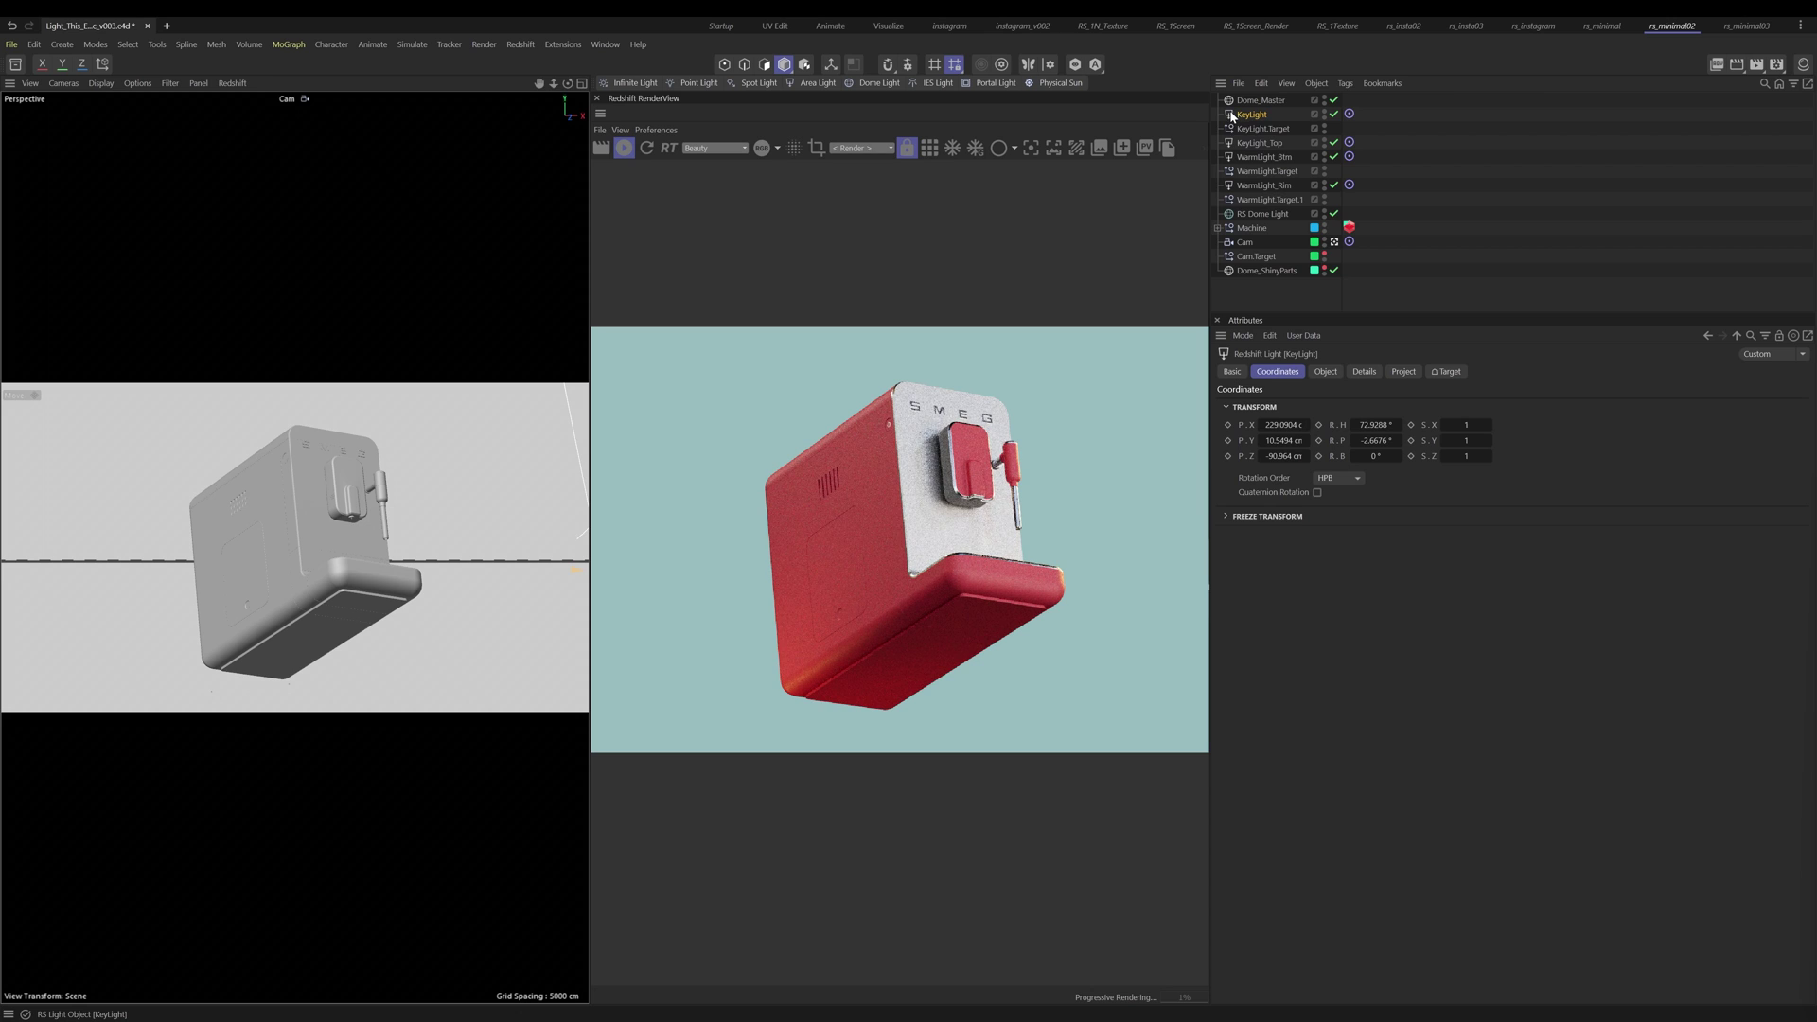
left_click(1259, 270)
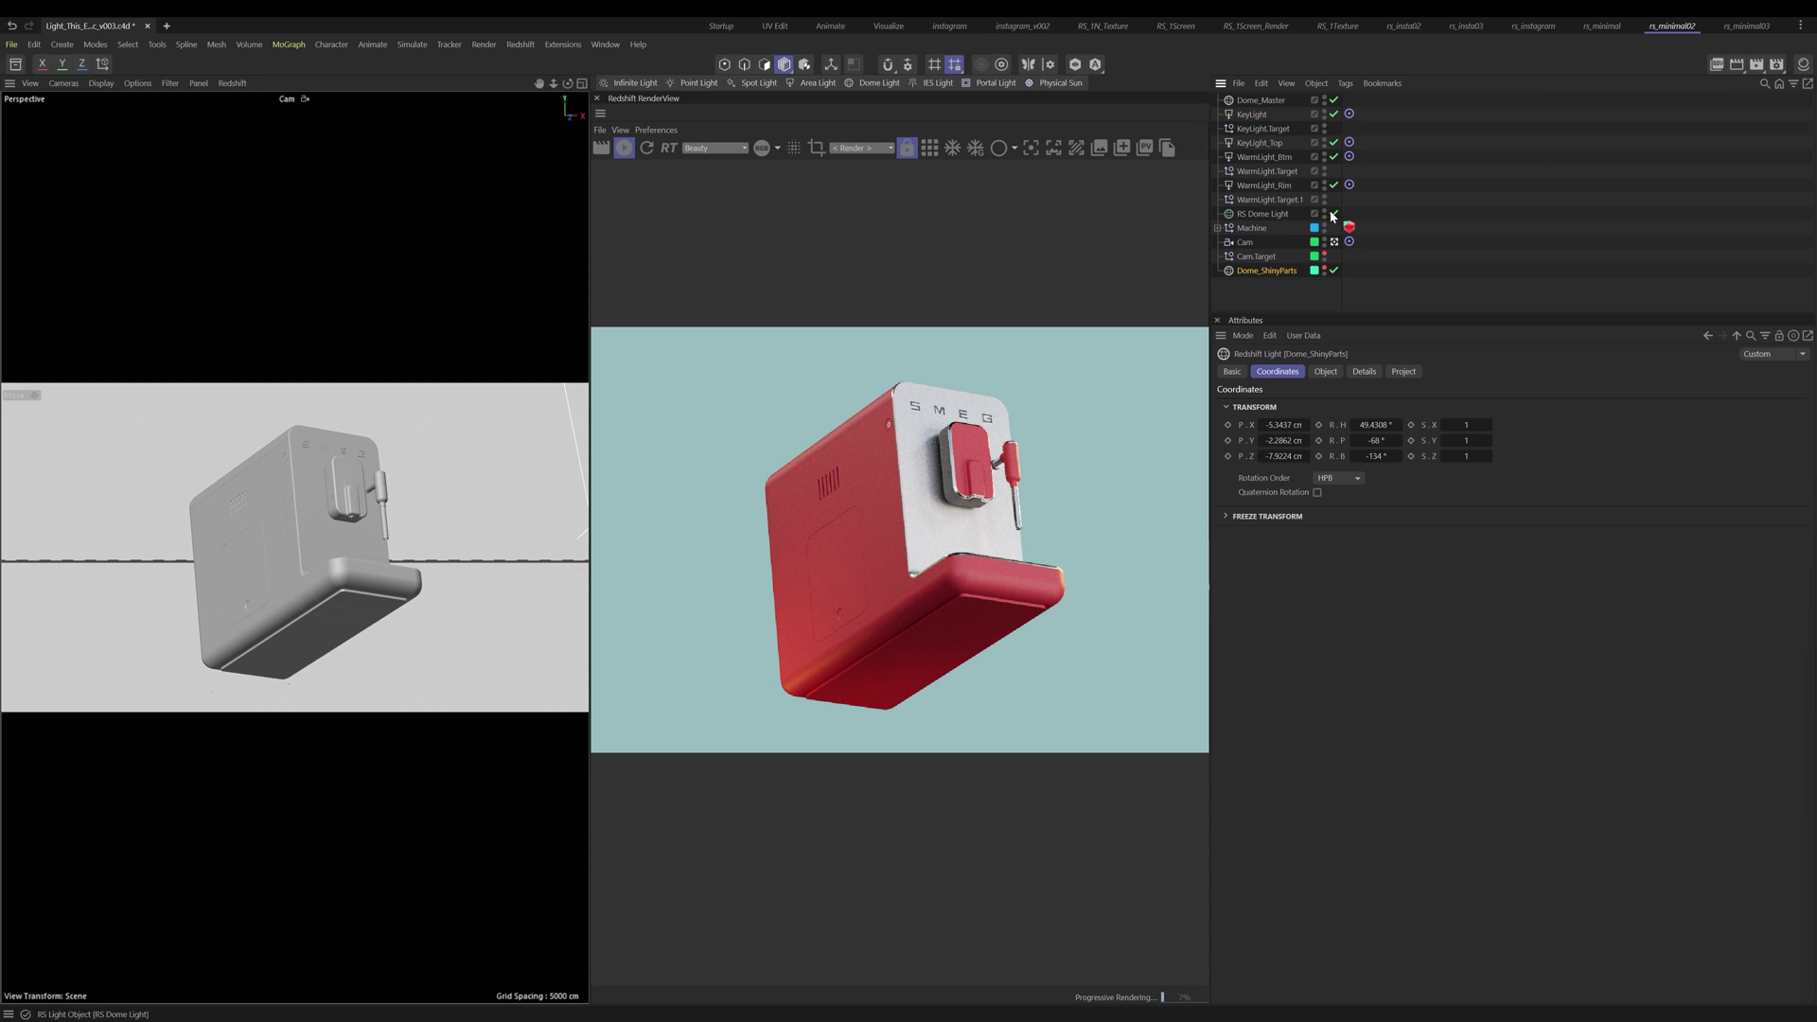
left_click_drag(1335, 213, 1330, 107)
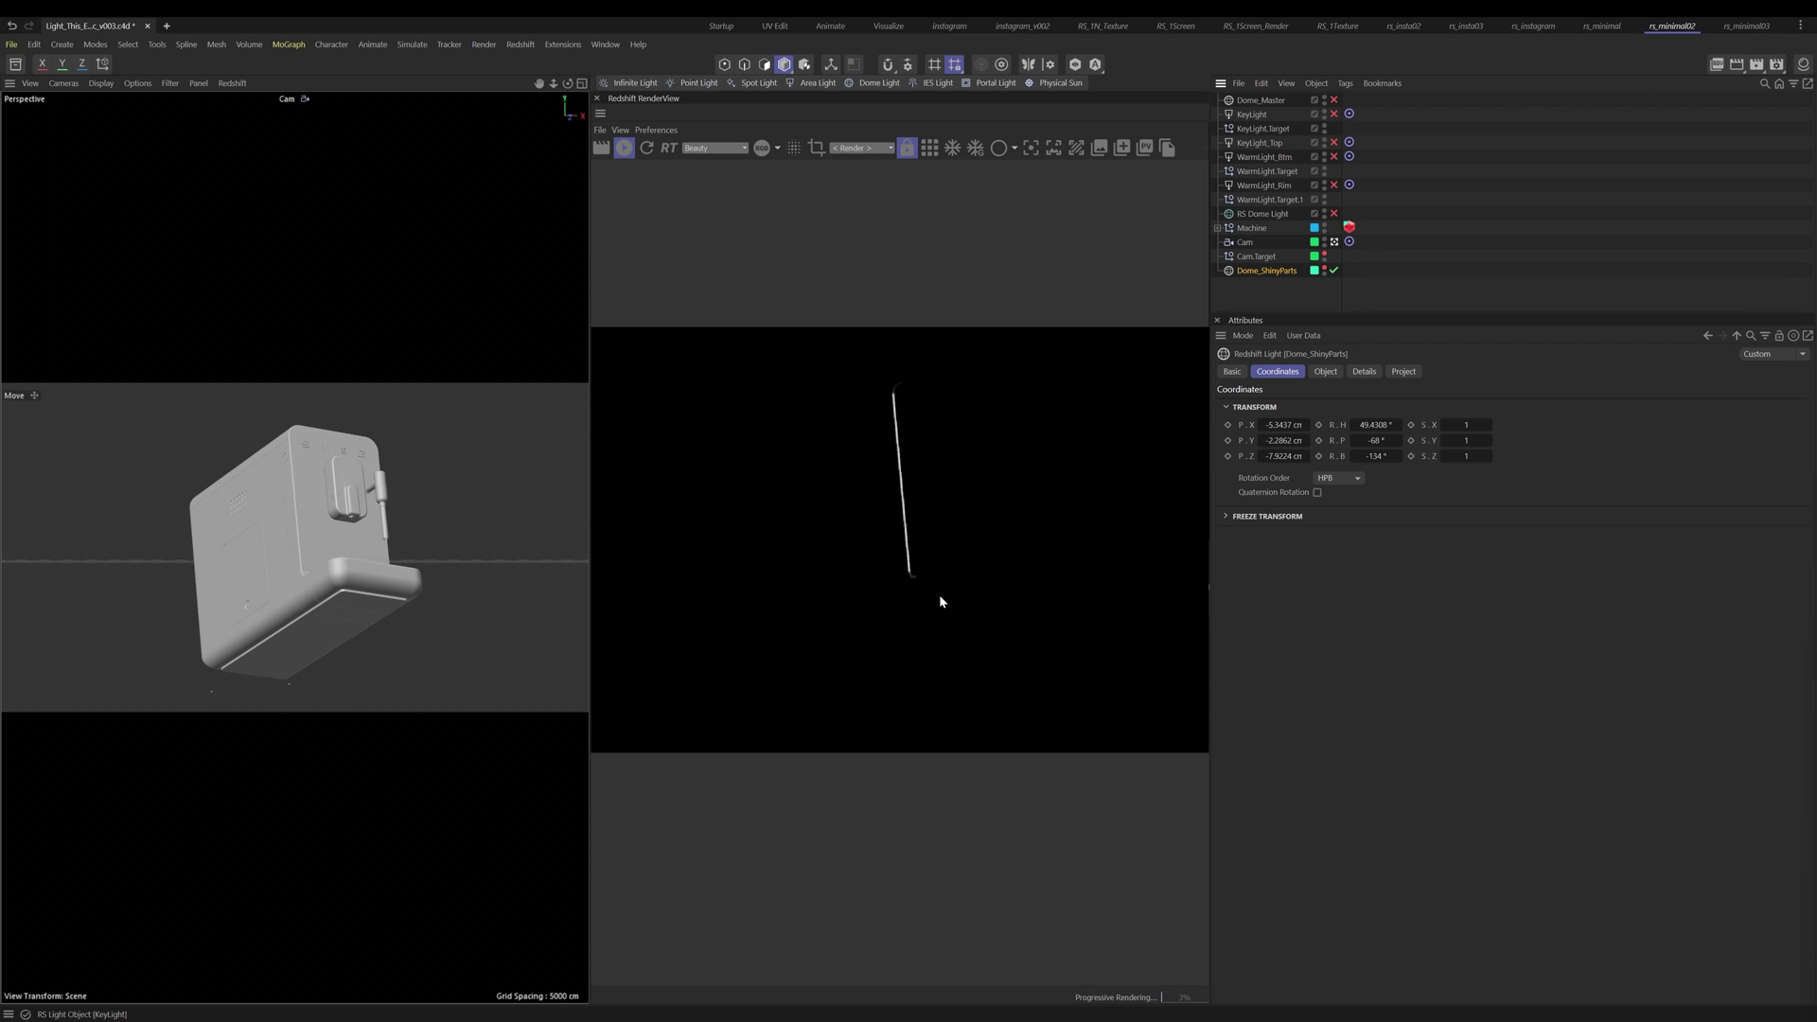
left_click(1325, 371)
left_click_drag(1334, 100, 1335, 217)
left_click(1334, 271)
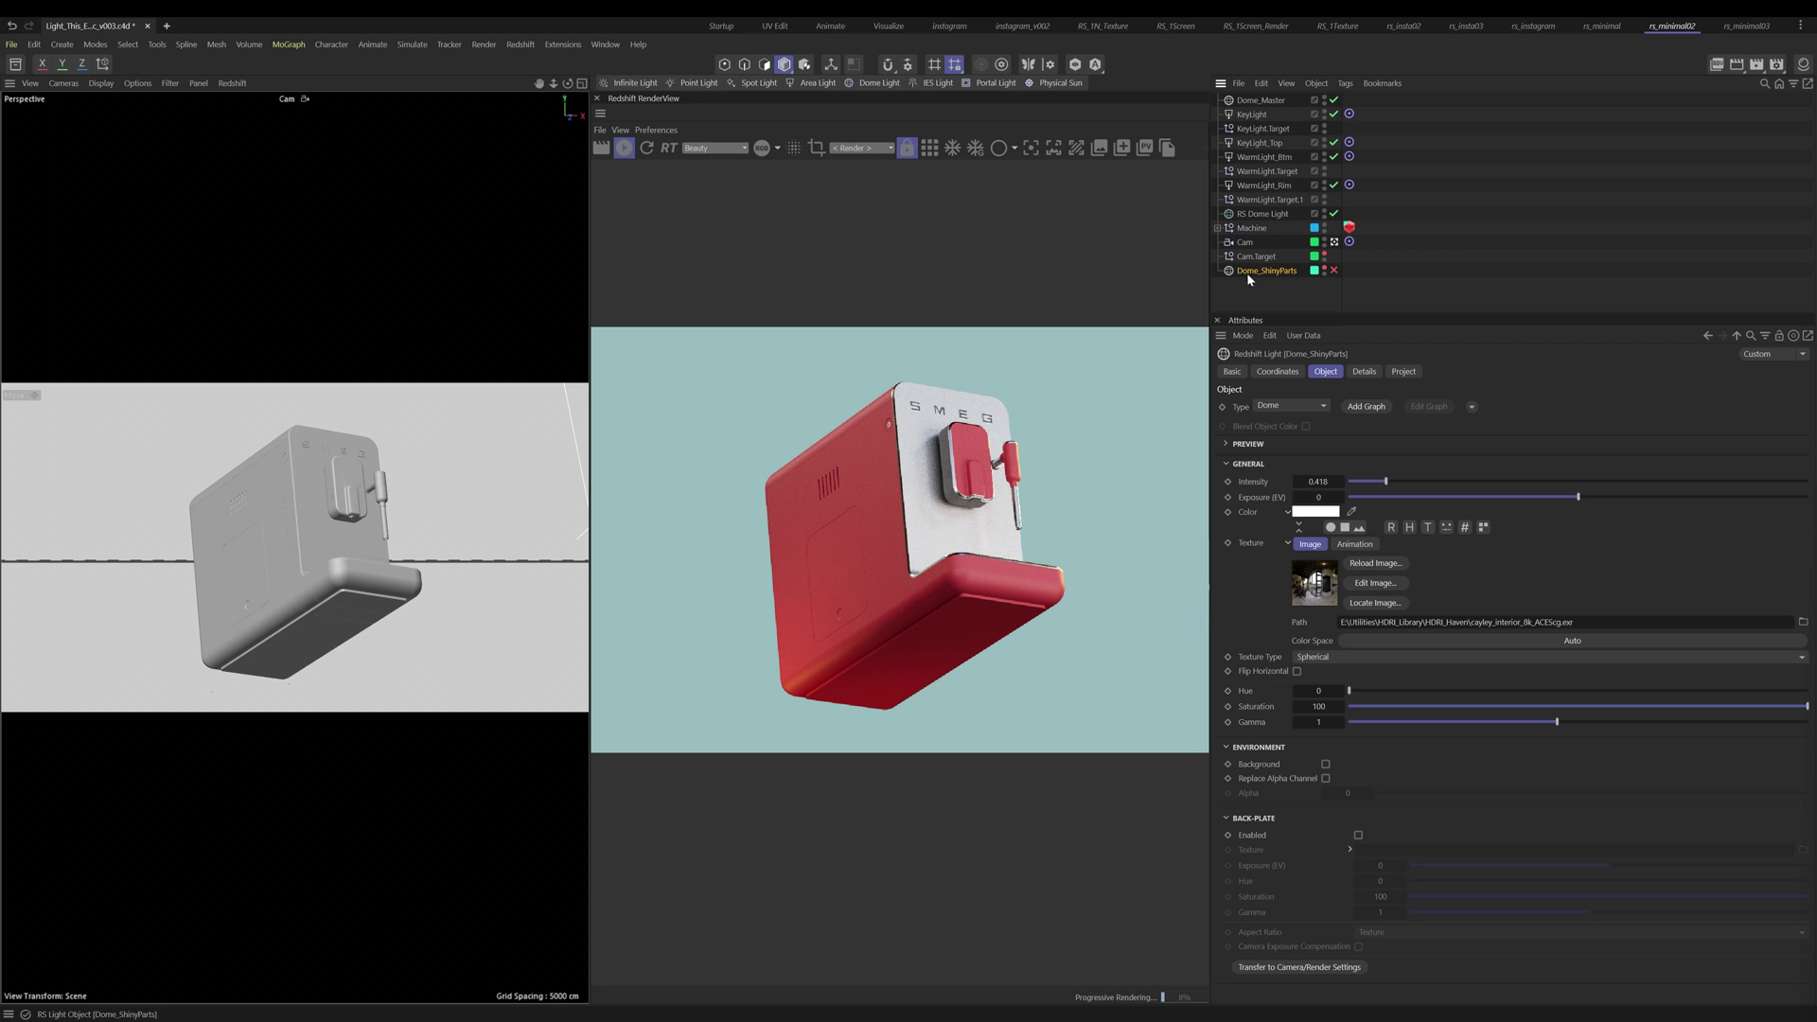
left_click(1334, 270)
left_click_drag(1335, 214, 1337, 102)
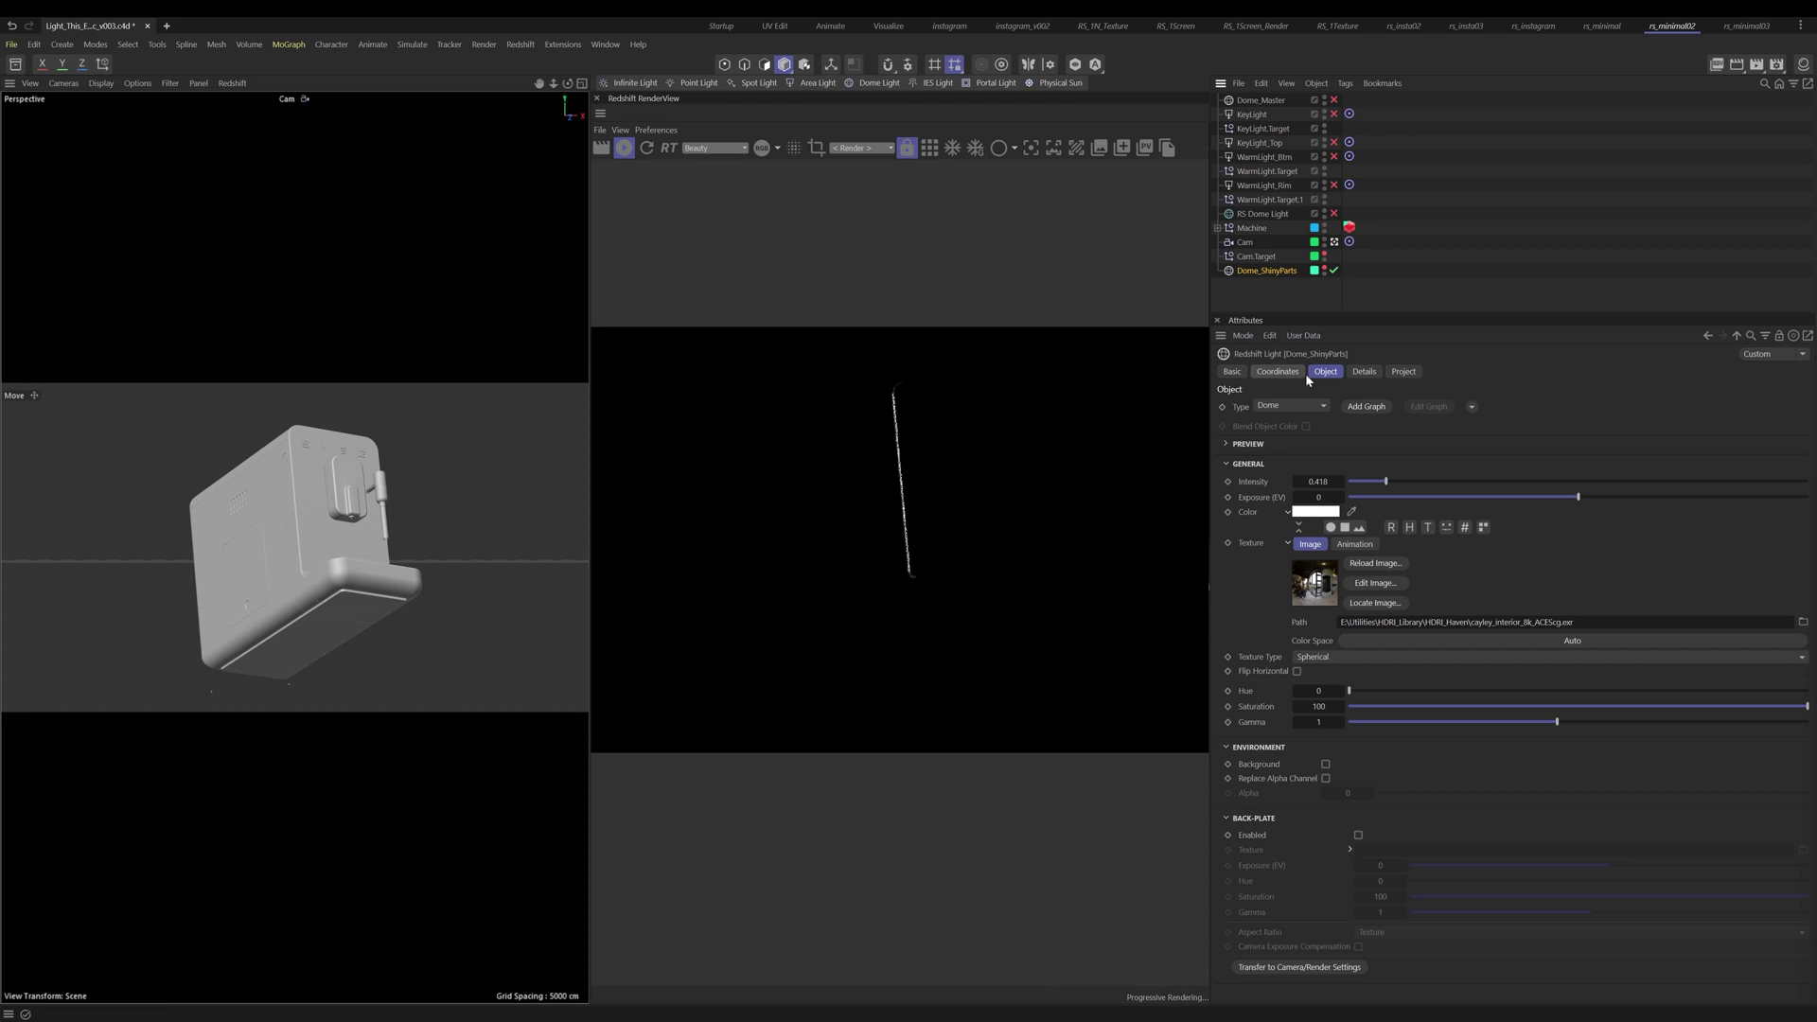
Step: Review Dome_ShinyParts' included objects, texture settings and rotation, and re-enable the other lights
left_click(1364, 371)
left_click(1403, 372)
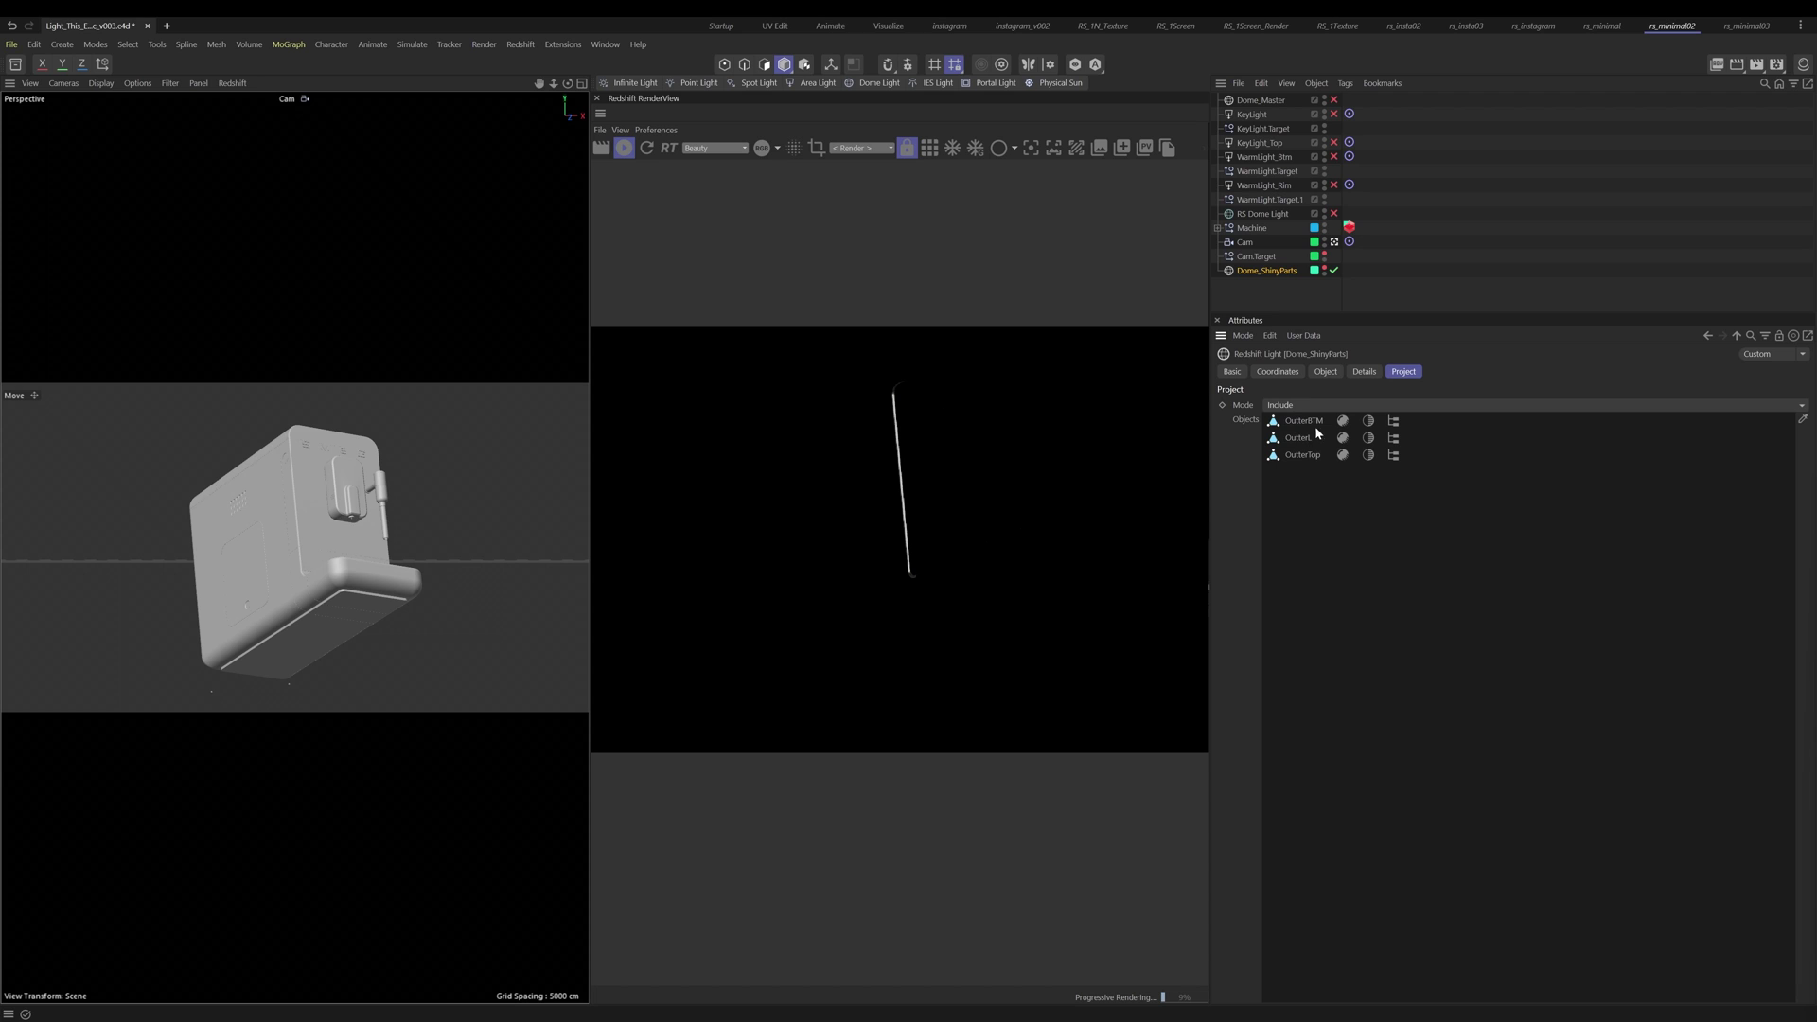
left_click(1330, 373)
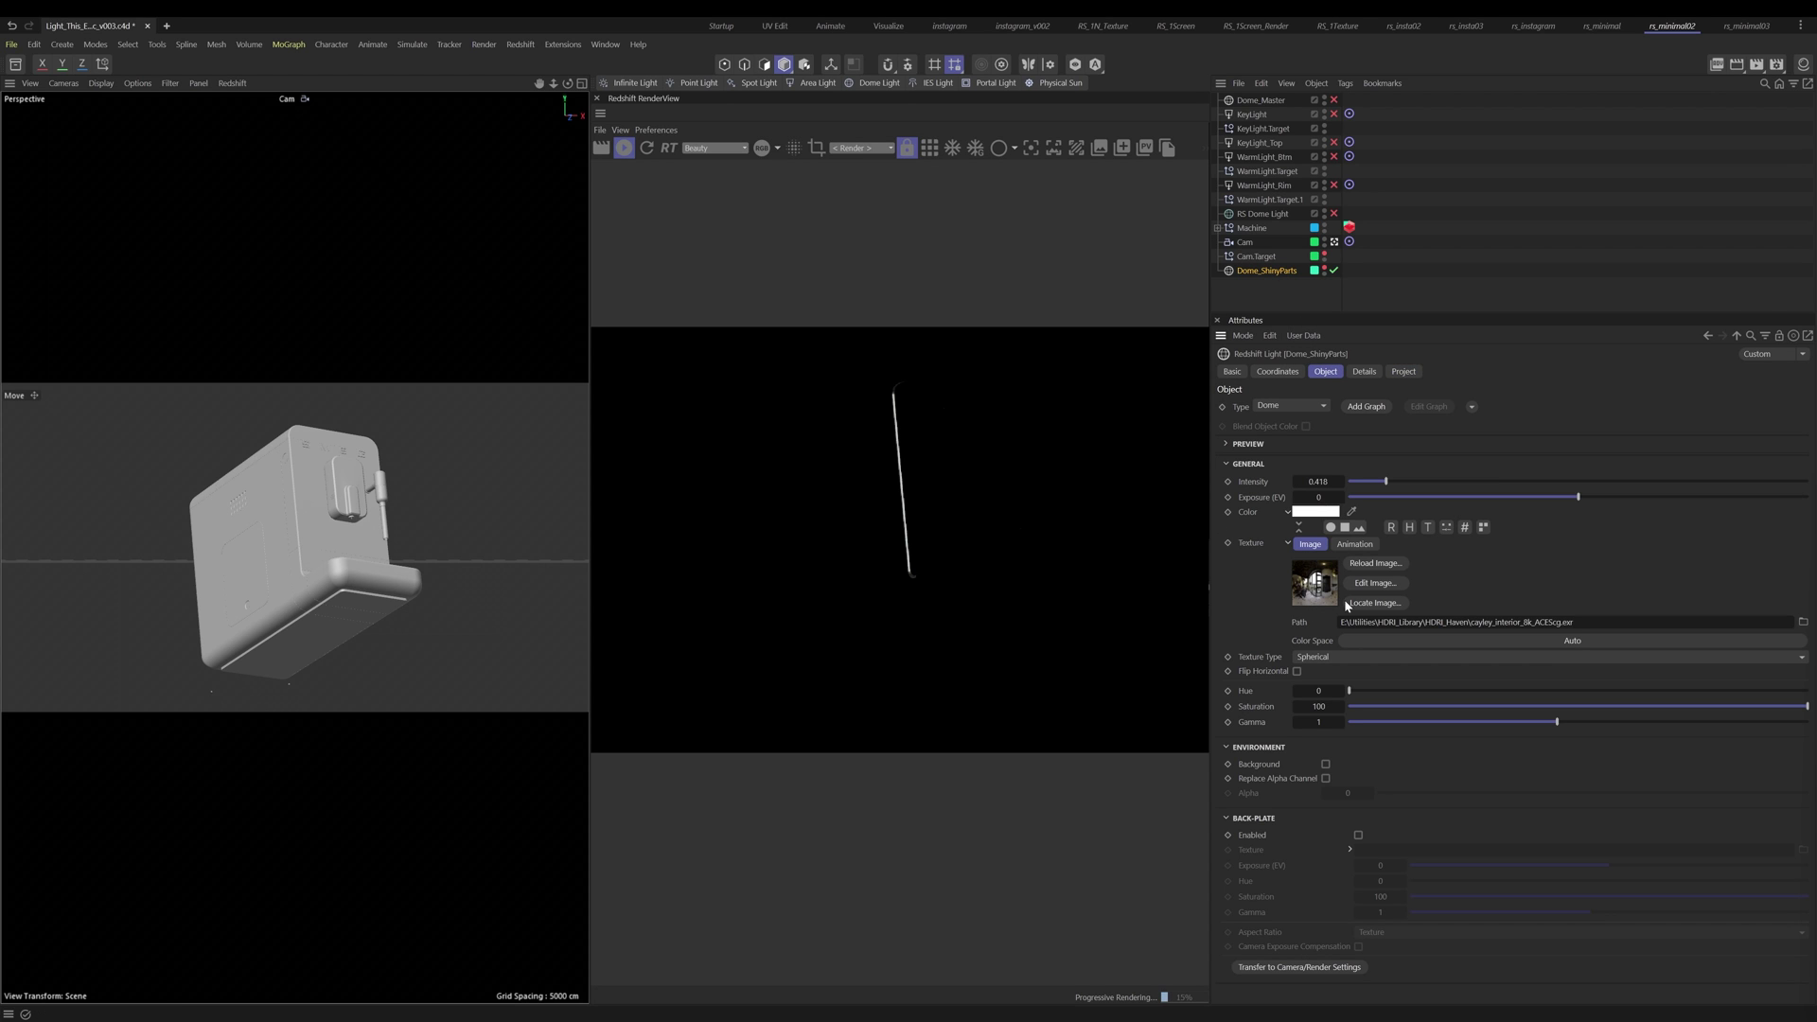
left_click(1293, 374)
left_click_drag(1382, 428, 1361, 428)
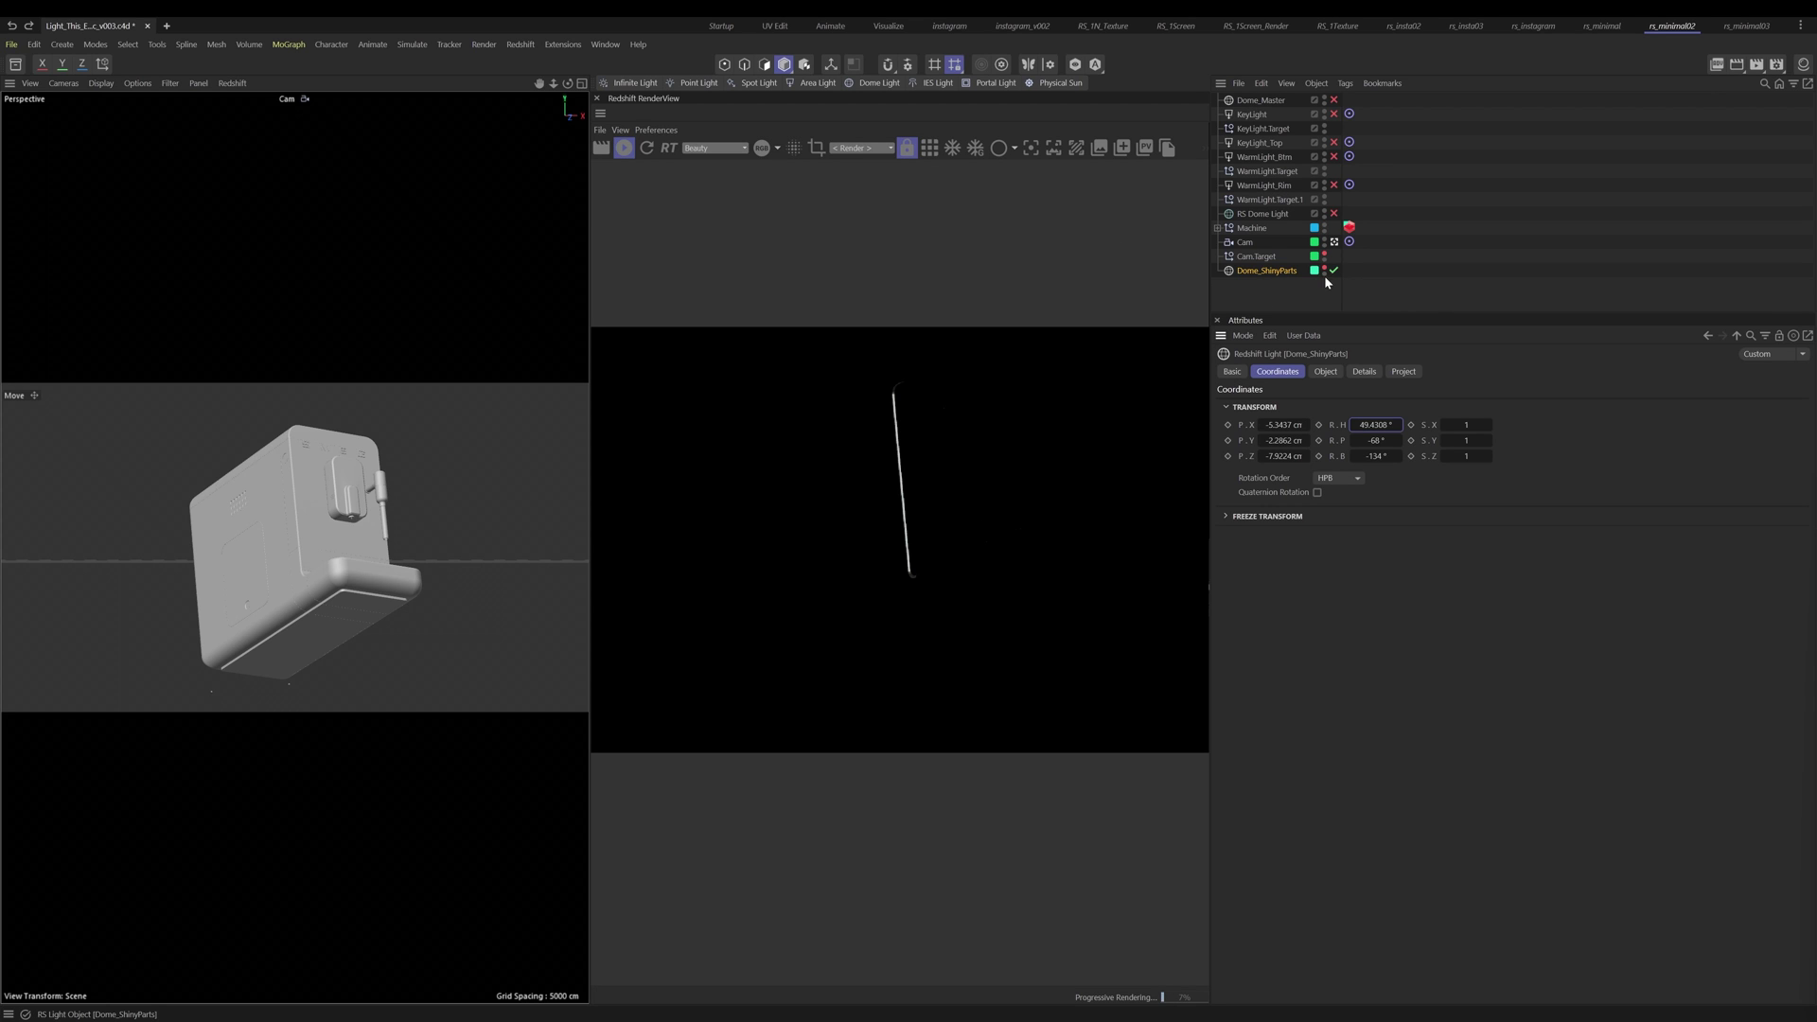
left_click_drag(1334, 214, 1335, 101)
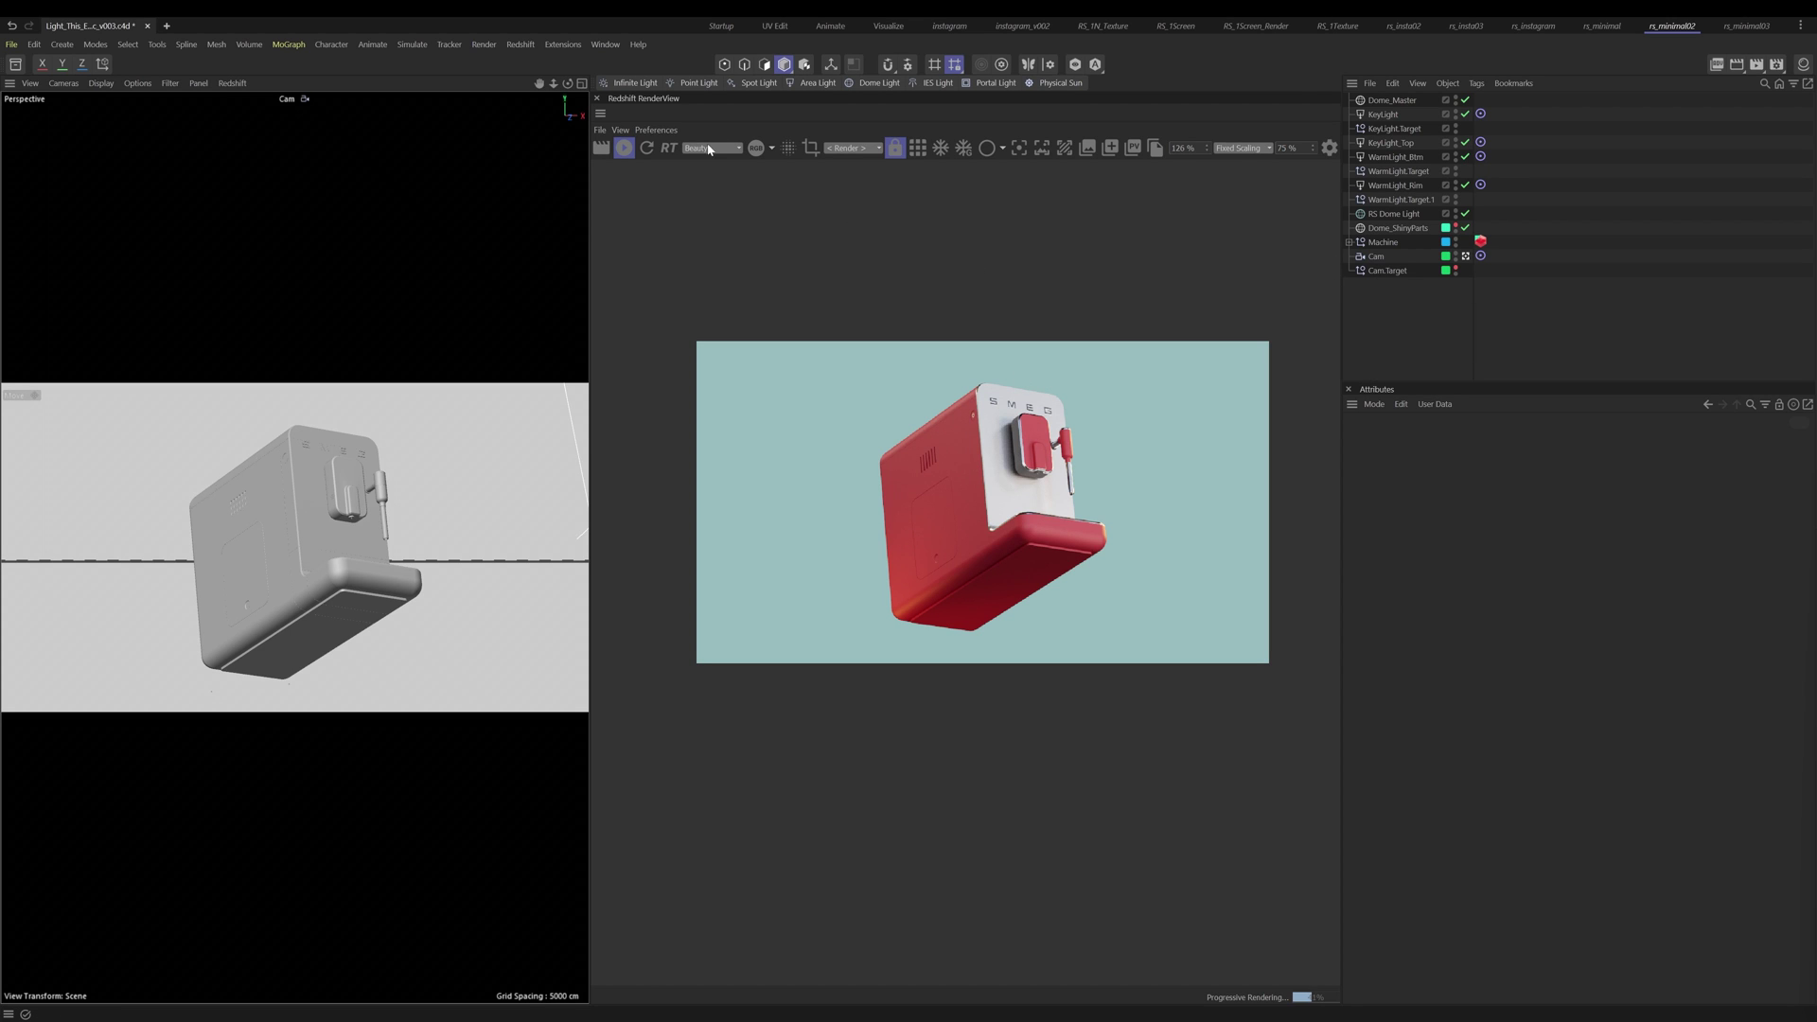
Step: Add a Redshift spot light and isolate it by disabling all other lights, with the render preview stopped
left_click(765, 85)
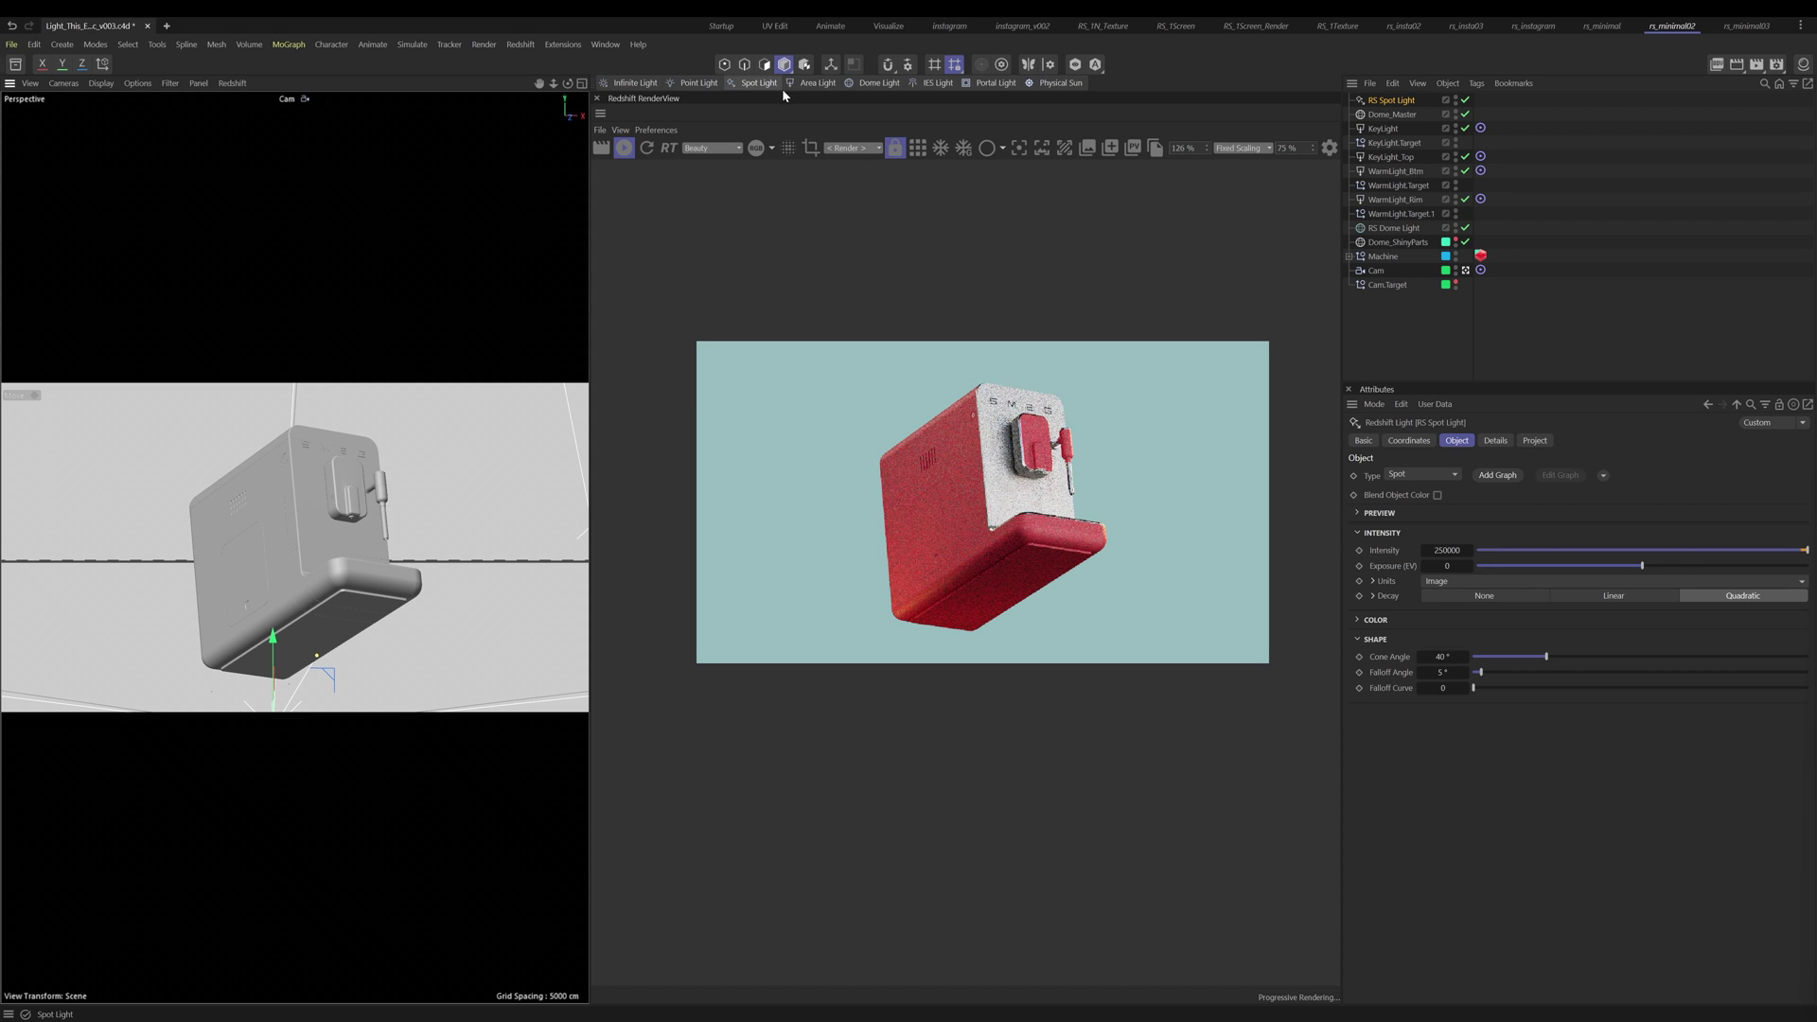
left_click(624, 149)
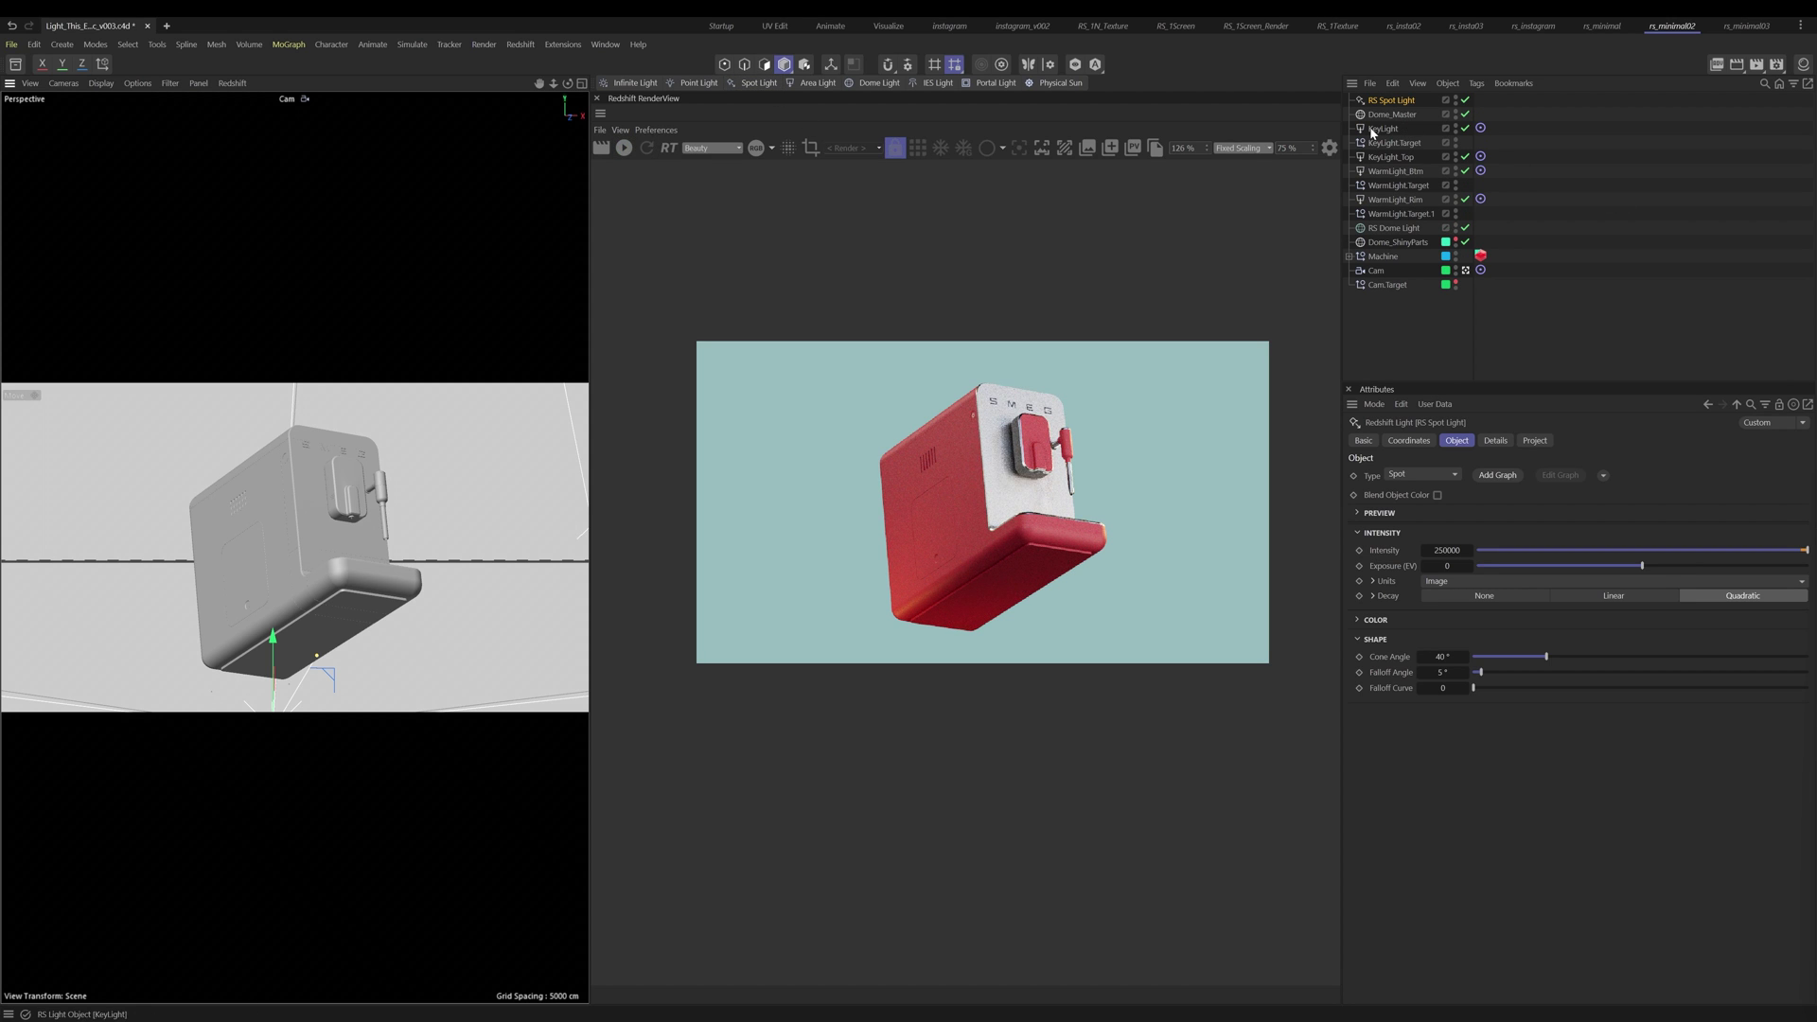
left_click_drag(1465, 113, 1467, 155)
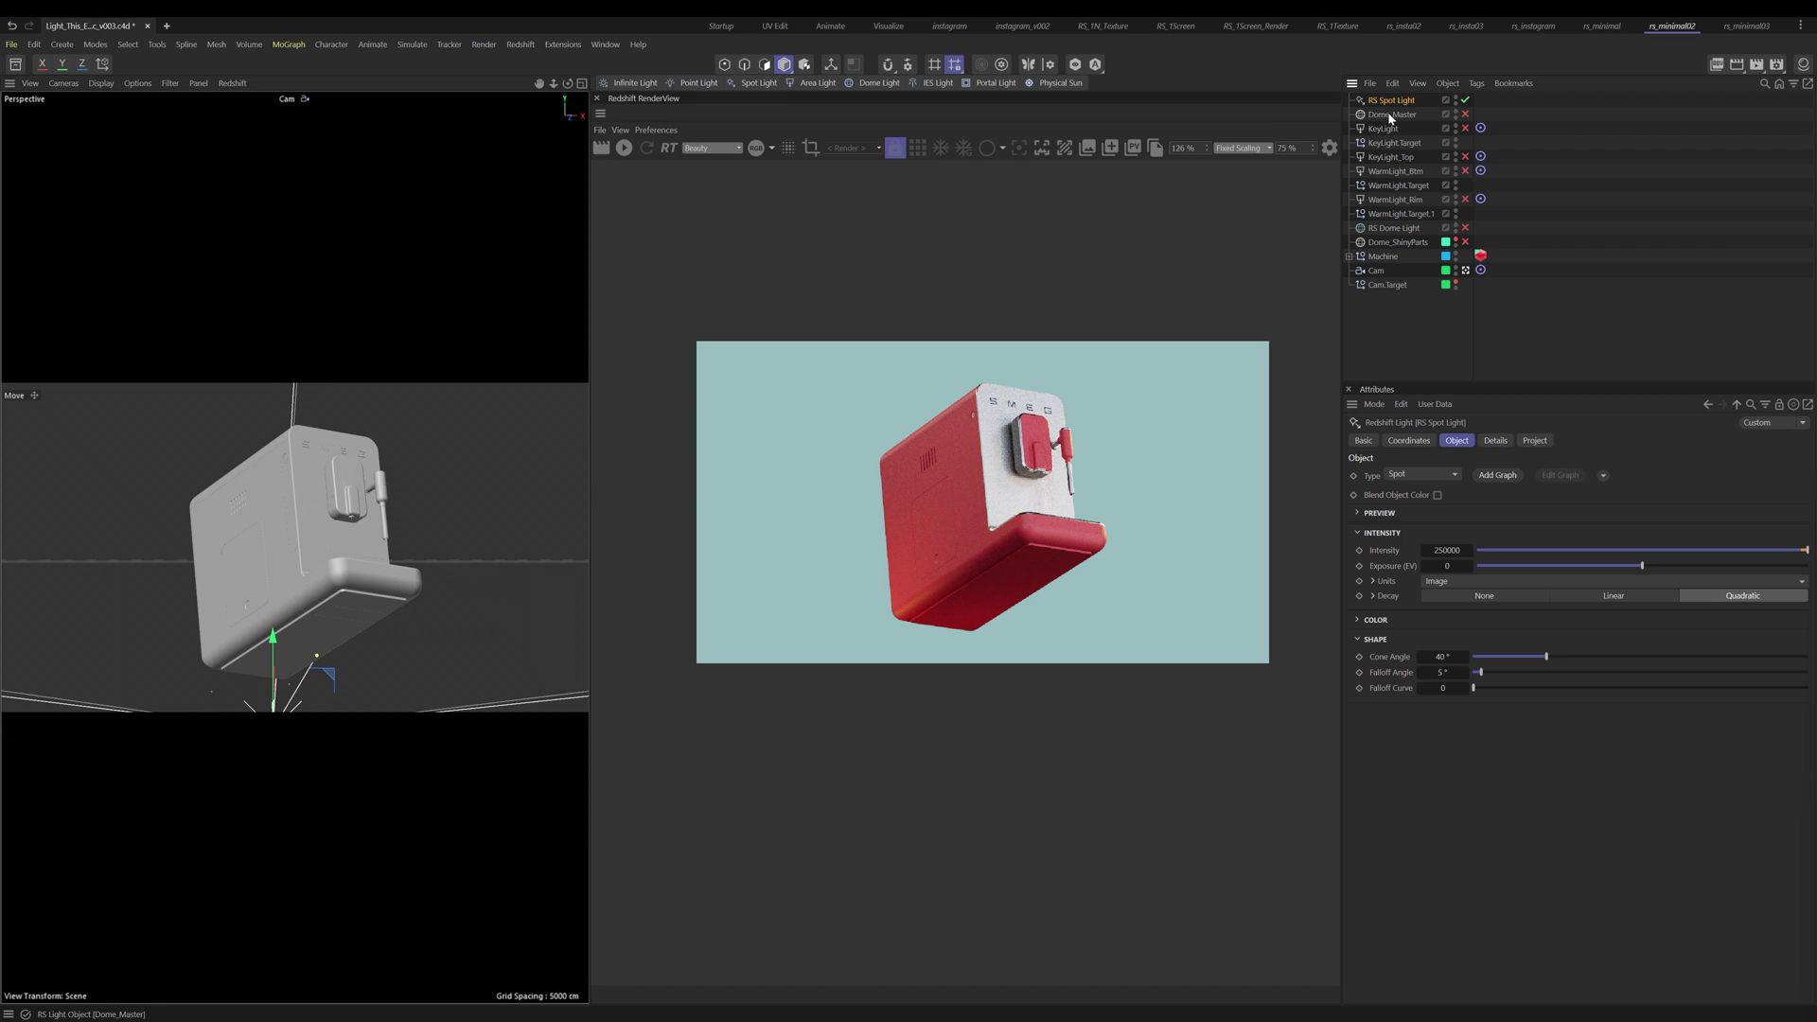
Step: Give the spot light a target null, reset the null to the origin and raise it to the machine's base
left_click(1603, 475)
left_click(1670, 509)
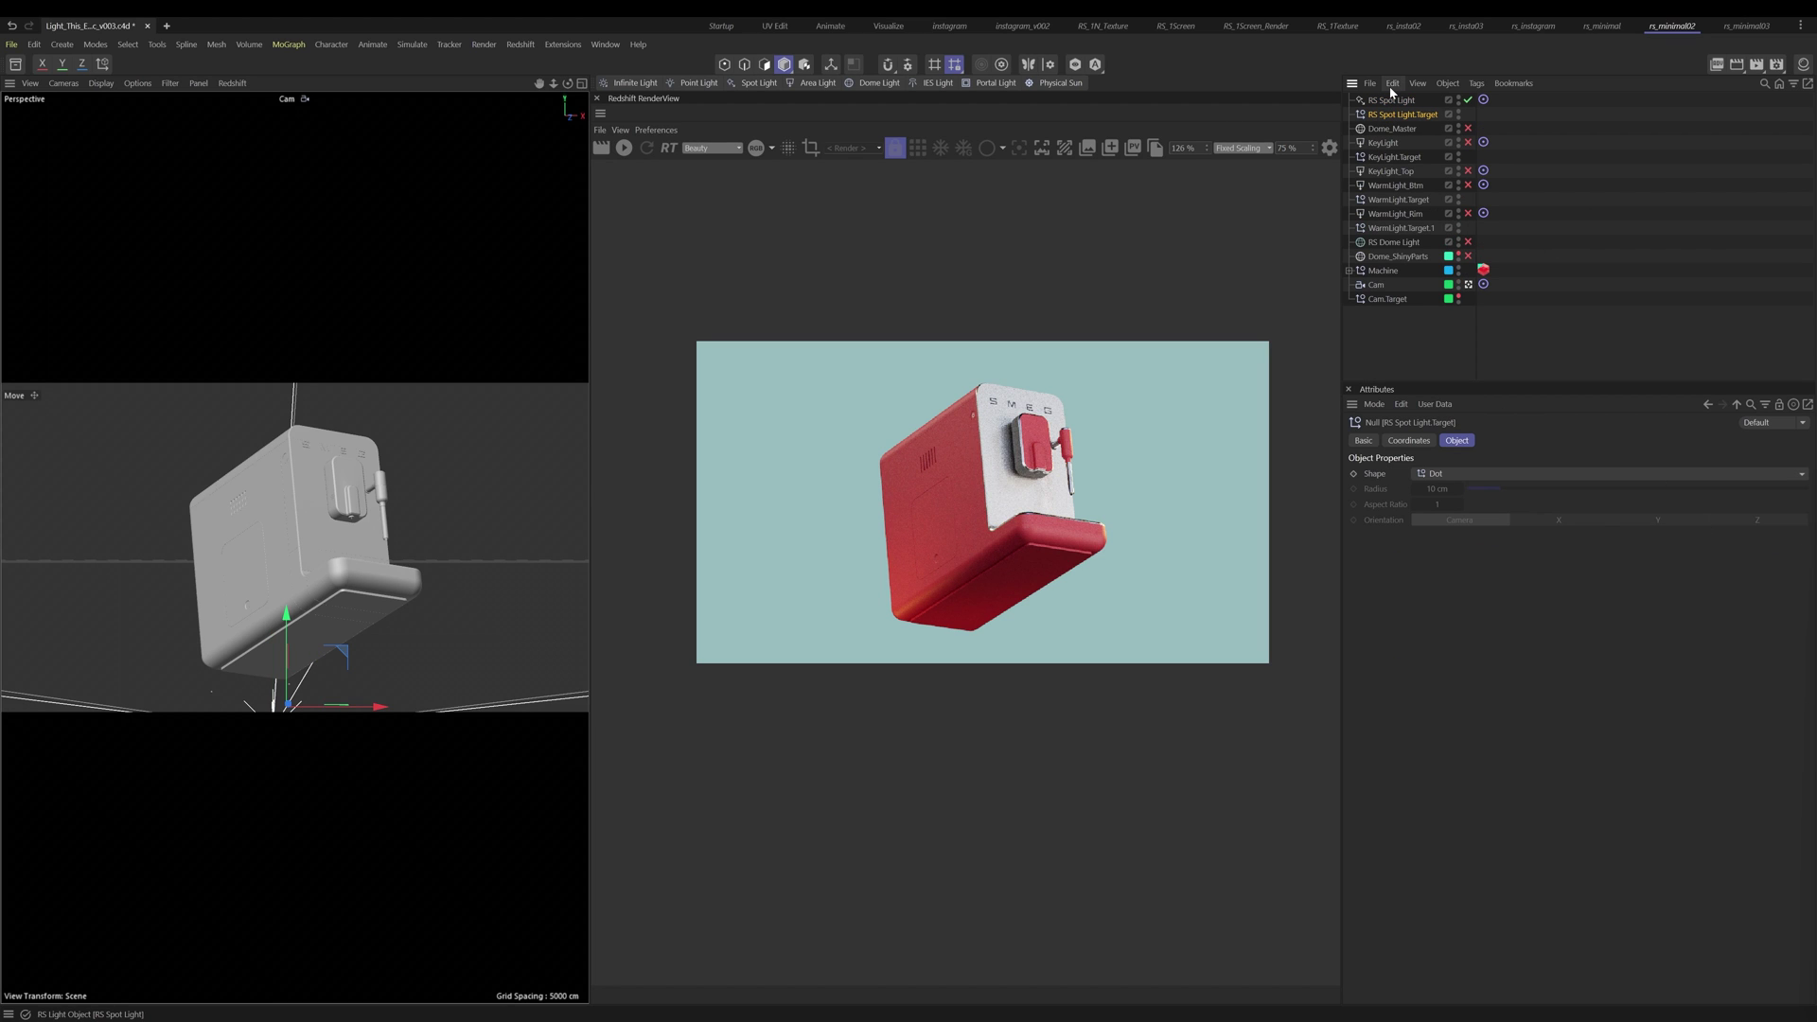
key("alt+0")
left_click_drag(272, 641, 273, 536)
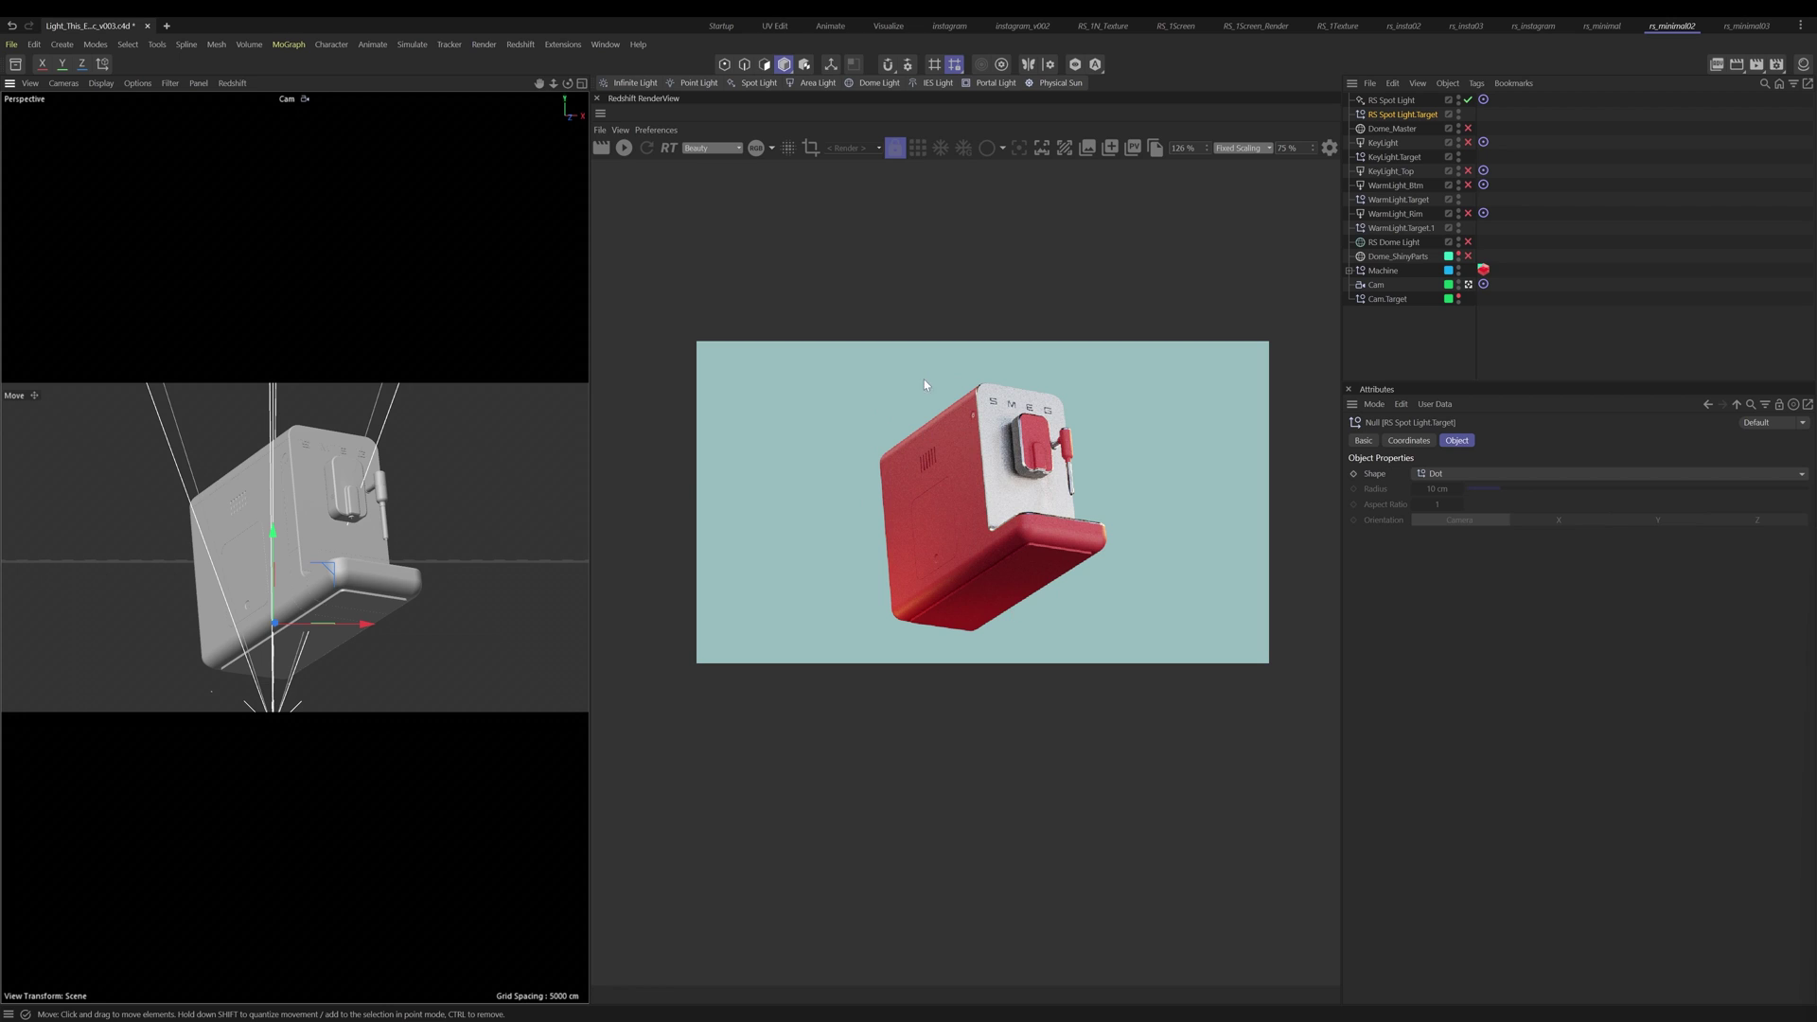
Step: Add a shader graph to the spot light and open it for editing
left_click(1384, 100)
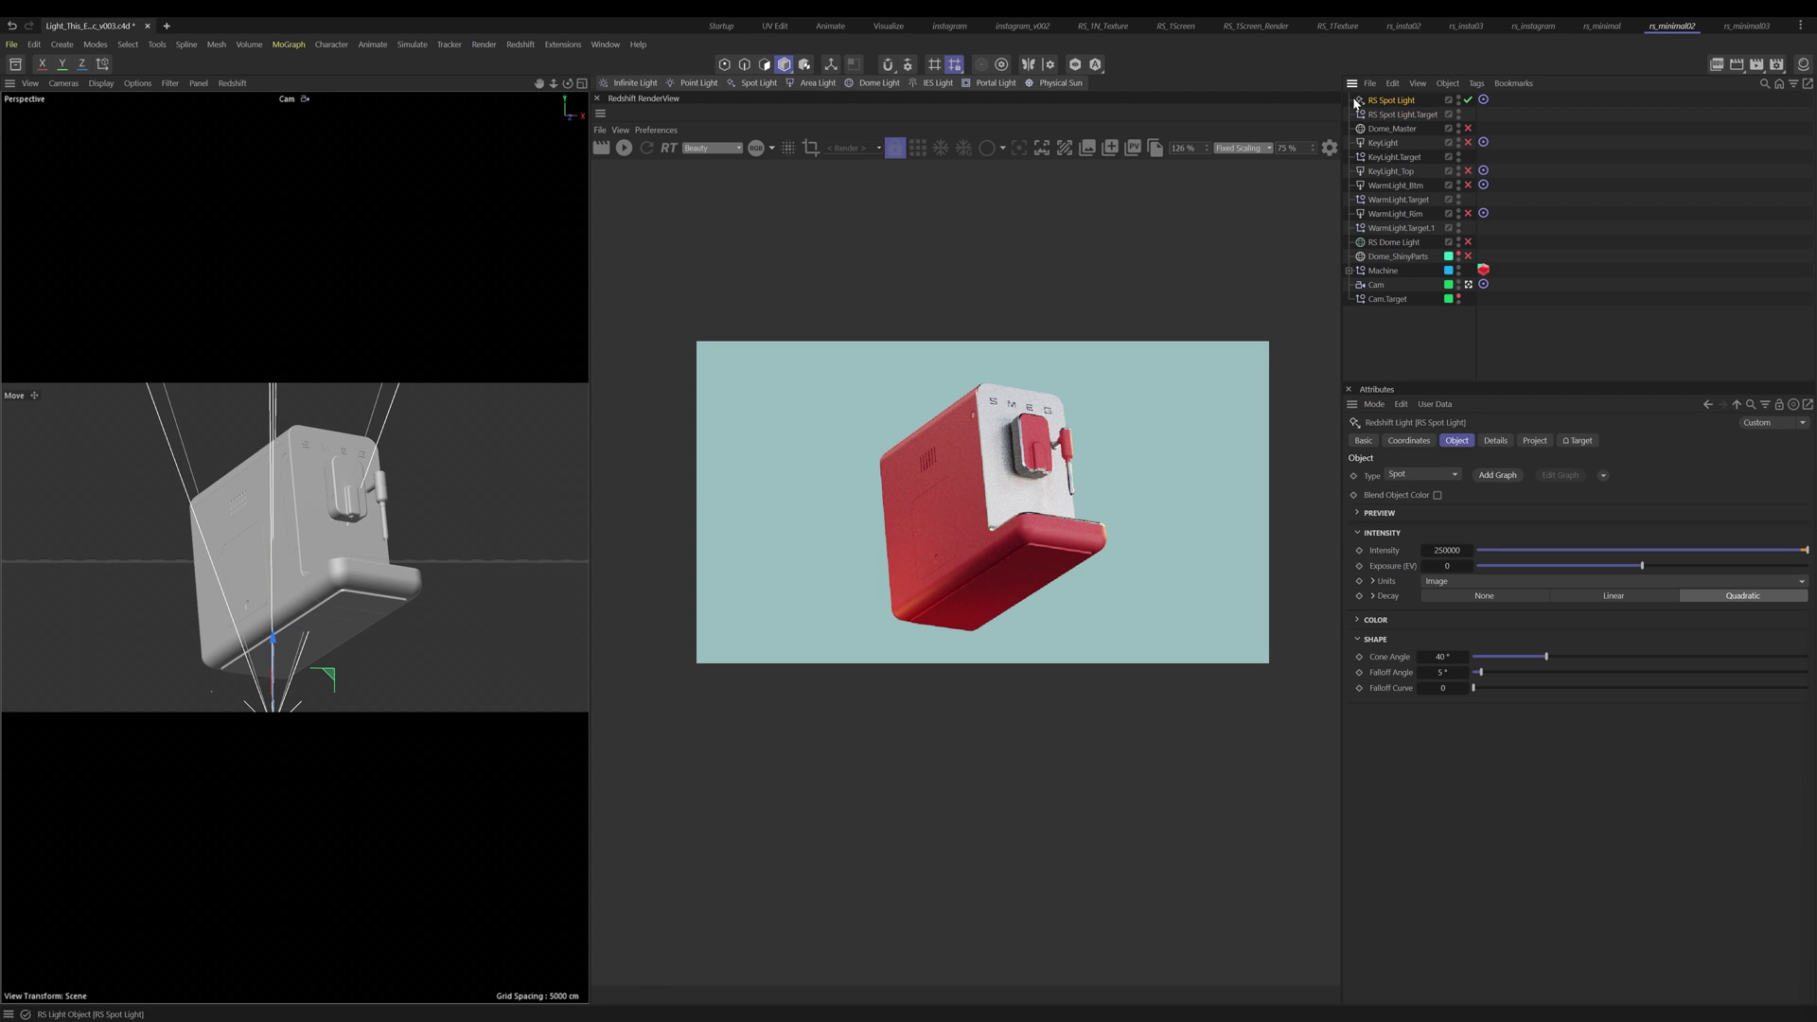
left_click(1497, 475)
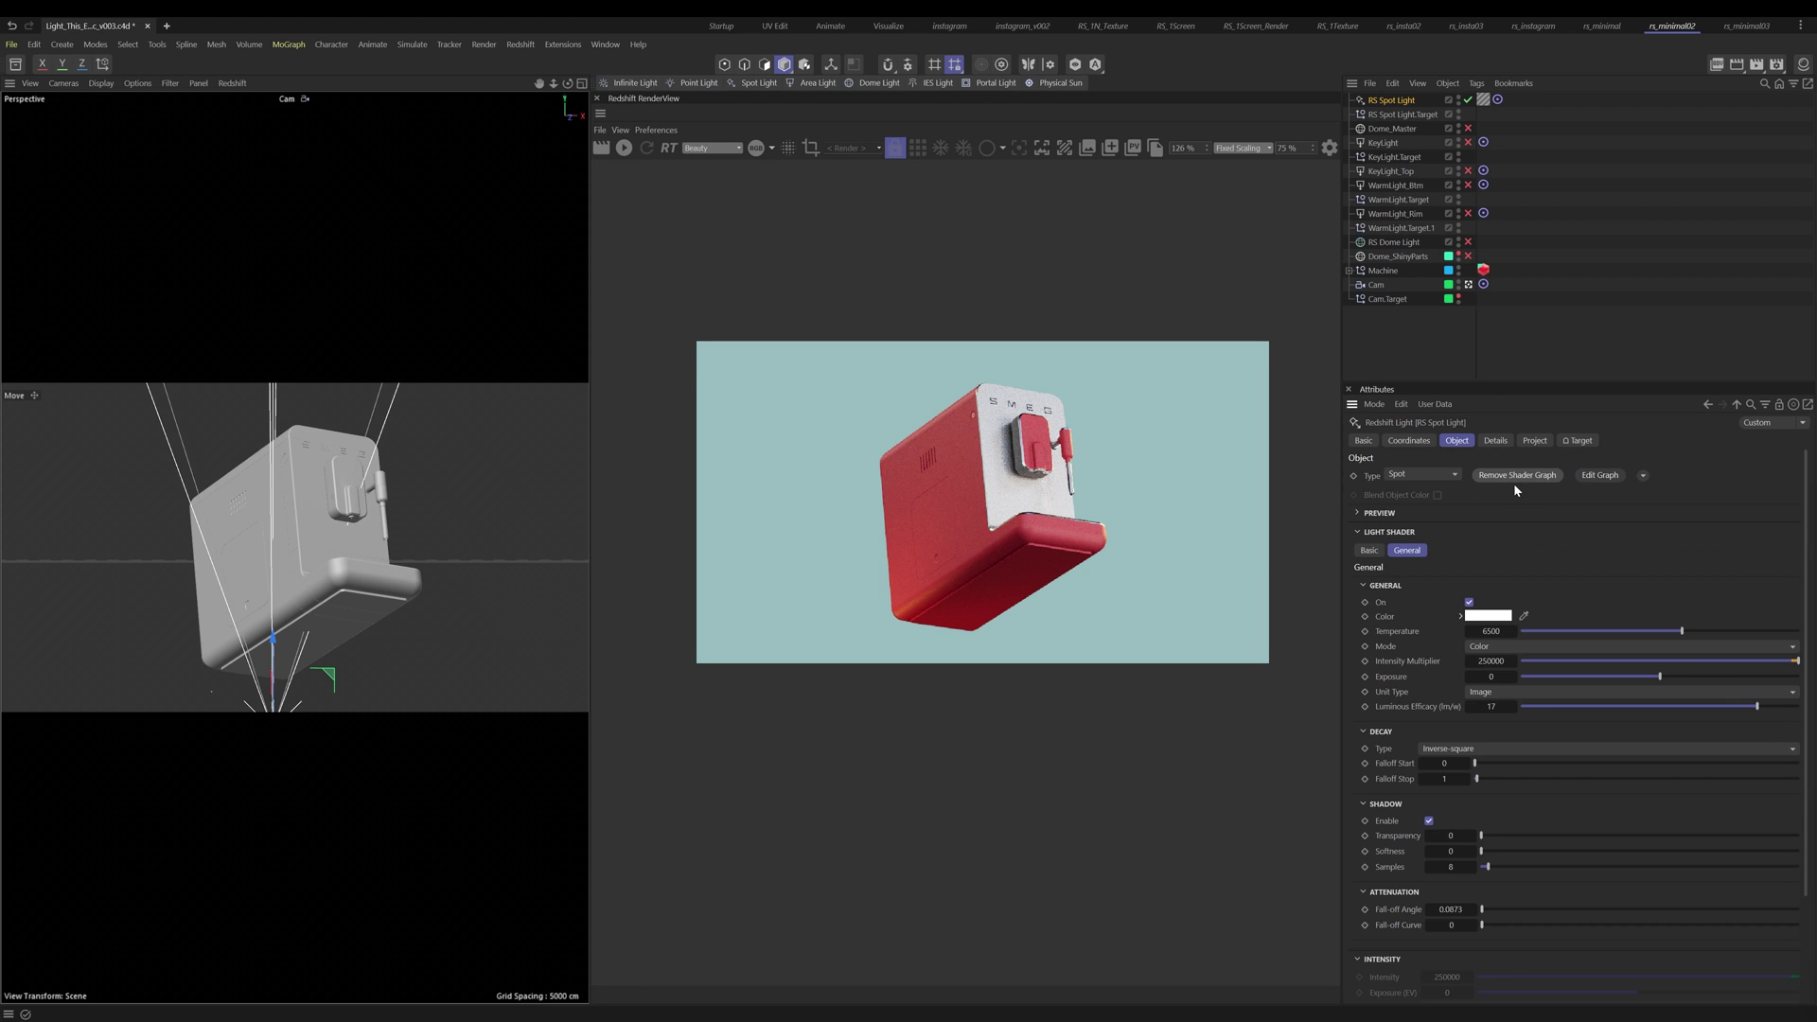
left_click(1483, 100)
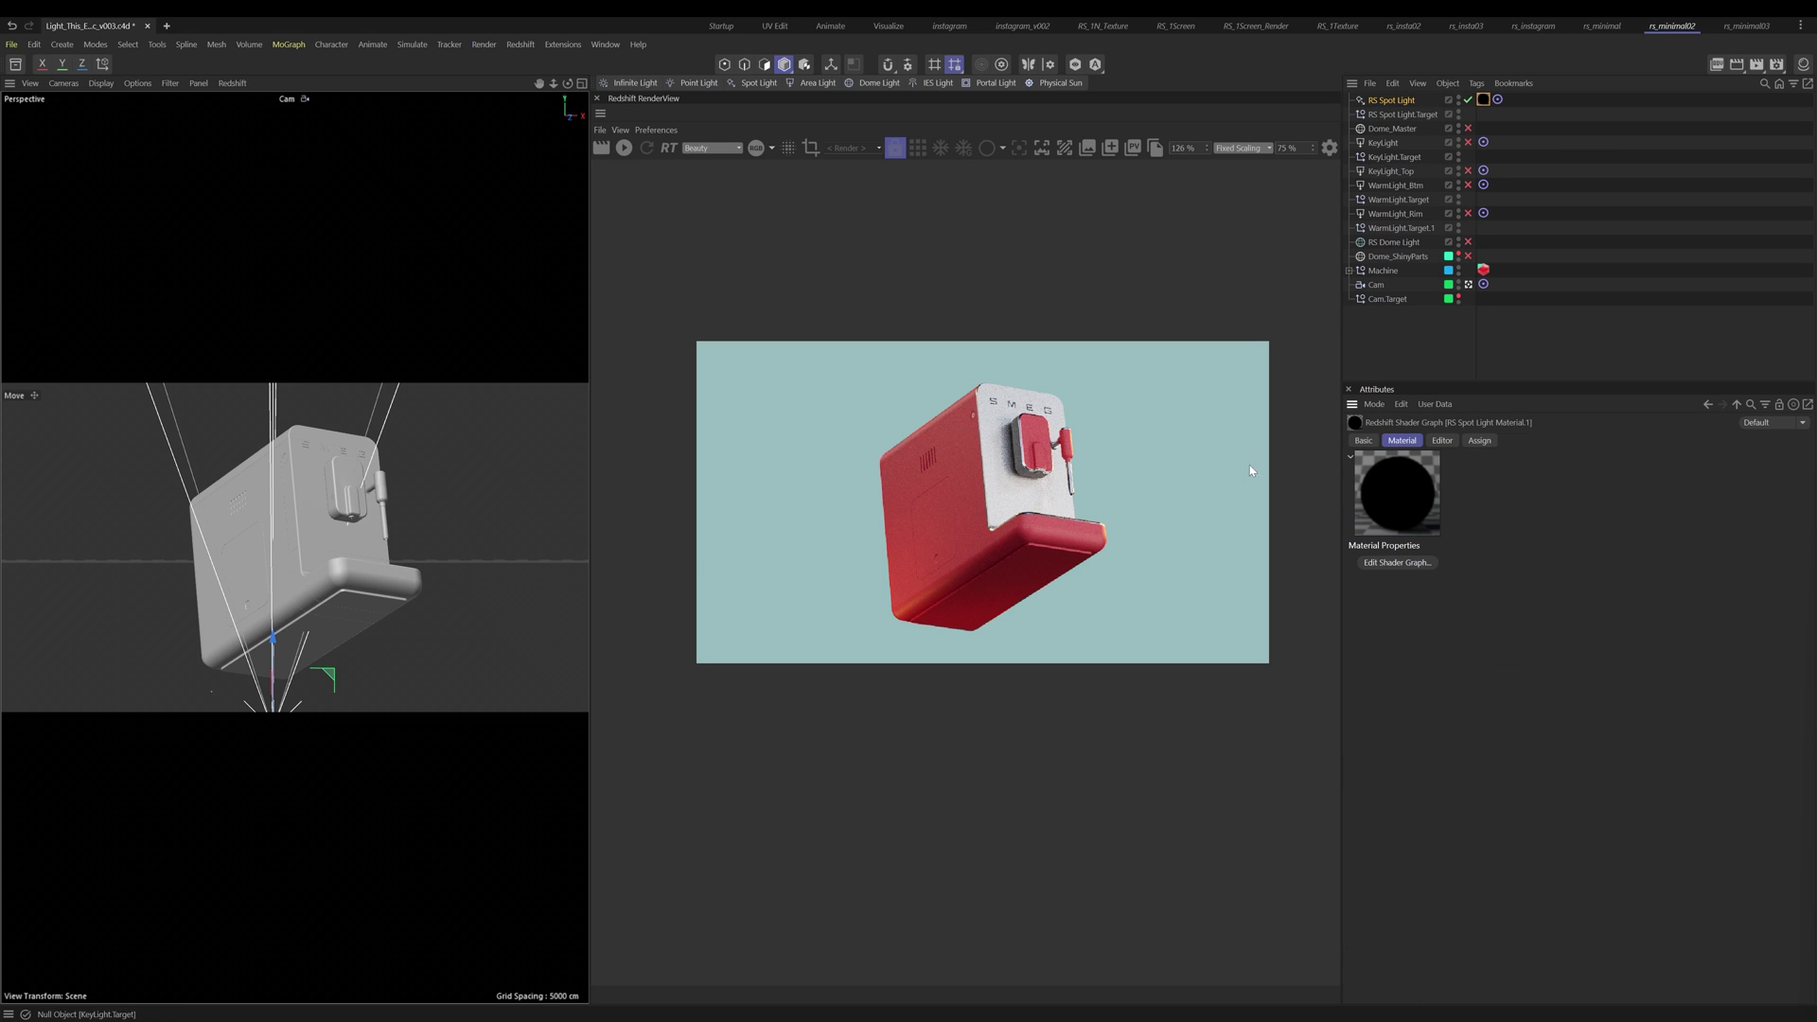
left_click(1380, 564)
left_click_drag(672, 68, 1041, 169)
left_click_drag(861, 386, 800, 461)
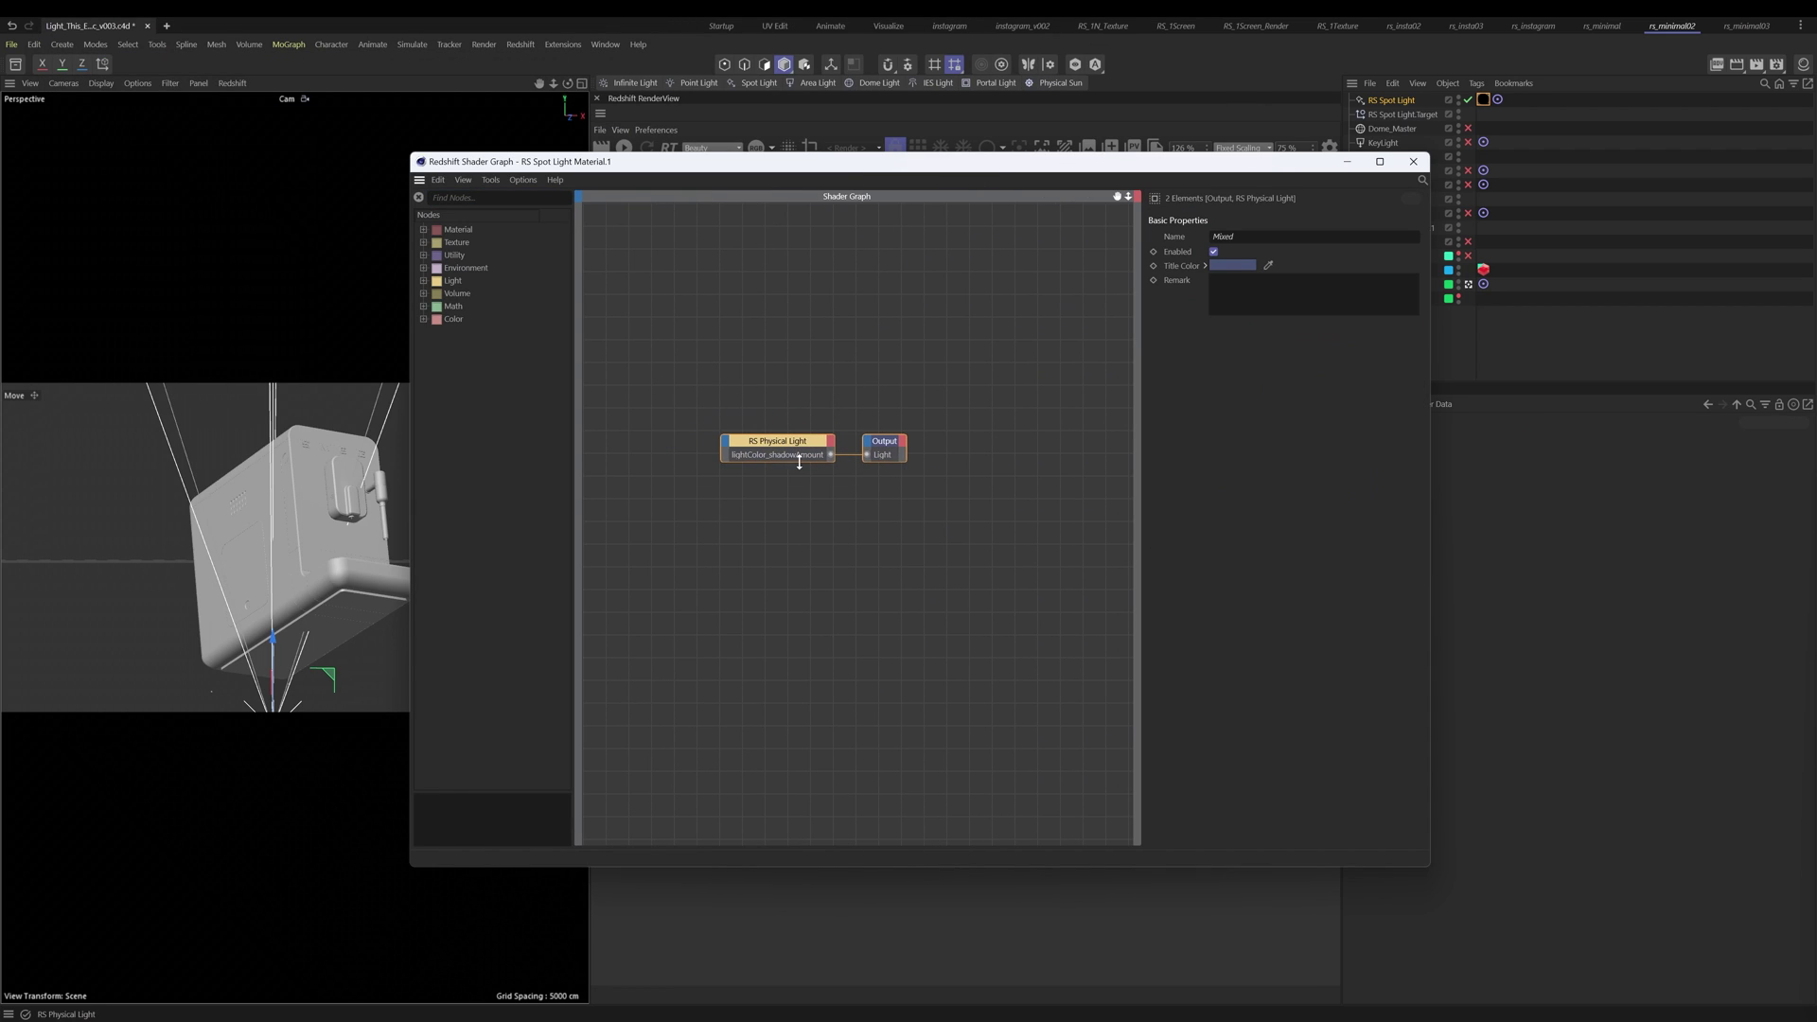
left_click(734, 503)
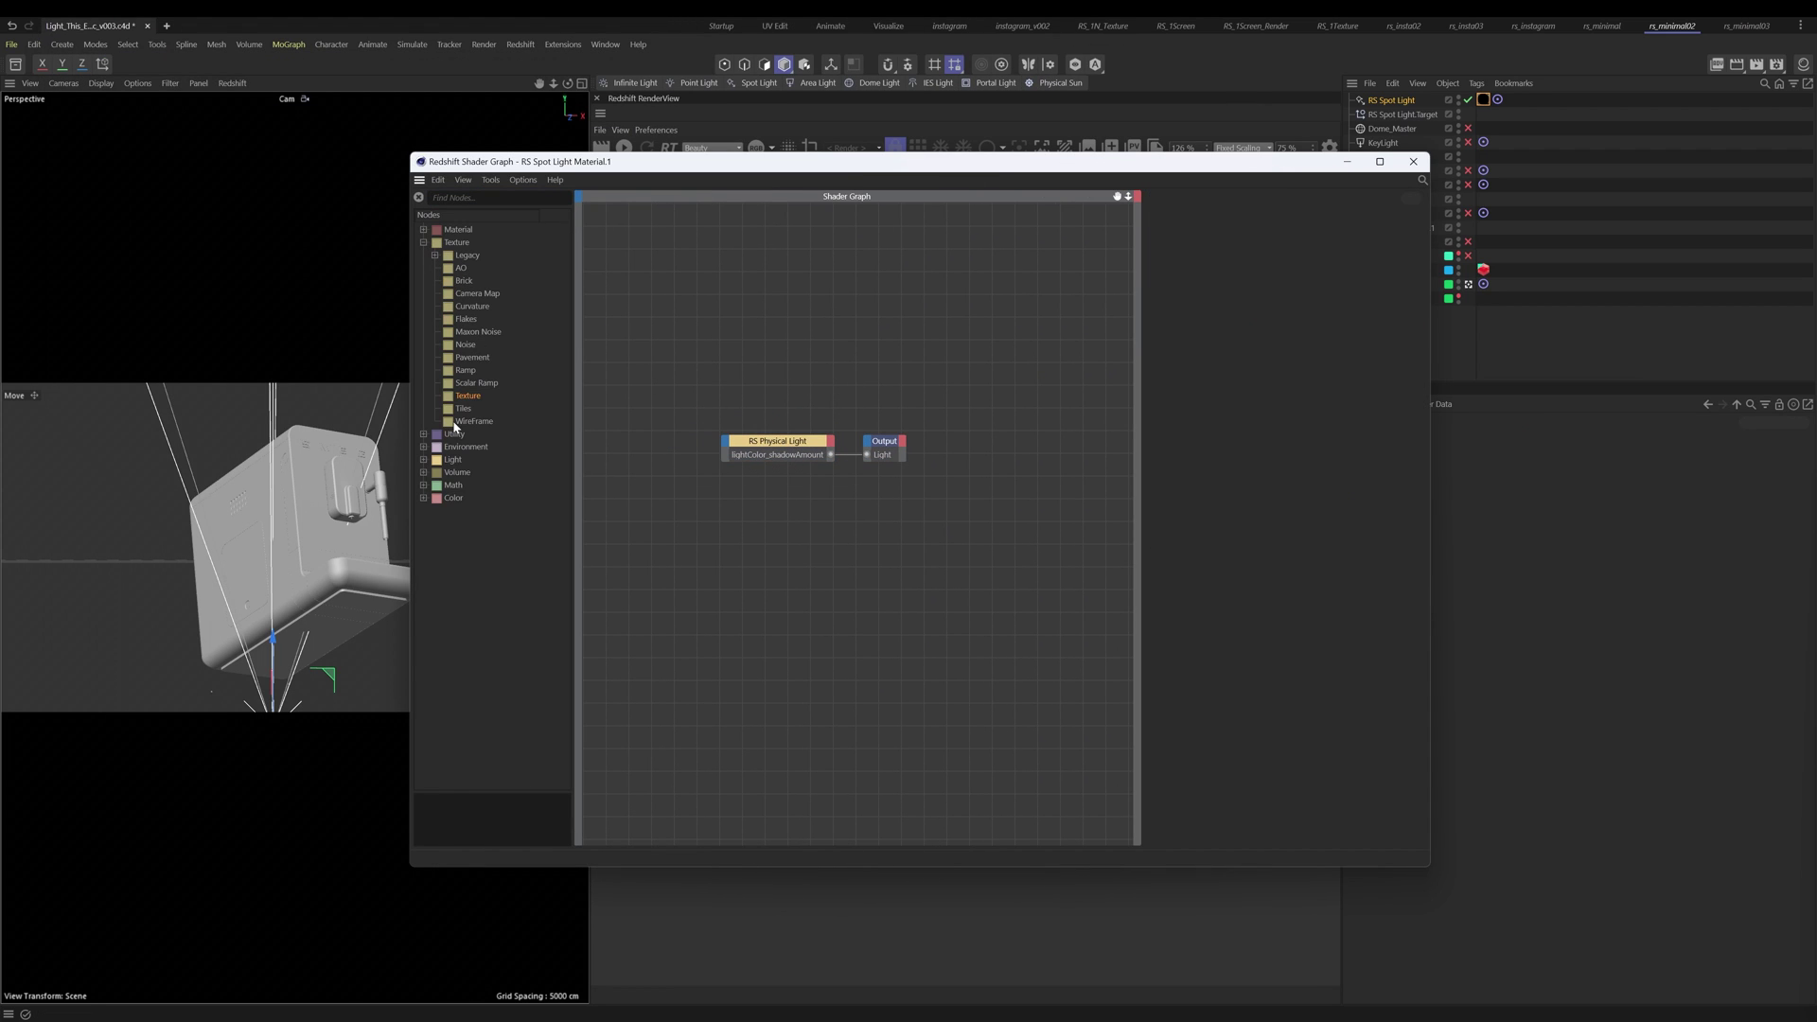
Step: Add a Texture node with BambooTree_0001.png from the Bamboo Tree folder and place it before the RS Physical Light node
double_click(494, 395)
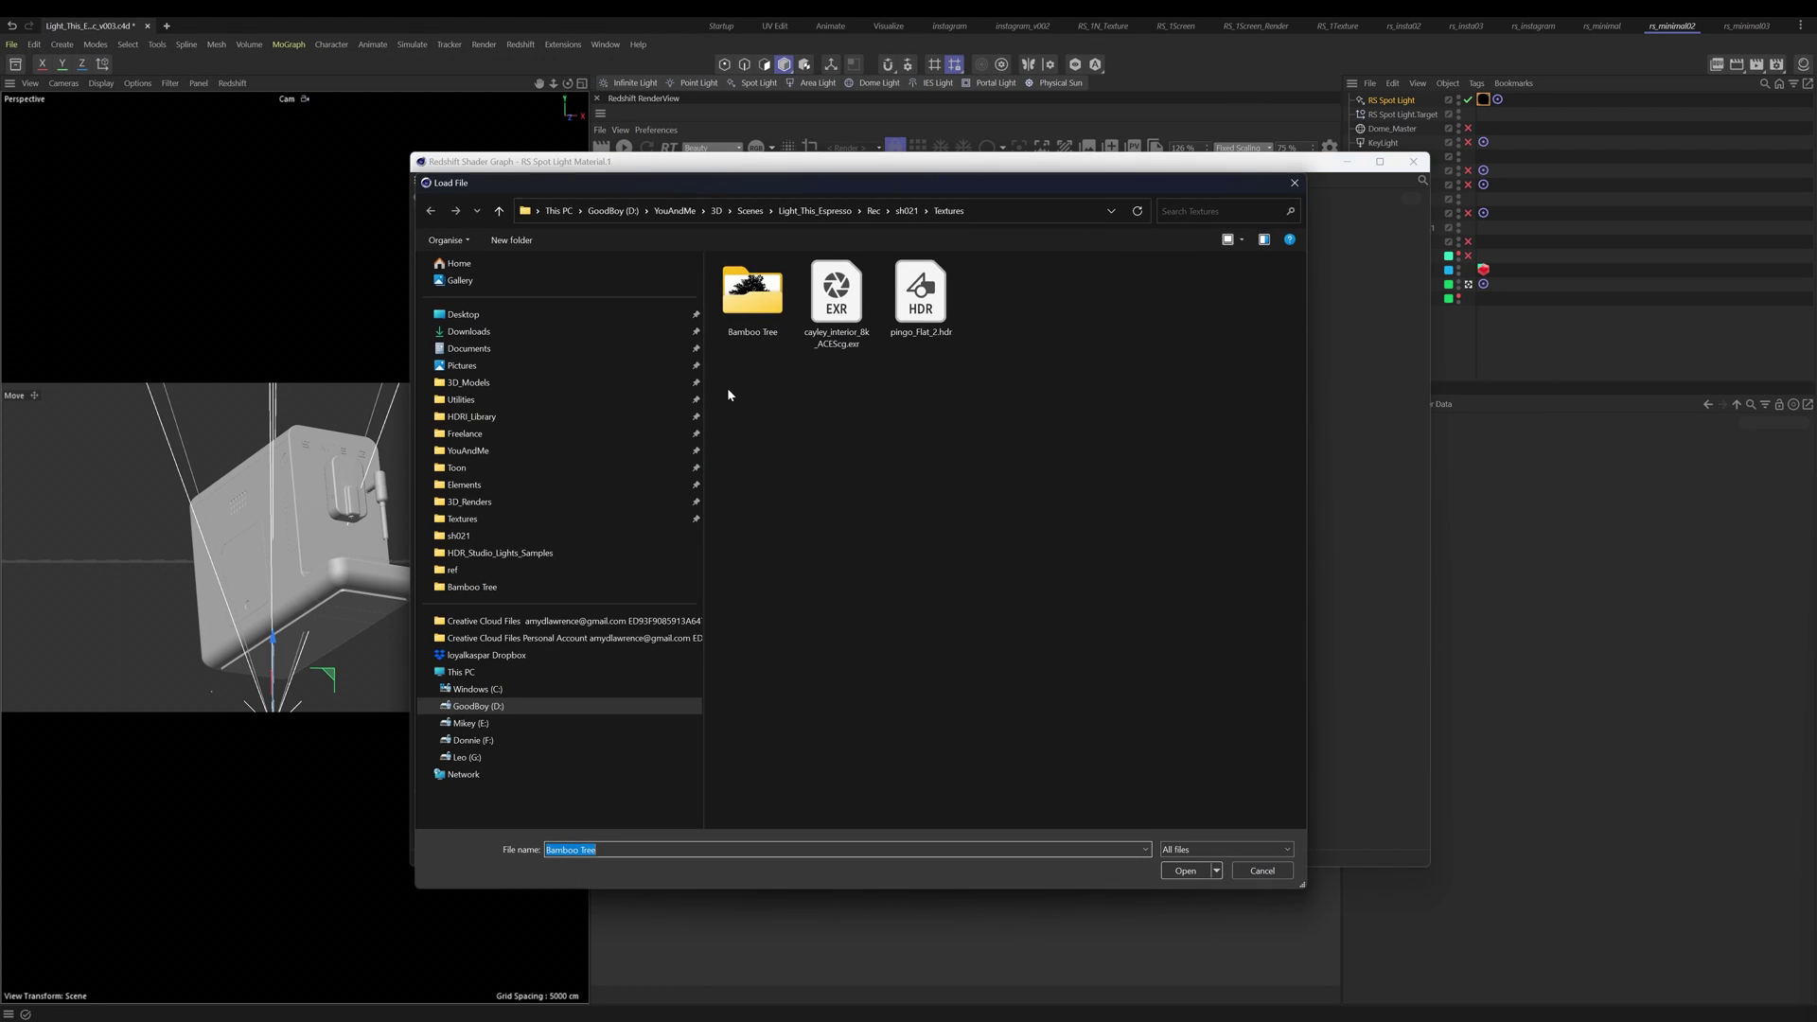
double_click(758, 317)
left_click(865, 305)
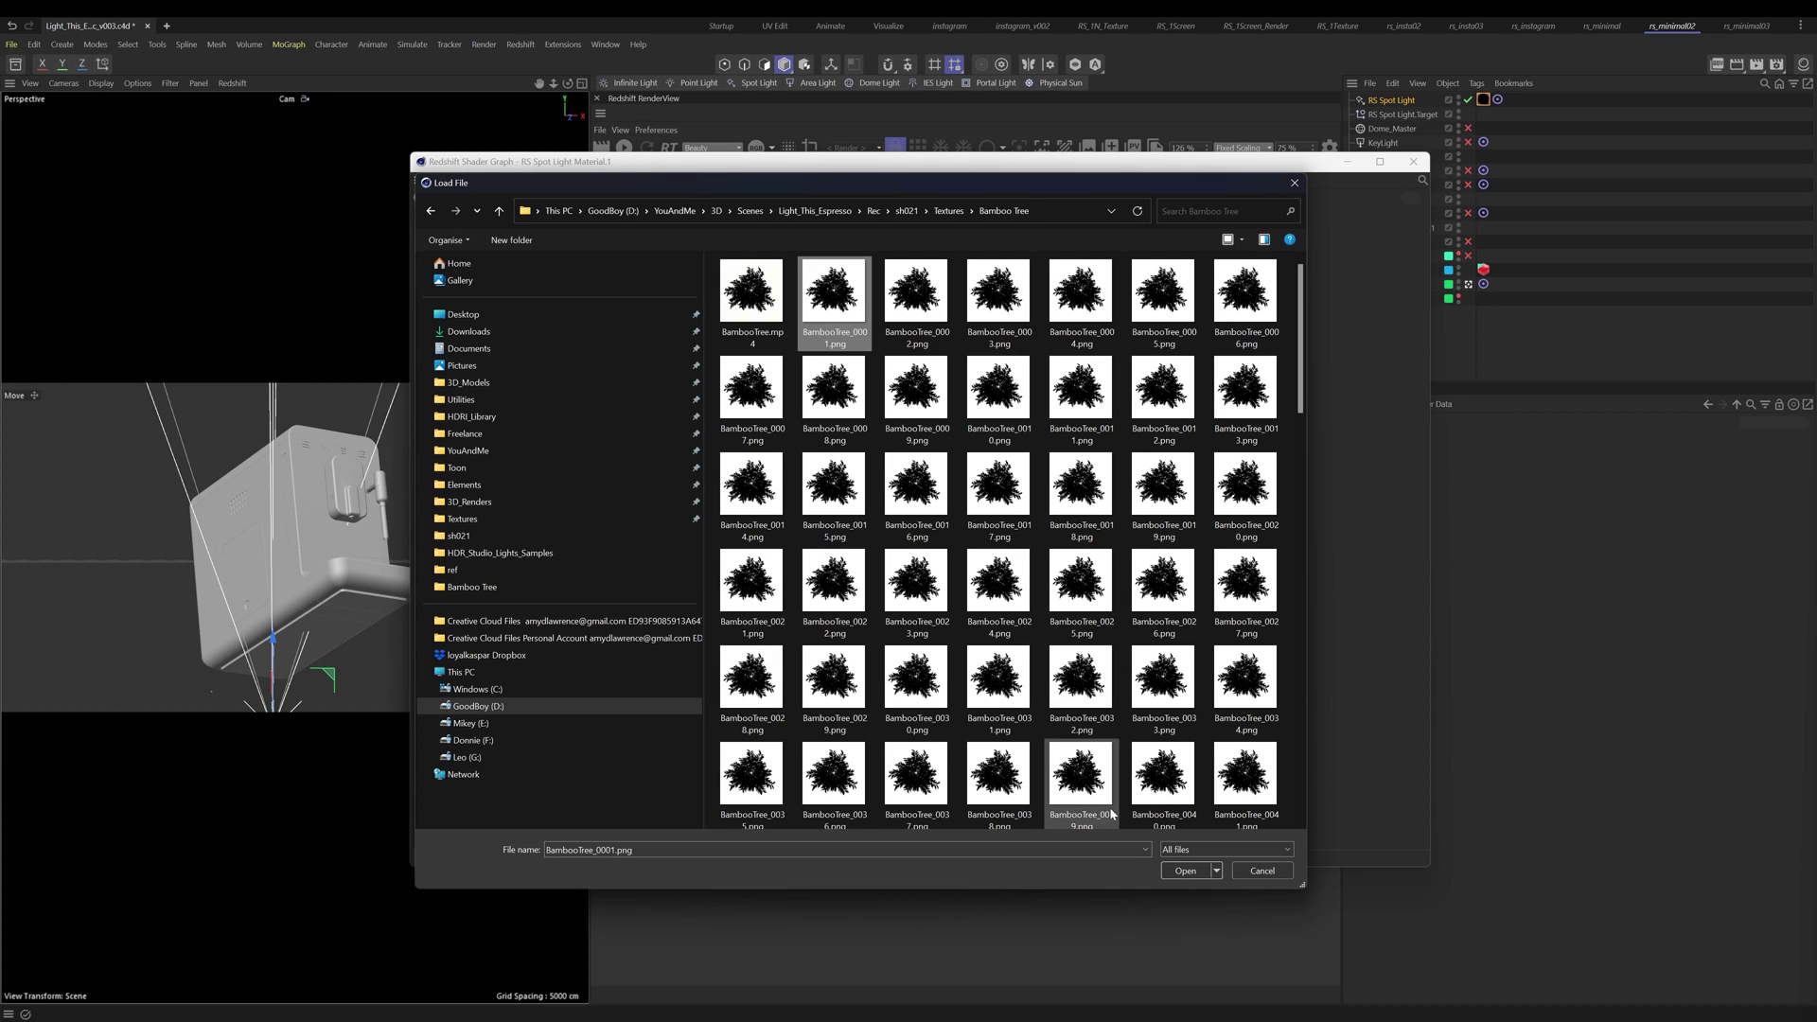
left_click(1189, 872)
left_click_drag(712, 372, 638, 394)
Step: Set the bamboo texture's animation mode to Loop
left_click(1289, 272)
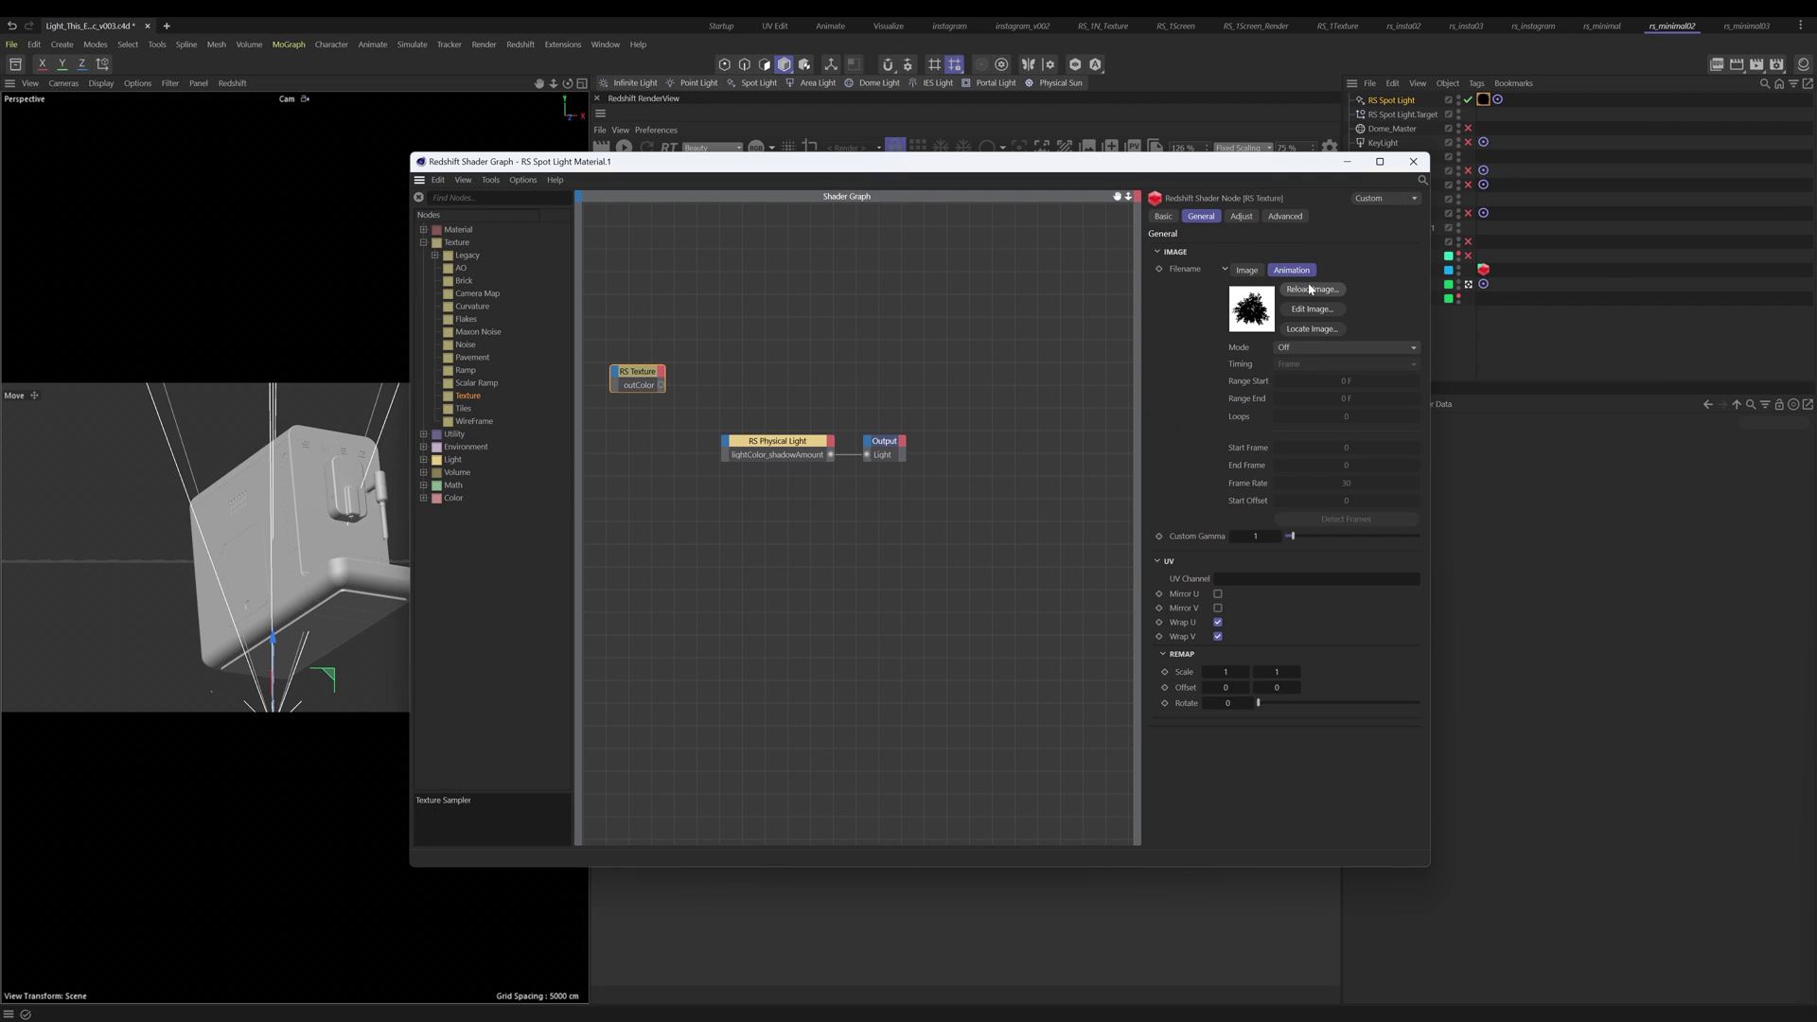
left_click(1305, 350)
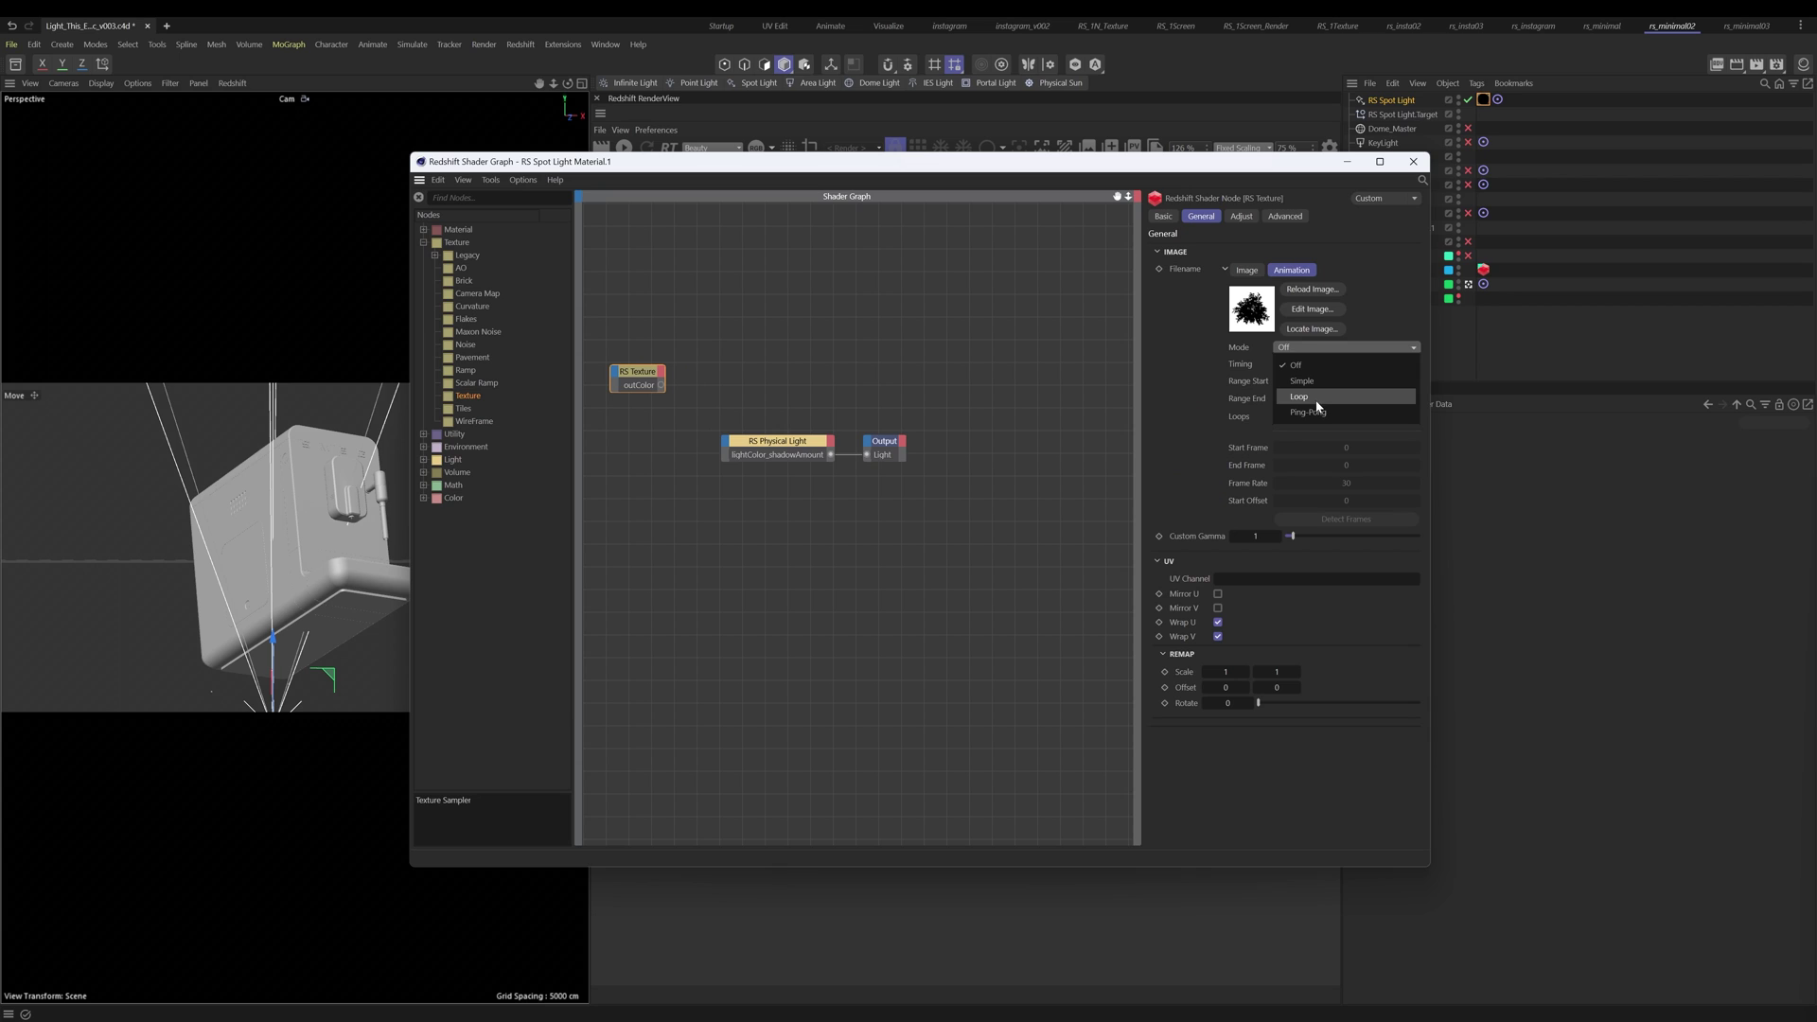
left_click(1317, 397)
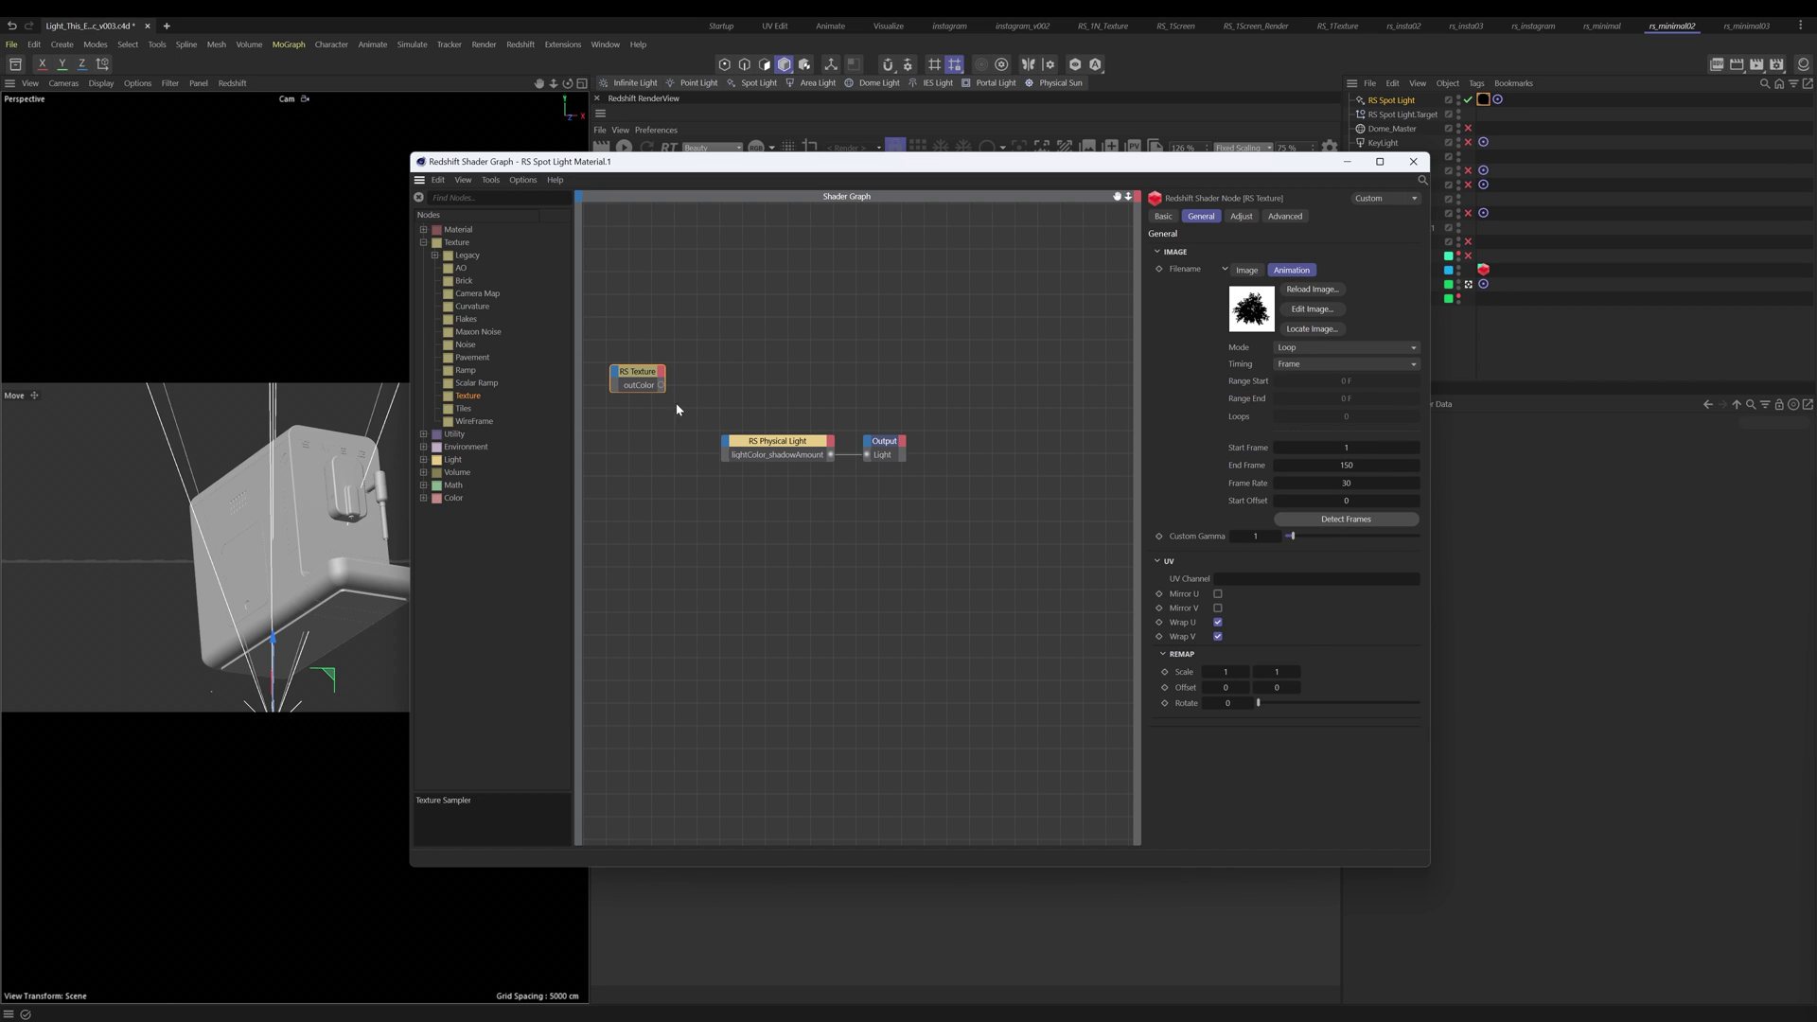
Step: Connect the RS Texture node's outColor to the RS Physical Light node's General Color
left_click_drag(662, 386, 725, 447)
mouse_move(748, 472)
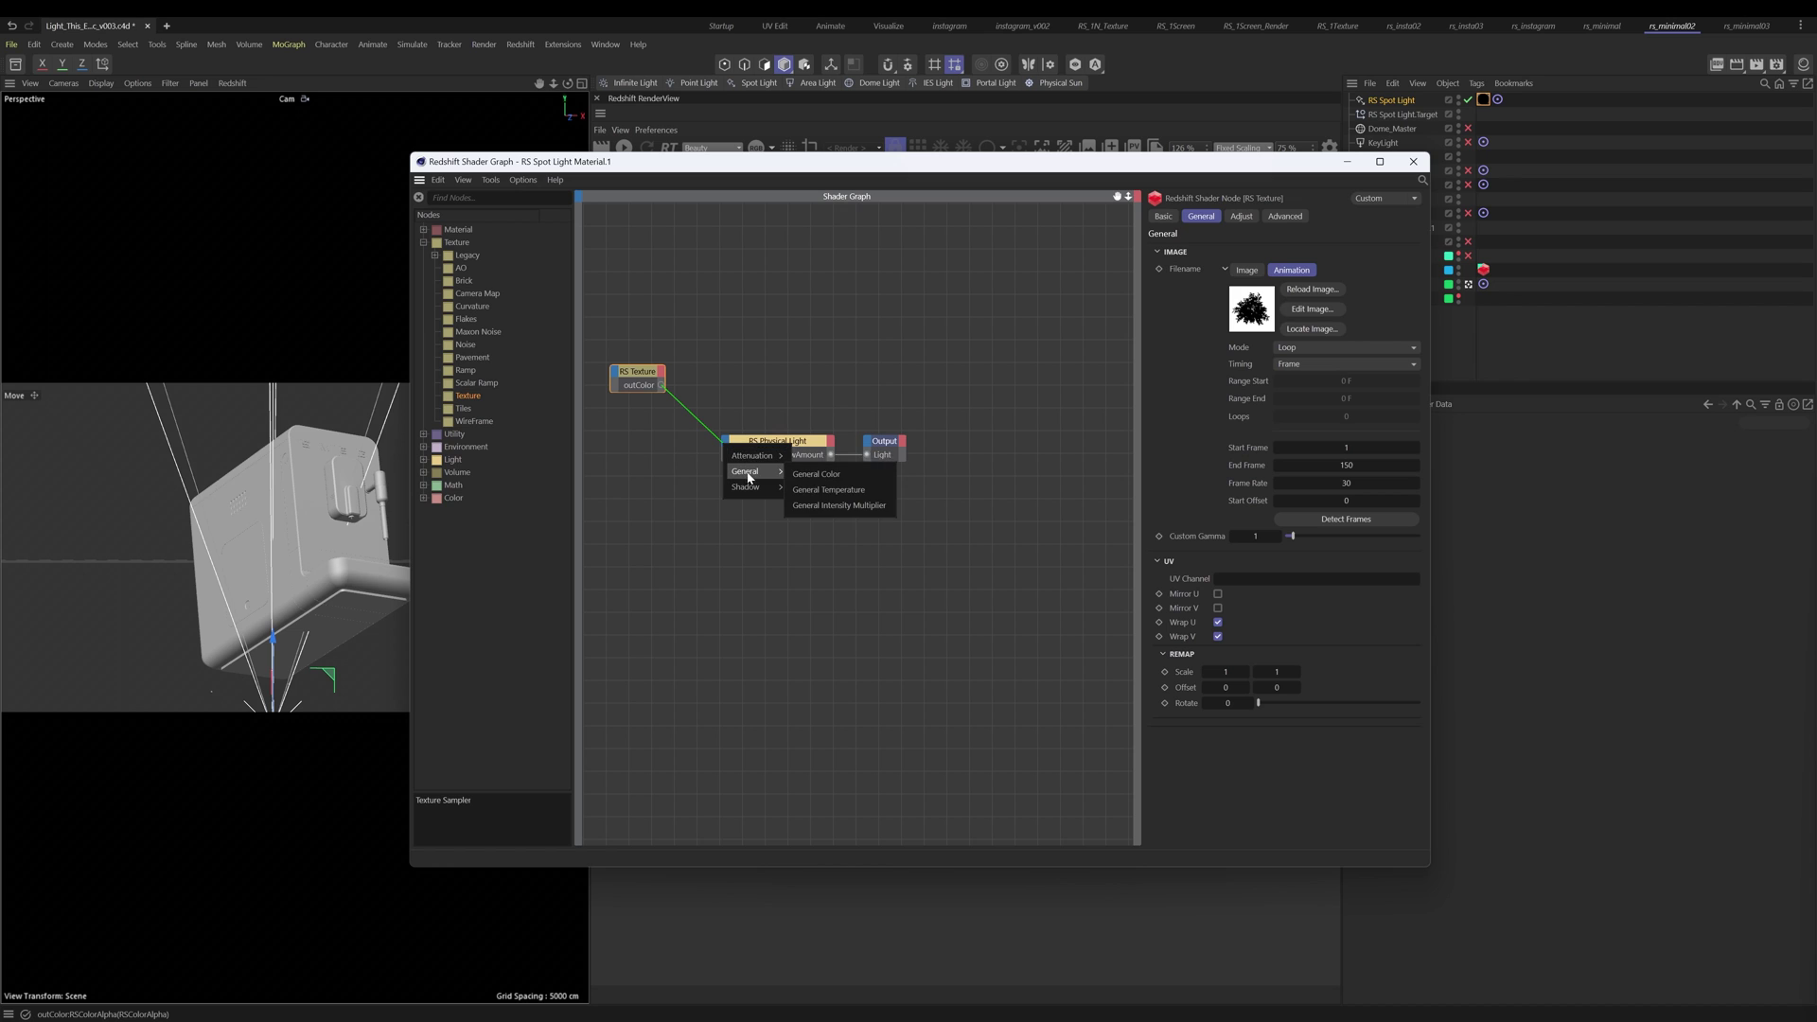
left_click(816, 474)
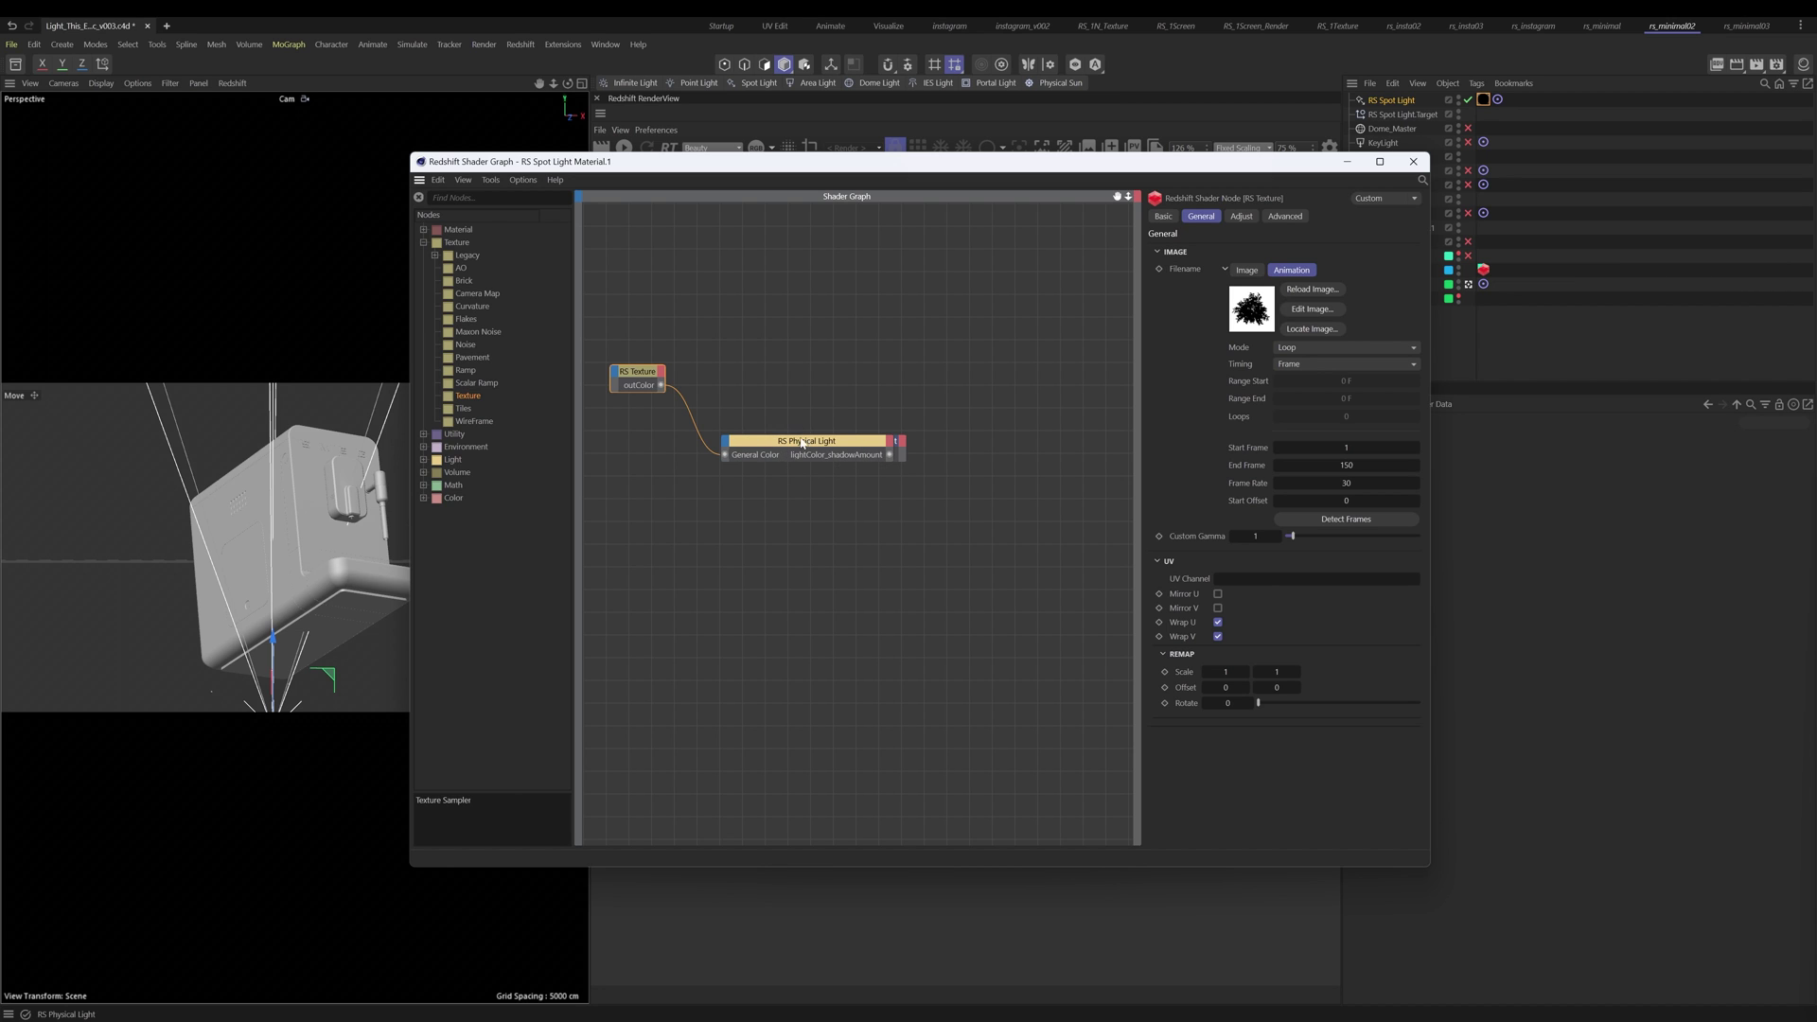
Step: Reposition the RS Physical Light node to uncover the Output node, close the shader graph and save the project
left_click_drag(802, 443, 758, 445)
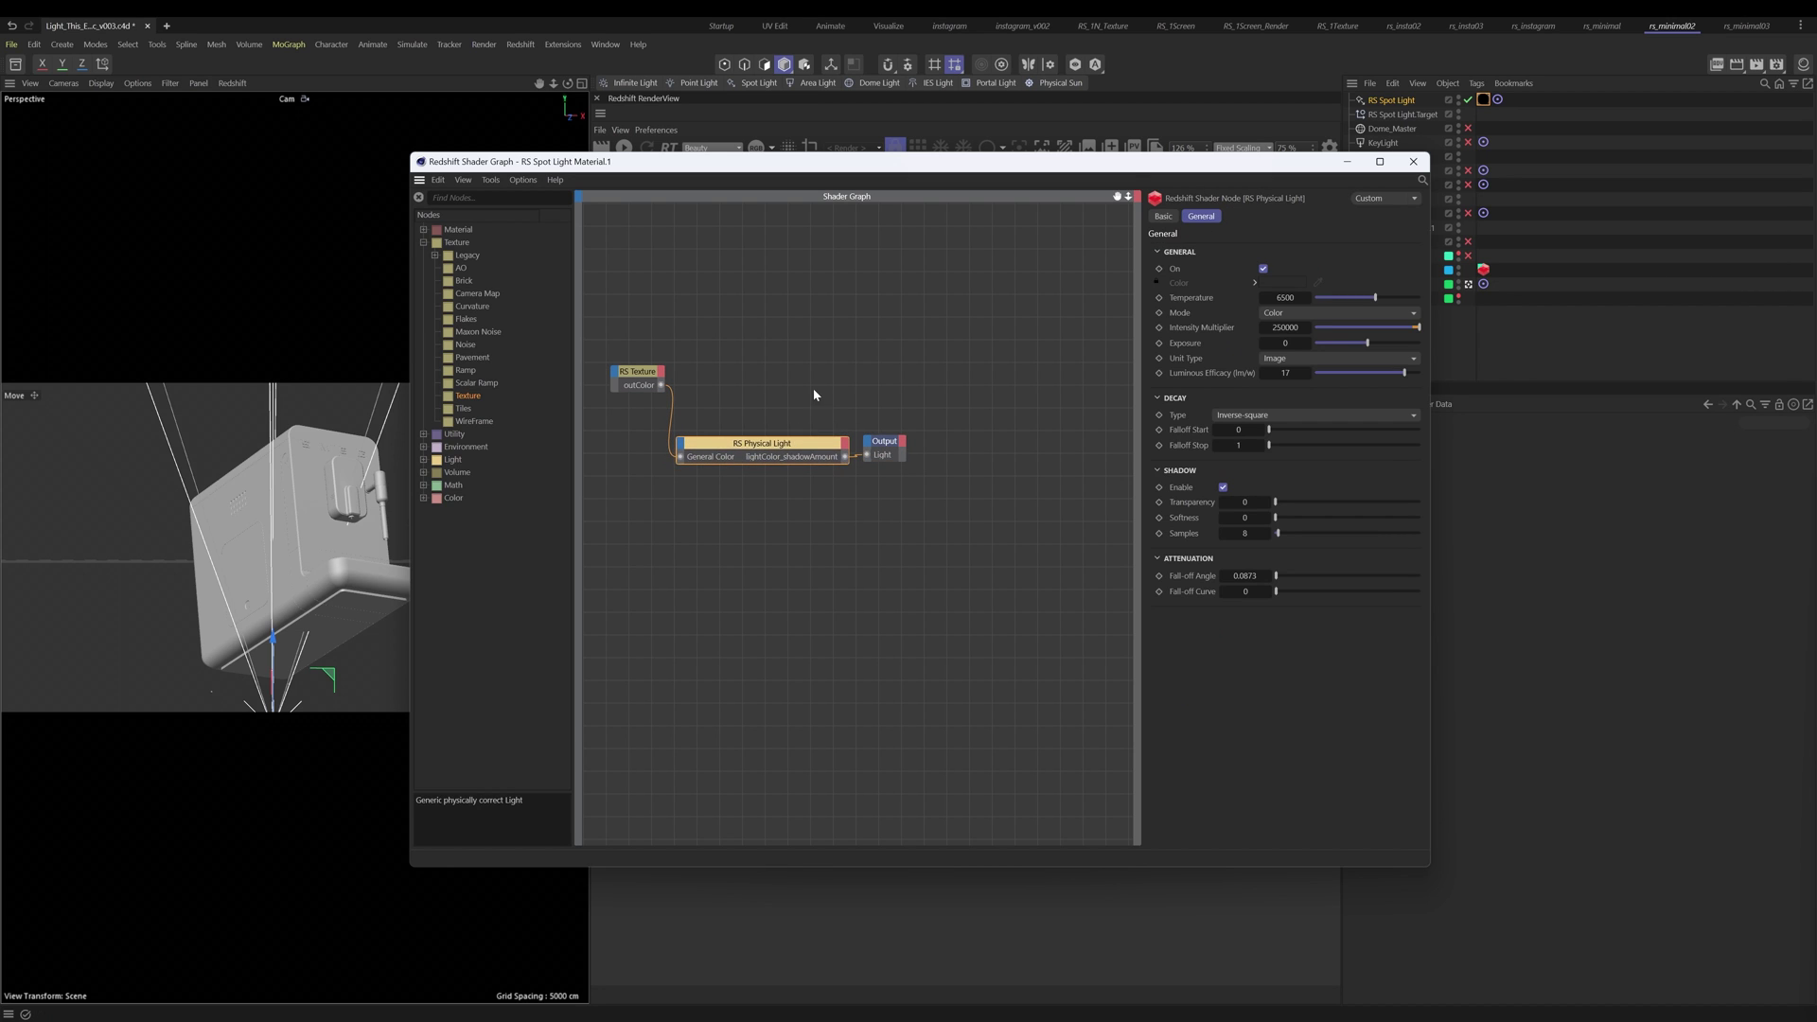
left_click(1414, 162)
key("ctrl+s")
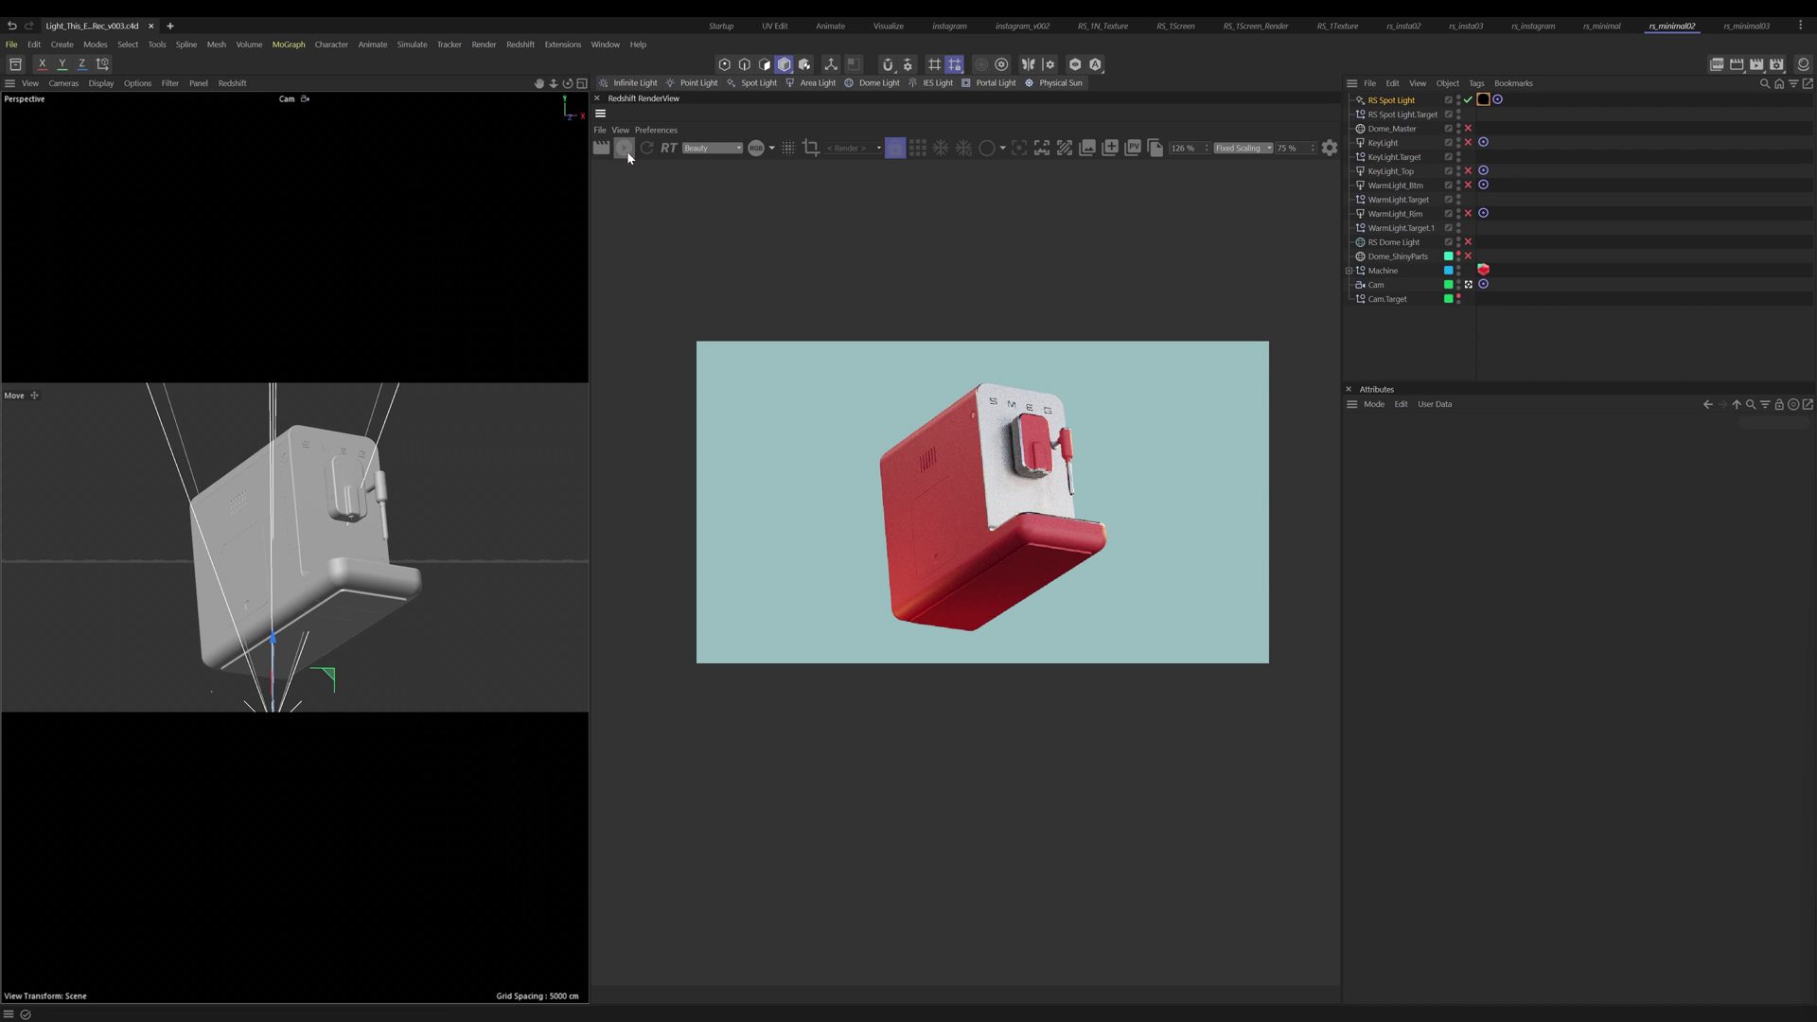
Step: Move the spot light in the Front view to the upper left of the coffee machine and start the interactive render
middle_click(297, 684)
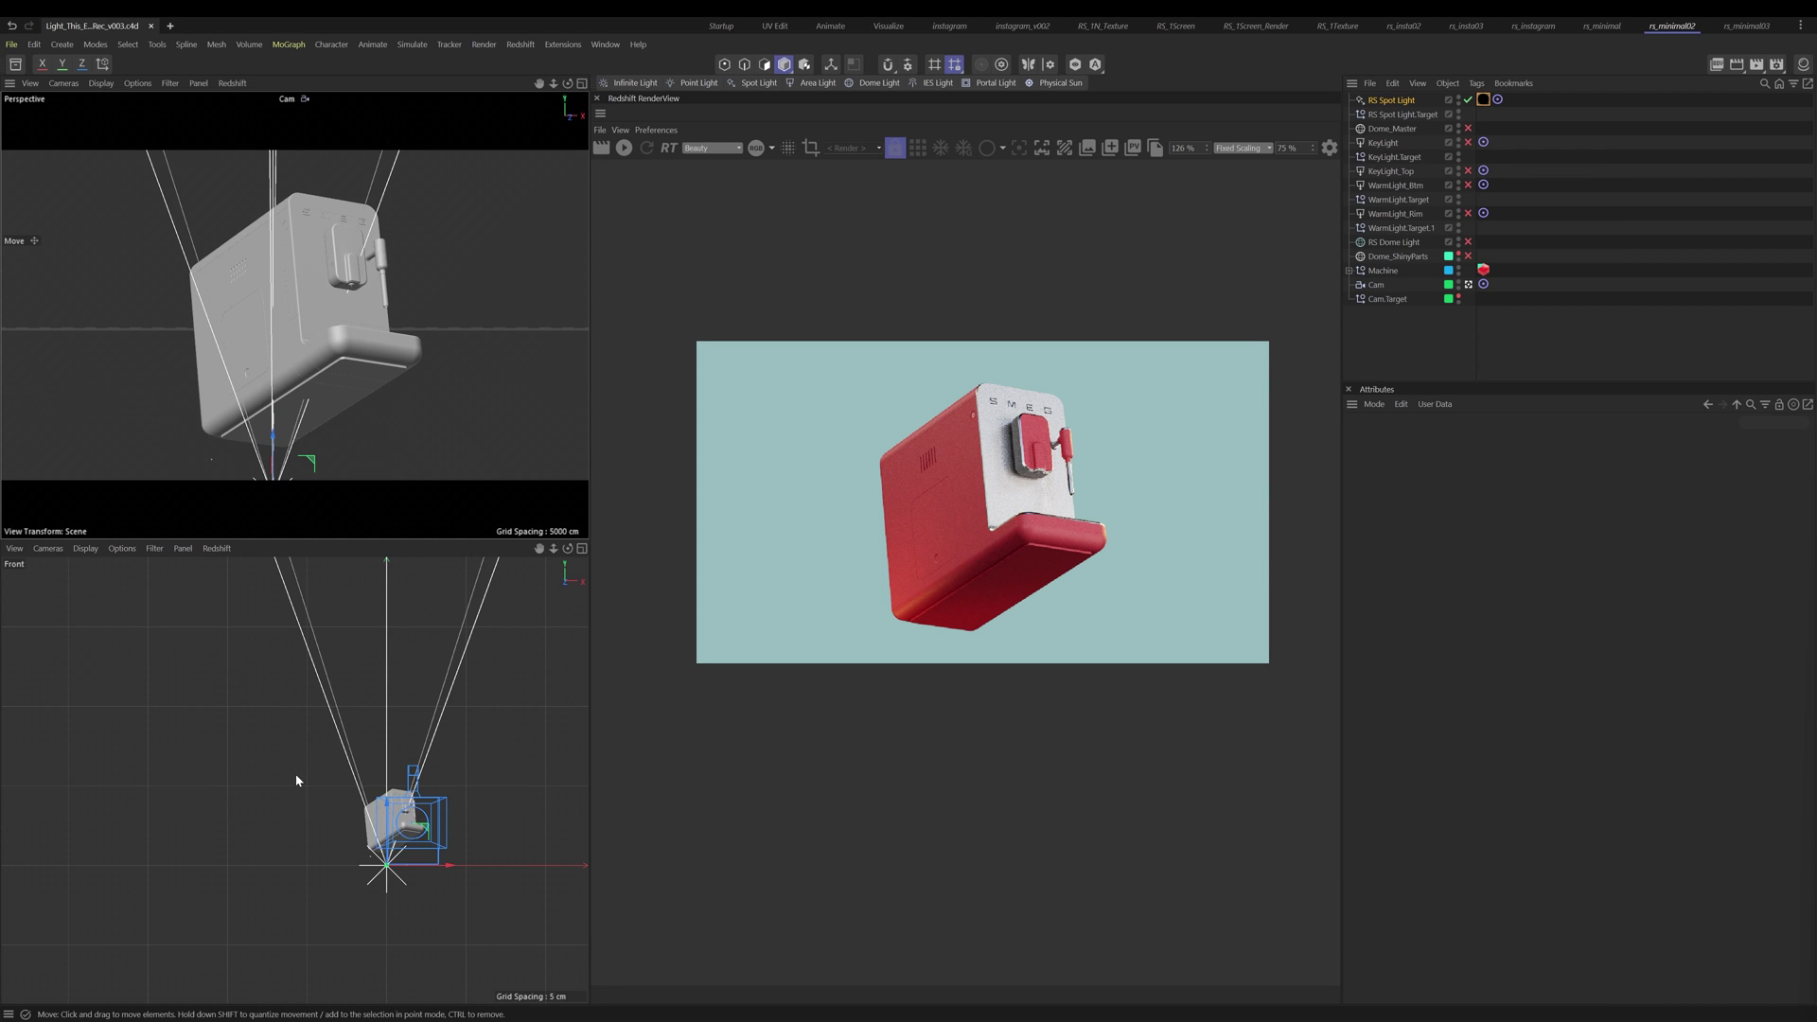
left_click_drag(441, 842, 200, 724)
left_click(624, 147)
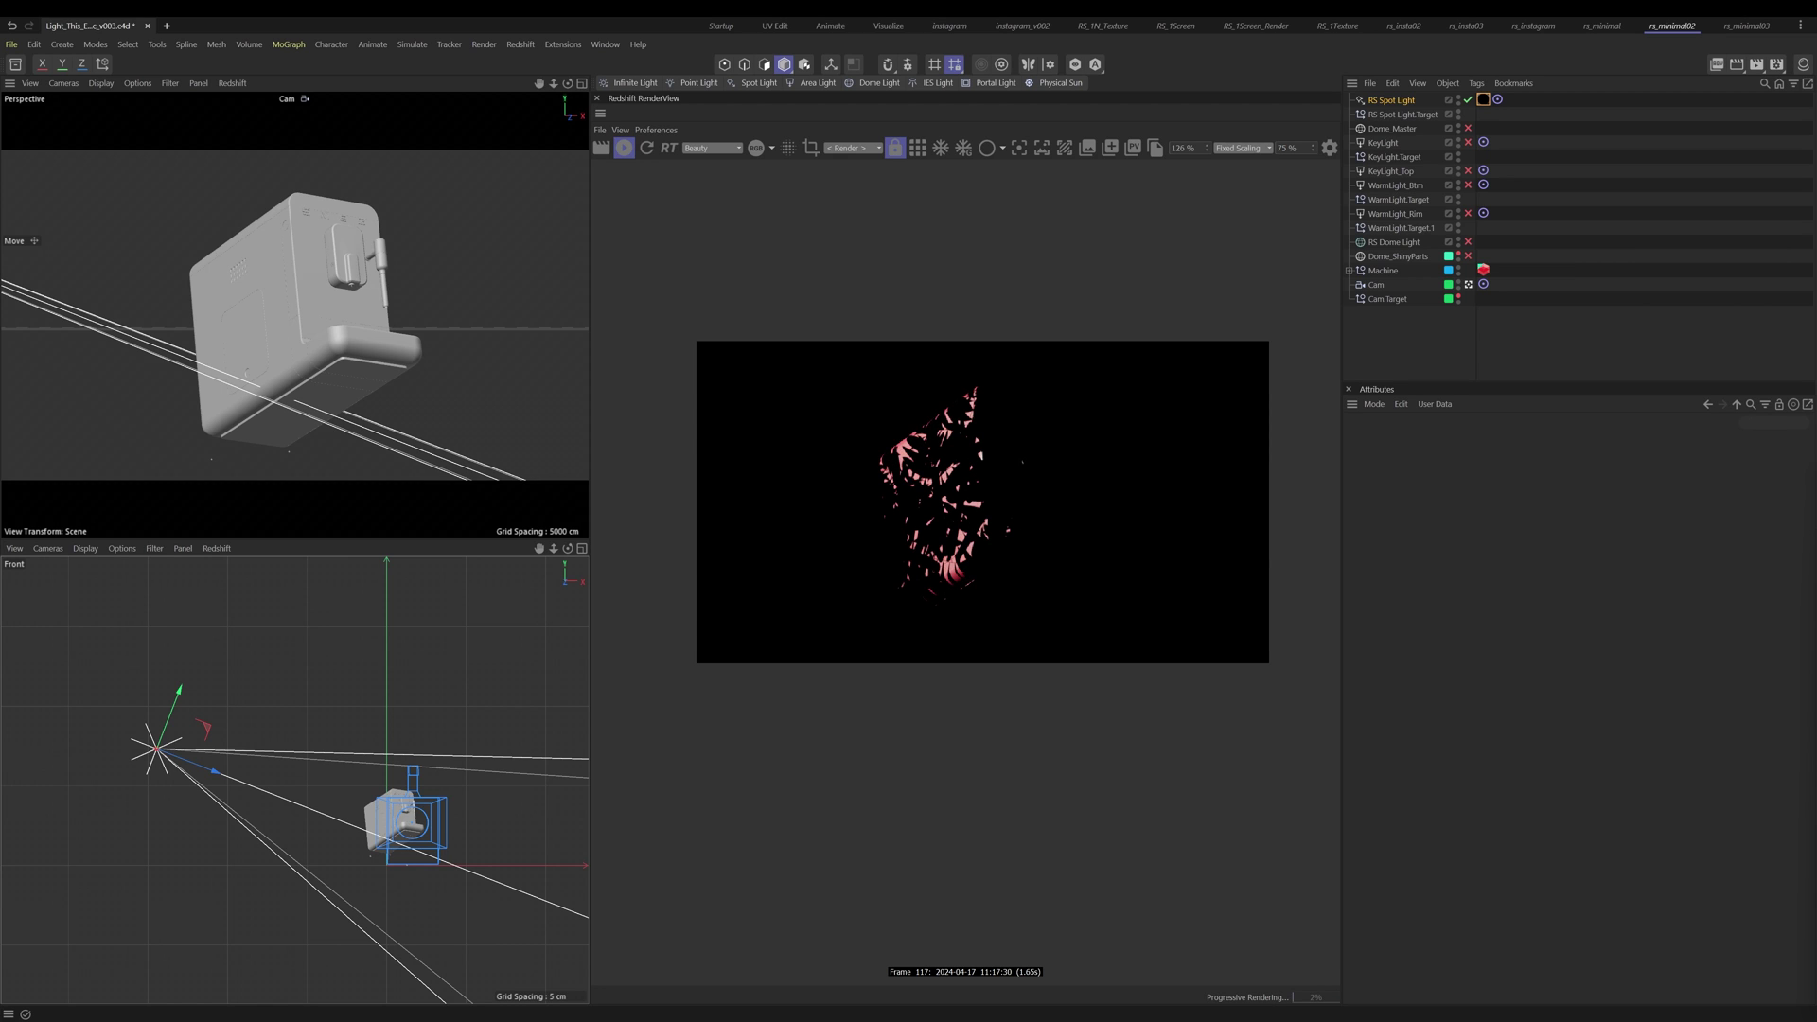
Step: Enable Softness Affects Gobo in the RS Spot Light's shadow details
left_click(1400, 102)
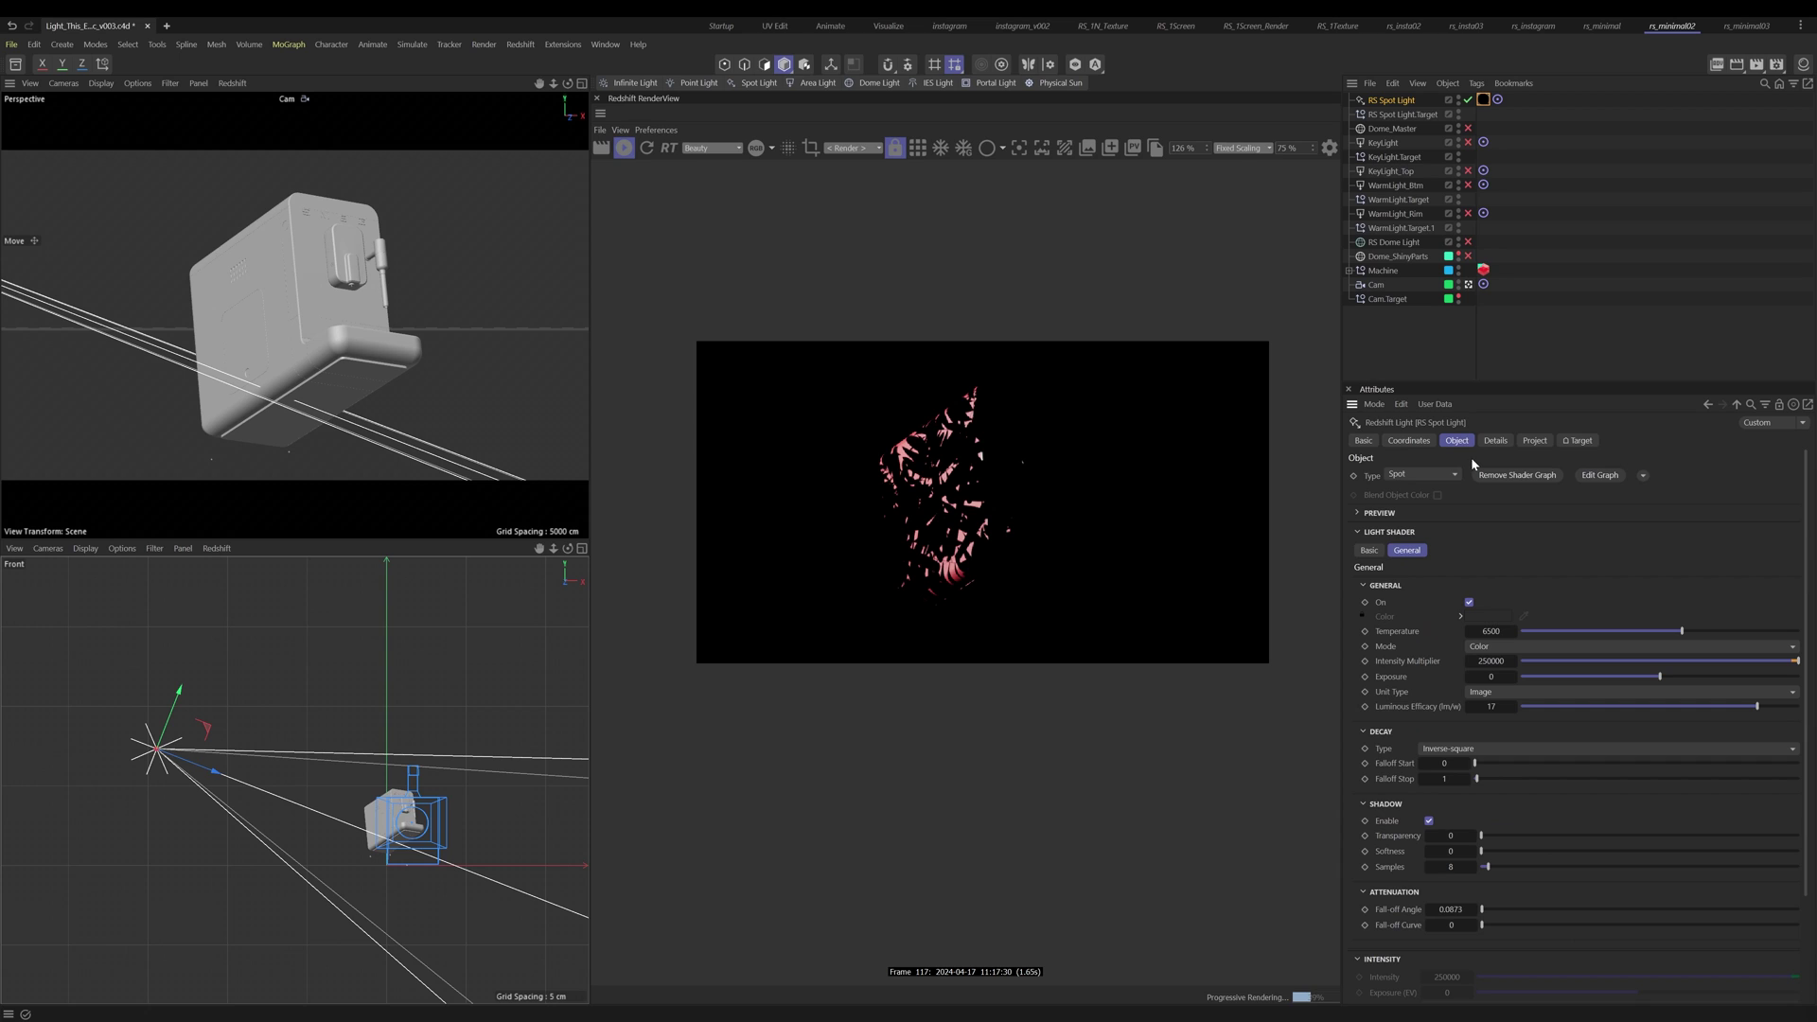
left_click(1495, 441)
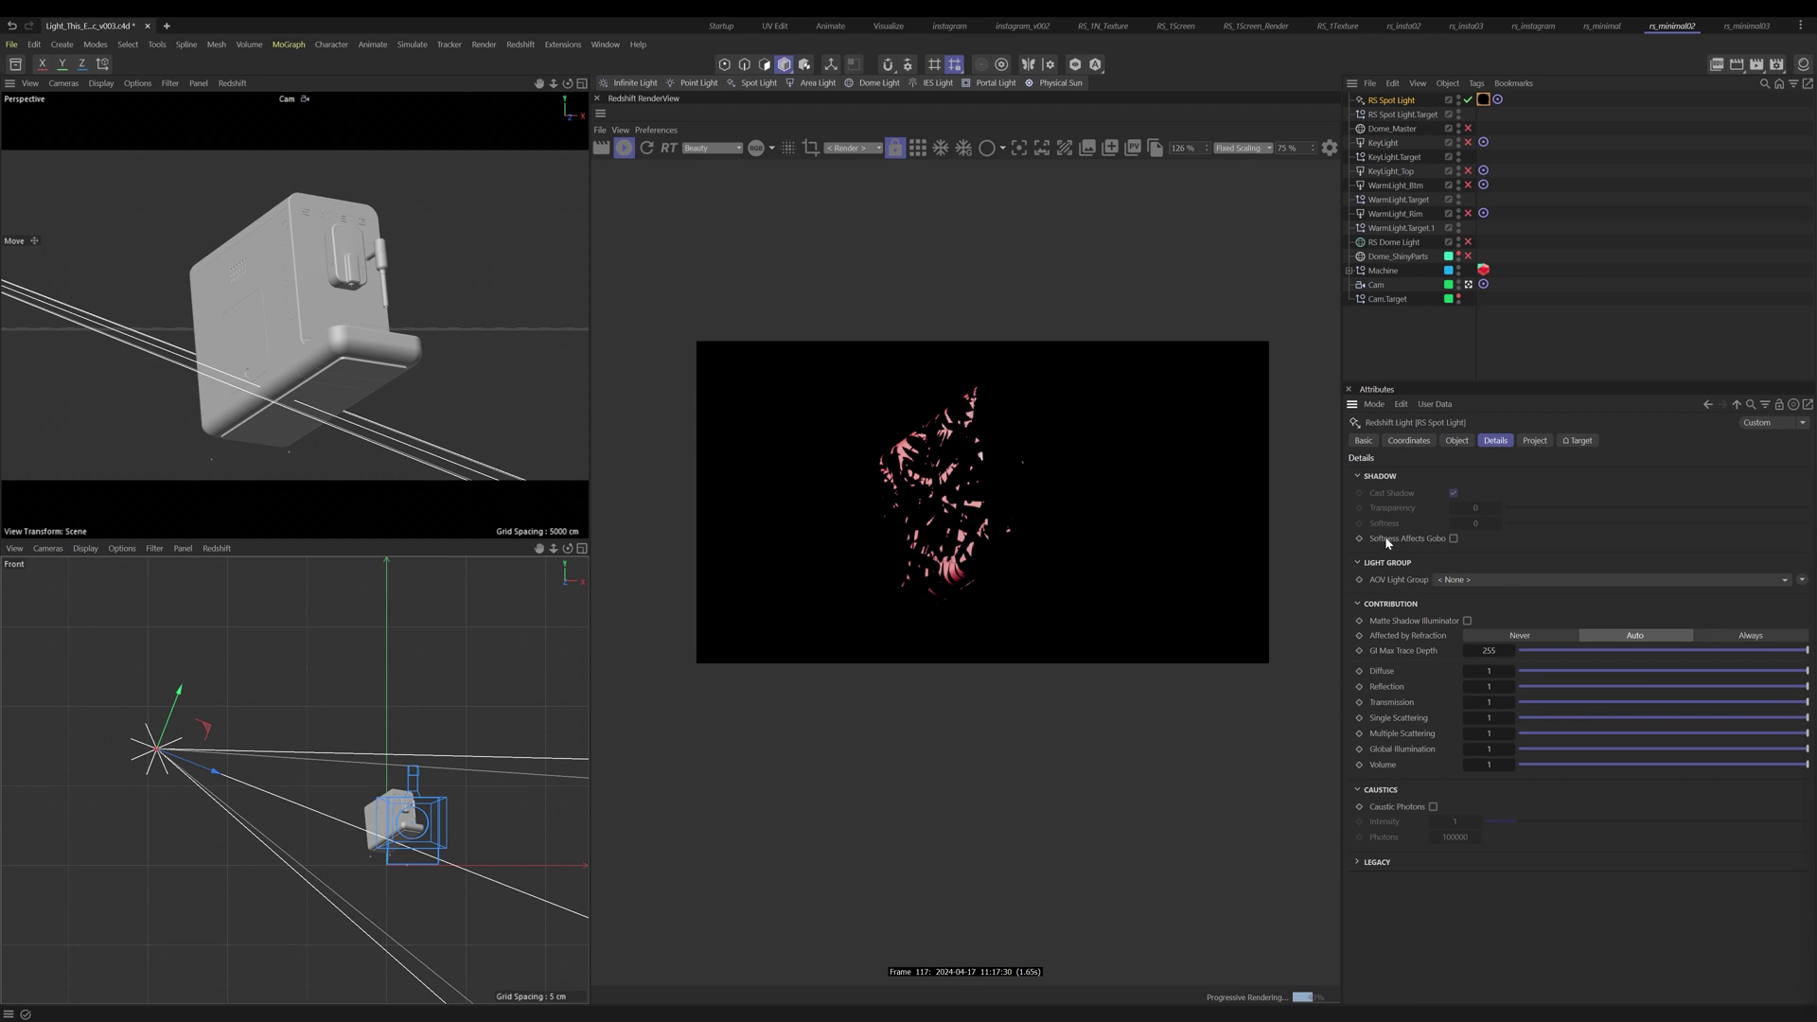
left_click(1453, 539)
Step: Open the spot light's shader graph and arrange its window beside the render with all the nodes in view
left_click(1483, 99)
left_click(1394, 566)
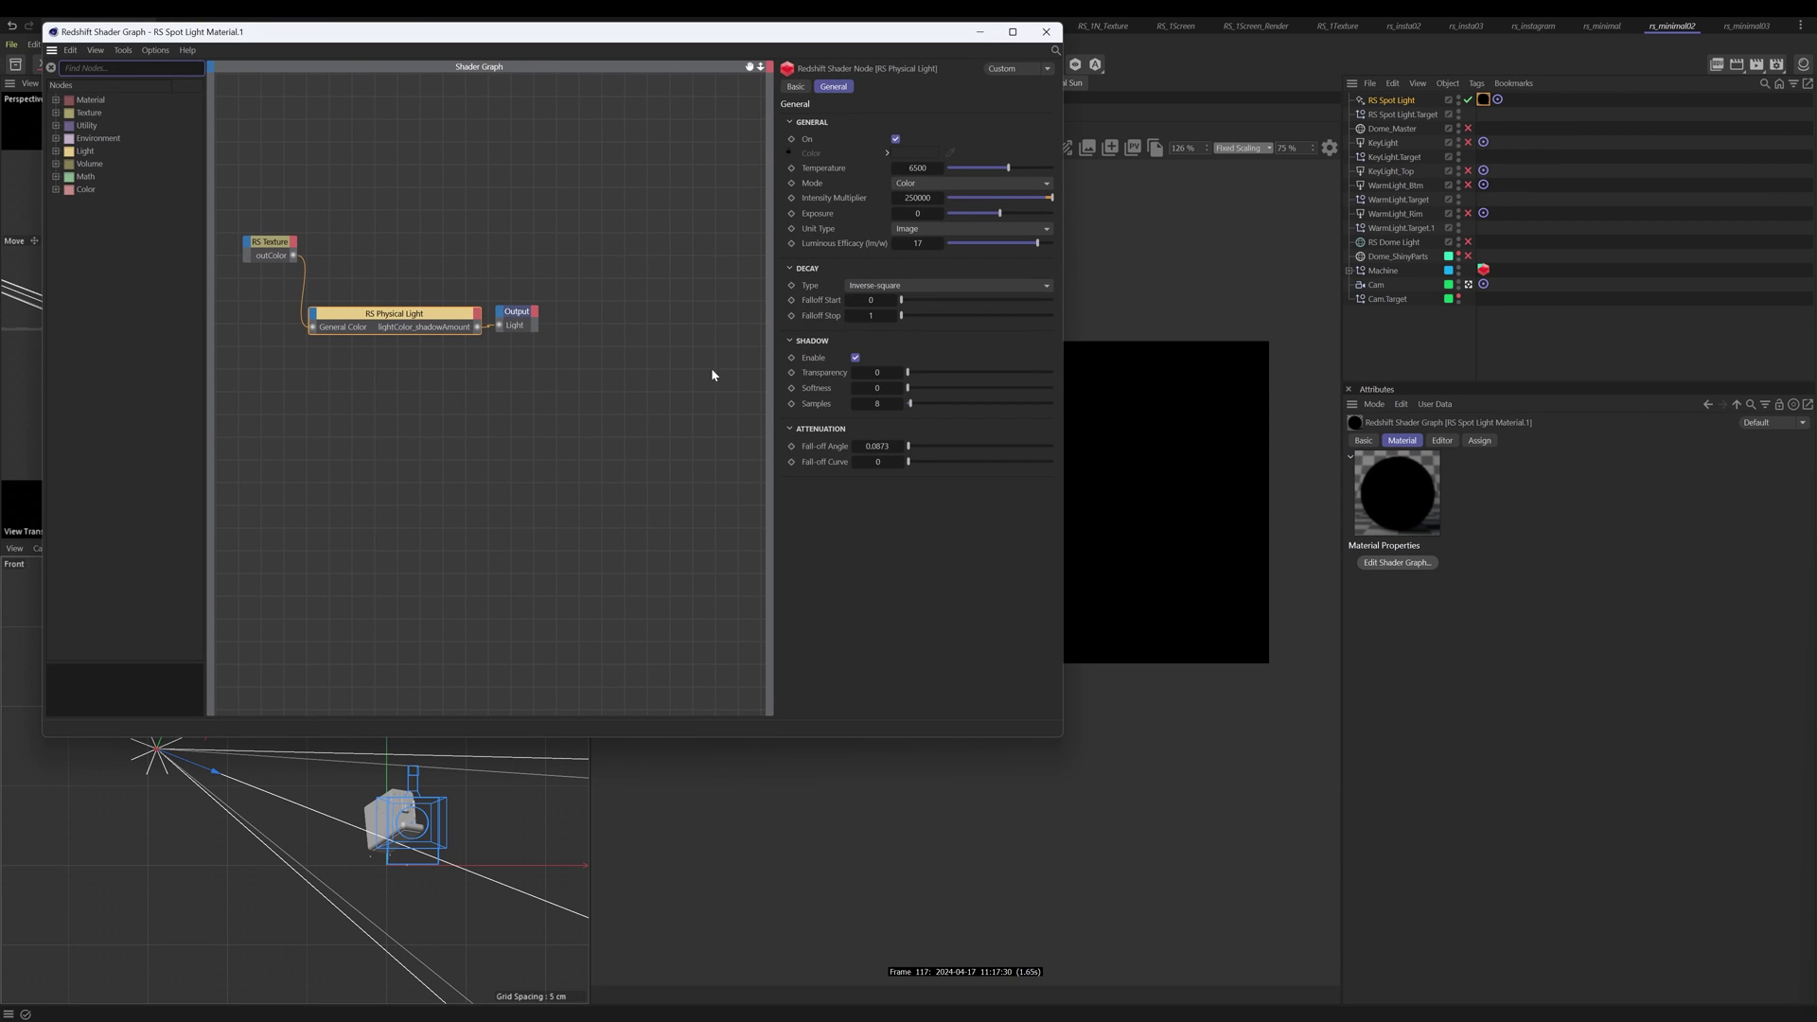
left_click_drag(729, 38, 705, 72)
left_click_drag(703, 71, 615, 160)
left_click_drag(955, 866, 637, 867)
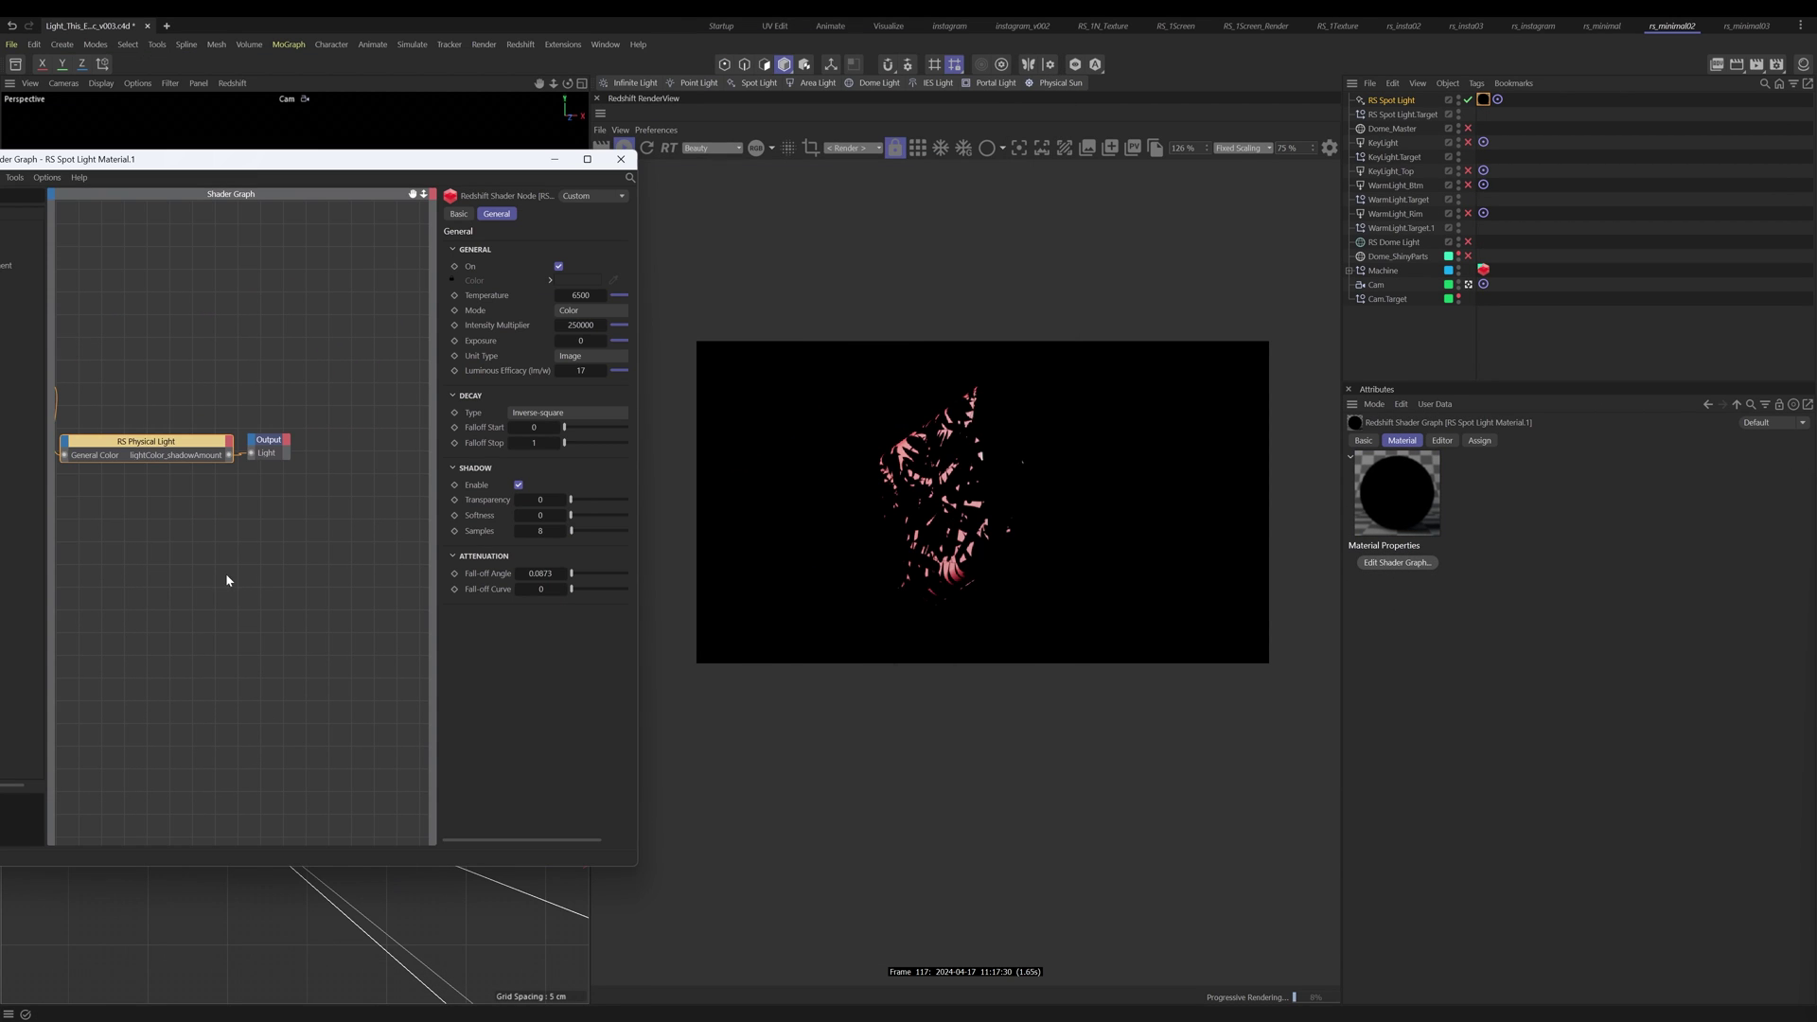
middle_click_drag(240, 559, 336, 601)
Step: Set the RS Physical Light node's shadow Softness to 4, save the project and close the shader graph
left_click_drag(570, 515, 696, 543)
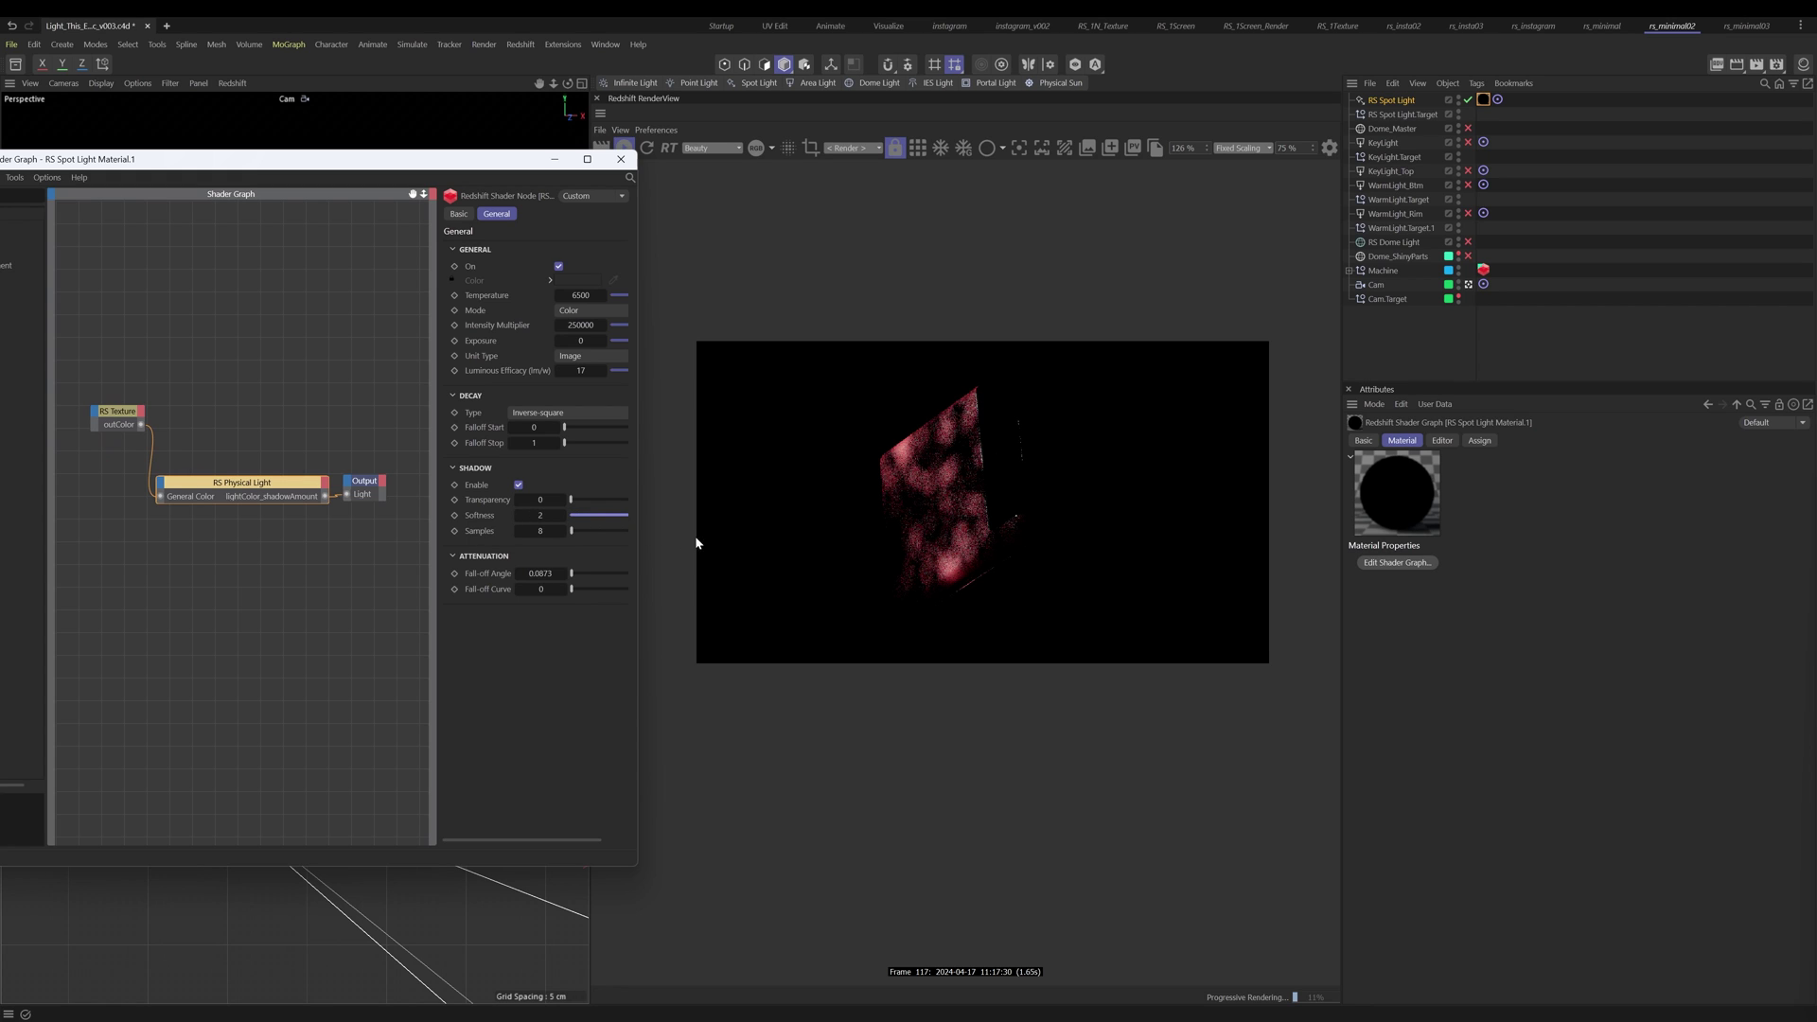
left_click(541, 516)
type("4")
left_click(785, 533)
key("ctrl+s")
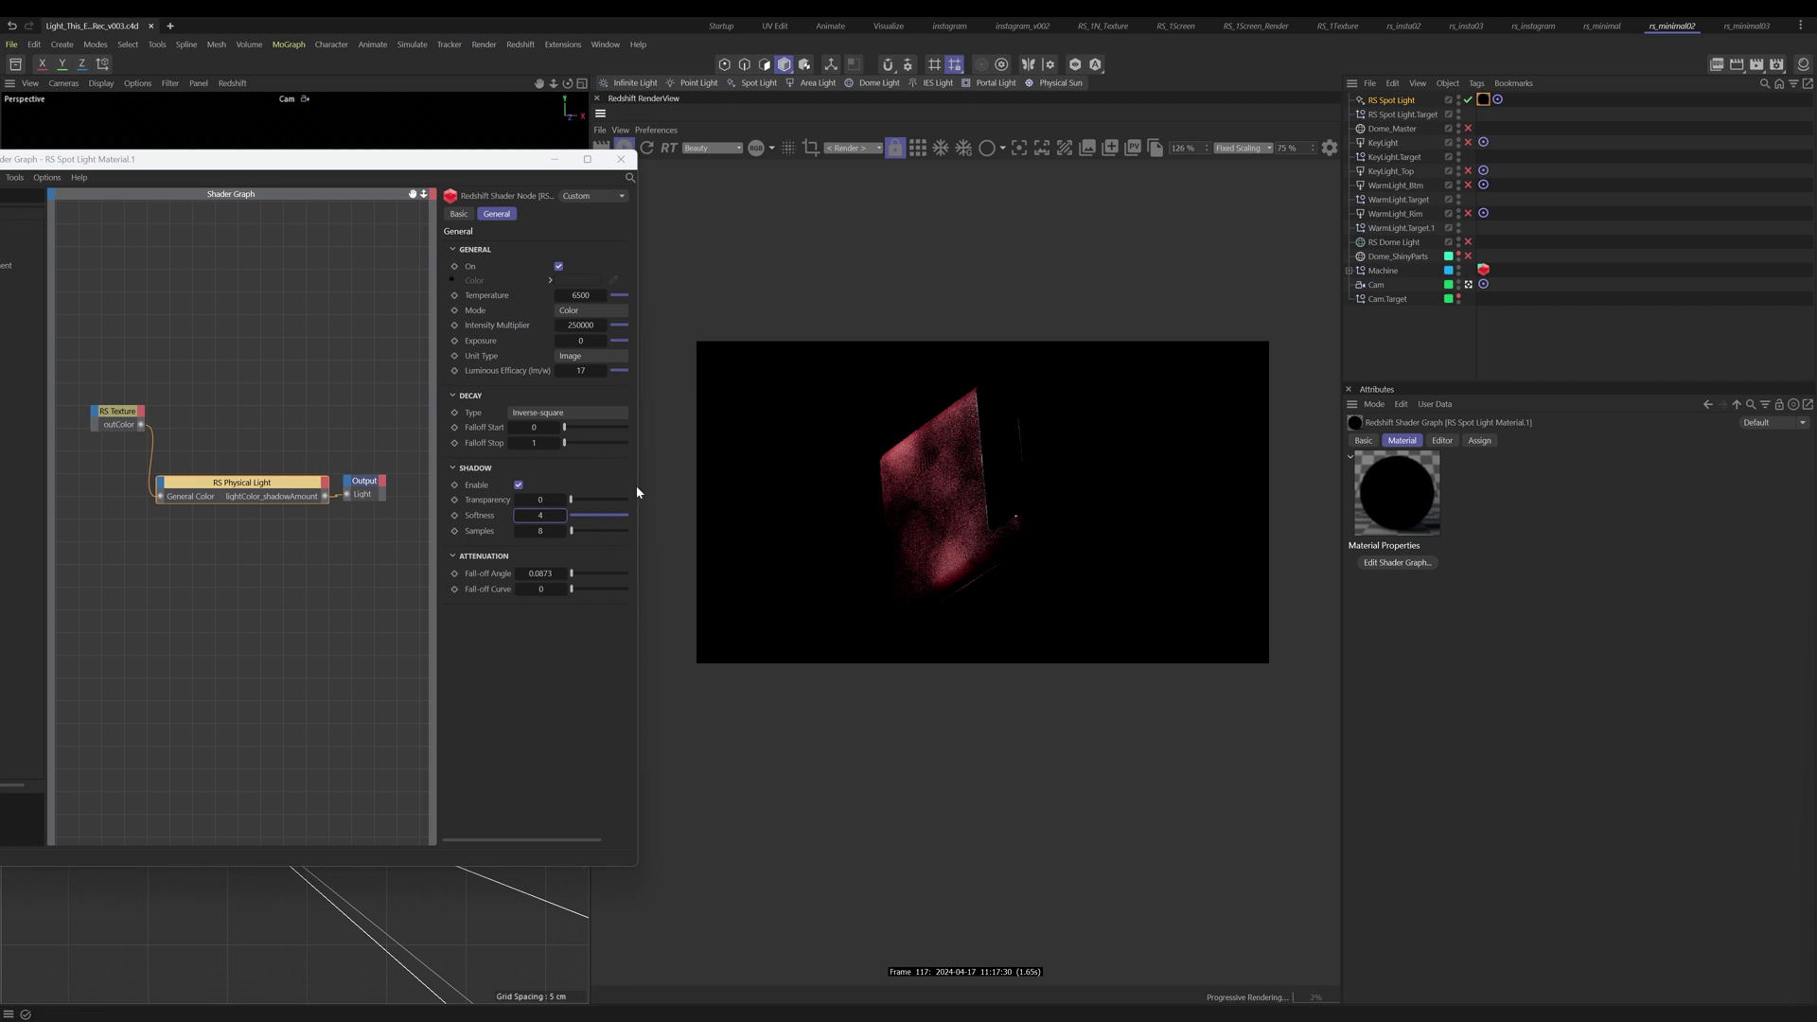
left_click(621, 159)
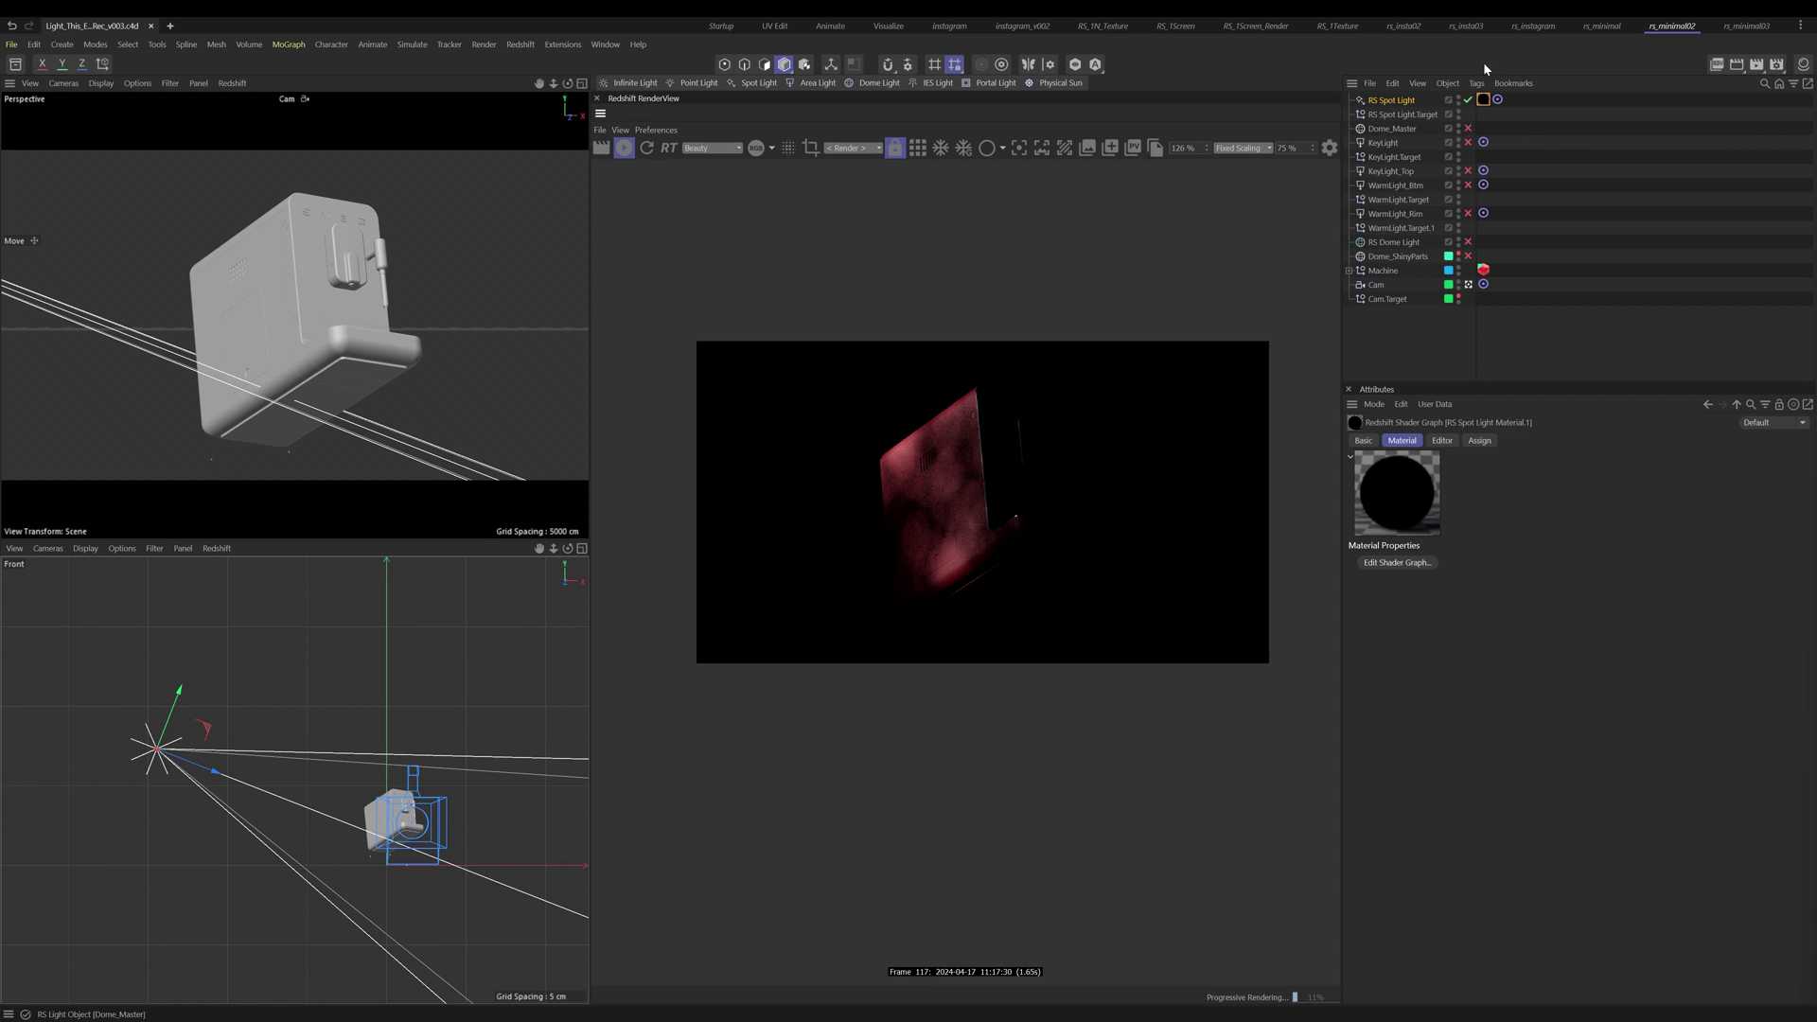
Step: Re-enable all the other lights and set the spot light's Reflection, Transmission and Volume contributions to 0
left_click_drag(1468, 129, 1470, 257)
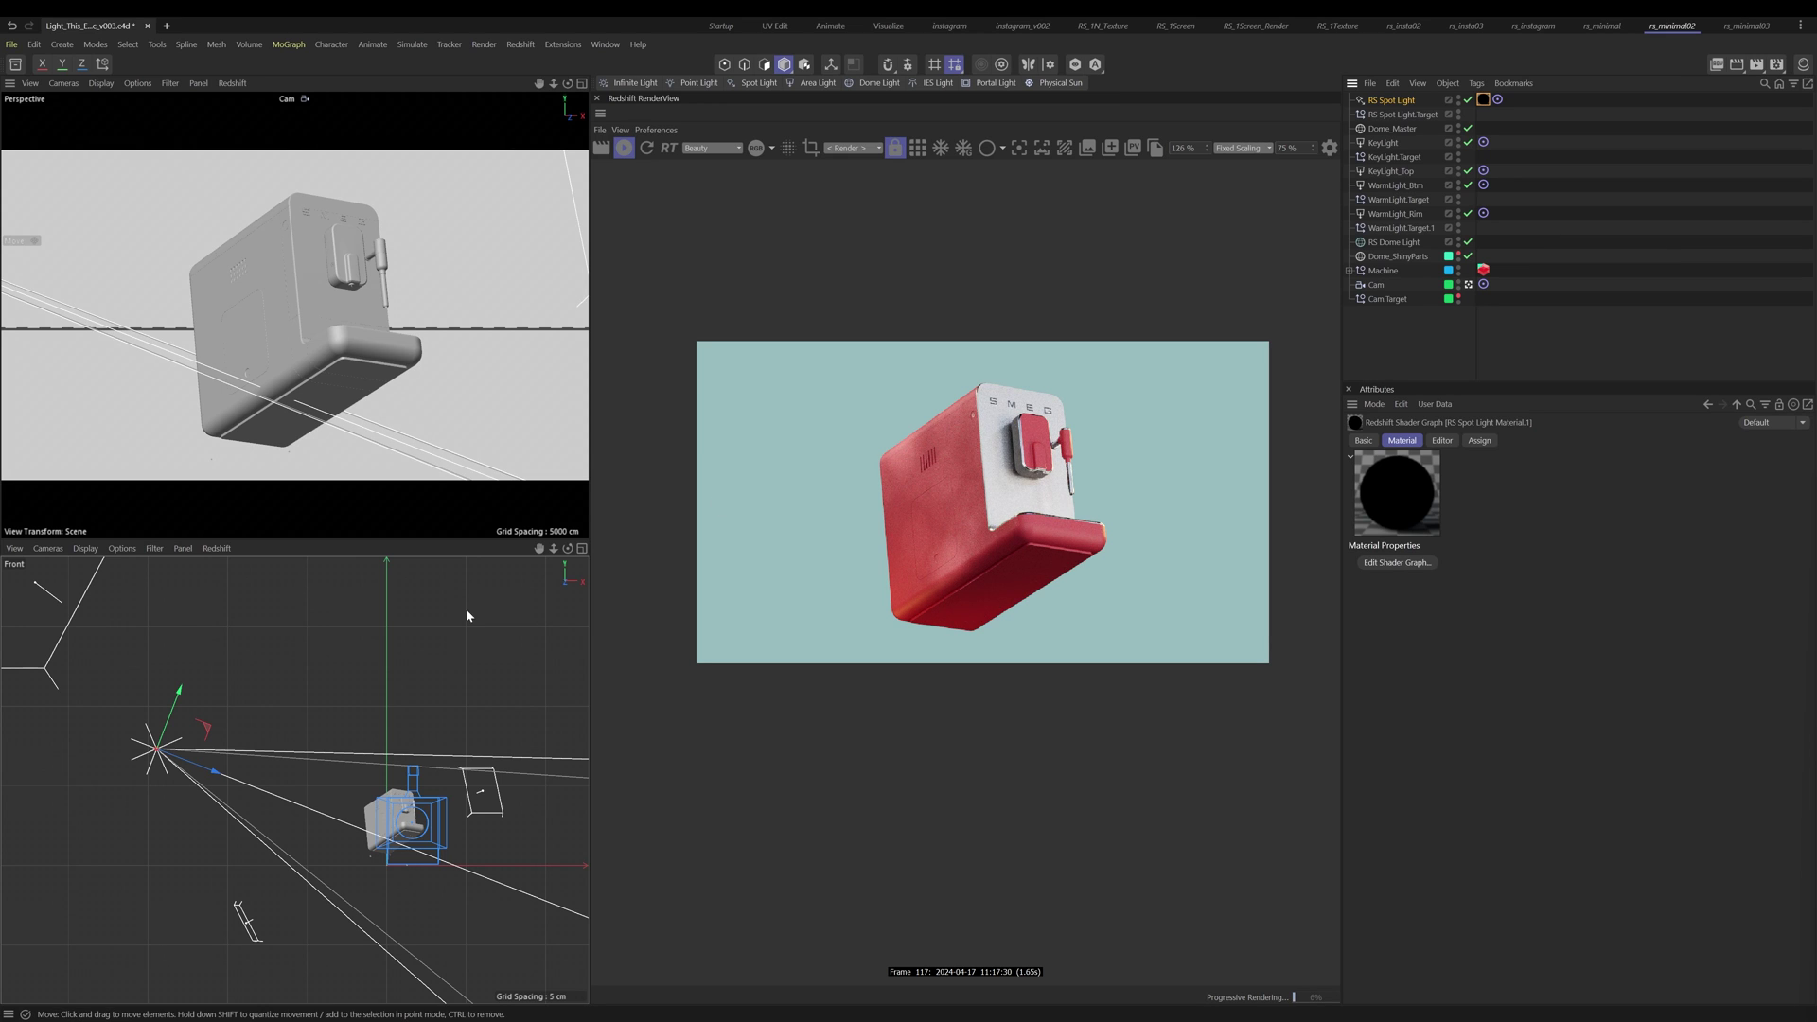
left_click(1391, 100)
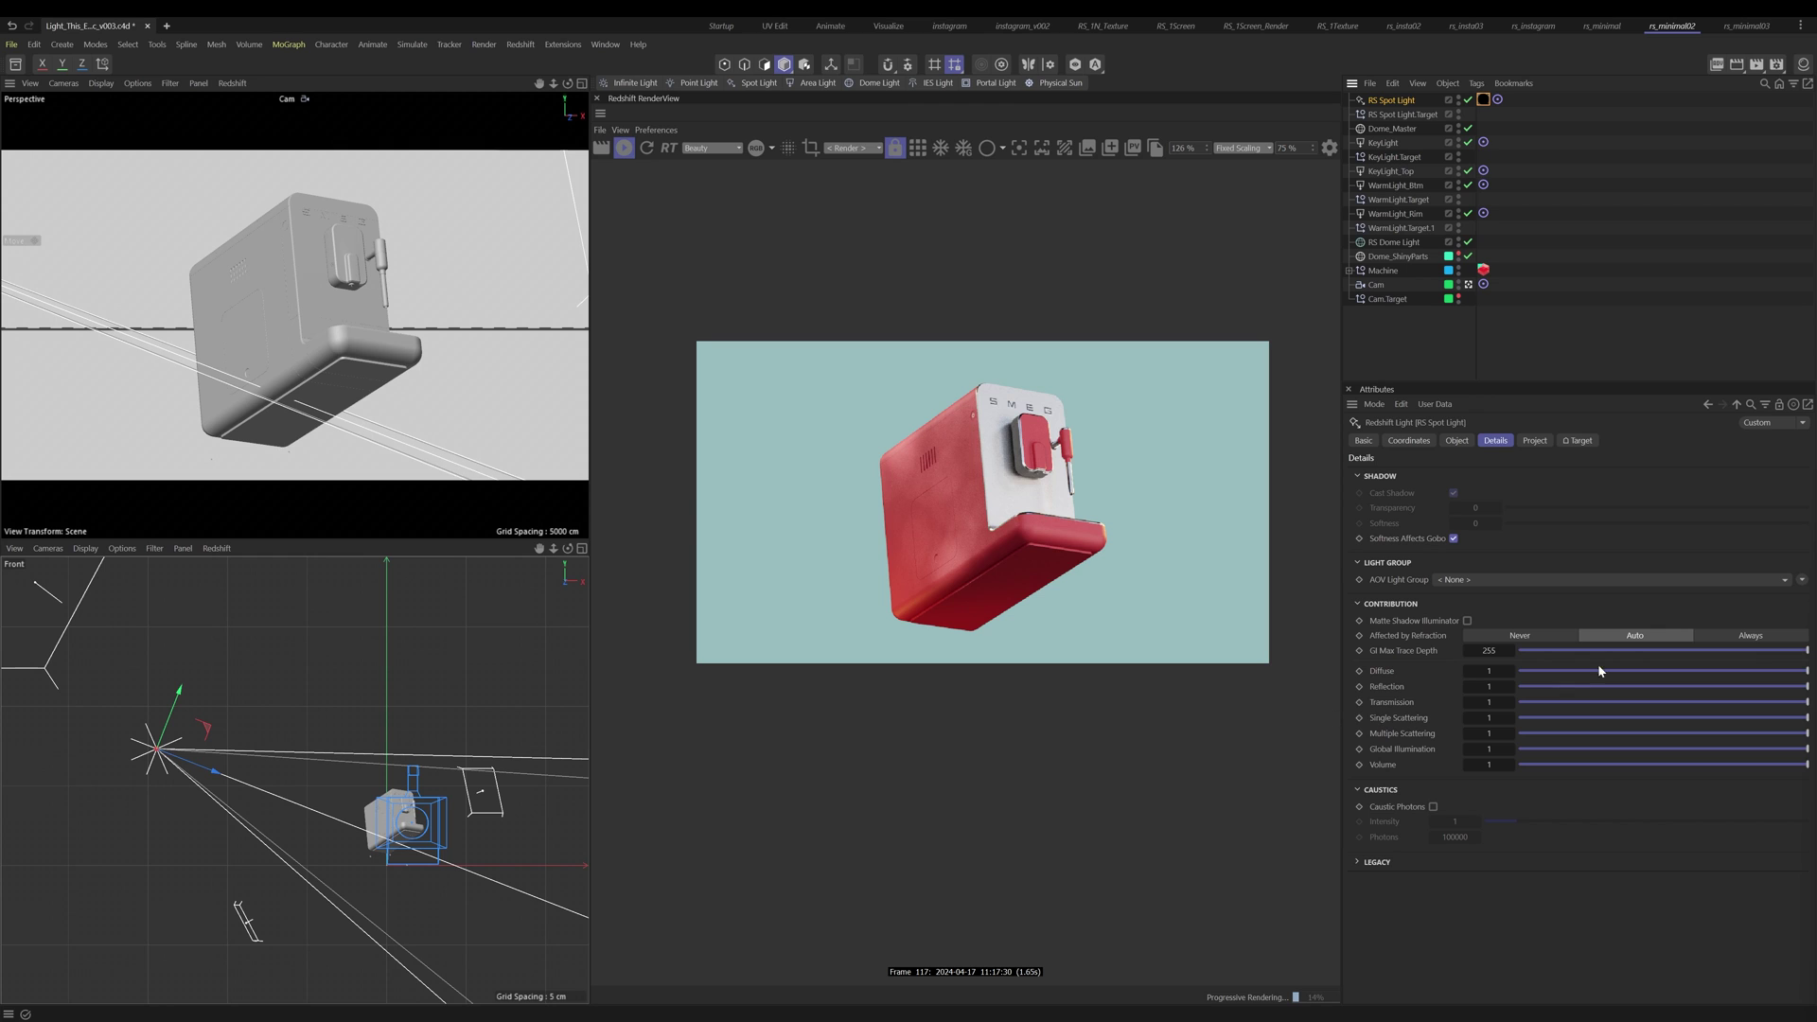
left_click(1486, 686)
type("0")
key("Return")
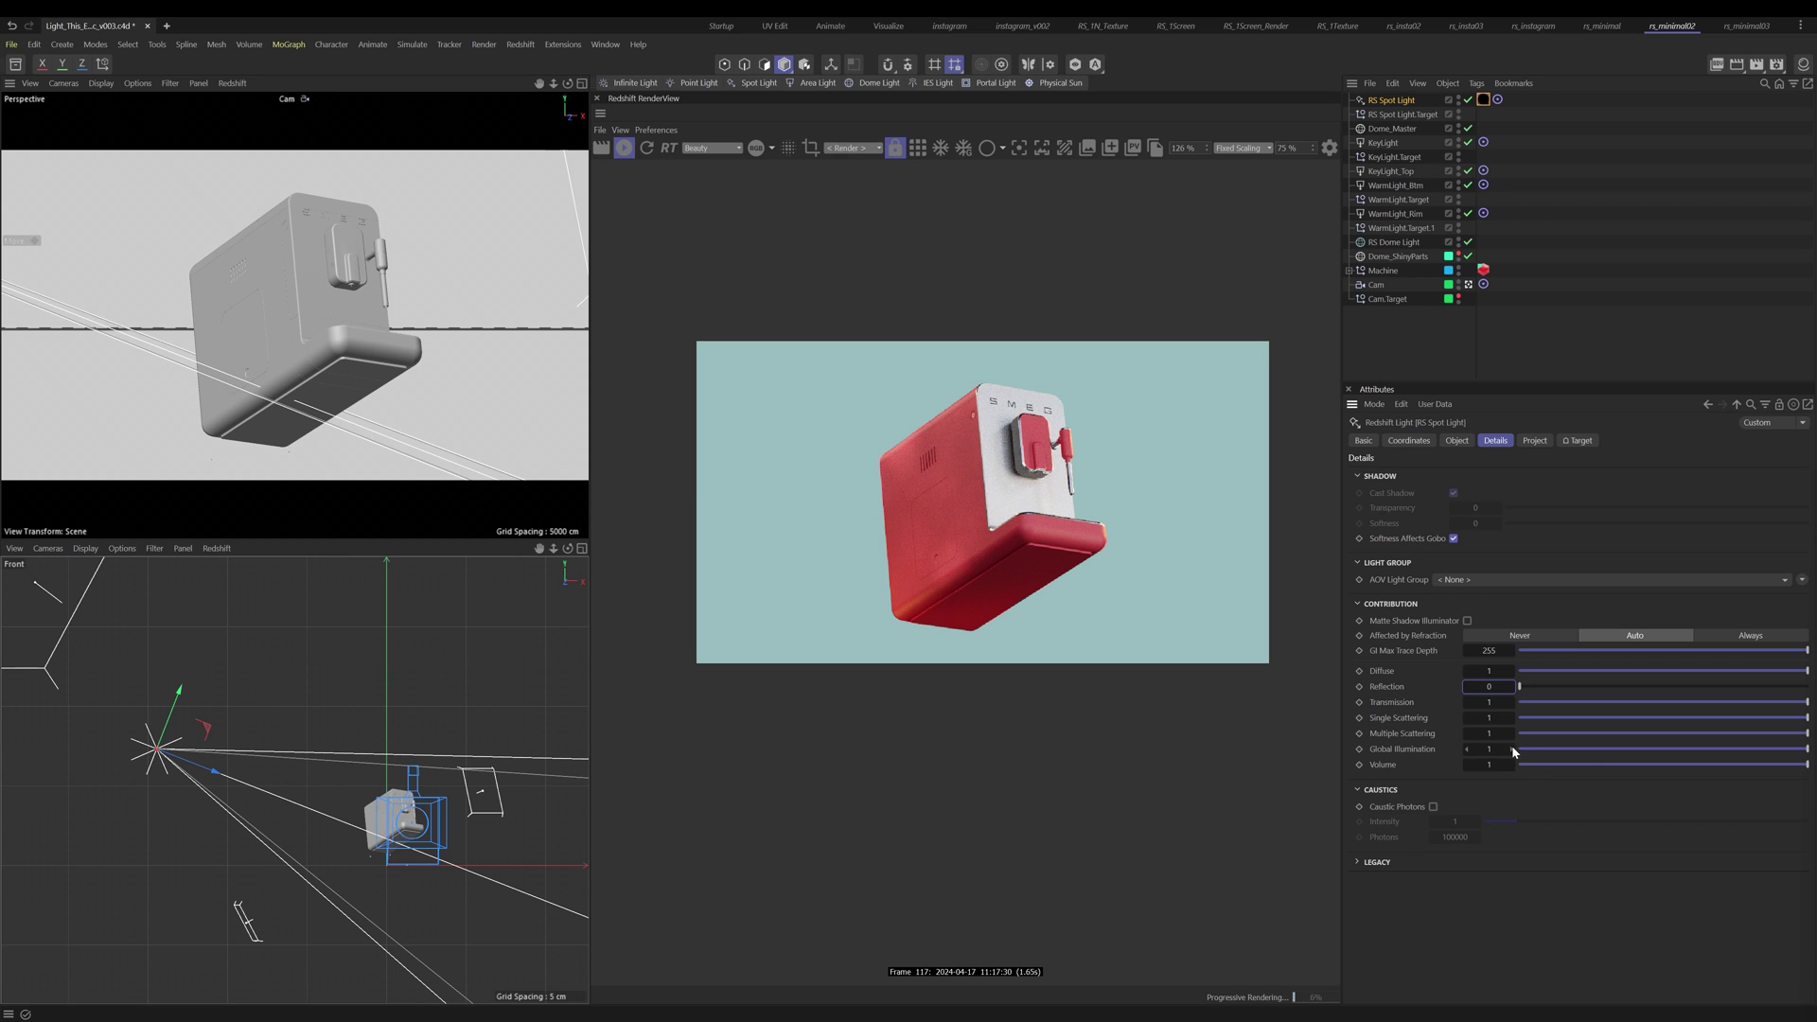
left_click(1481, 703)
type("0")
key("Return")
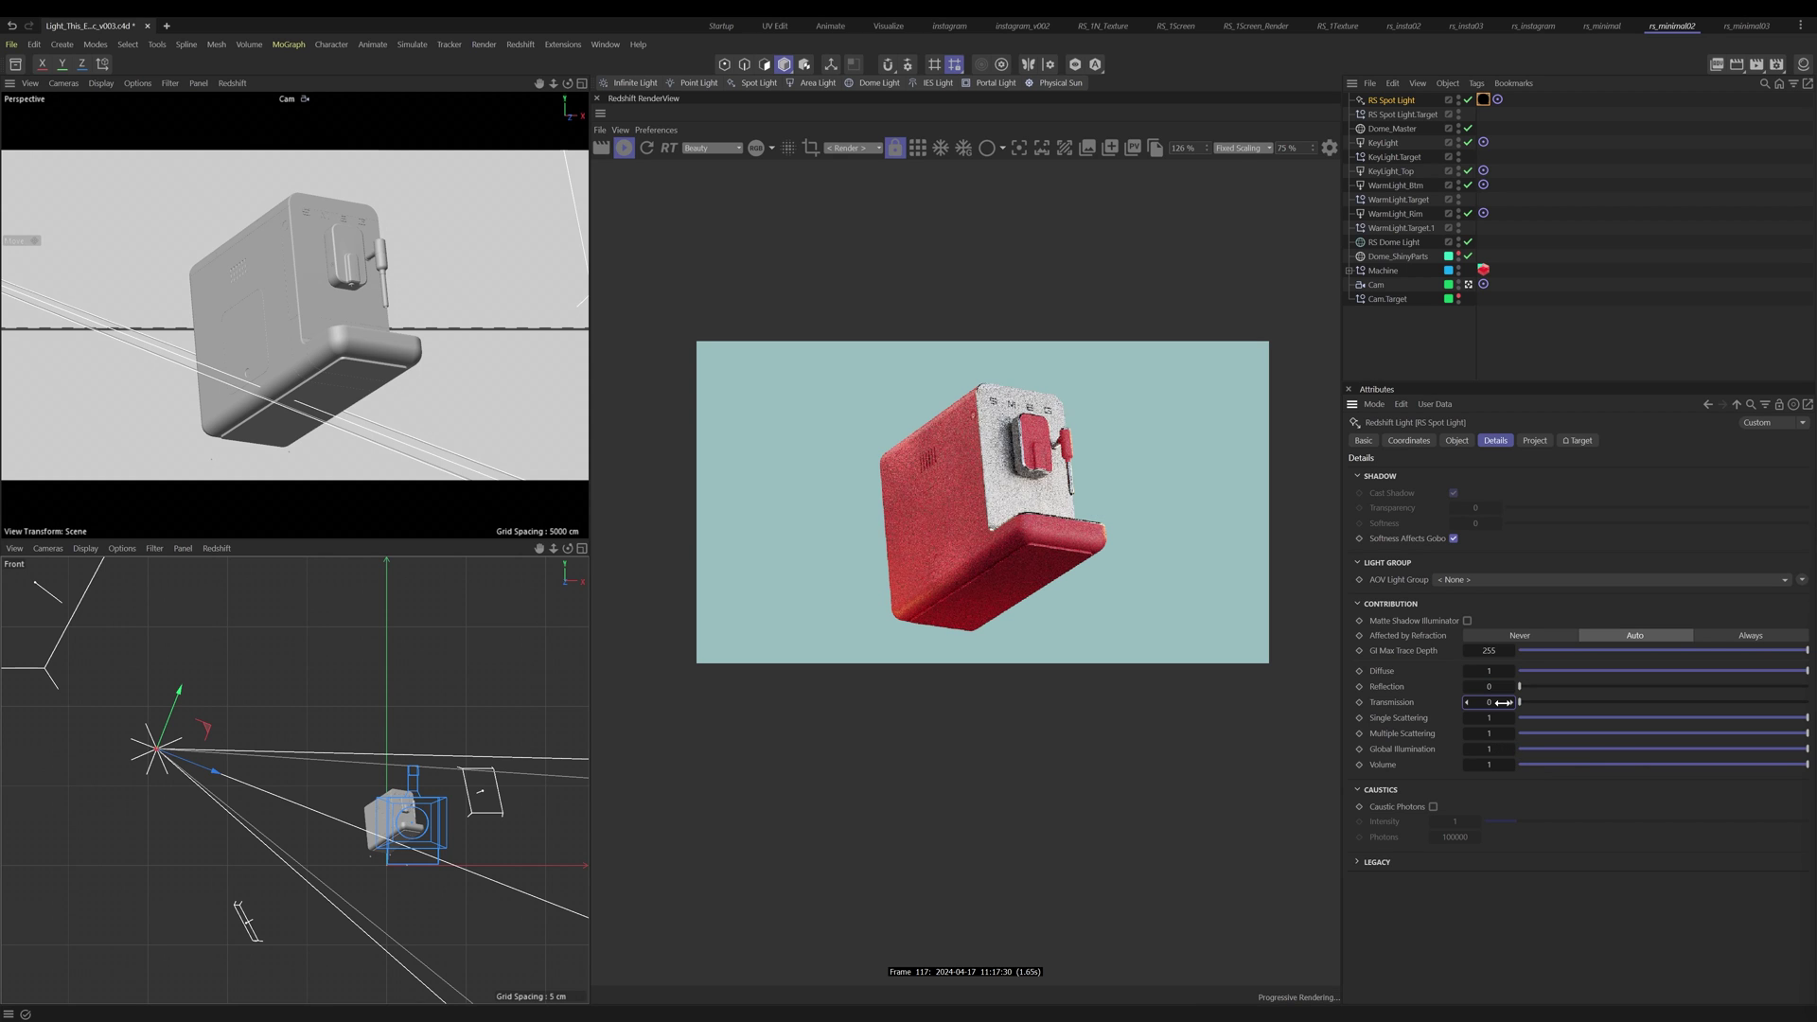
left_click(1489, 765)
type("0")
key("Return")
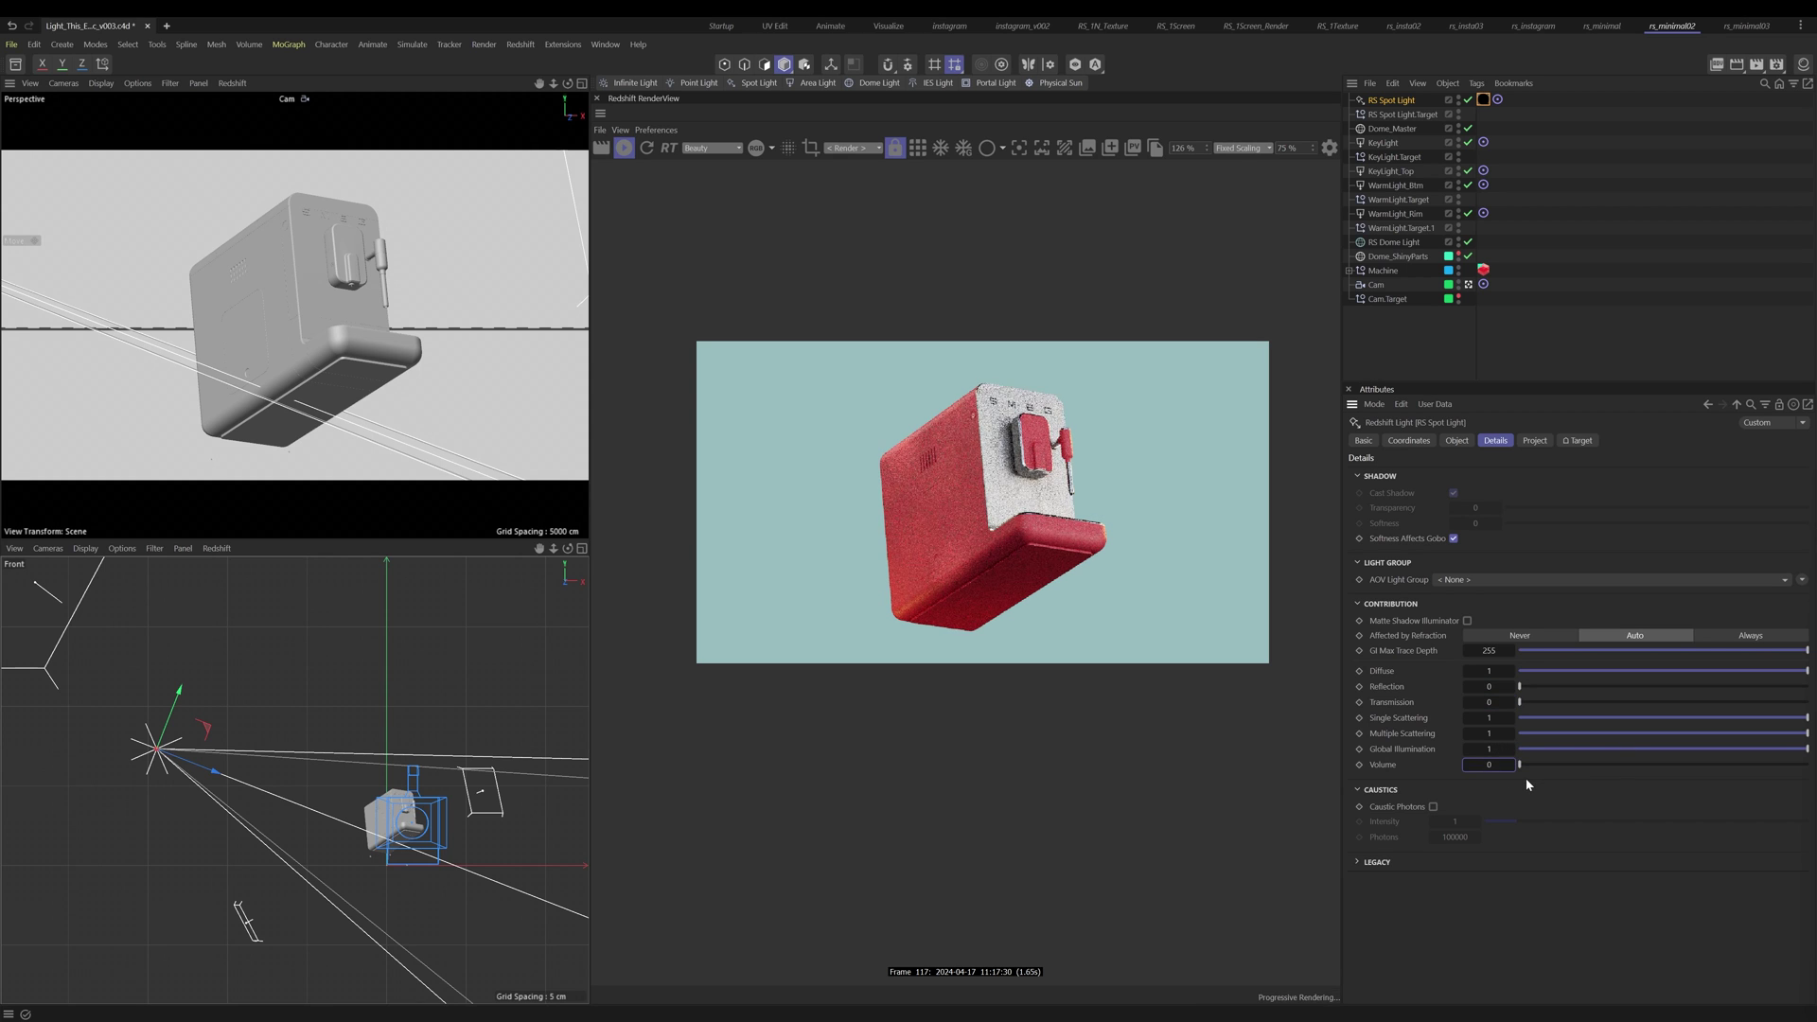
Step: Compare the render with the spot light off and on, and check the light's general settings
left_click(1468, 99)
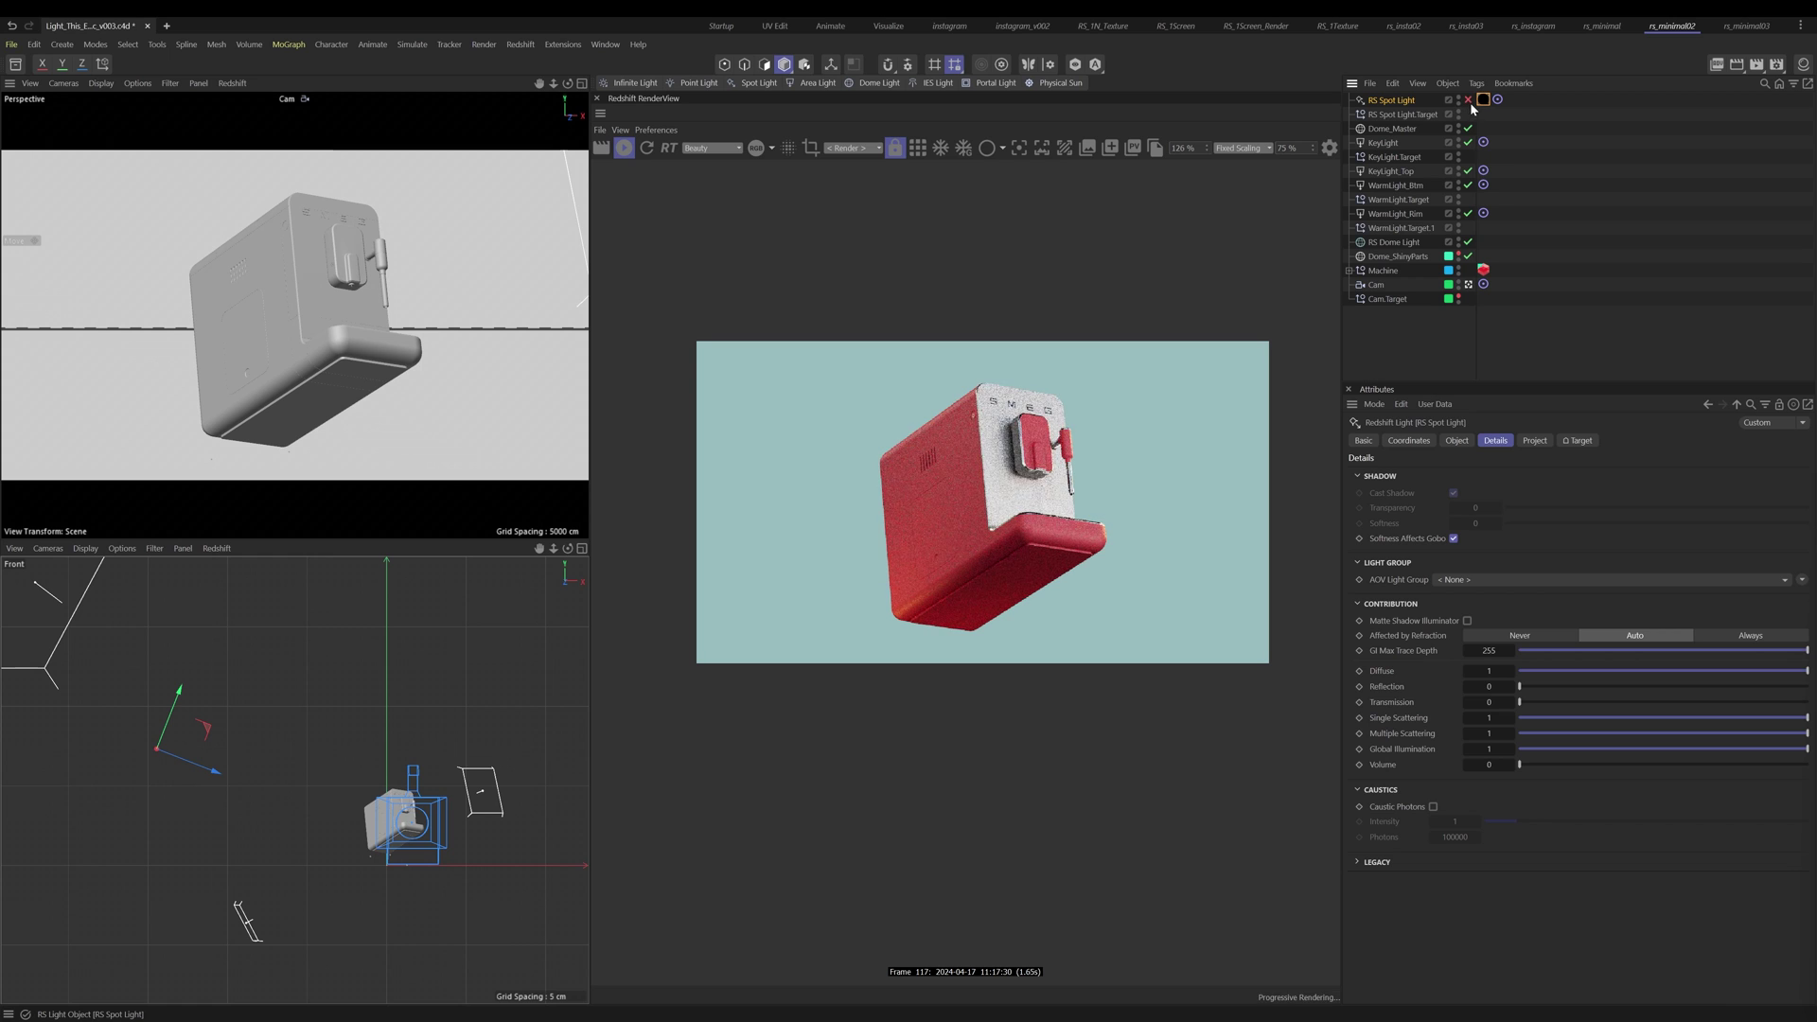
left_click(1468, 99)
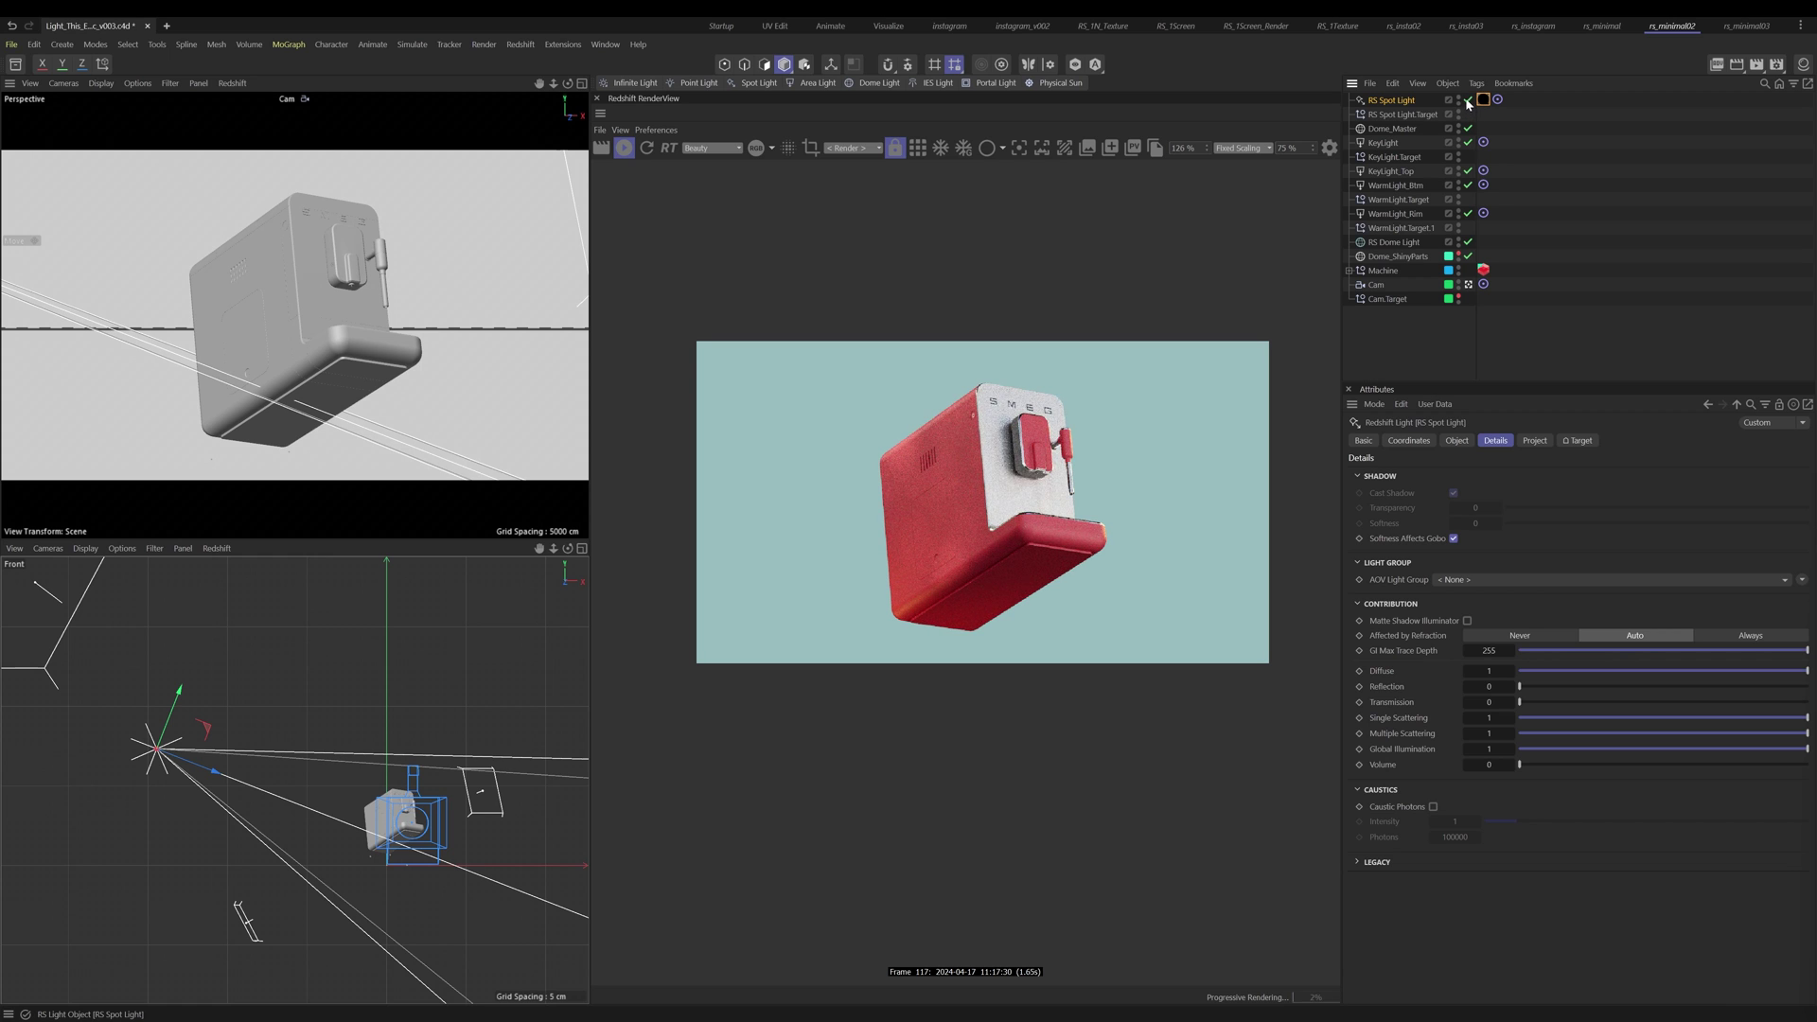
left_click(1468, 99)
left_click(1468, 99)
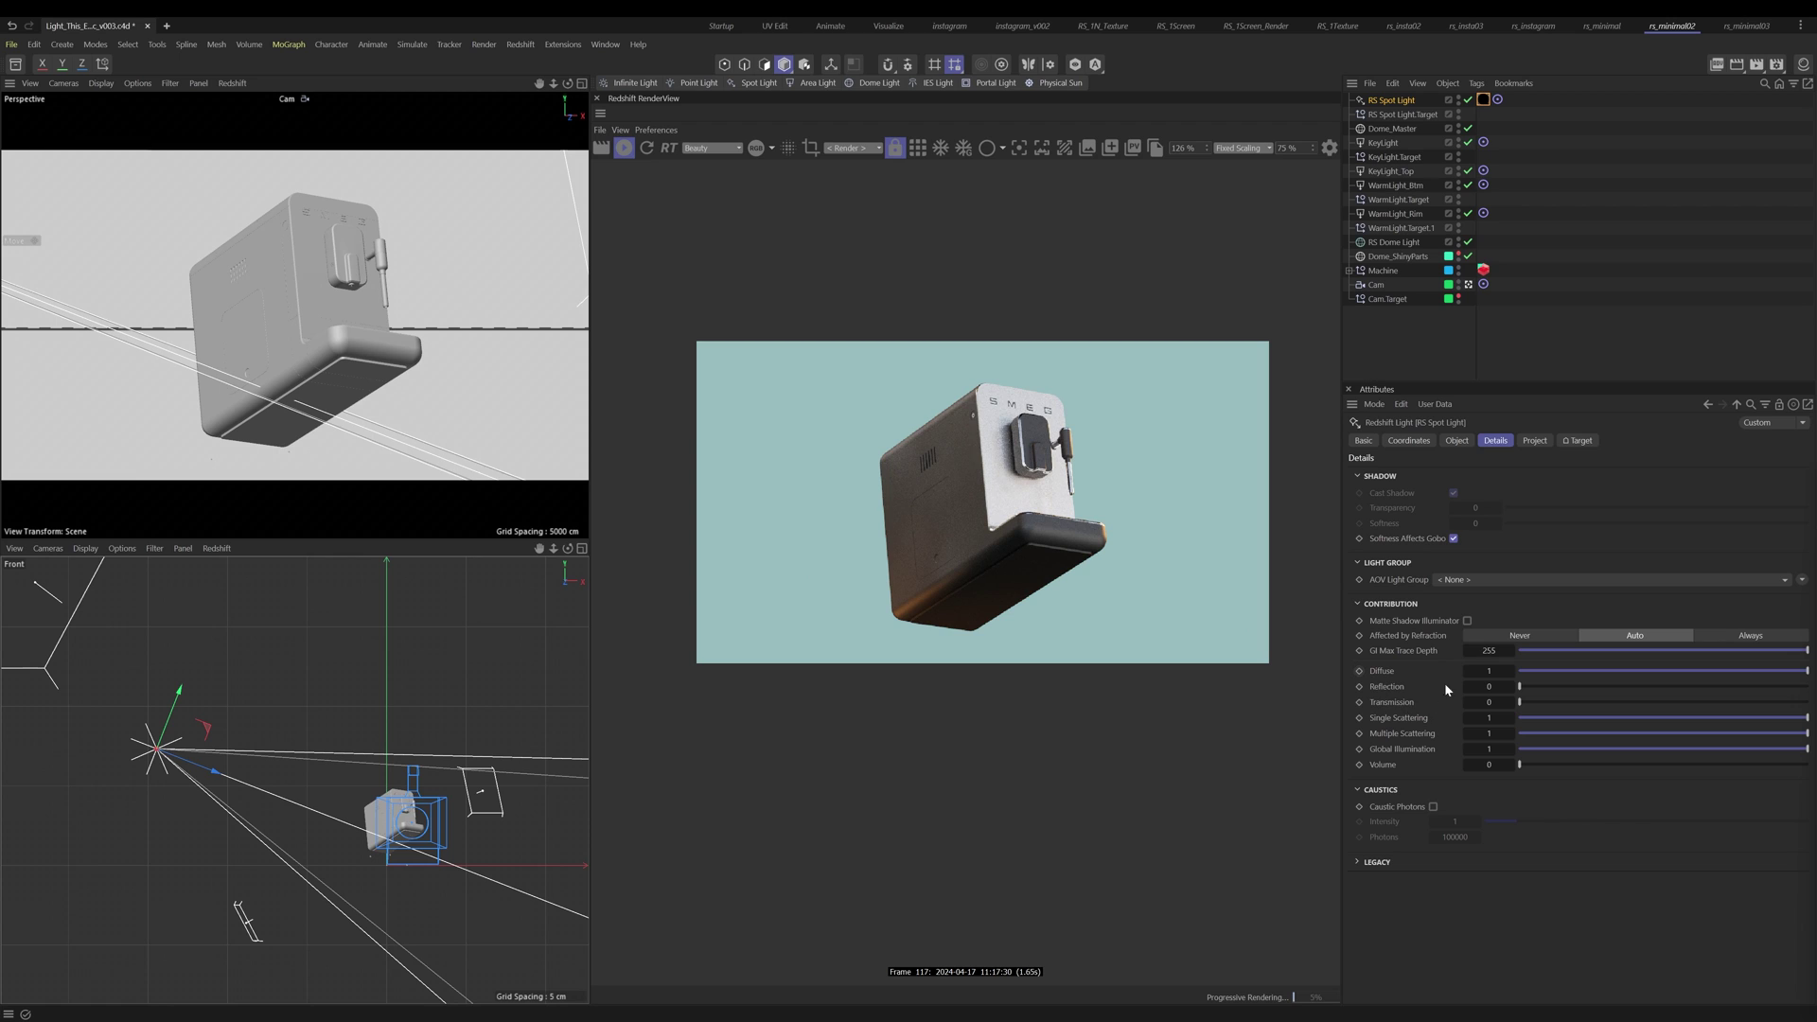
left_click(1454, 441)
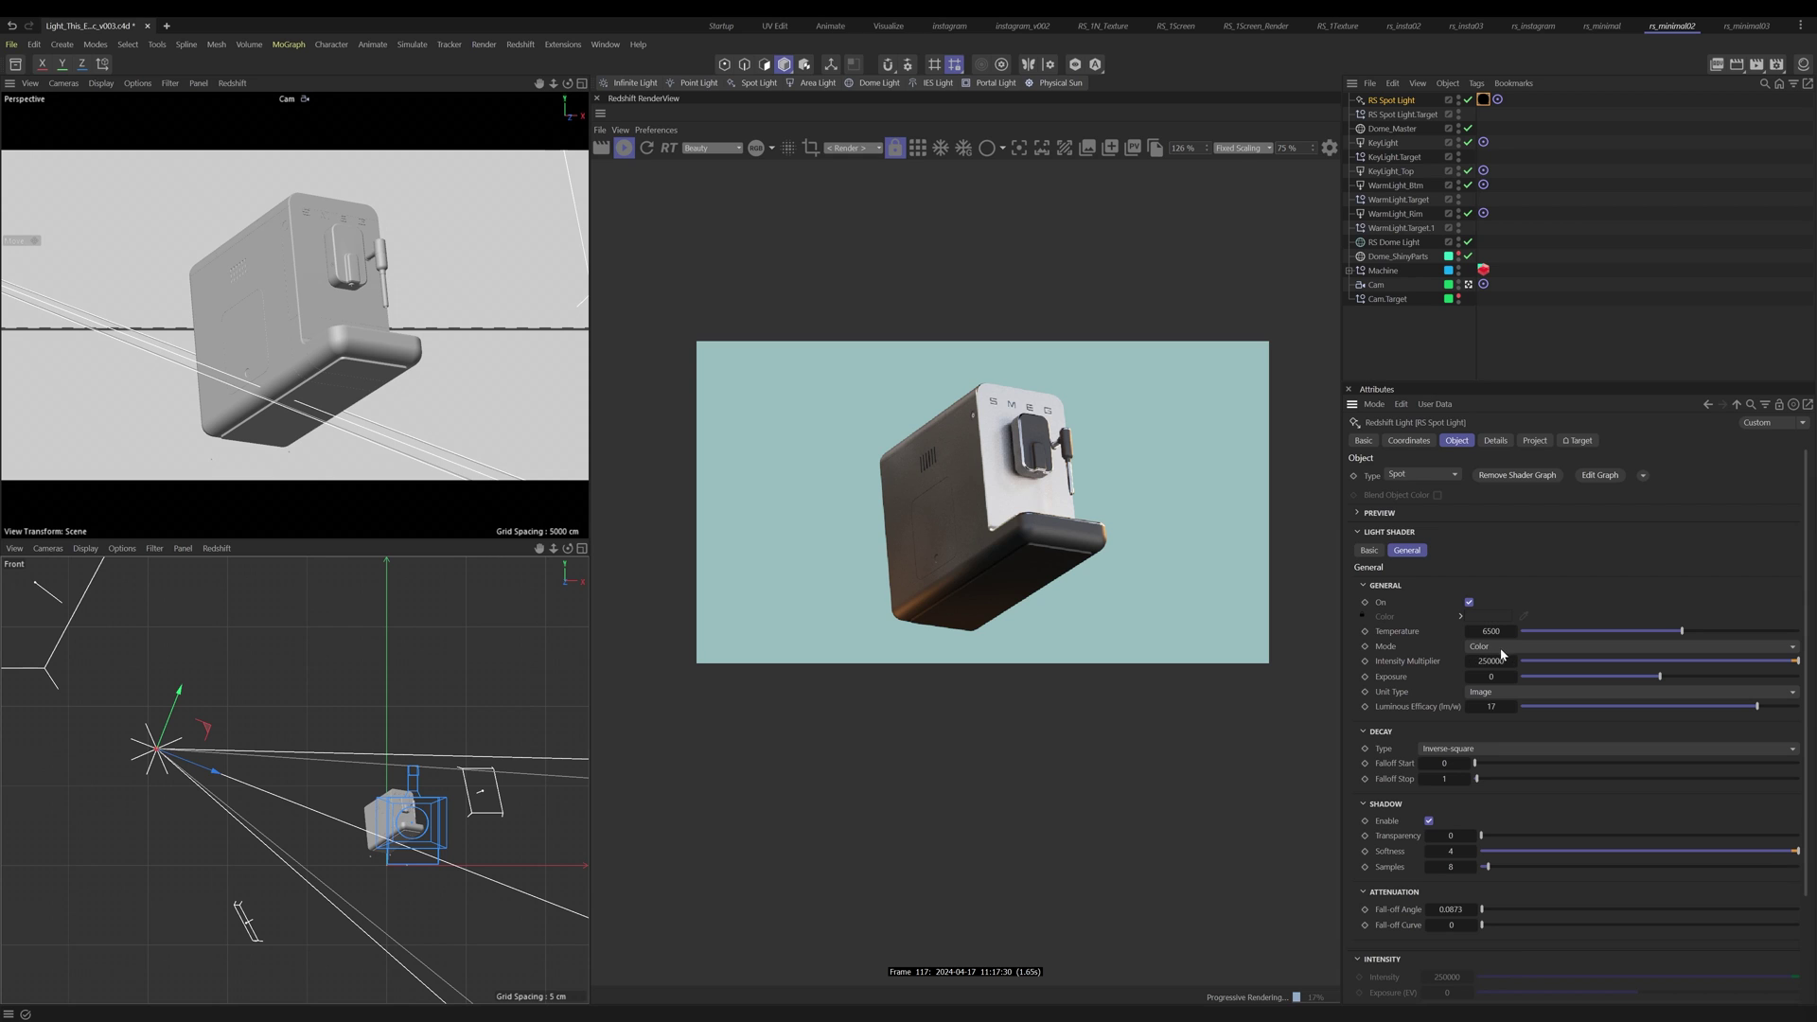
mouse_move(1513, 677)
left_mouse_down()
mouse_move(1577, 688)
mouse_move(1532, 697)
left_mouse_up()
Step: Expand the Machine hierarchy and open the Red_Body material's Color Constant node in the Node Editor
left_click(1350, 271)
left_click(413, 383)
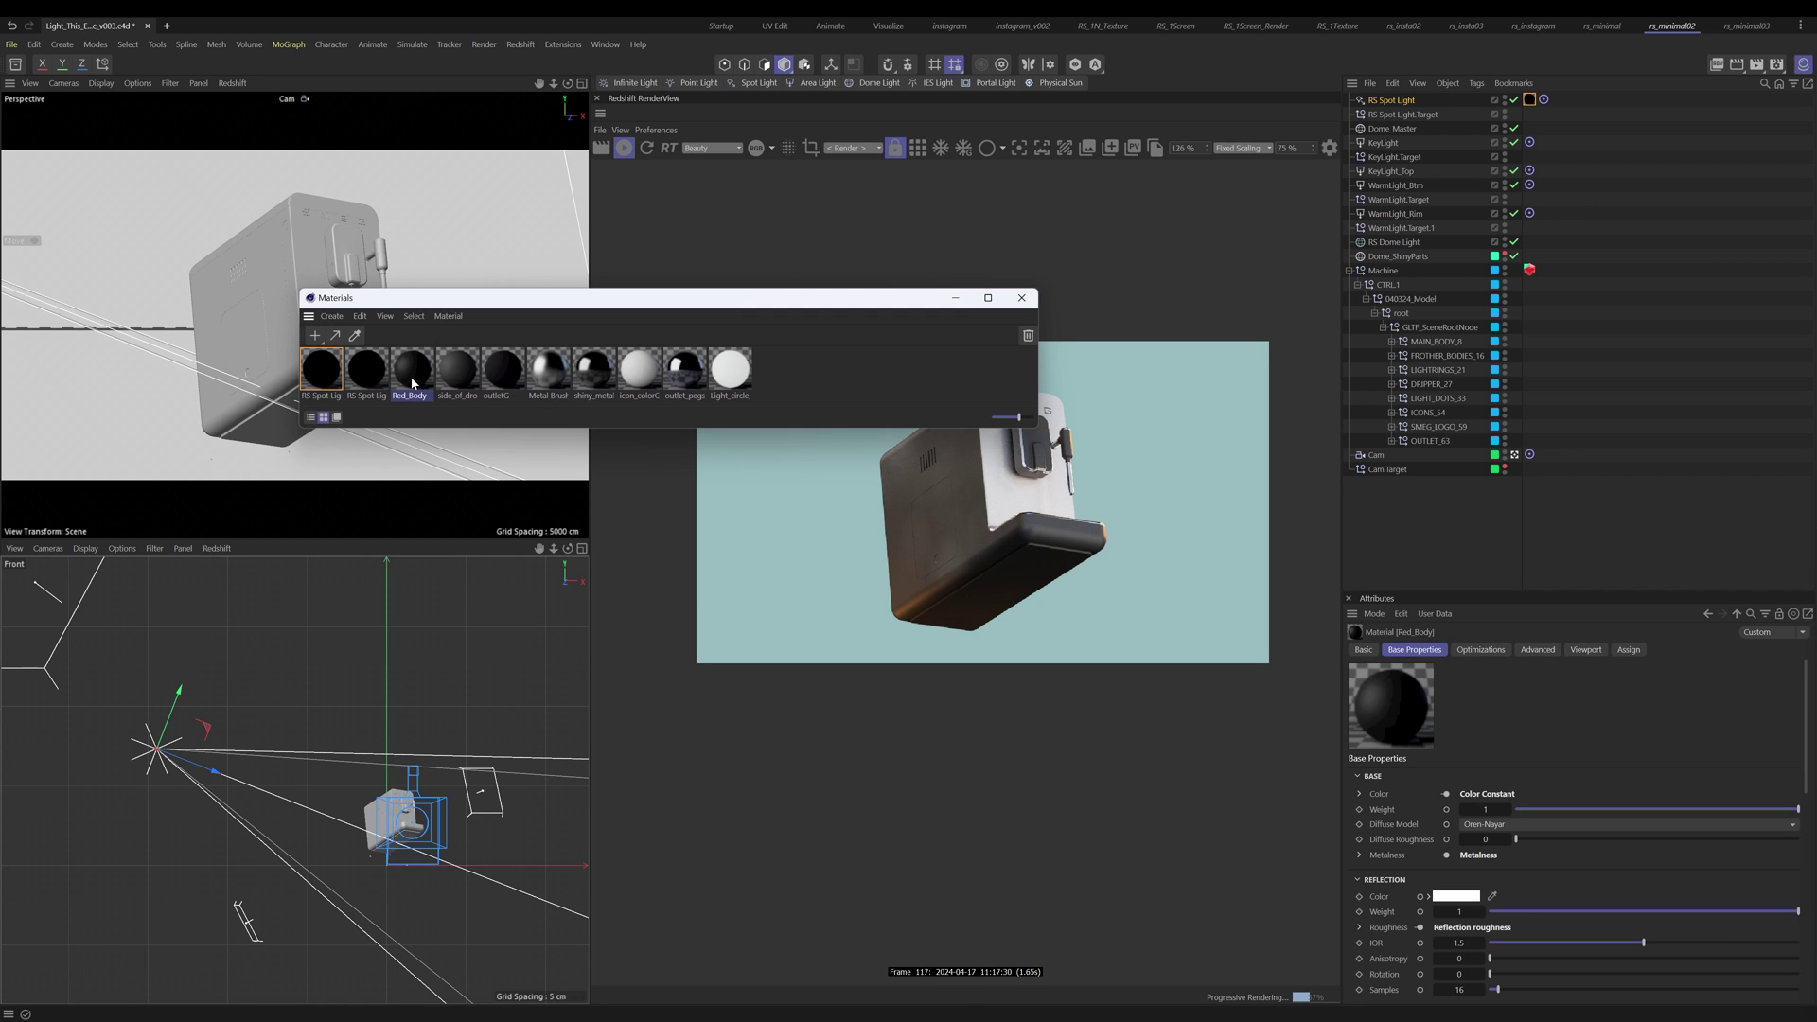
double_click(414, 383)
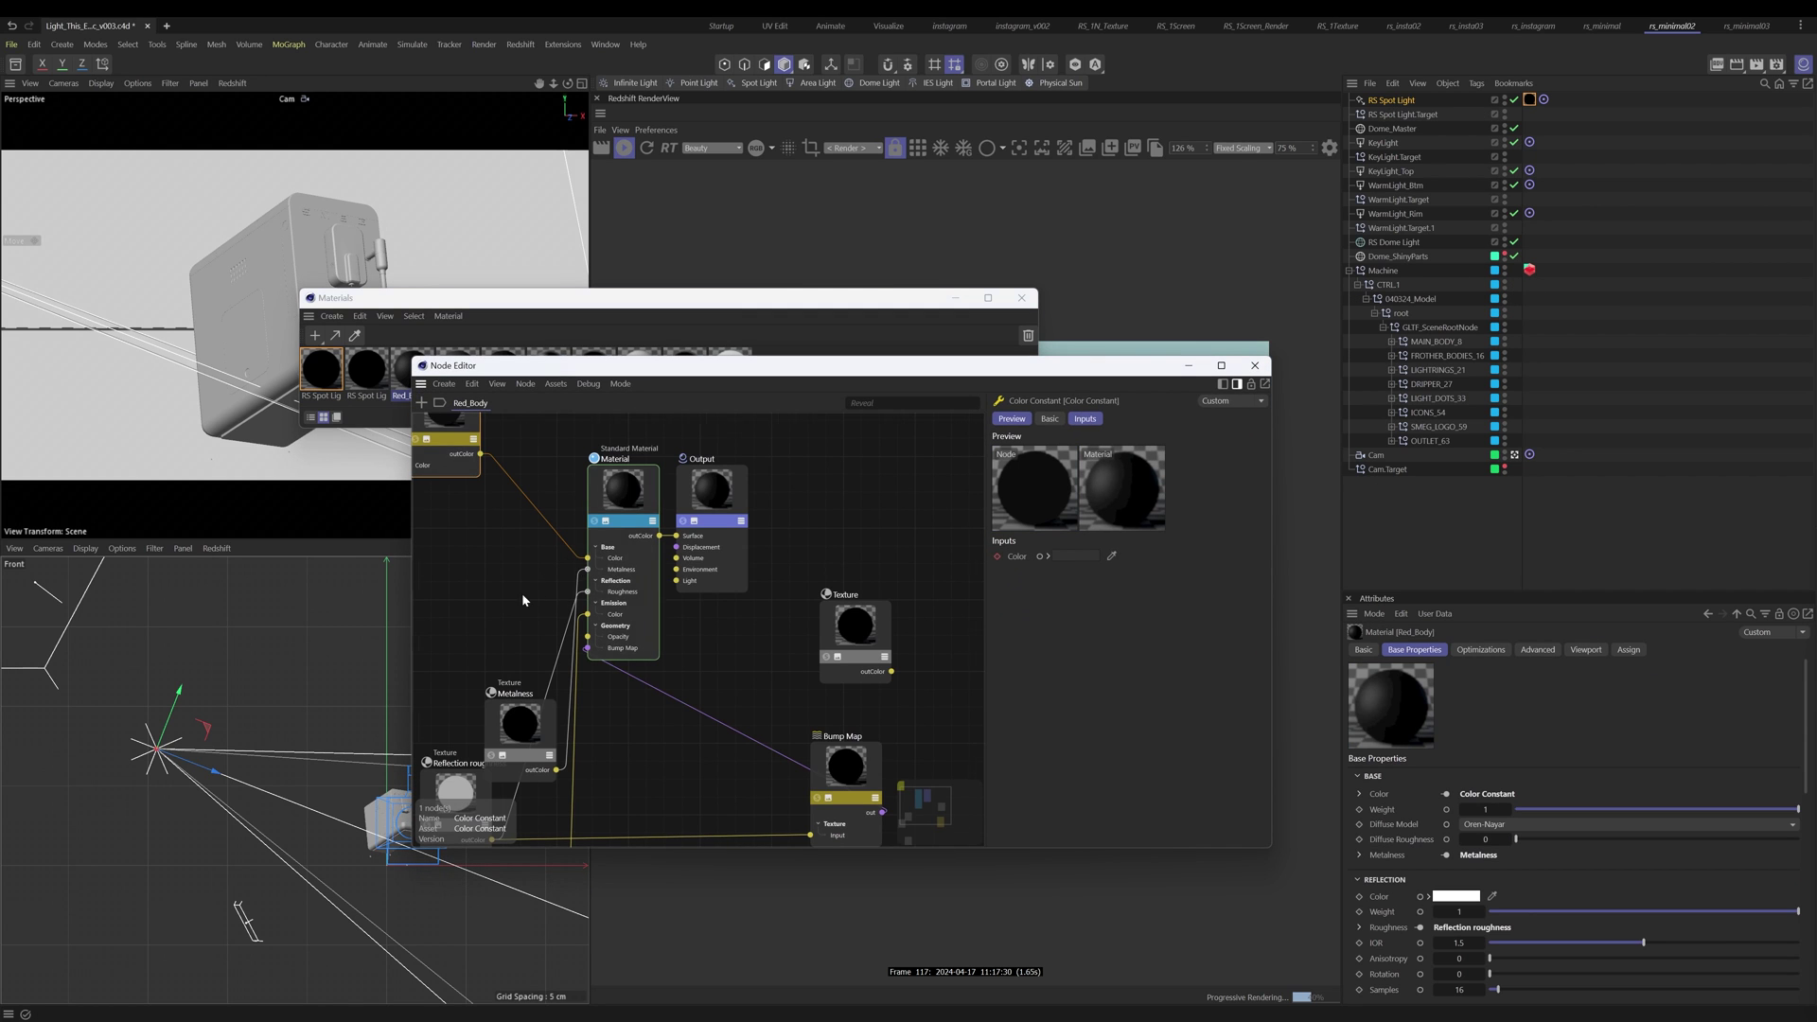
middle_click_drag(522, 596, 659, 667)
left_click_drag(646, 530, 594, 582)
left_click(703, 576)
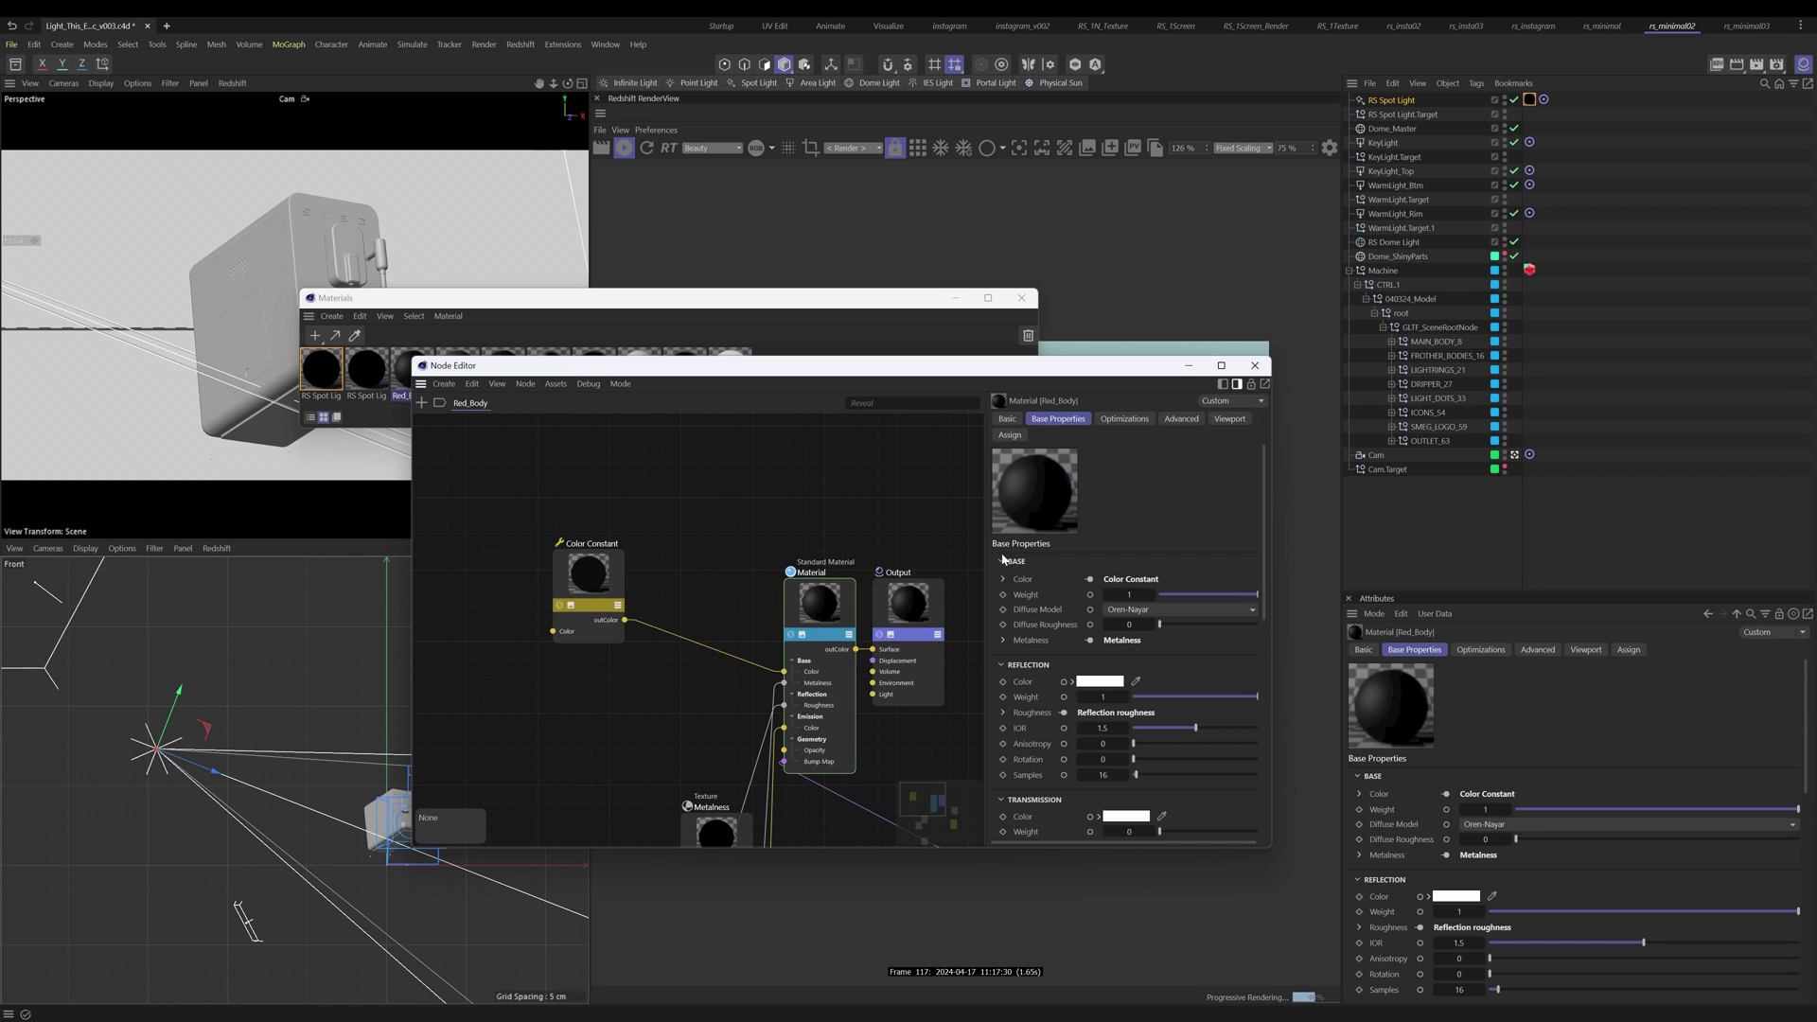
left_click(587, 579)
left_click_drag(879, 371, 647, 280)
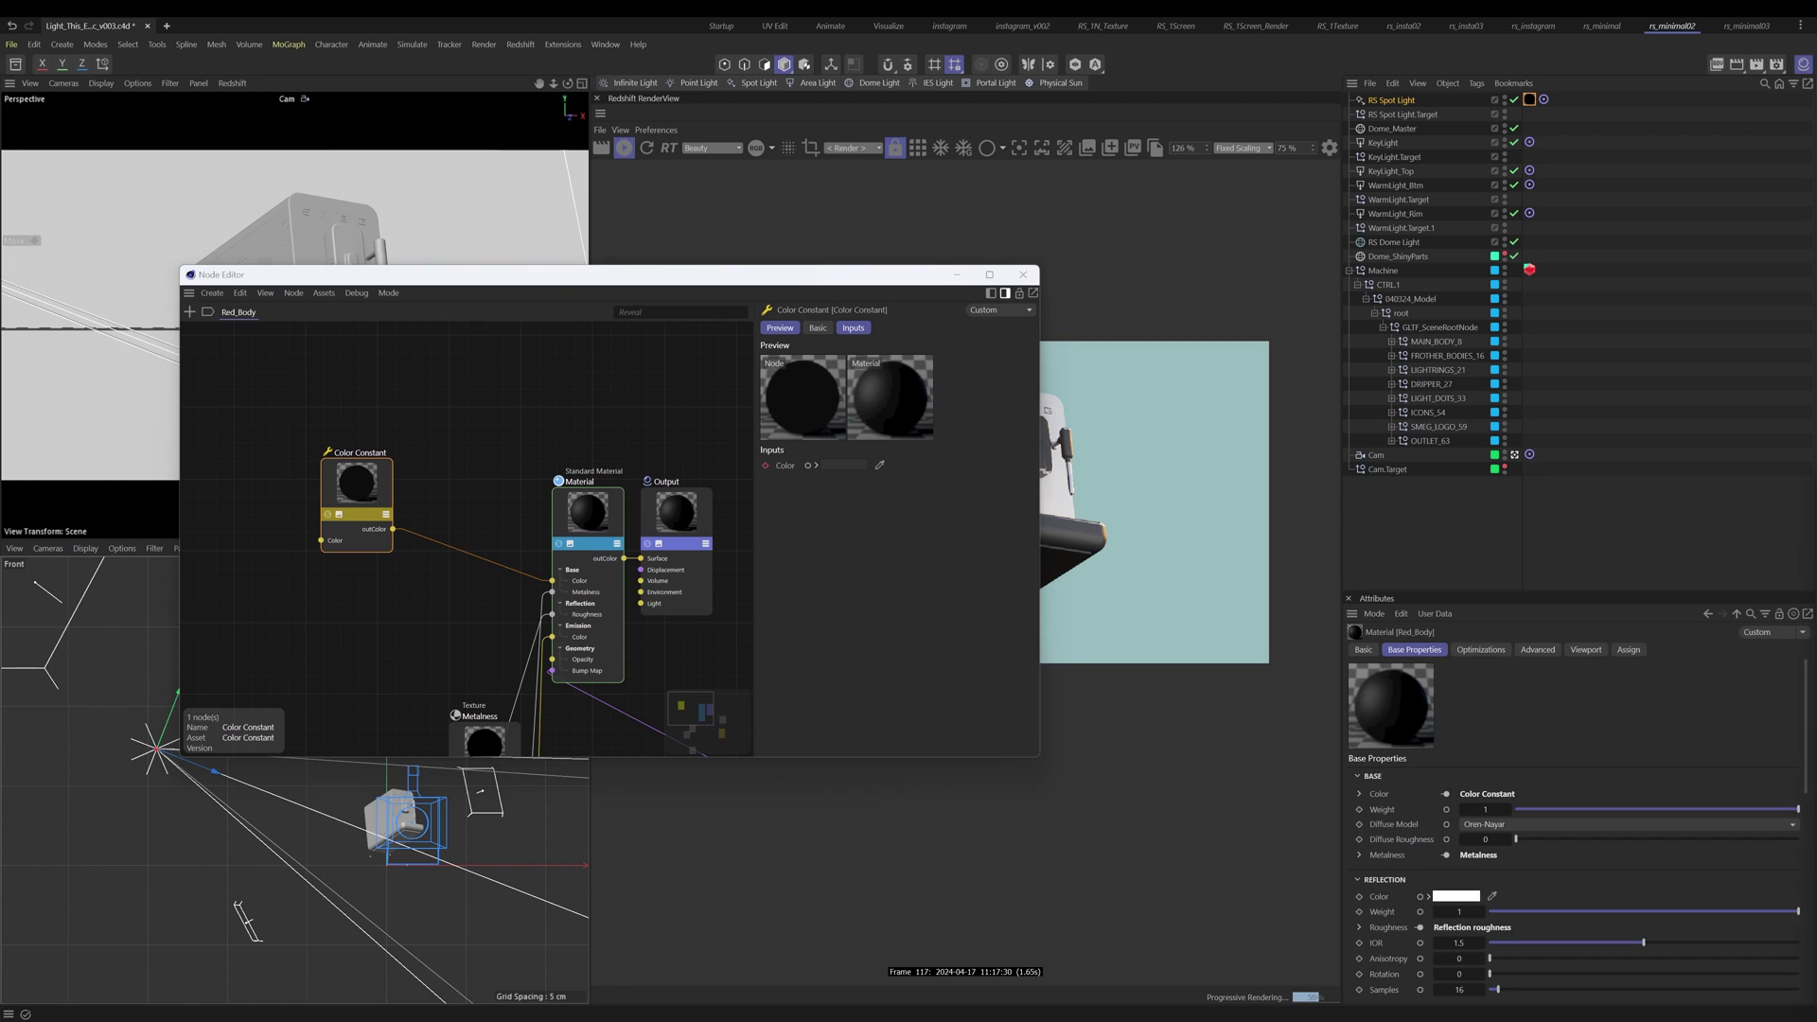
Step: Move the timeline to frame 123, ahead of the Color Constant keyframe, close the open editor windows and save the project
key("shift+F3")
left_click_drag(1344, 471, 1396, 425)
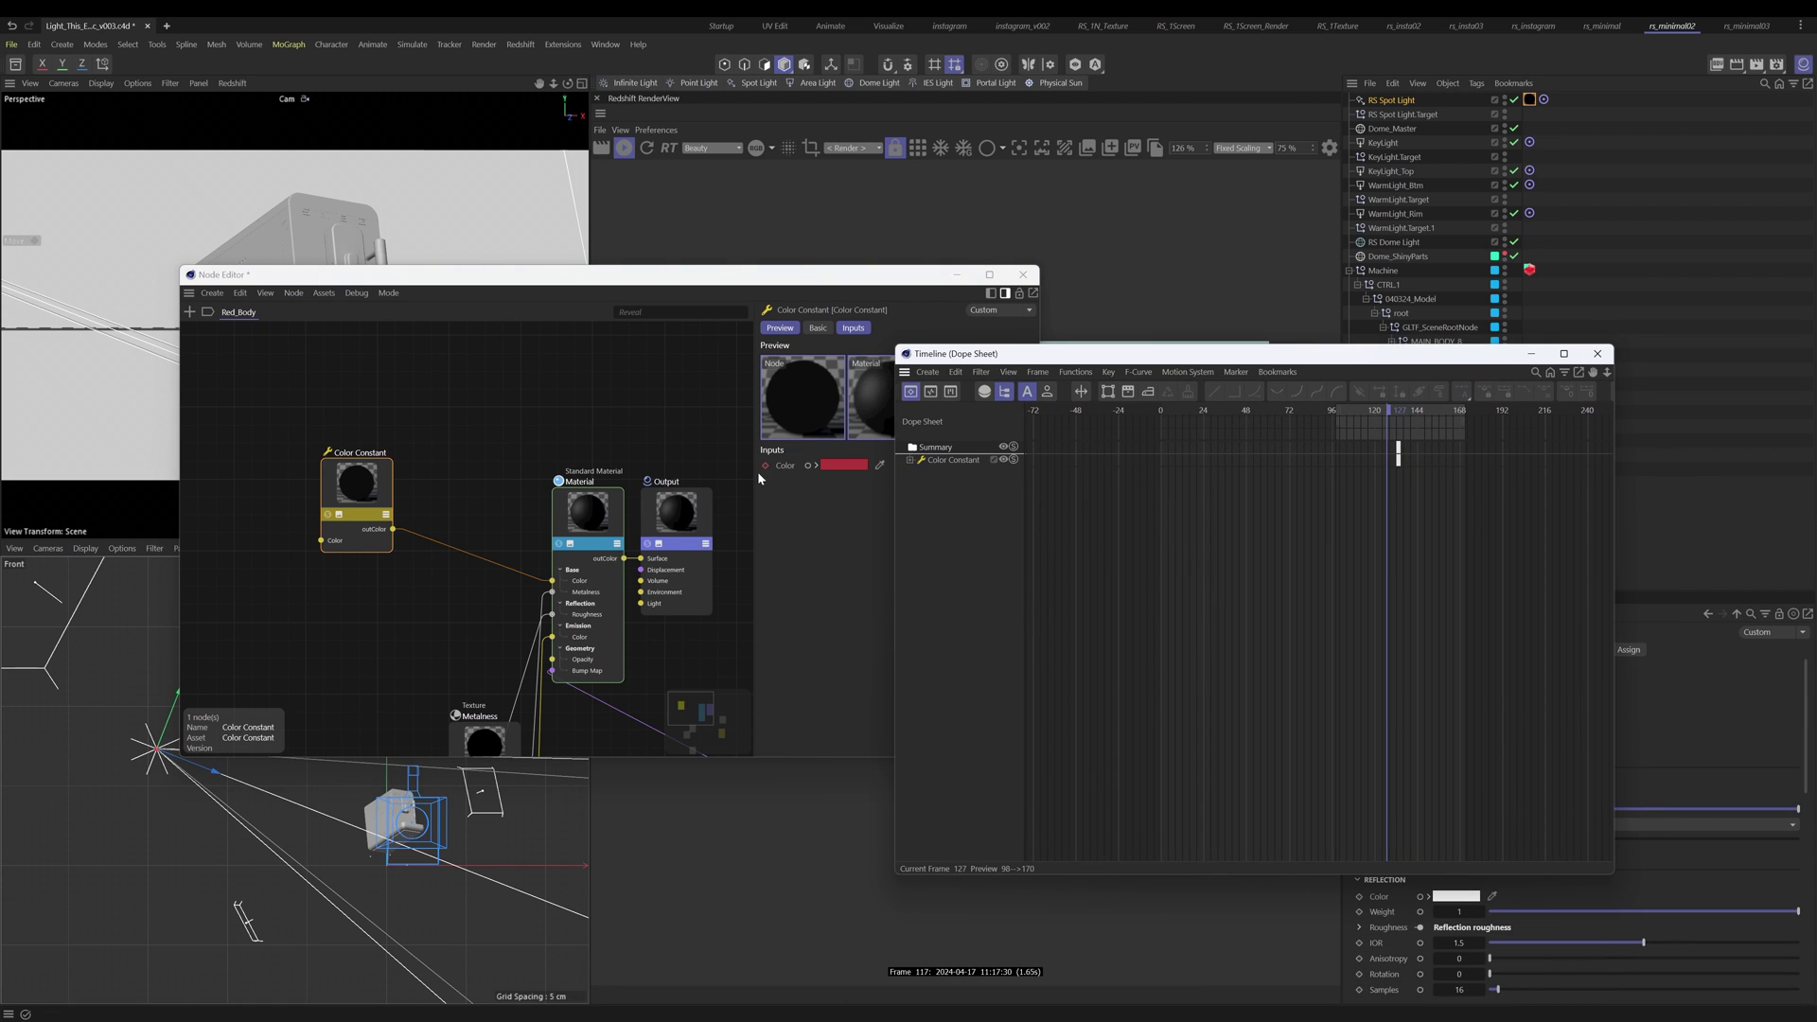
left_click(1421, 423)
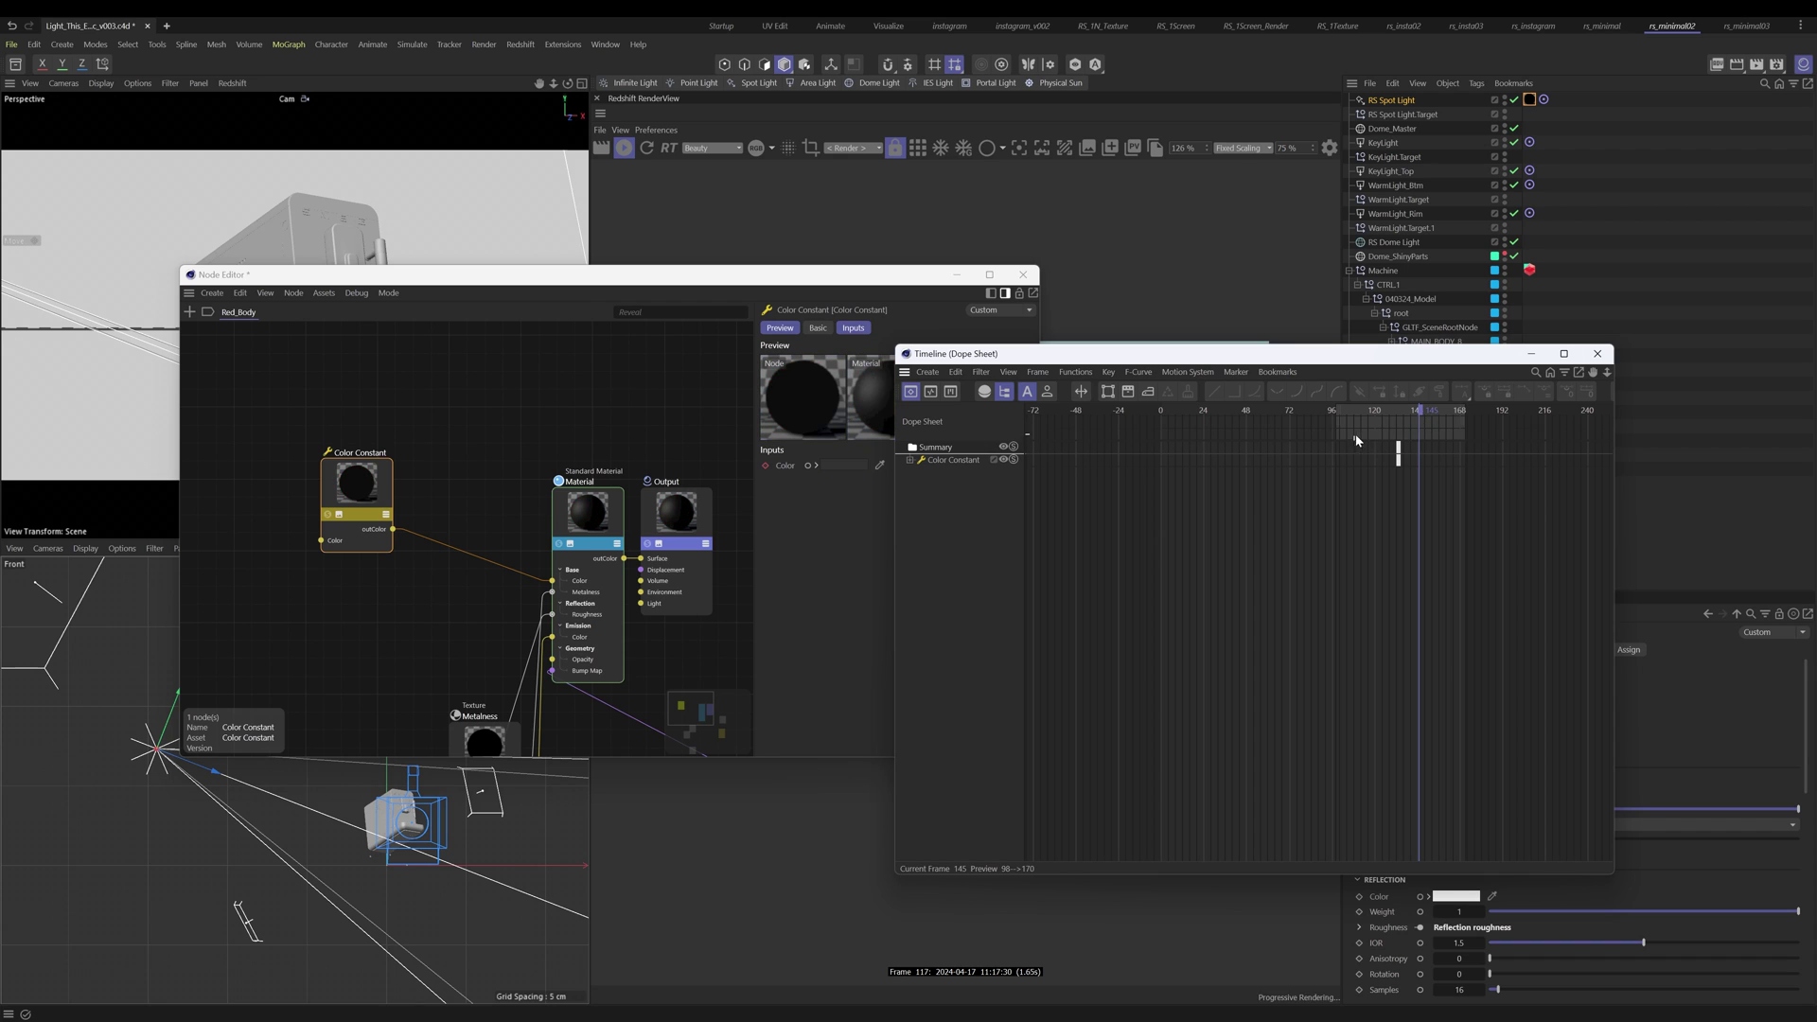
left_click(1381, 414)
left_click(1026, 277)
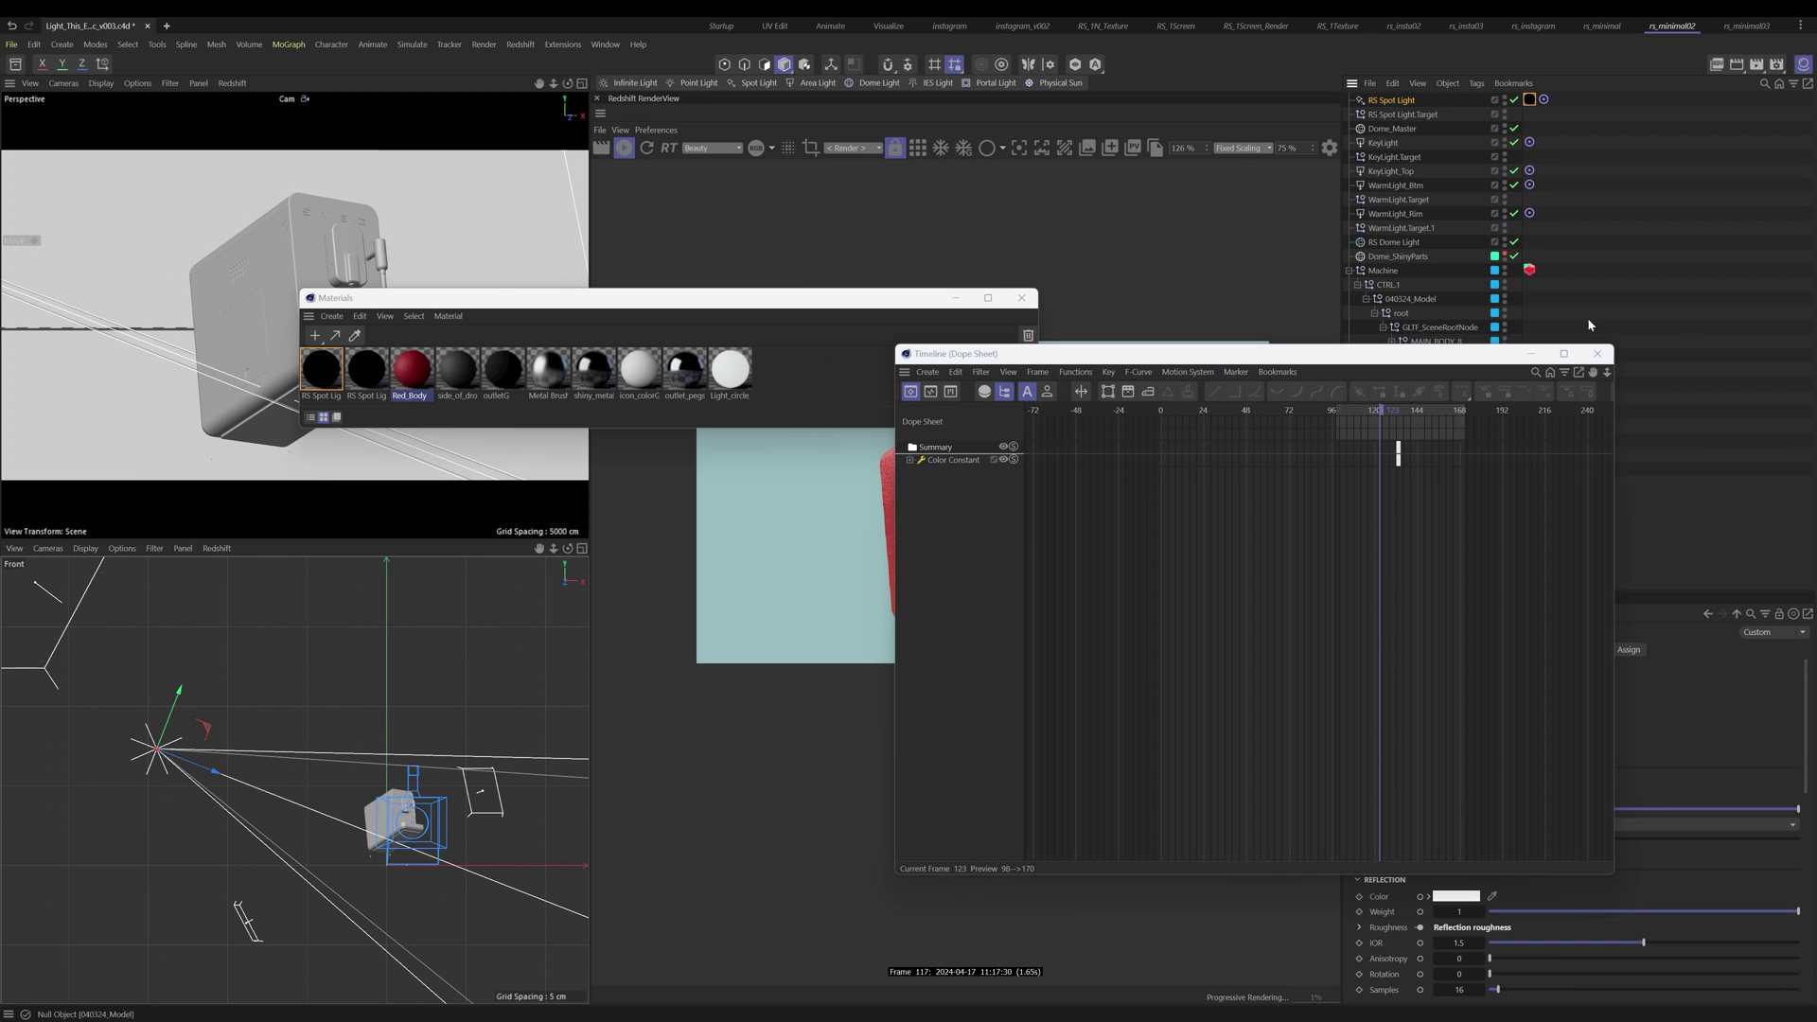
left_click(1598, 354)
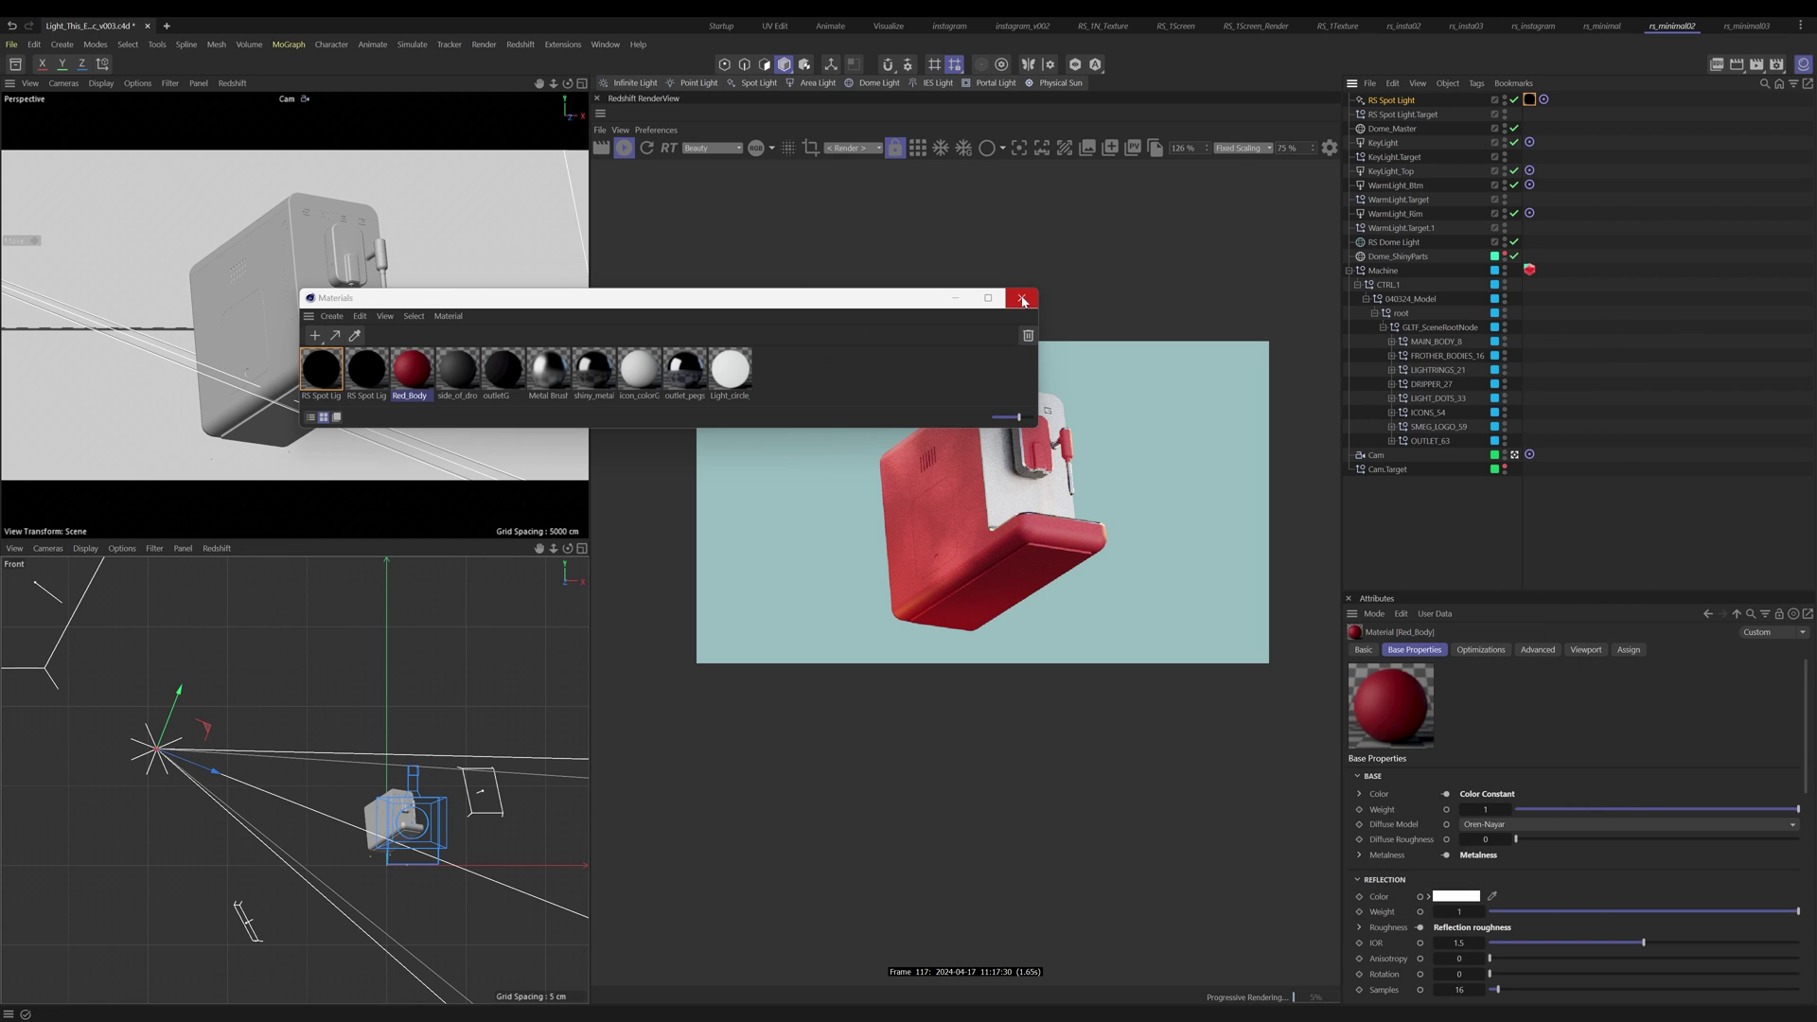
left_click(1022, 301)
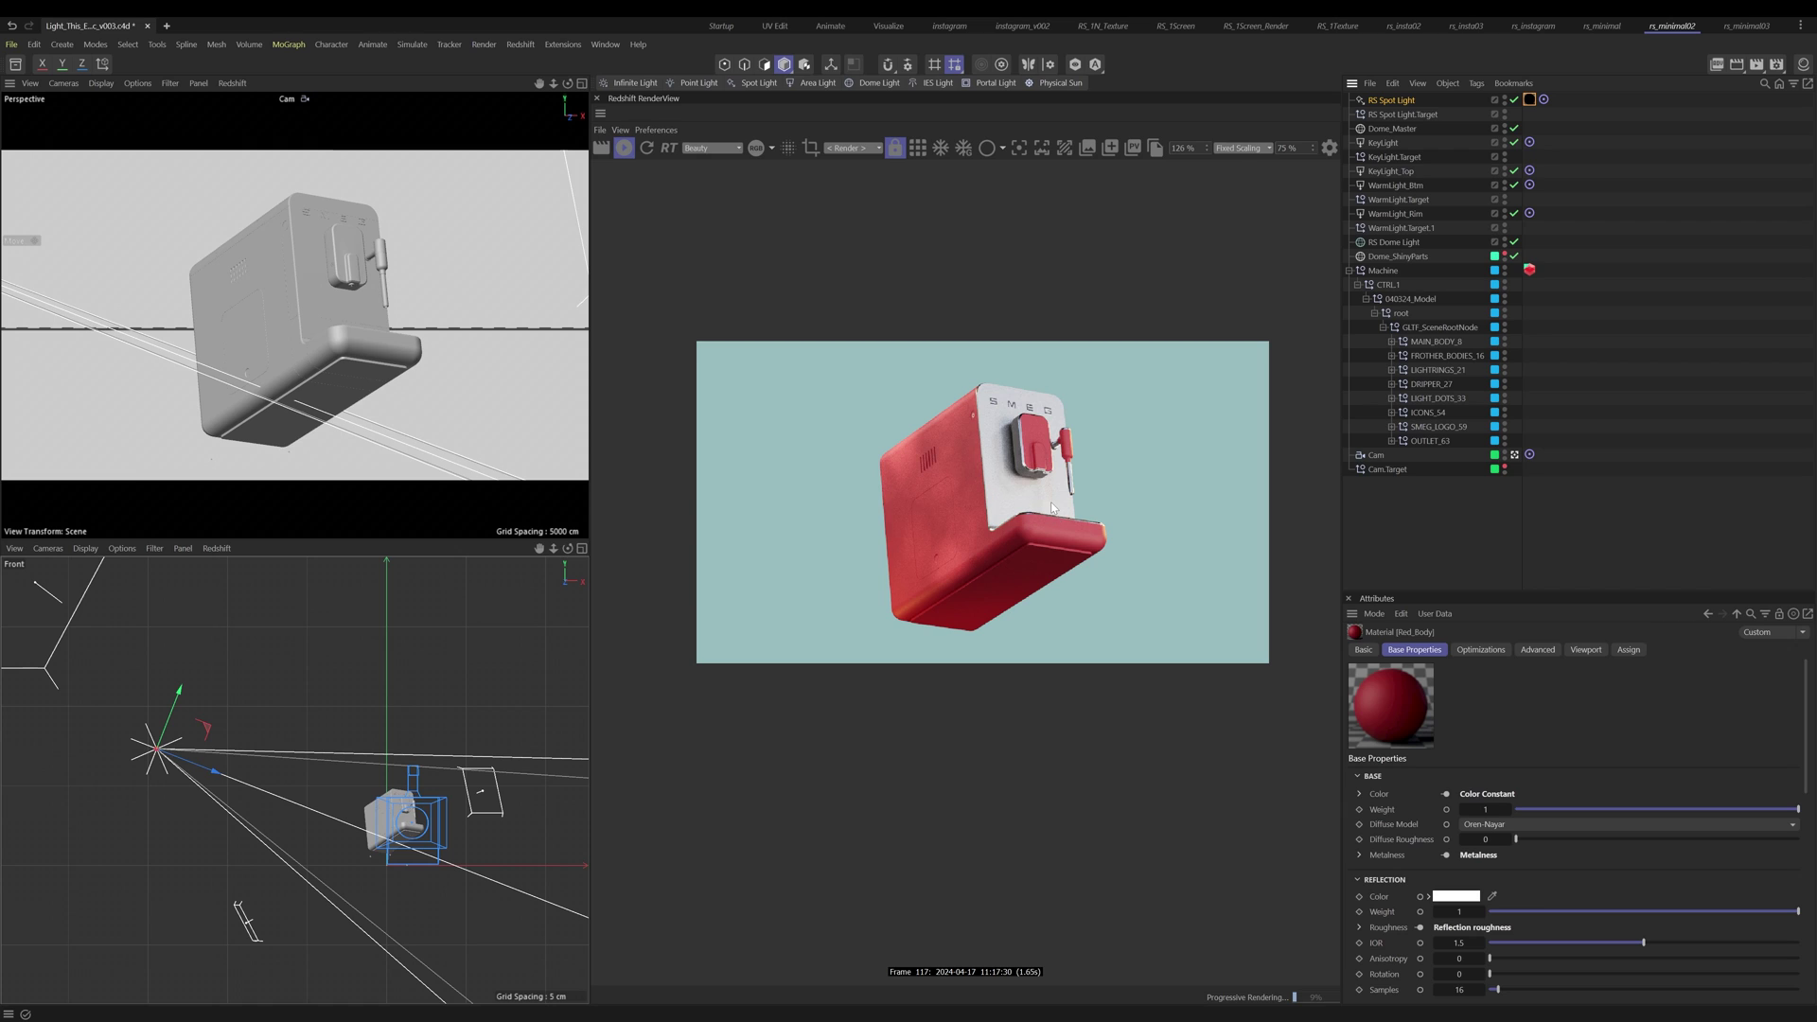
key("ctrl+s")
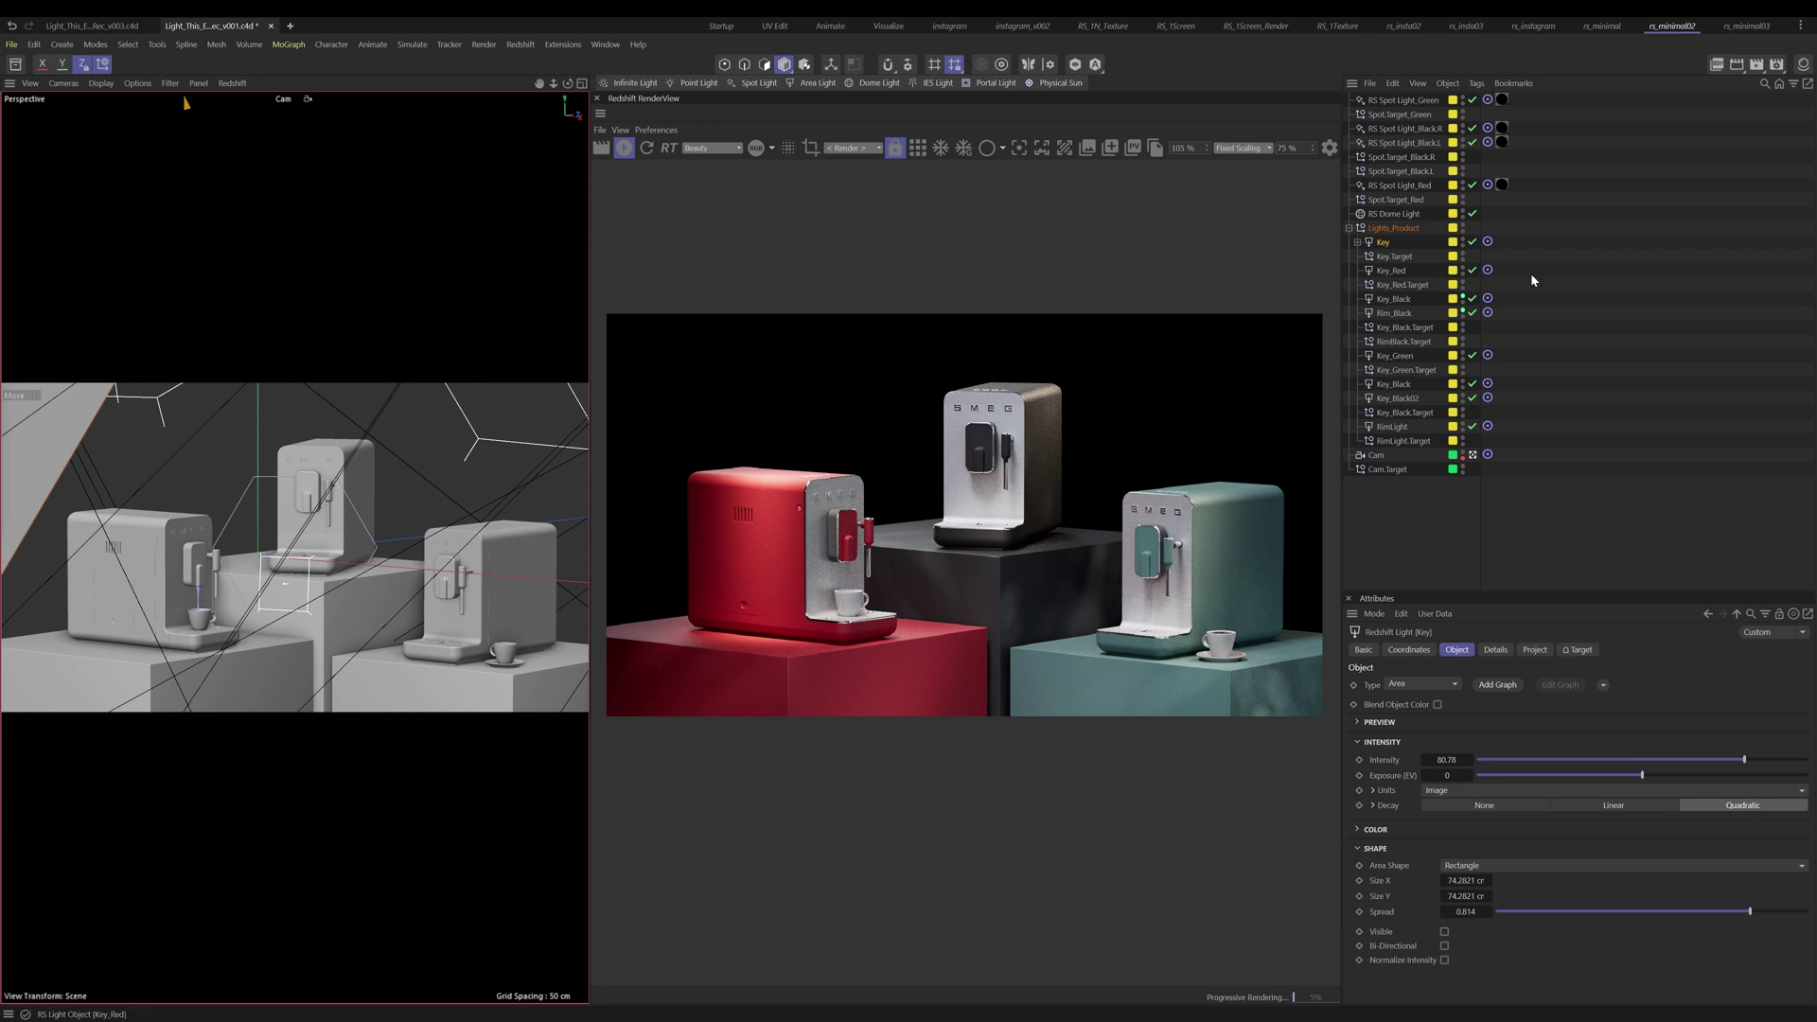
Step: In the three-machine scene, disable all the lights and enable only the Key light
left_click_drag(1473, 101, 1474, 427)
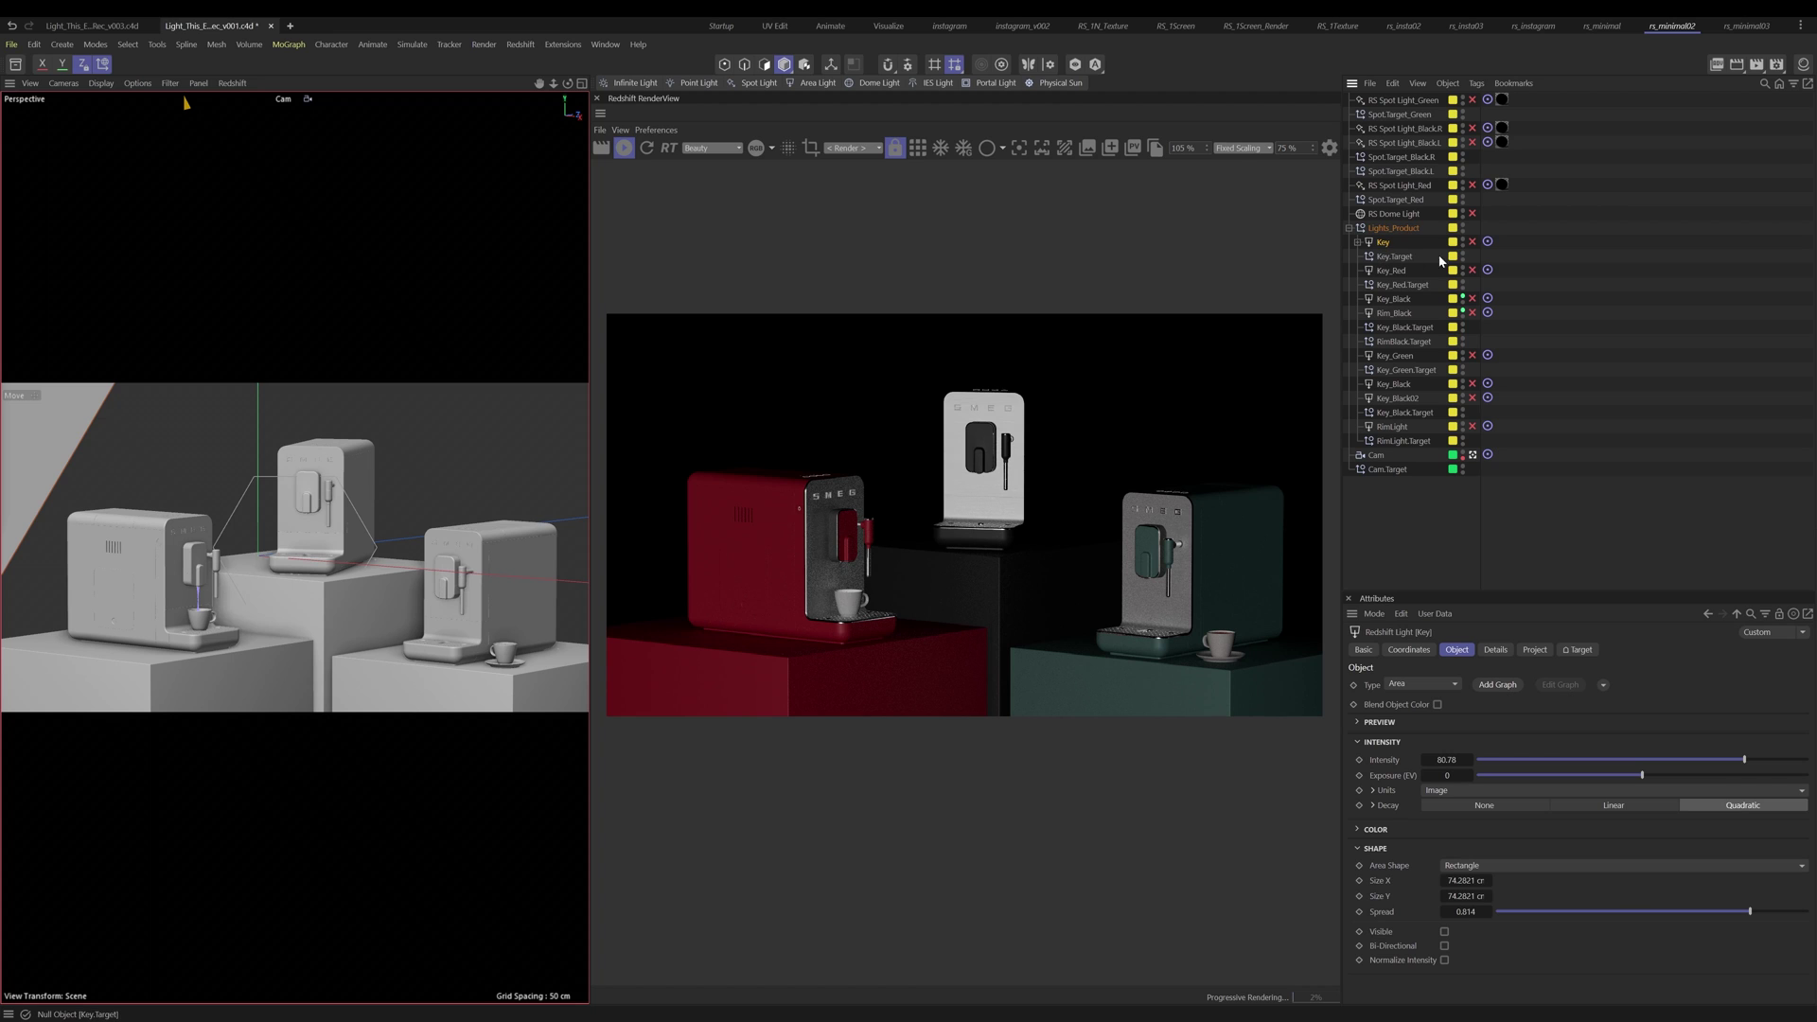
left_click(1473, 243)
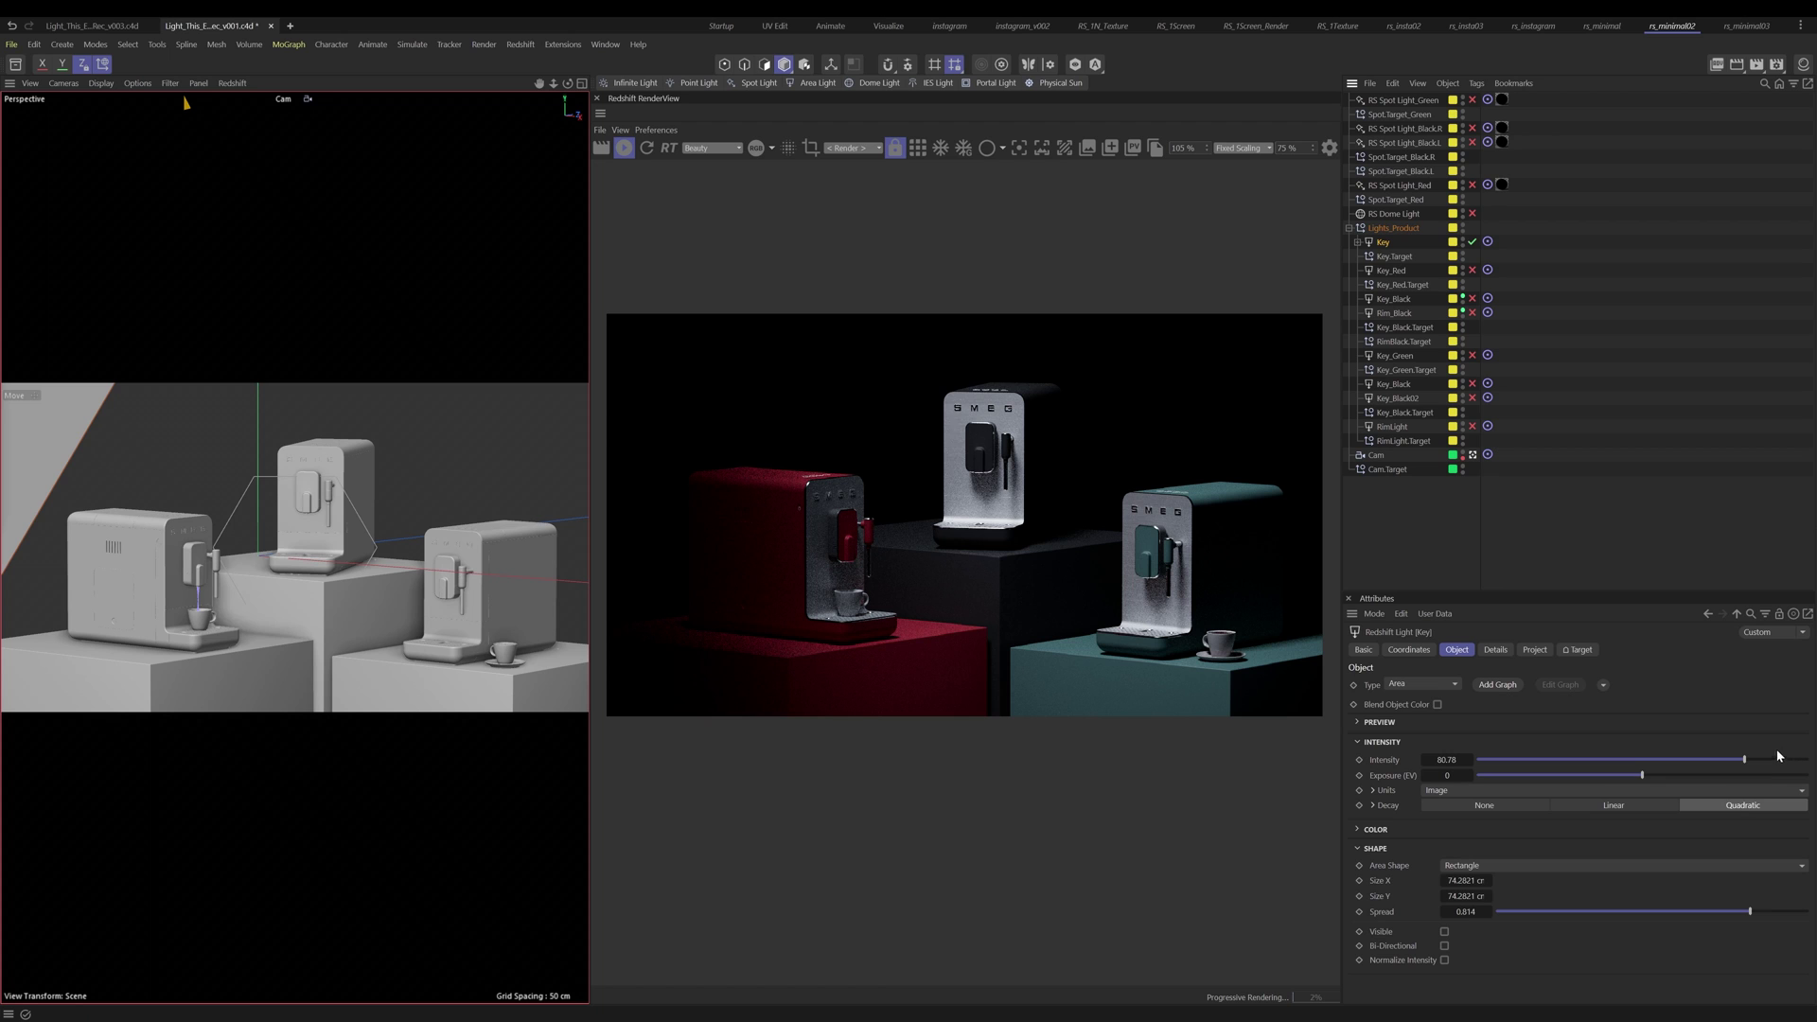
middle_click(377, 697)
left_click_drag(430, 568, 479, 643, "alt")
middle_click(252, 568)
Step: Enable the Key_Red light and show it in the additional perspective view
left_click(1393, 272)
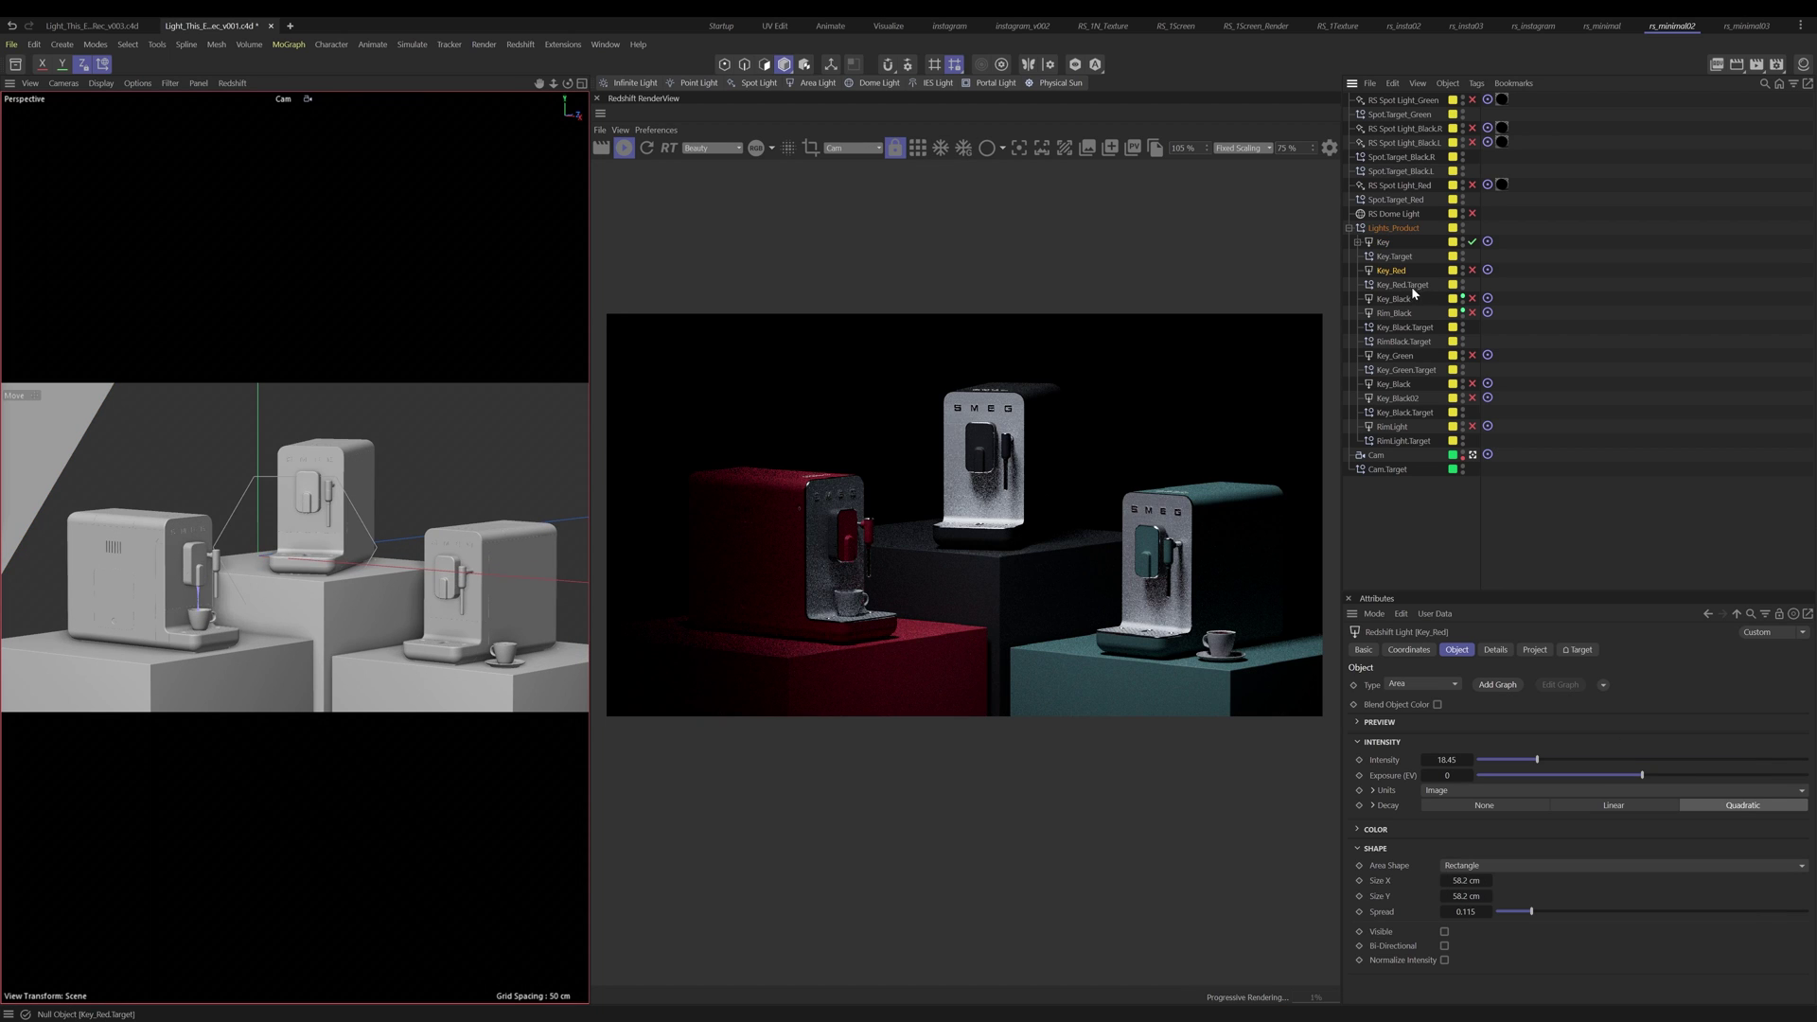
left_click(1473, 269)
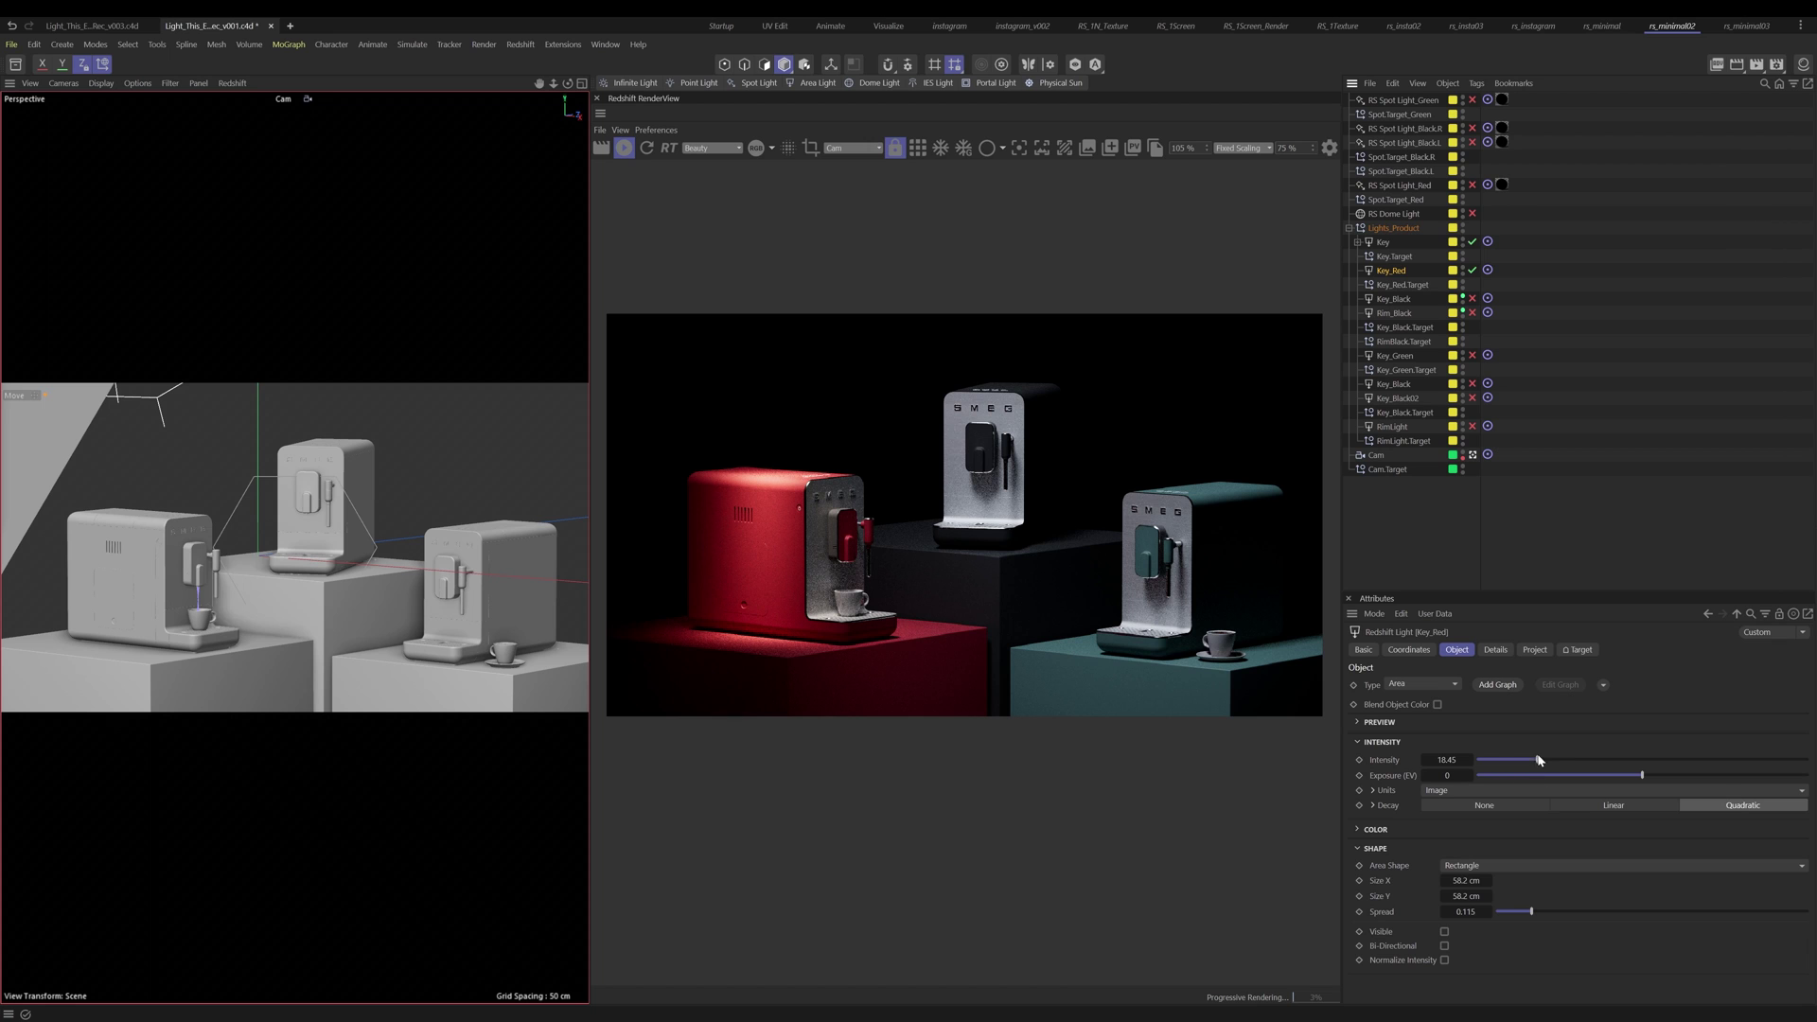
middle_click(268, 664)
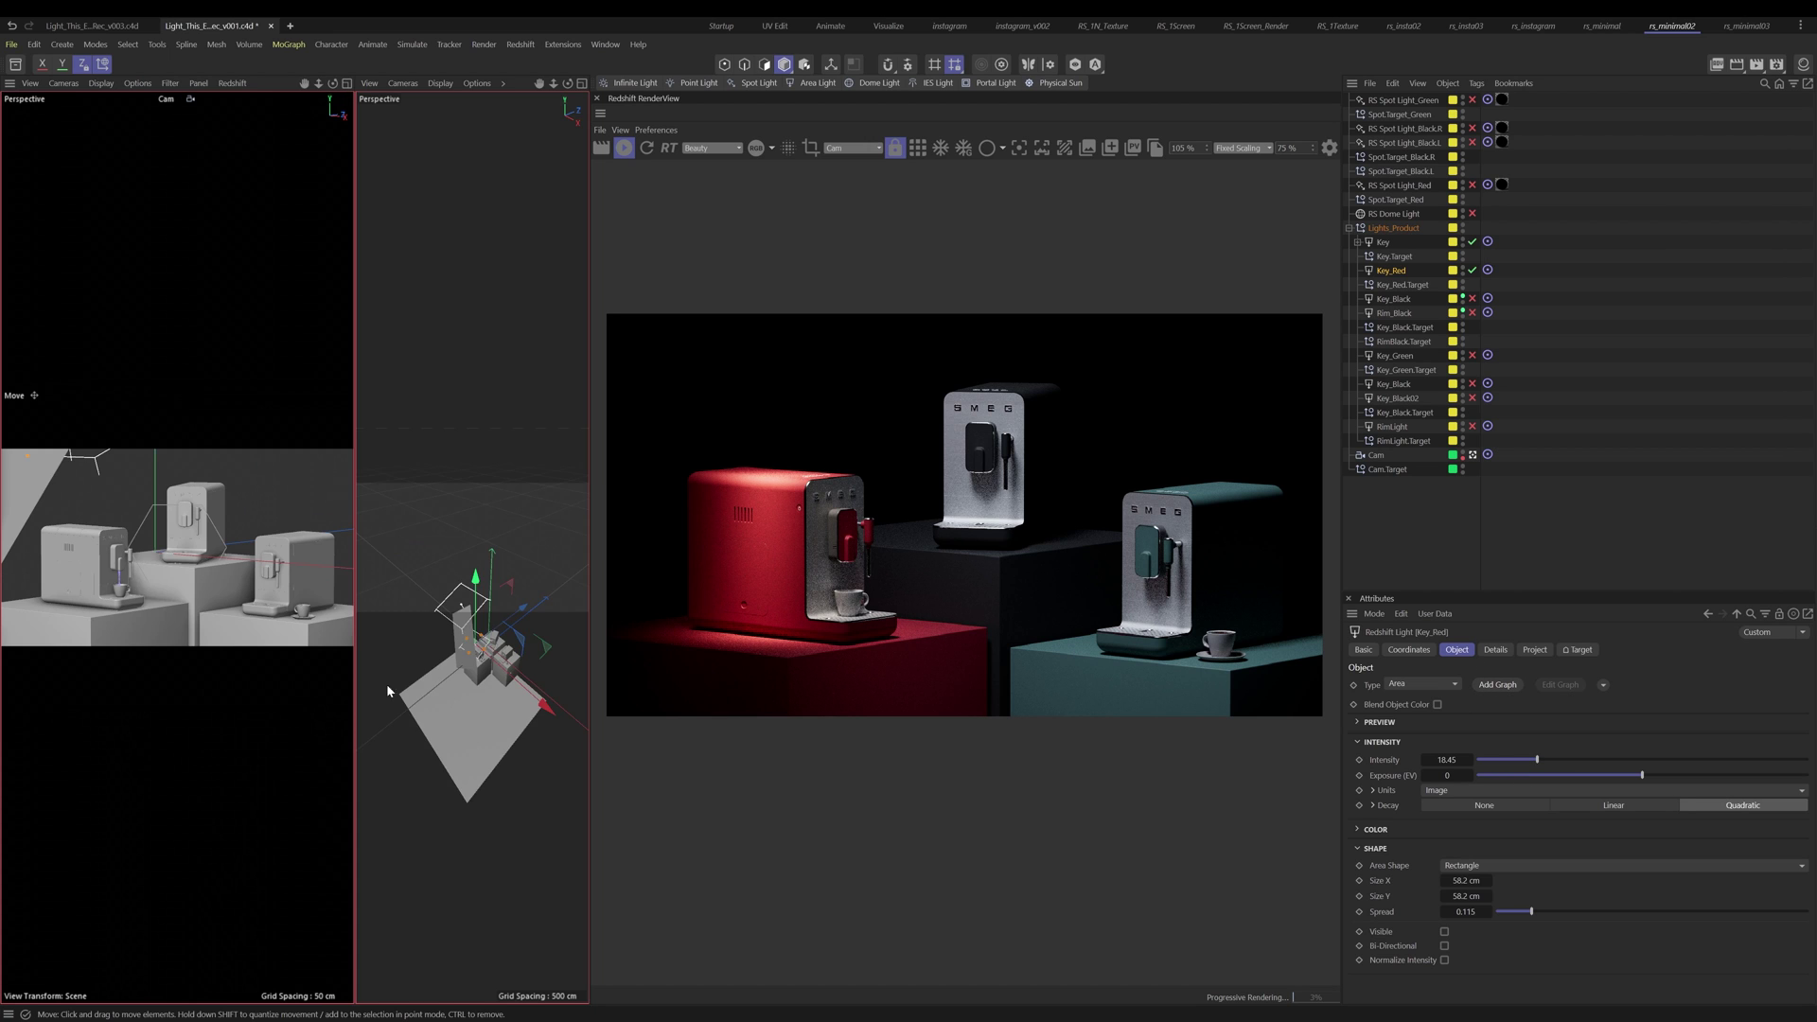
Step: Show the Key_Red light above the machines in the additional perspective view and disable the Key light to isolate Key_Red
left_click_drag(472, 657, 423, 620, "alt")
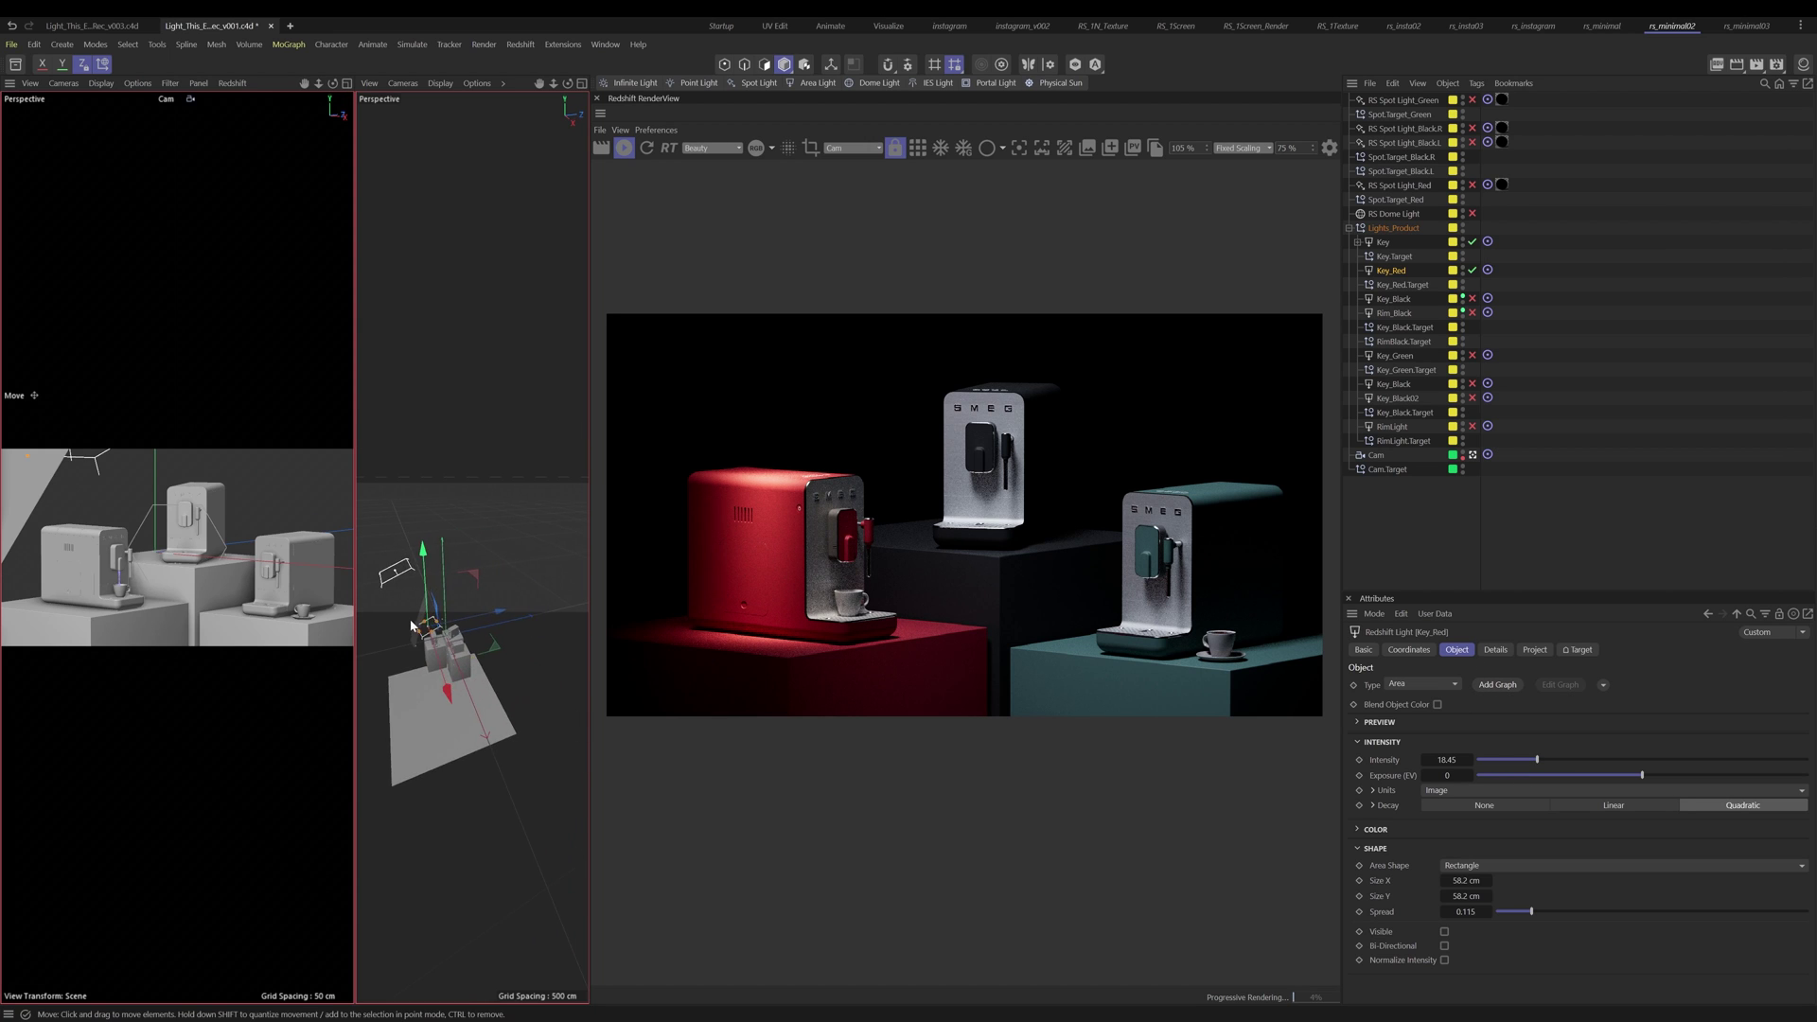
scroll(465, 624, "up", 6)
mouse_move(505, 685)
left_mouse_down("alt")
mouse_move(566, 695)
mouse_move(510, 695)
left_mouse_up("alt")
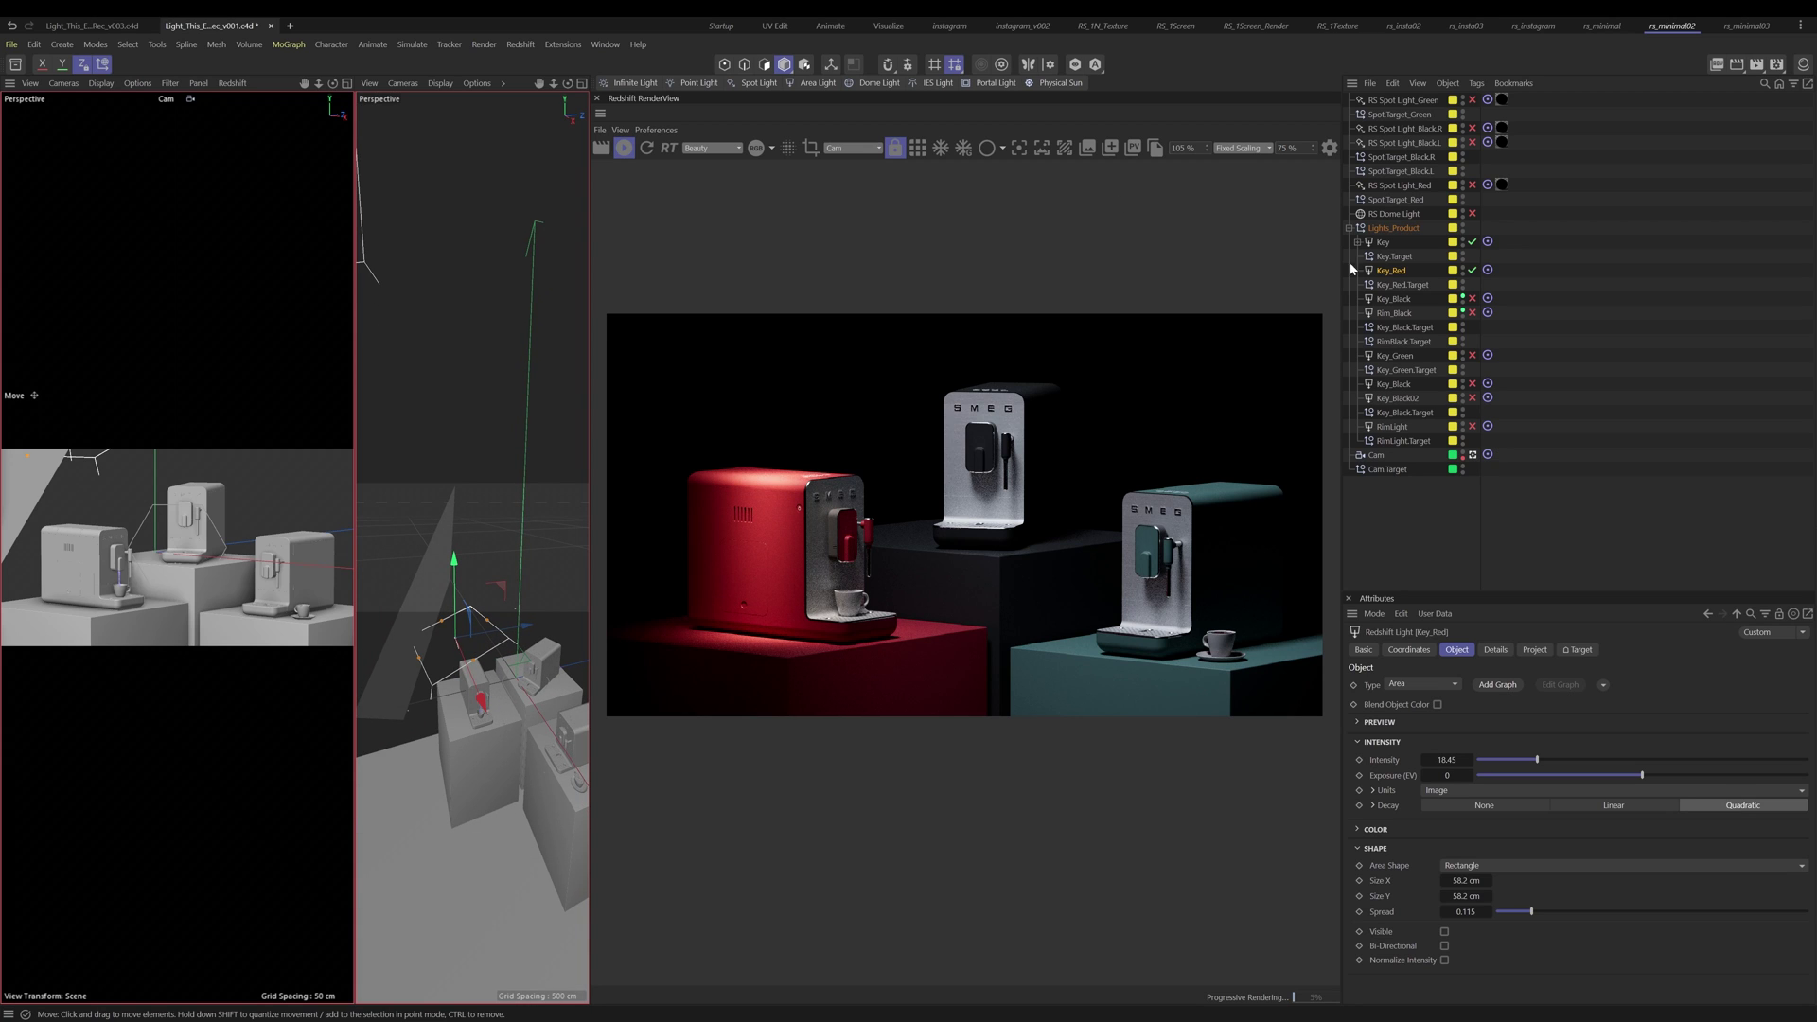
left_click(1473, 242)
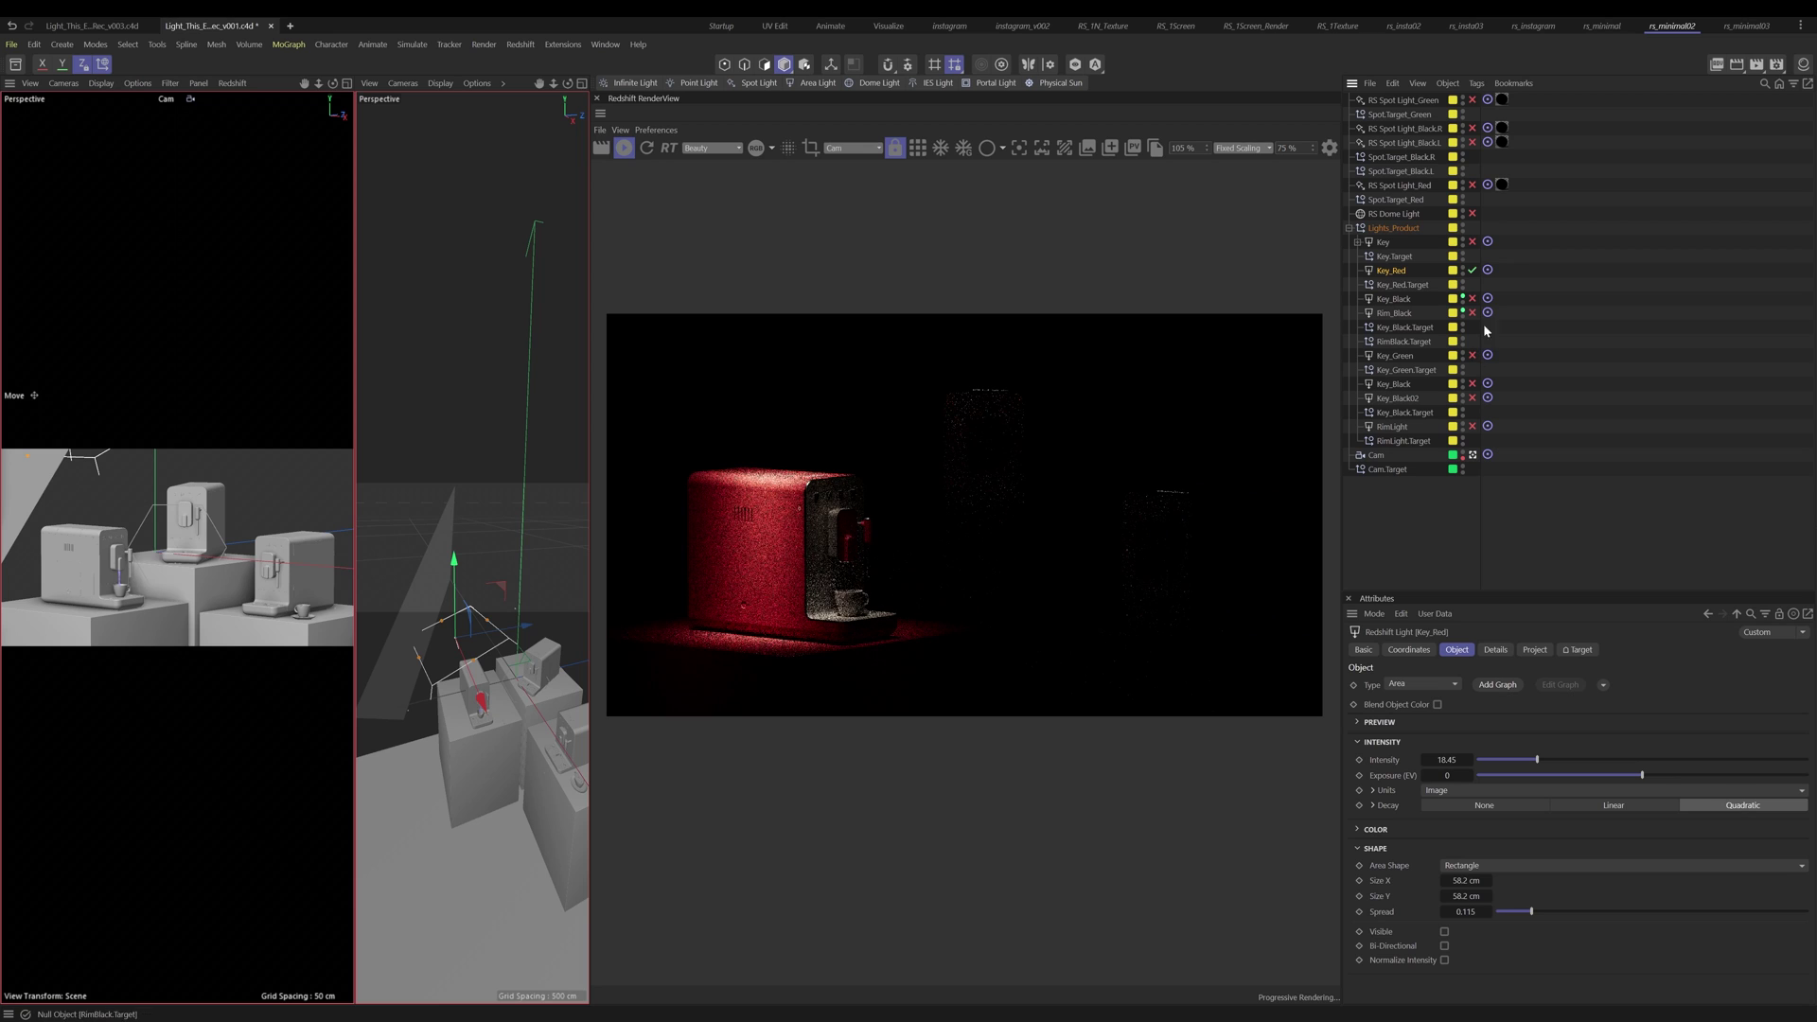
Step: Enable the first Key_Black light and disable Key_Red so that only Key_Black lights the scene
left_click(1473, 310)
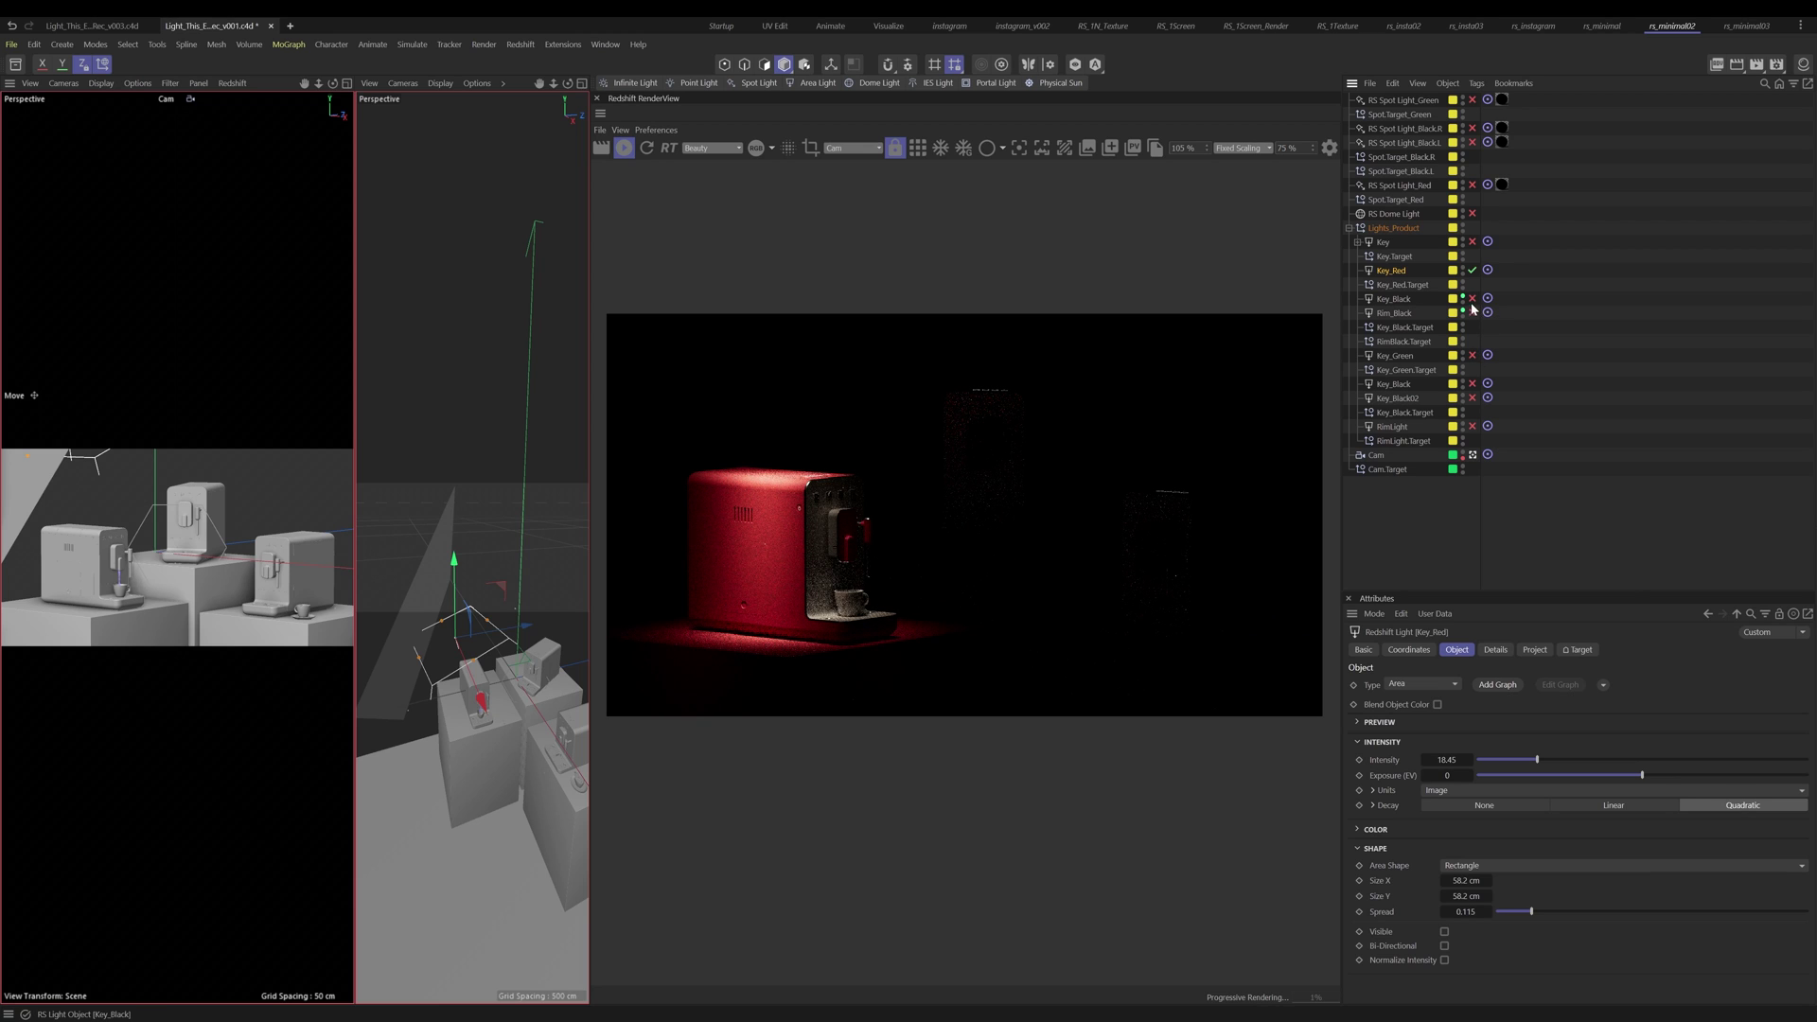
left_click(1473, 299)
left_click(1473, 270)
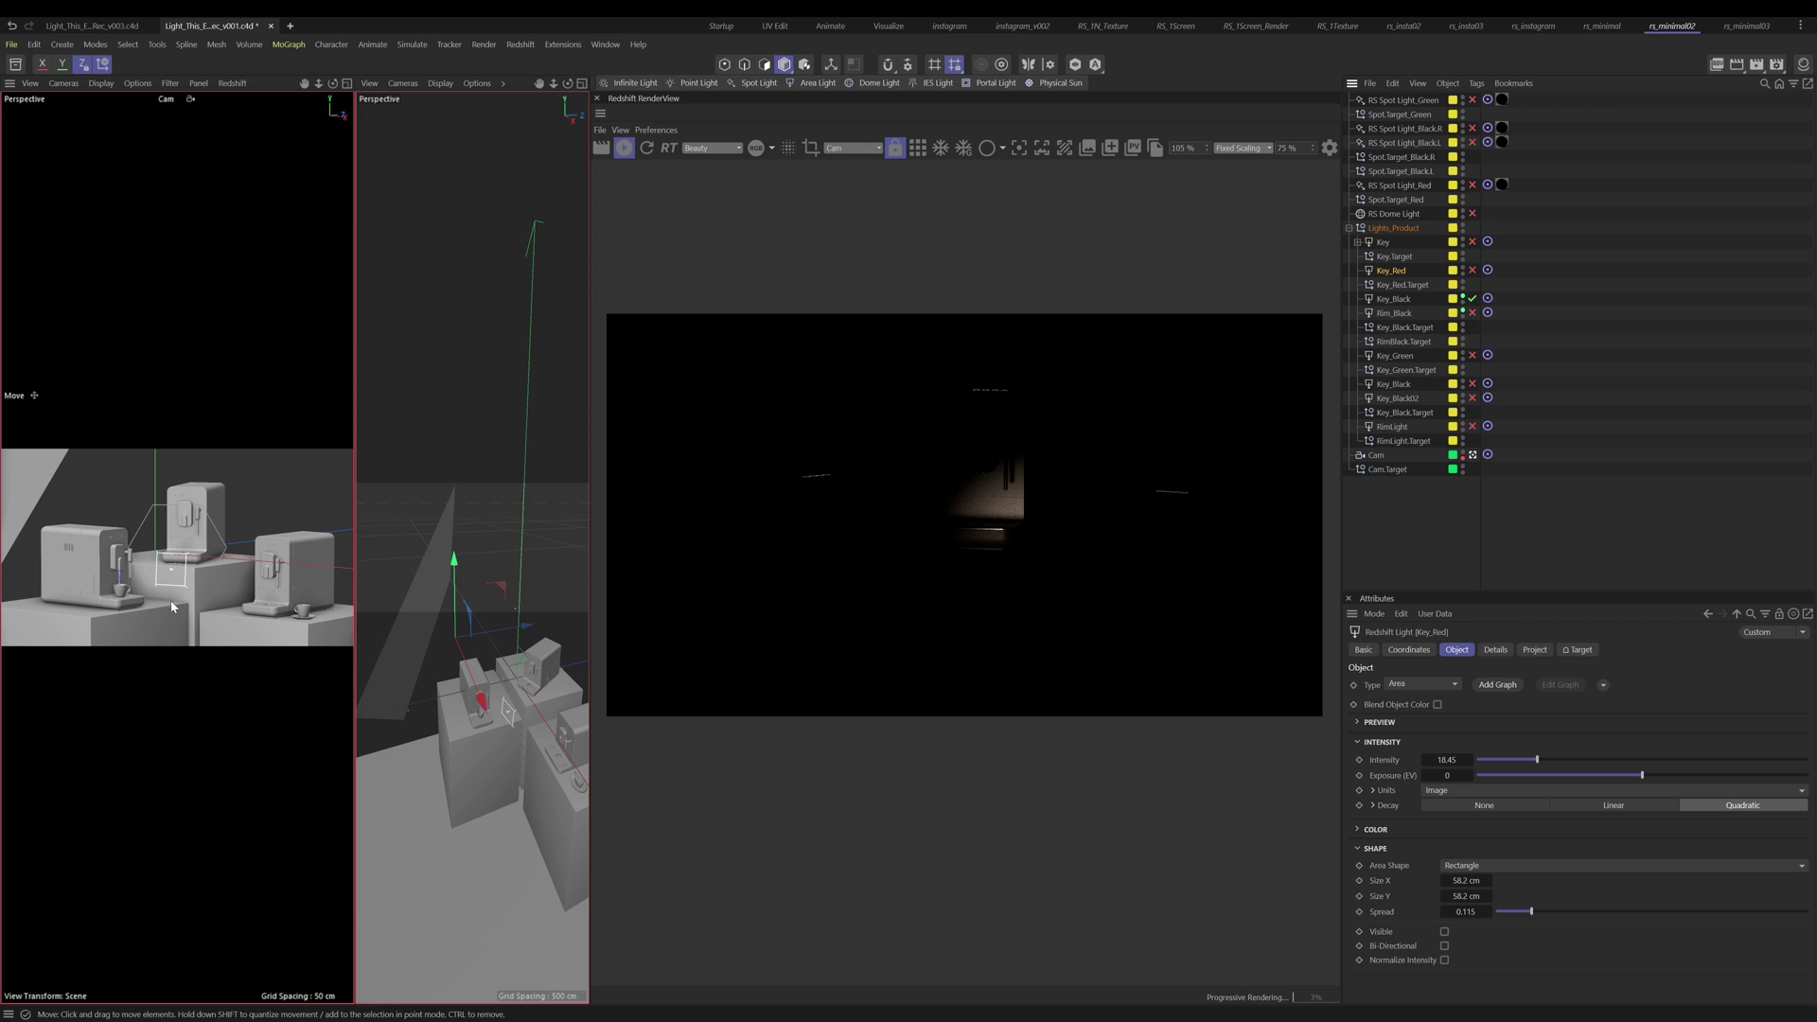
Step: Open the Timeline (Dope Sheet), move to a different frame of the camera animation and close the timeline window
left_click(603, 46)
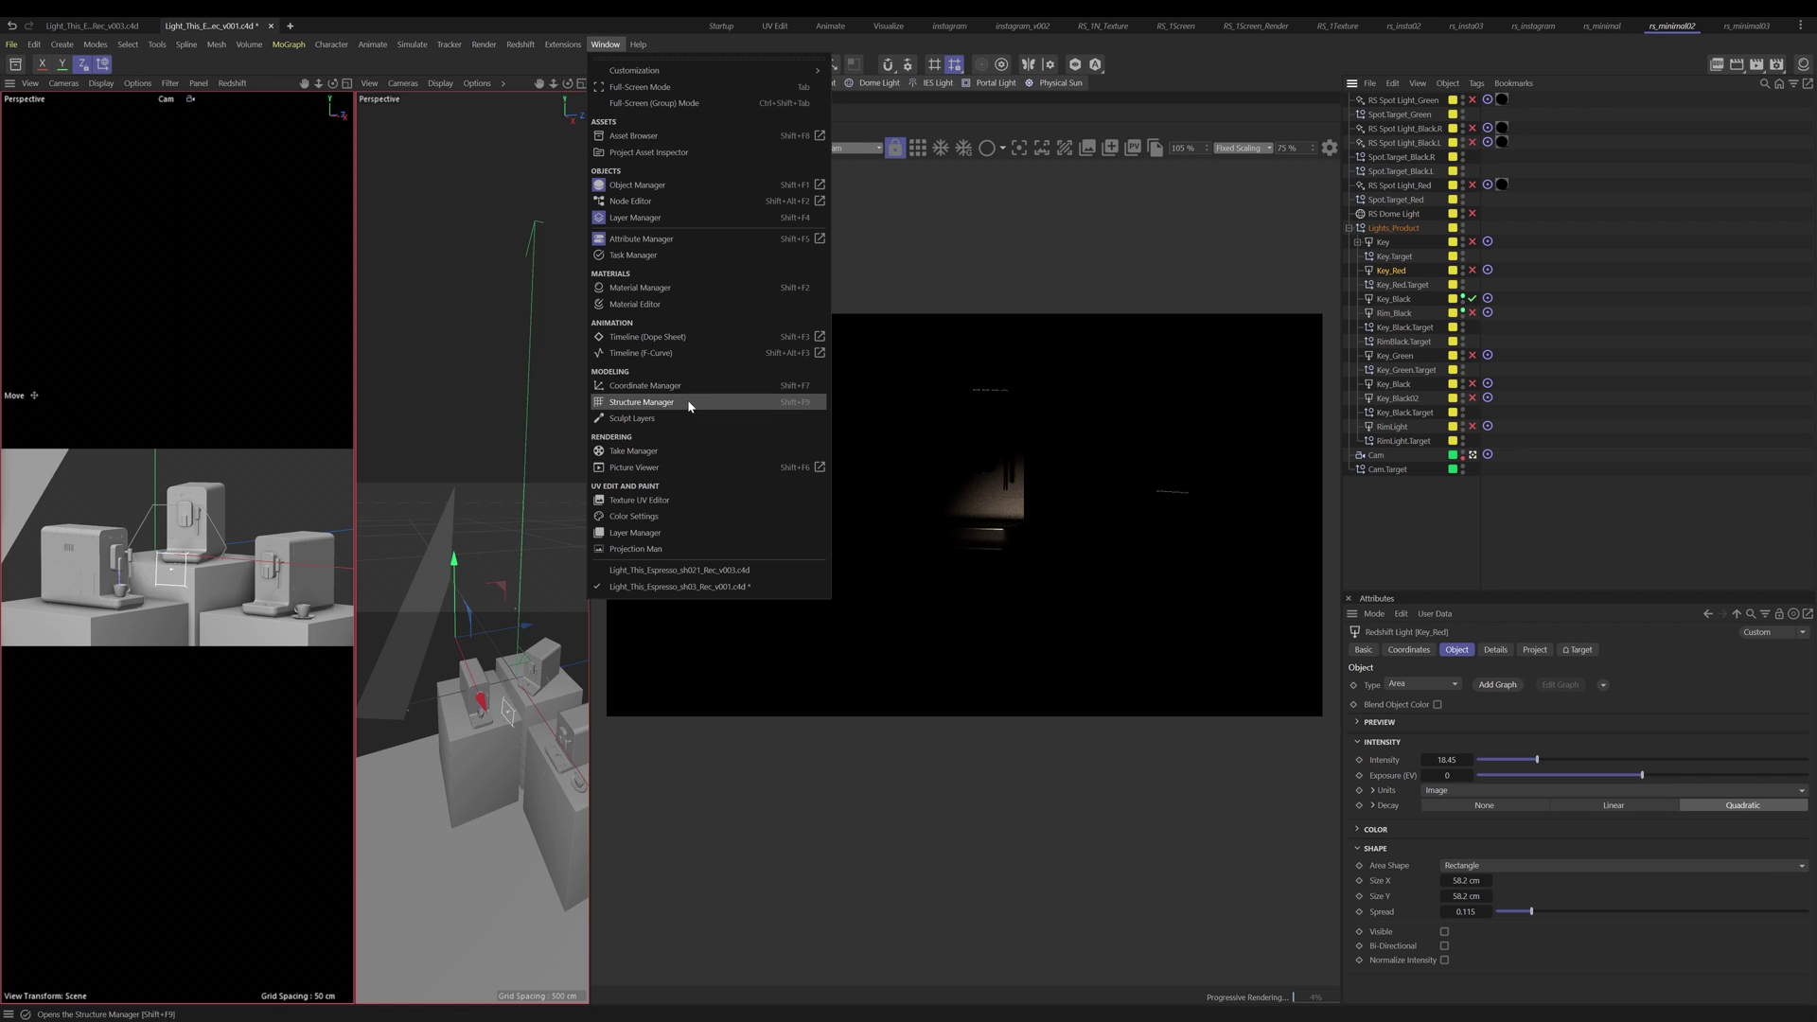
left_click(681, 339)
left_click_drag(835, 235, 1190, 414)
left_click_drag(1190, 345, 1816, 502)
left_click_drag(1622, 394, 1816, 312)
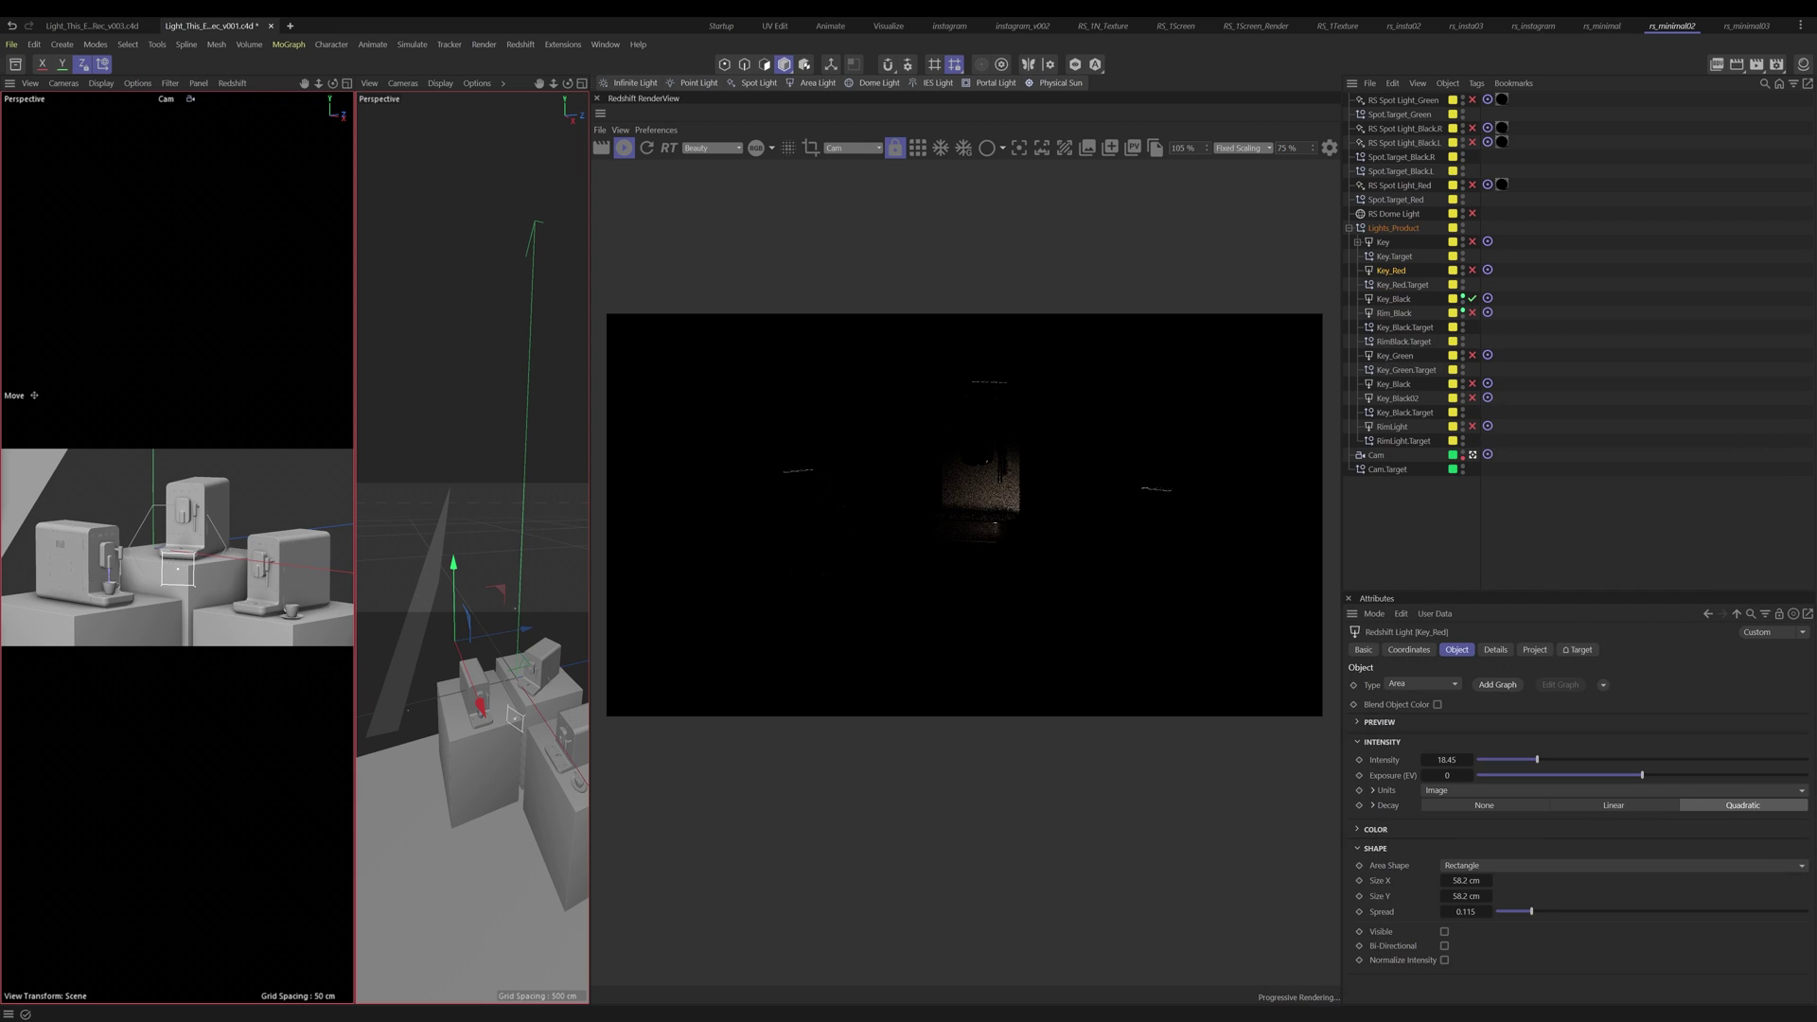
Step: Select the first Key_Black light and enable the Rim_Black light alongside it
left_click(1395, 303)
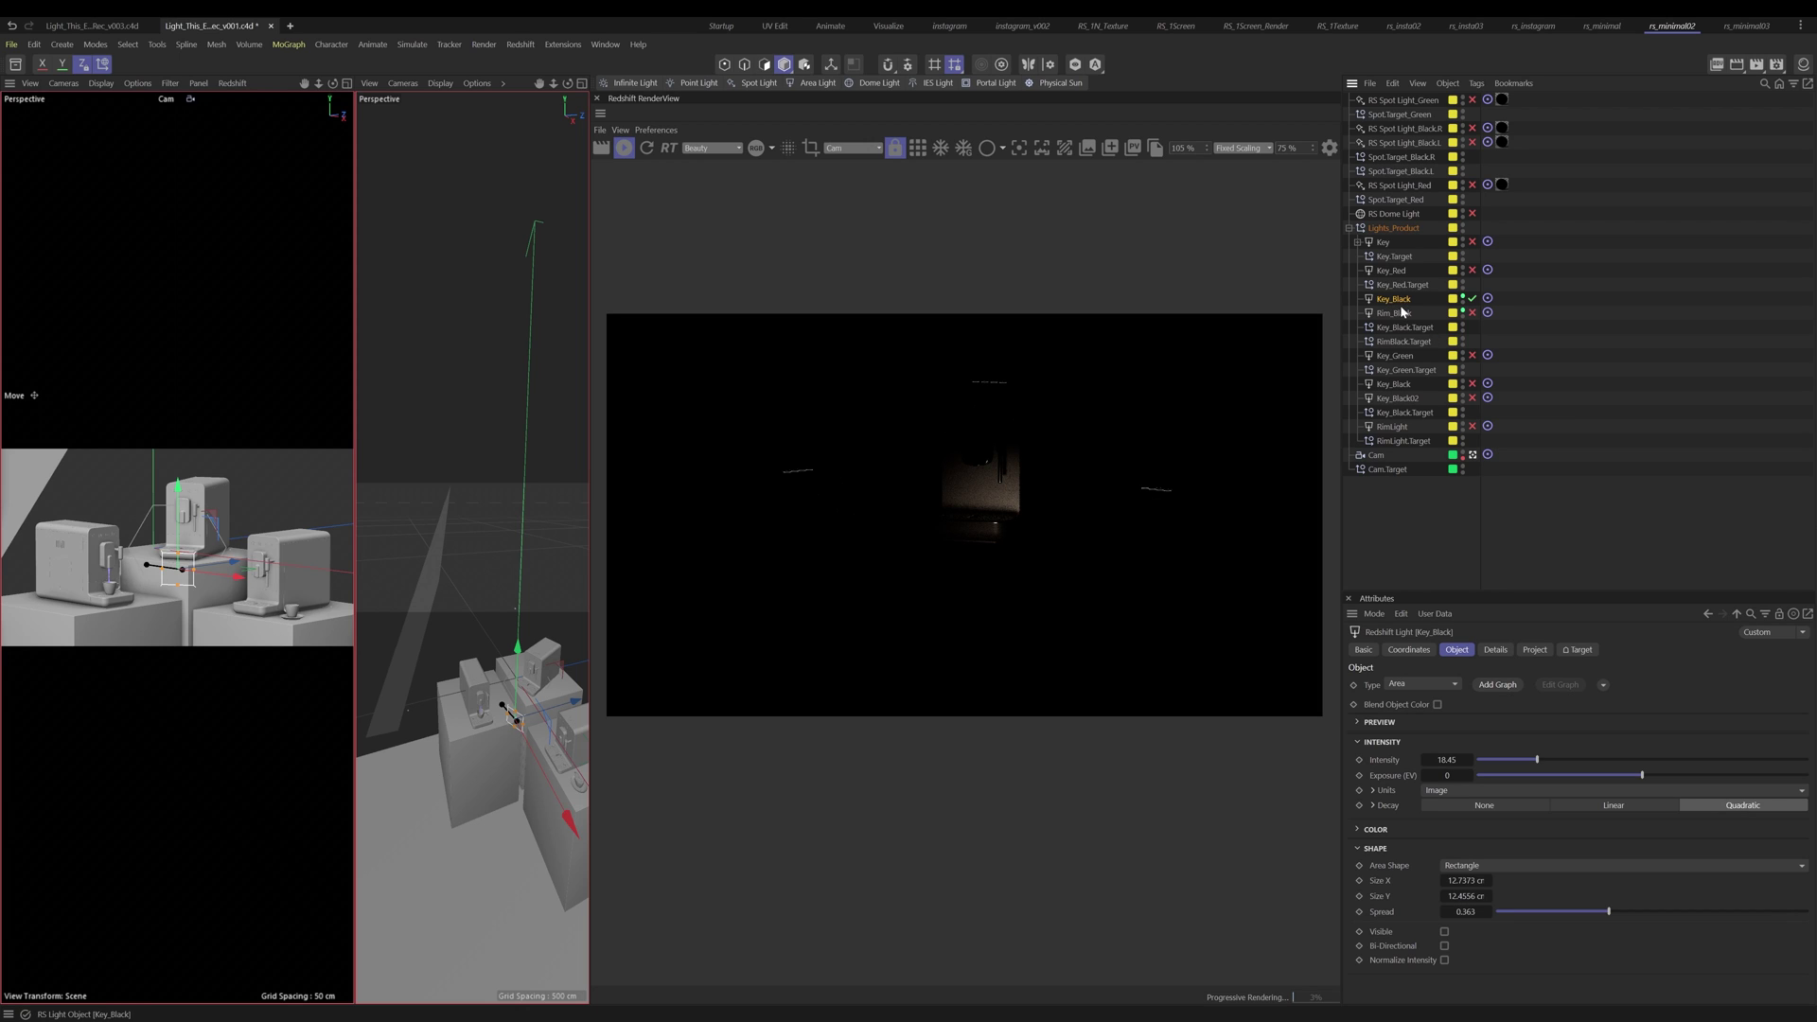
left_click(1473, 312)
left_click(1473, 313)
left_click(1473, 312)
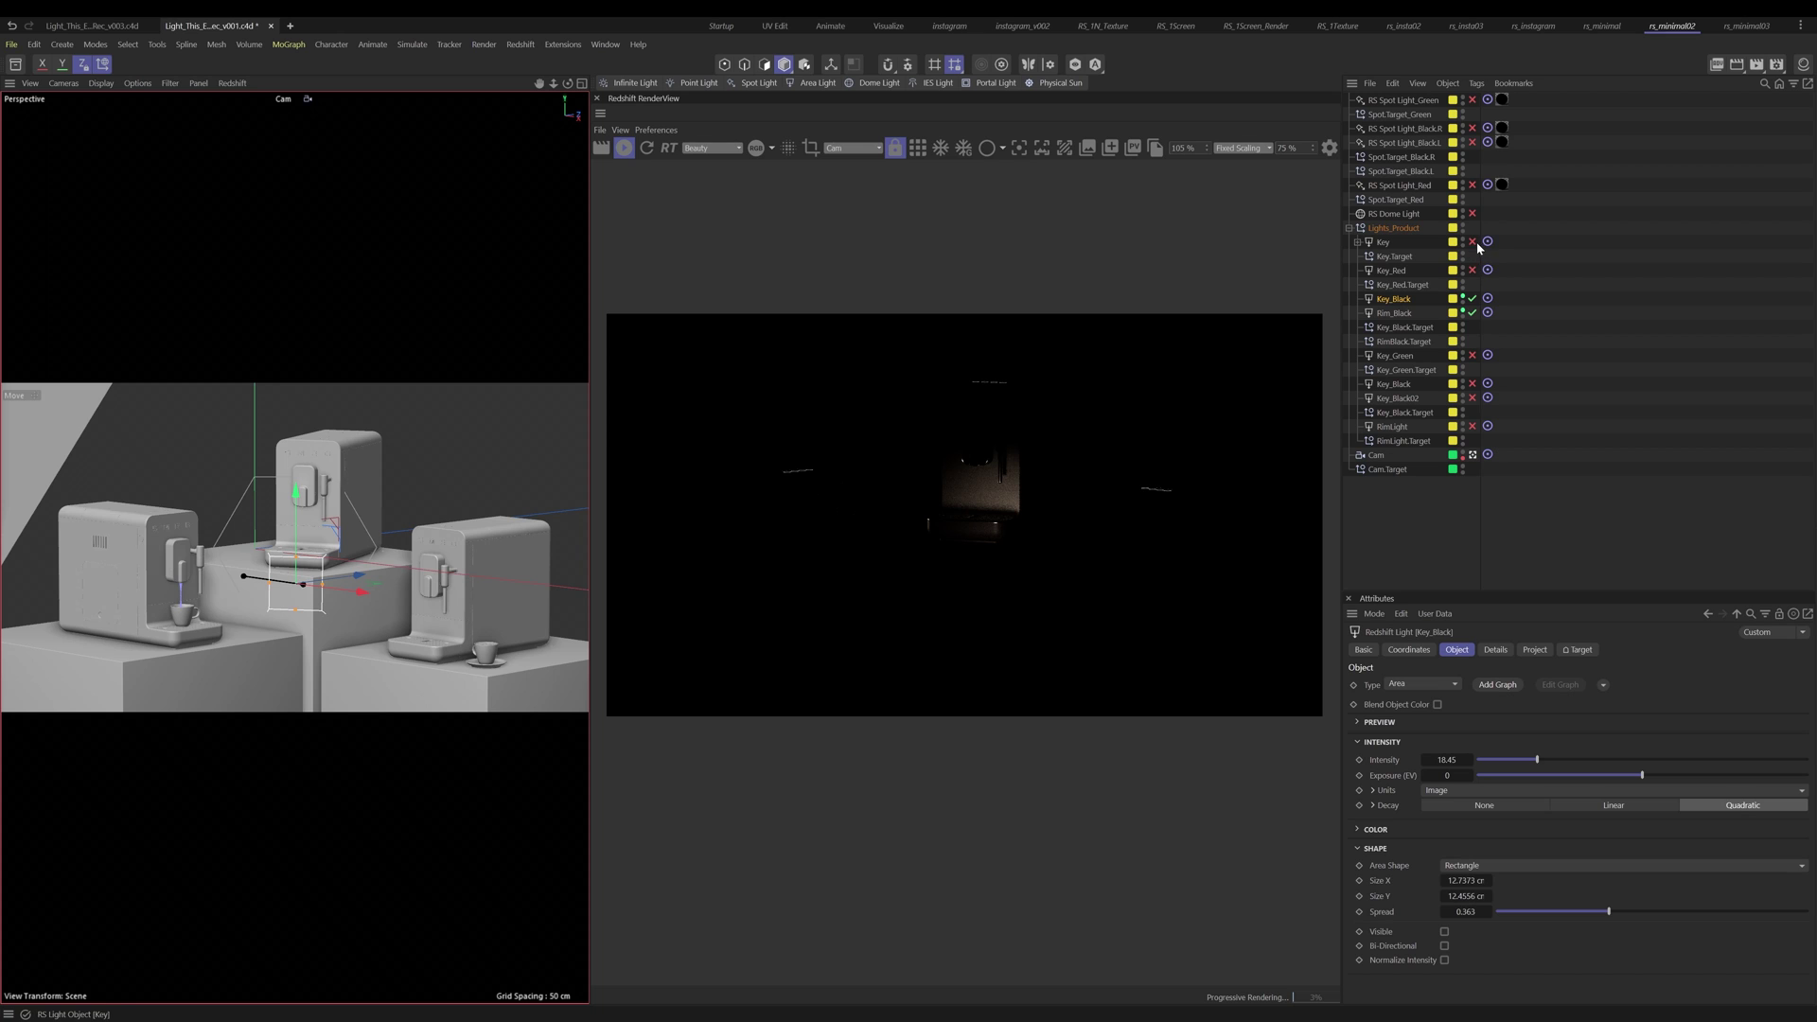
Step: Enable the Key and Key_Red lights and compare the render with Rim_Black off and on
left_click(1473, 242)
left_click(1473, 271)
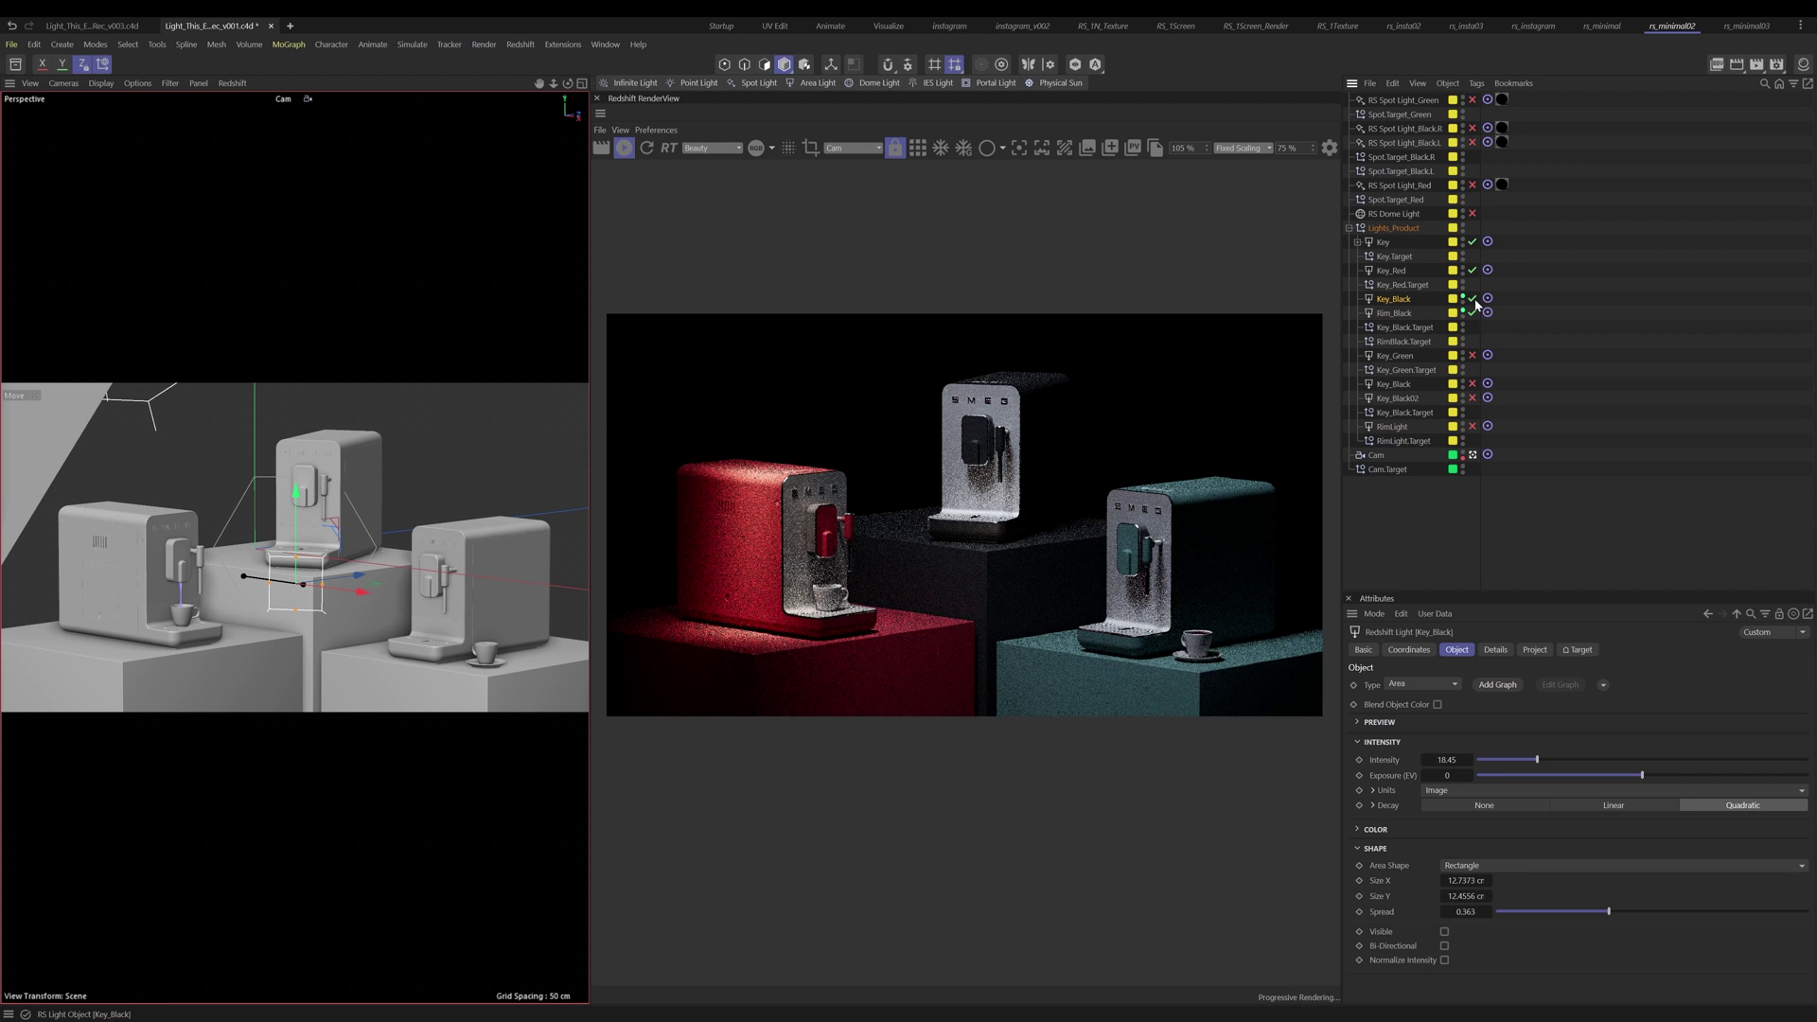
left_click(1473, 312)
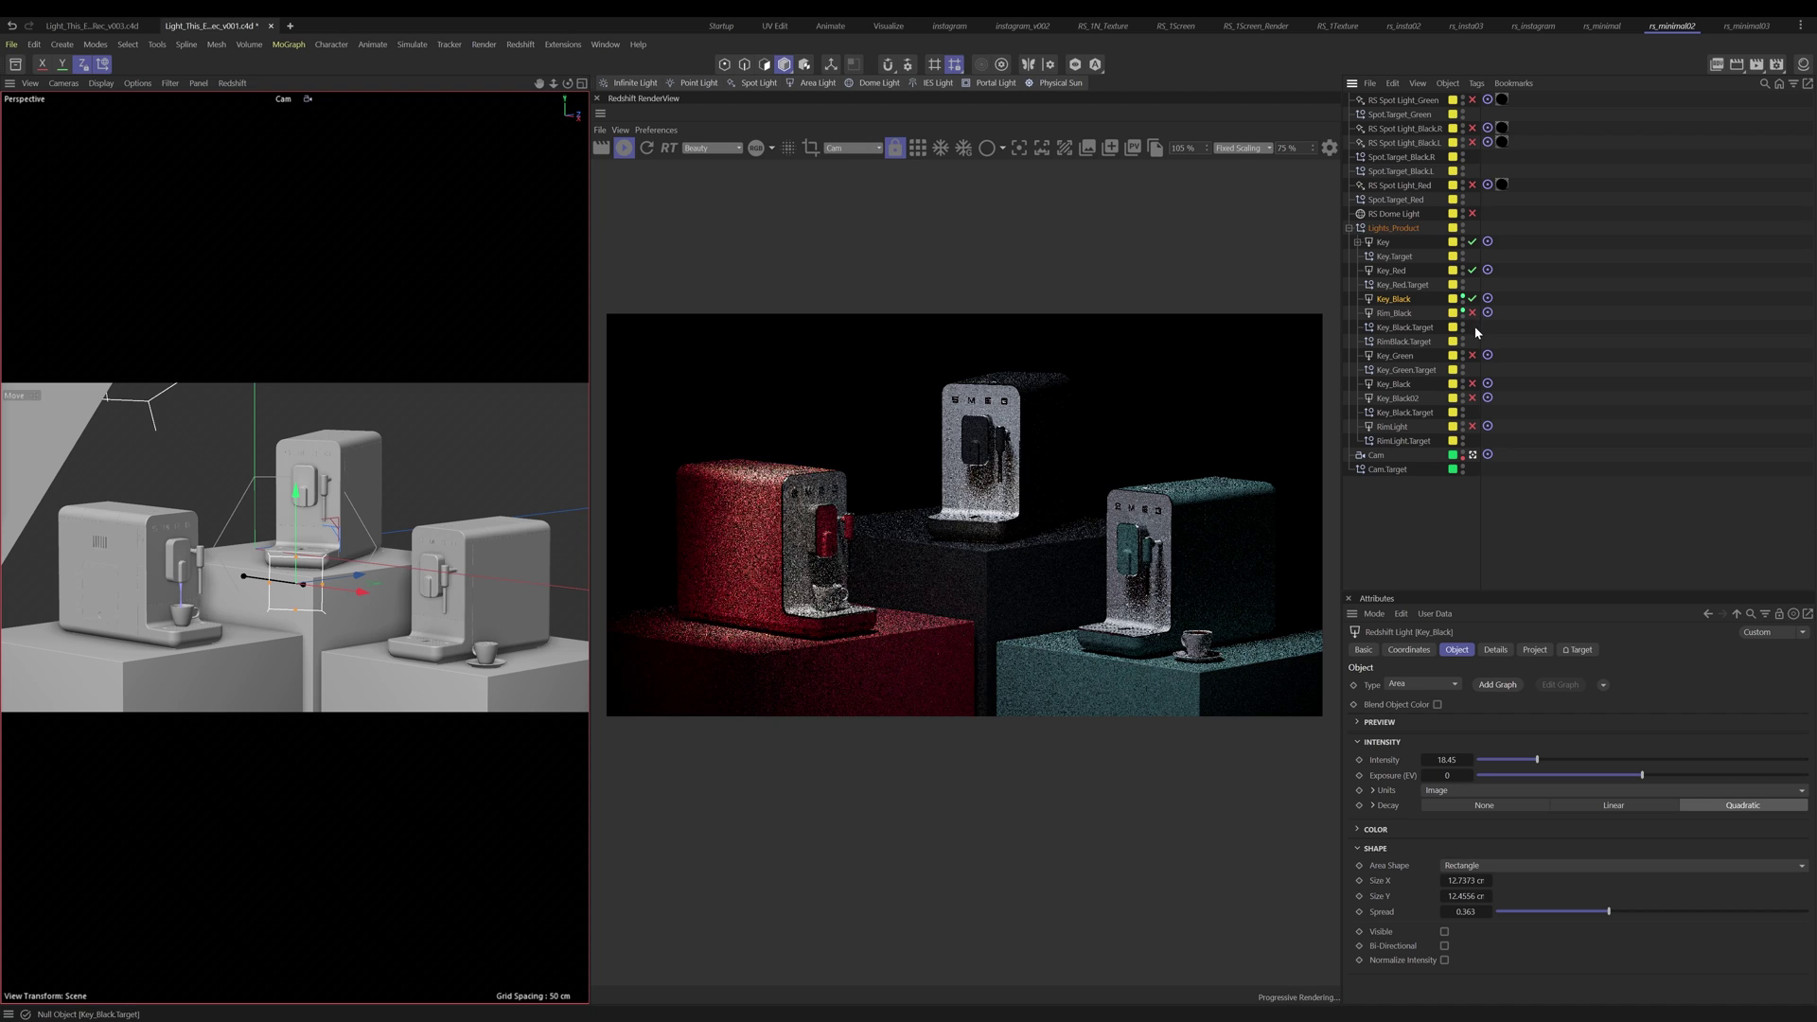
left_click(1473, 313)
Step: Disable the active product lights, enable only Key_Green and show it in the additional perspective view
left_click(1472, 242)
left_click(1473, 355)
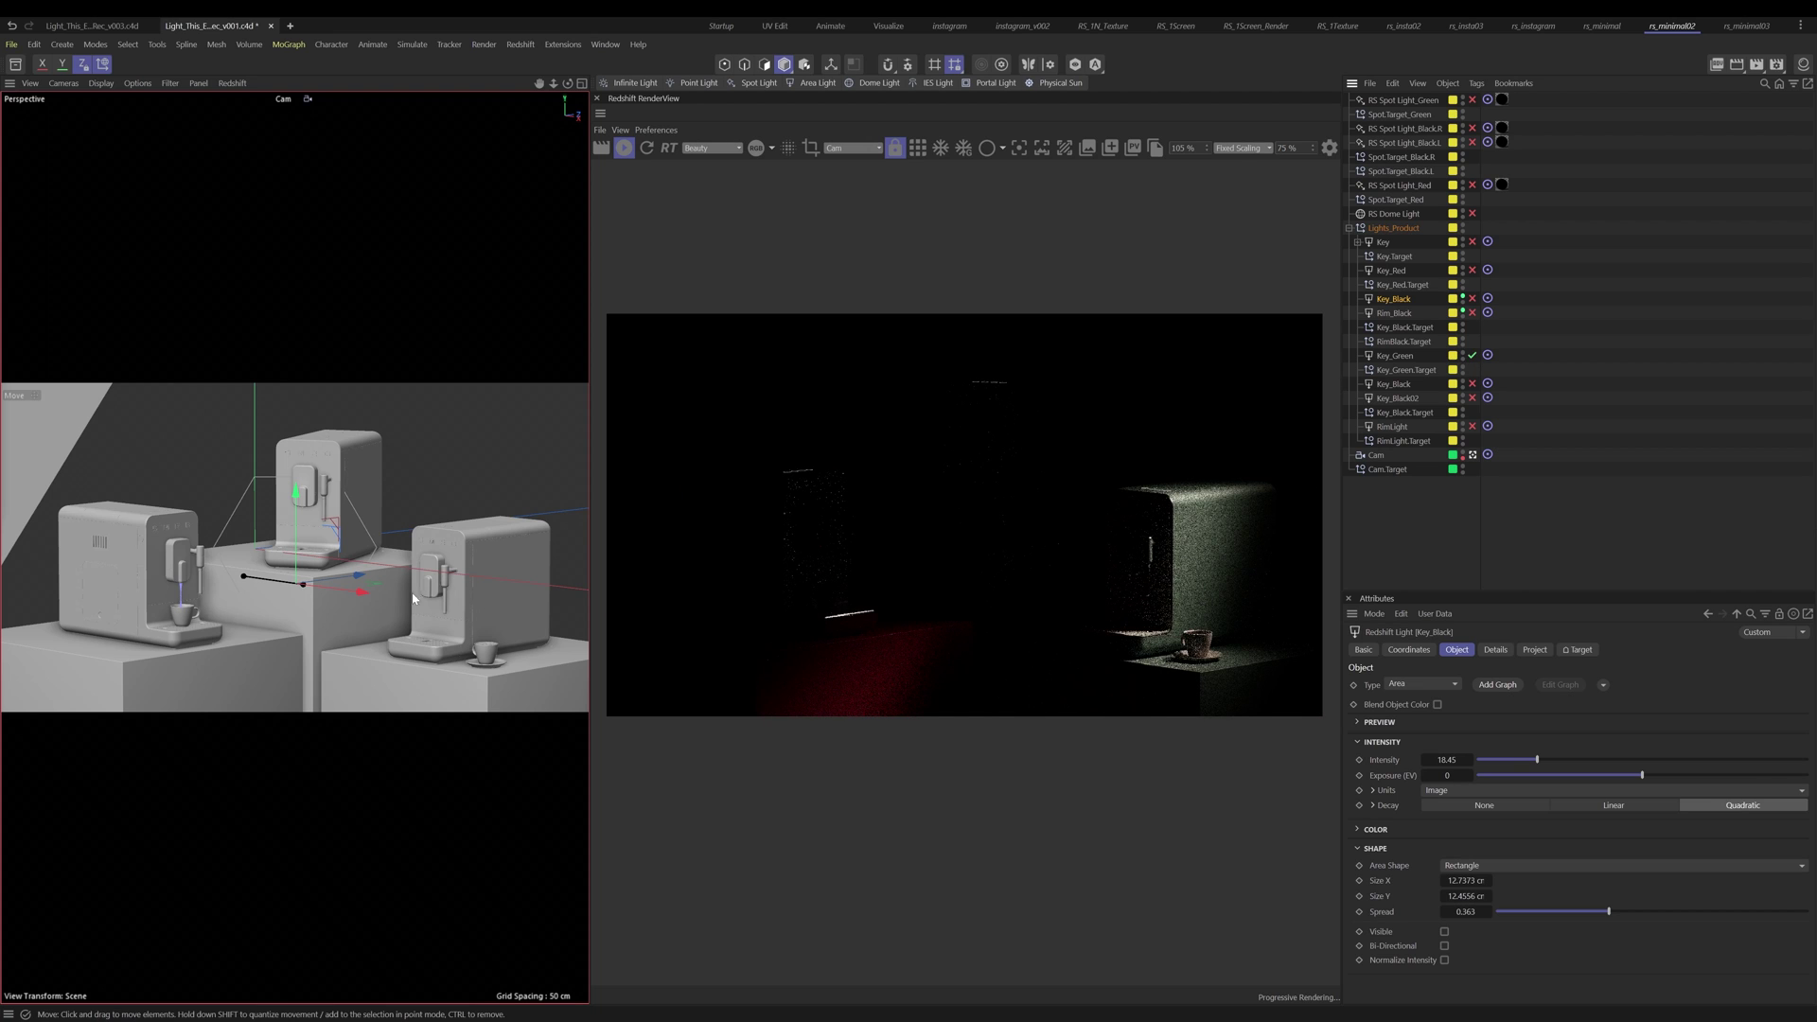
middle_click(471, 663)
left_click_drag(465, 680, 523, 669, "alt")
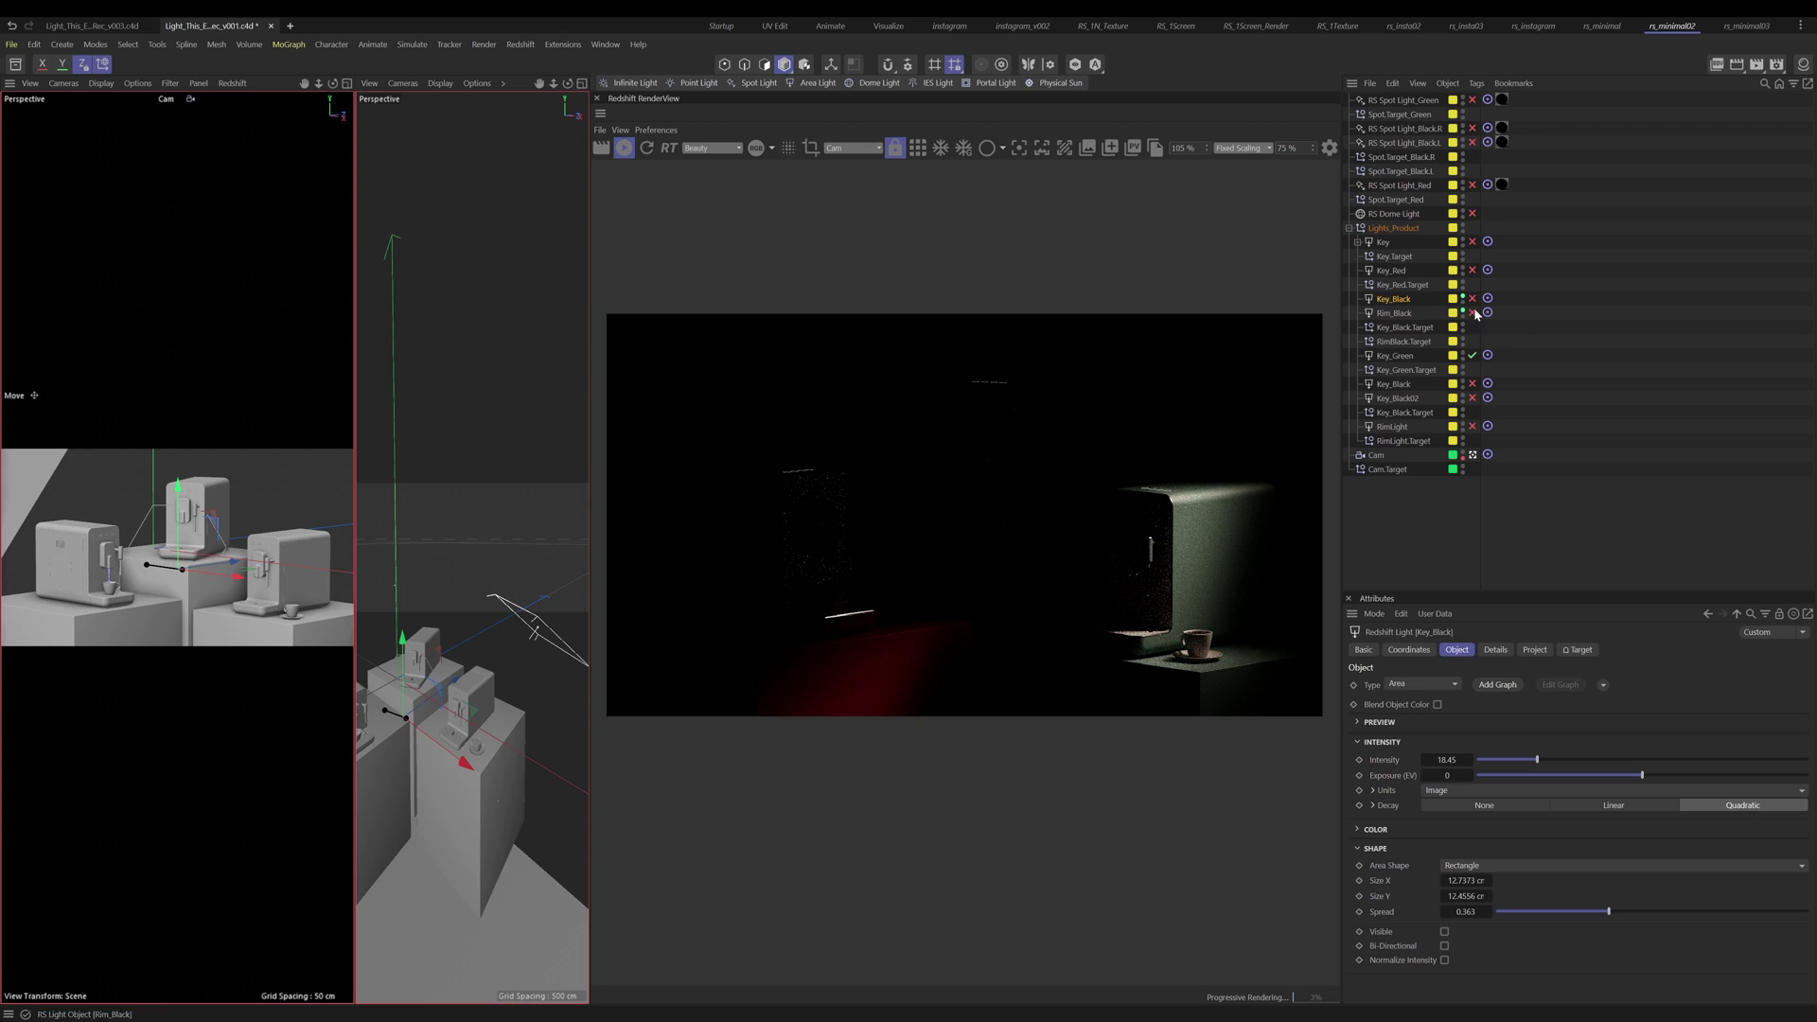
Step: Enable the second Key_Black light below Key_Green, disable Key_Green and select that Key_Black light
left_click(1472, 384)
left_click(1473, 355)
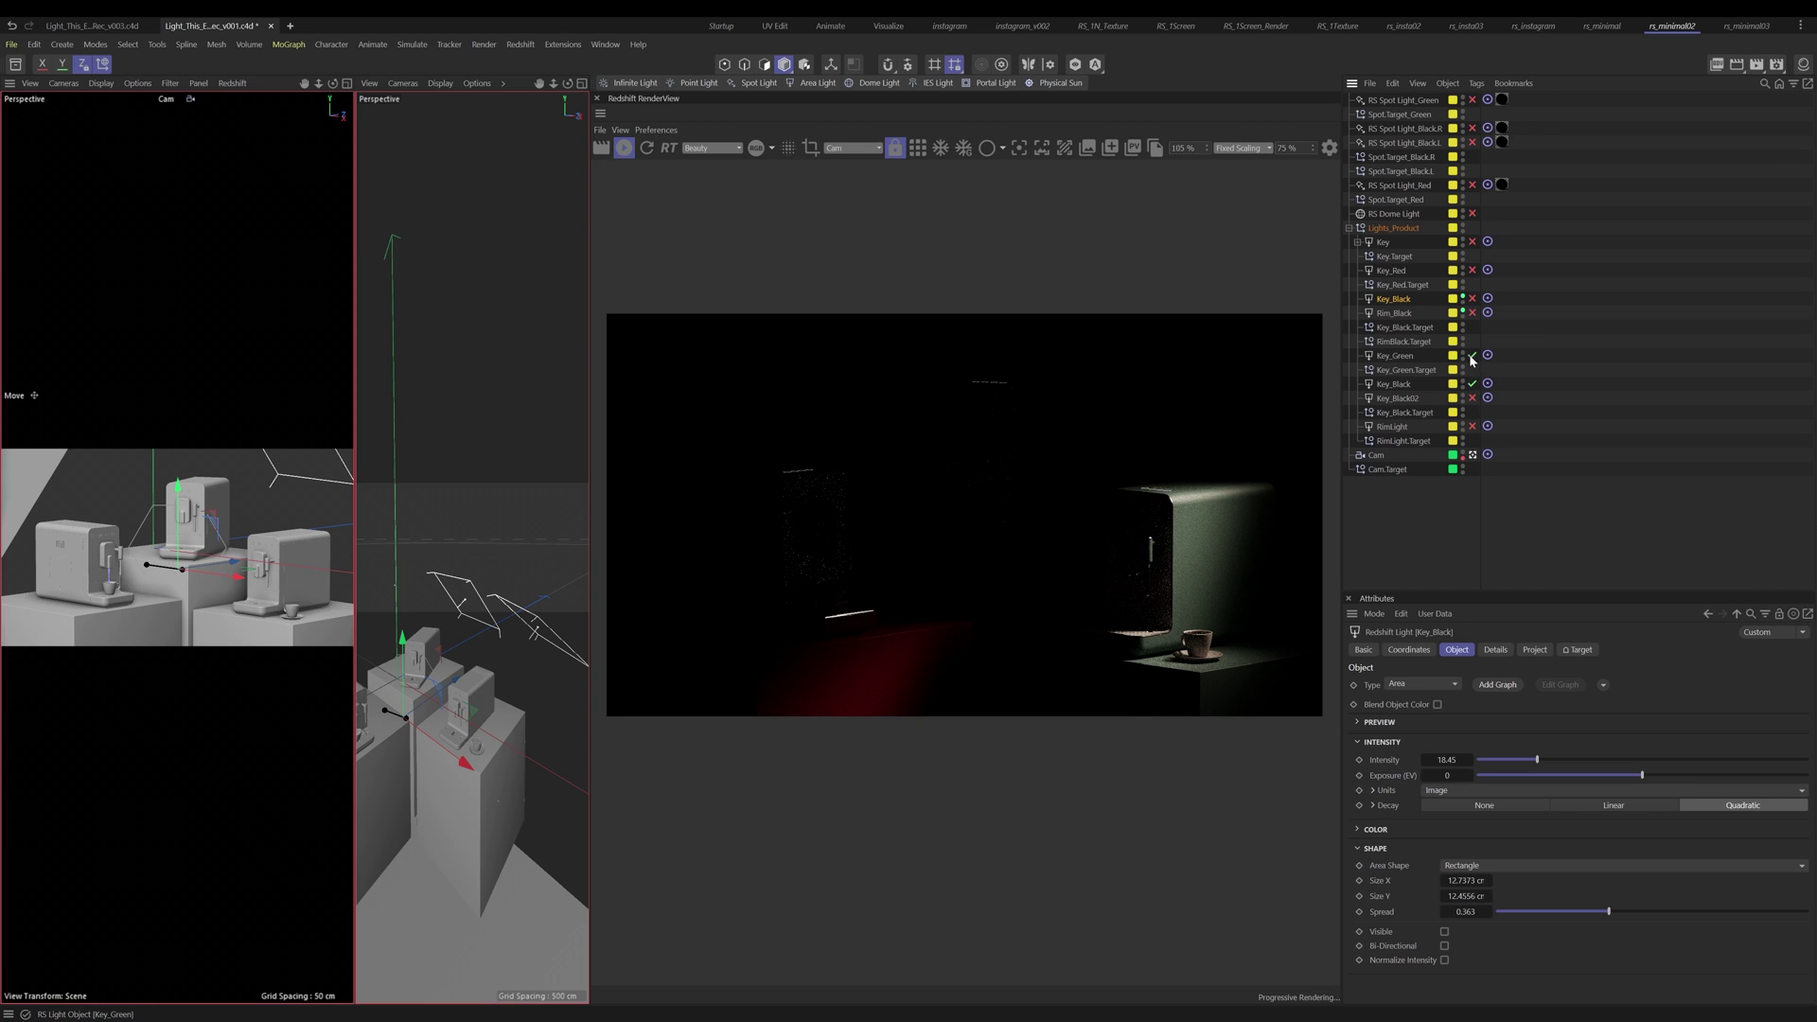
left_click(1394, 385)
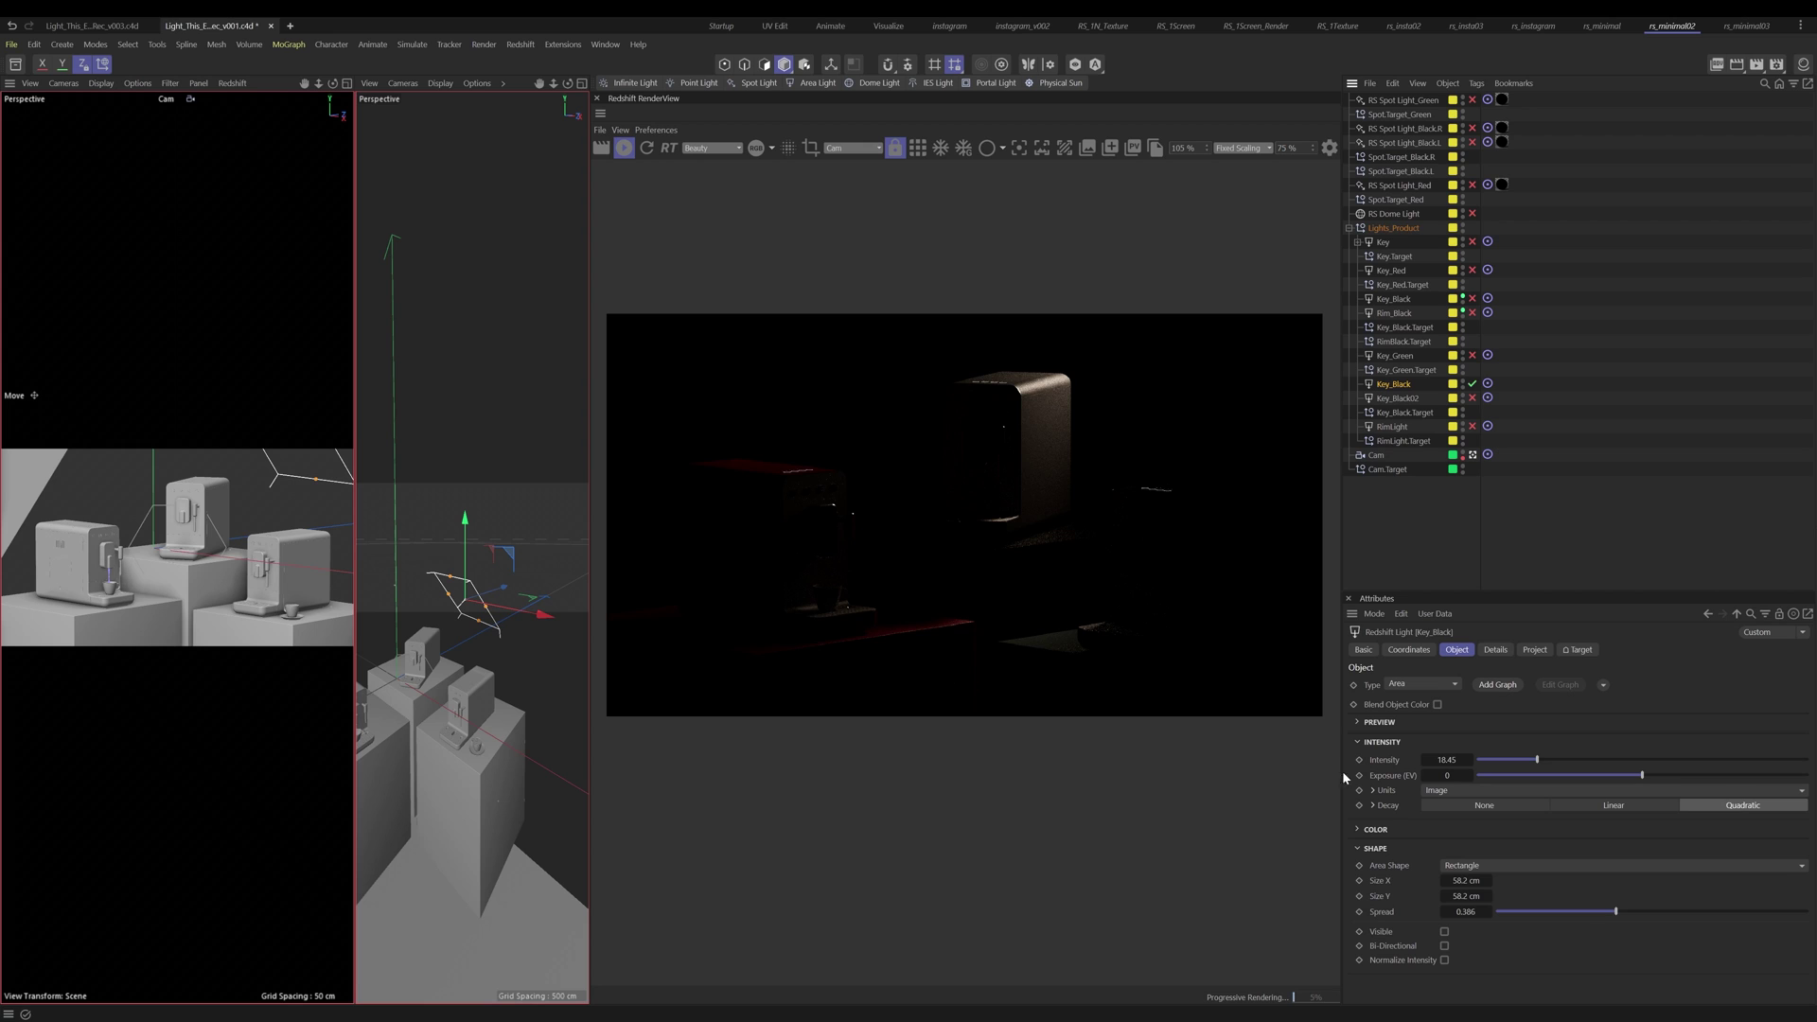
Step: Enable and select the Key_Black02 light, and disable the Key_Black light above it to isolate Key_Black02
left_click(1473, 399)
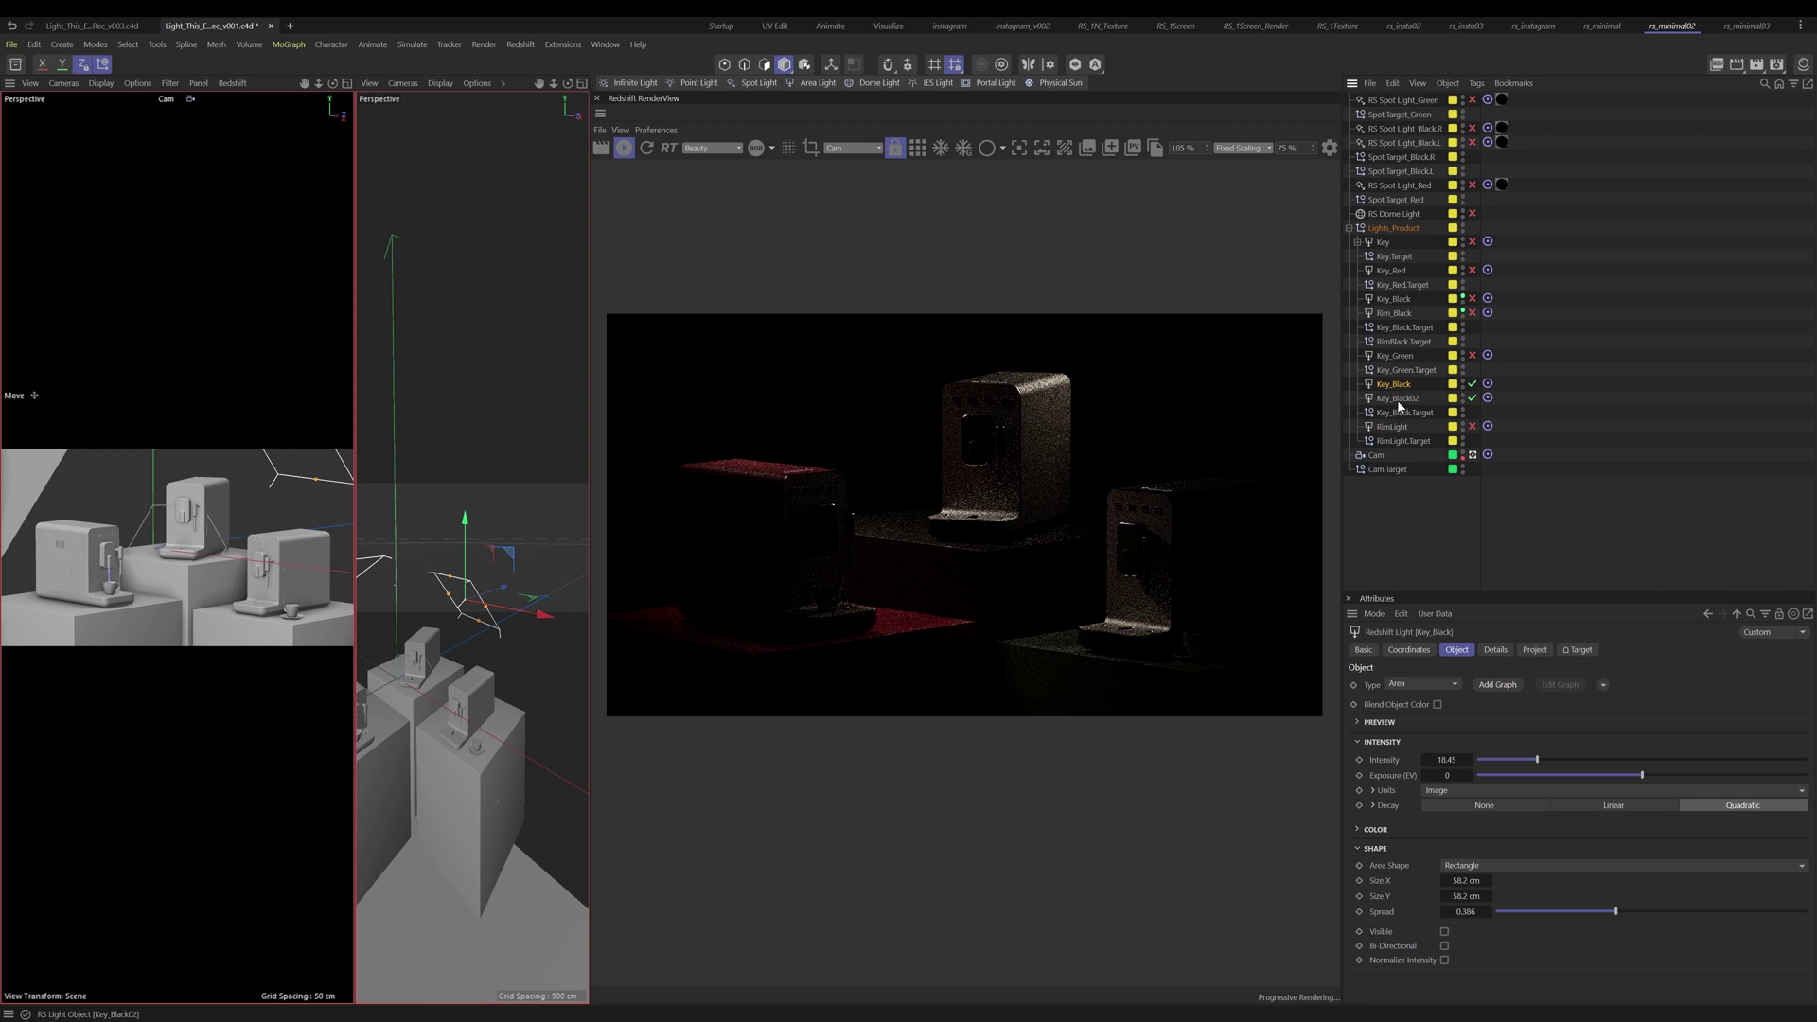
left_click(1399, 399)
left_click(1473, 385)
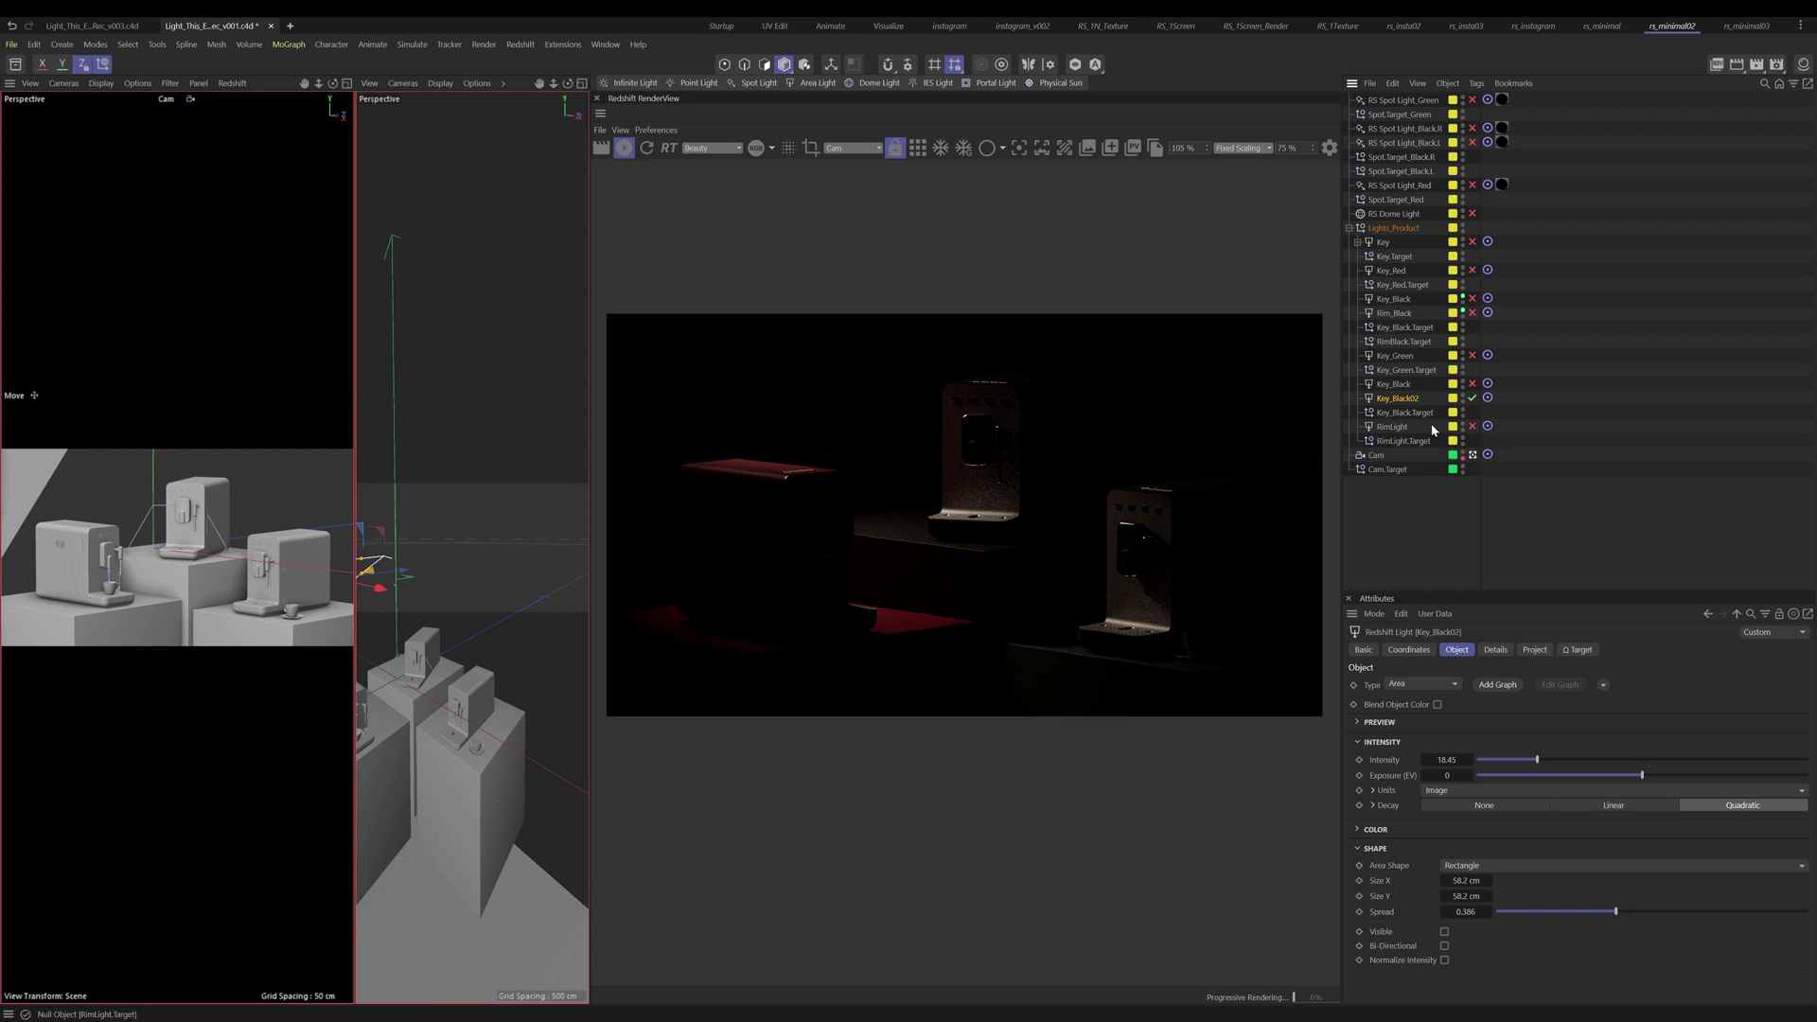
Step: Enable all the product lights except RimLight and compare the render with Key_Black02 off and on
left_click(1473, 242)
left_click(1472, 397)
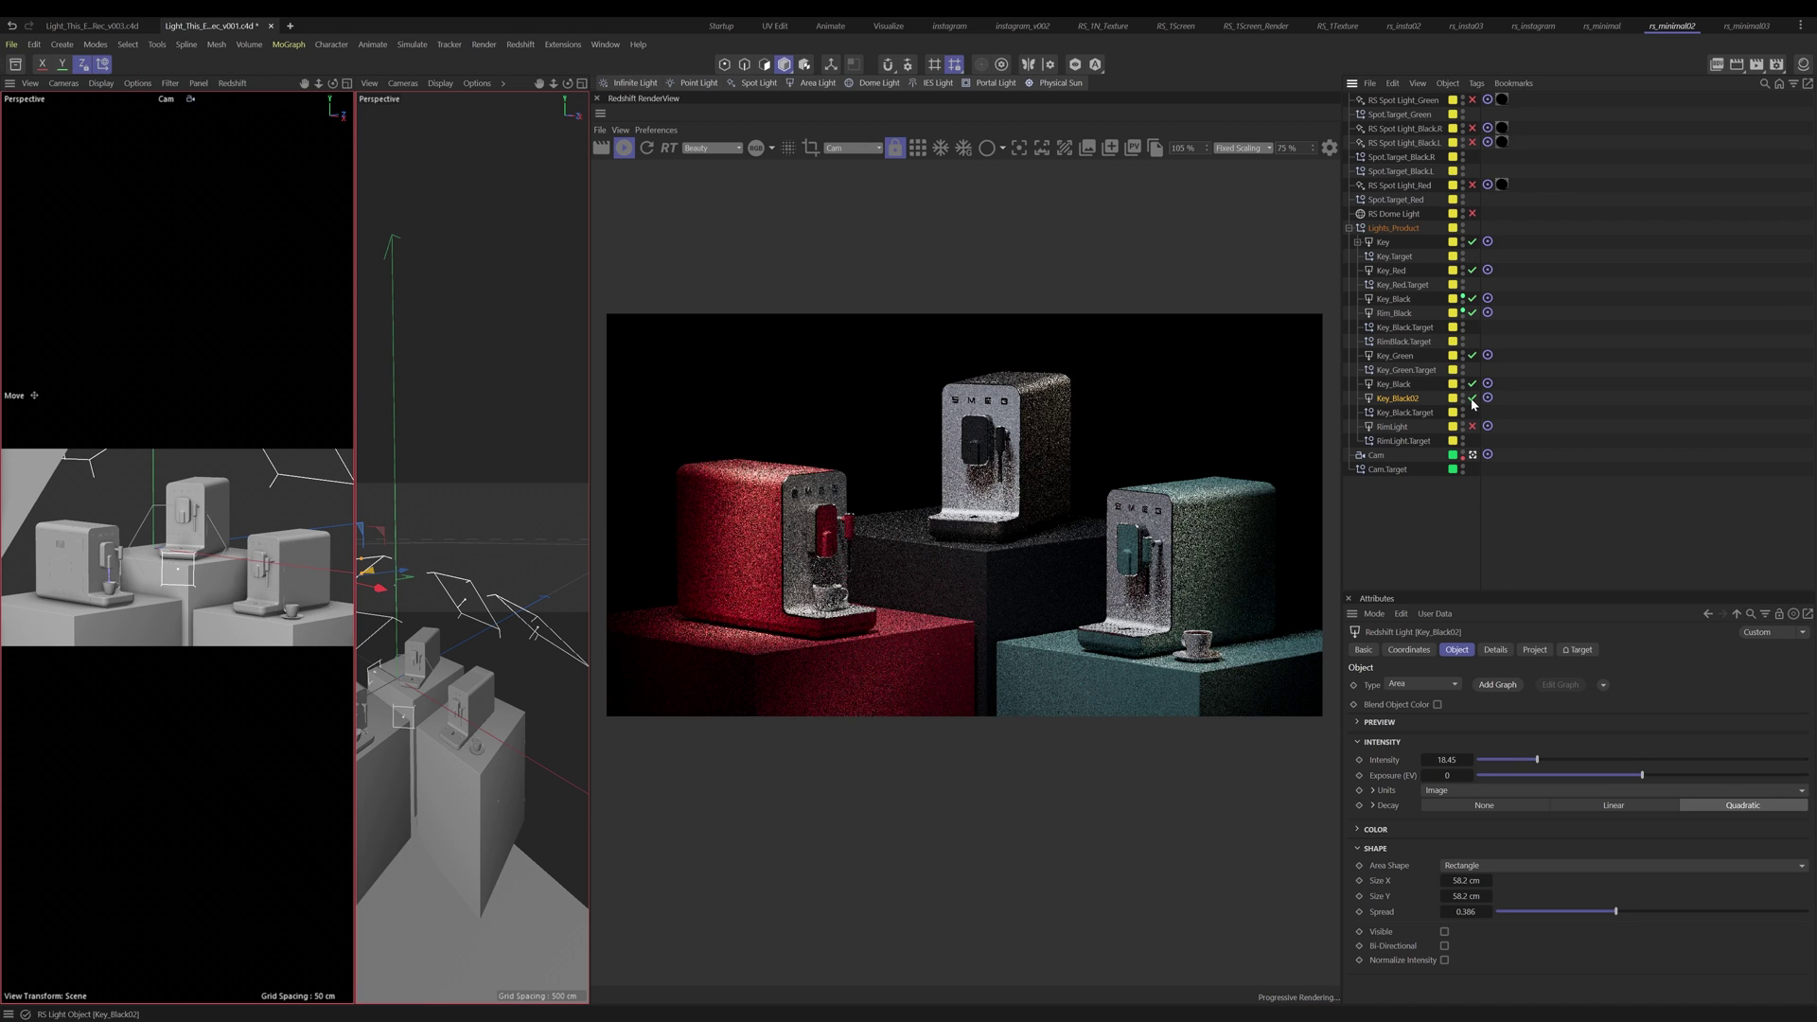
left_click(1472, 398)
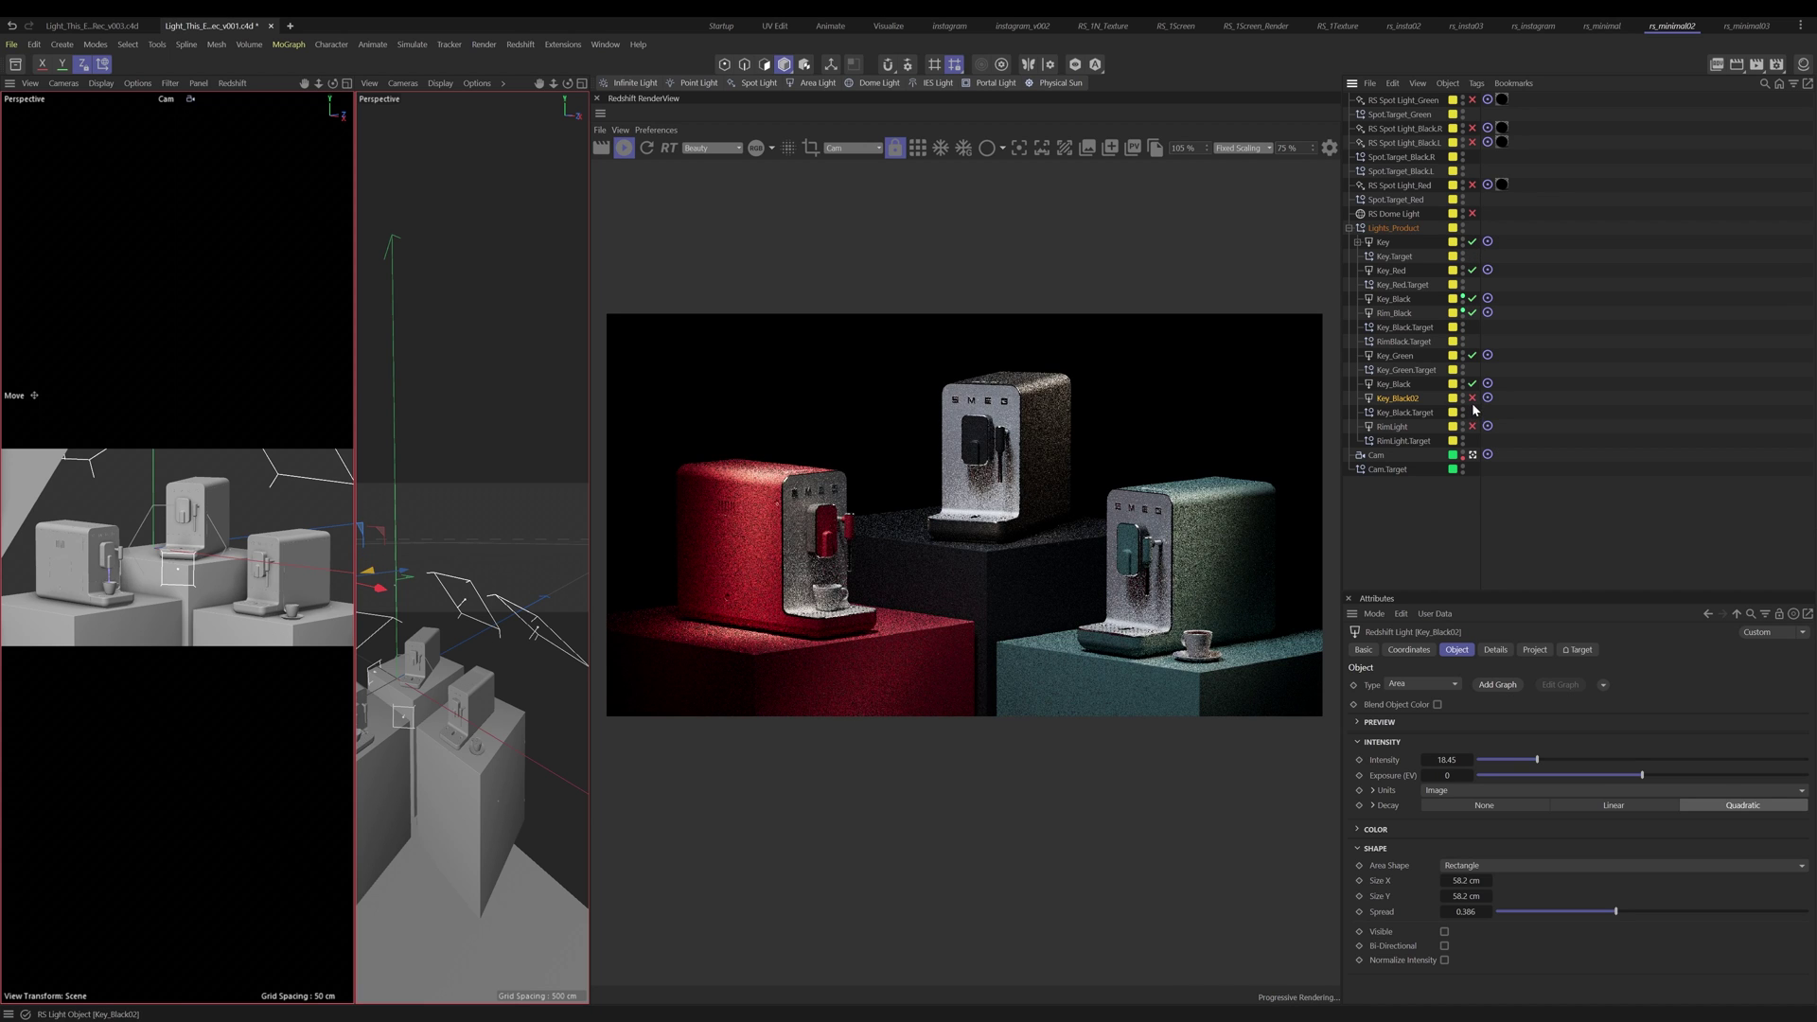
left_click(1473, 399)
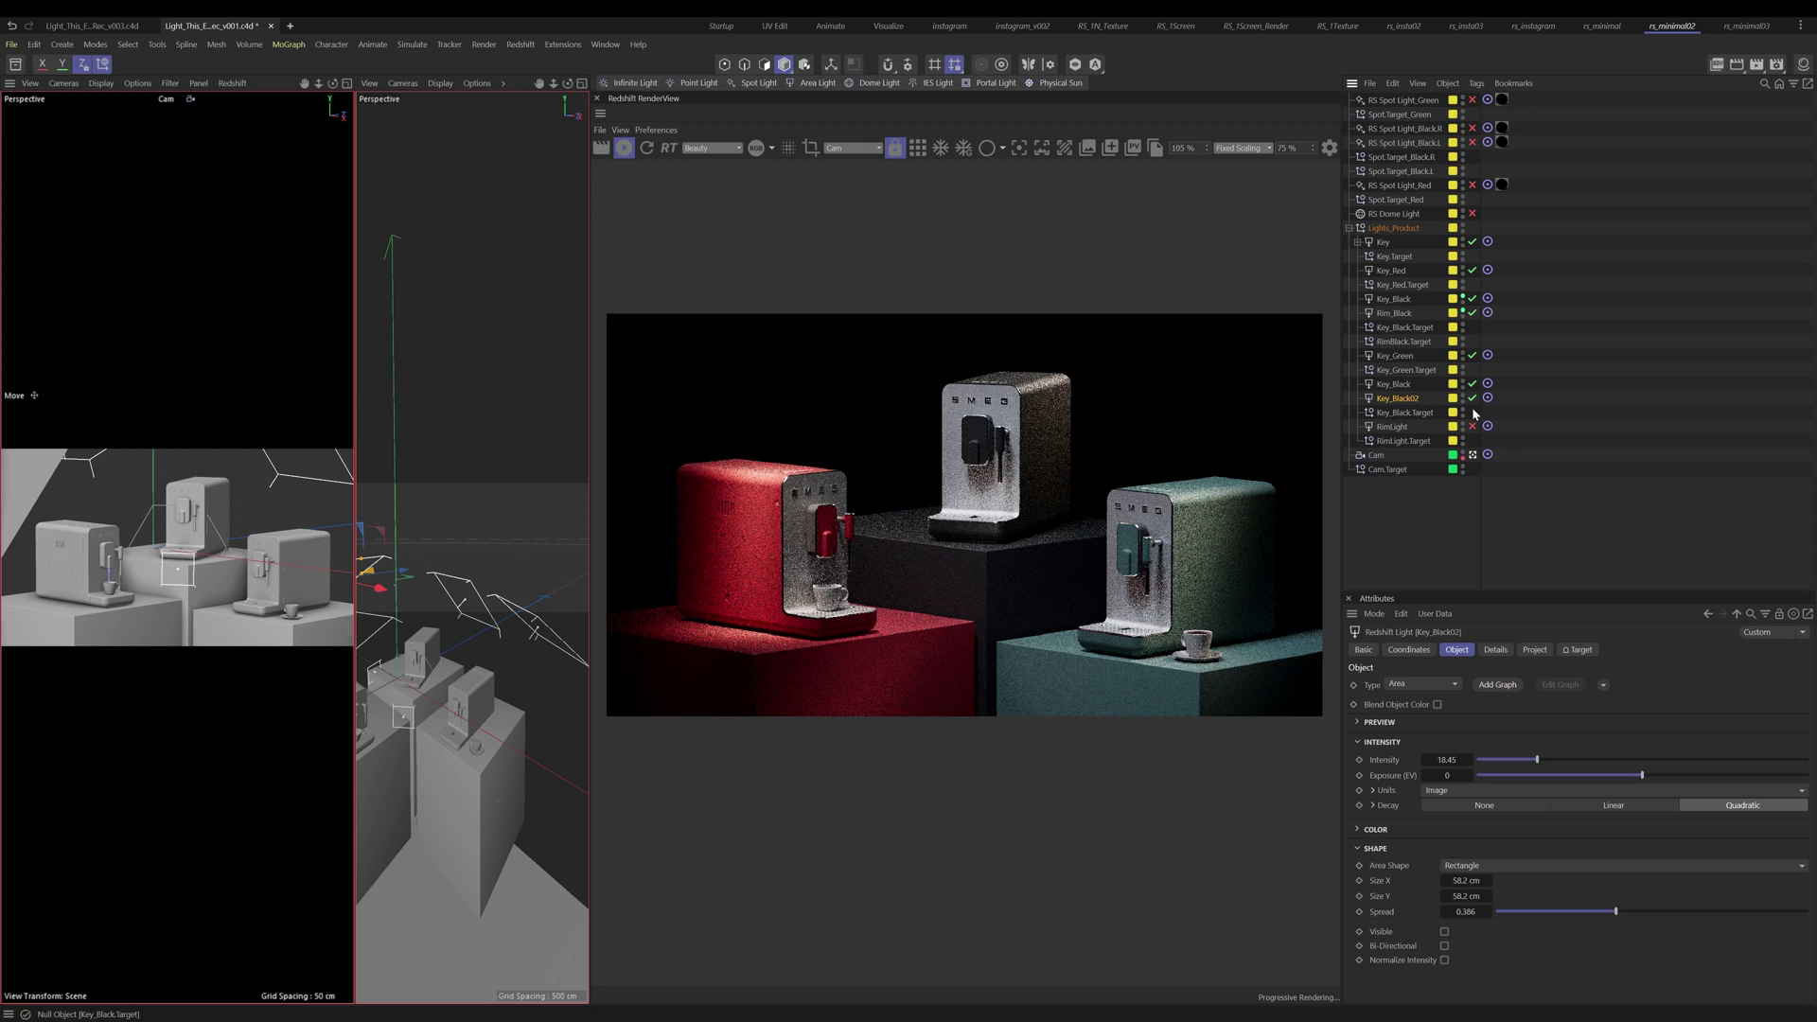
left_click(1473, 398)
Step: Disable the other product lights, leave only RimLight enabled and select it
left_click_drag(1473, 399, 1473, 241)
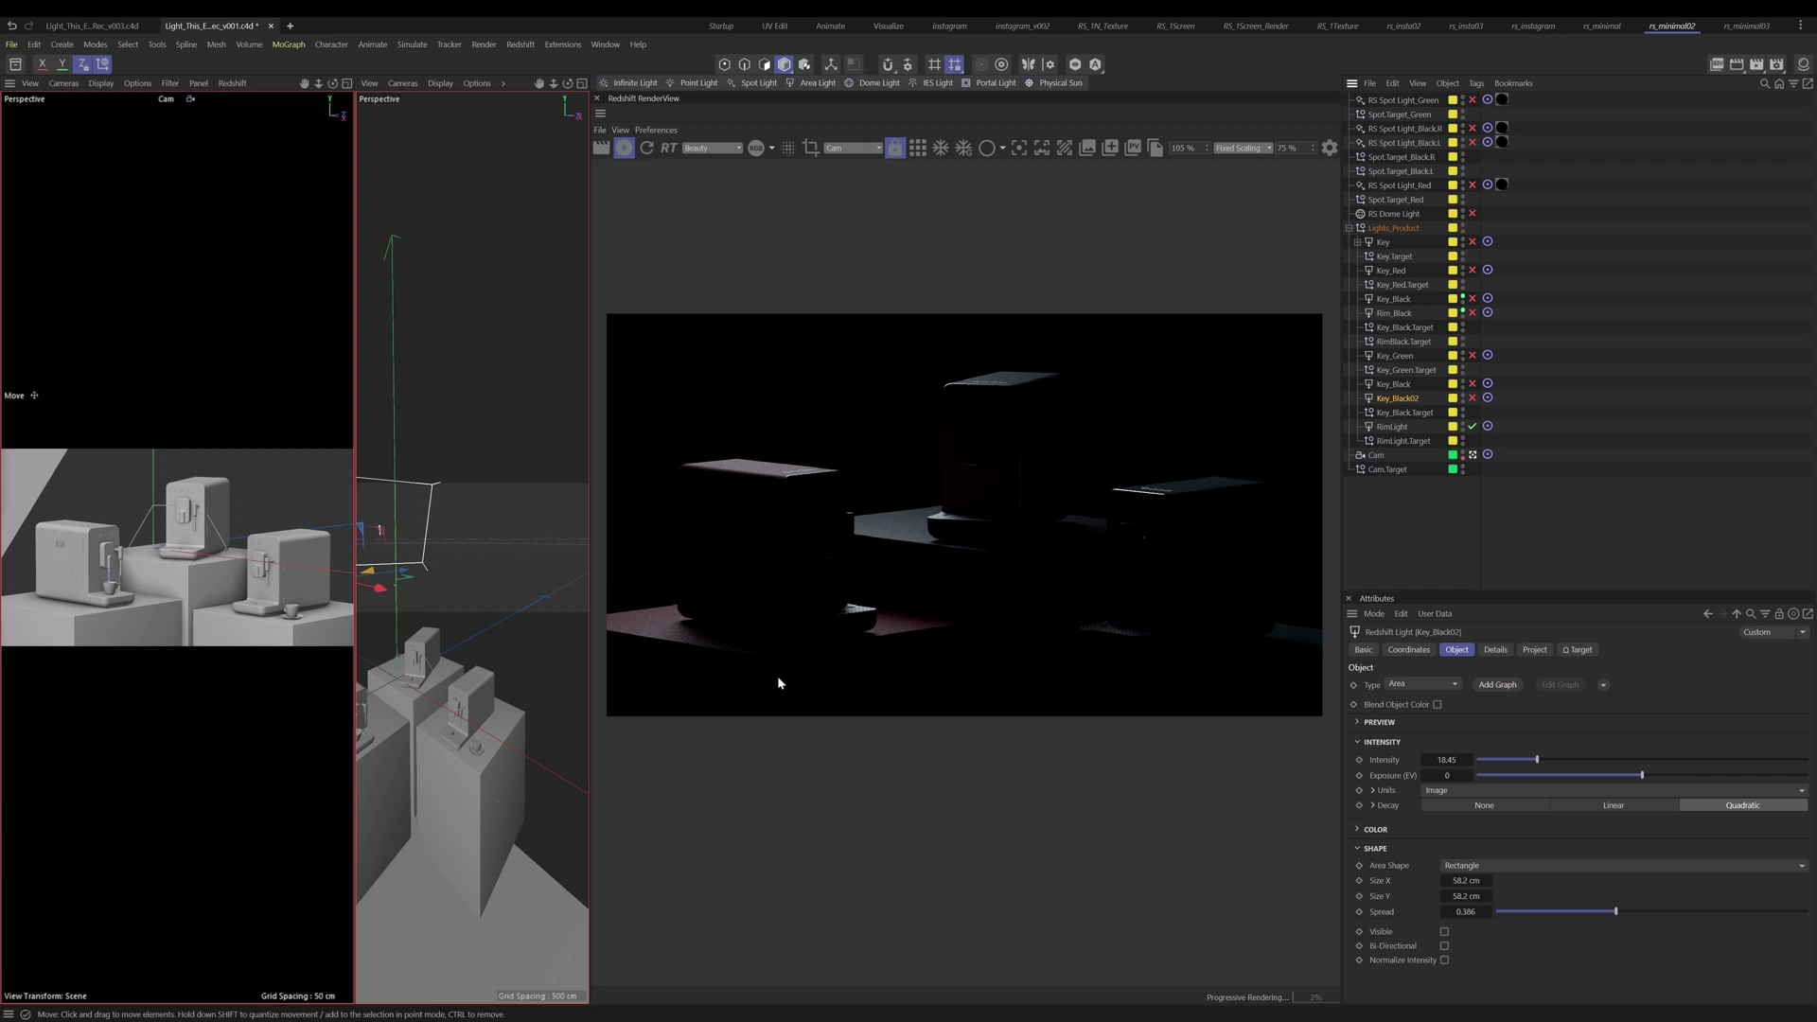
left_click(1391, 427)
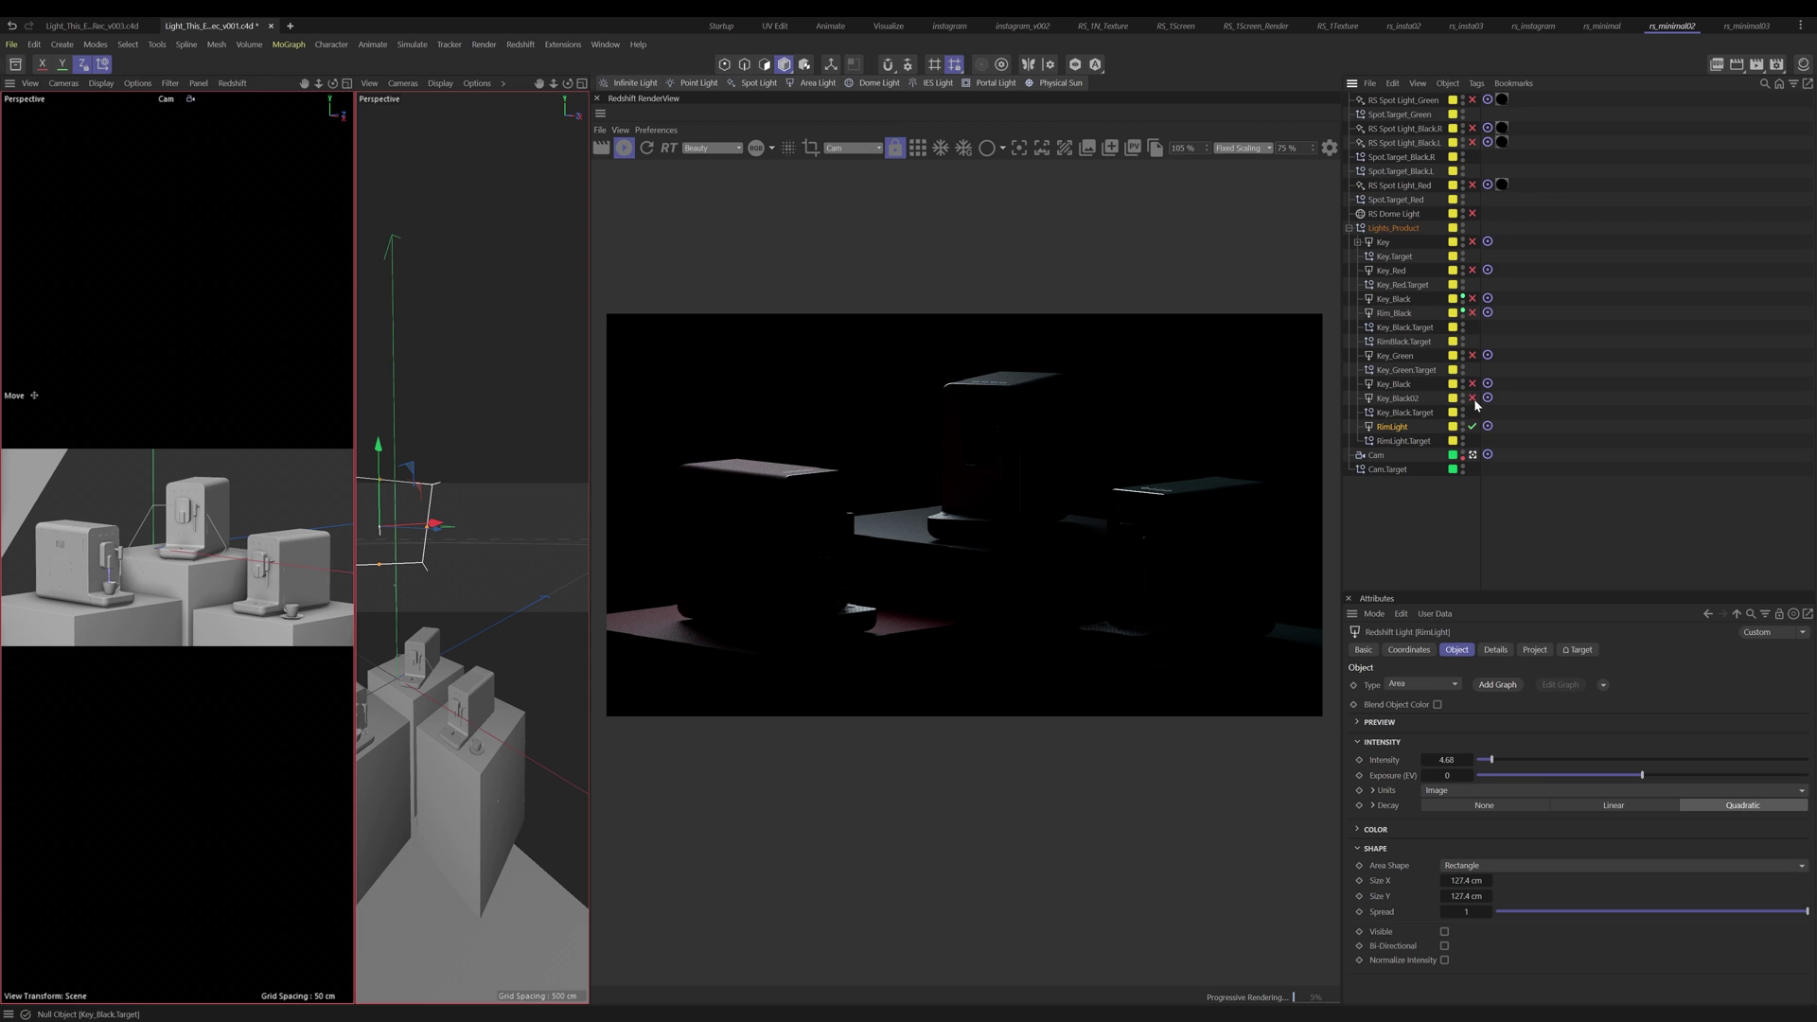
Step: Enable all the other product lights again and compare the render with RimLight off and on
left_click(1473, 242)
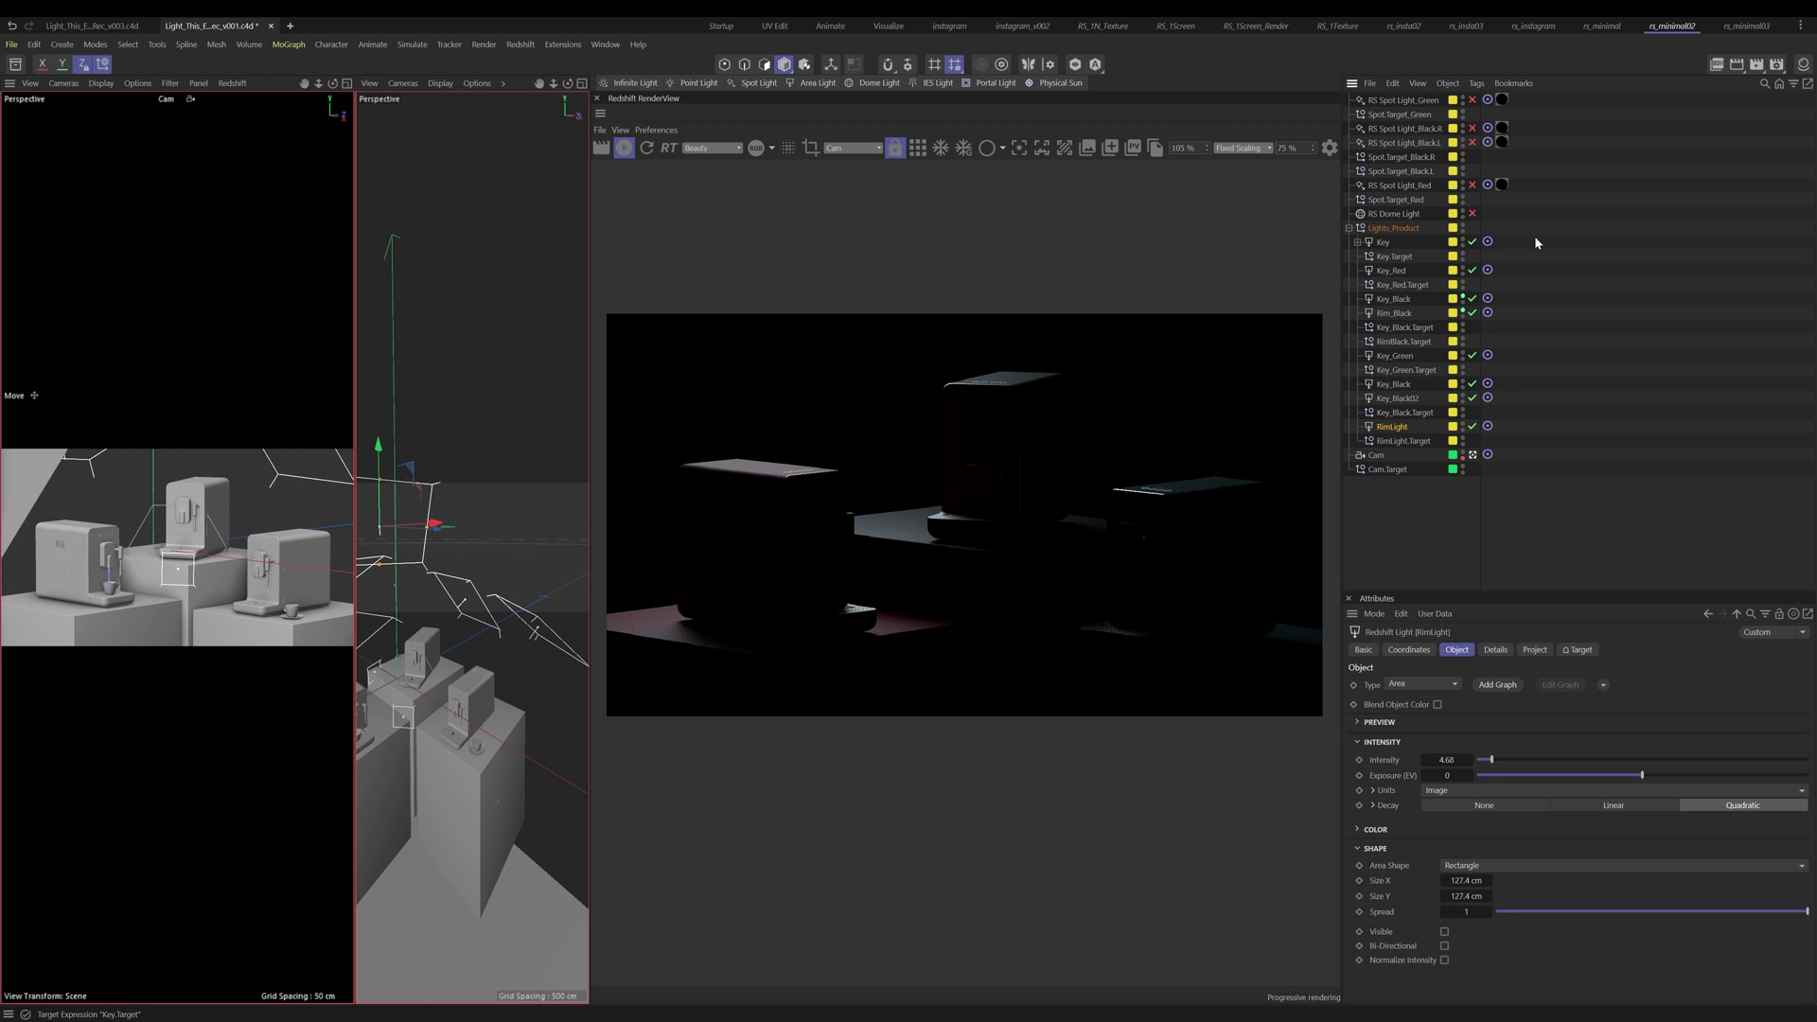
left_click(1472, 428)
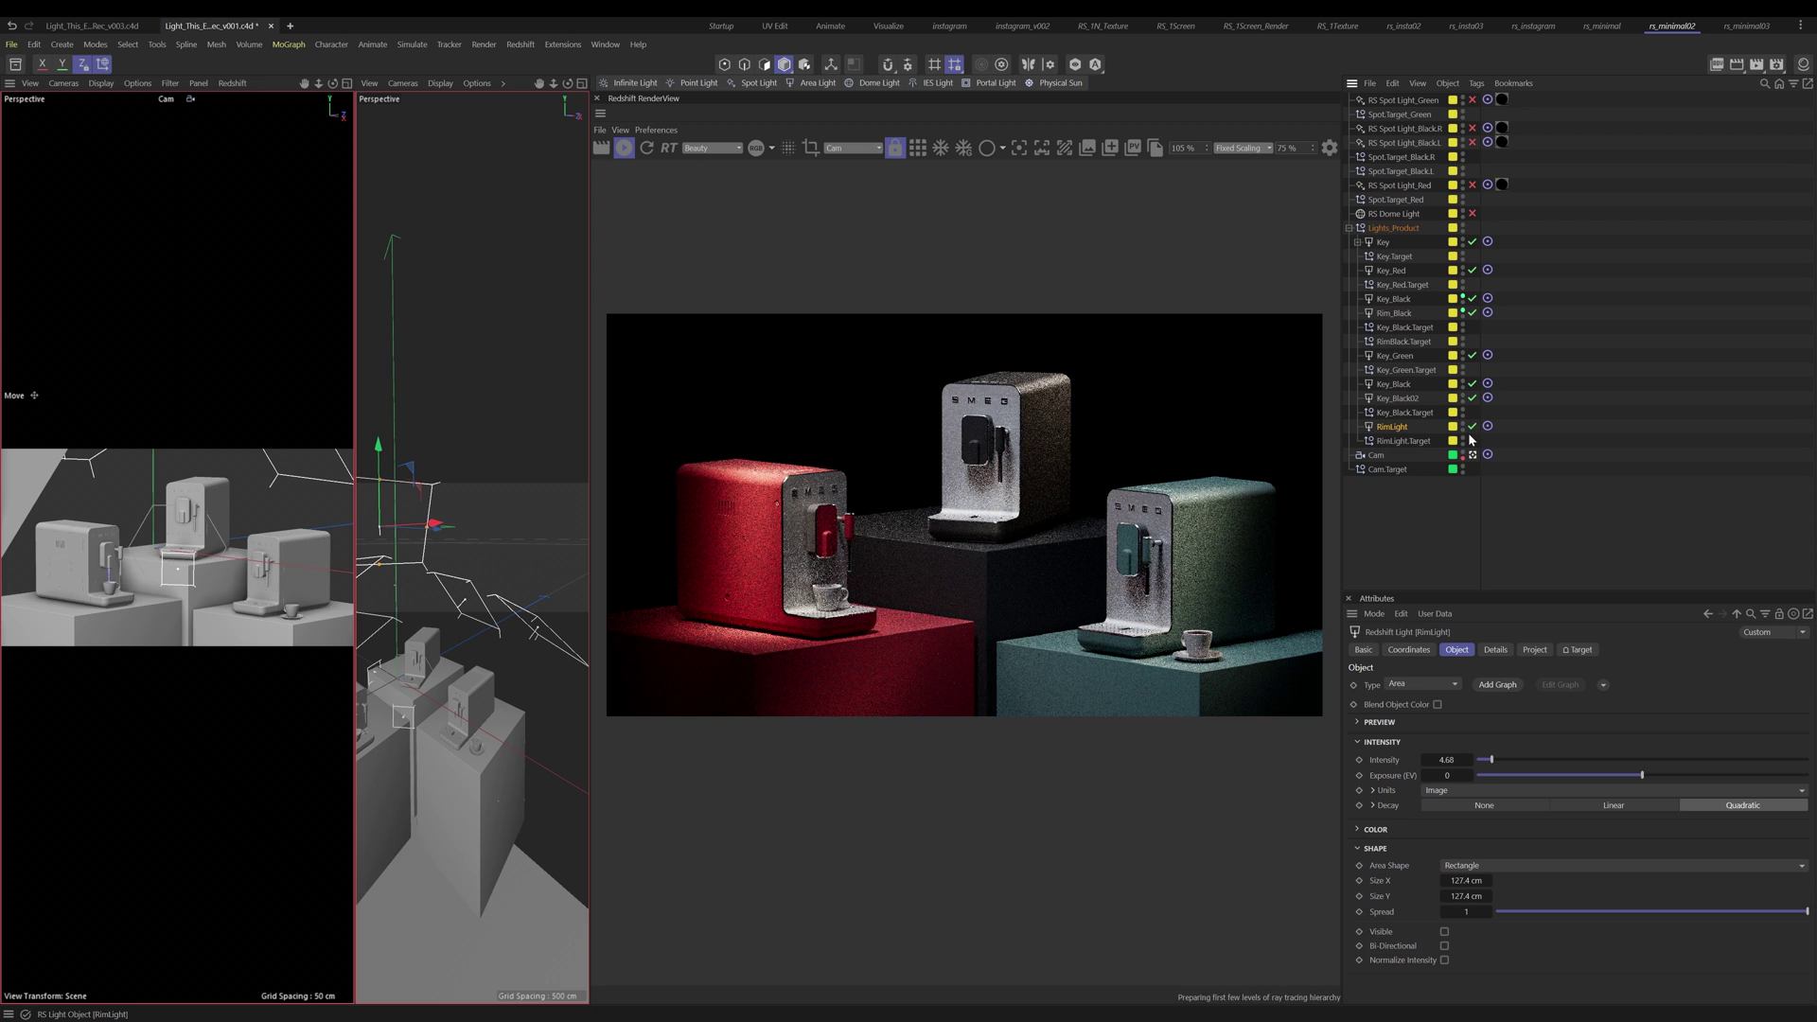
left_click(1472, 427)
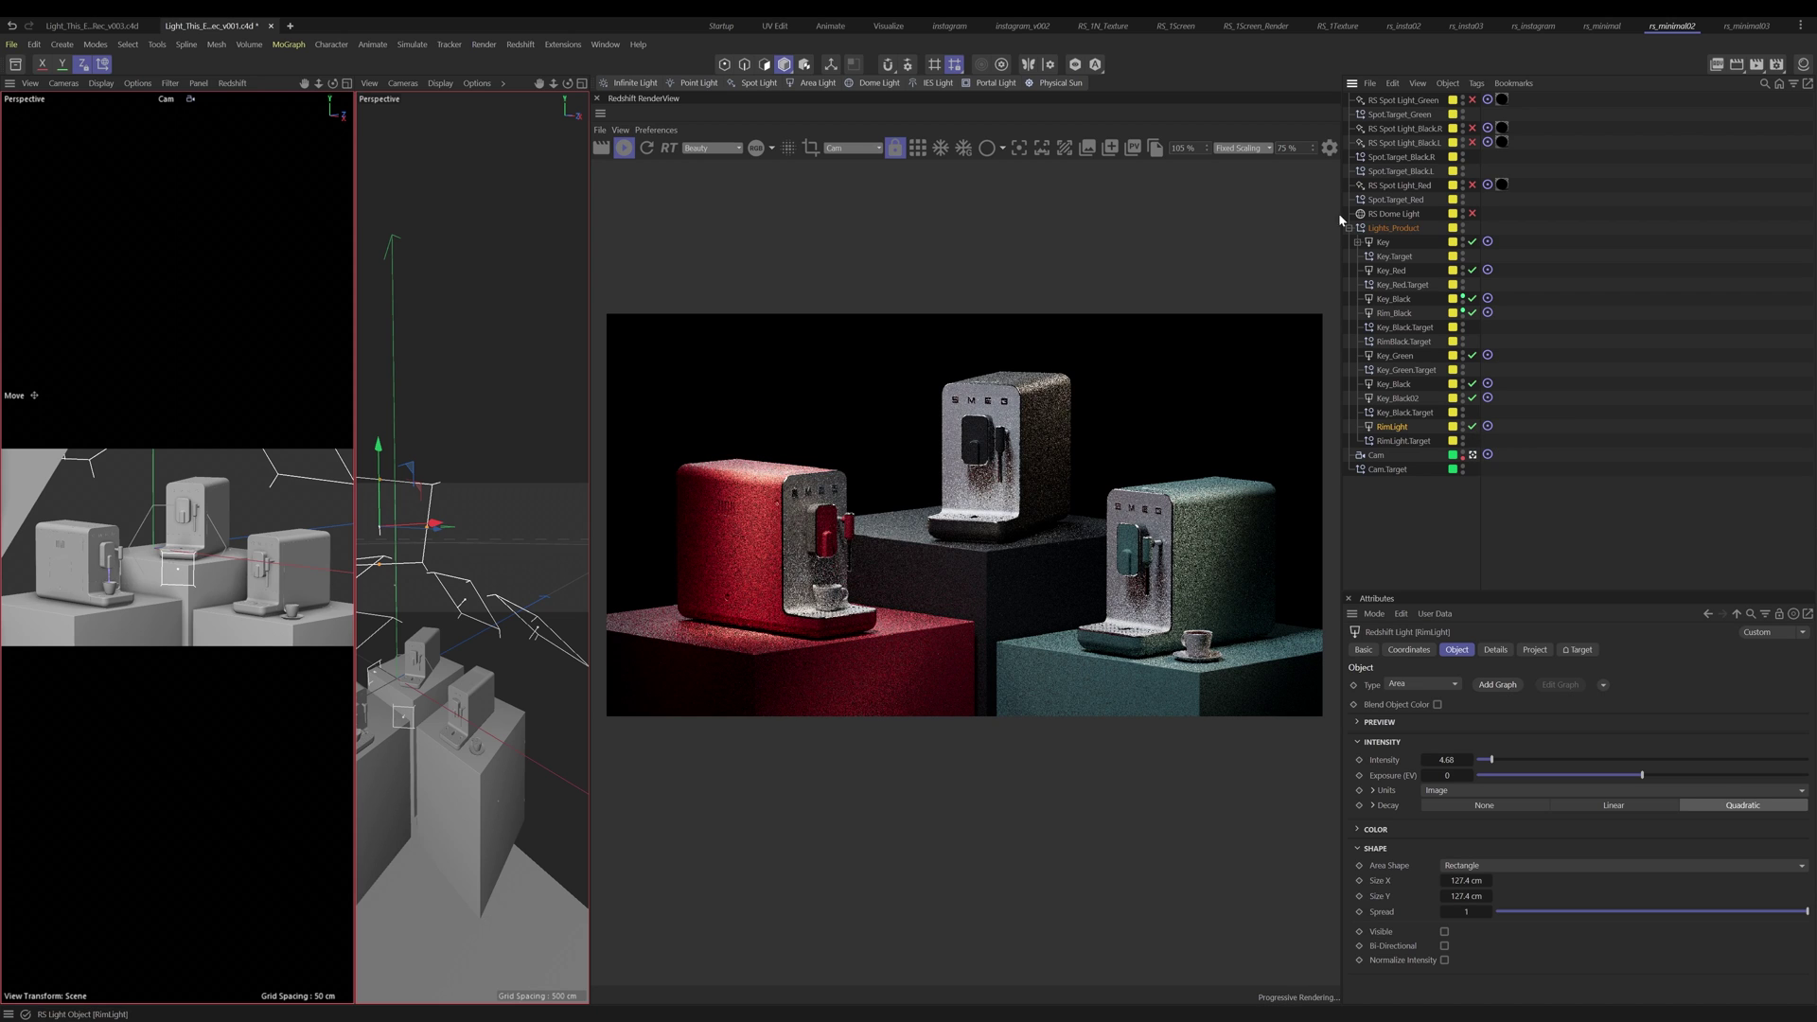
Step: Disable all the product lights and enable only the RS Dome Light
left_click_drag(1473, 242, 1473, 384)
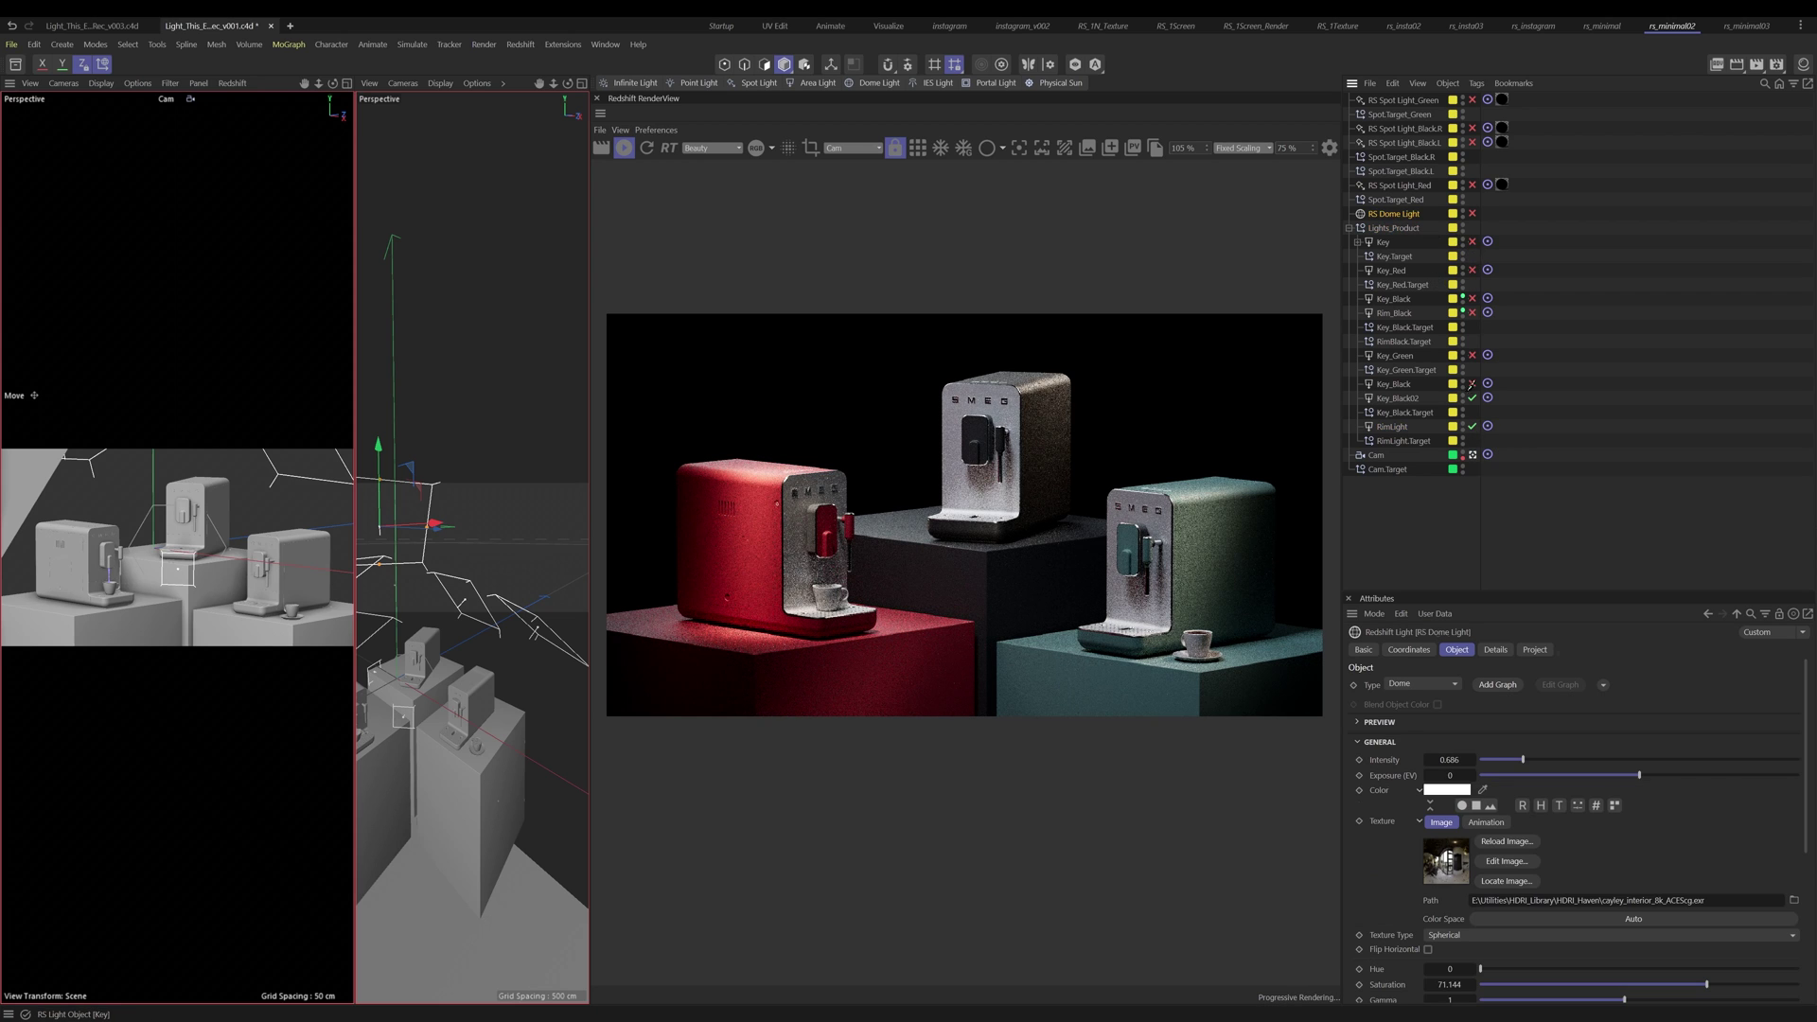
left_click(1473, 427)
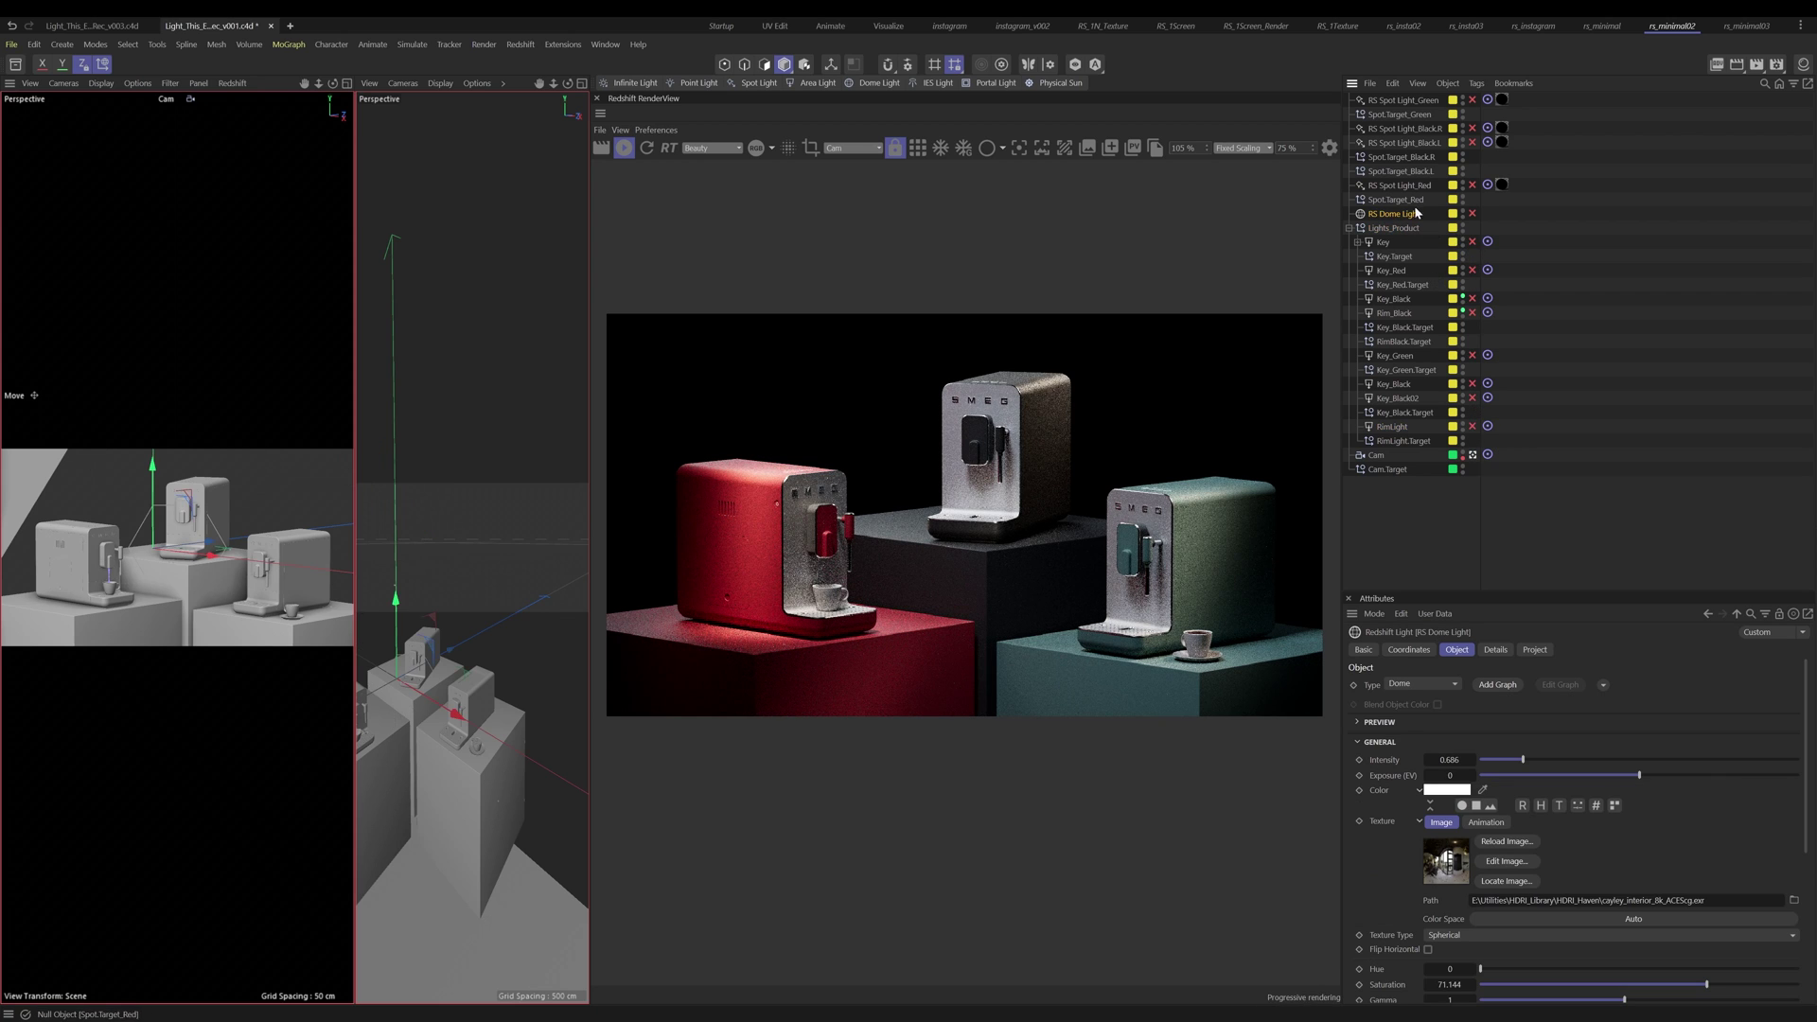
left_click(1473, 214)
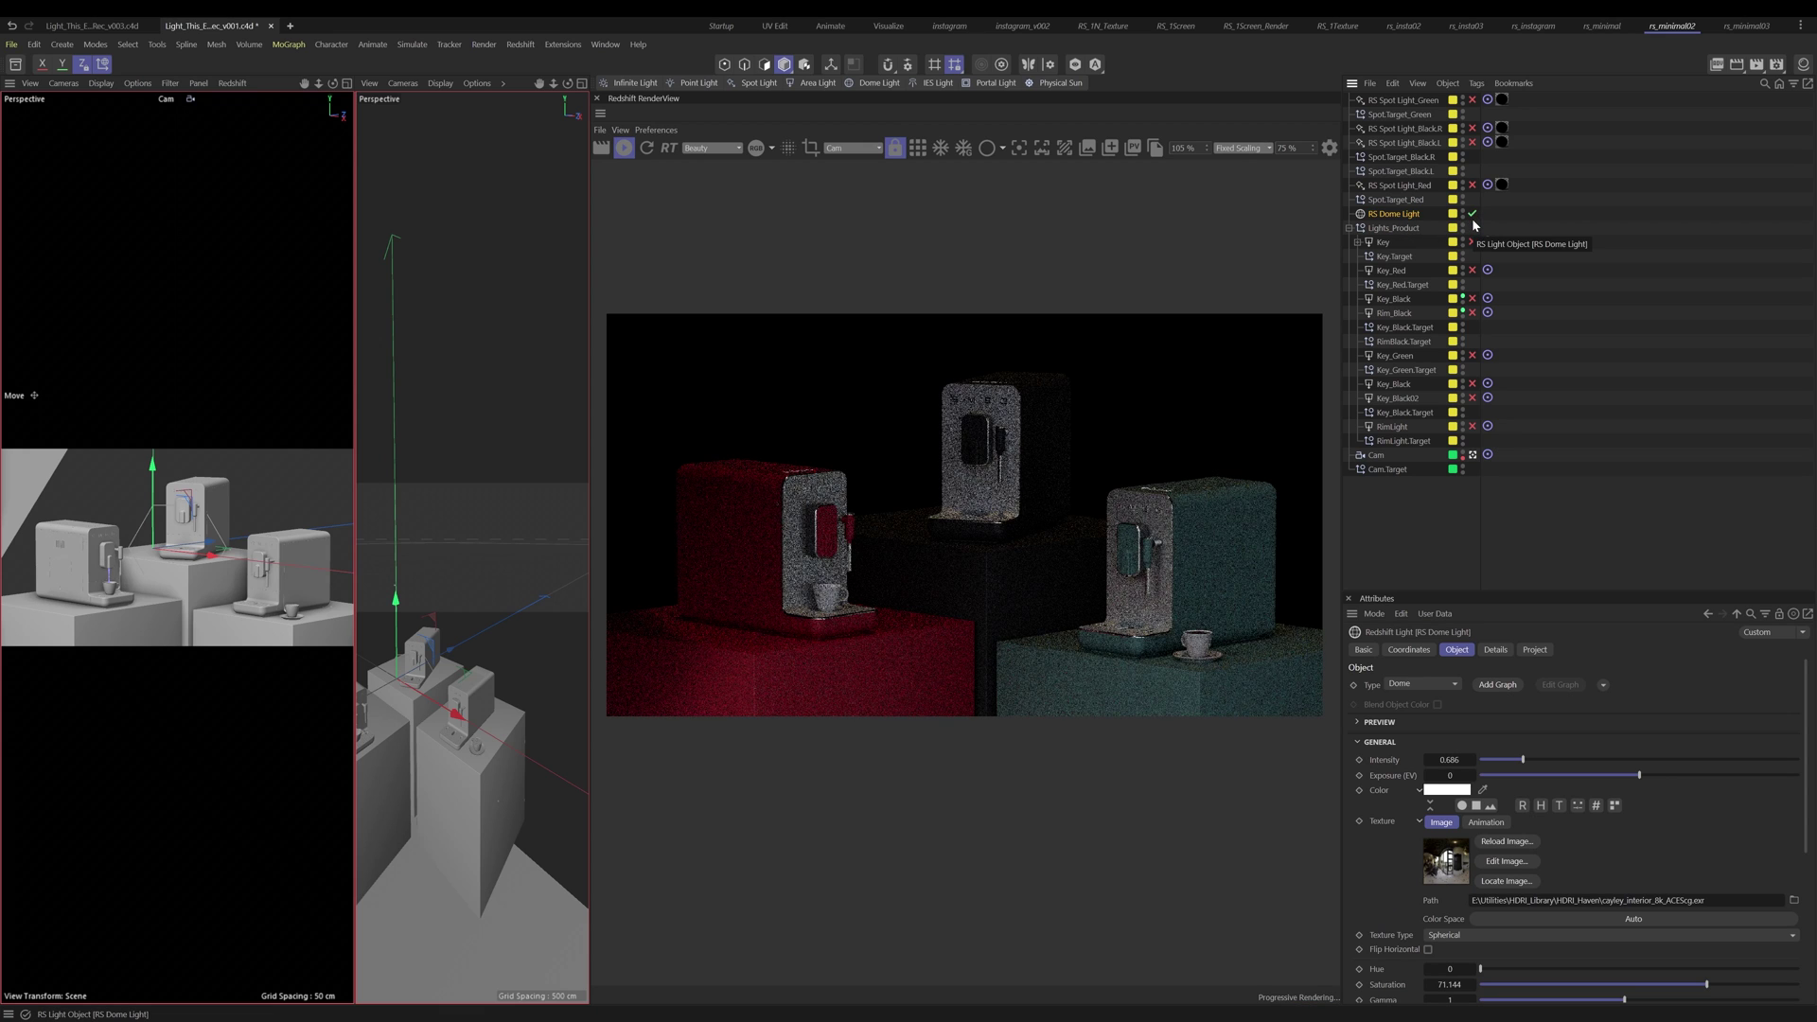
Step: Expand the Key light's hierarchy and enable all the product lights together with the dome light
left_click(1358, 243)
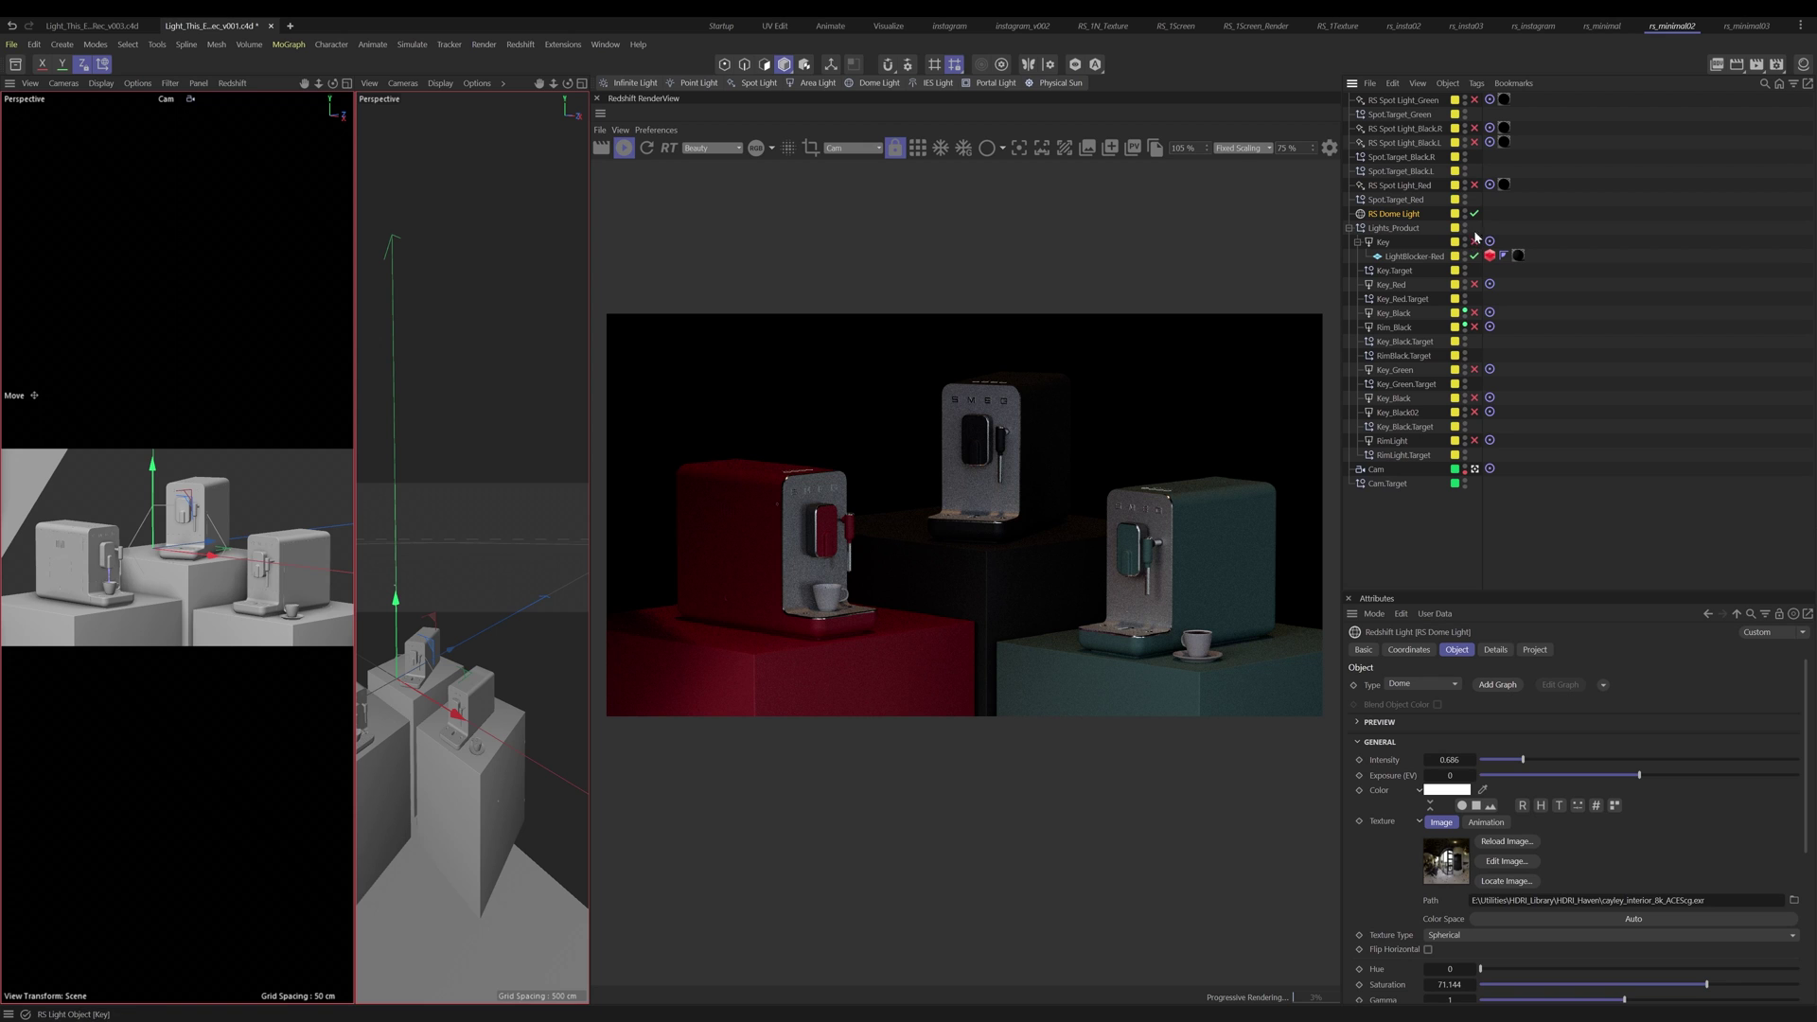
left_click_drag(1479, 435, 1477, 442)
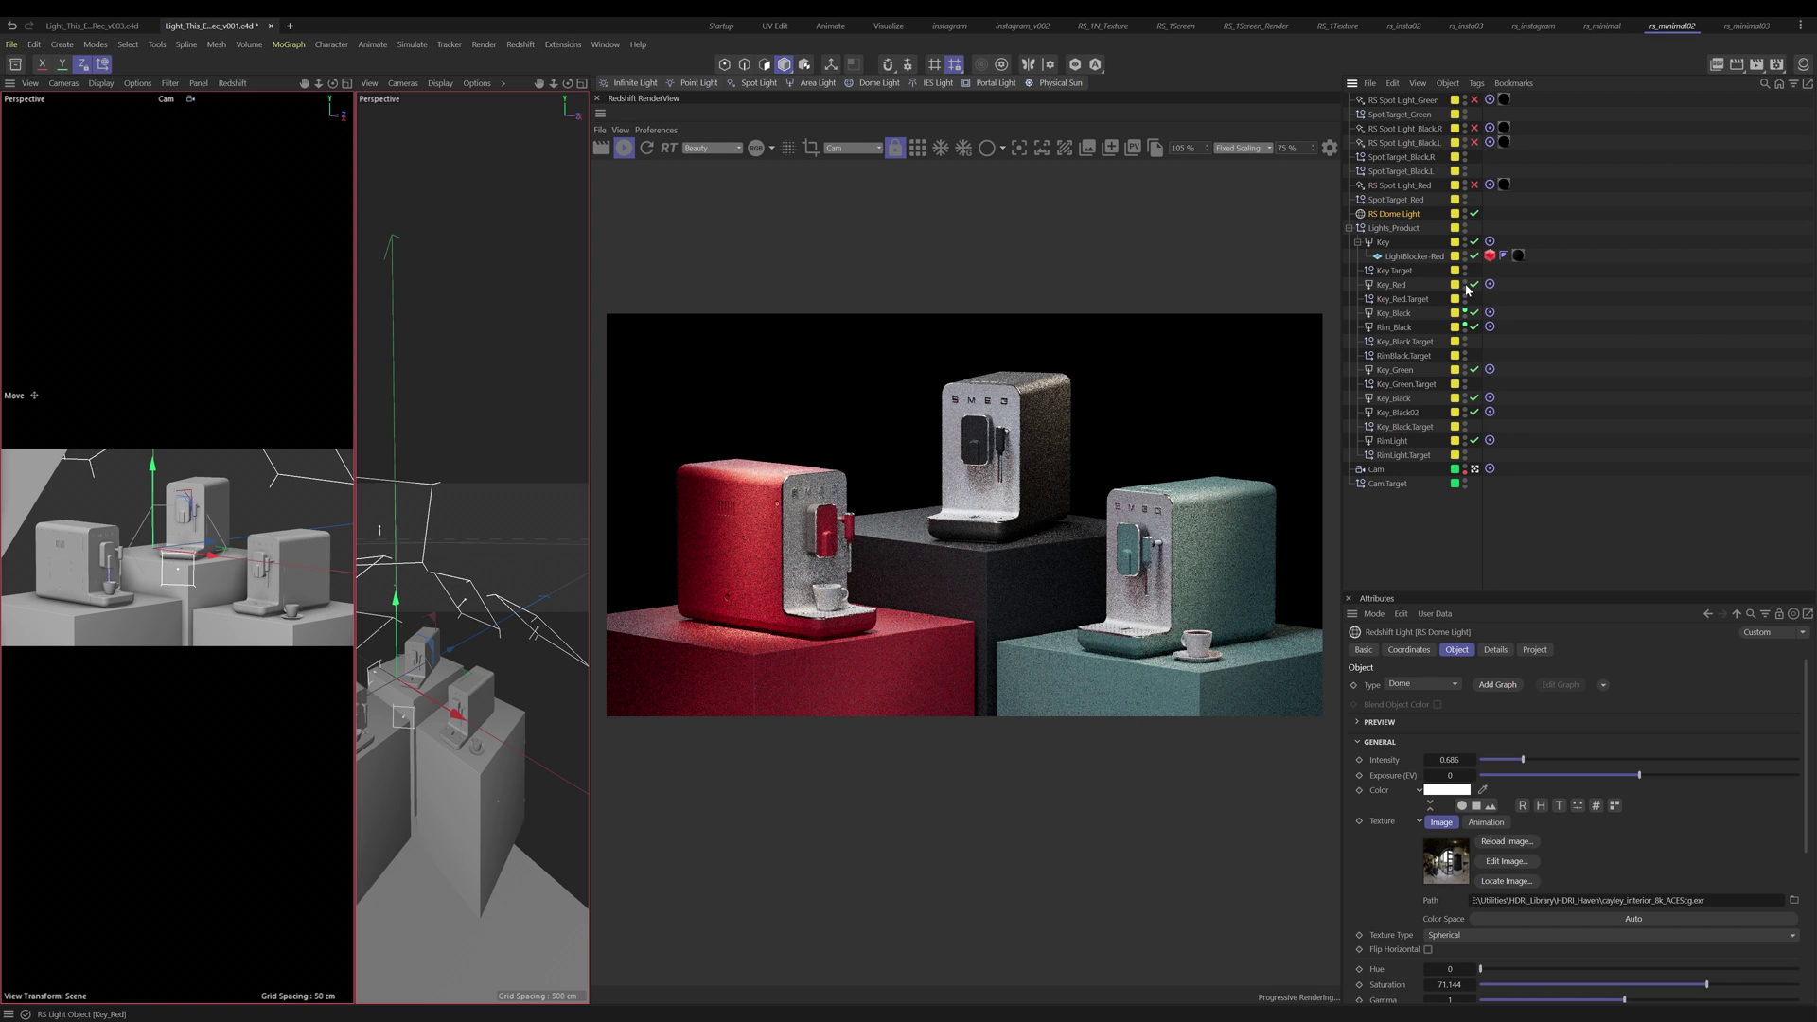
Step: Select and frame the LightBlocker-Red plane under the Key light, disable it and inspect its placement in an enlarged perspective view
left_click(1414, 256)
key("o")
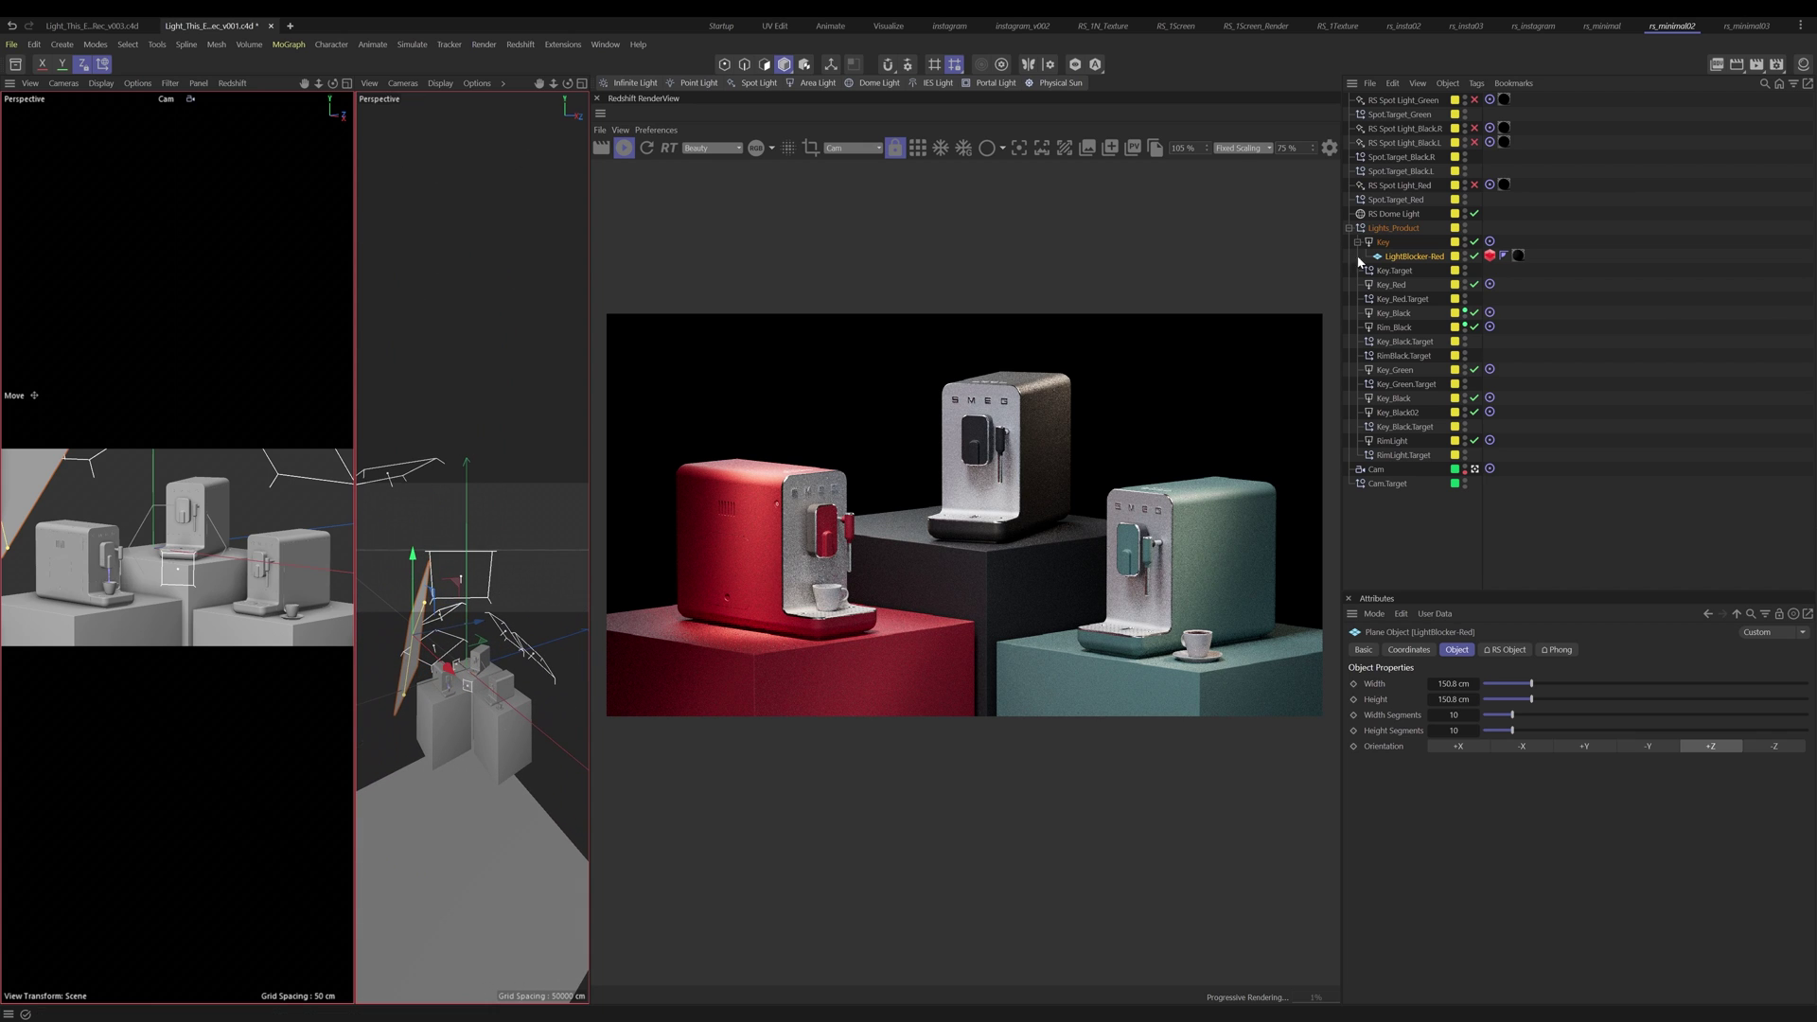
left_click(1475, 256)
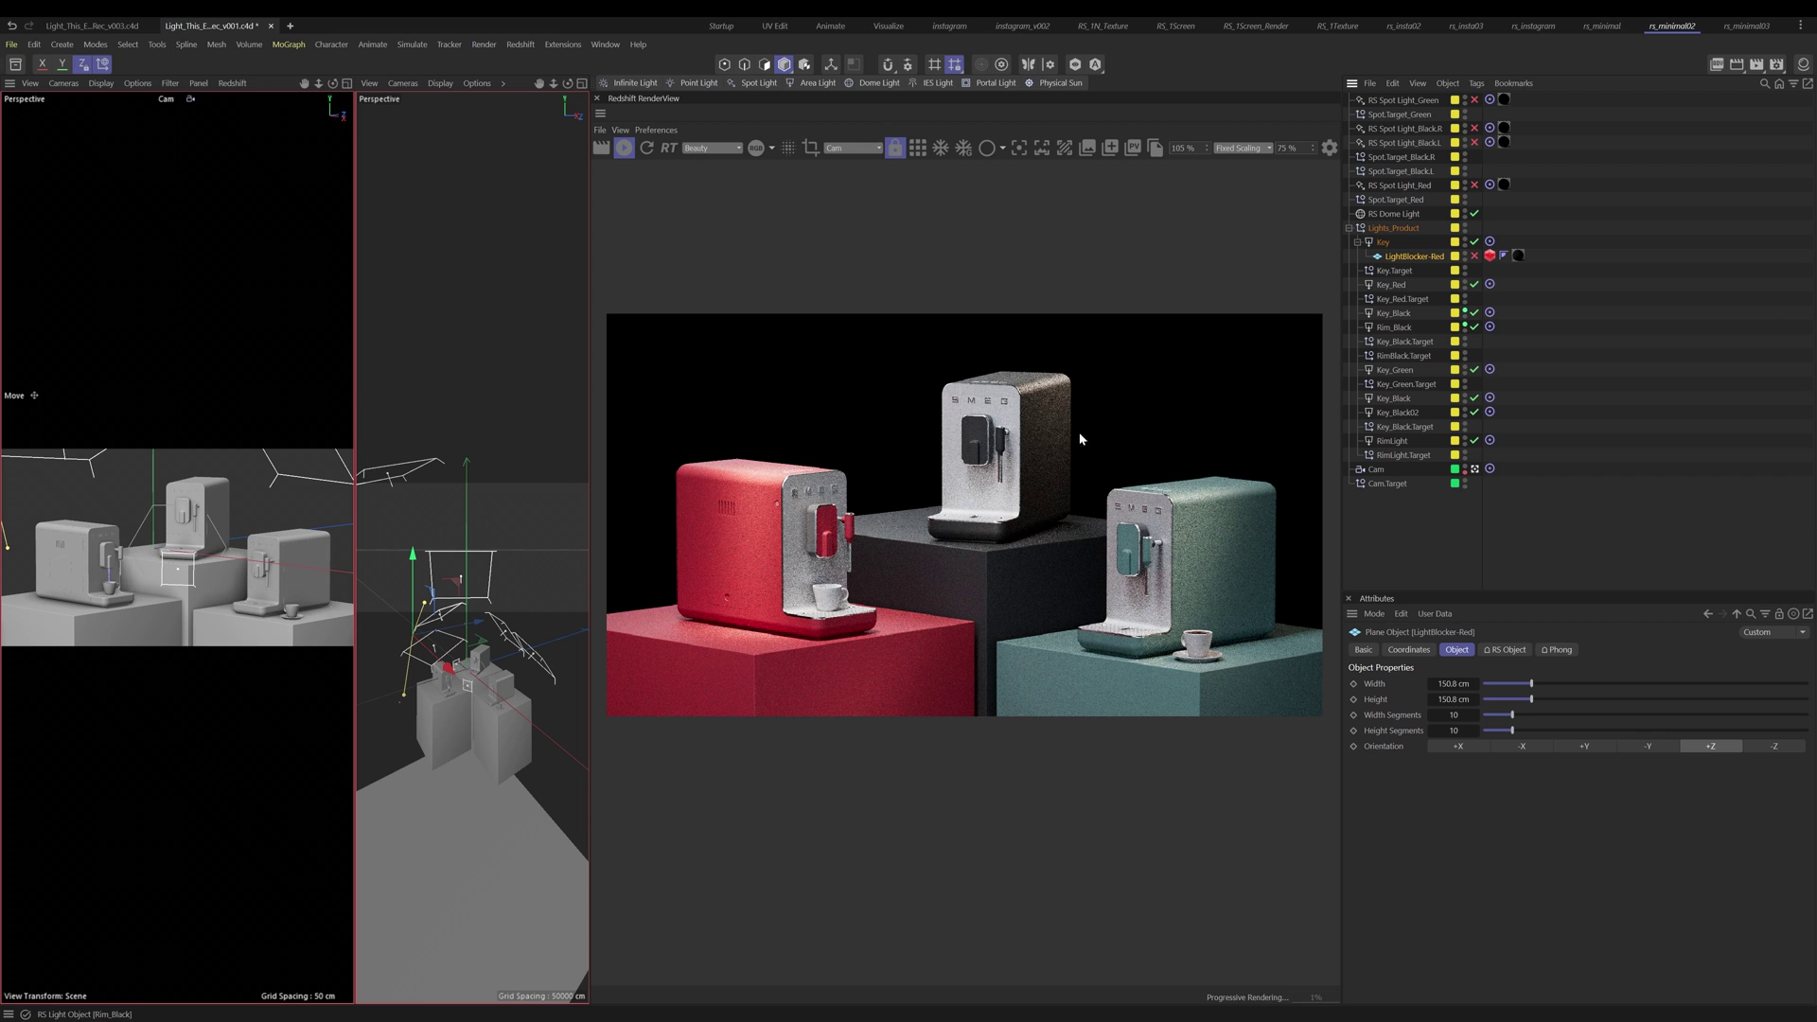
scroll(712, 608, "down", 2)
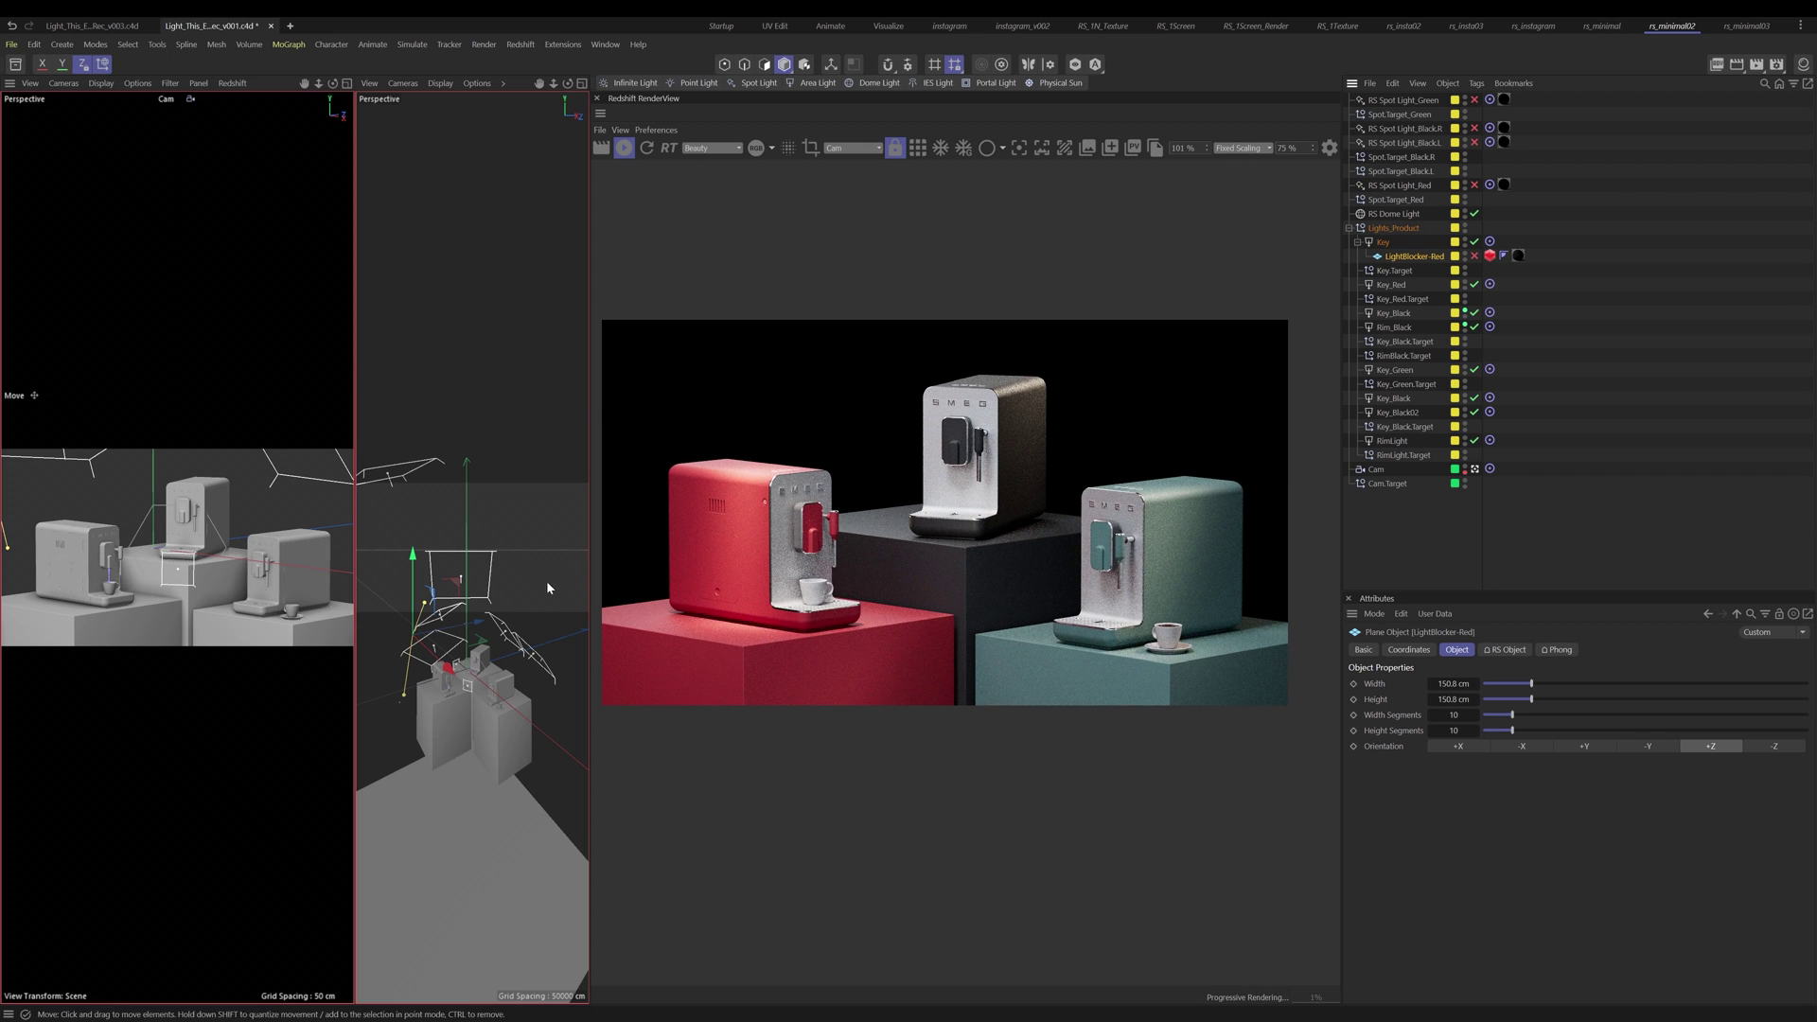
scroll(371, 636, "up", 4)
middle_click(367, 651)
scroll(309, 747, "up", 3)
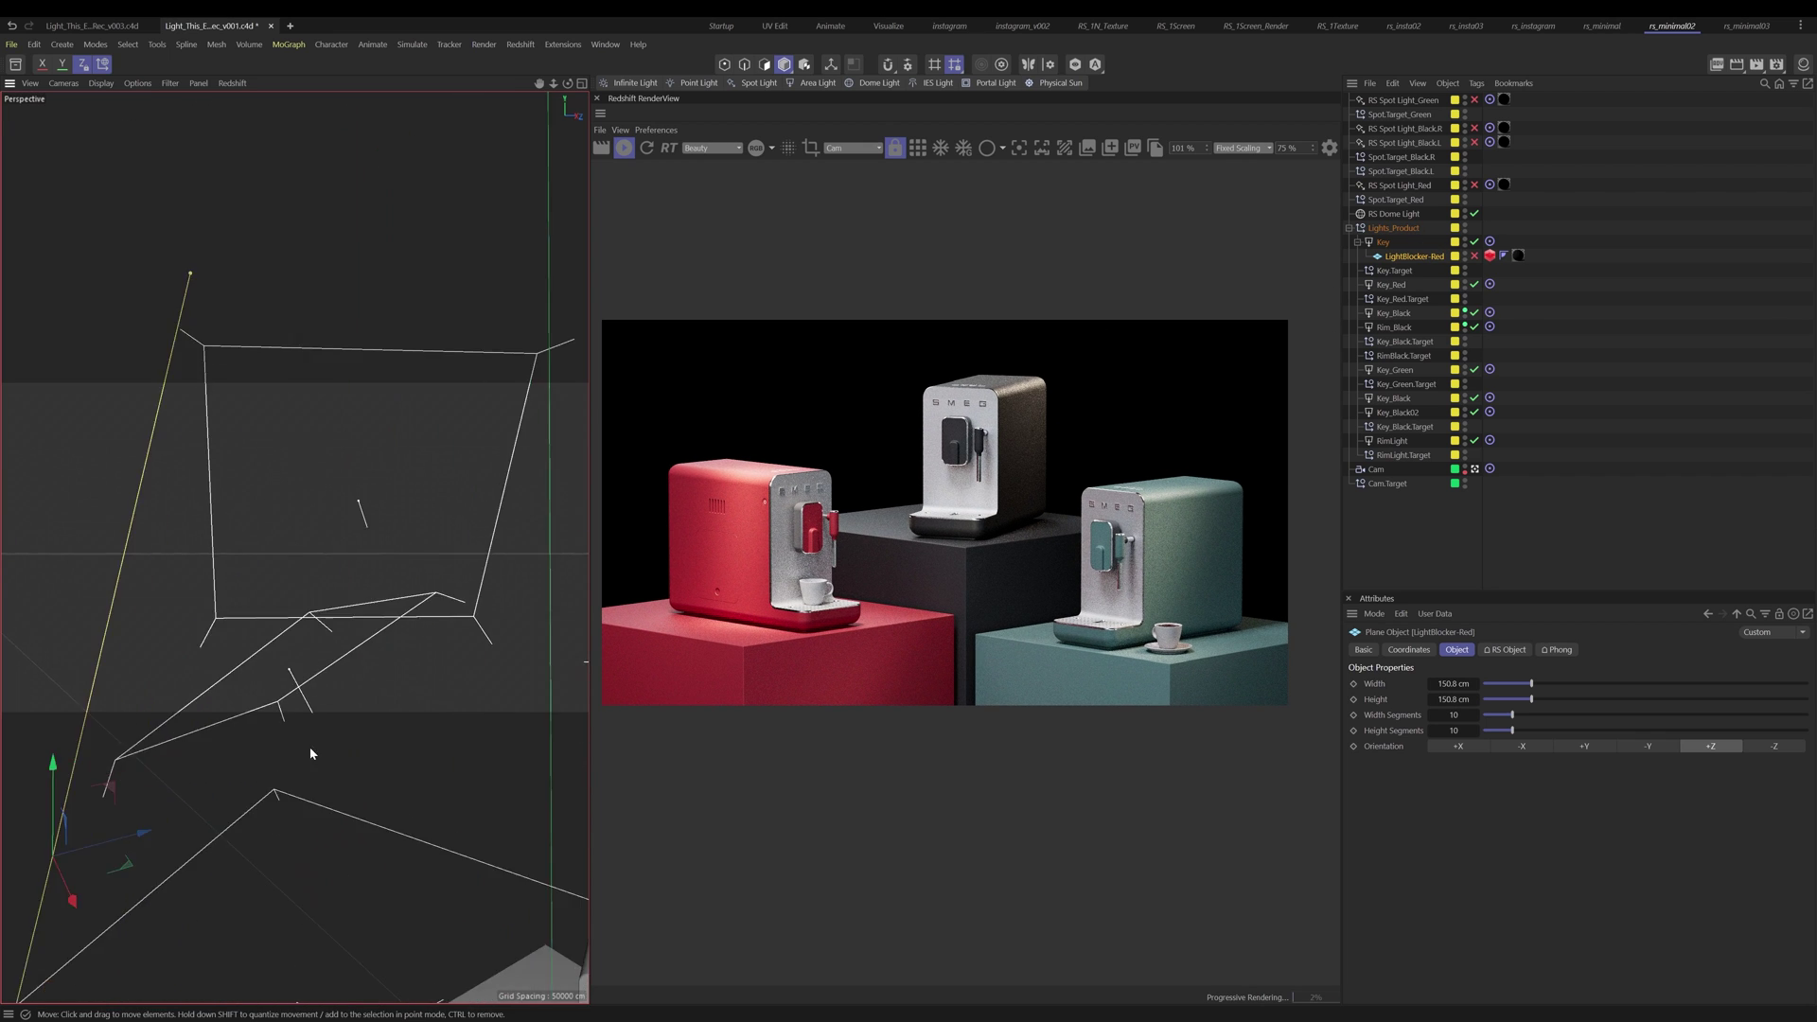
middle_click_drag(309, 747, 295, 702, "alt")
scroll(275, 701, "down", 4)
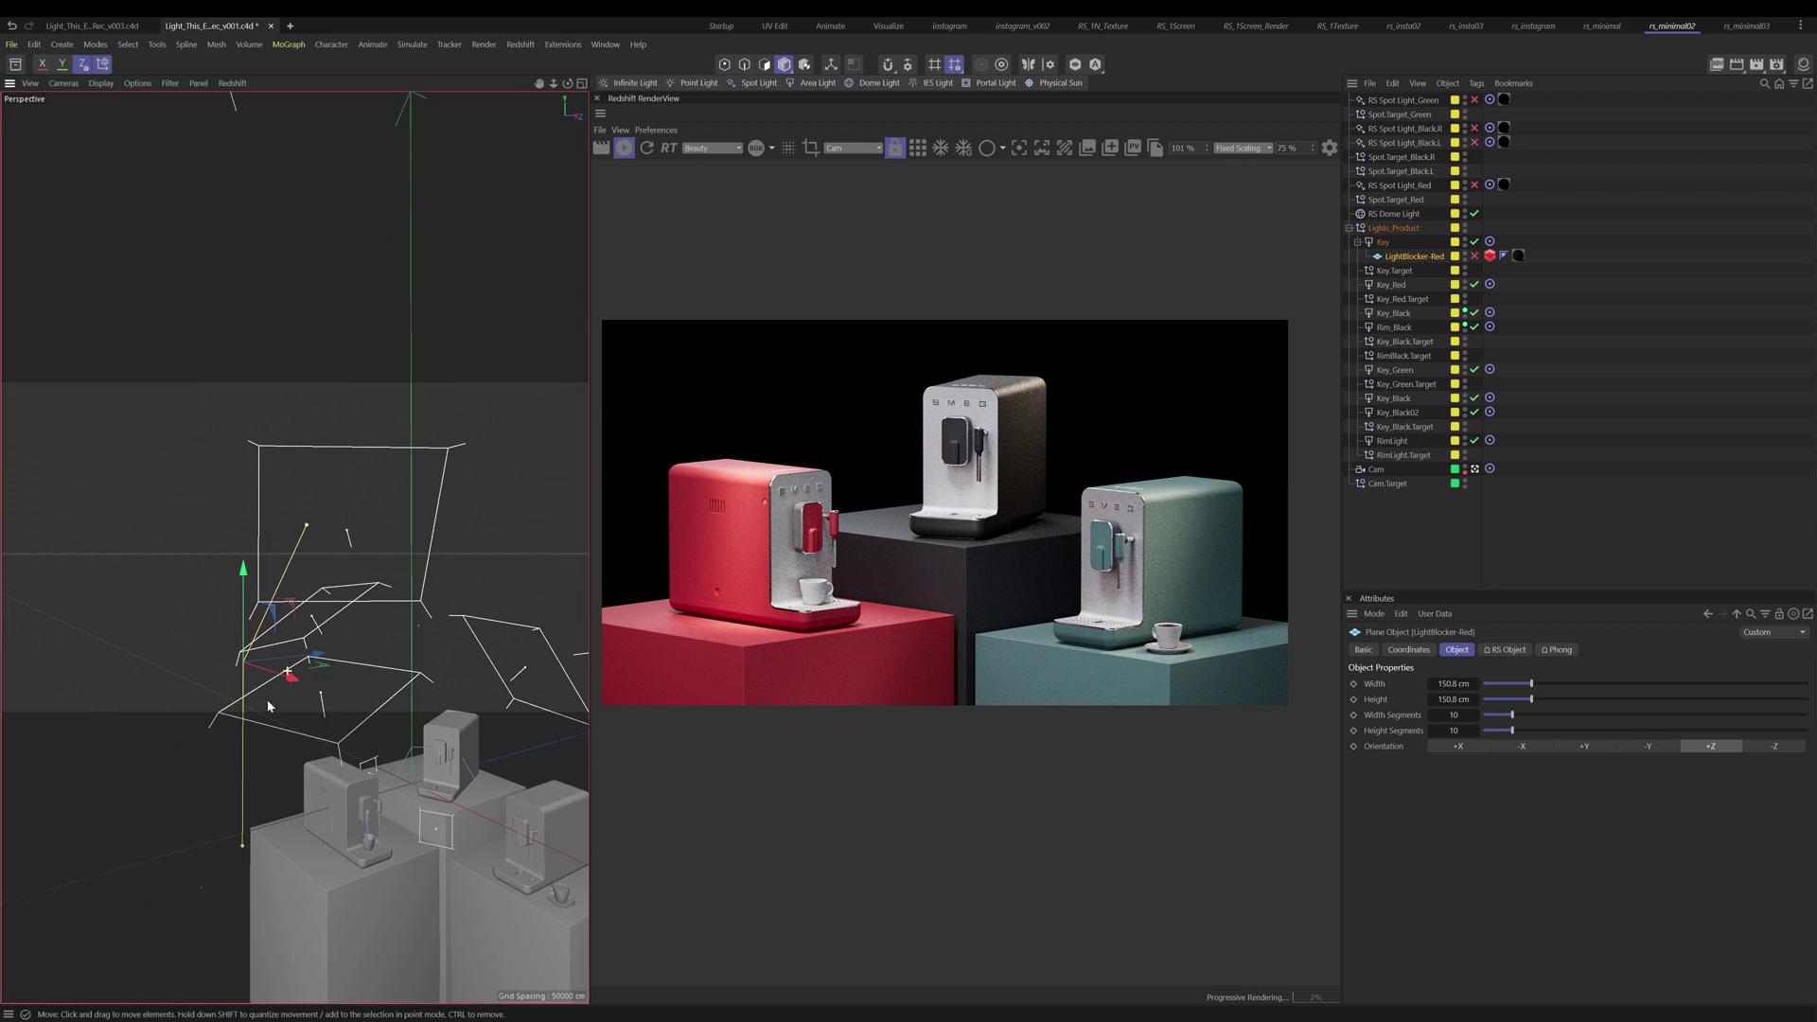
Step: Compare the render with the LightBlocker-Red plane on and off, leave it enabled and collapse the Key light's hierarchy
left_click(1475, 256)
left_click_drag(449, 668, 332, 819, "alt")
left_click(1475, 256)
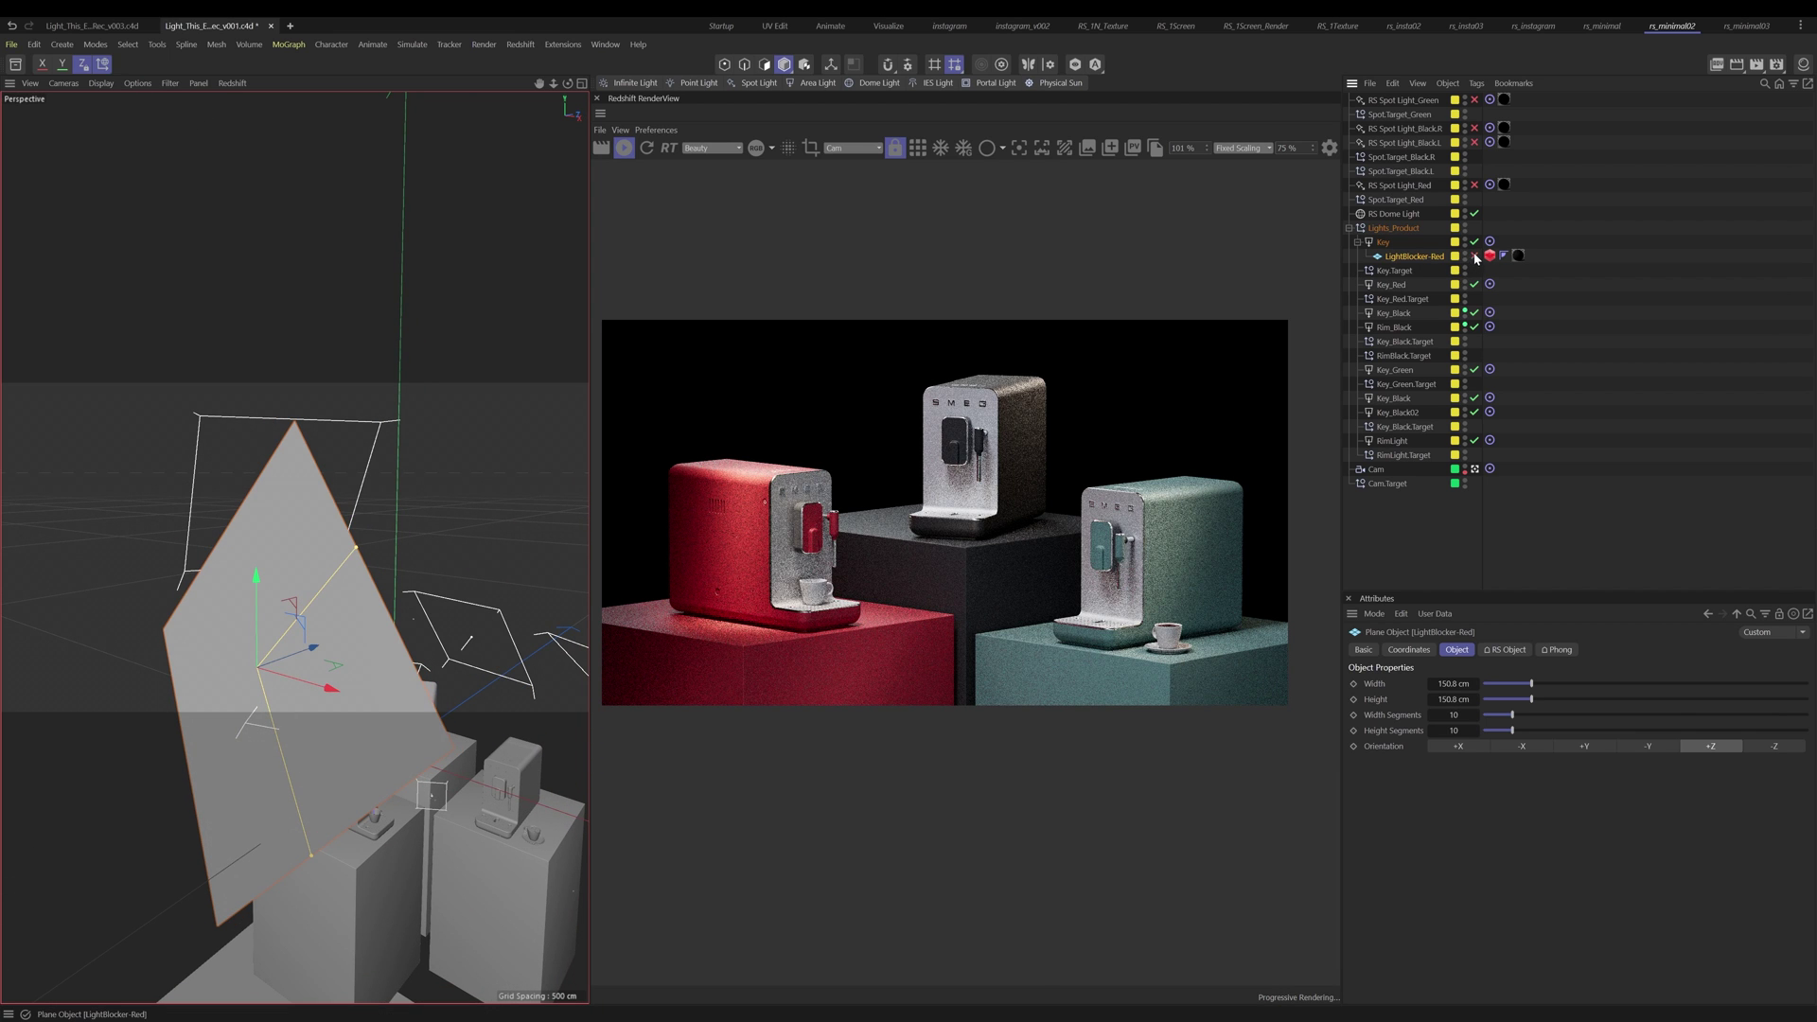
left_click(1475, 255)
left_click(1357, 243)
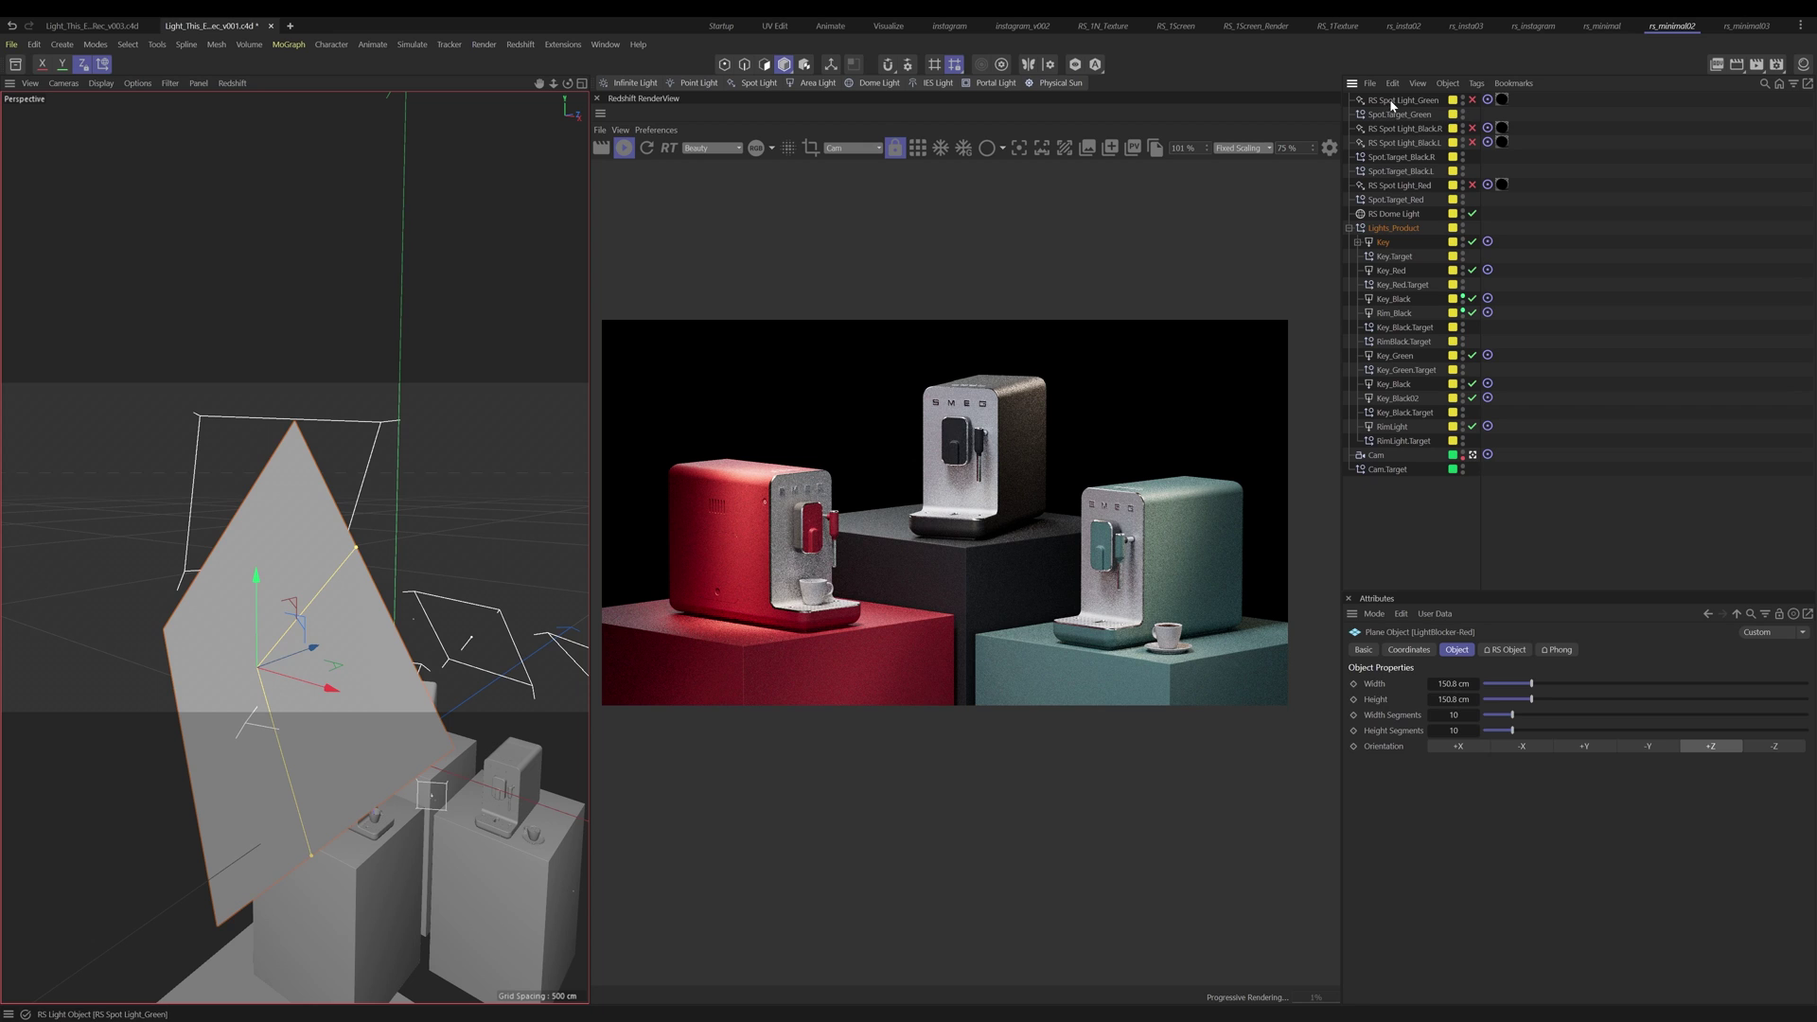
Step: Enable the green, both black and the red RS Spot Lights, select the Black.L spot and collapse the Lights_Product group
left_click(1473, 100)
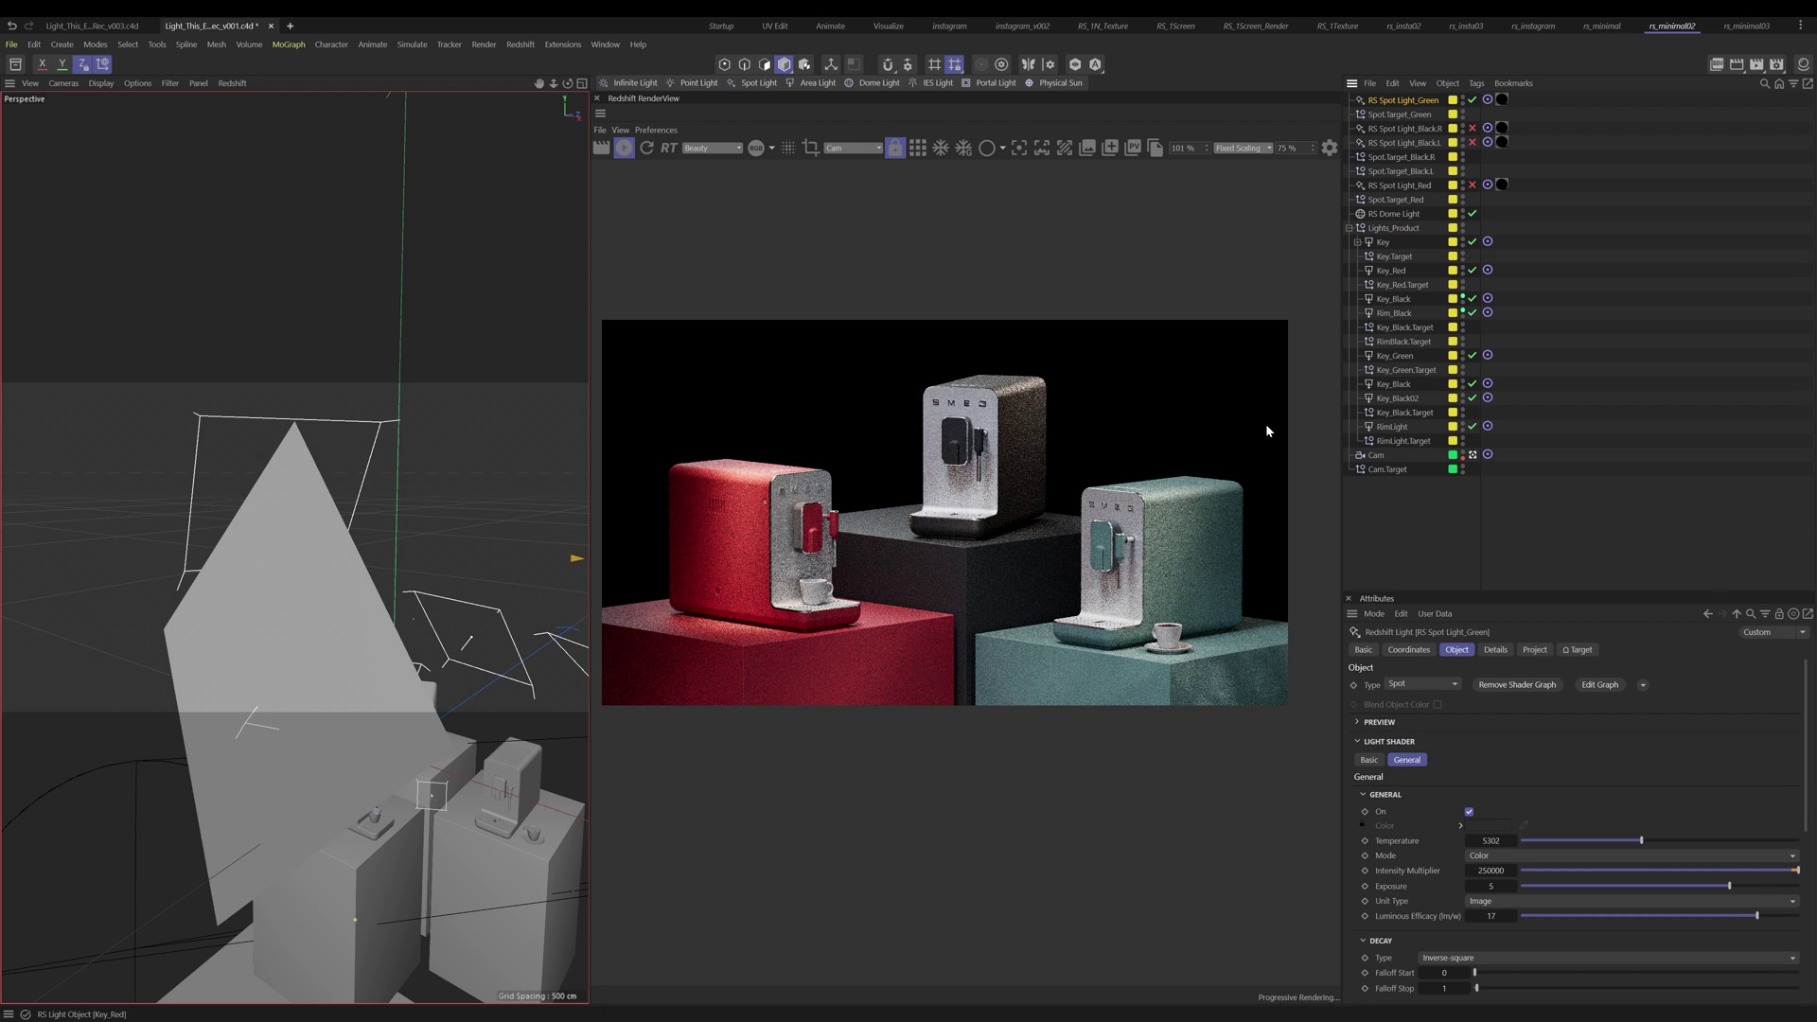
left_click(1473, 128)
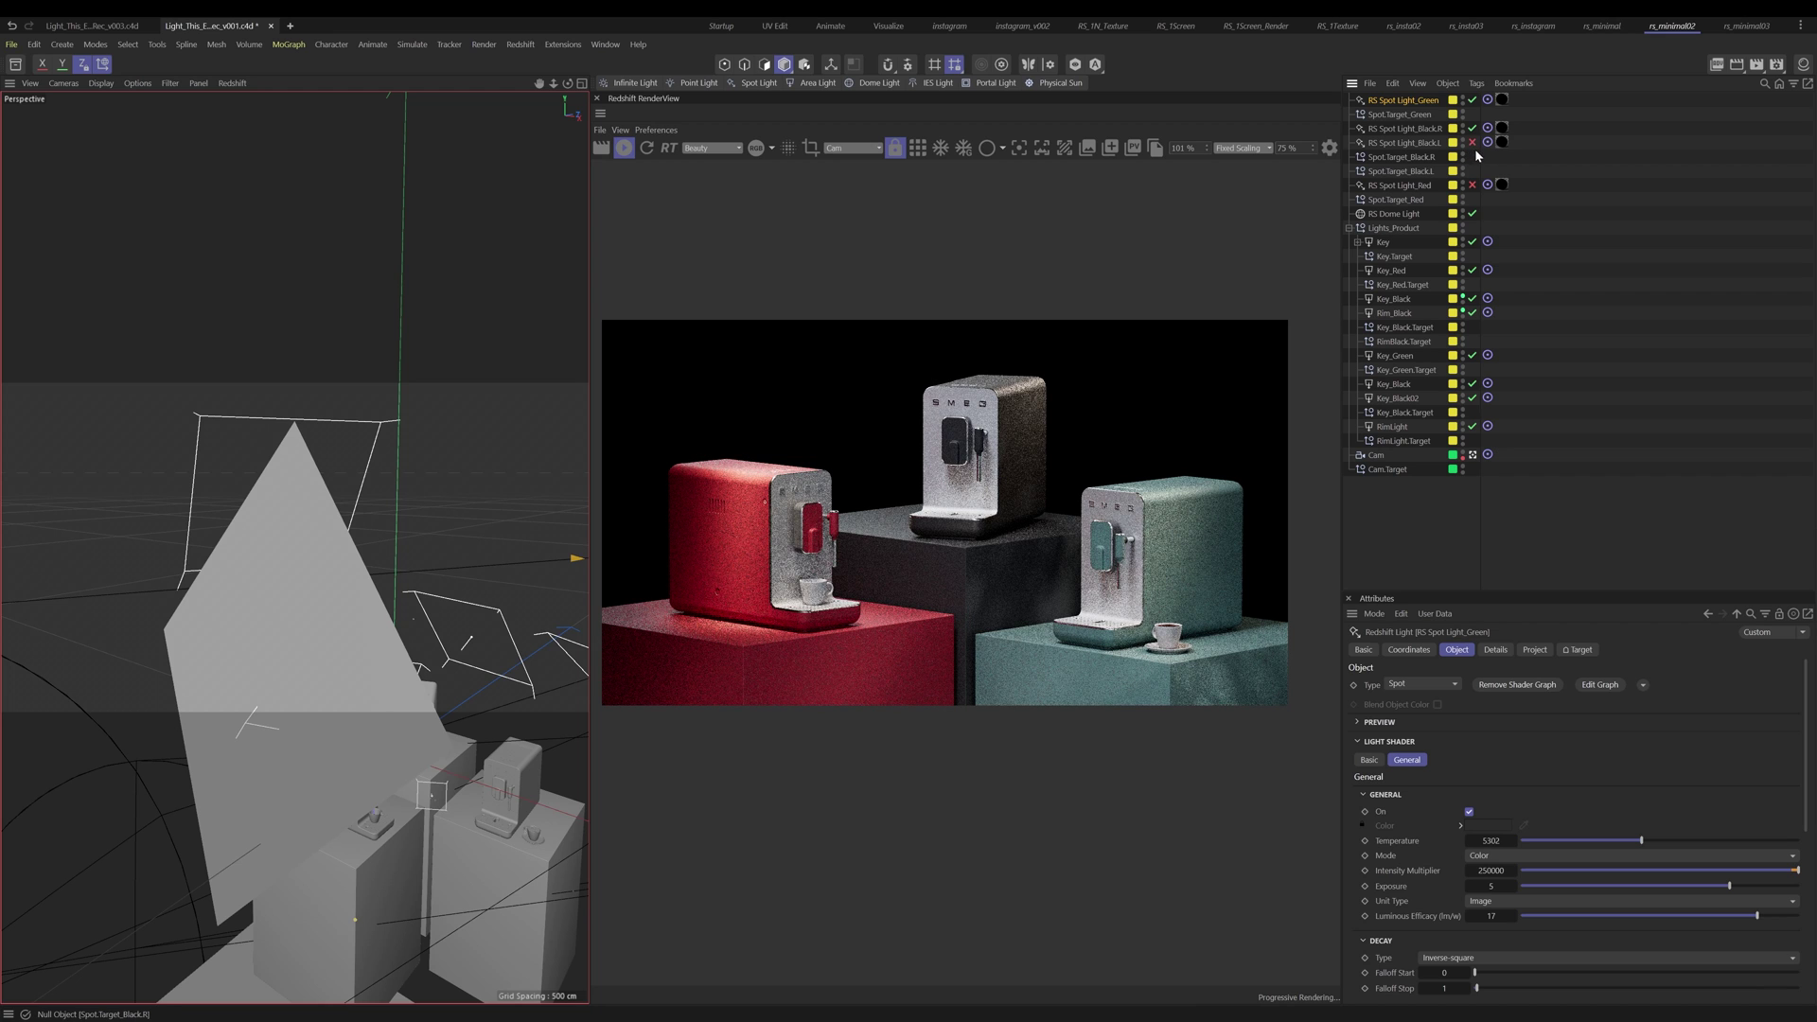
left_click(1472, 143)
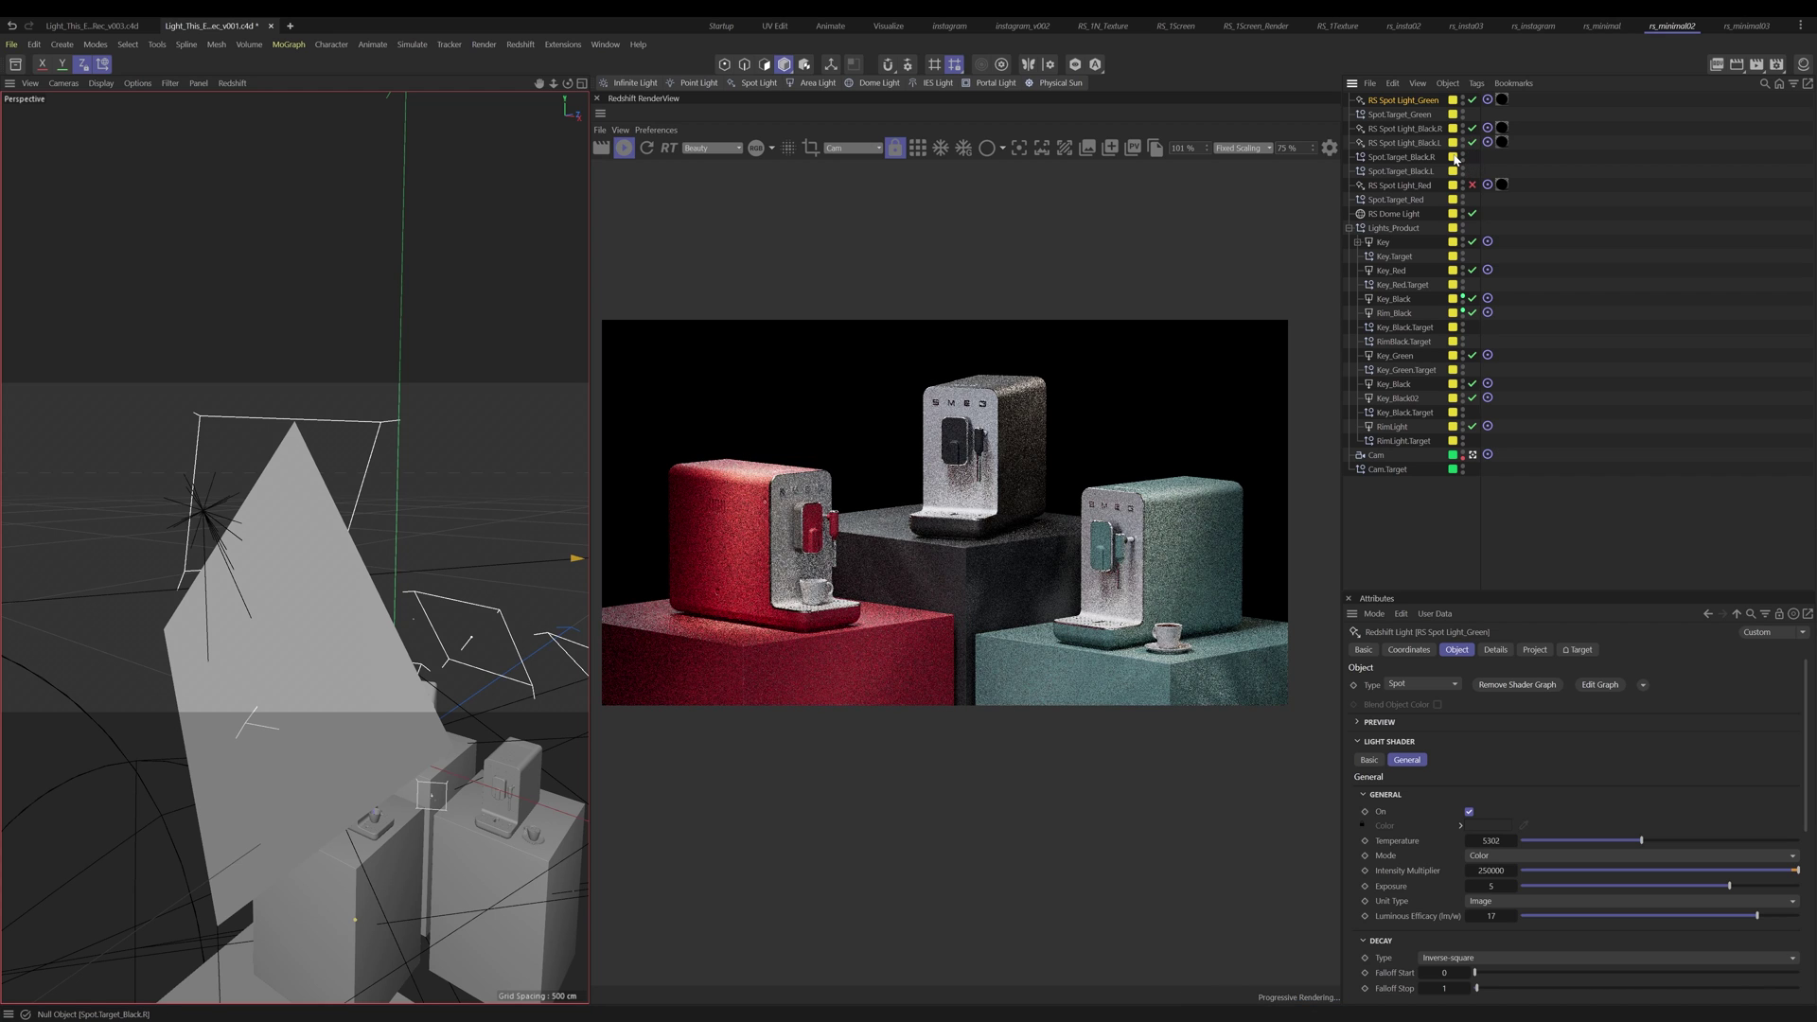
left_click(1473, 185)
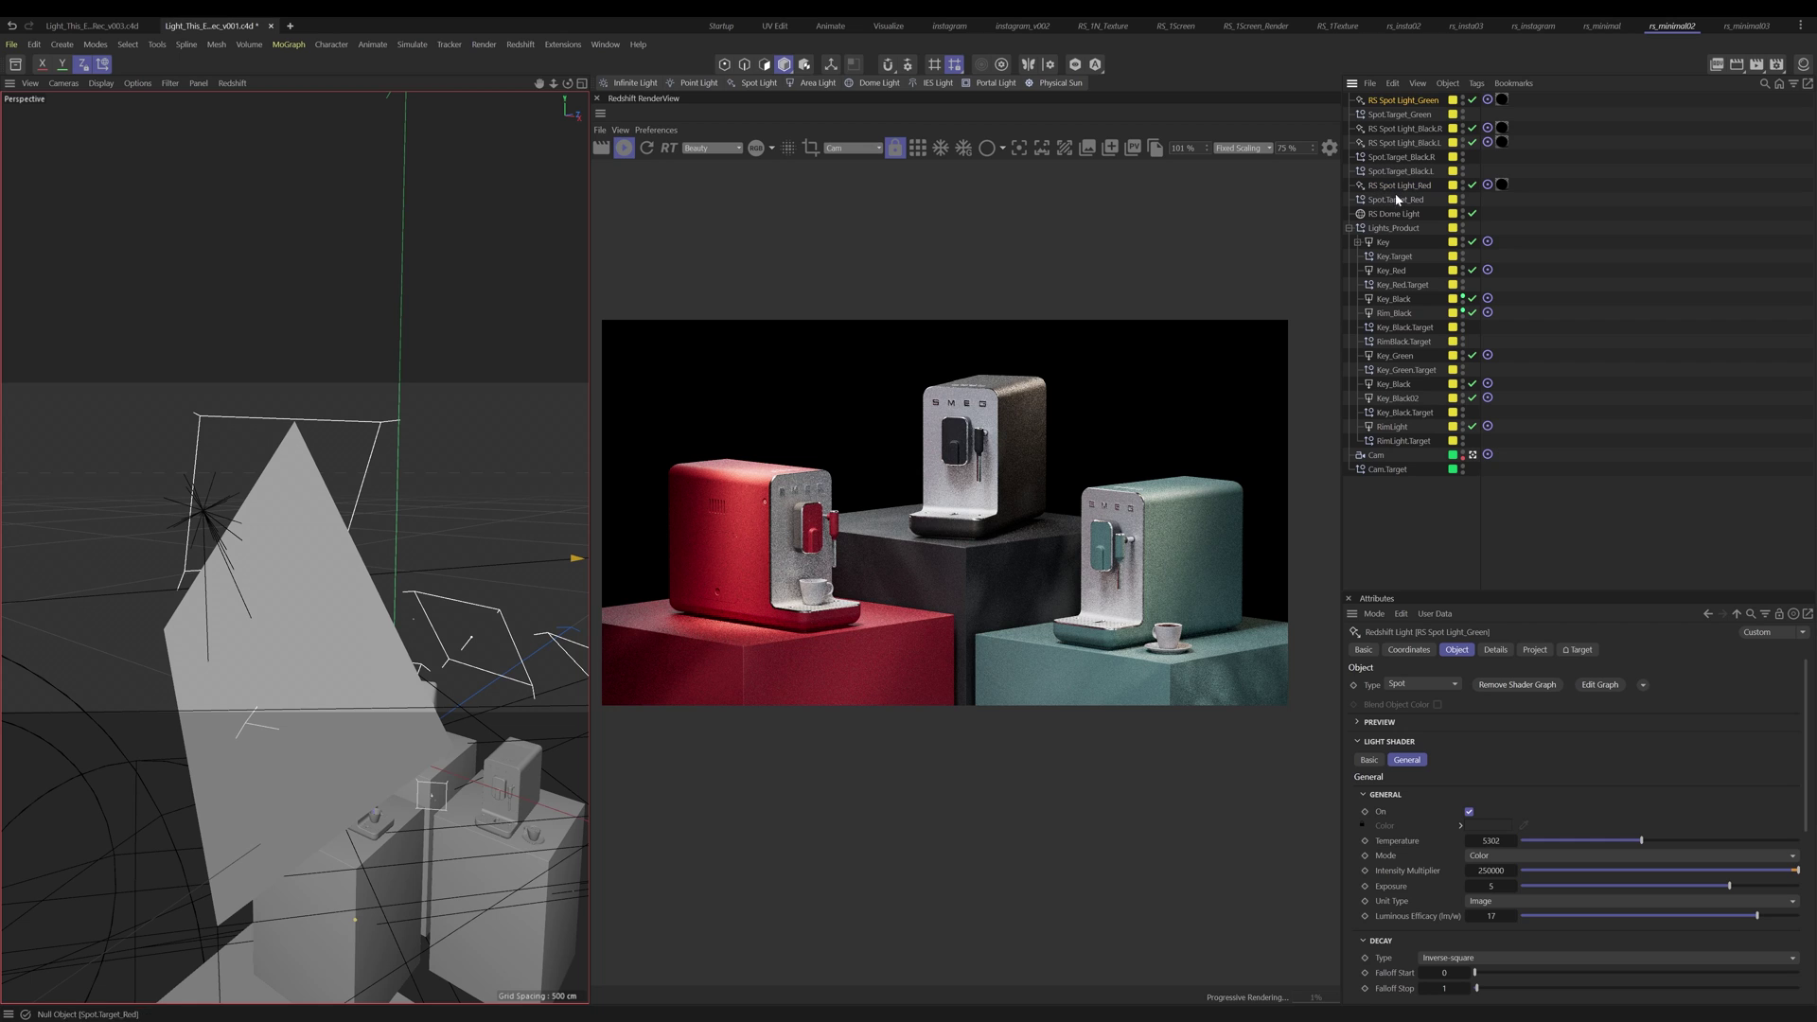
left_click(1408, 141)
left_click(1349, 228)
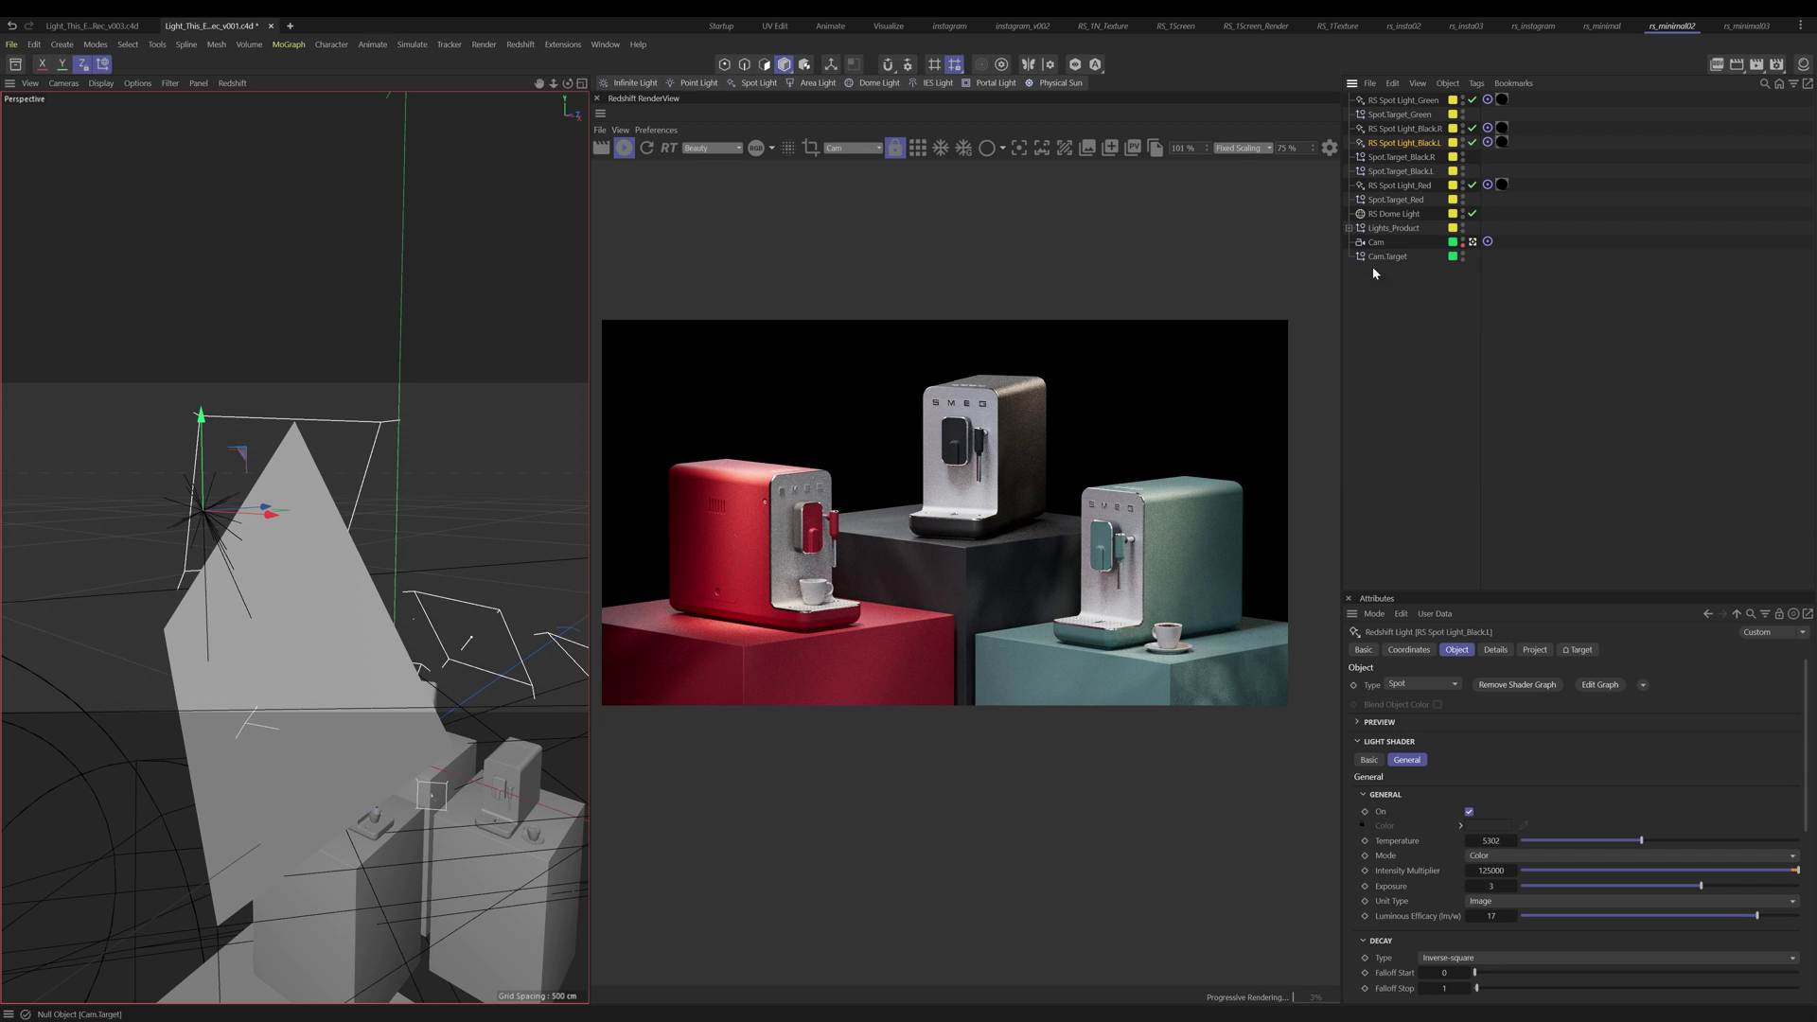
Step: Check the render's alpha channel, restore the colour display and switch the enlarged viewport to the Cam view
left_click(756, 148)
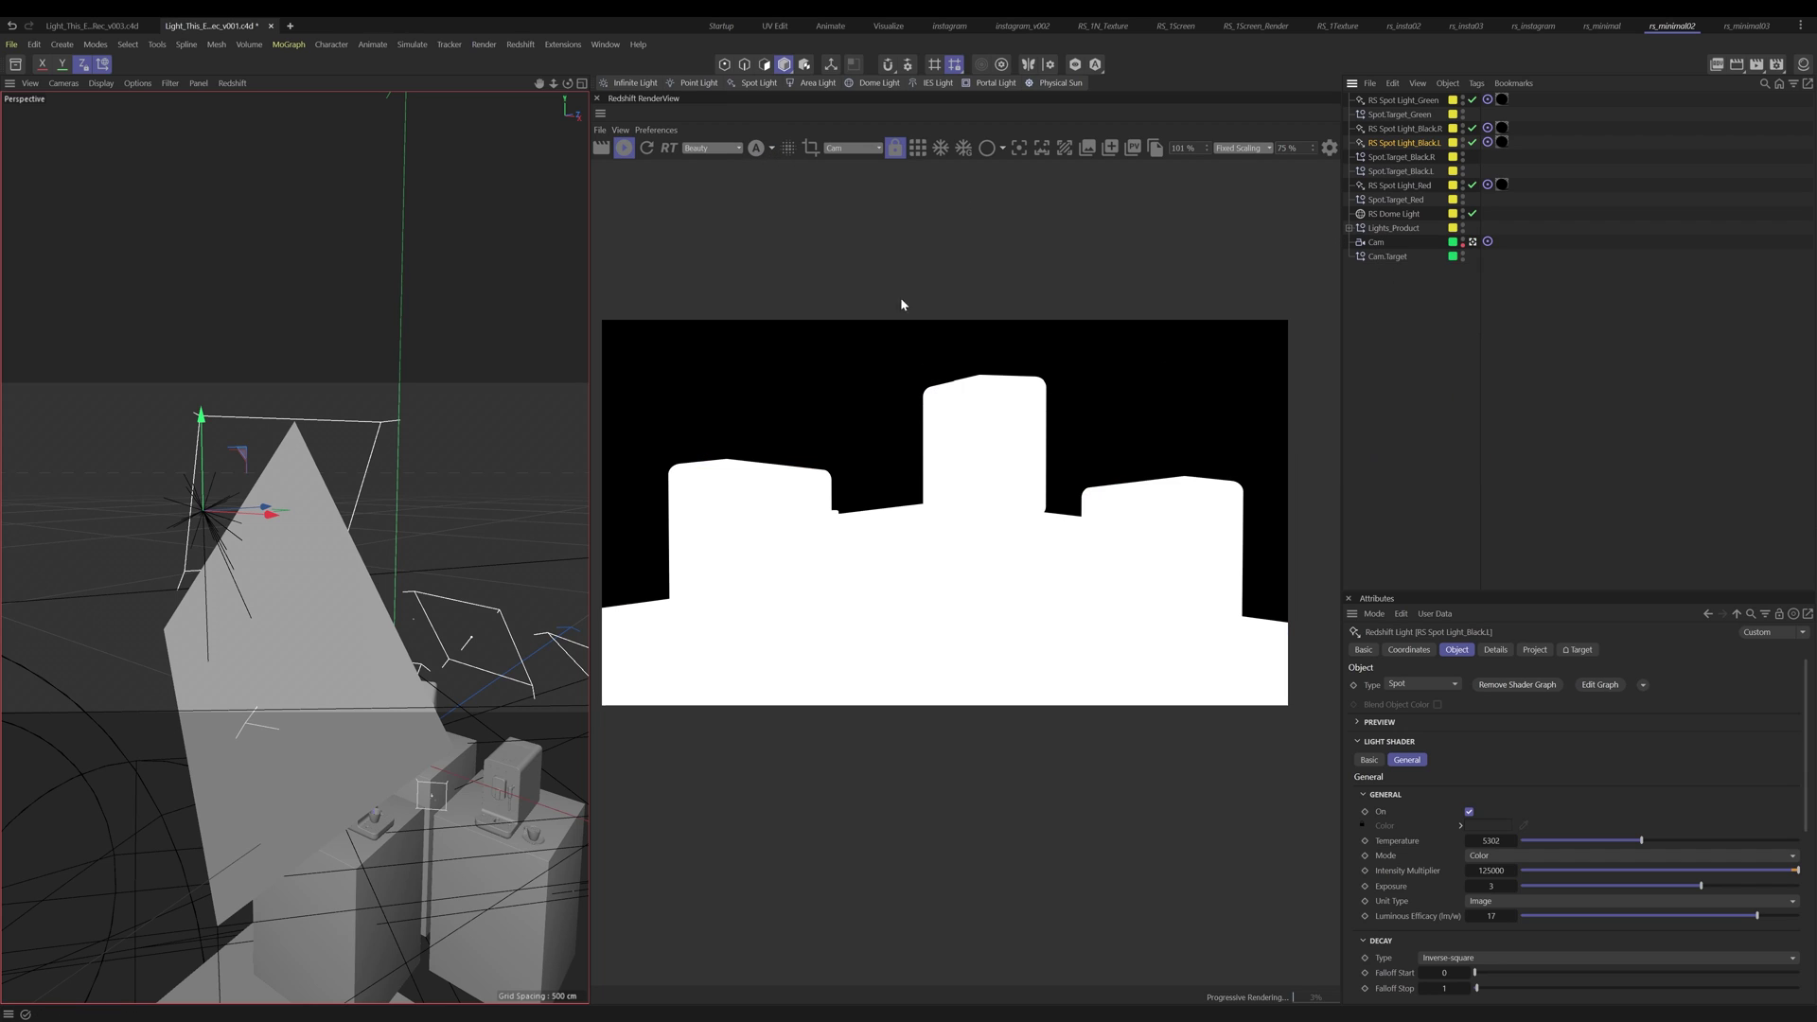
left_click(756, 148)
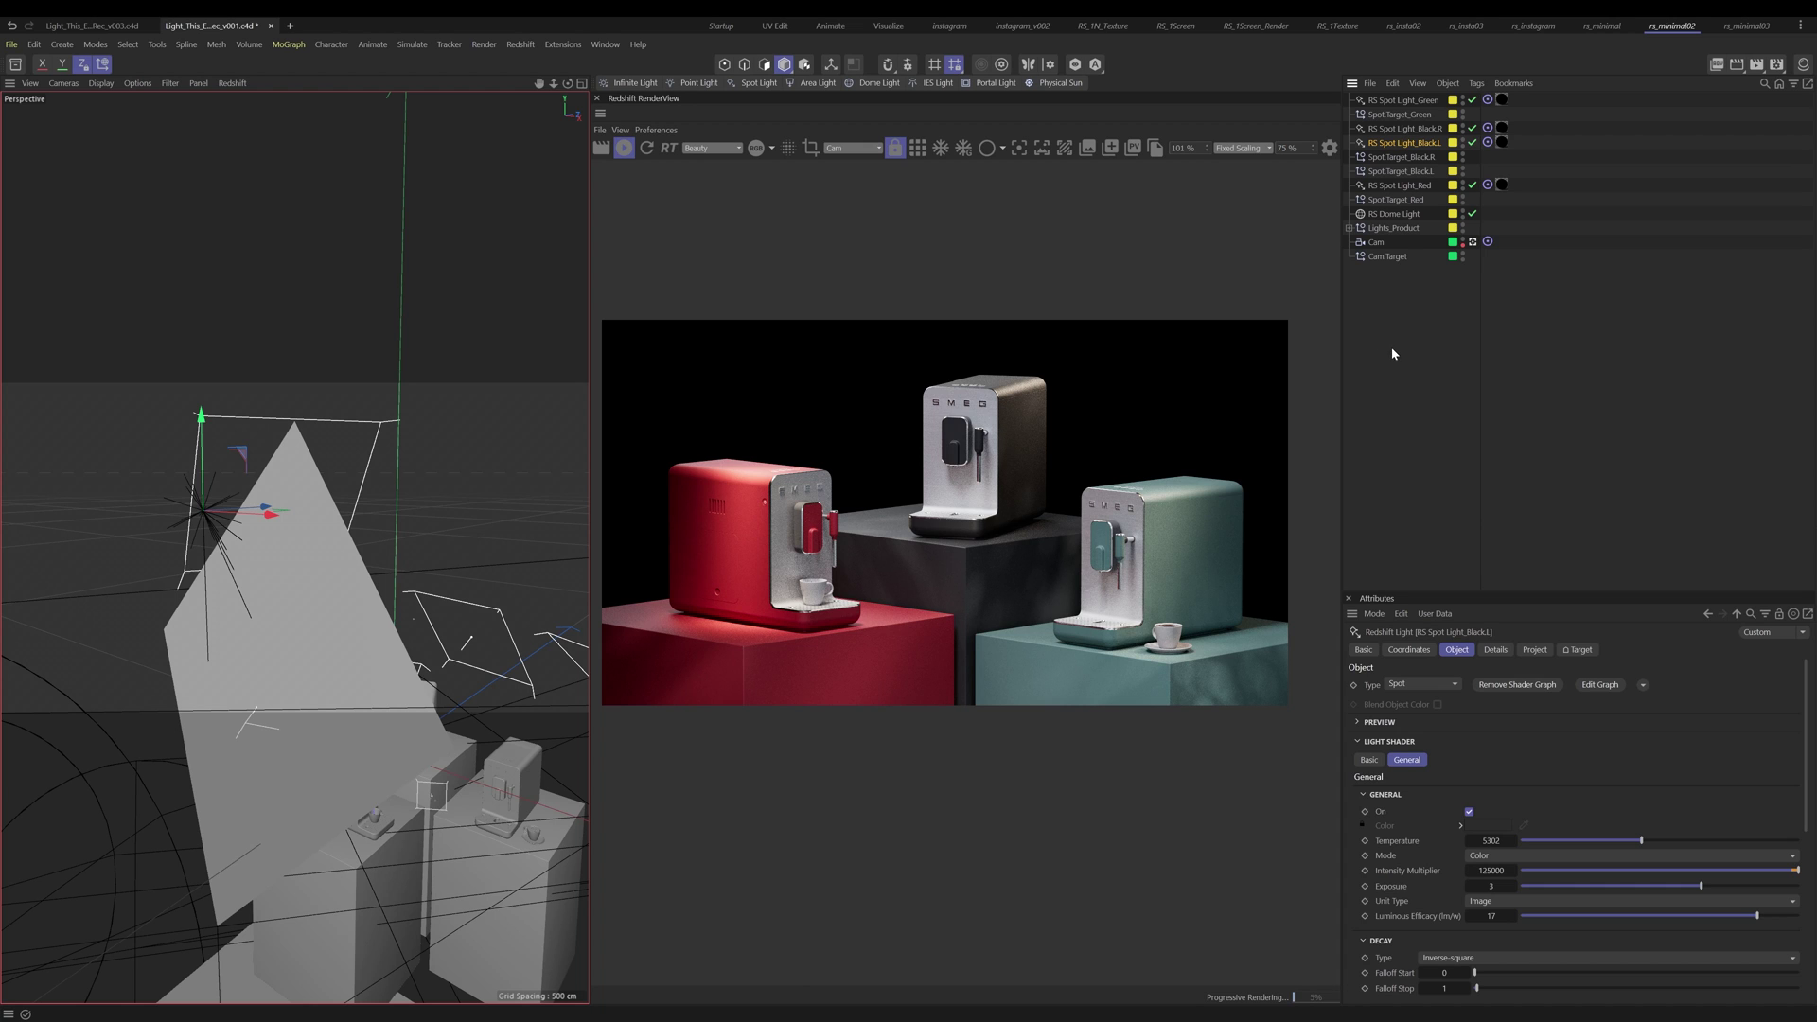
middle_click(361, 542)
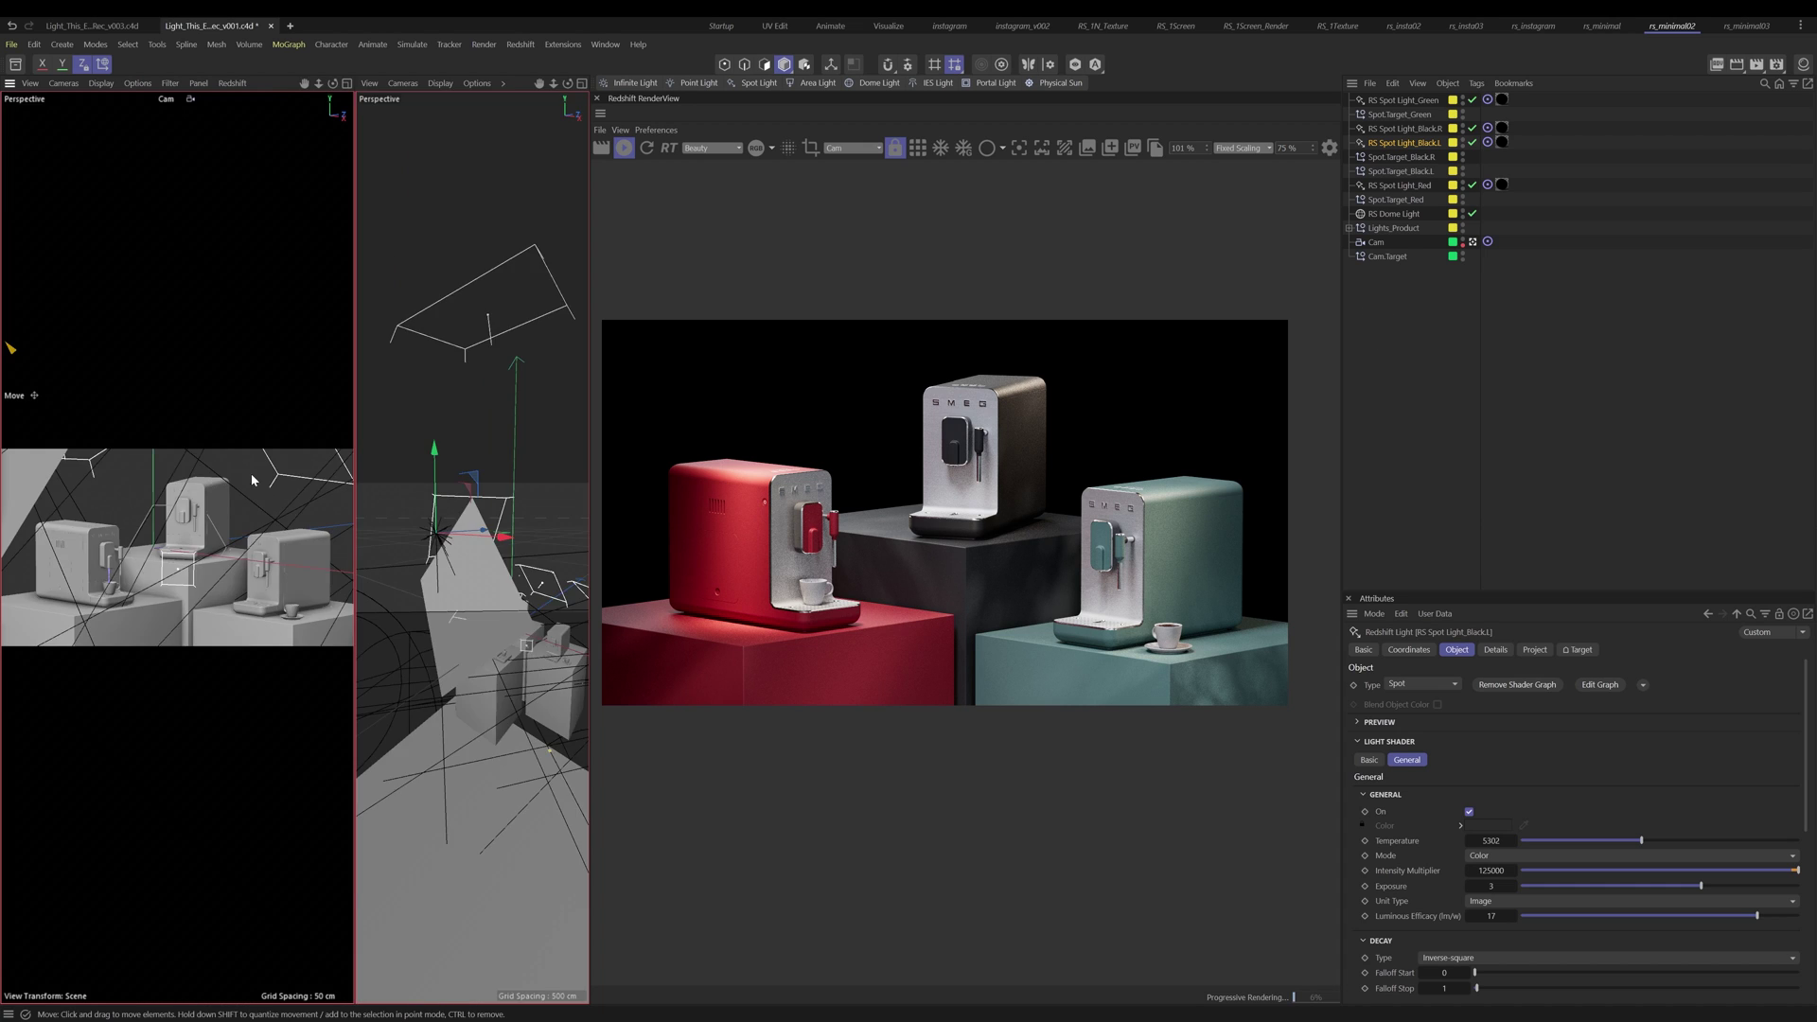
middle_click(253, 473)
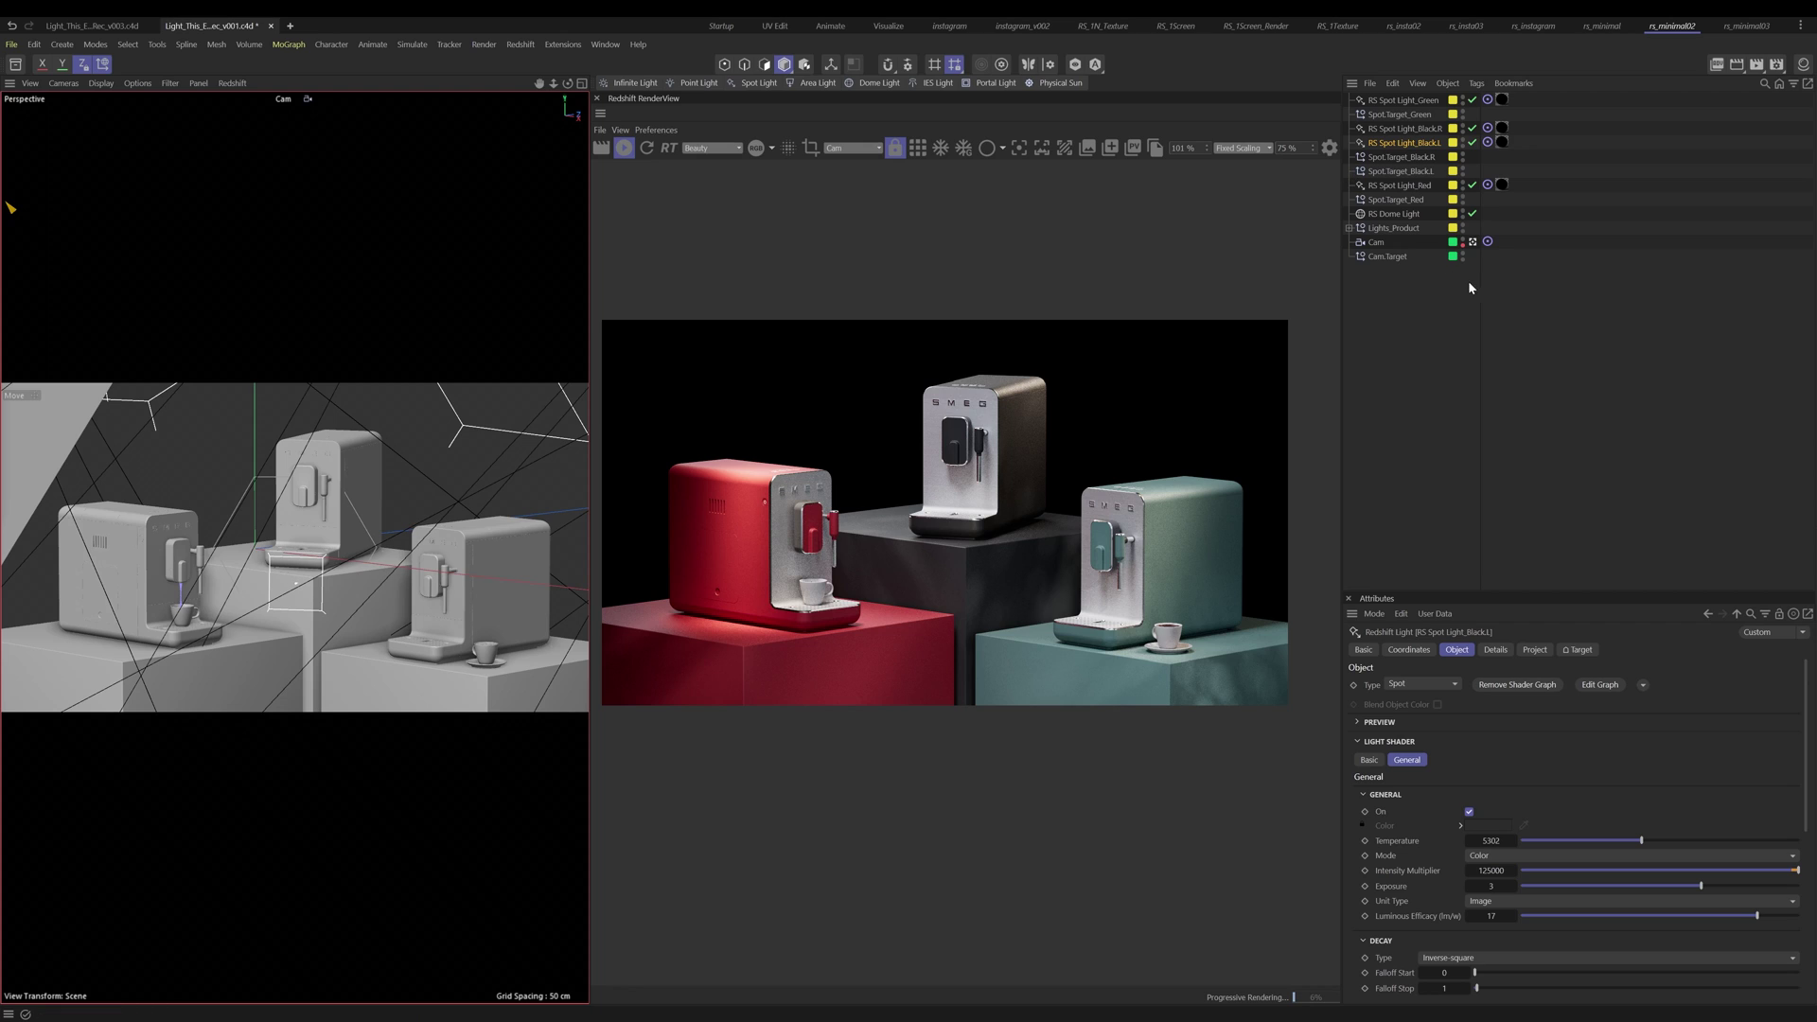